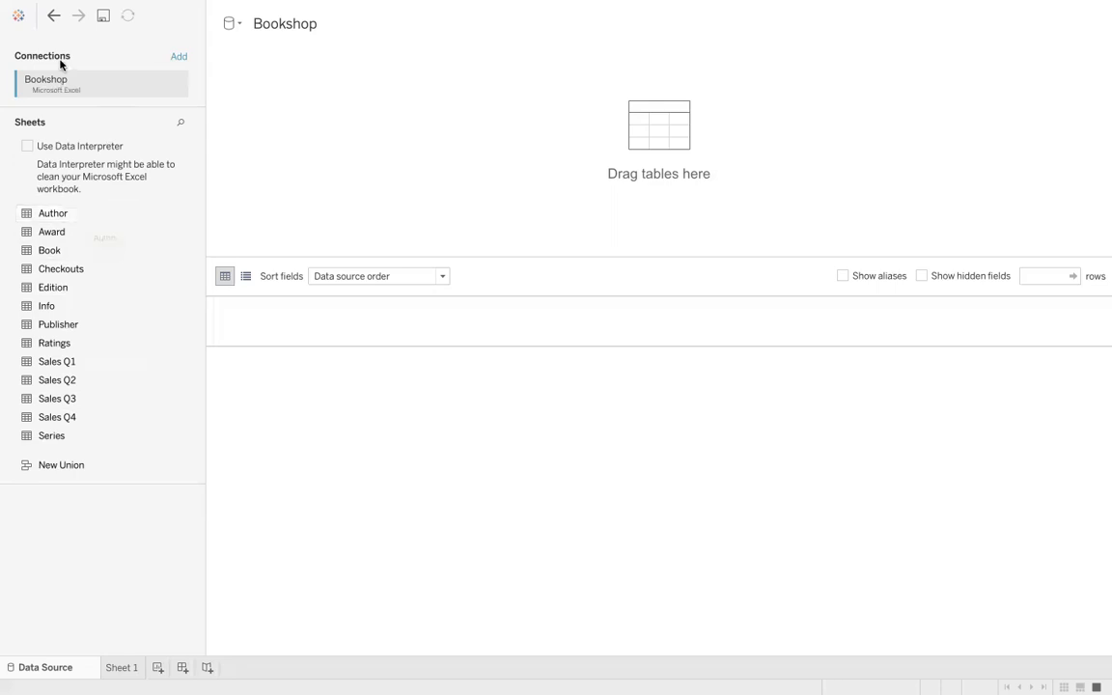
left_click(50, 22)
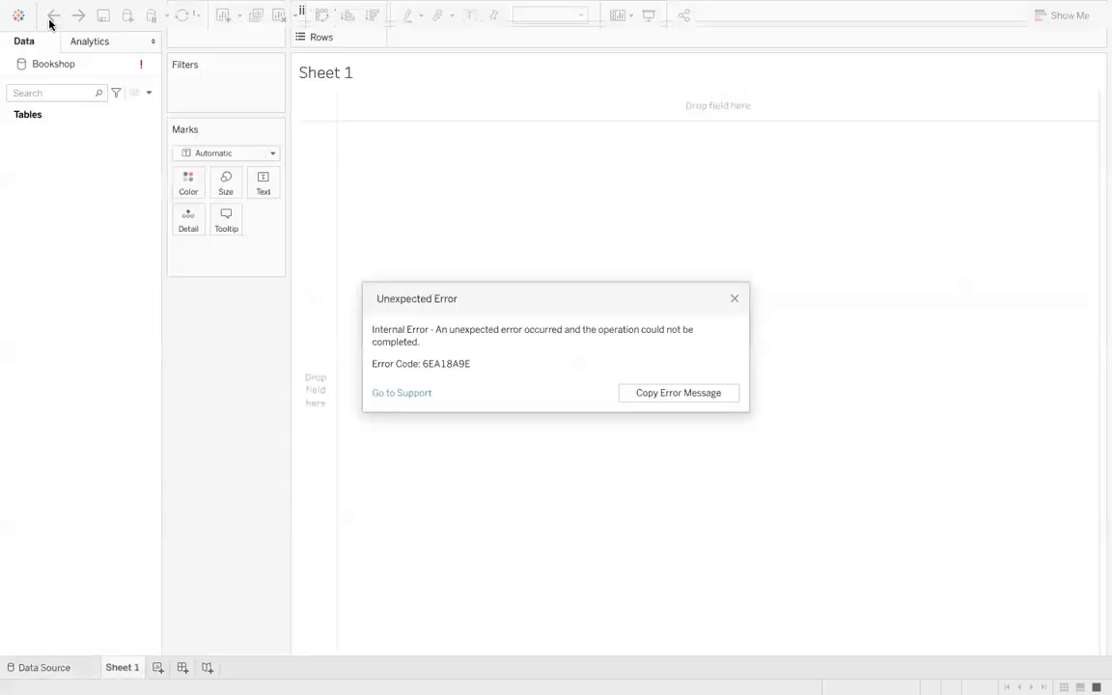
left_click(734, 303)
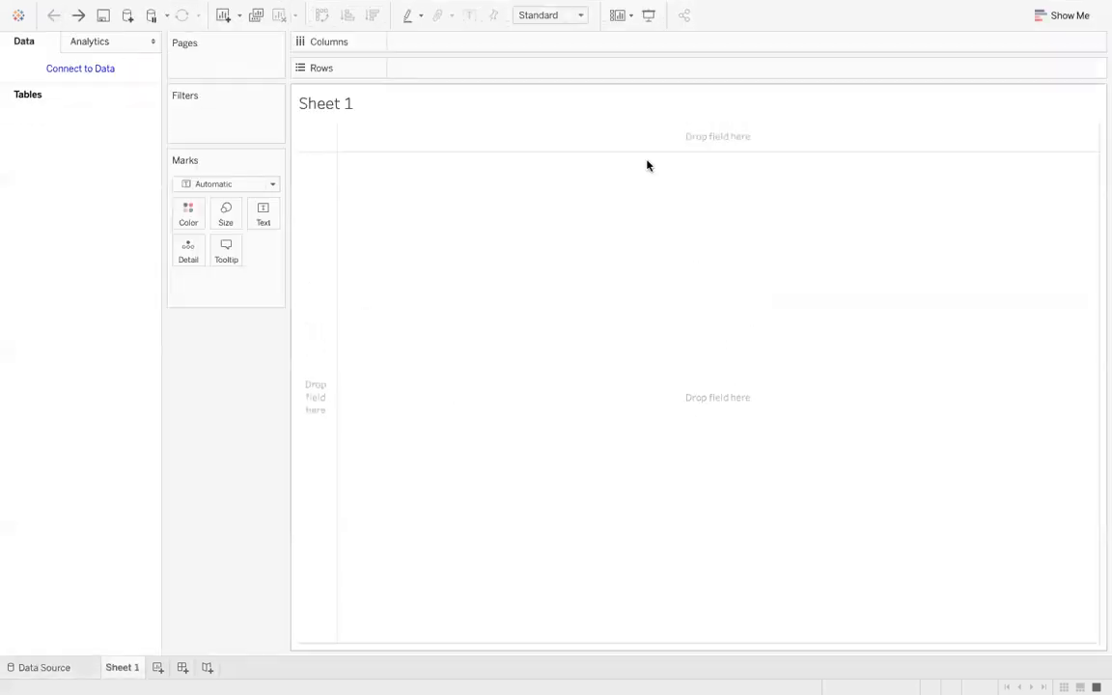
left_click(29, 673)
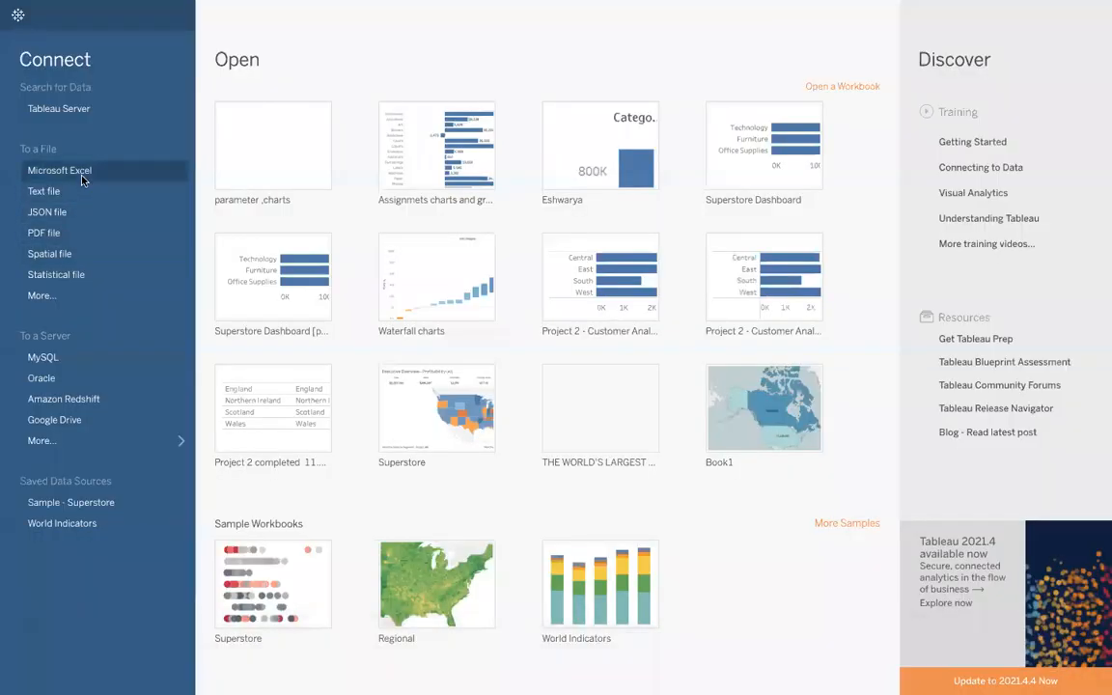
- Connect to the Bookshop.xlsx Microsoft Excel workbook from the Tableau Presentation folder
left_click(83, 174)
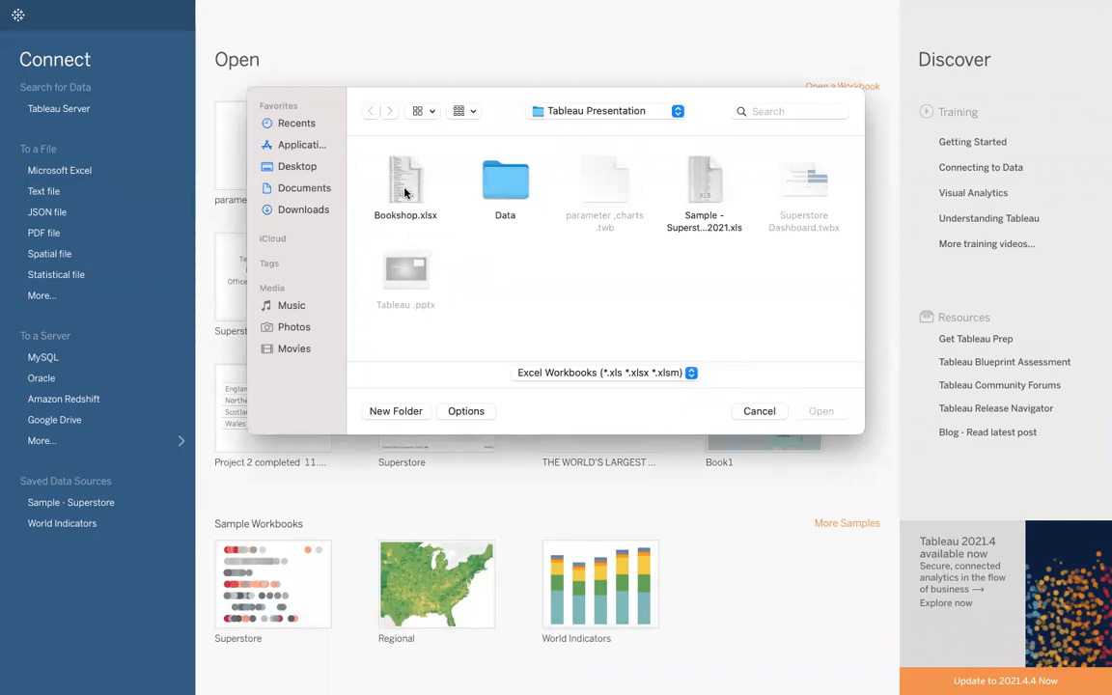
left_click(404, 193)
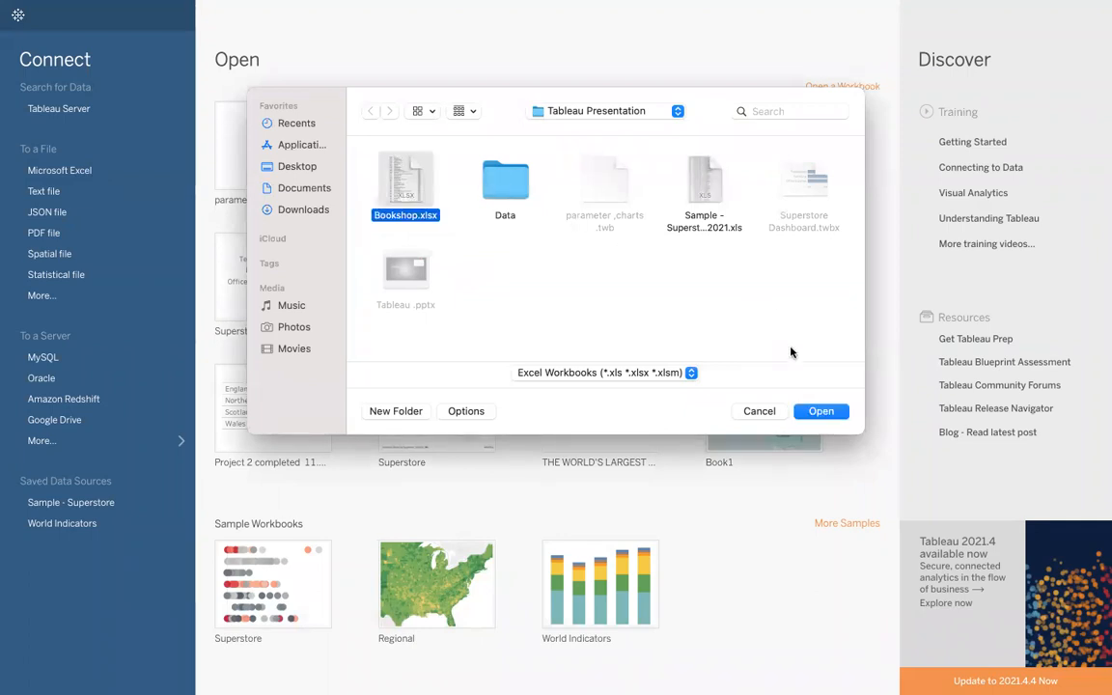
key("Return")
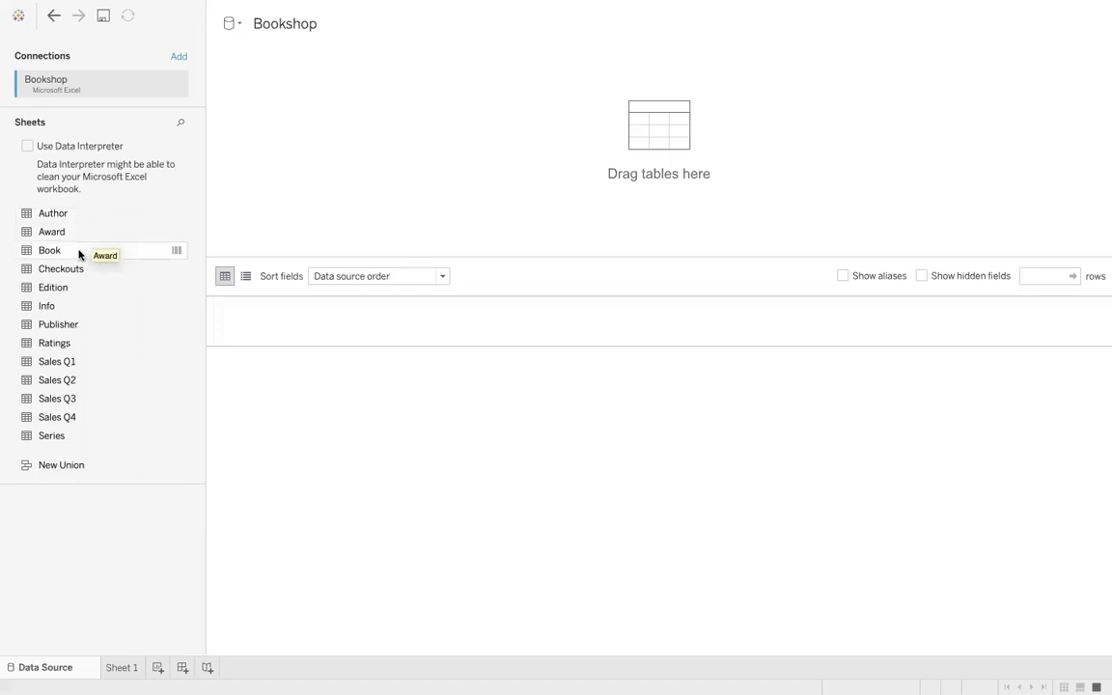
- Add the Book table to the canvas and relate the Author table to it on Auth ID
left_click_drag(80, 255, 323, 154)
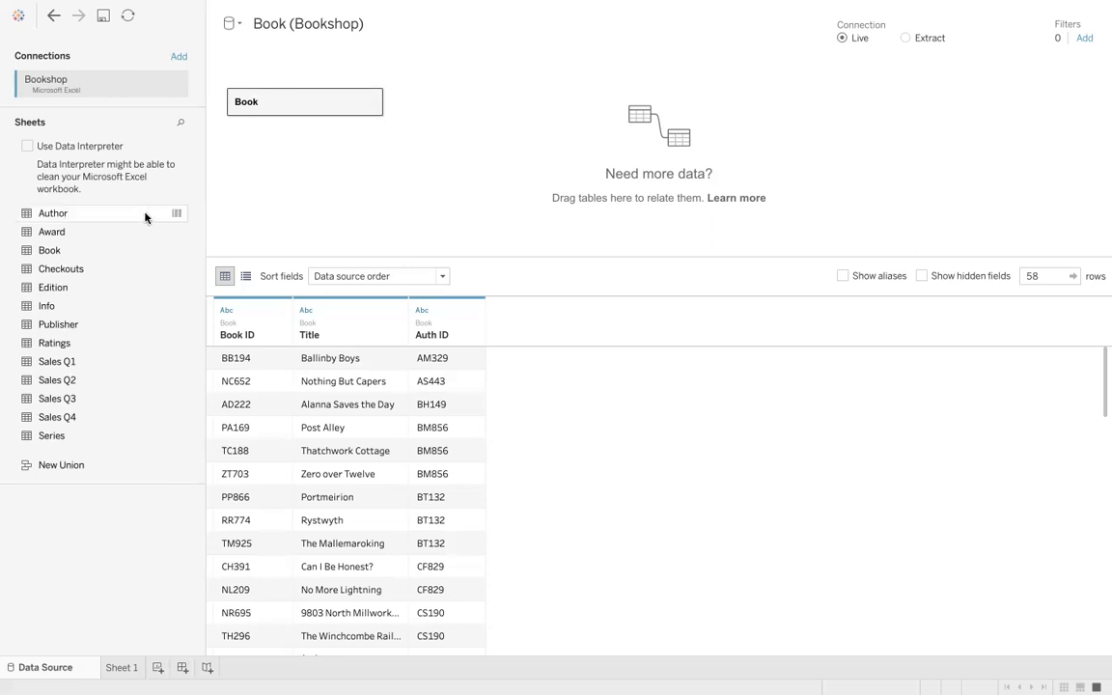
left_click_drag(87, 213, 473, 104)
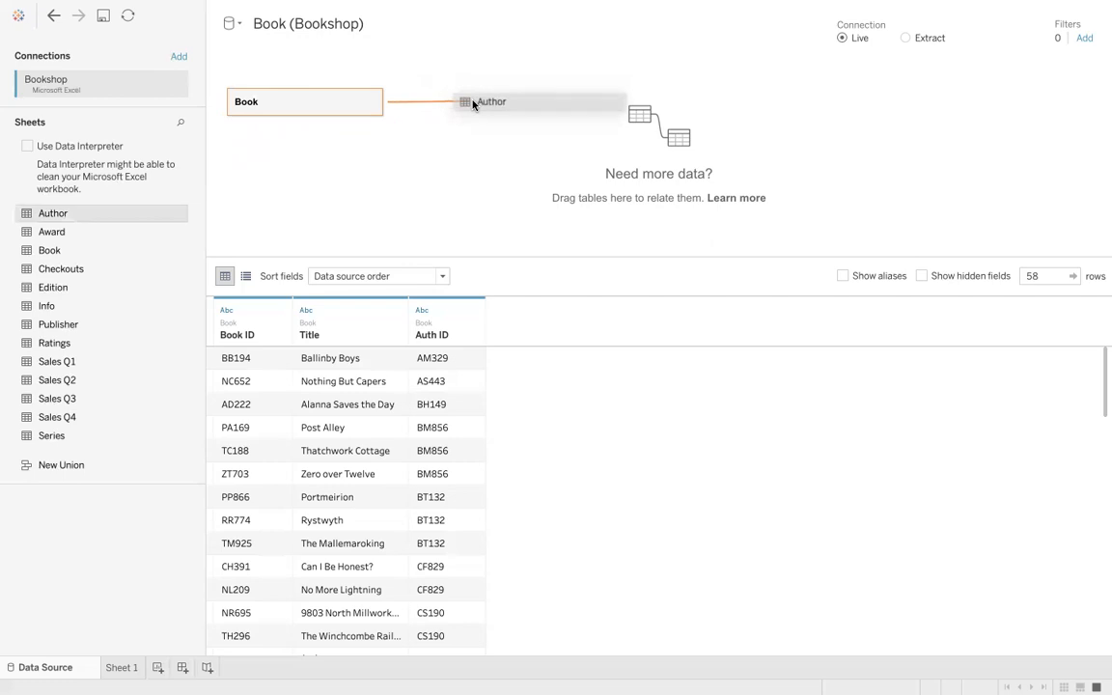
left_click_drag(473, 104, 473, 105)
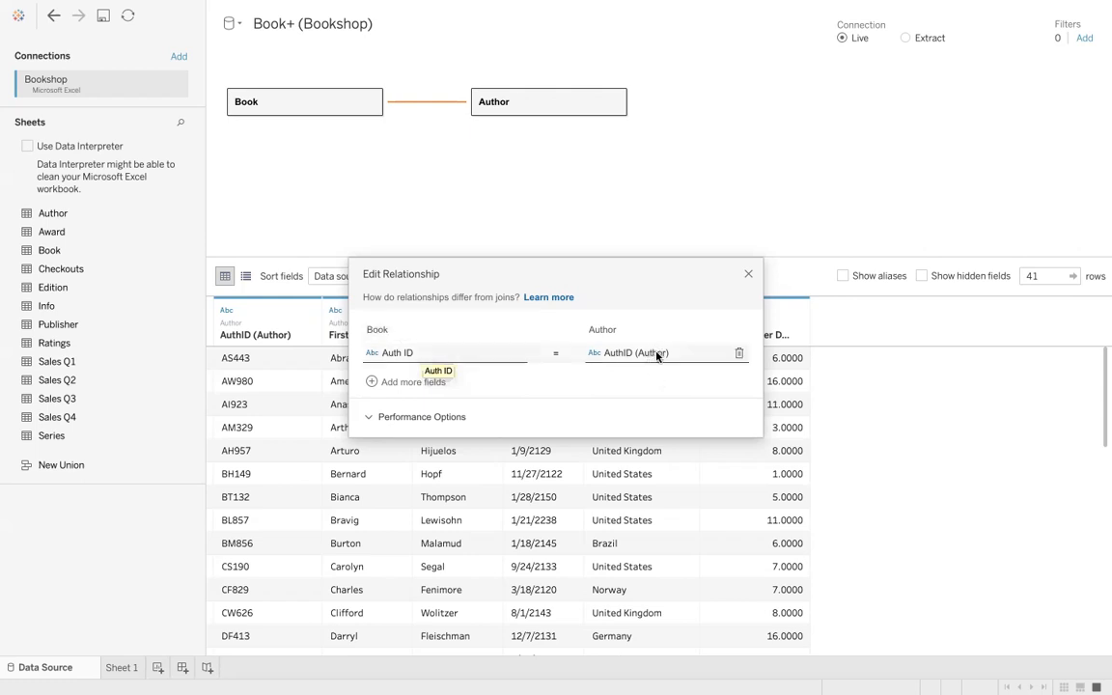
left_click(746, 277)
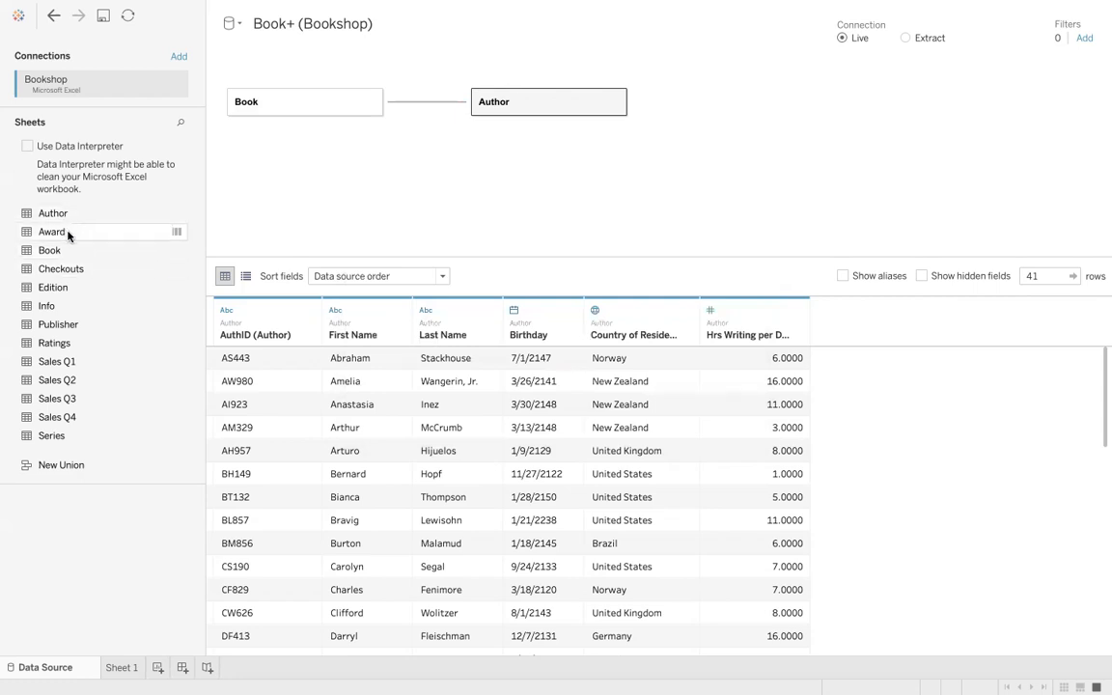
- Relate the Award table to the Book table on Title
left_click_drag(67, 234, 499, 155)
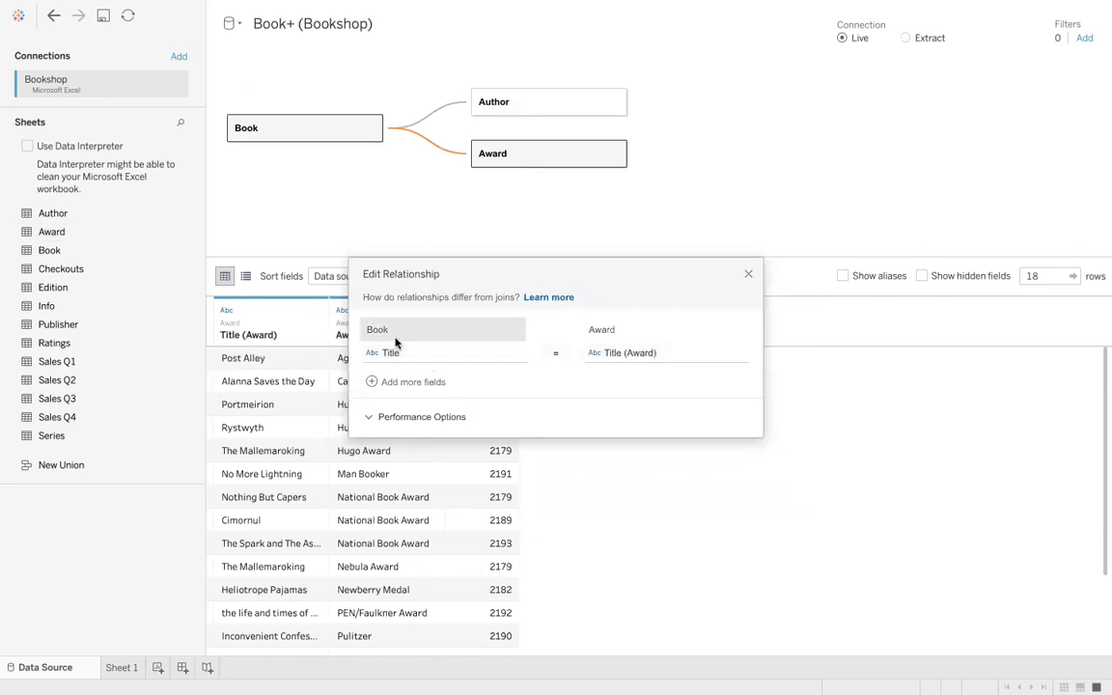
left_click(748, 276)
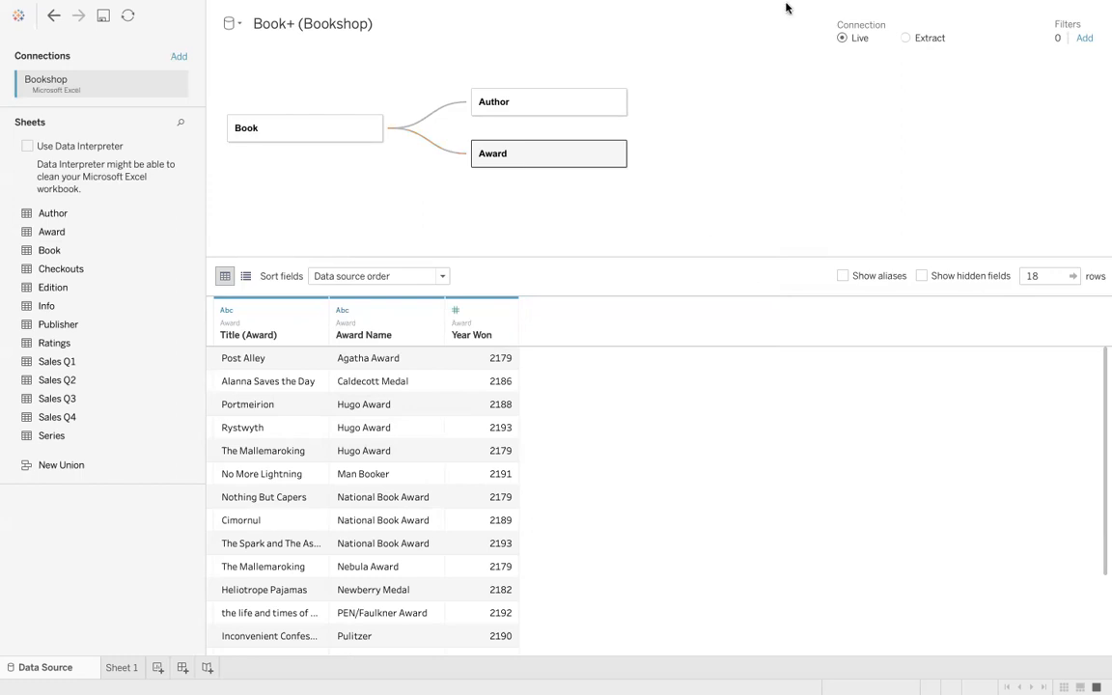
- Minimize Tableau and open Bookshop.xlsx in Excel
mouse_move(60, 7)
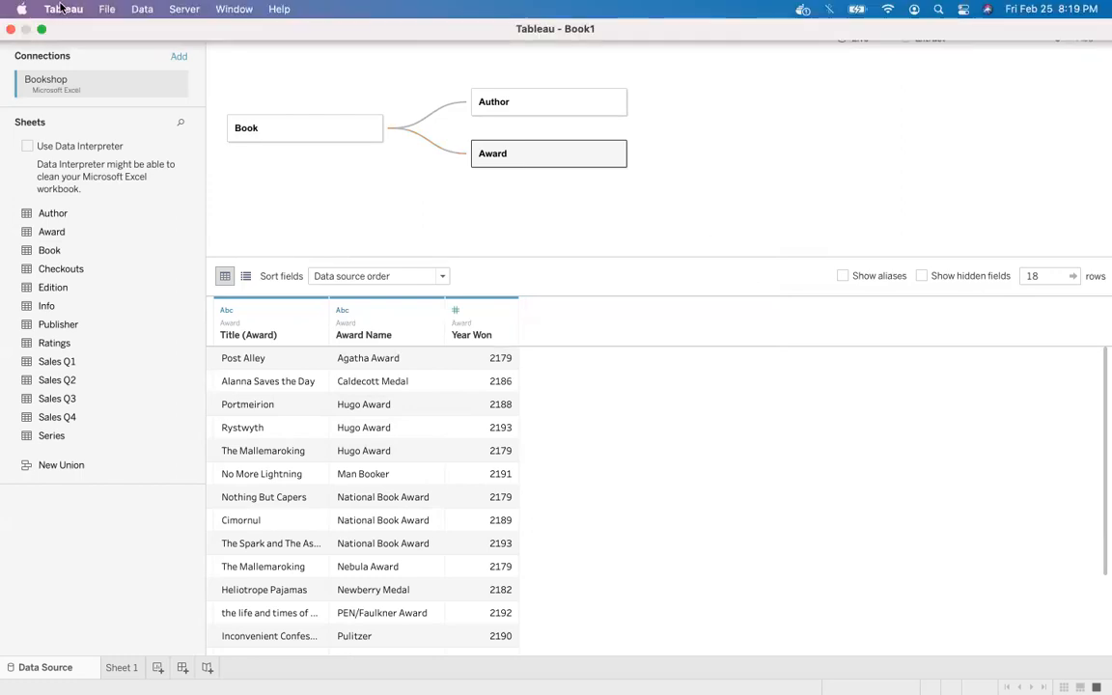
left_click(39, 29)
left_click(26, 31)
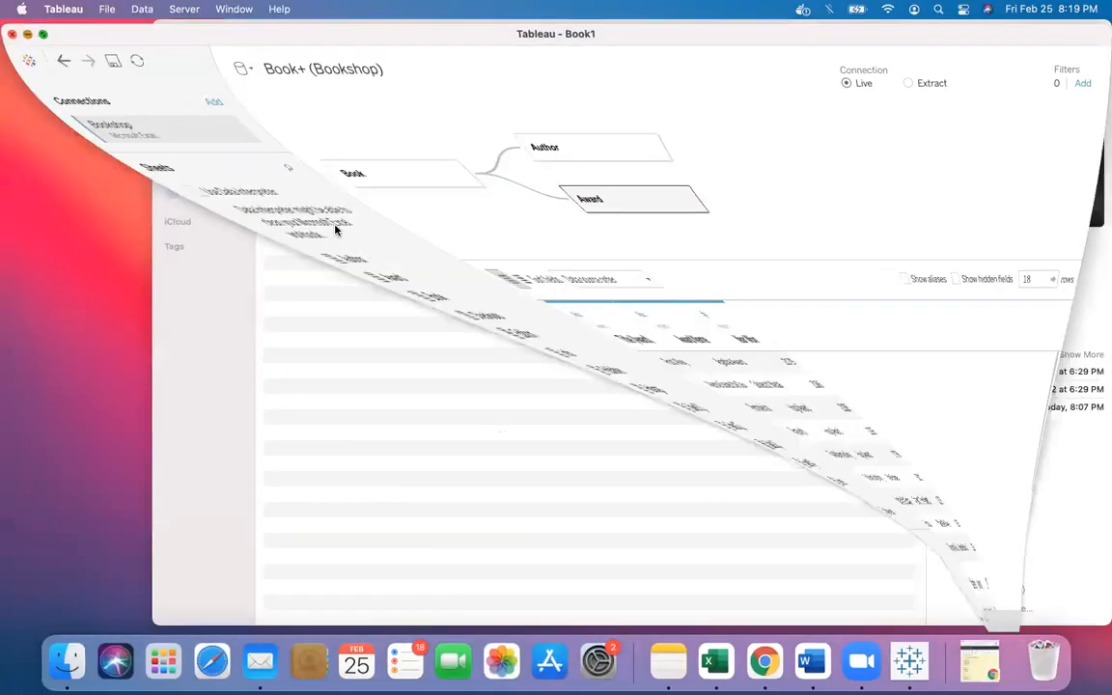
double_click(324, 94)
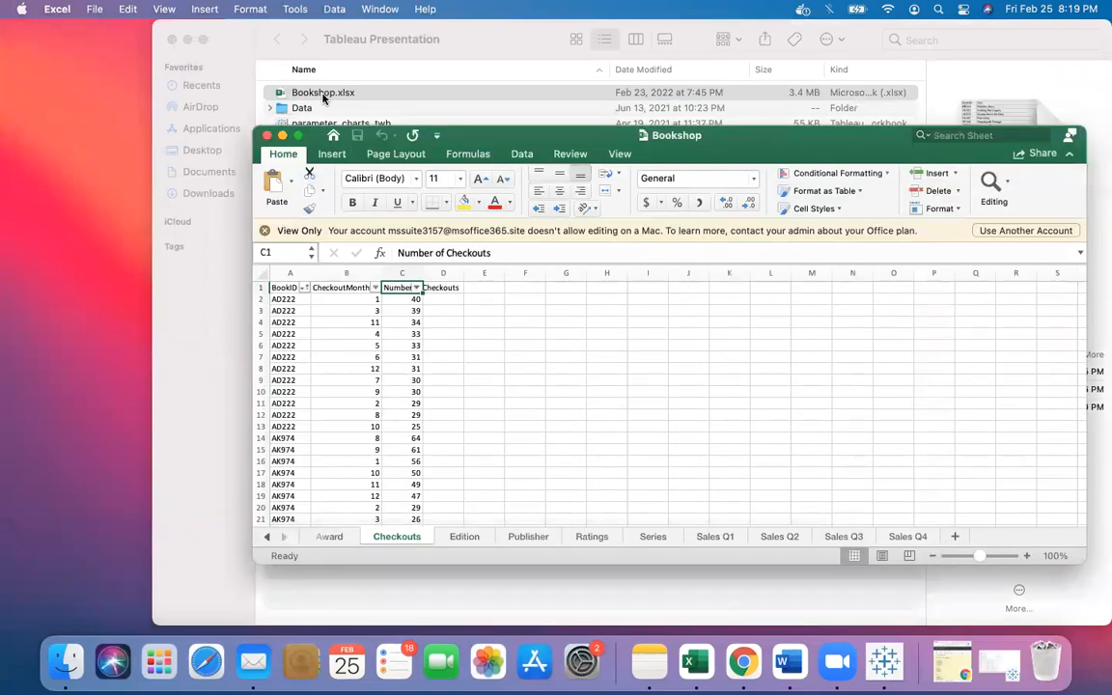
- Browse the Checkouts, Edition, Publisher, Ratings and Series sheets to examine their columns
left_click(462, 537)
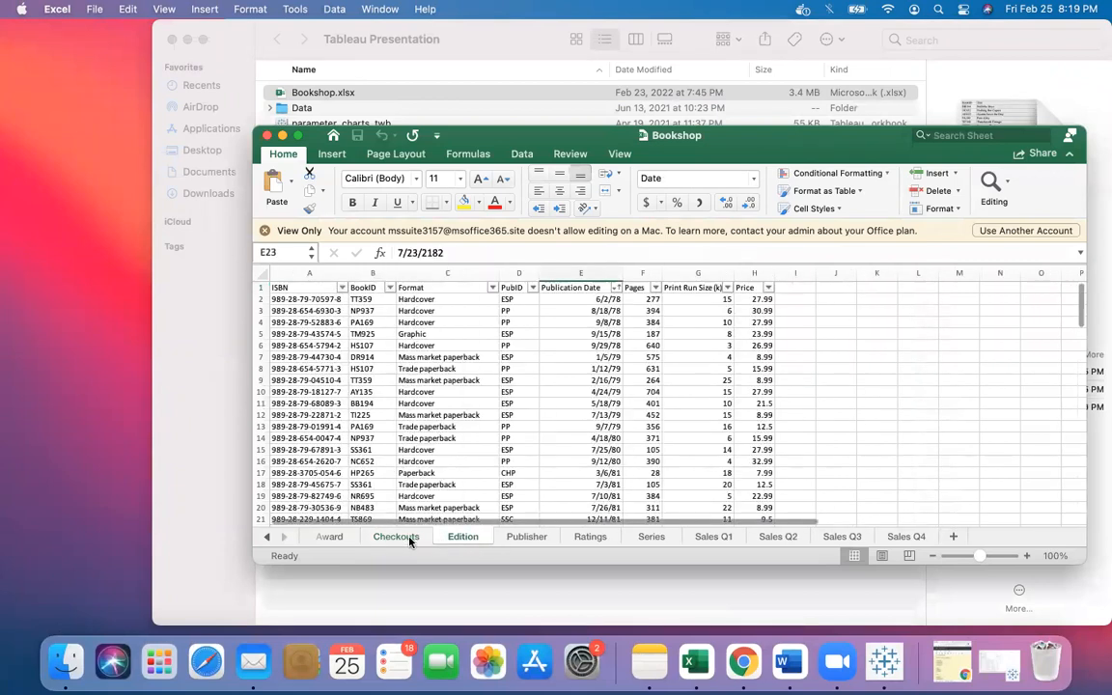
left_click(407, 542)
left_click(523, 537)
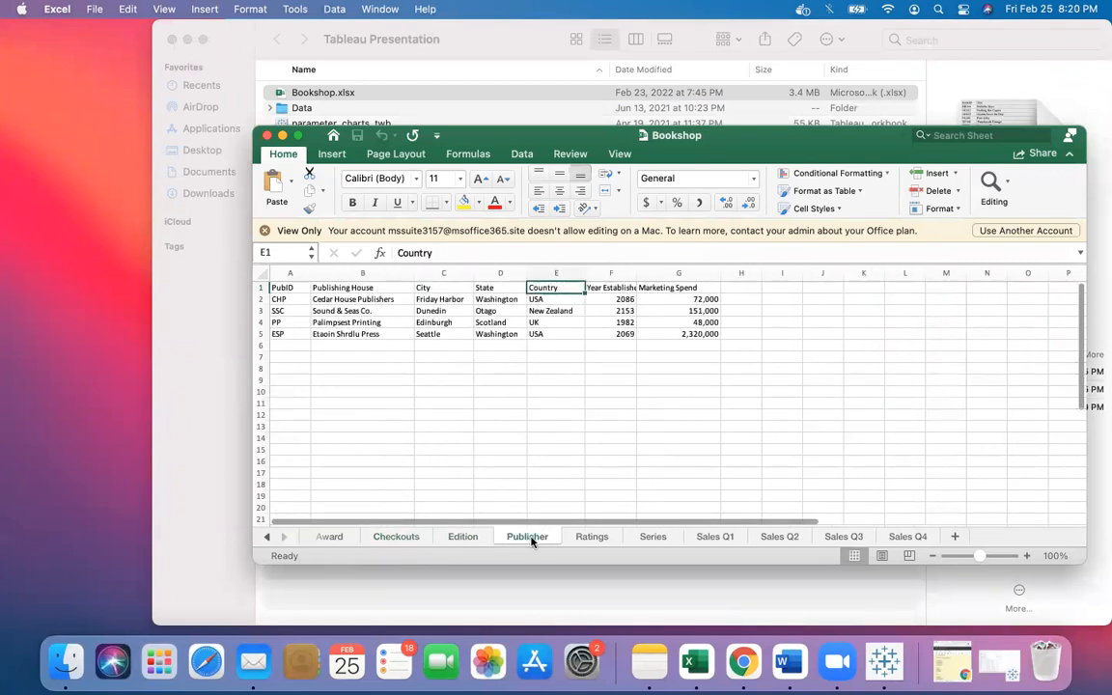
left_click(599, 539)
left_click(651, 538)
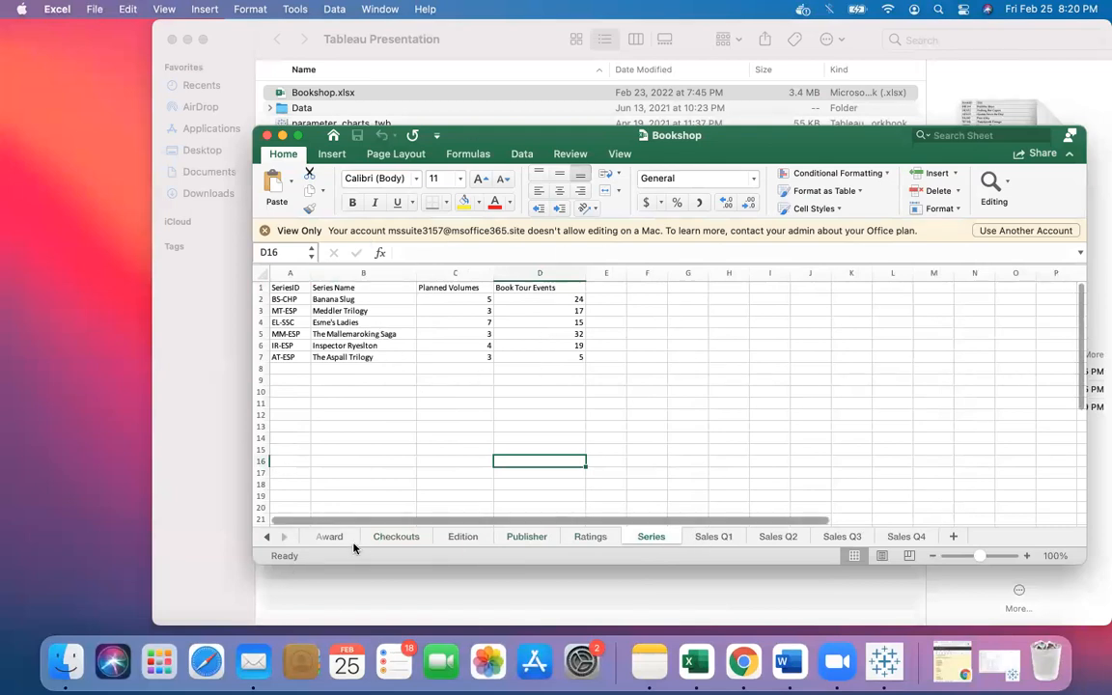
left_click(392, 539)
left_click(457, 540)
left_click(527, 538)
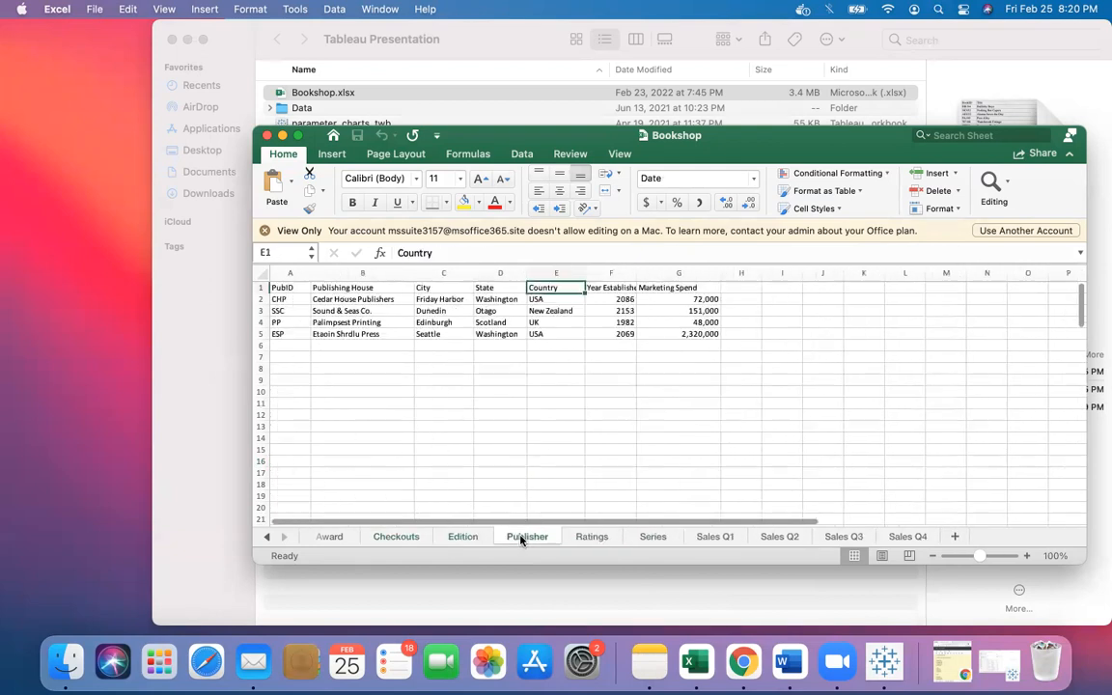
left_click(590, 537)
left_click(652, 538)
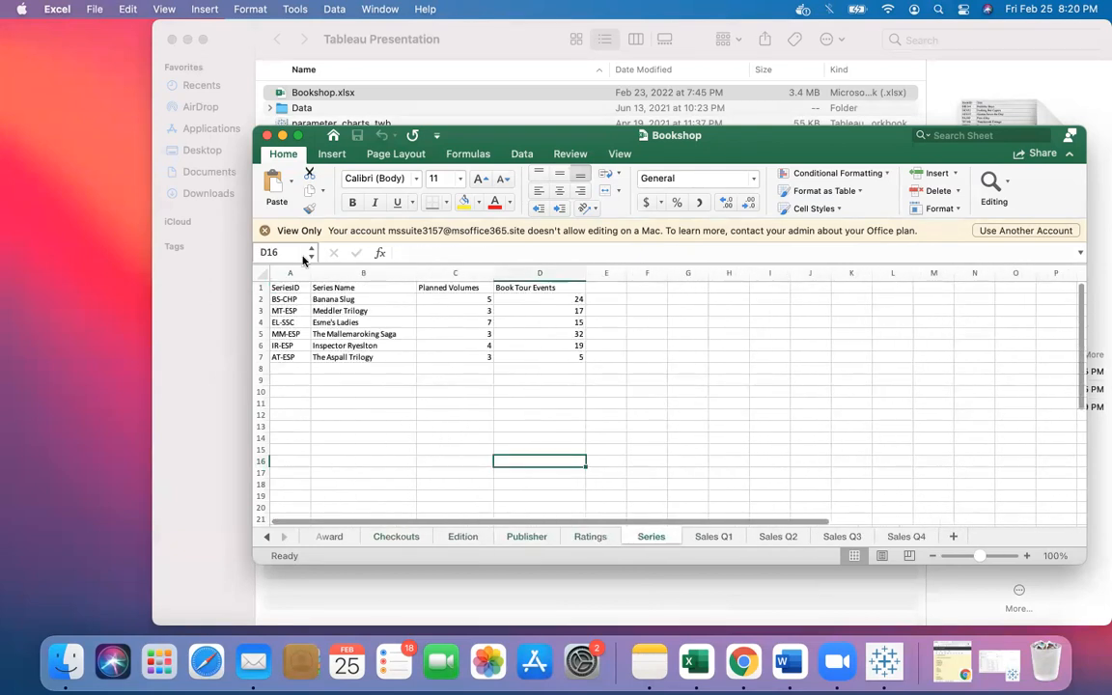
left_click(297, 136)
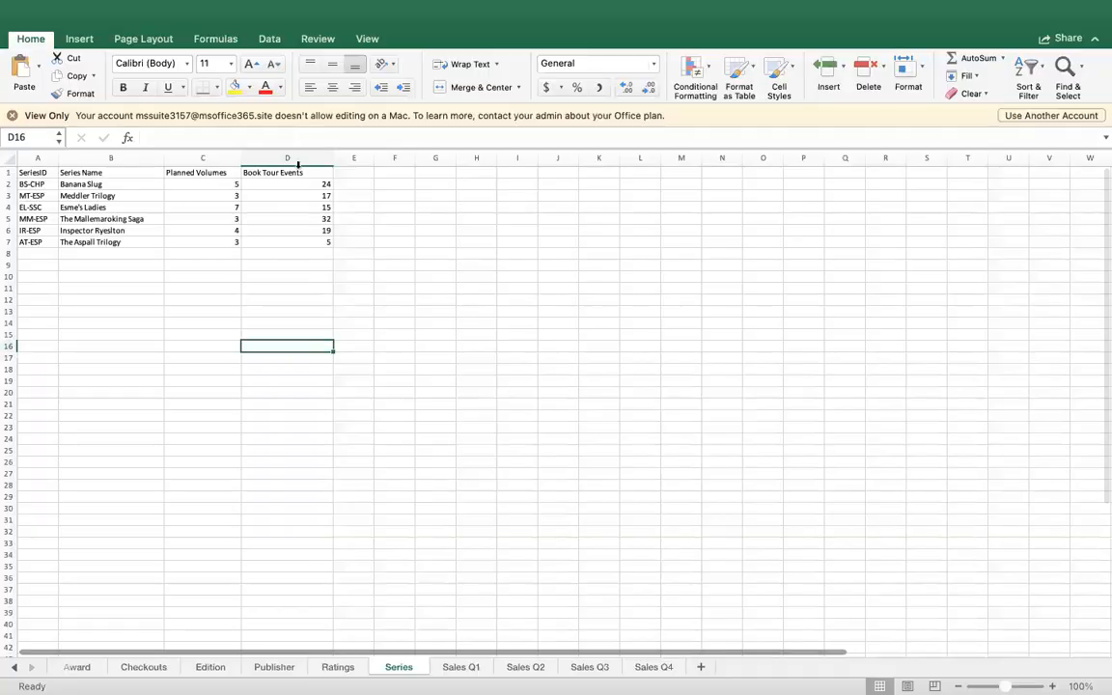
- Review the Book, Author, Info, Award, Checkouts, Edition, Publisher and Ratings sheets in turn
left_click(82, 666)
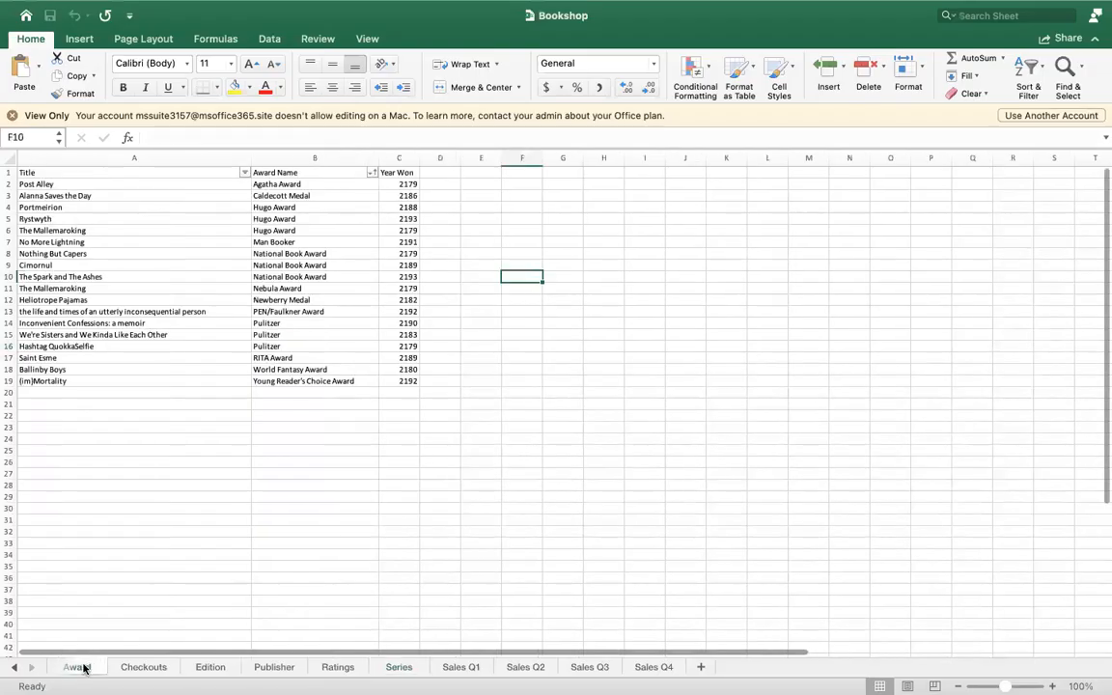
left_click(14, 667)
left_click(13, 667)
left_click(14, 667)
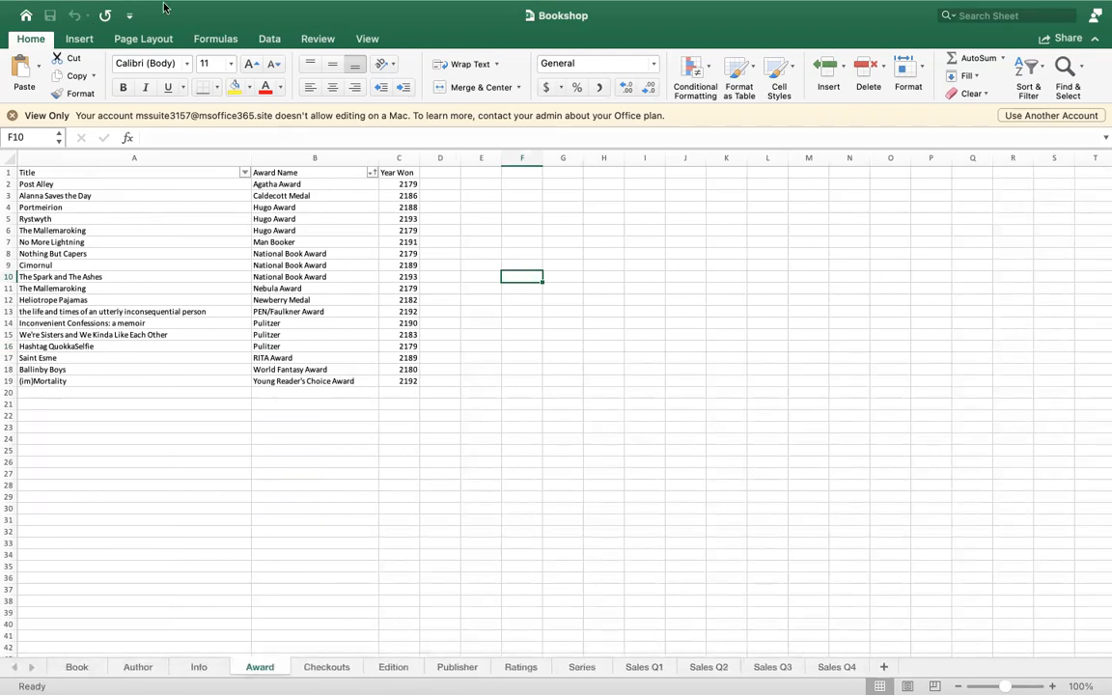
mouse_move(87, 31)
left_click(76, 667)
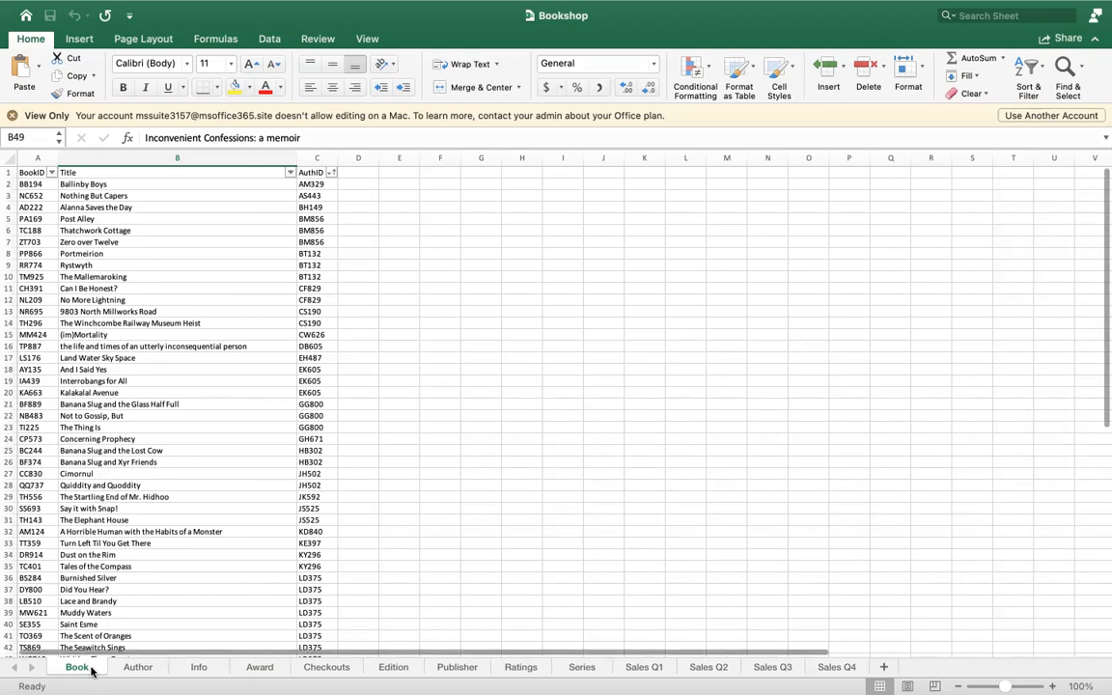
left_click(136, 666)
left_click(198, 666)
left_click(259, 667)
left_click(323, 666)
left_click(413, 667)
left_click(459, 669)
left_click(520, 668)
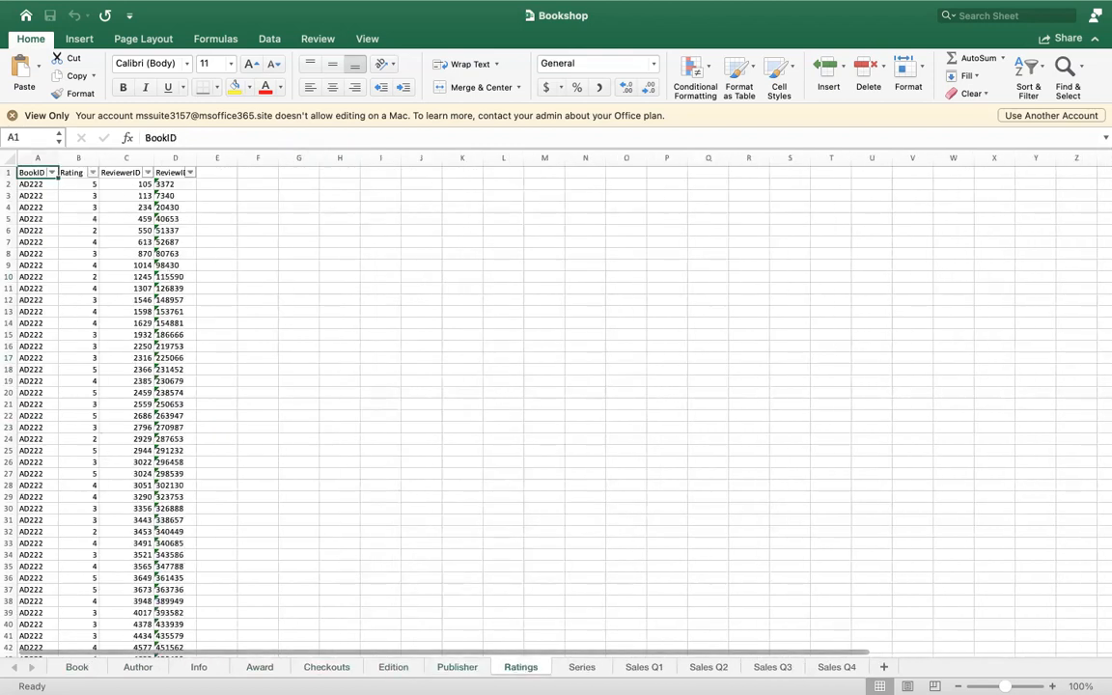
- Close the Excel workbook and return to the Tableau window in full screen
left_click(81, 667)
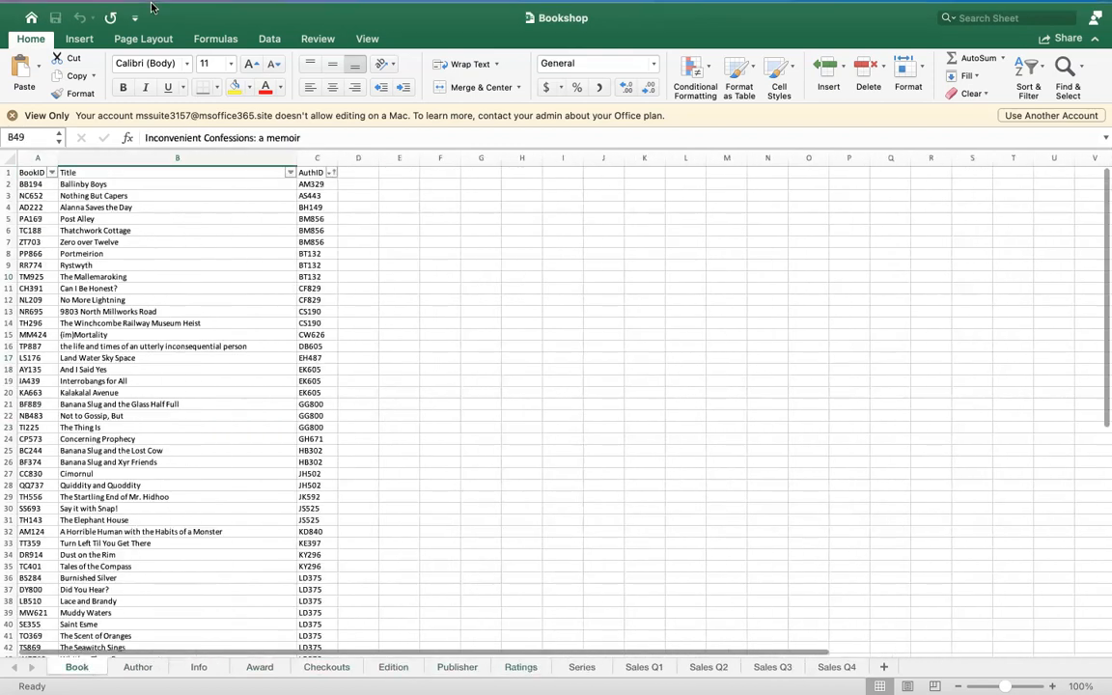
mouse_move(140, 4)
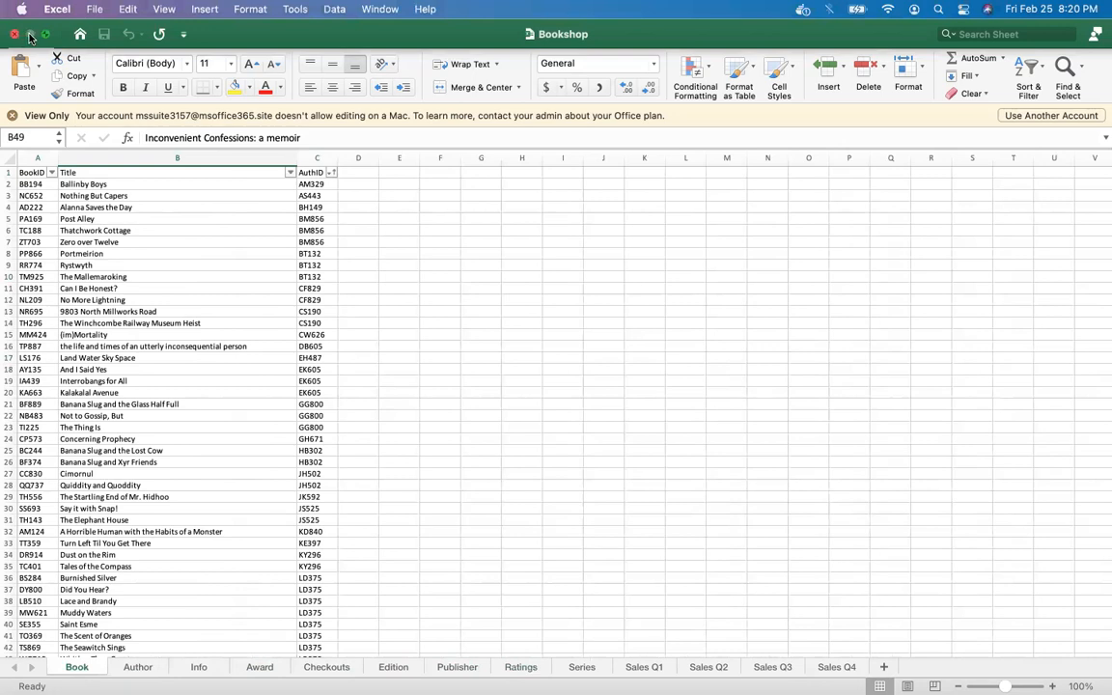
left_click(14, 34)
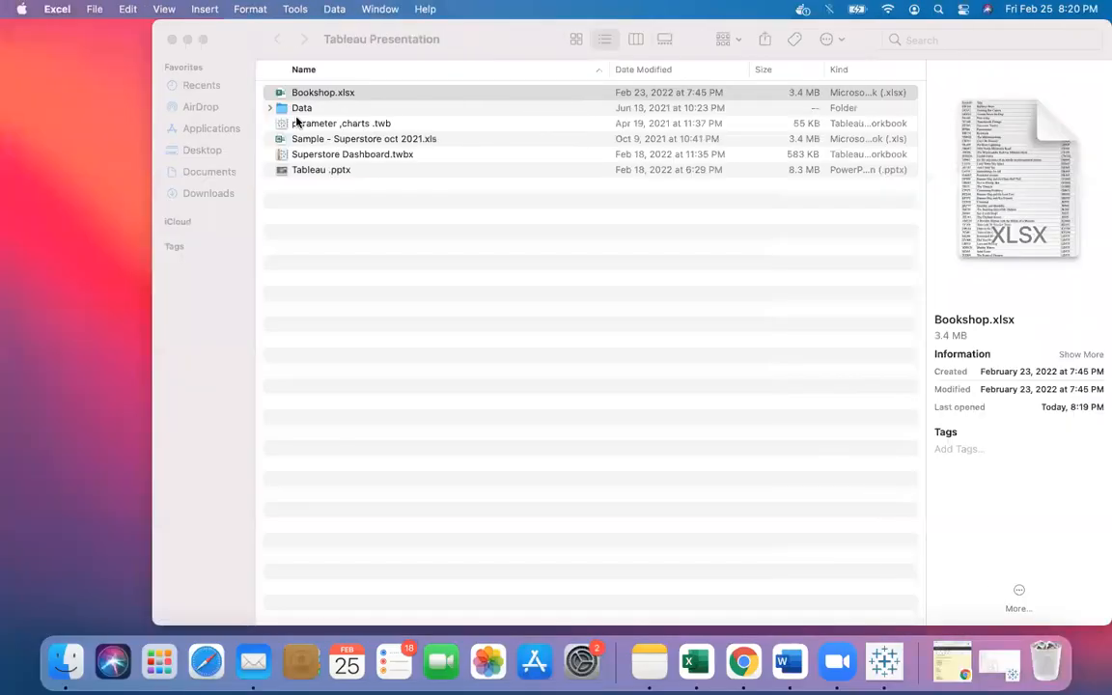
left_click(884, 662)
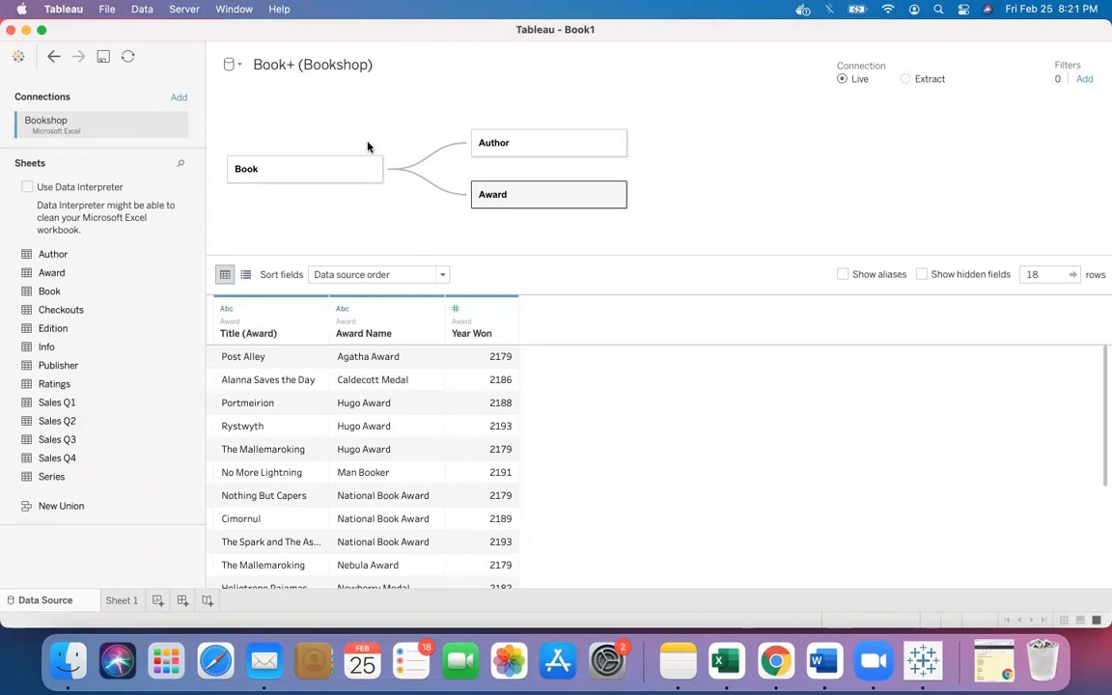
left_click(41, 29)
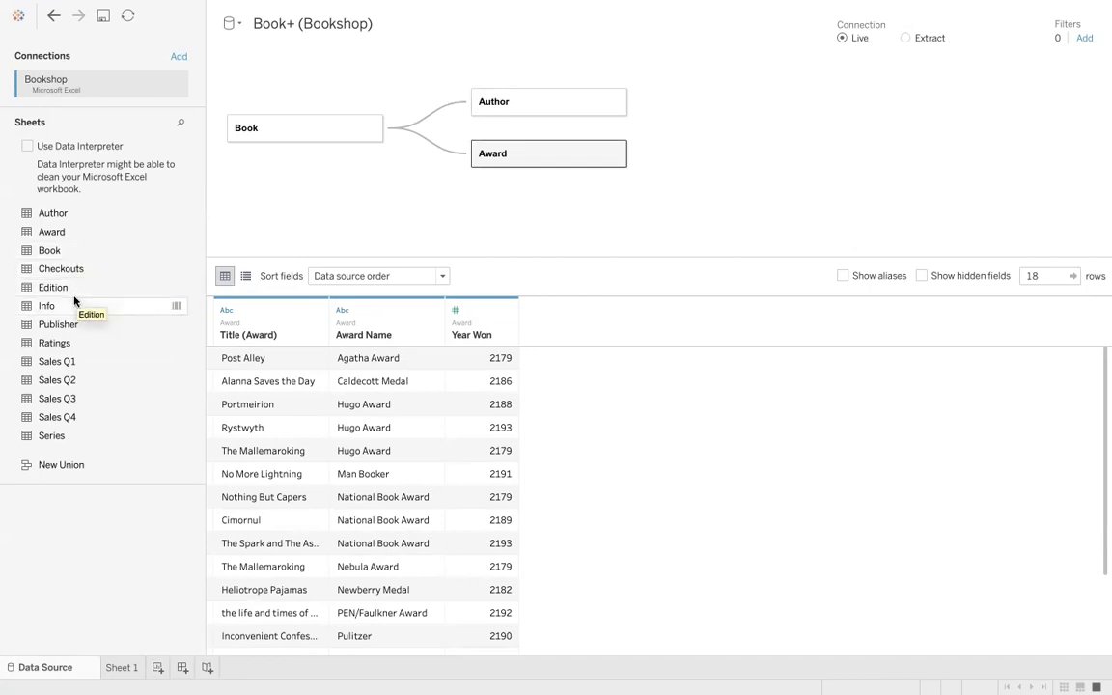
- Relate the Info table to Book, matching Book ID with an Info relationship calculation [BookID1]+[BookID2]
left_click_drag(75, 306, 485, 212)
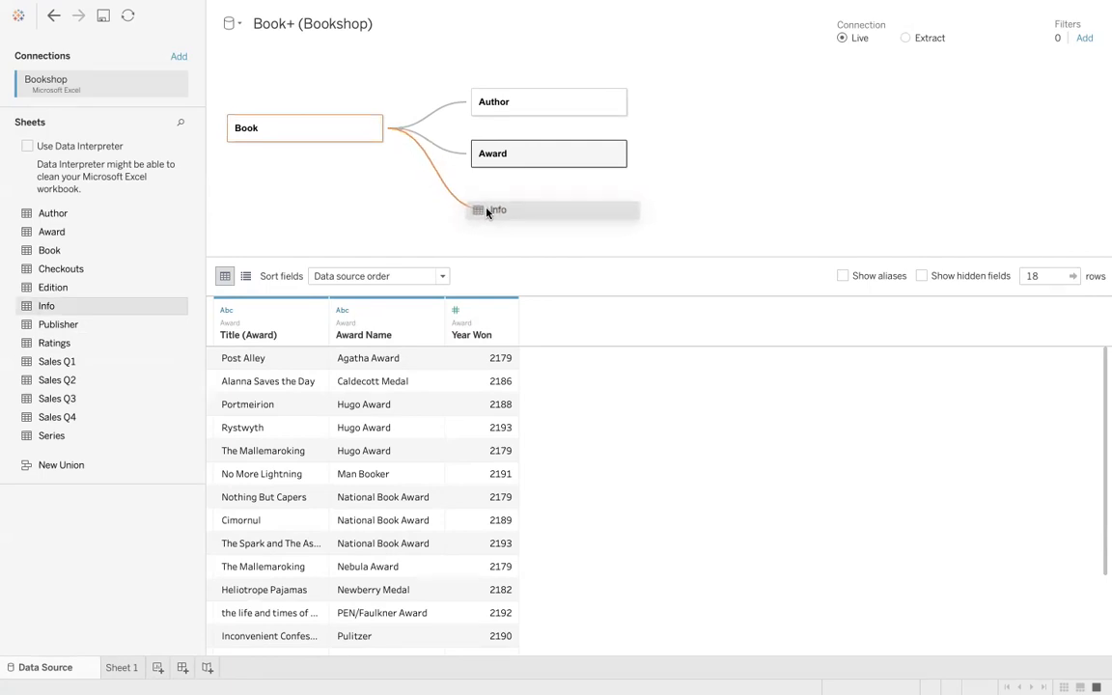
left_click_drag(486, 212, 487, 214)
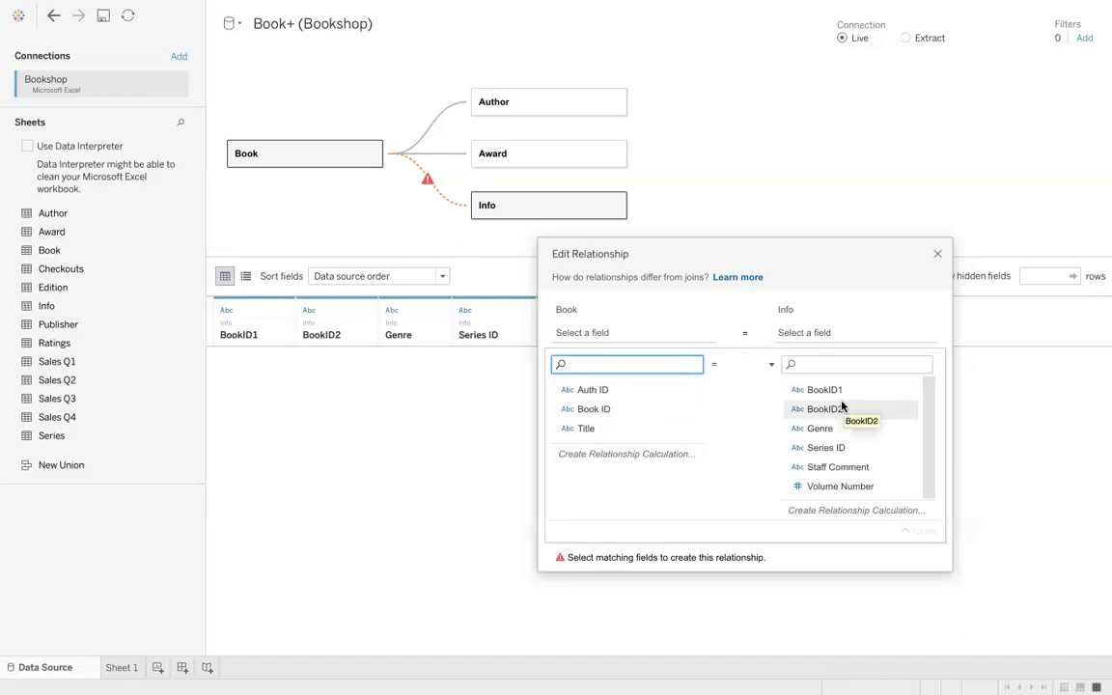
left_click(837, 511)
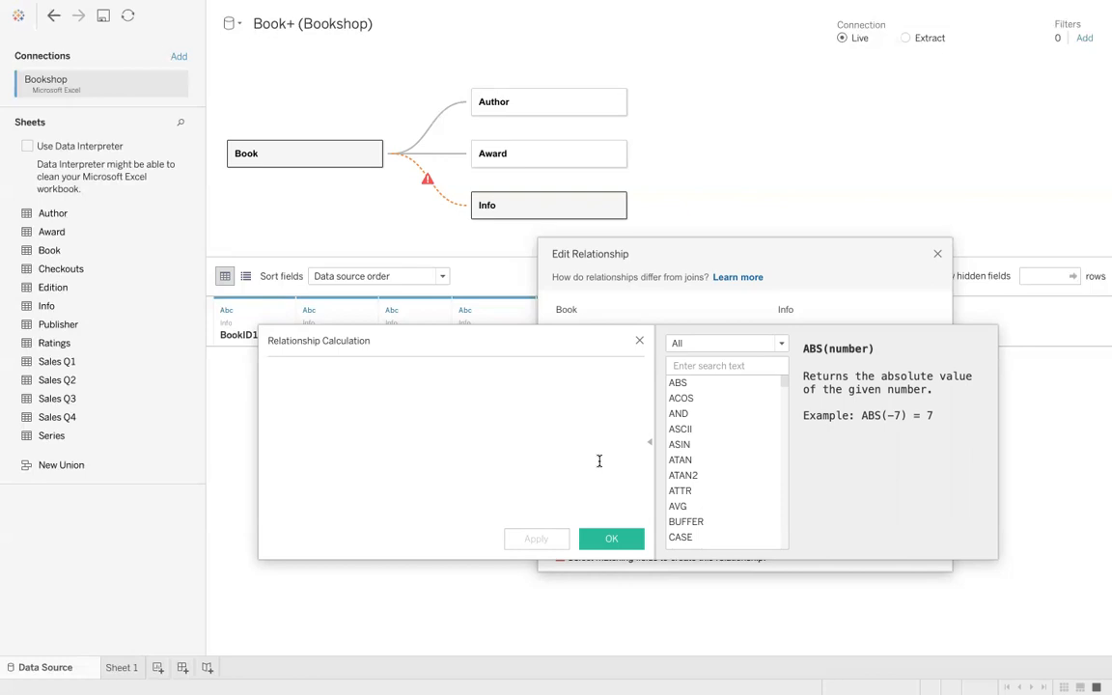
left_click_drag(591, 350, 586, 409)
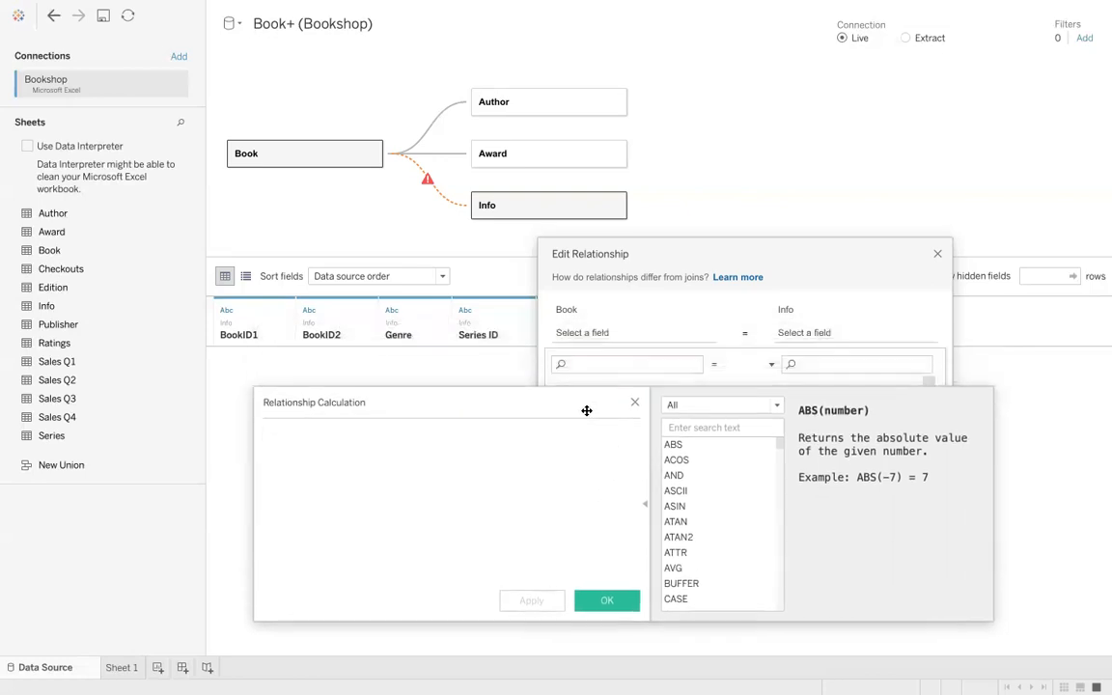
type("boo")
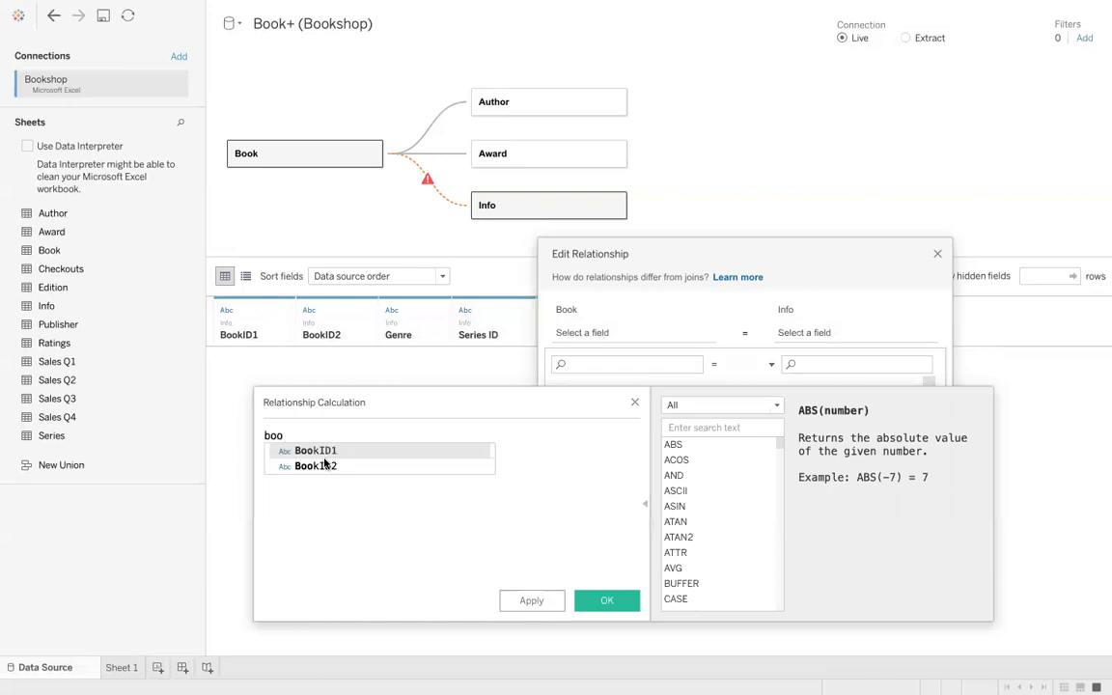
key("Return")
type("+boo")
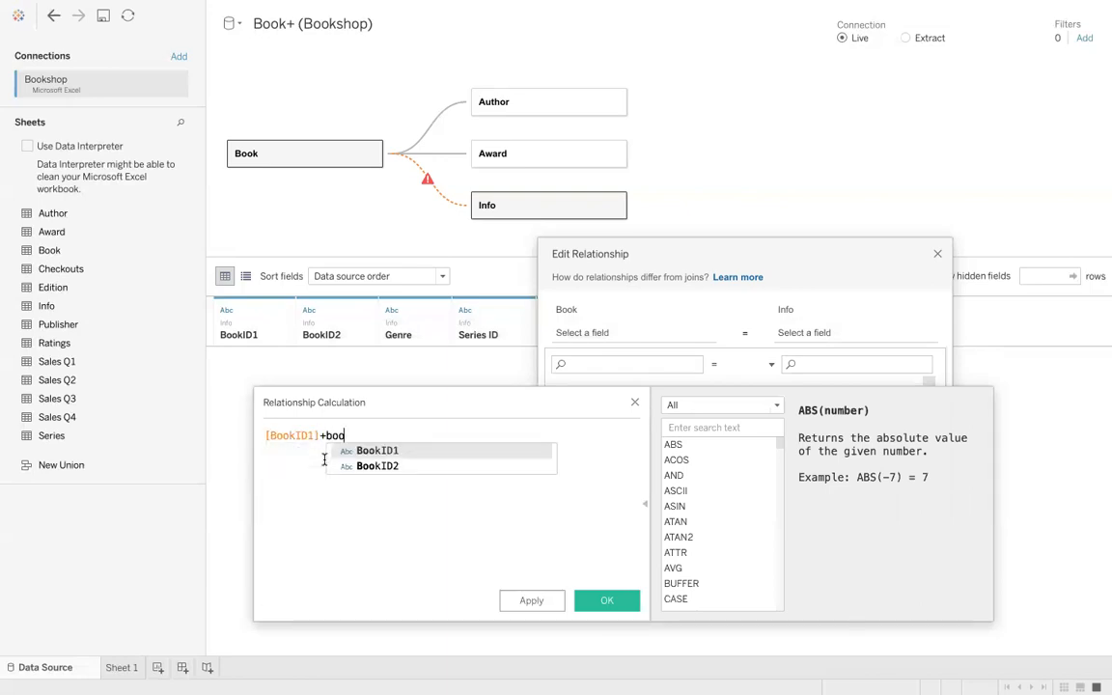
left_click(372, 465)
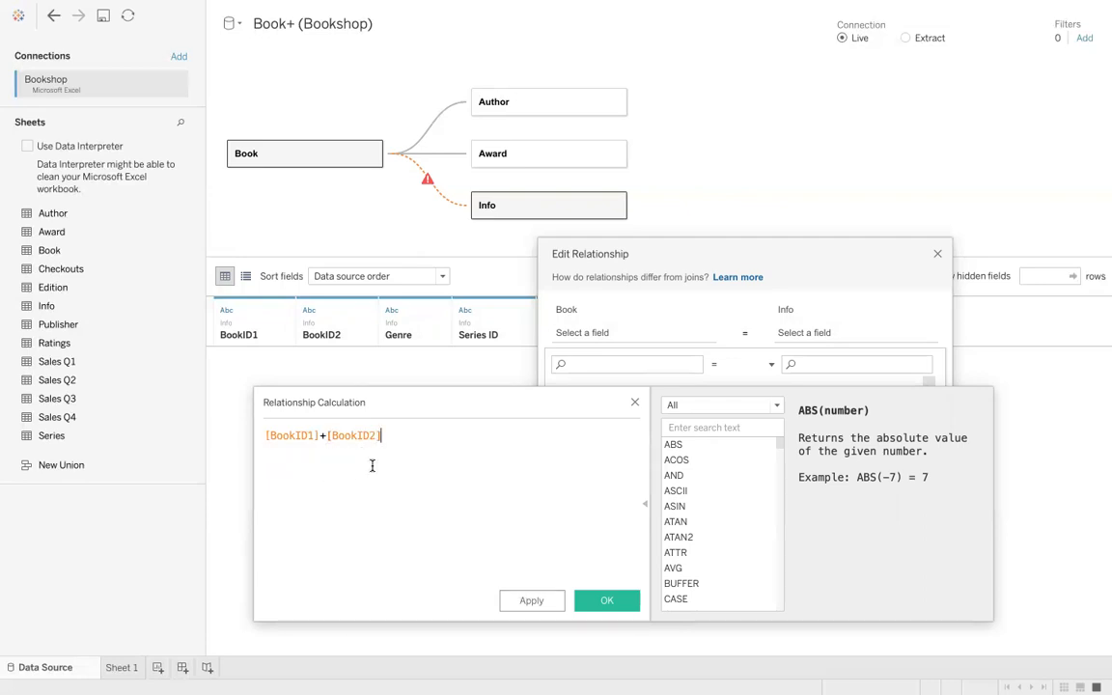
left_click(536, 601)
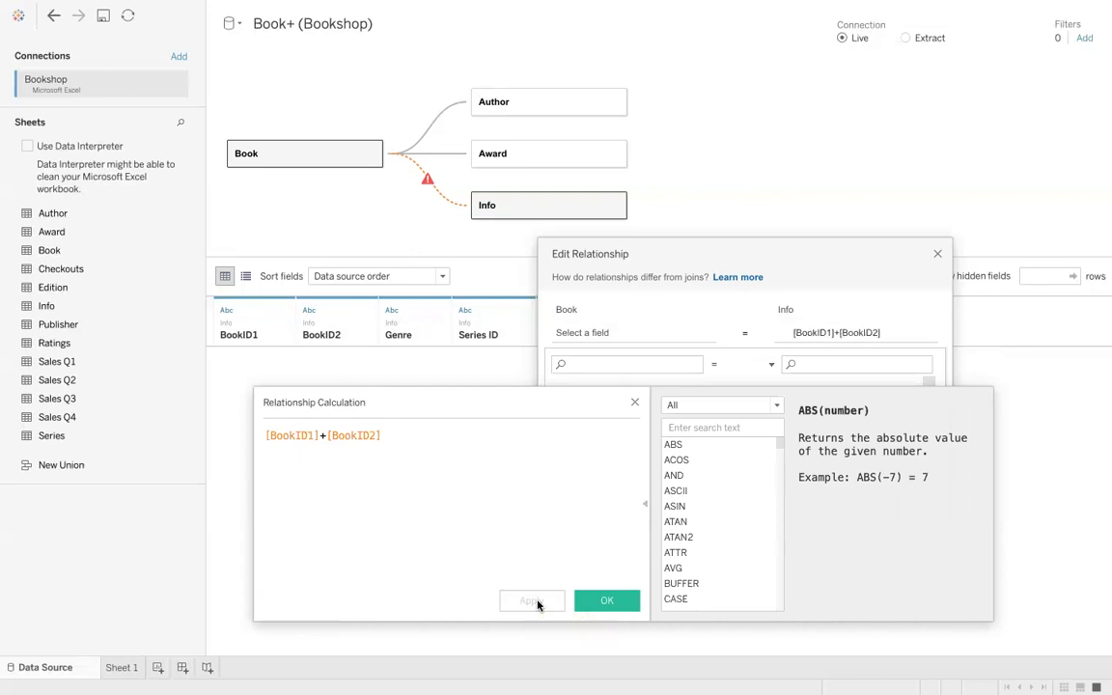
left_click(604, 599)
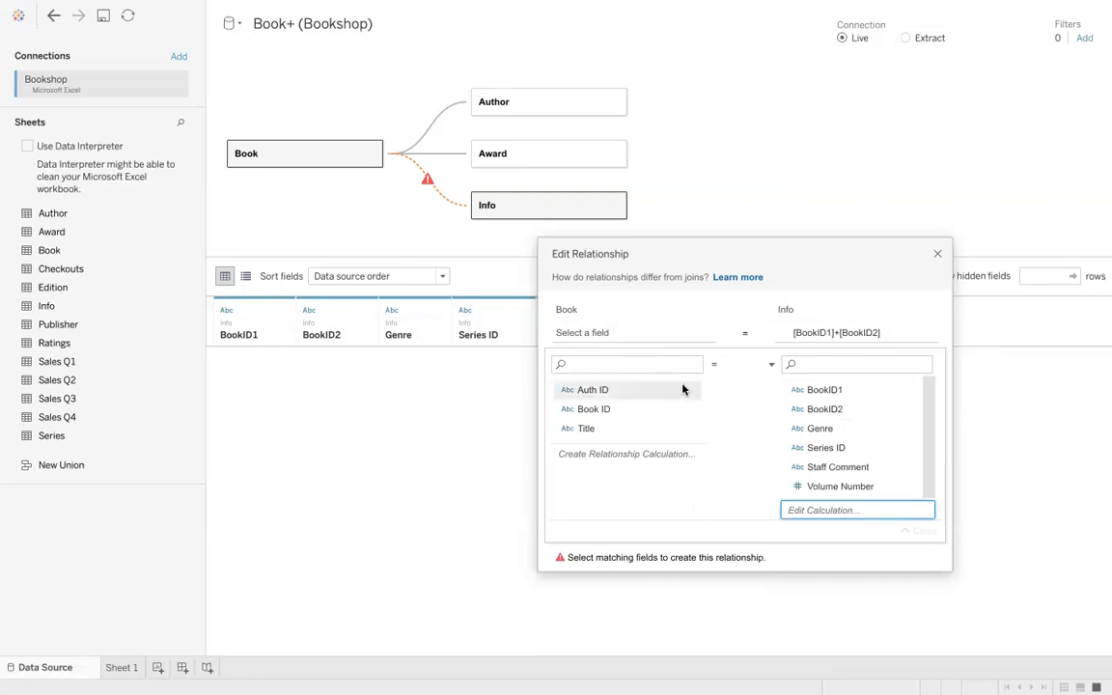
left_click(625, 410)
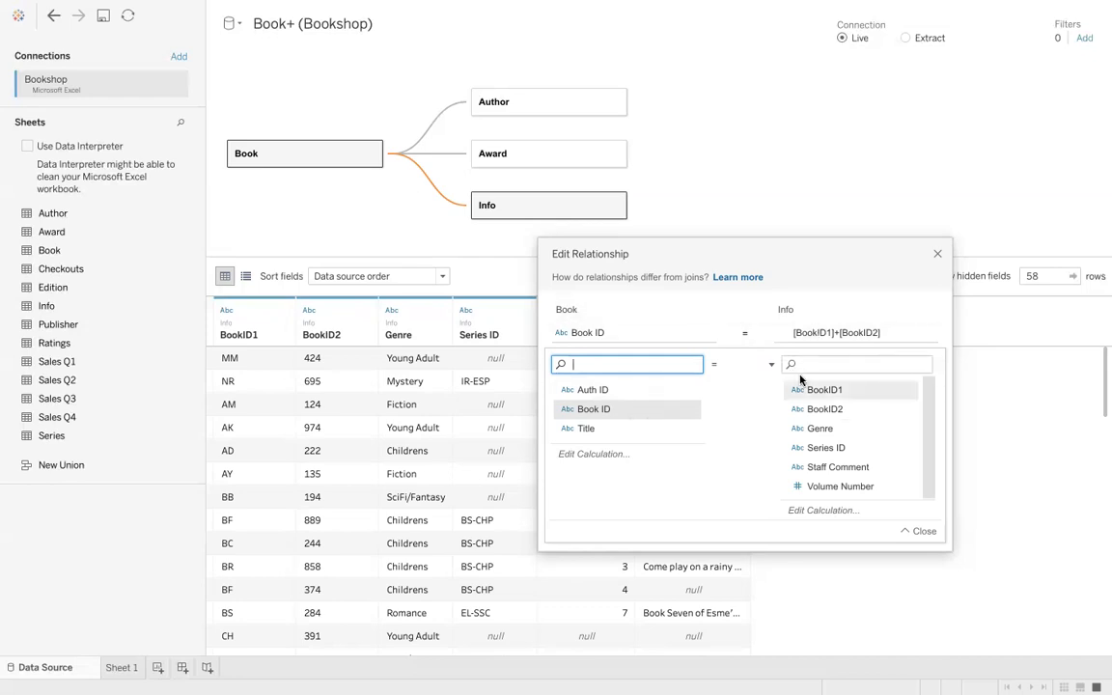
left_click(937, 256)
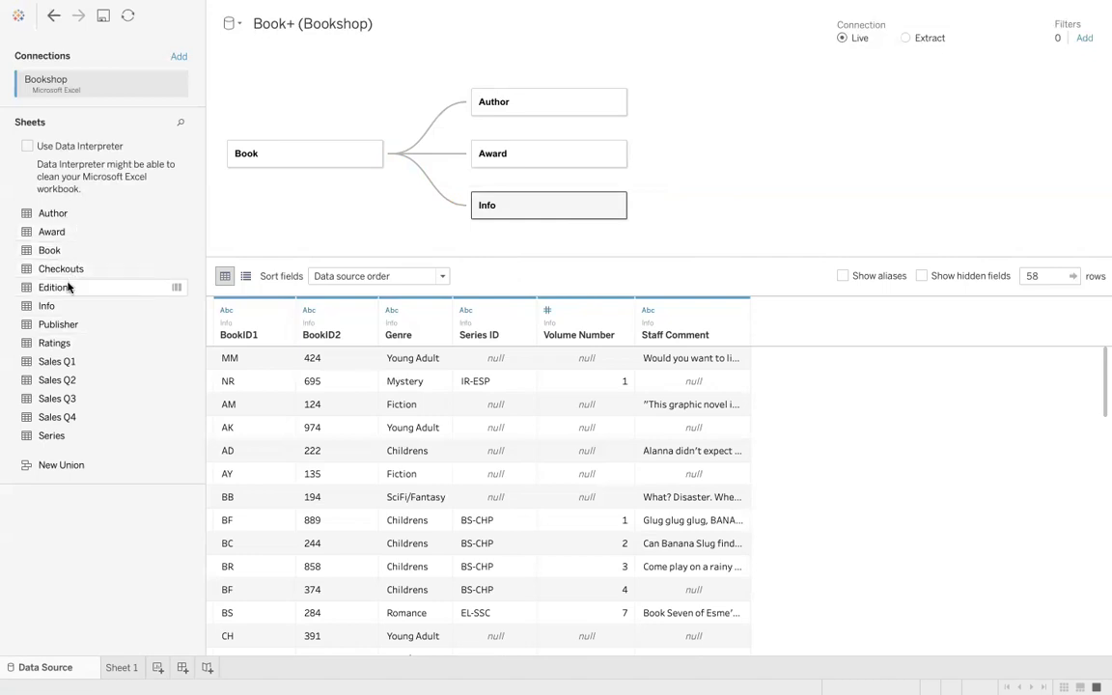
- Add the Edition table to the canvas, related to Book by Book ID
left_click_drag(62, 288, 476, 245)
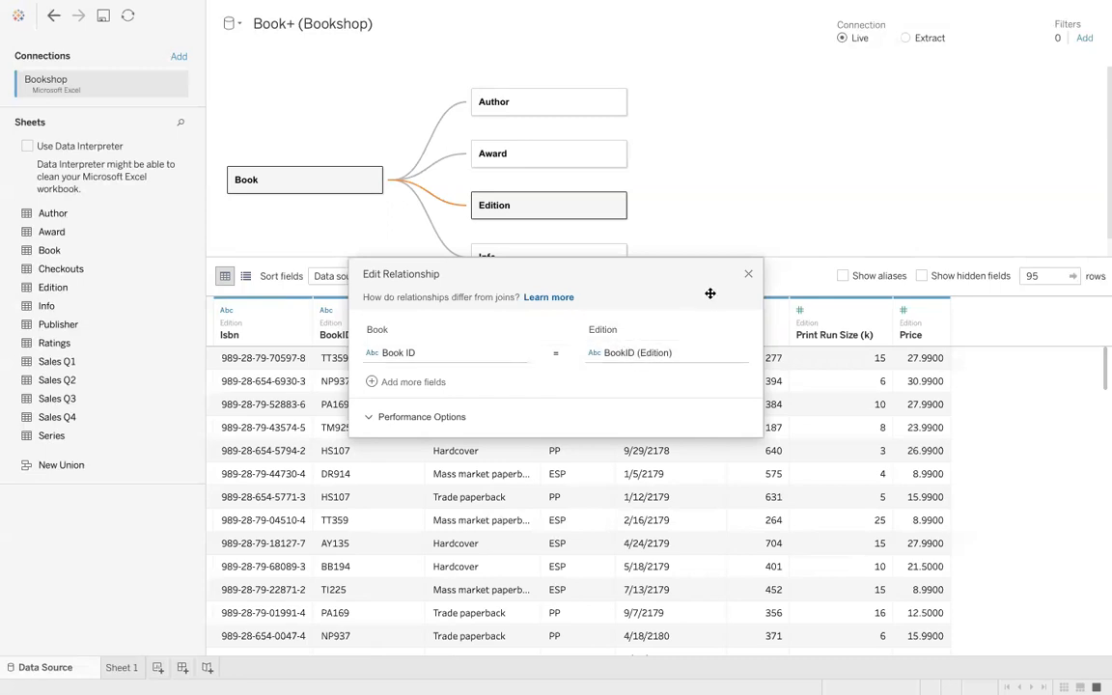
left_click(747, 275)
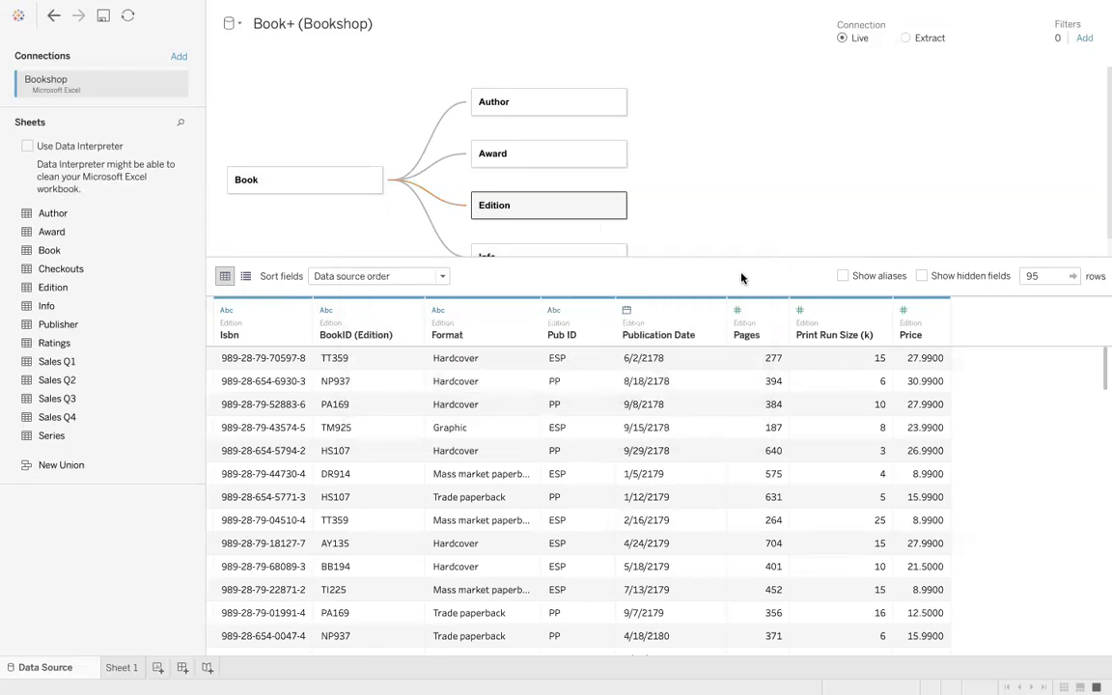
- Enlarge the canvas and inspect the Info and Book table data and Book's physical table
left_click_drag(652, 254, 658, 313)
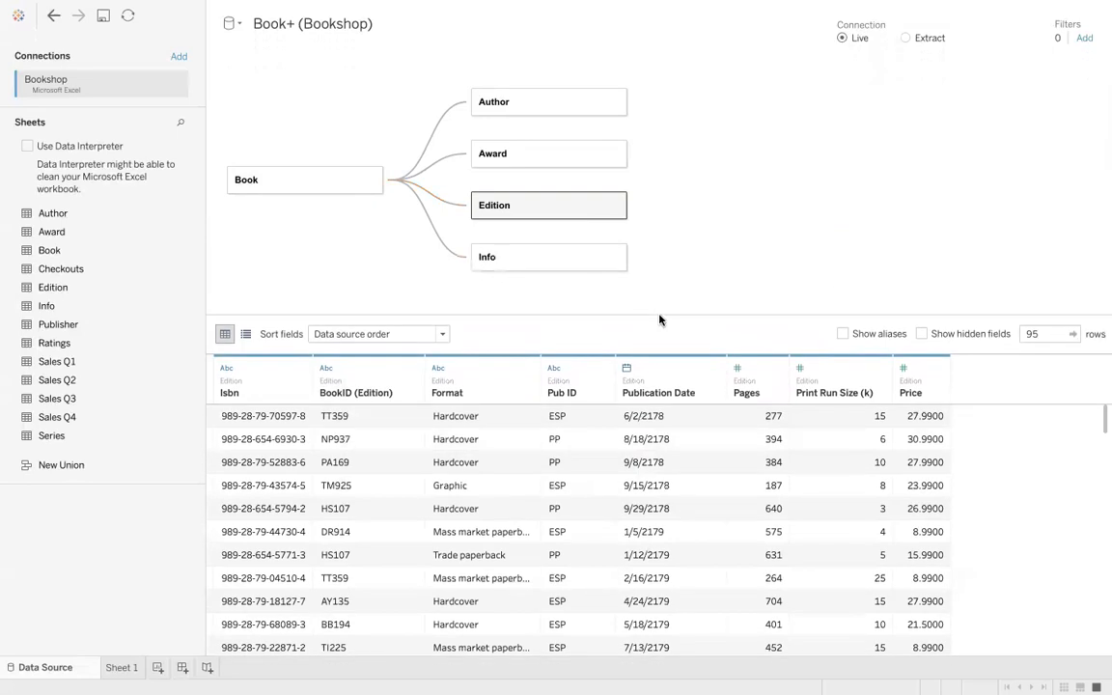
left_click(542, 264)
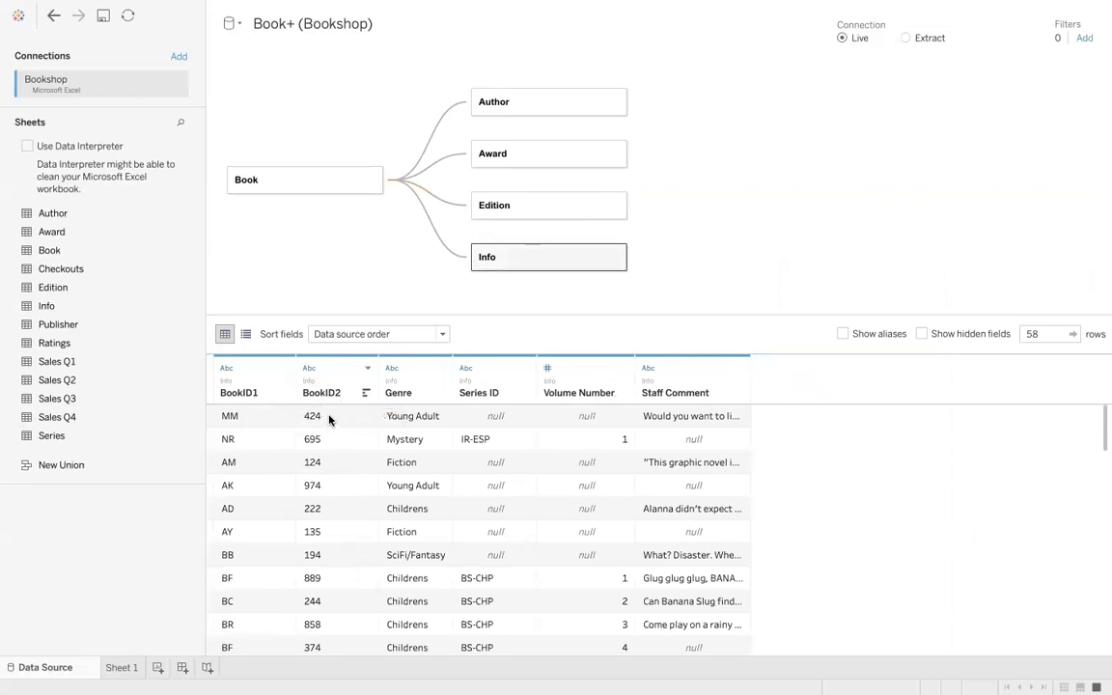
left_click(303, 178)
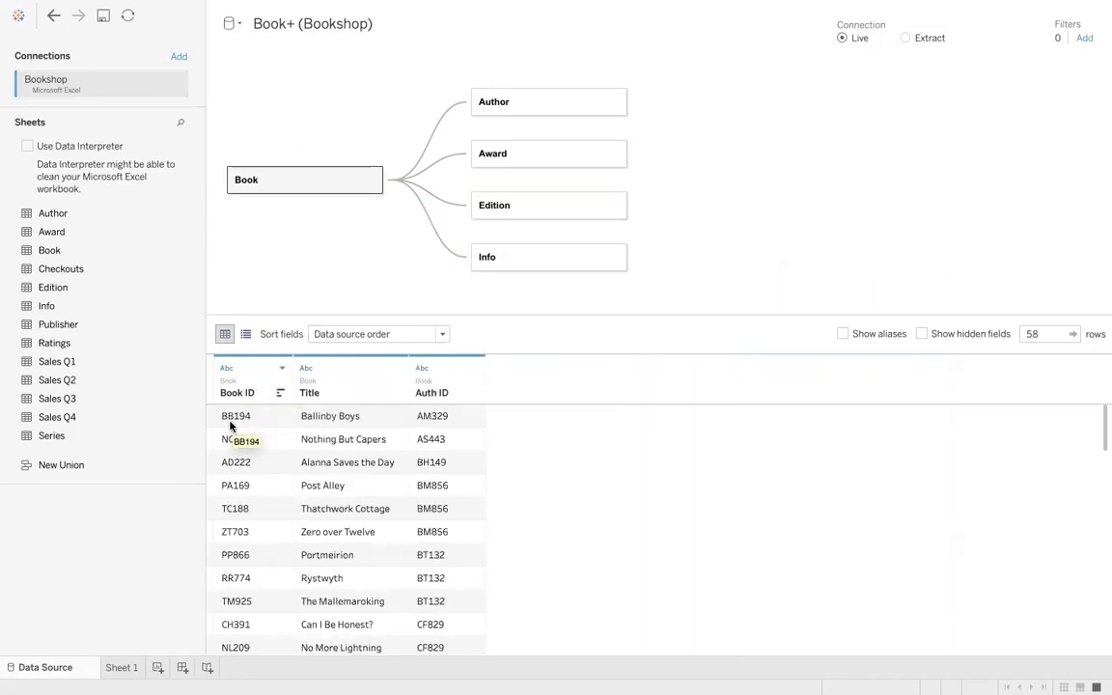
left_click(502, 257)
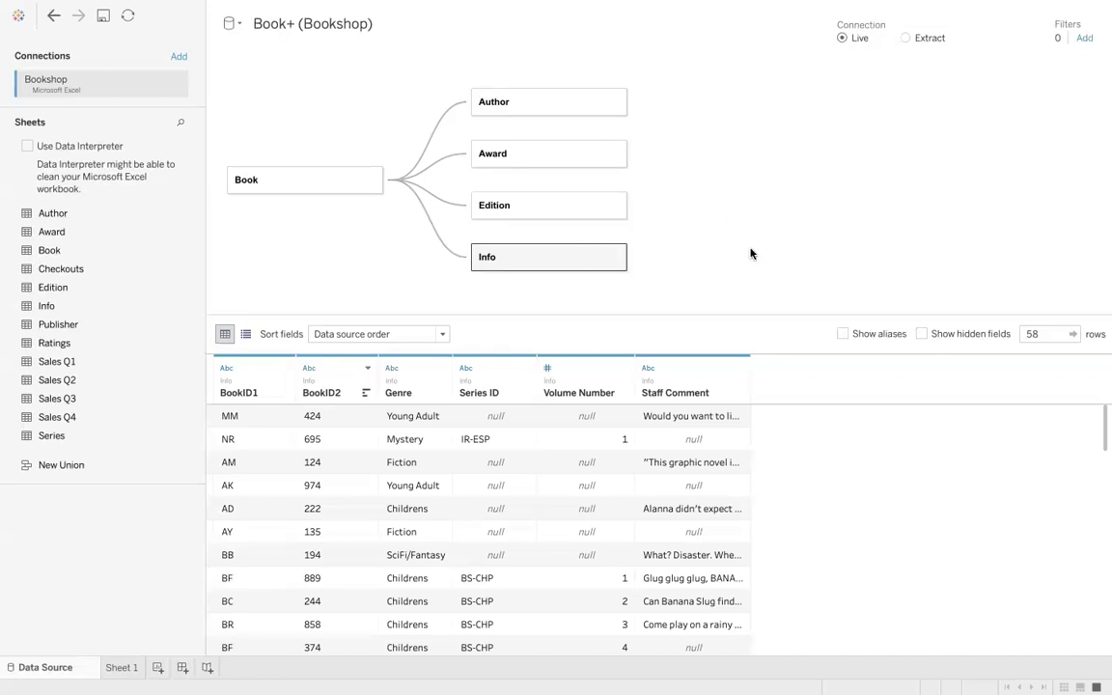
double_click(292, 187)
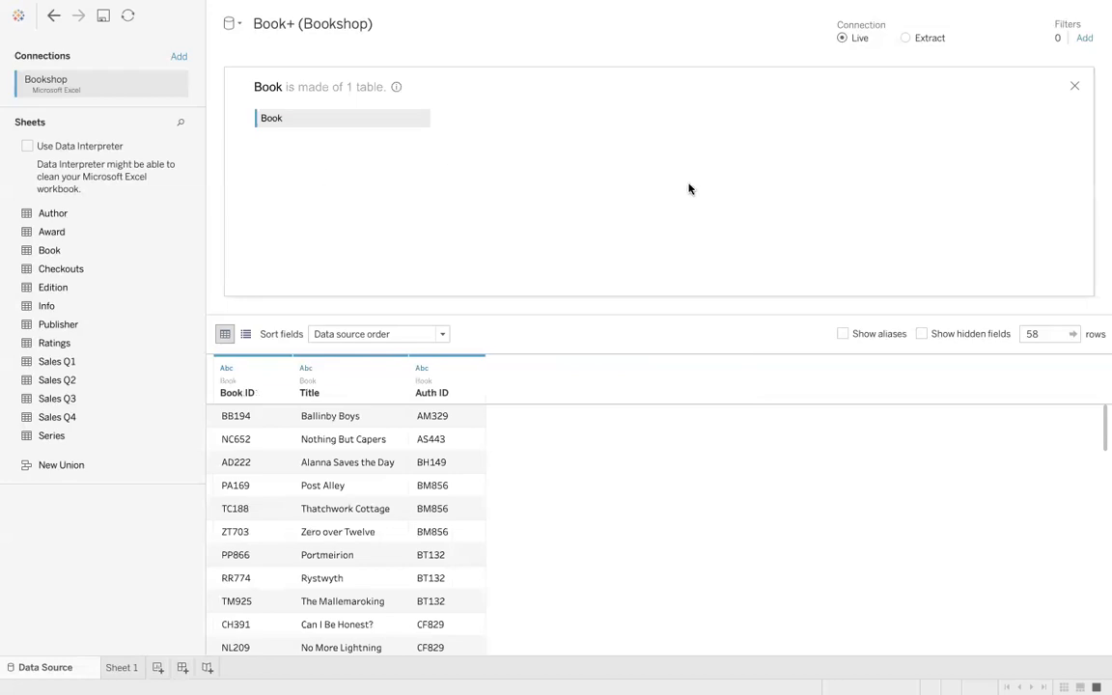
left_click(1074, 86)
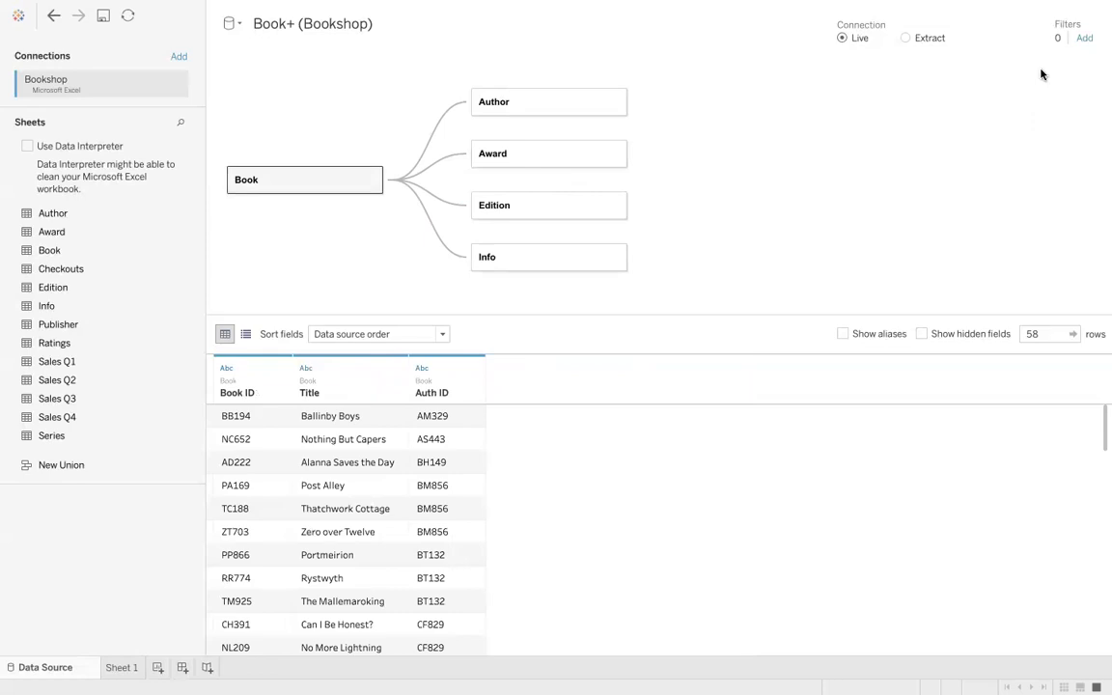
double_click(309, 173)
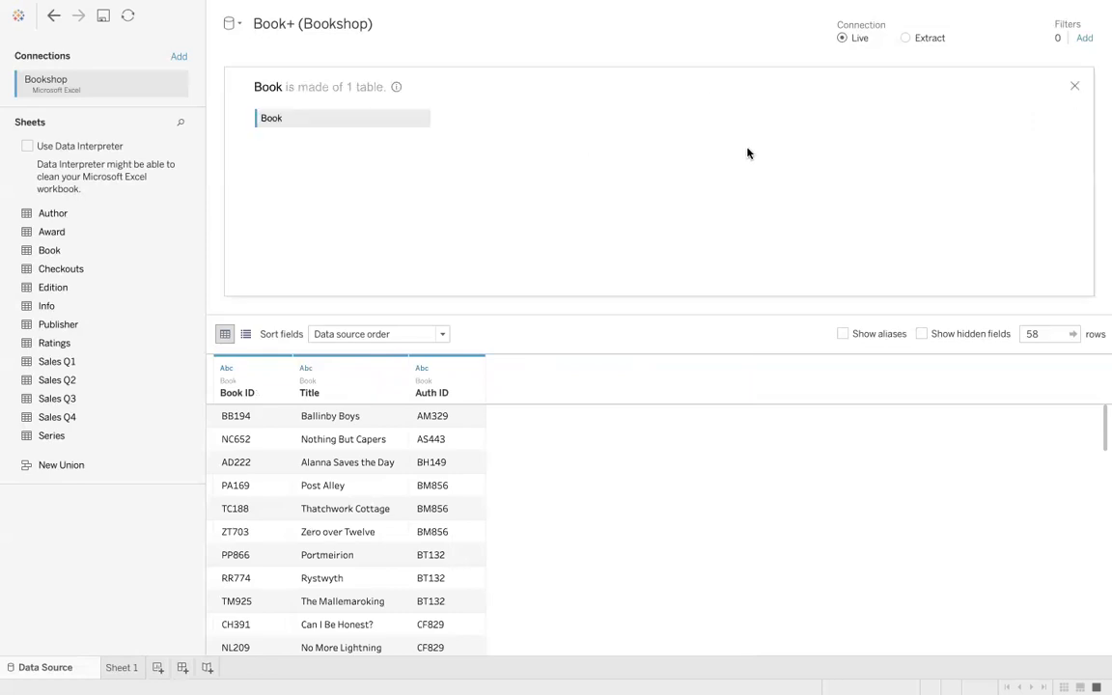
left_click(1075, 86)
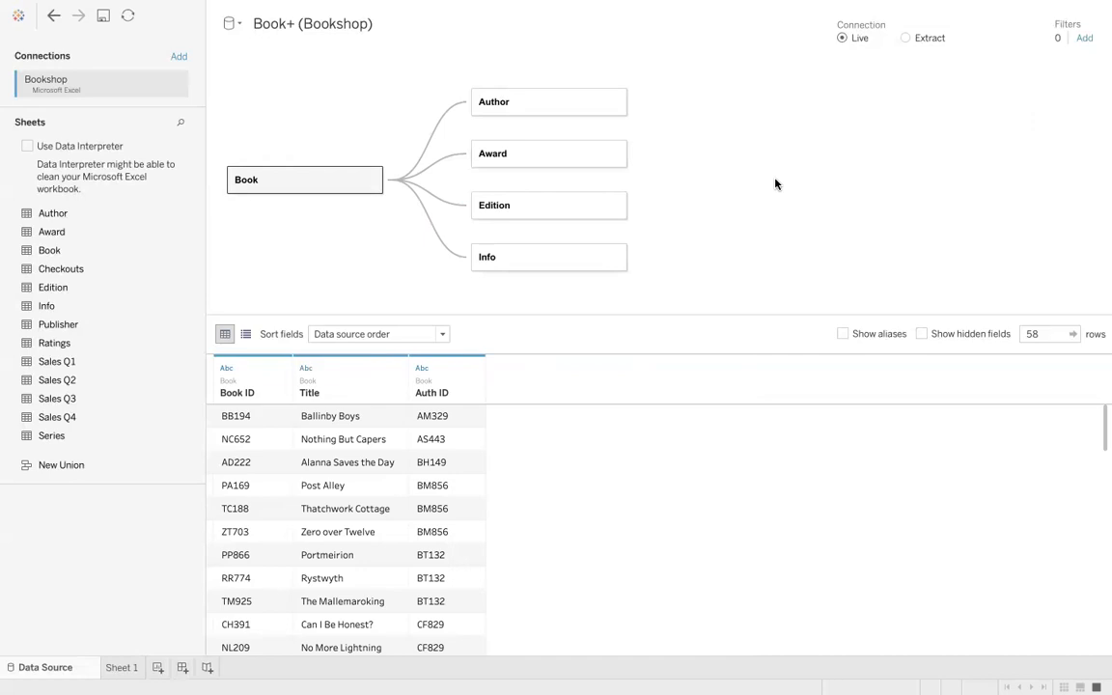
double_click(345, 184)
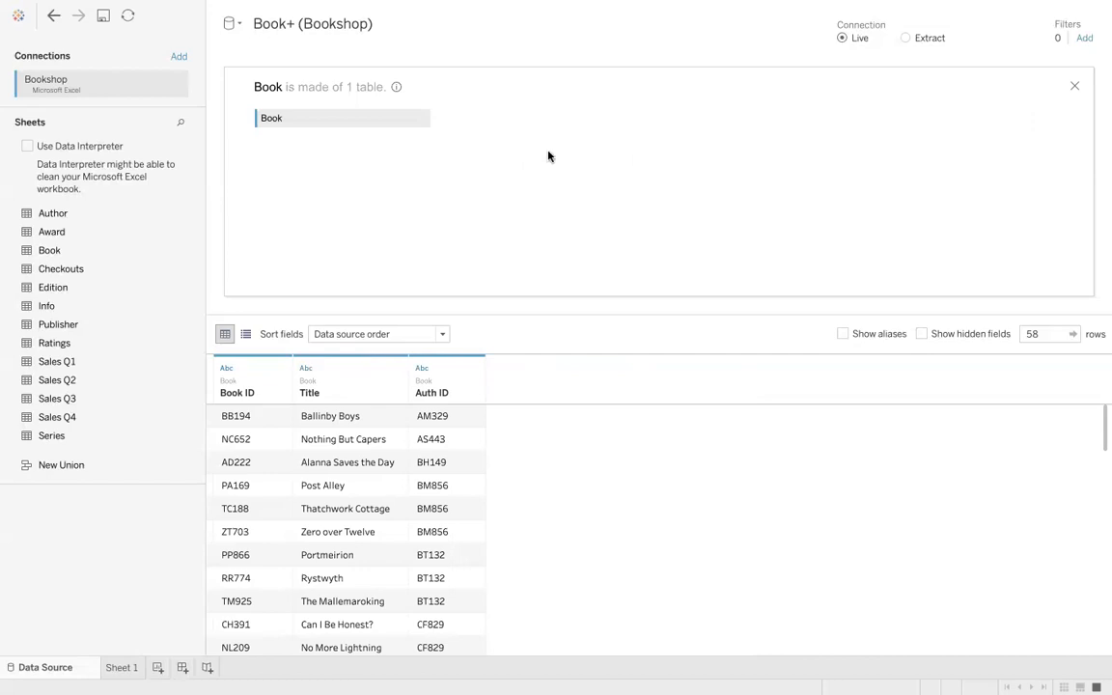
left_click(1074, 86)
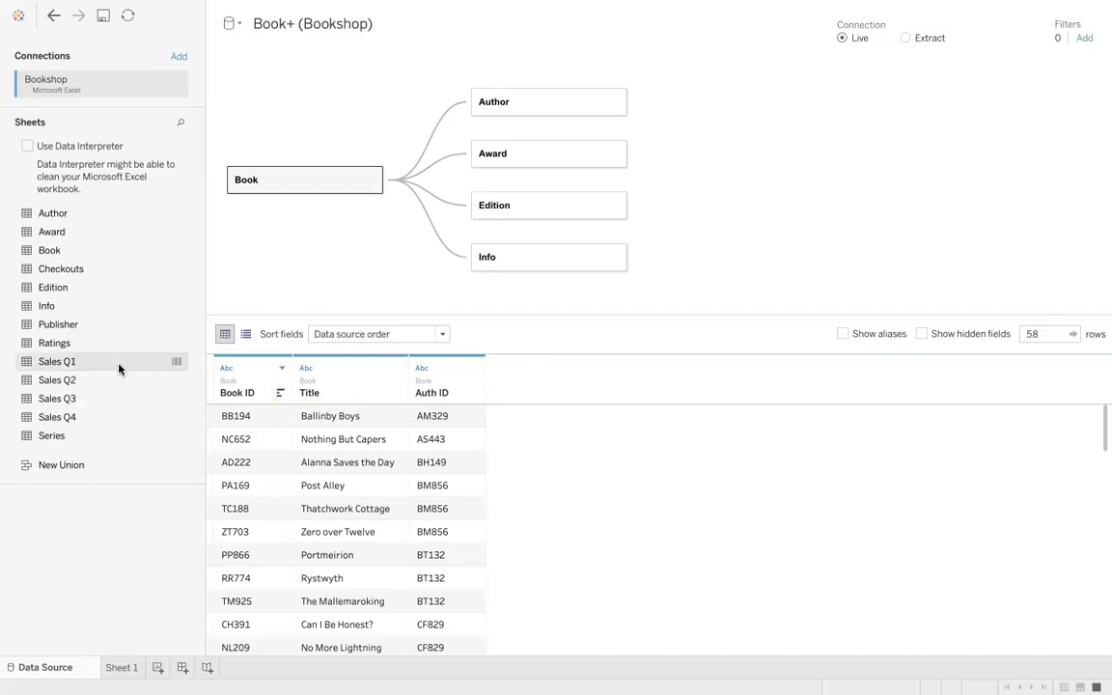
- Relate the Sales Q1 table to Edition, matching Isbn with ISBN (Sales Q1)
left_click_drag(119, 368, 714, 208)
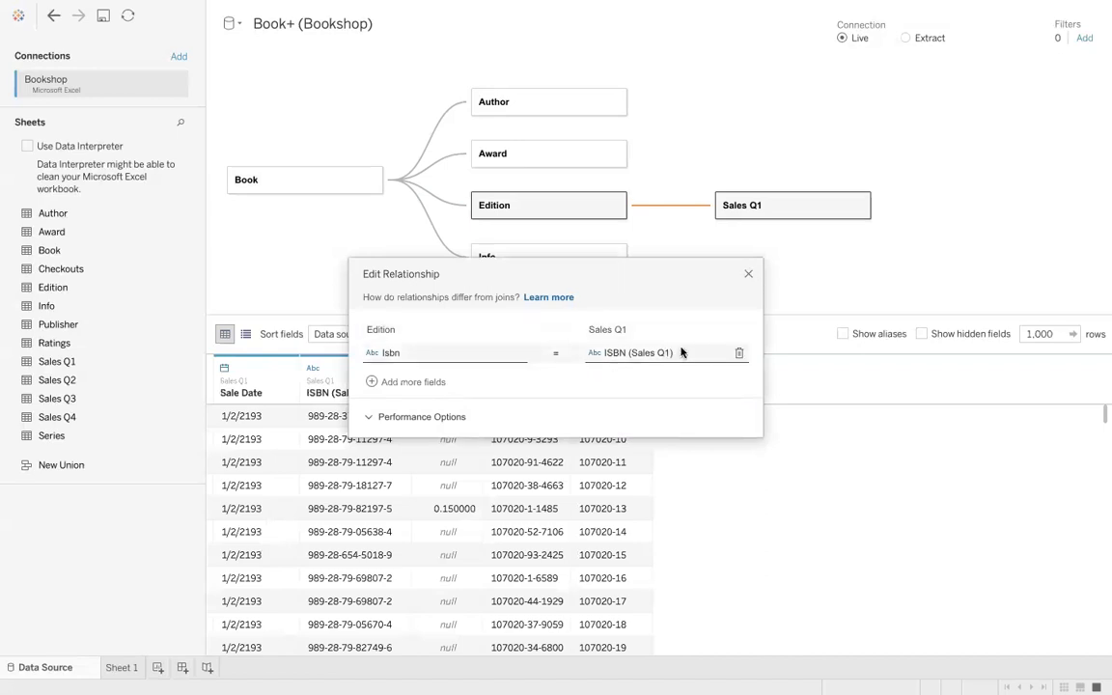
left_click(749, 276)
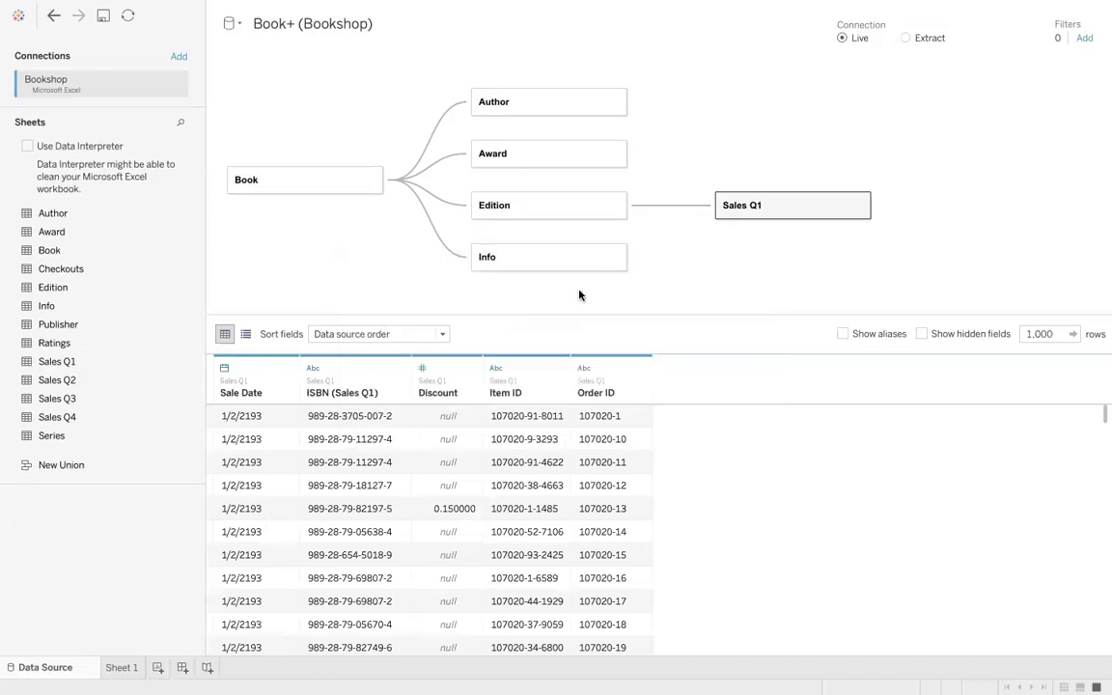
- Union the Sales Q2, Sales Q3 and Sales Q4 sheets with Sales Q1
left_click_drag(87, 384, 733, 229)
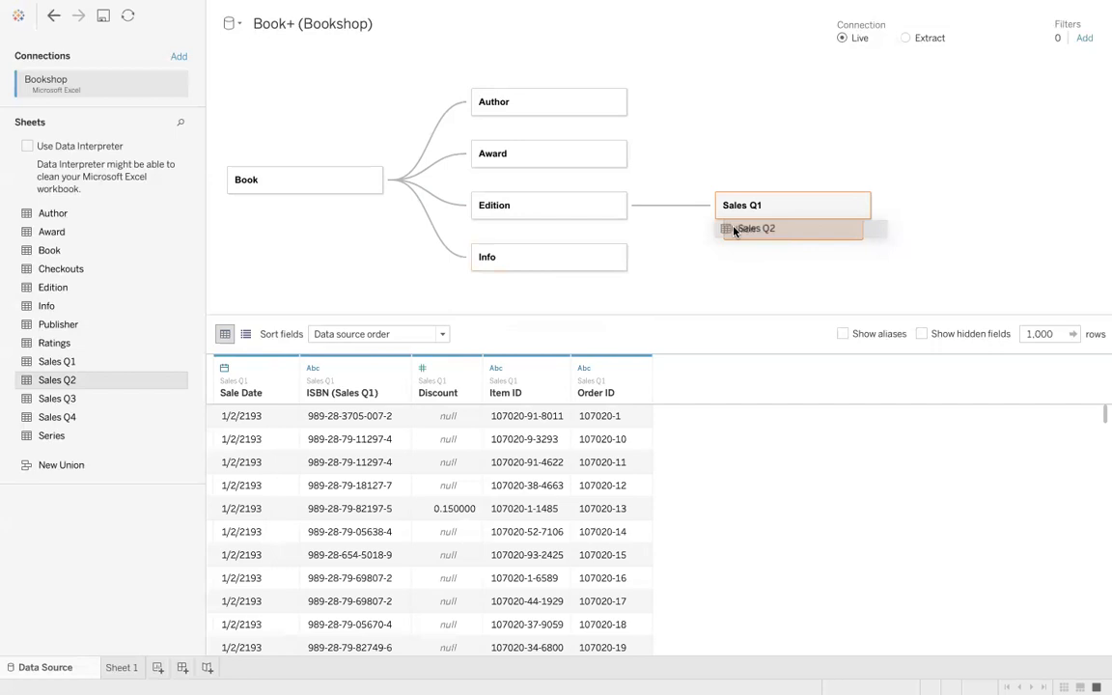
left_click_drag(733, 230, 733, 231)
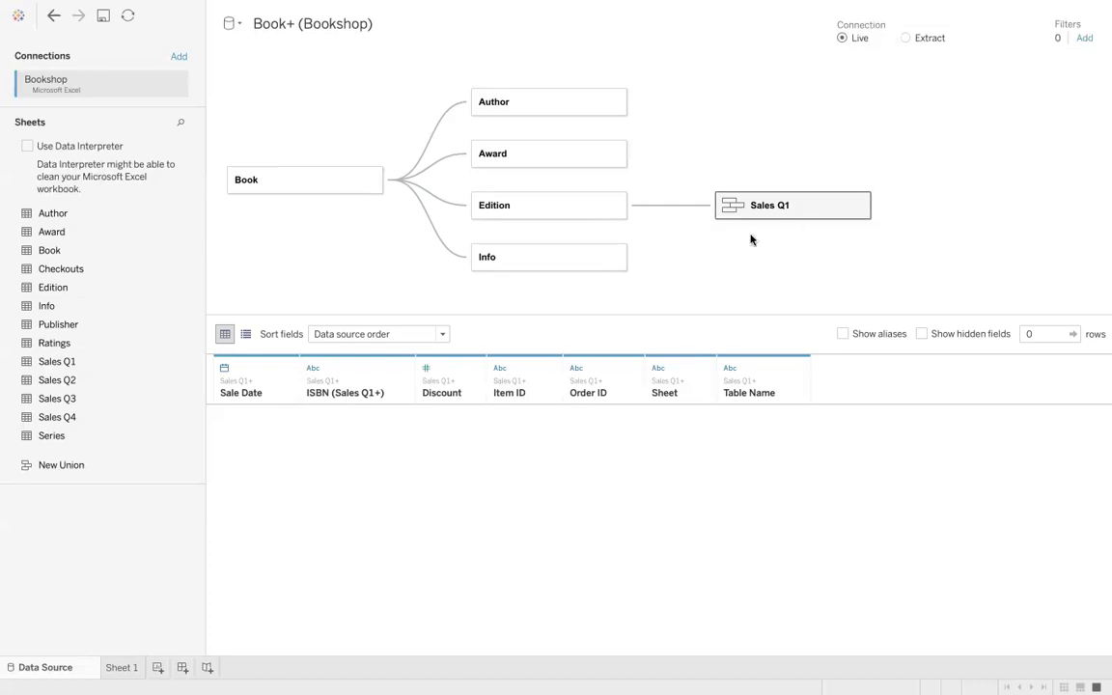
left_click_drag(65, 399, 733, 226)
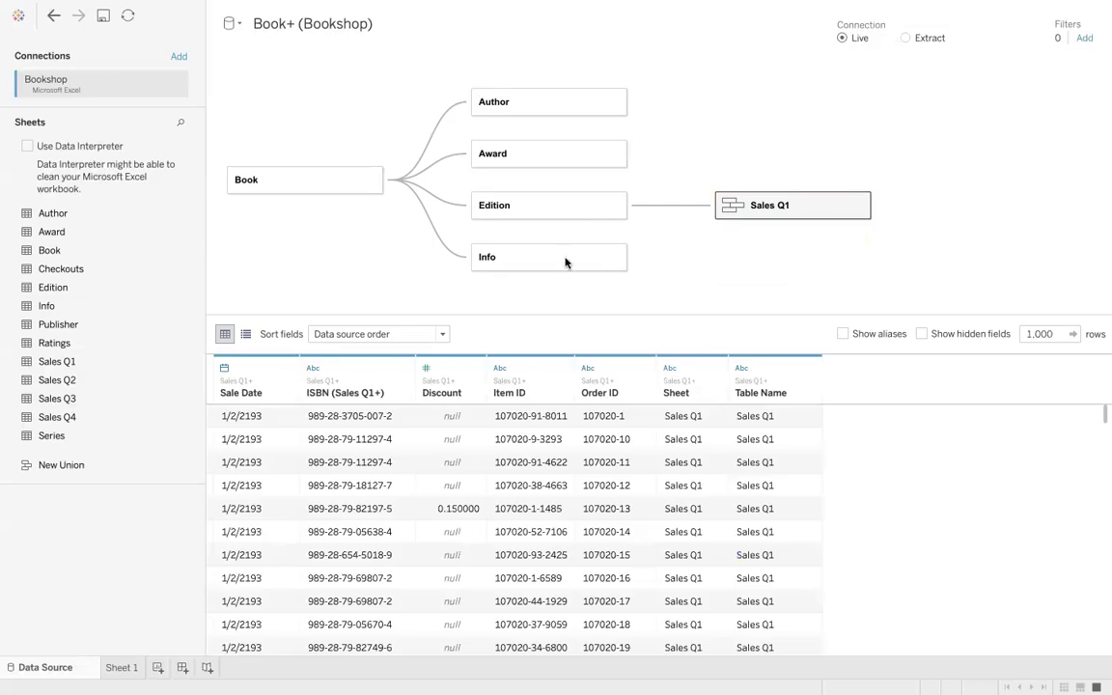
left_click_drag(92, 418, 740, 228)
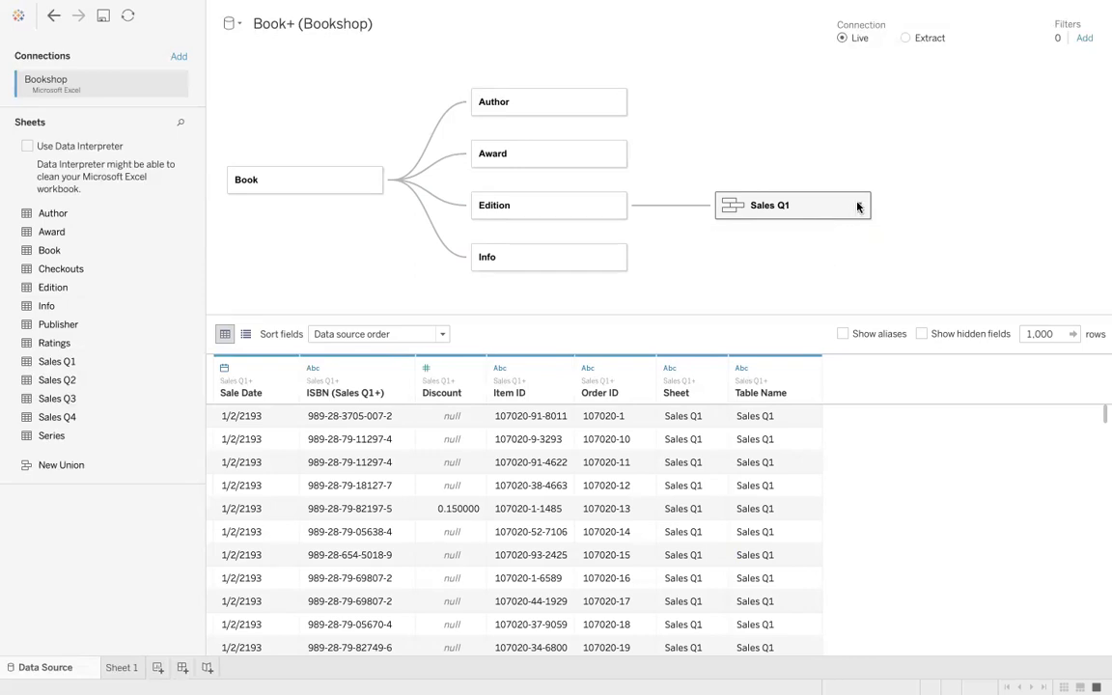
- Edit the Sales Q1 union to remove Sales Q4, Sales Q3 and Sales Q2
left_click(857, 206)
left_click(867, 216)
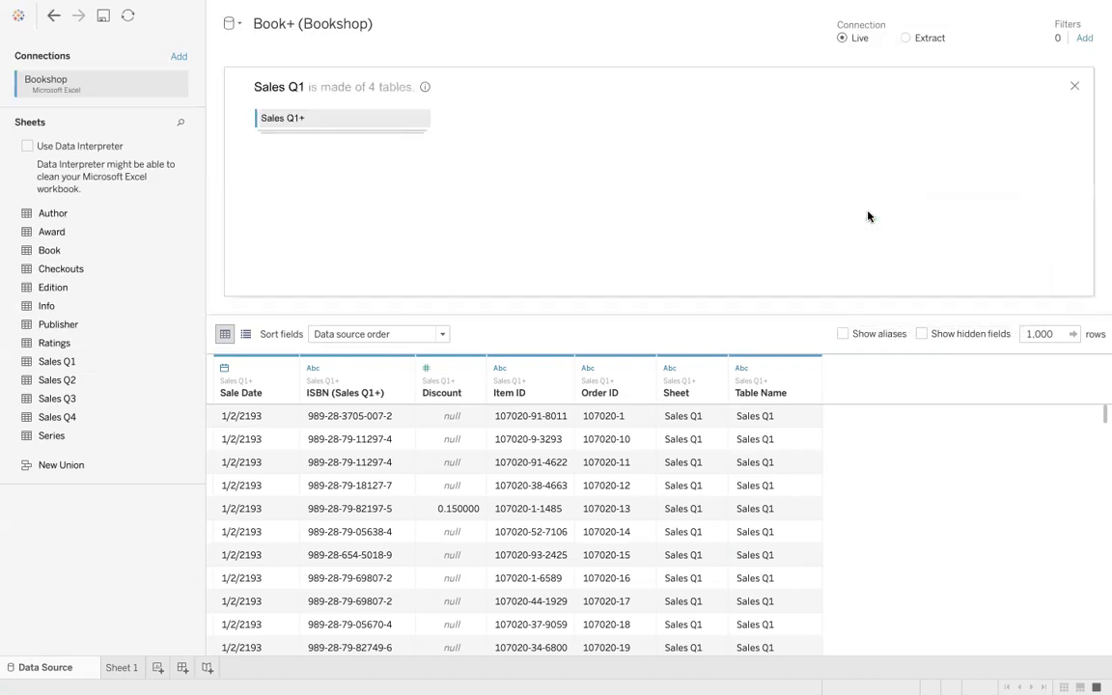
left_click(420, 121)
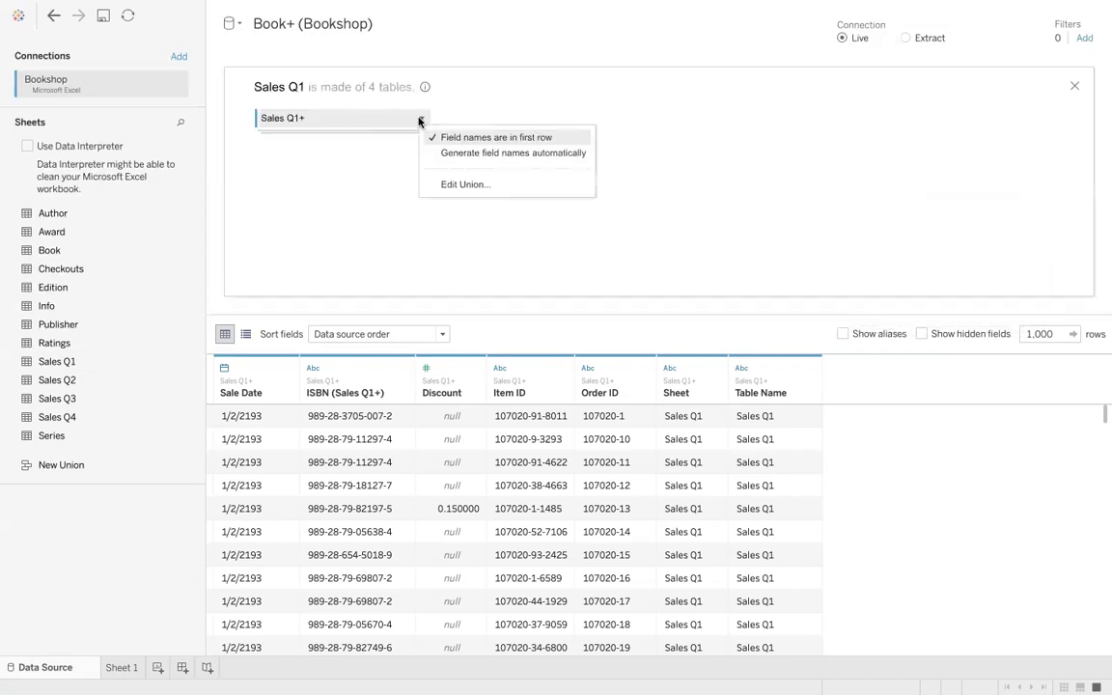
left_click(450, 183)
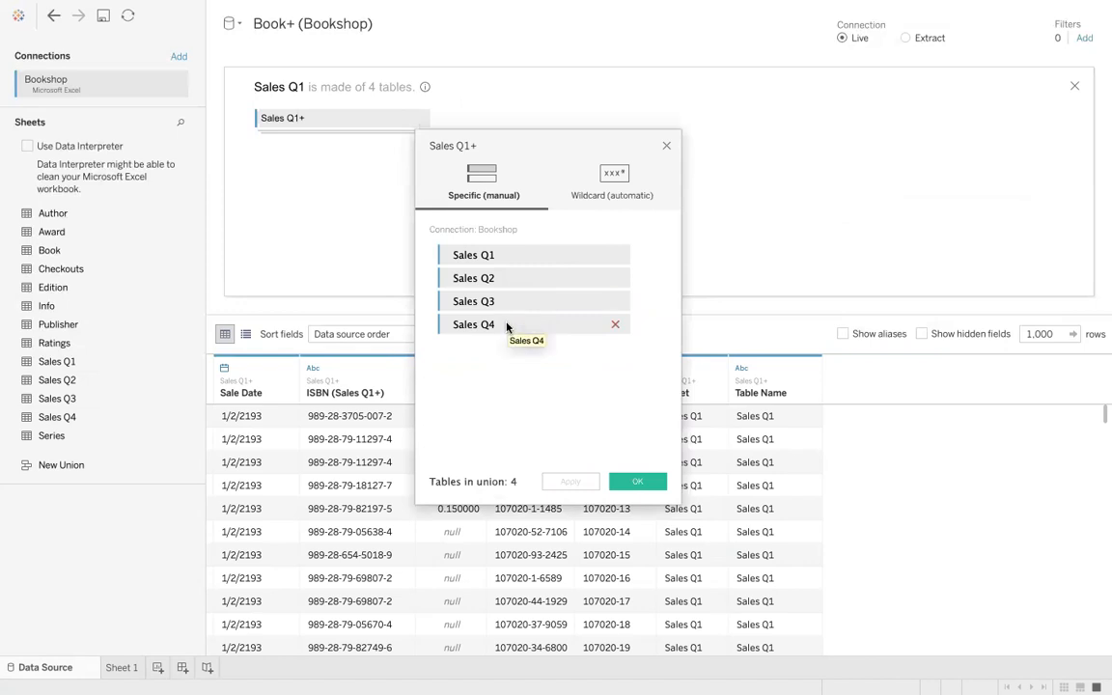
left_click(614, 325)
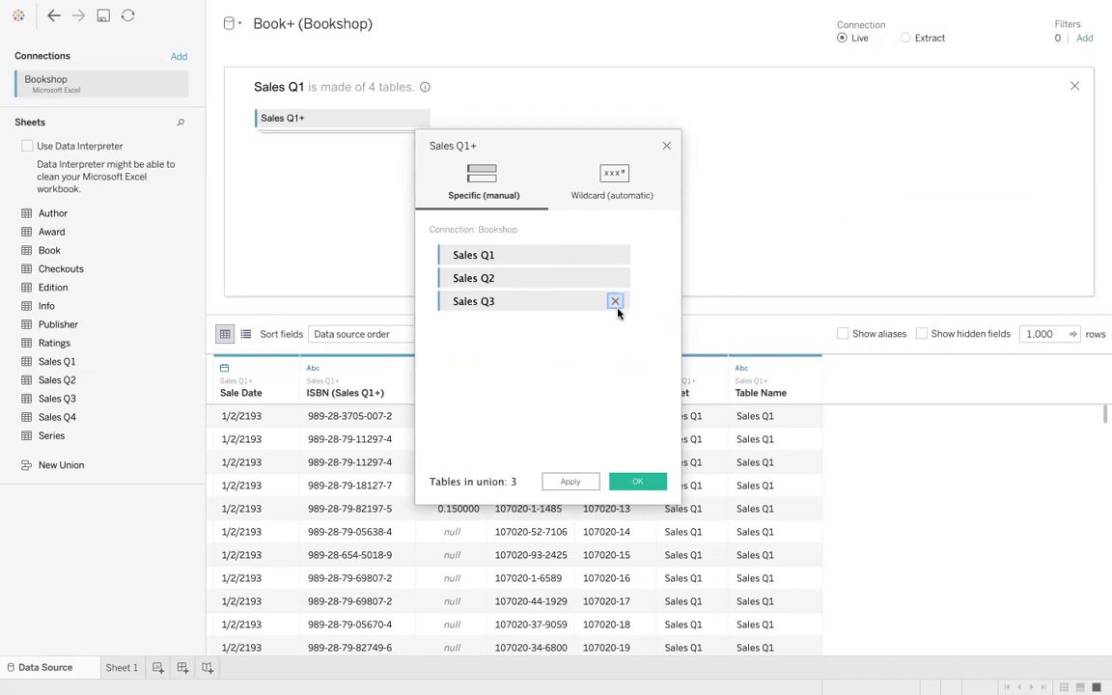
left_click(615, 302)
left_click(615, 278)
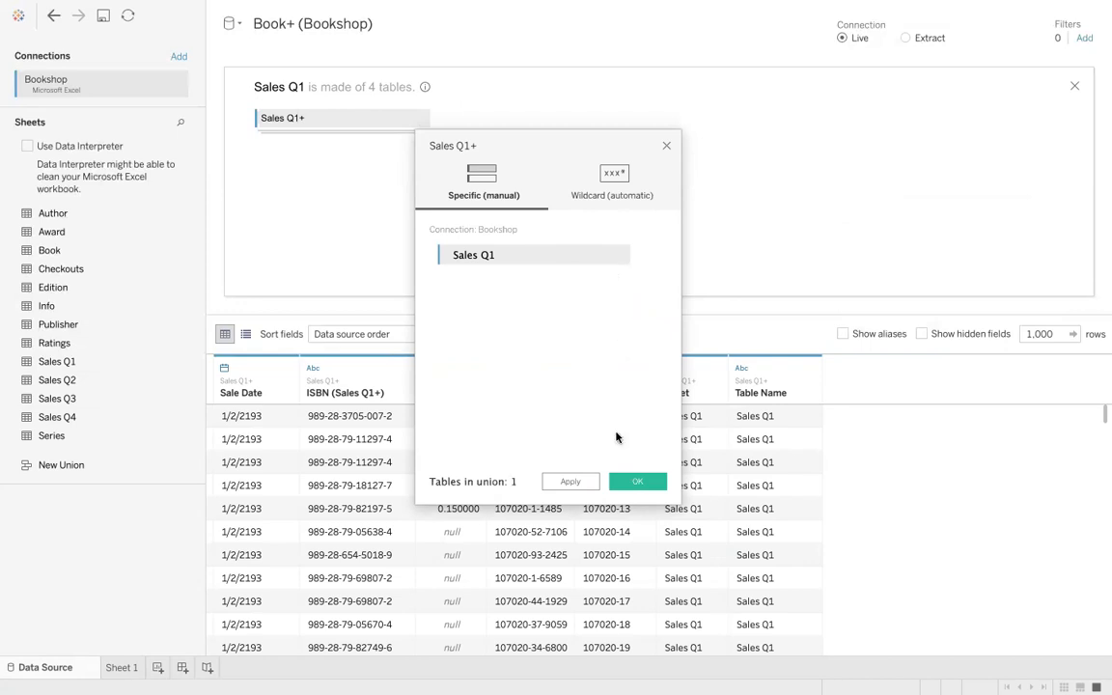
left_click(636, 482)
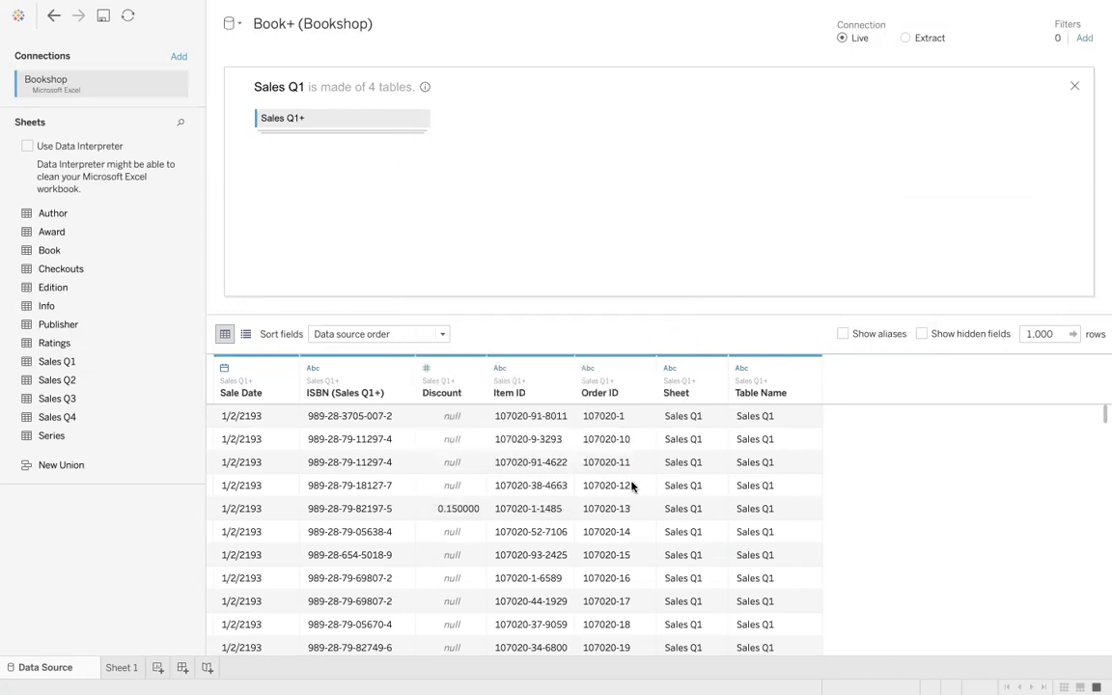
- Close the Sales Q1 union view and open Book's physical table from the logical layer
left_click(1074, 87)
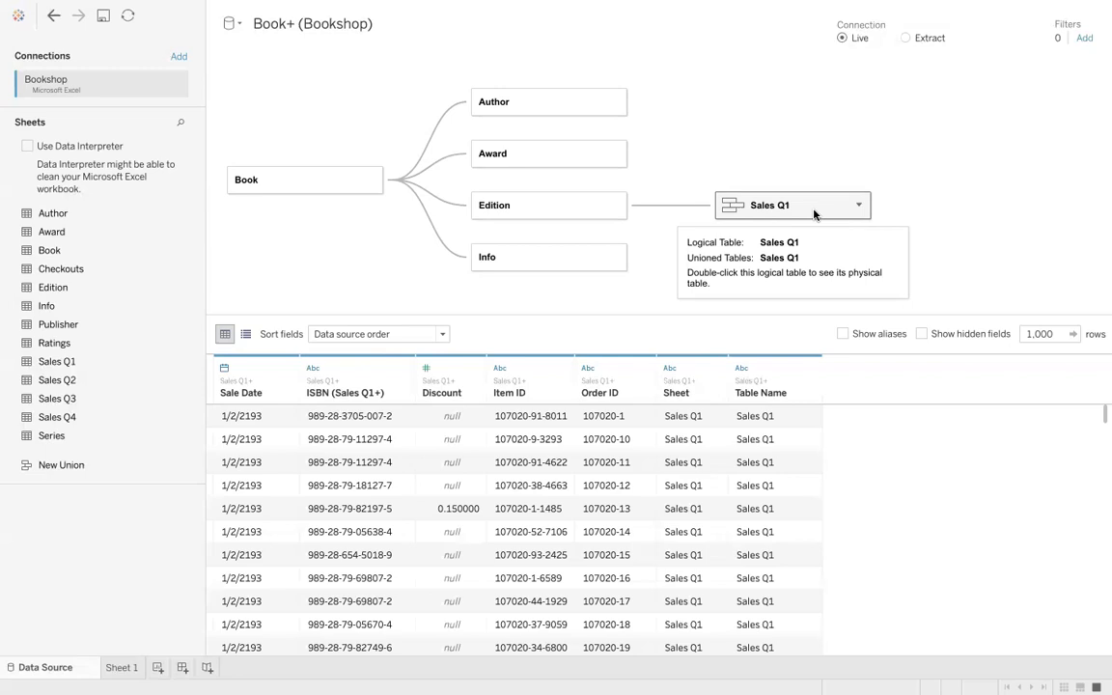
double_click(278, 183)
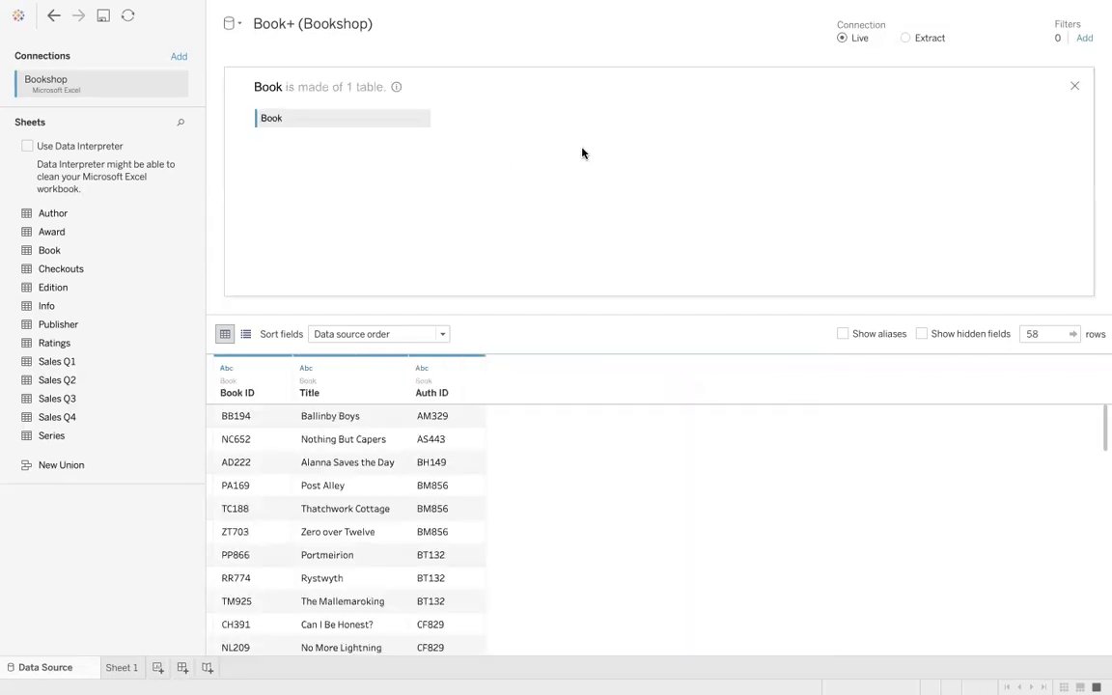
left_click(1074, 85)
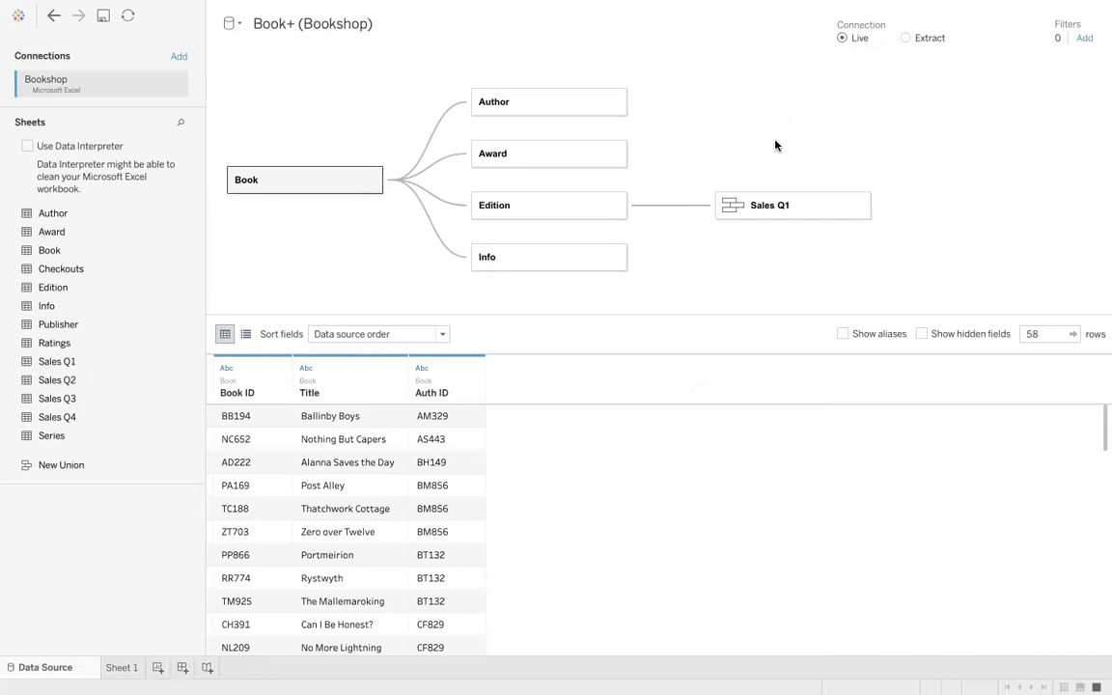
double_click(302, 180)
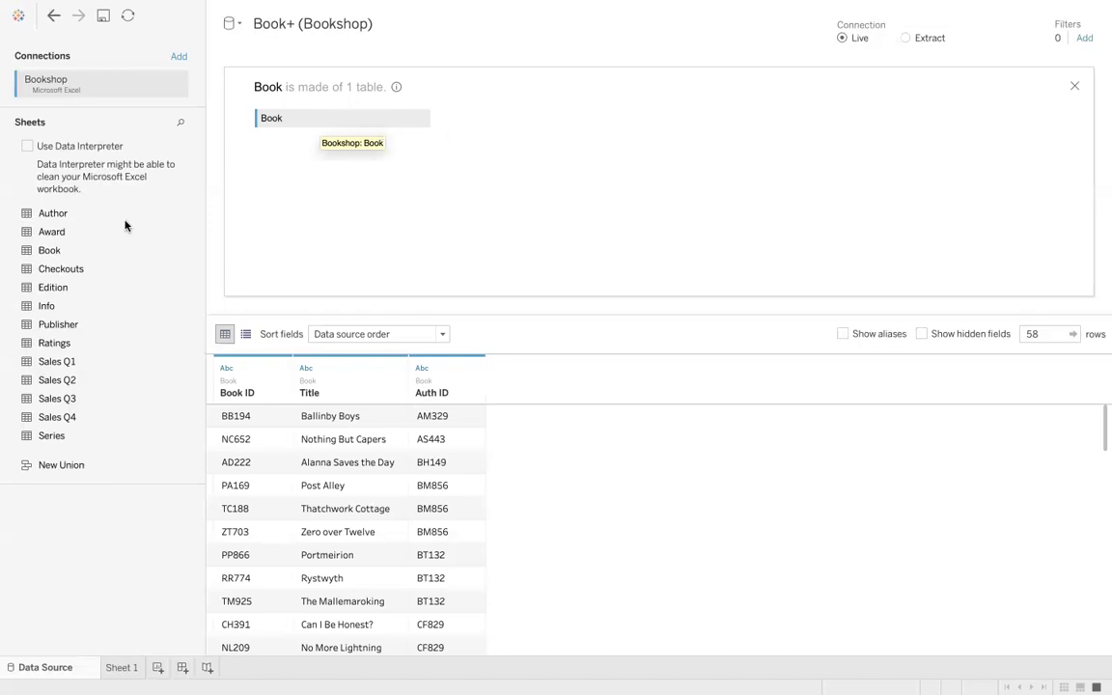
- Join the Author sheet to Book inside its physical table on Auth ID, trying join types and keeping Inner
left_click_drag(77, 214, 518, 118)
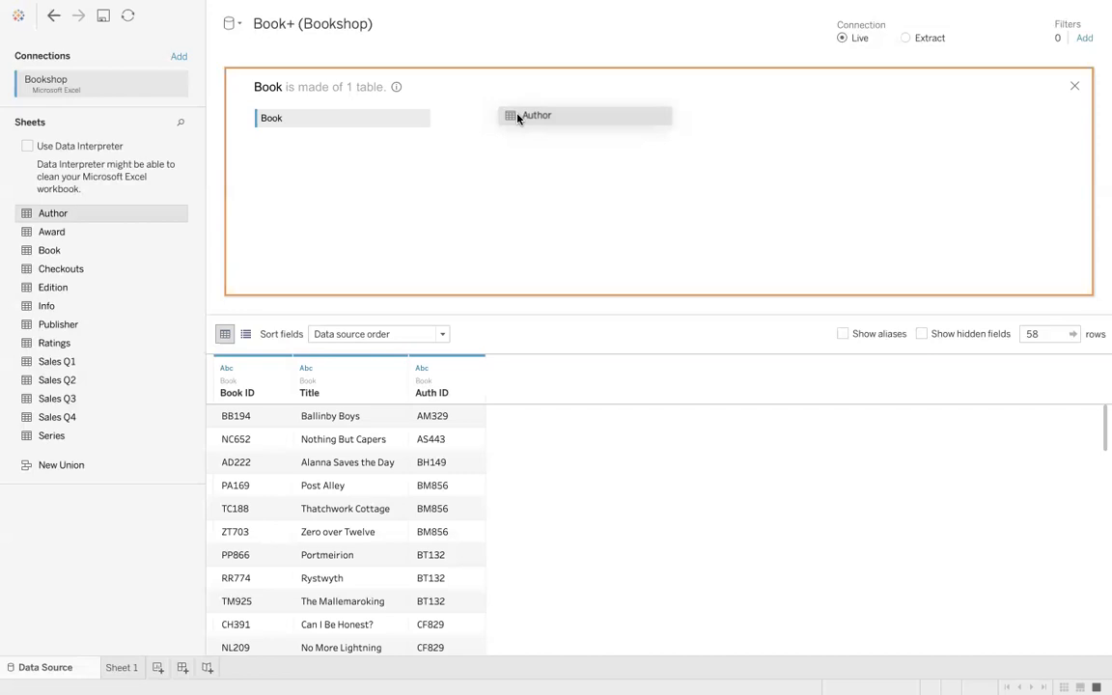
left_click_drag(517, 117, 518, 118)
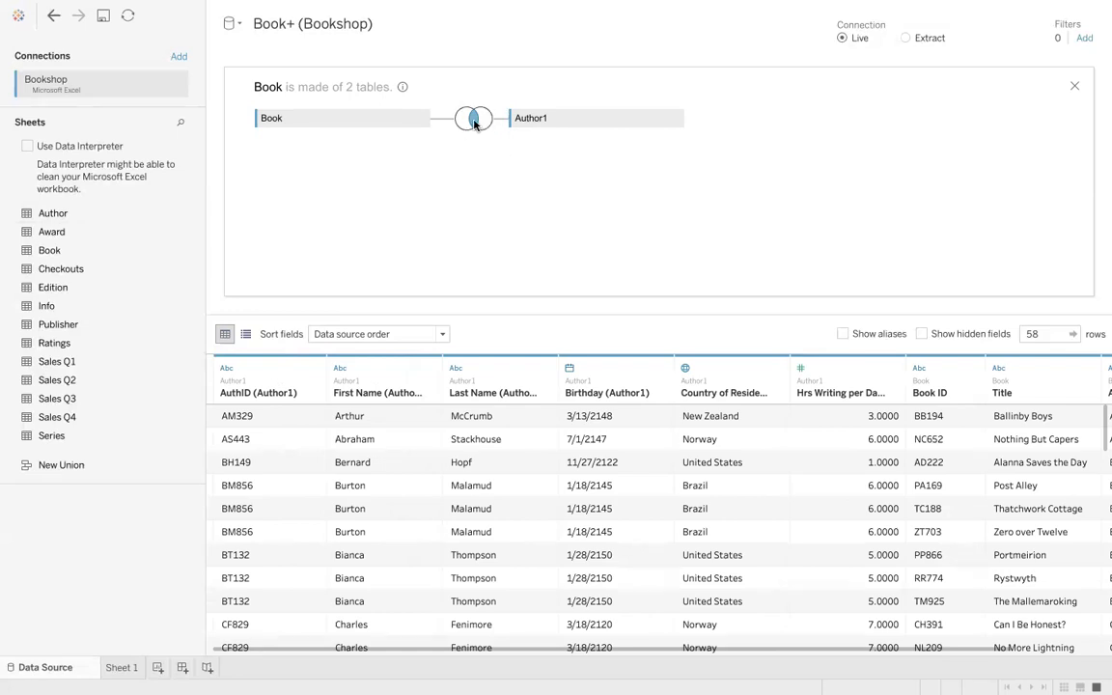
mouse_move(473, 123)
left_click(473, 123)
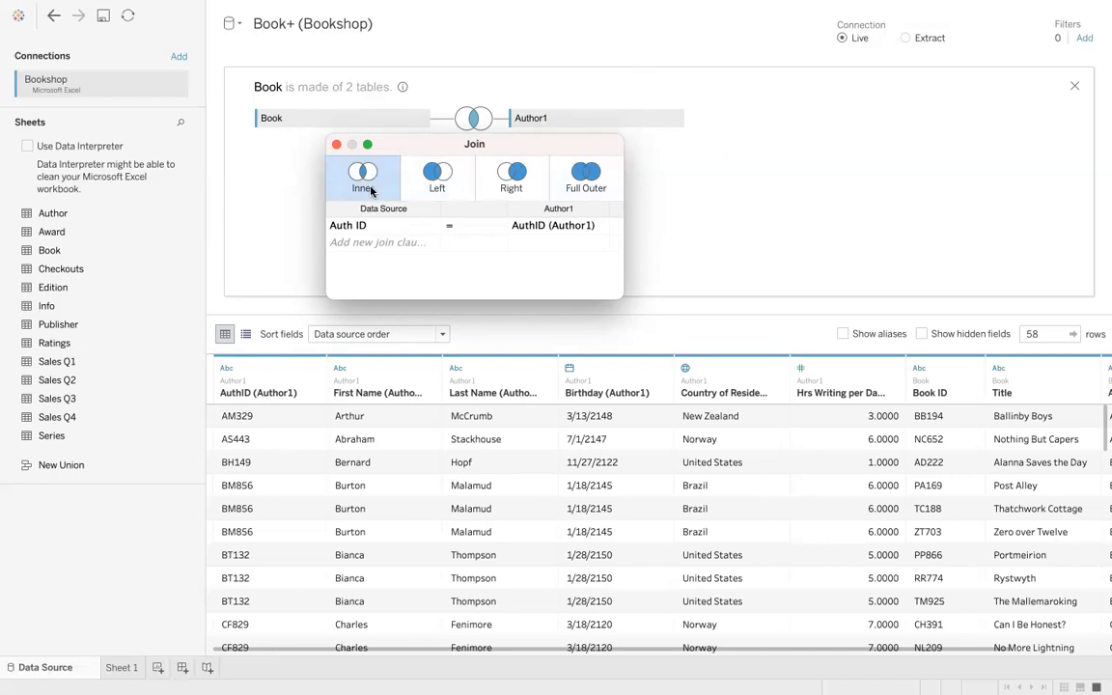
left_click(437, 178)
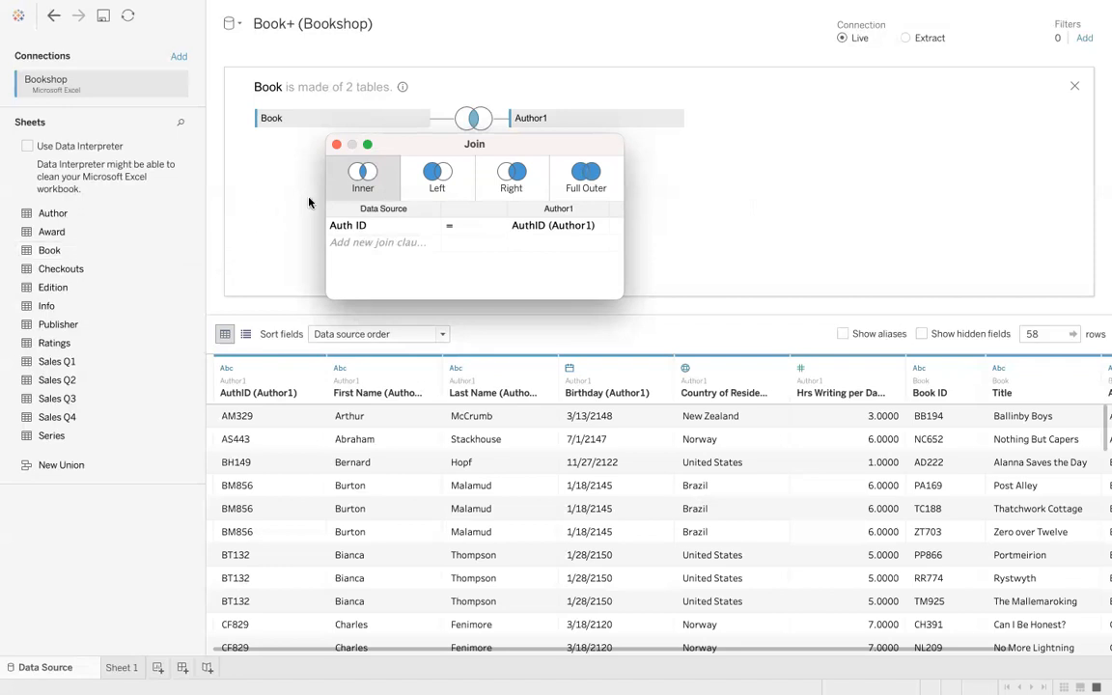
left_click(436, 174)
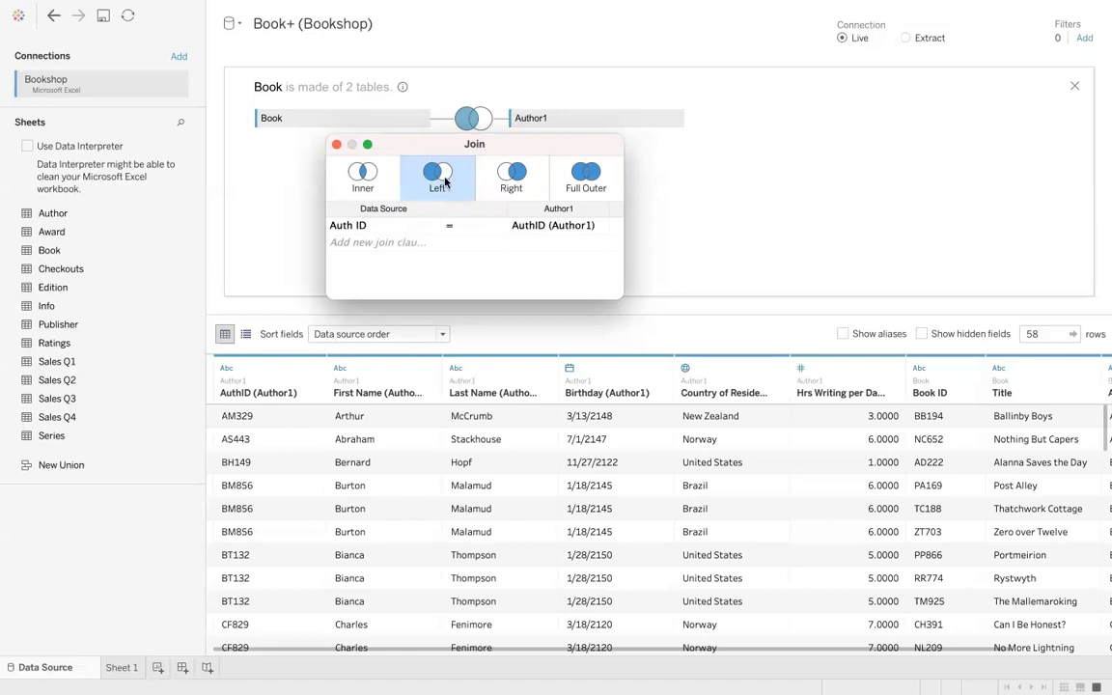
left_click(374, 184)
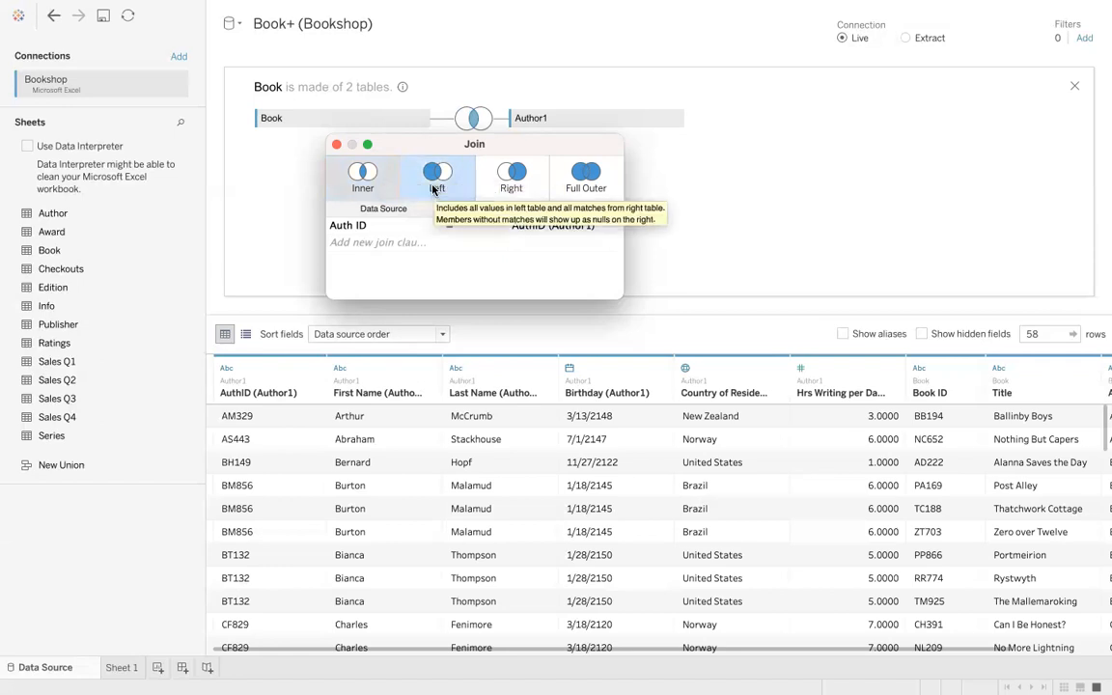
left_click(508, 181)
left_click(583, 183)
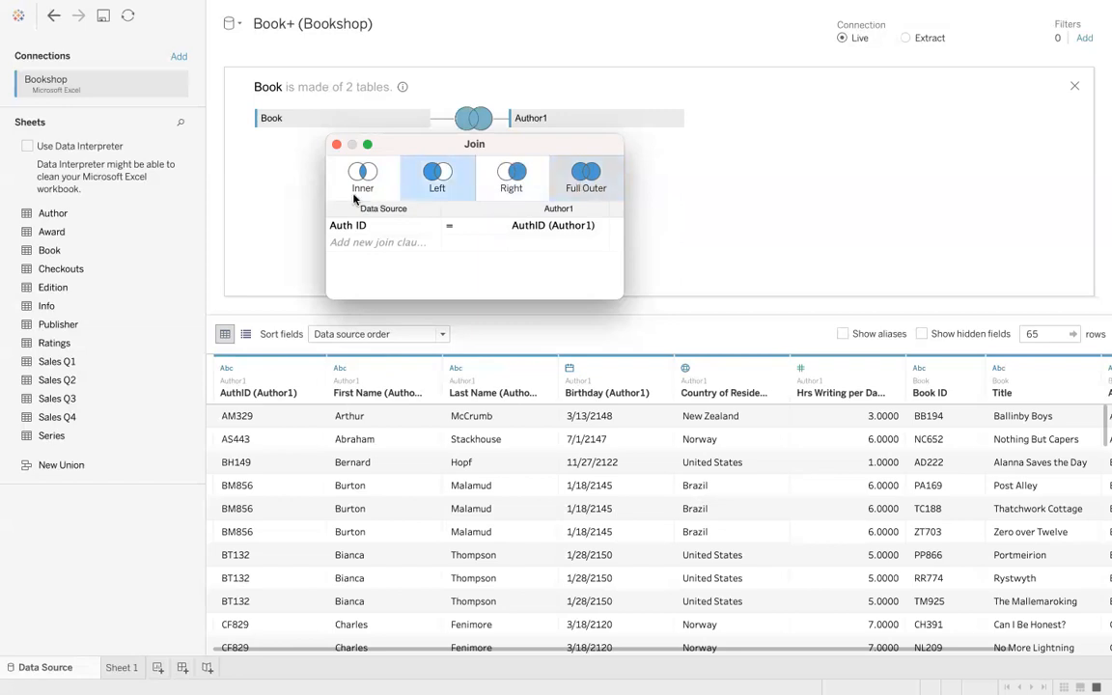
left_click(358, 182)
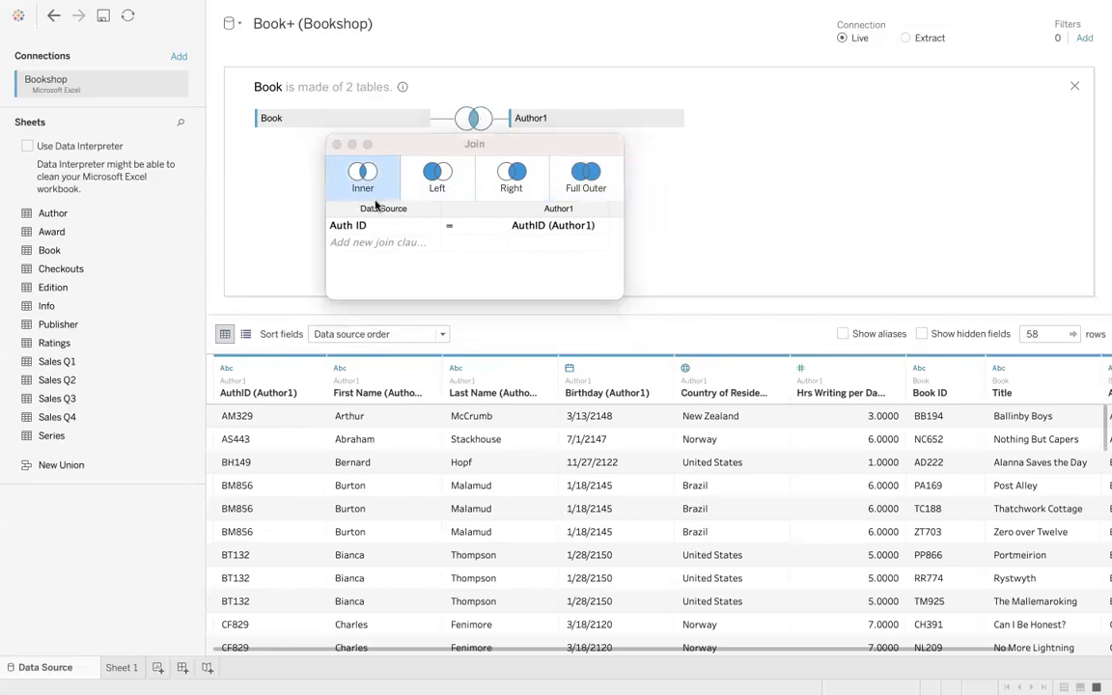
left_click(336, 144)
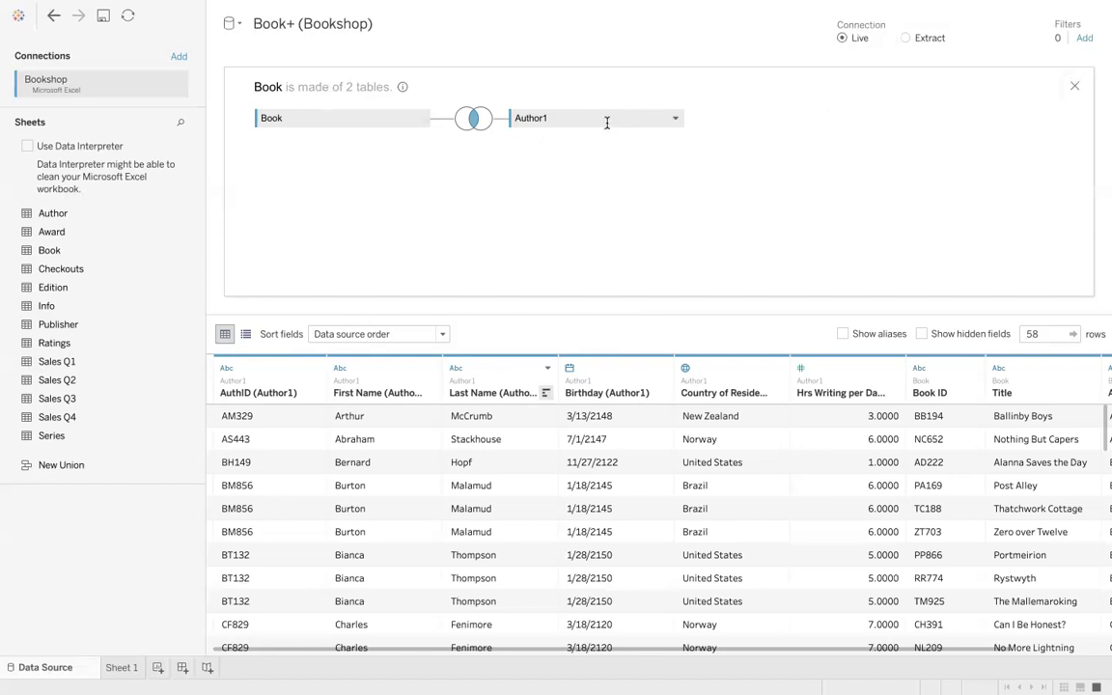
- Remove the Author1 table from Book's join and return to the logical layer
left_click_drag(603, 116, 59, 597)
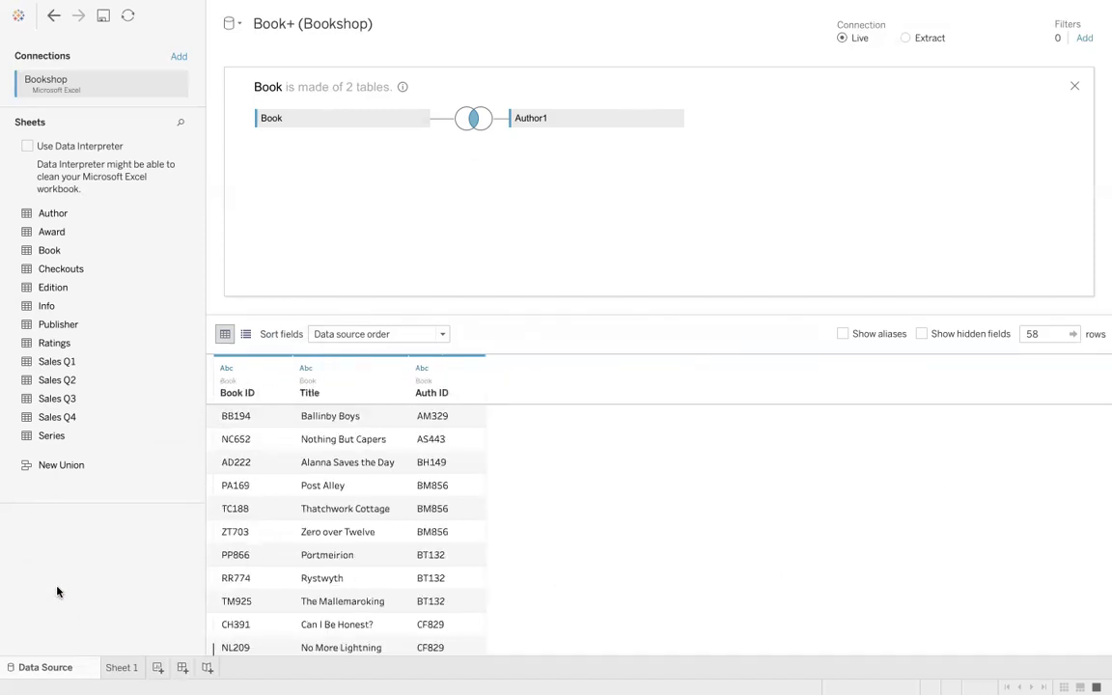
left_click(1074, 88)
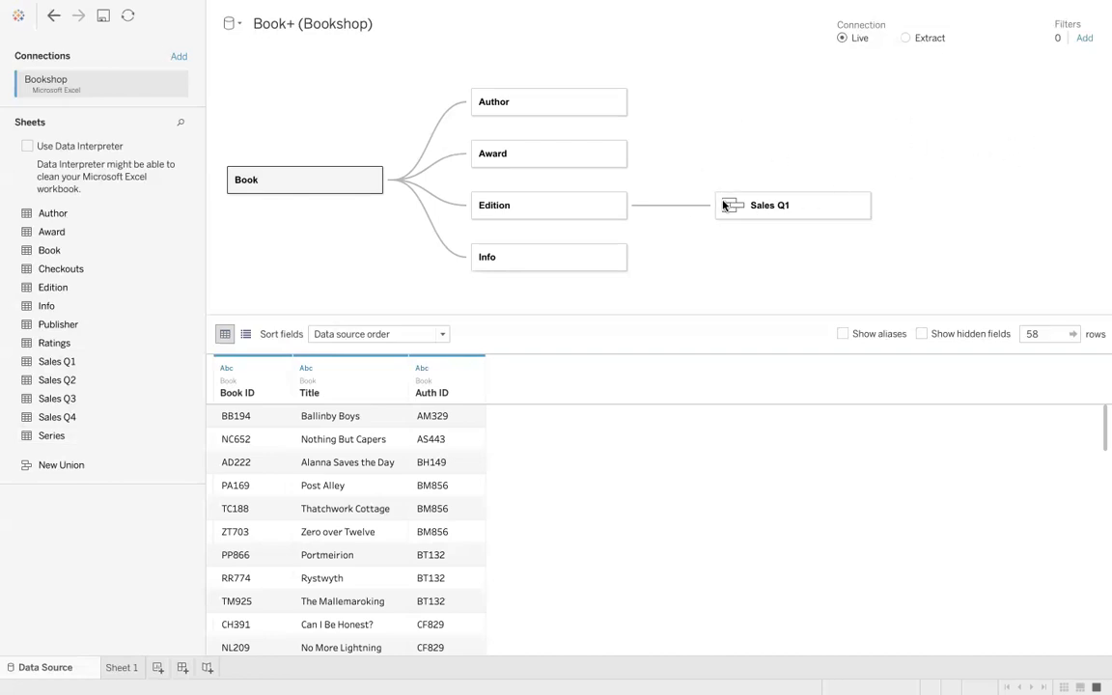
- Remove Sales Q1 and then Book from the canvas to clear the data source
mouse_move(778, 208)
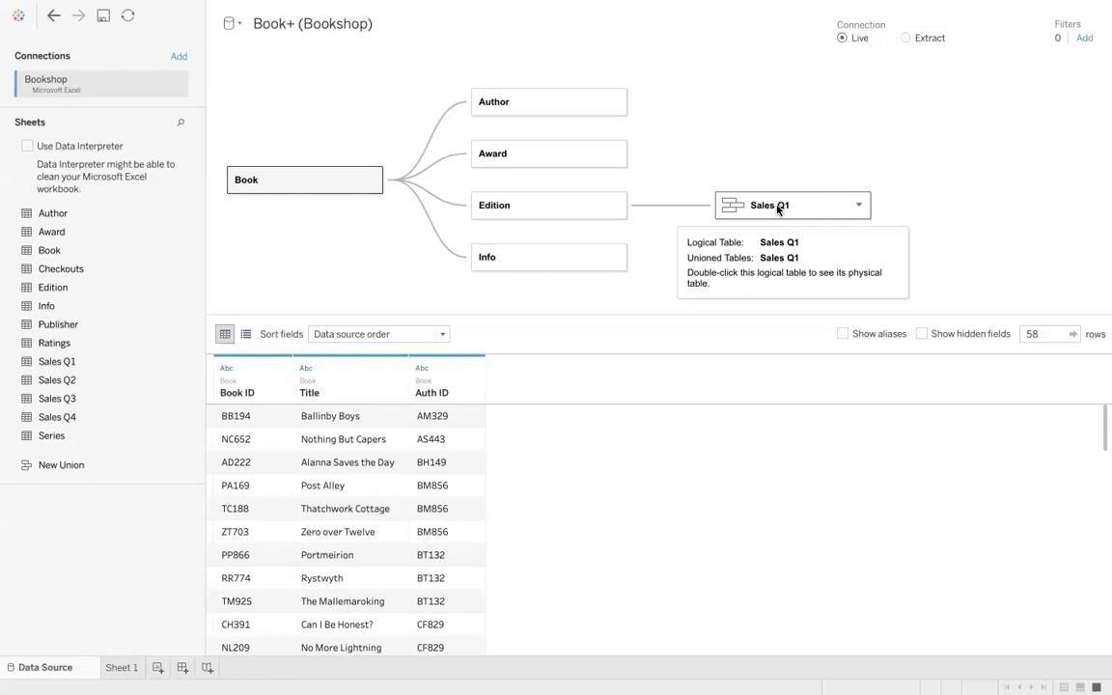
left_click_drag(778, 207, 140, 507)
left_click_drag(344, 178, 153, 543)
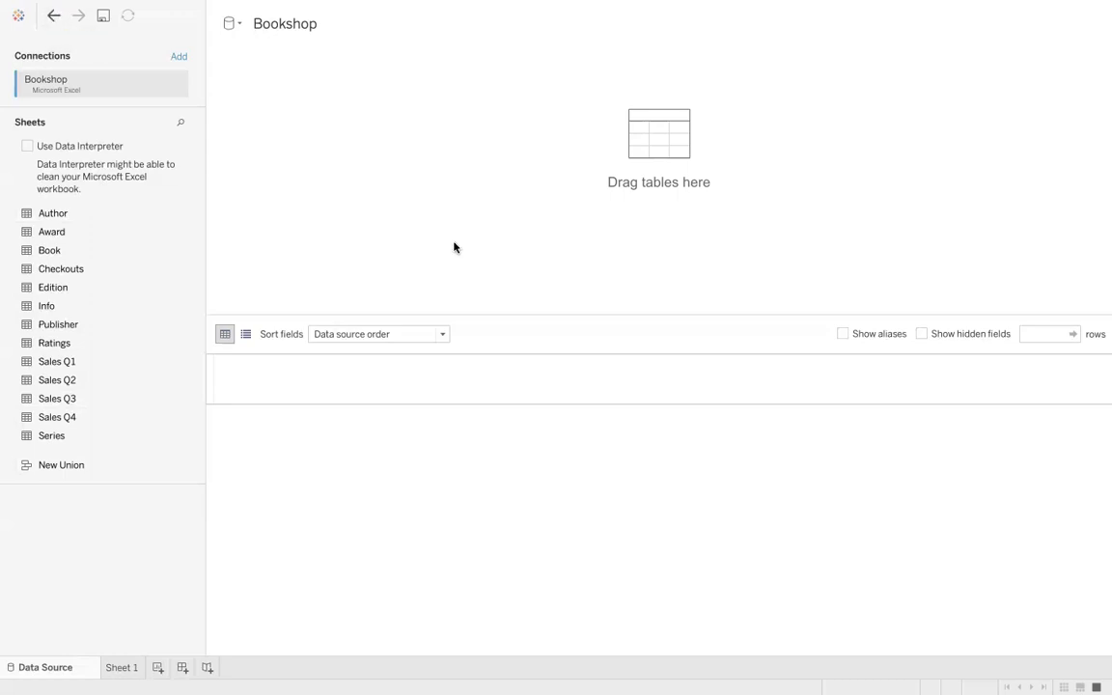
- Close the Tableau workbook without saving changes
left_click(12, 30)
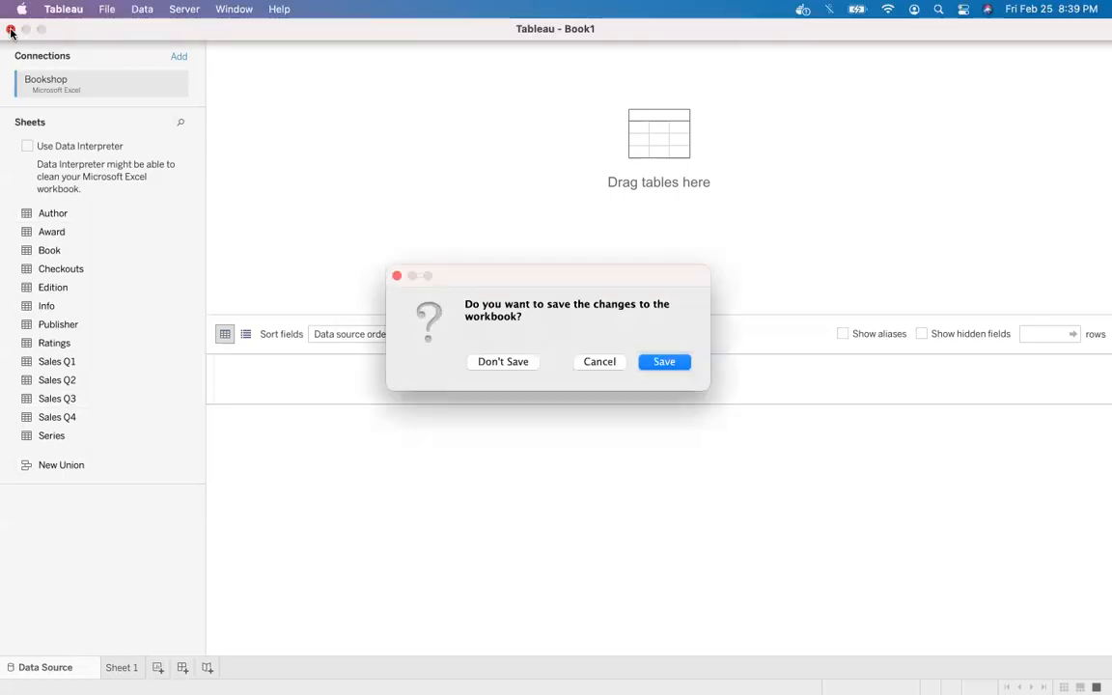
left_click(503, 362)
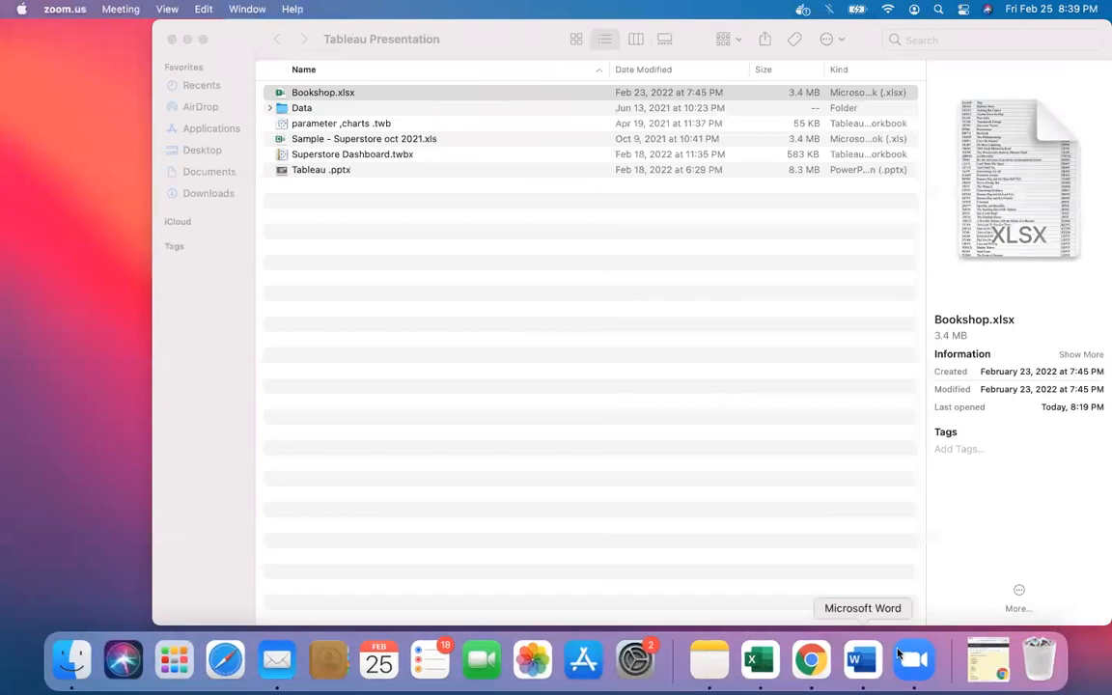
- Reopen Tableau and dismiss the File Recovery dialog
left_click(994, 659)
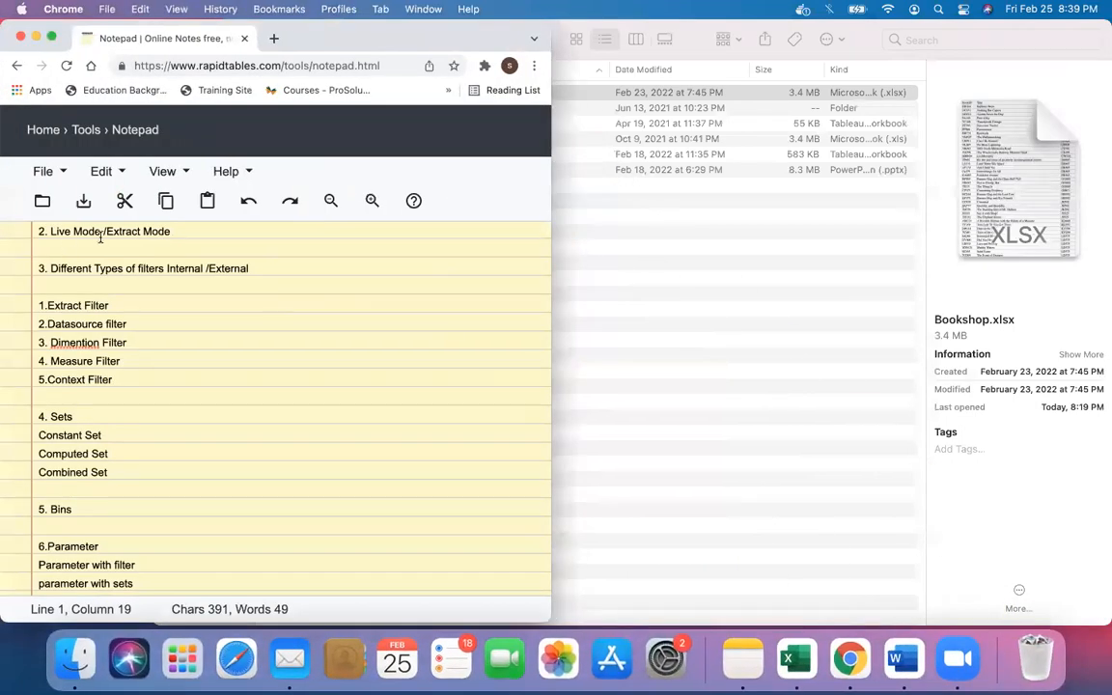
left_click(35, 37)
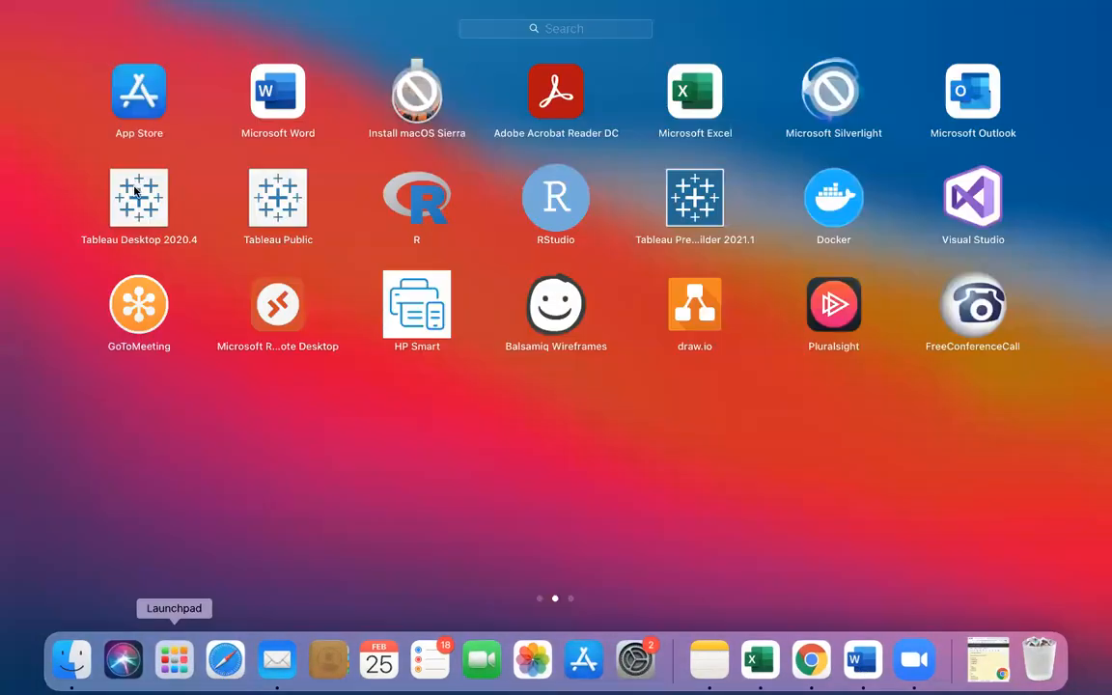
left_click(136, 191)
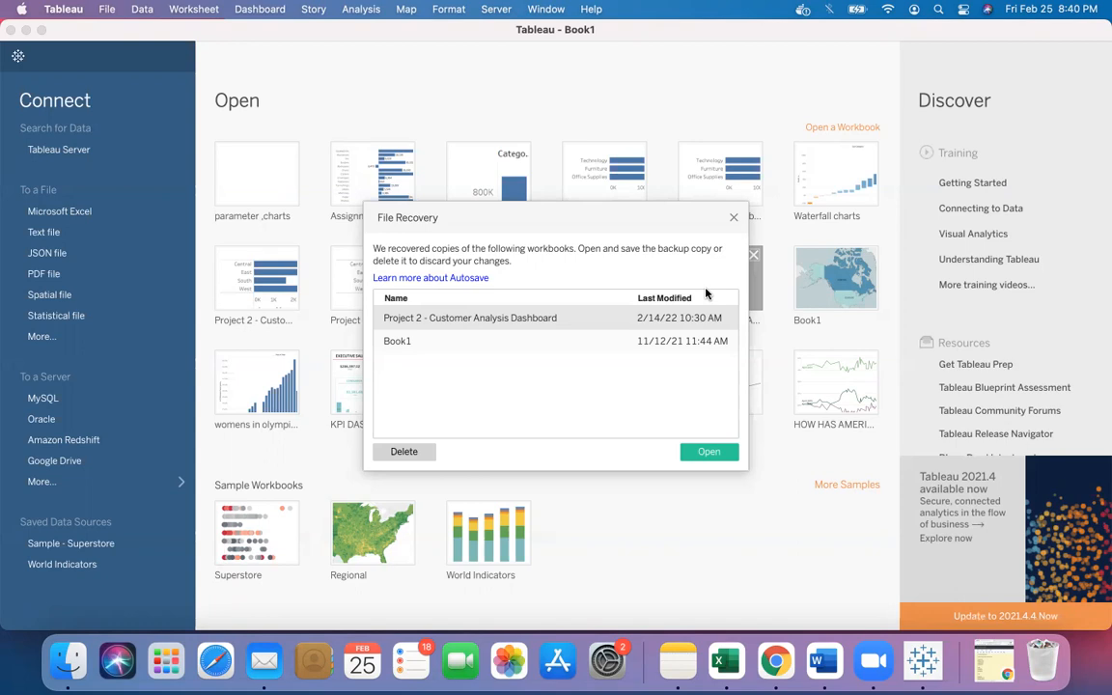
left_click(734, 218)
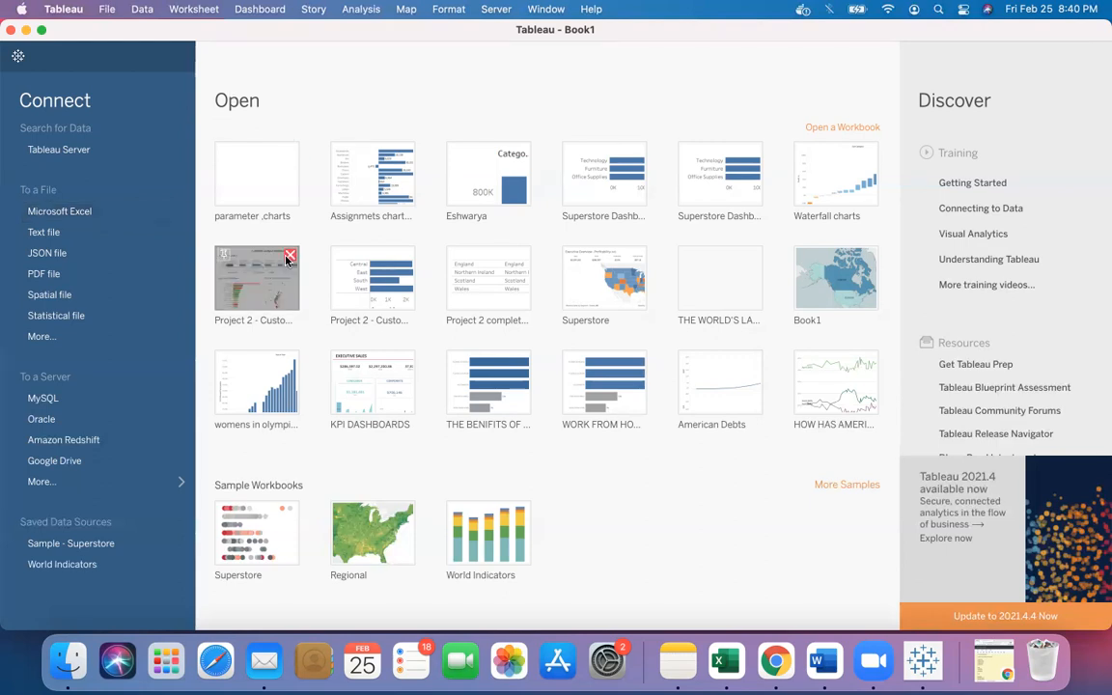
left_click(90, 222)
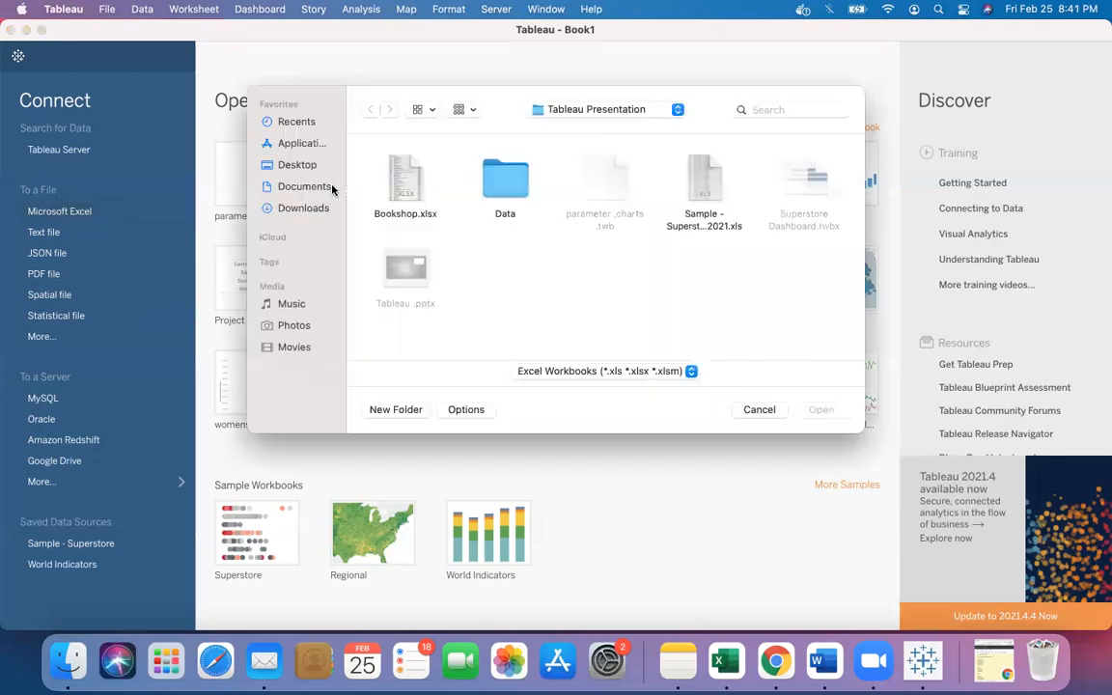
left_click(704, 186)
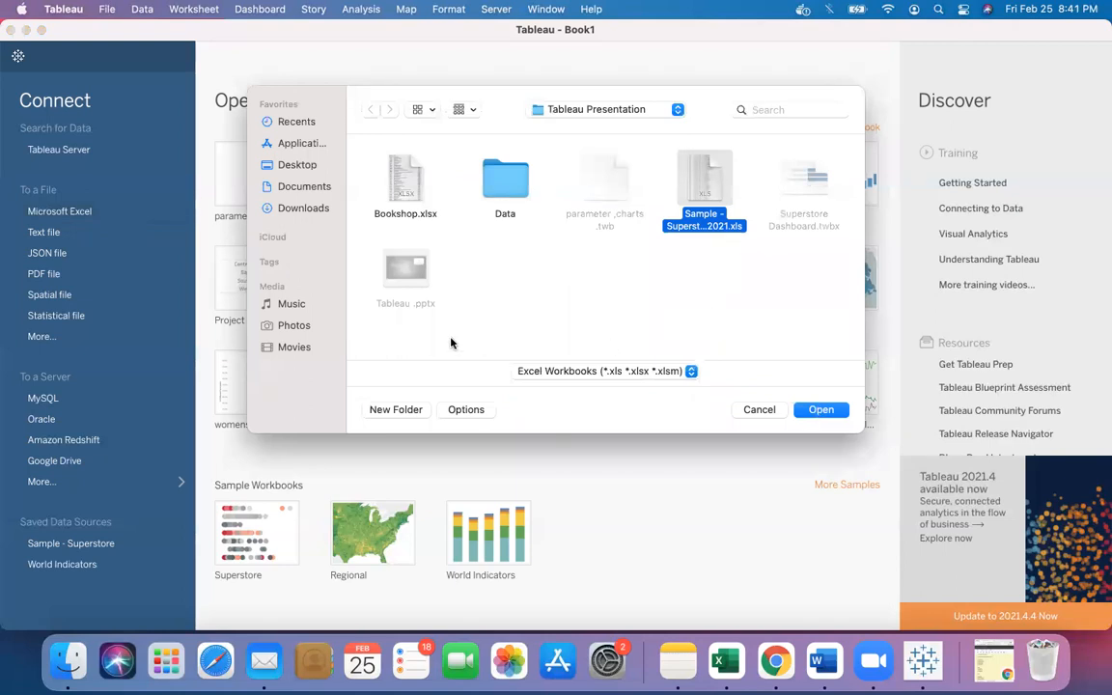
left_click(751, 409)
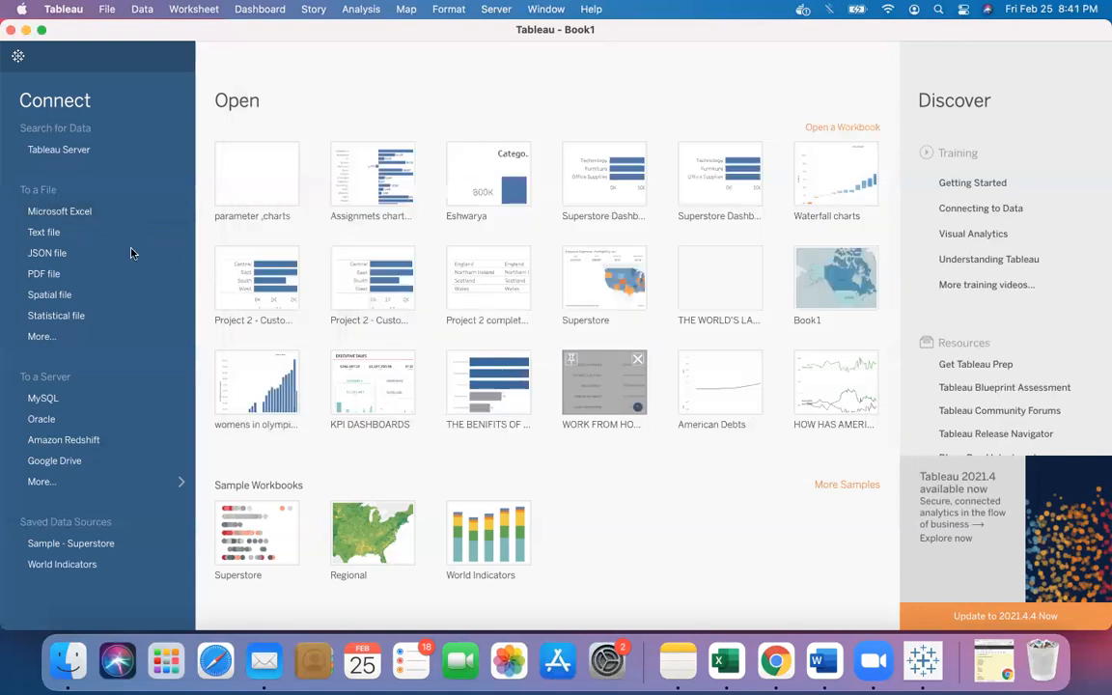
- Connect to the Microsoft Excel file Sample - Superstore oct 2021.xls
left_click(86, 215)
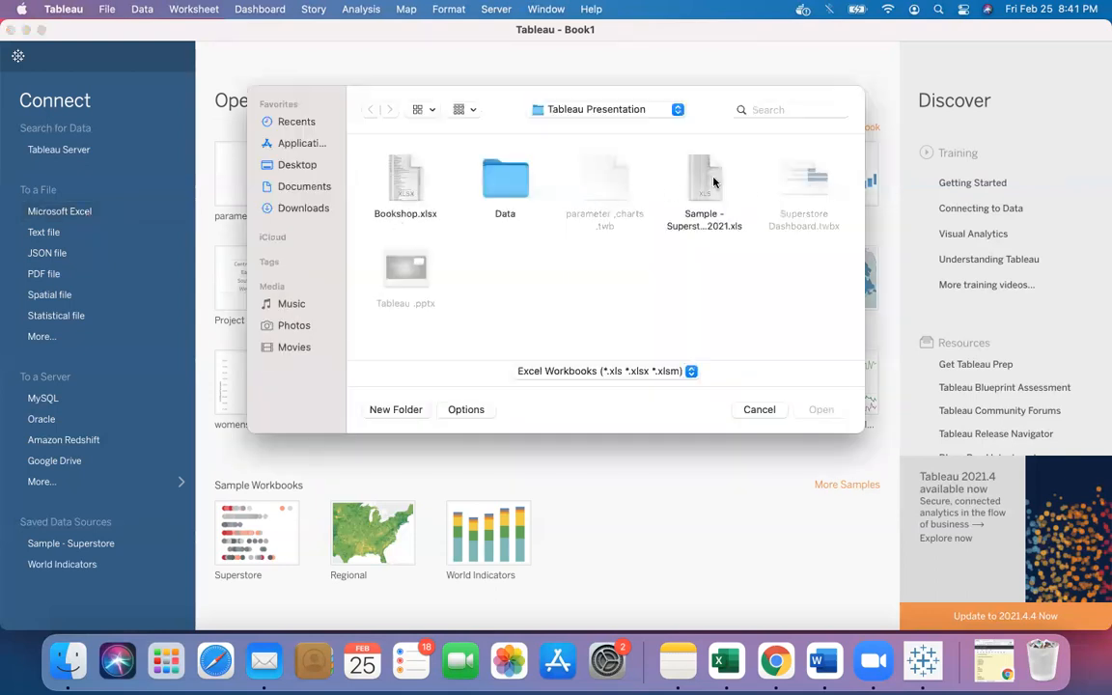
left_click(714, 193)
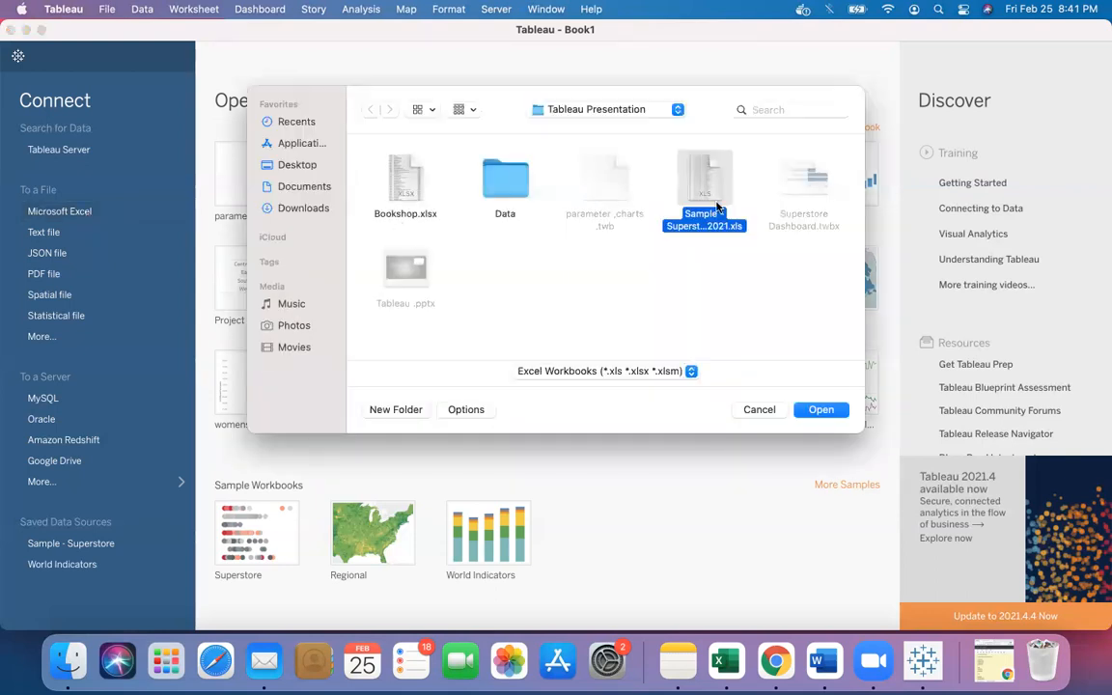
left_click(818, 410)
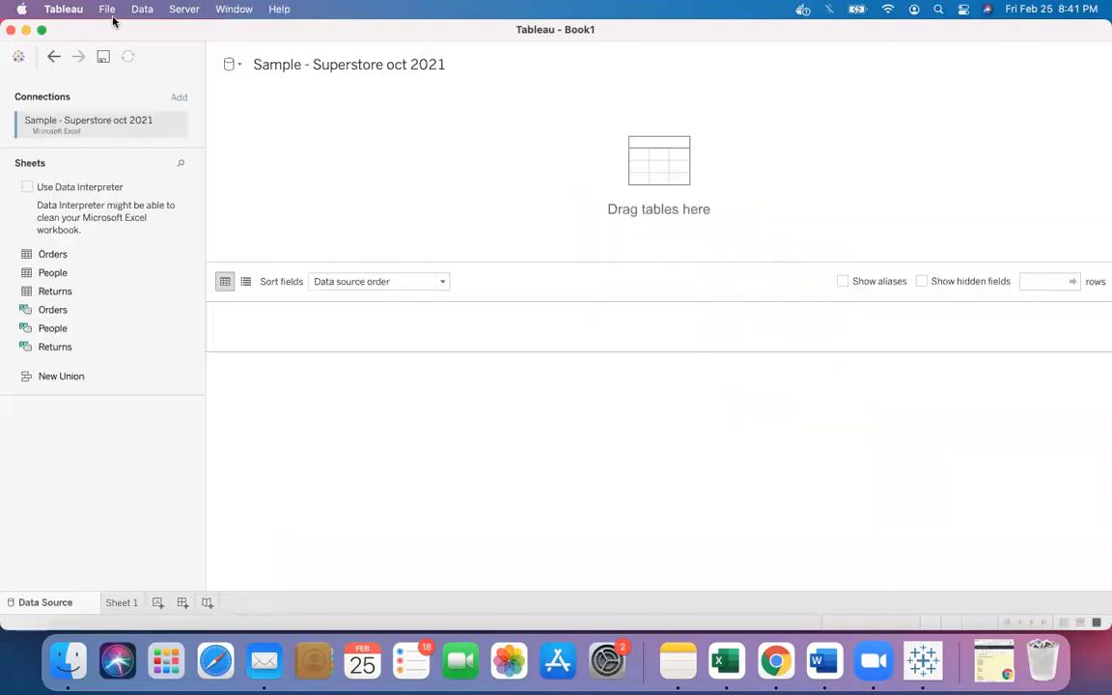
- Add the Orders sheet to the data source canvas
left_click(41, 30)
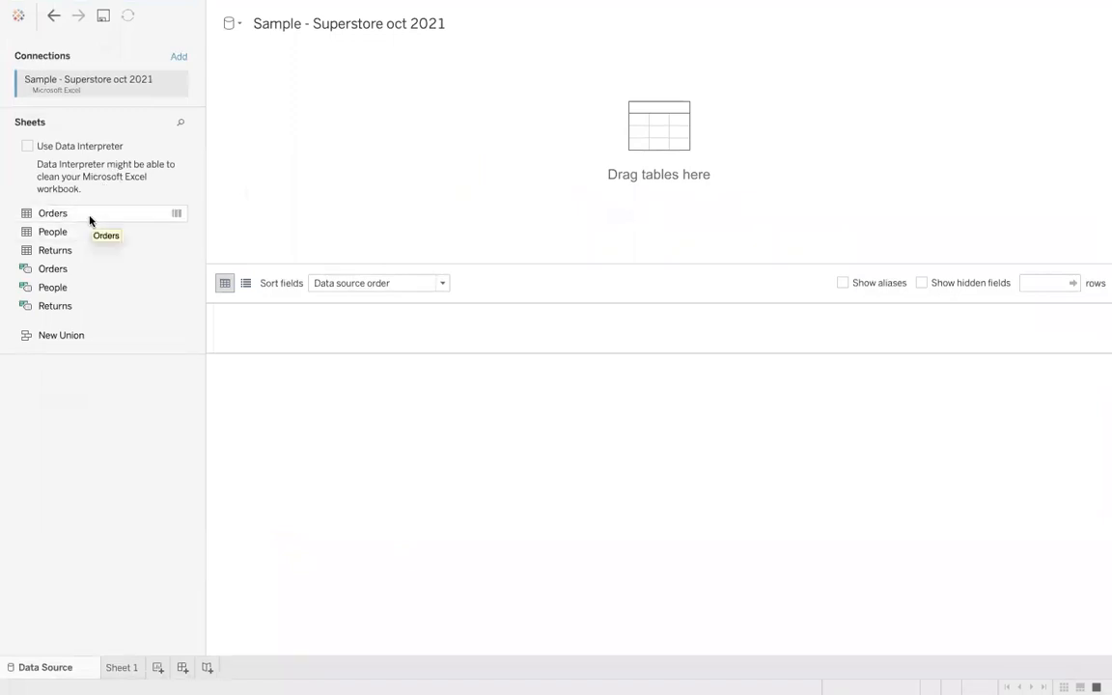
left_click_drag(92, 218, 340, 169)
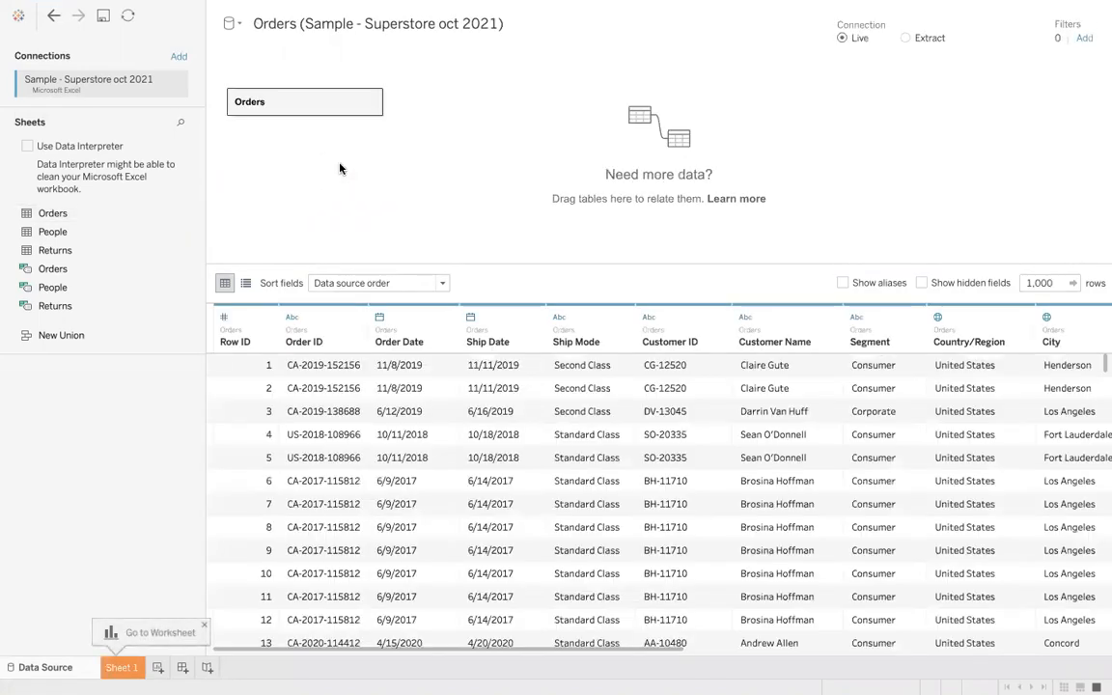
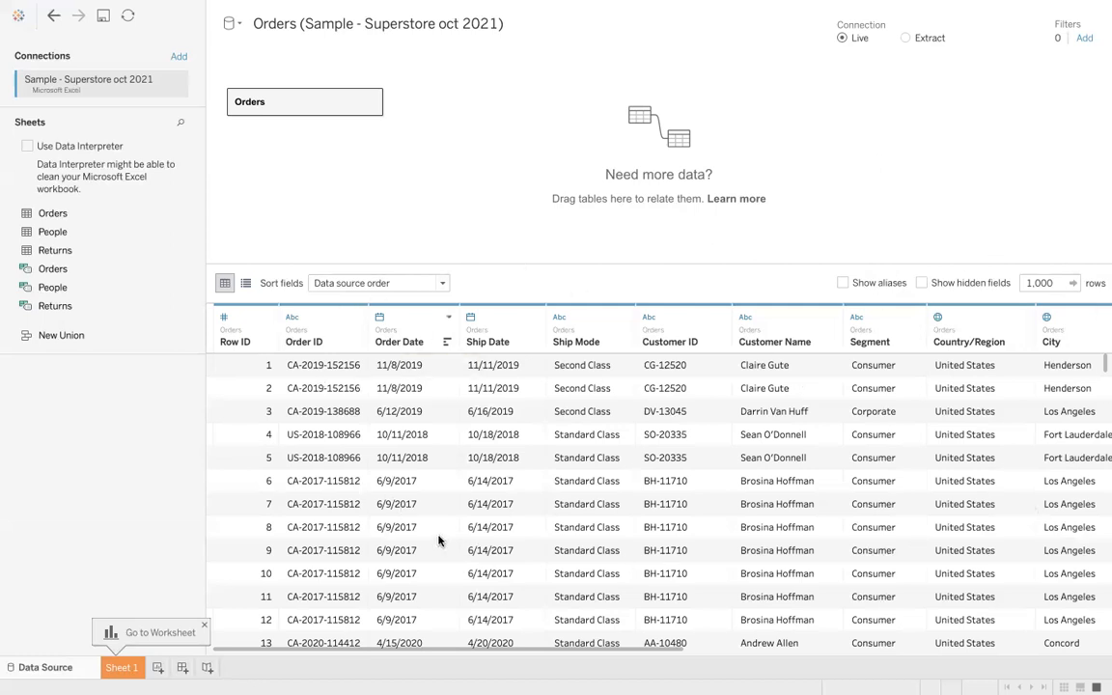
- Hide the Order ID, Order Date and Ship Date fields in the Orders data grid
left_click(334, 330)
left_click(410, 331, "ctrl")
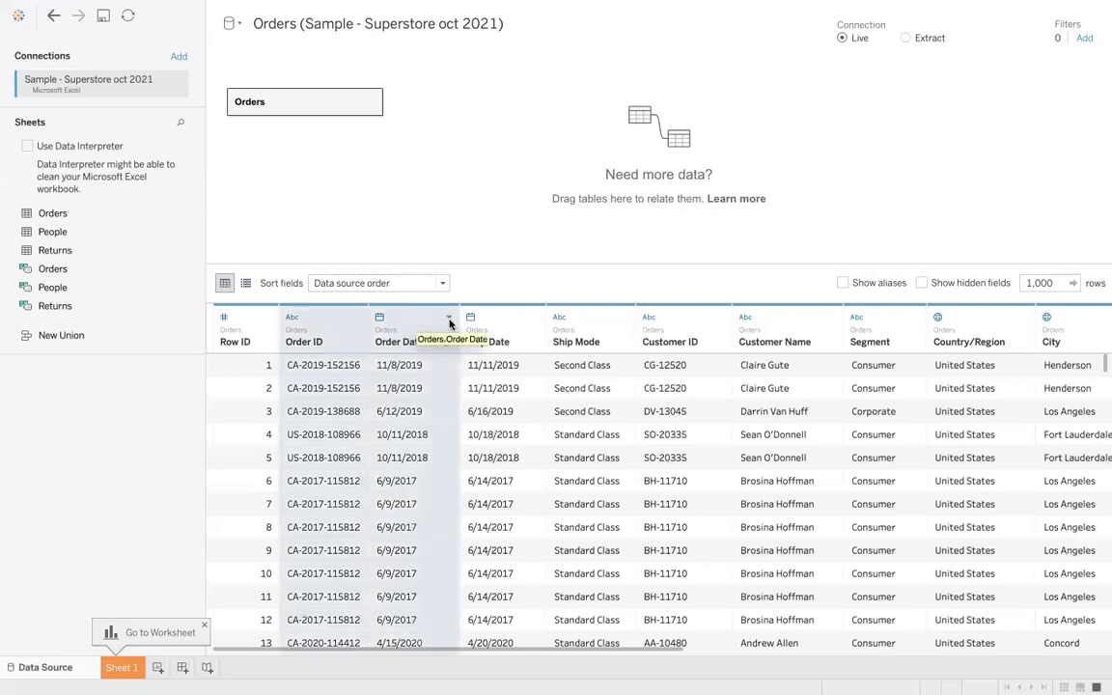
left_click(559, 316)
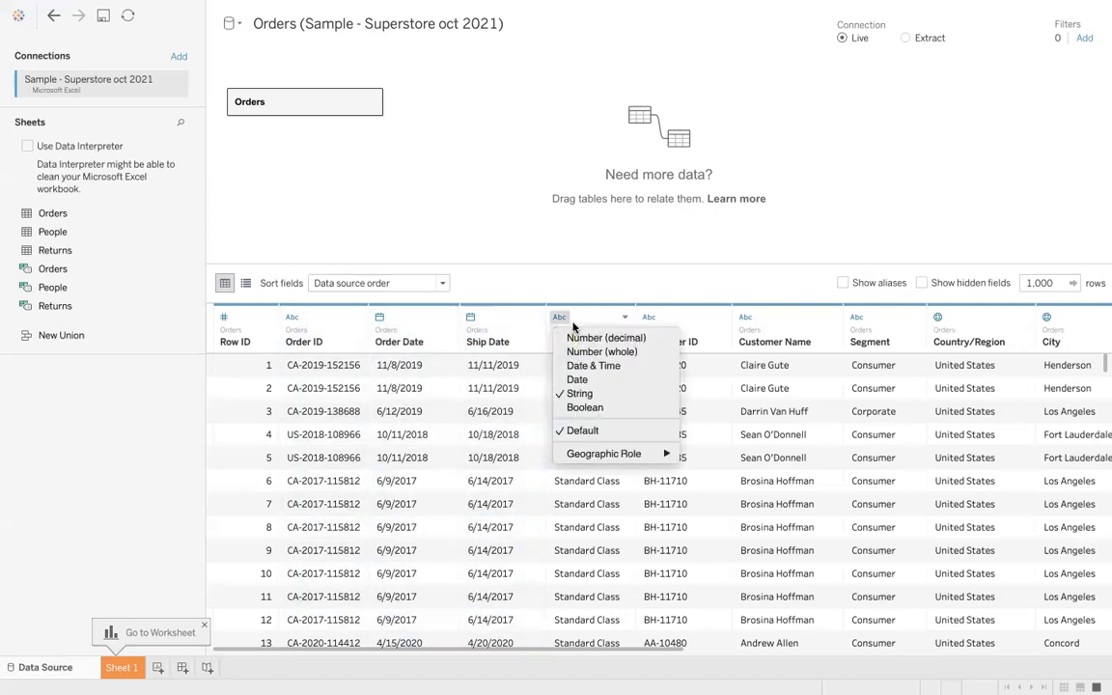
left_click(328, 329)
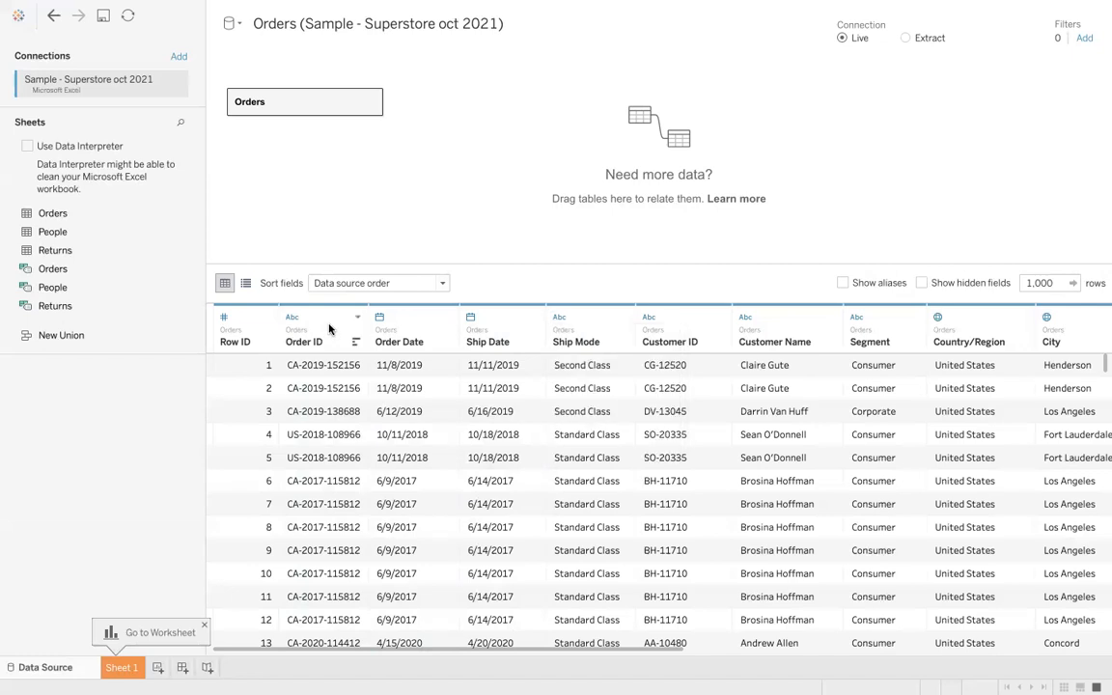
left_click(330, 324)
left_click(412, 317, "ctrl")
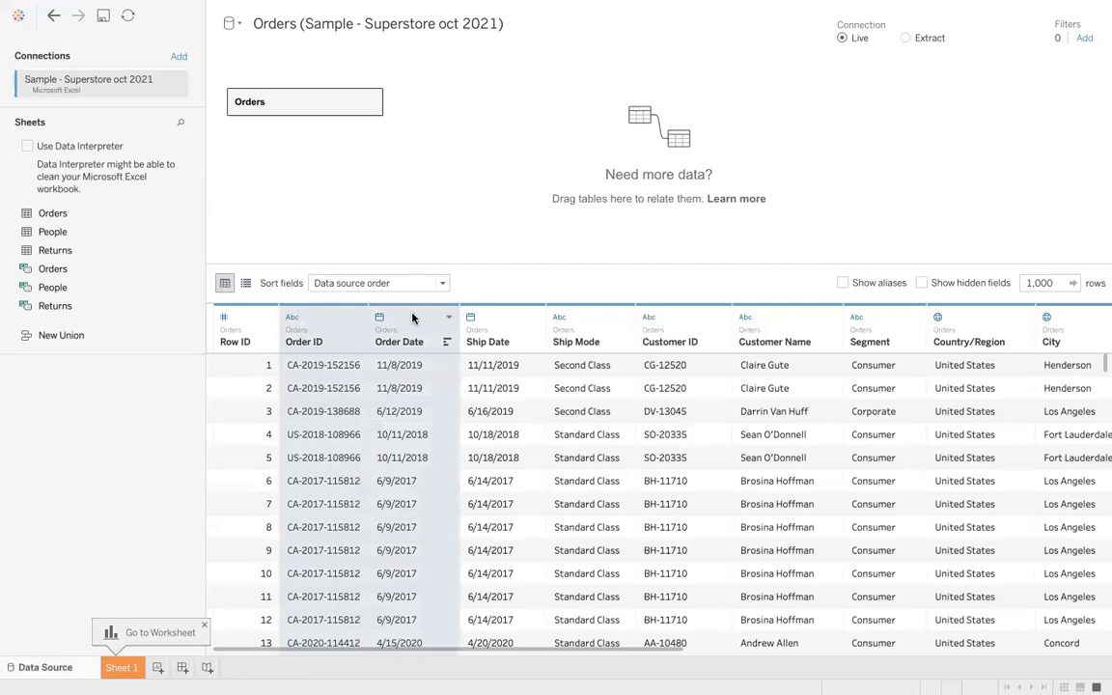
left_click(506, 326, "ctrl")
right_click(506, 328)
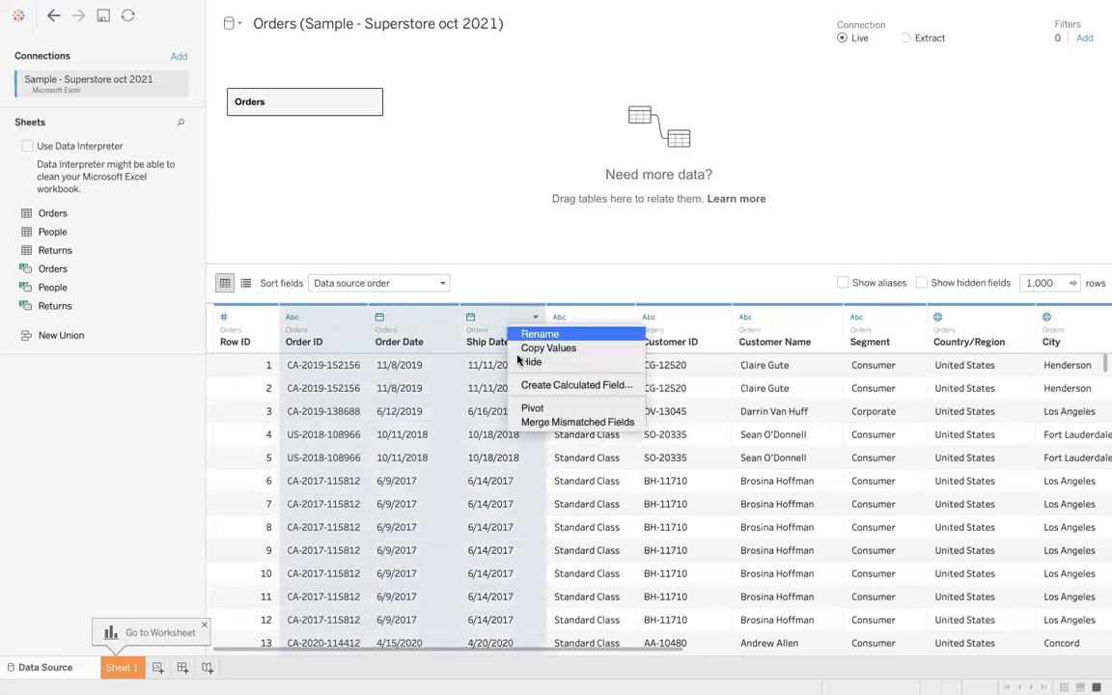
left_click(531, 362)
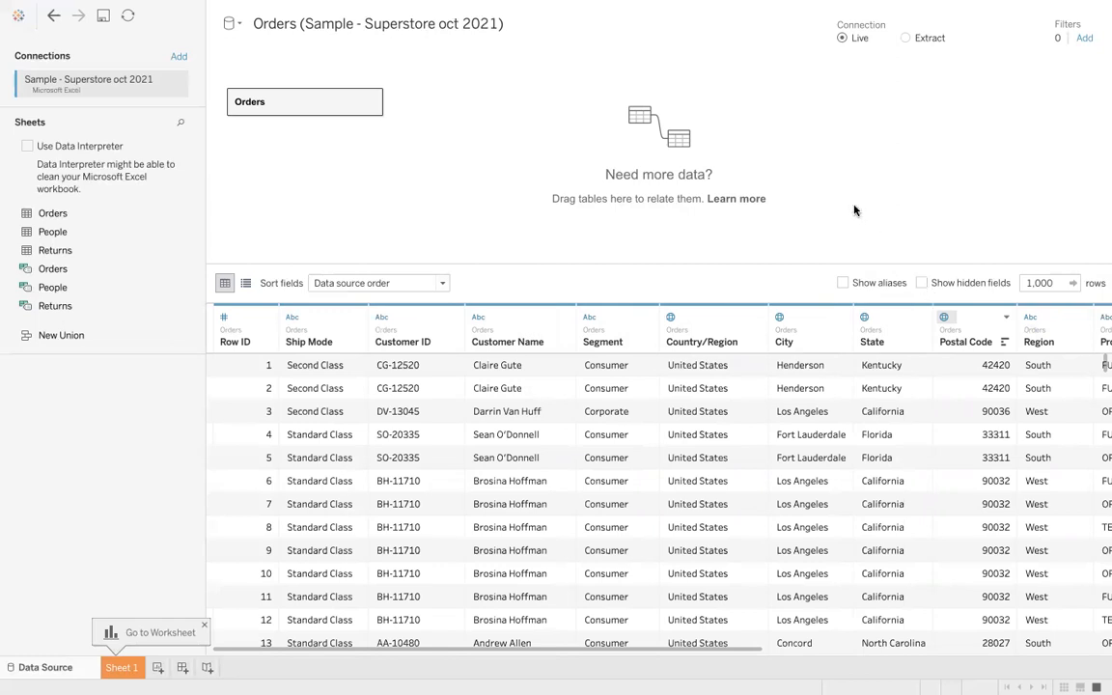
- Show hidden fields and unhide Ship Date, Order Date and Order ID
left_click(921, 282)
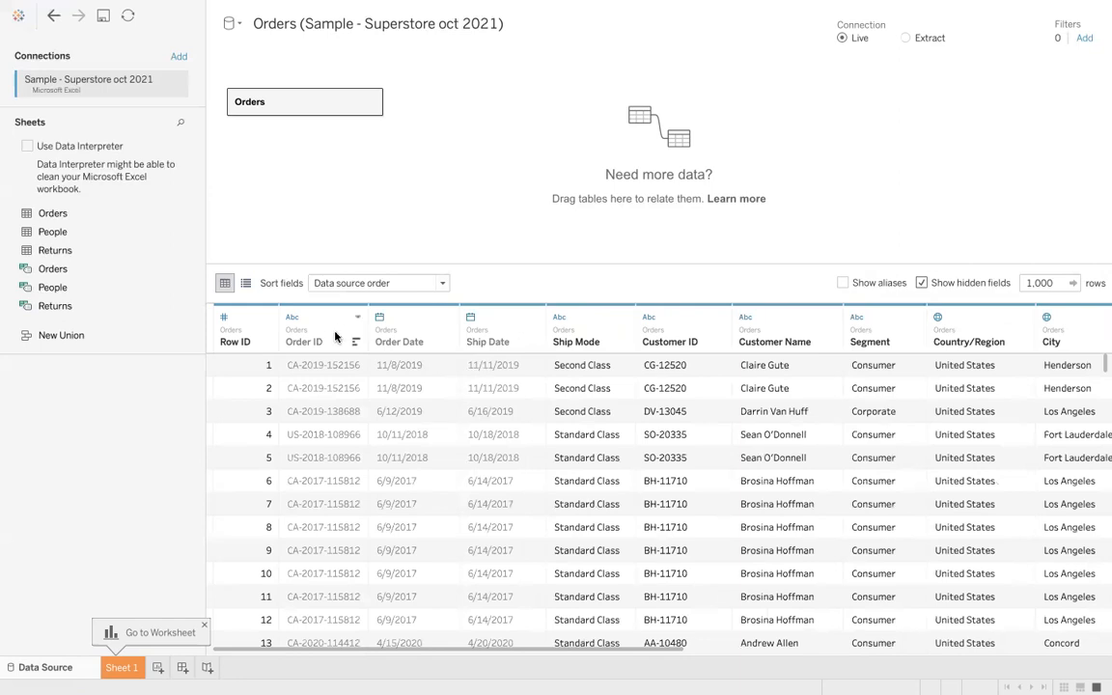
right_click(511, 312)
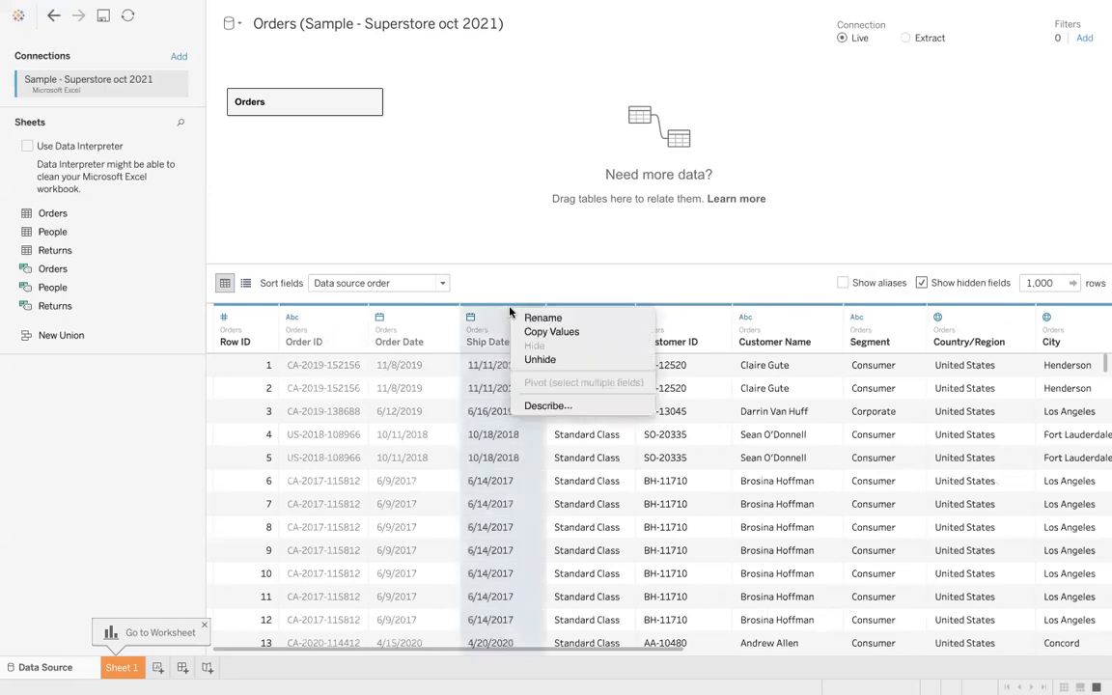
left_click(533, 359)
right_click(430, 323)
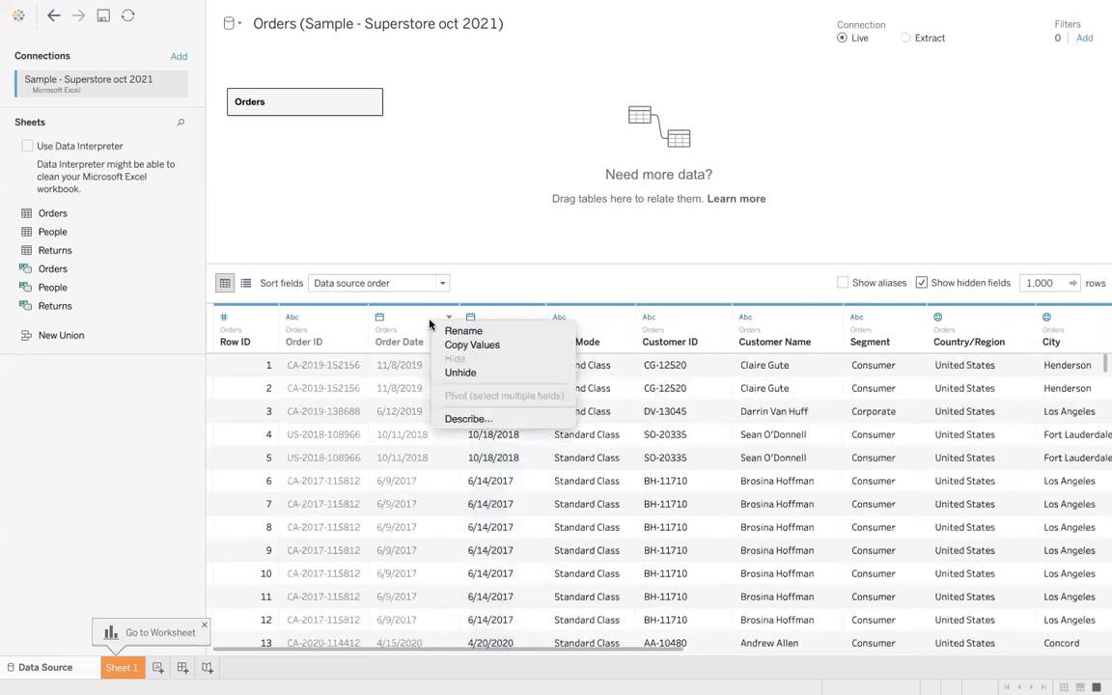
left_click(453, 371)
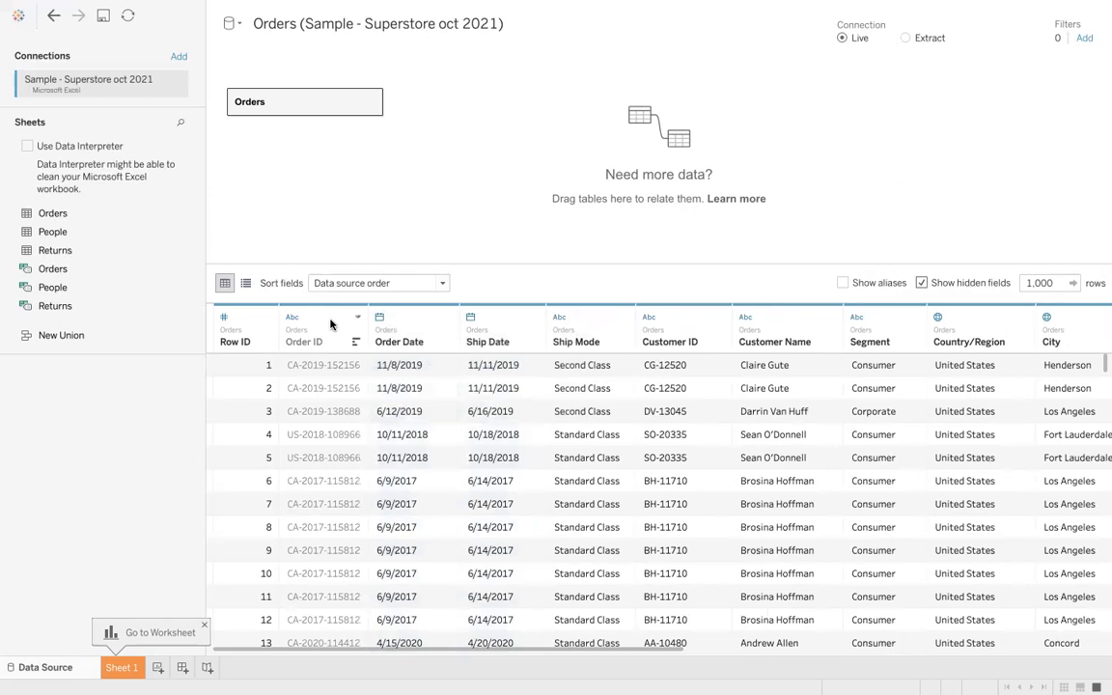
right_click(331, 324)
left_click(360, 373)
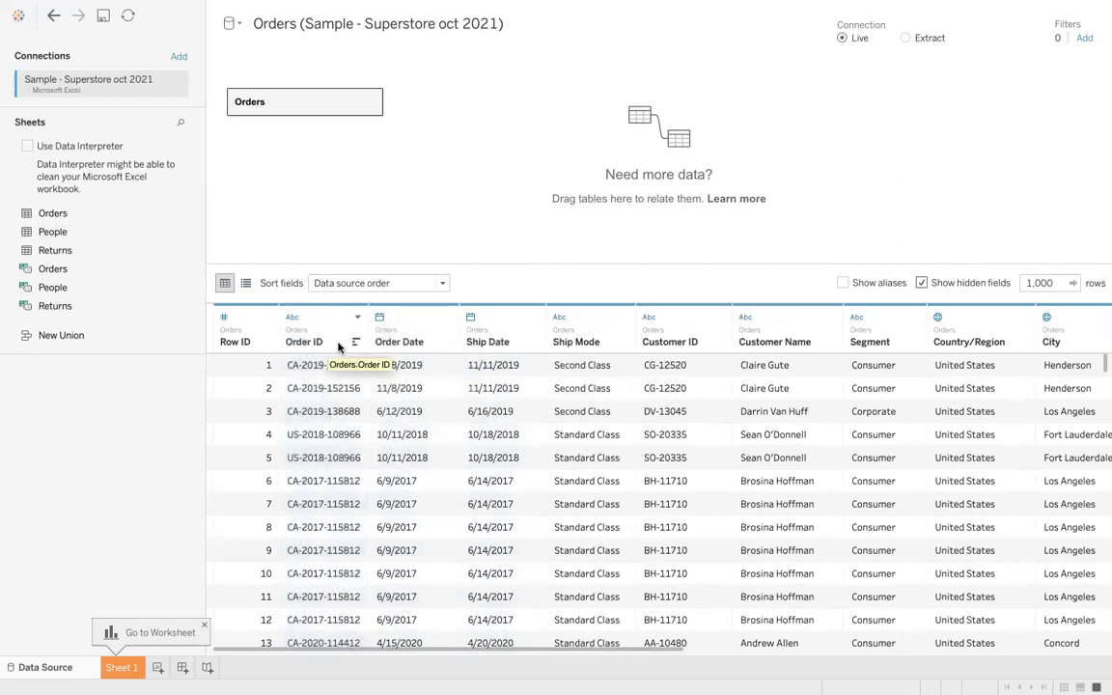
- Split the Order ID field into separate columns
left_click(267, 319)
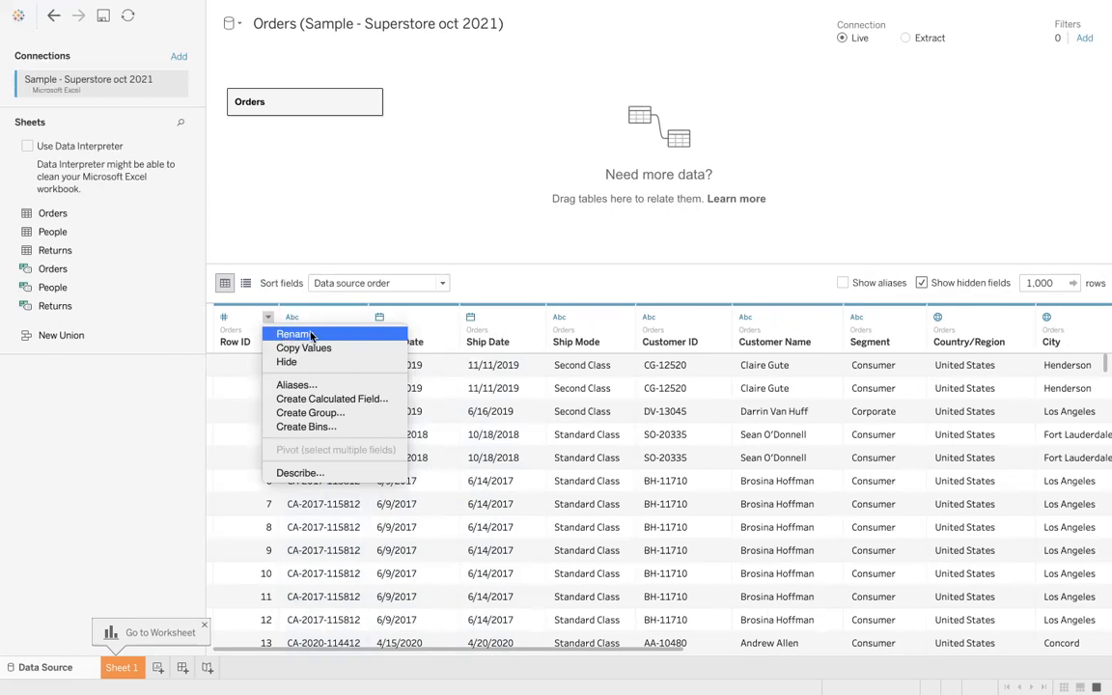
left_click(472, 251)
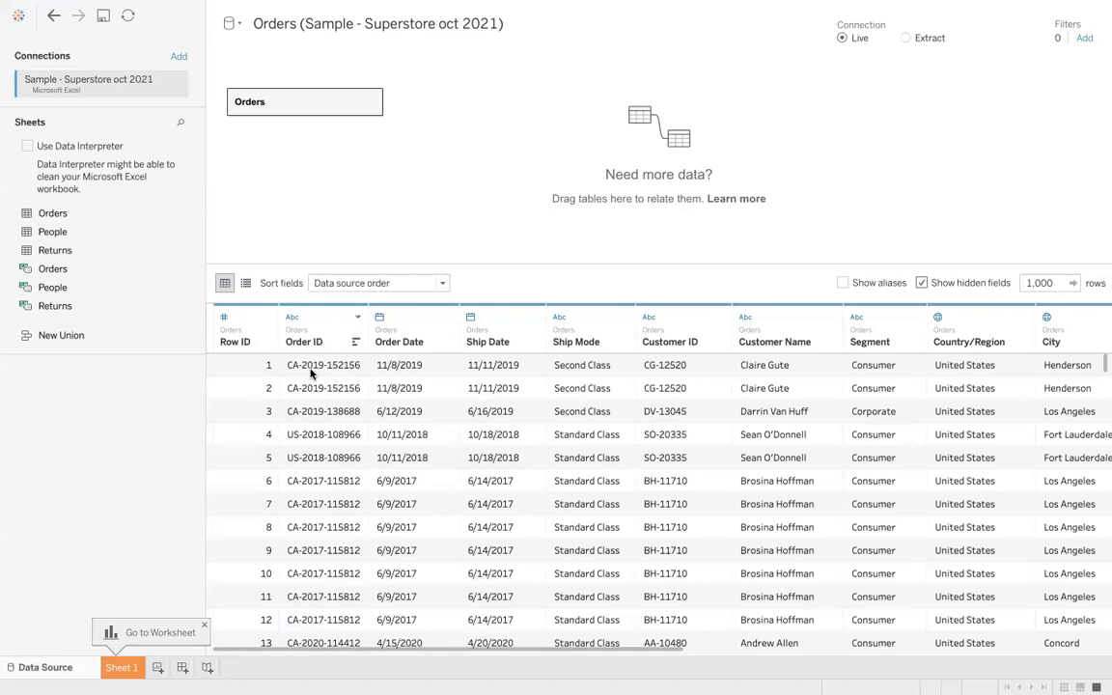
right_click(334, 326)
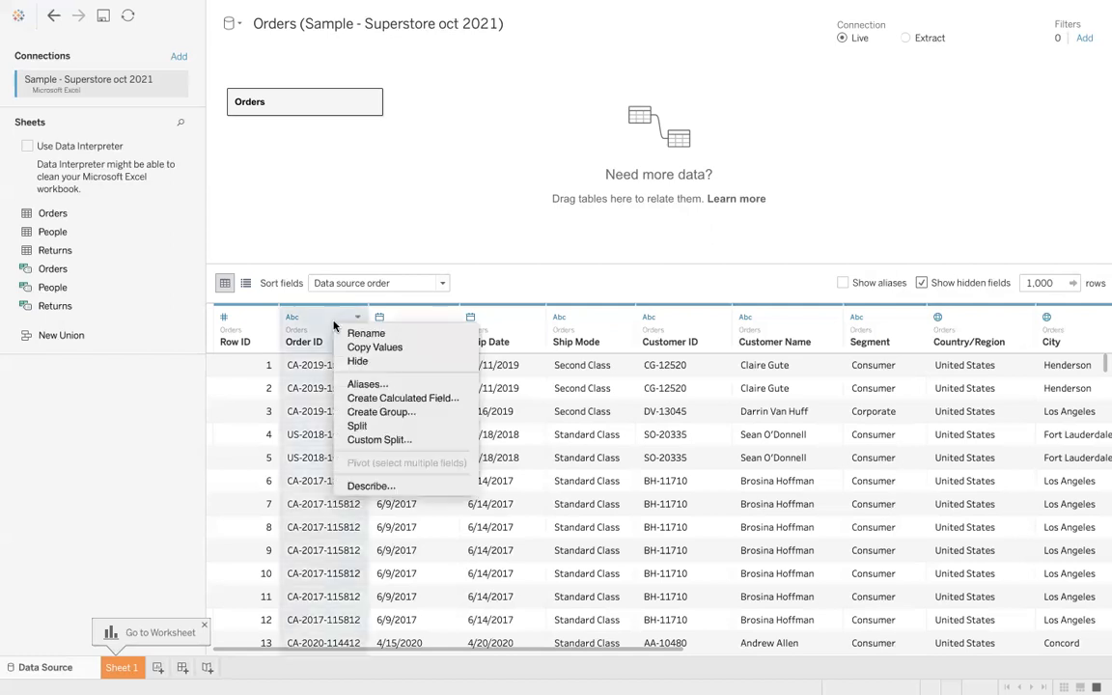
left_click(356, 427)
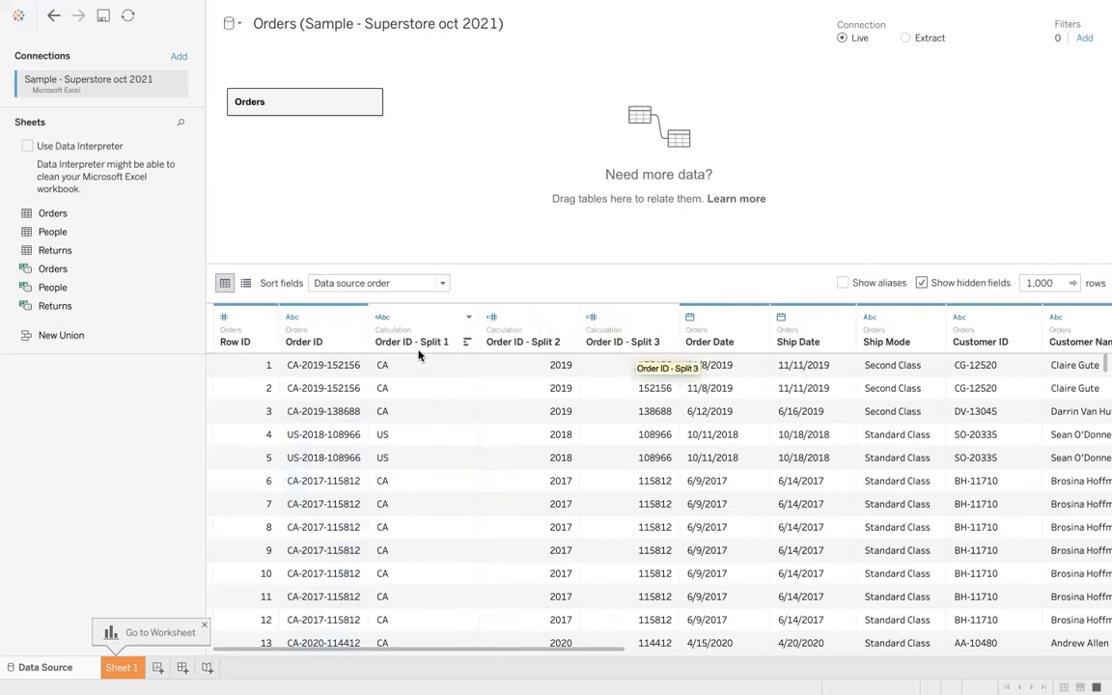
- Undo the Order ID split
right_click(343, 324)
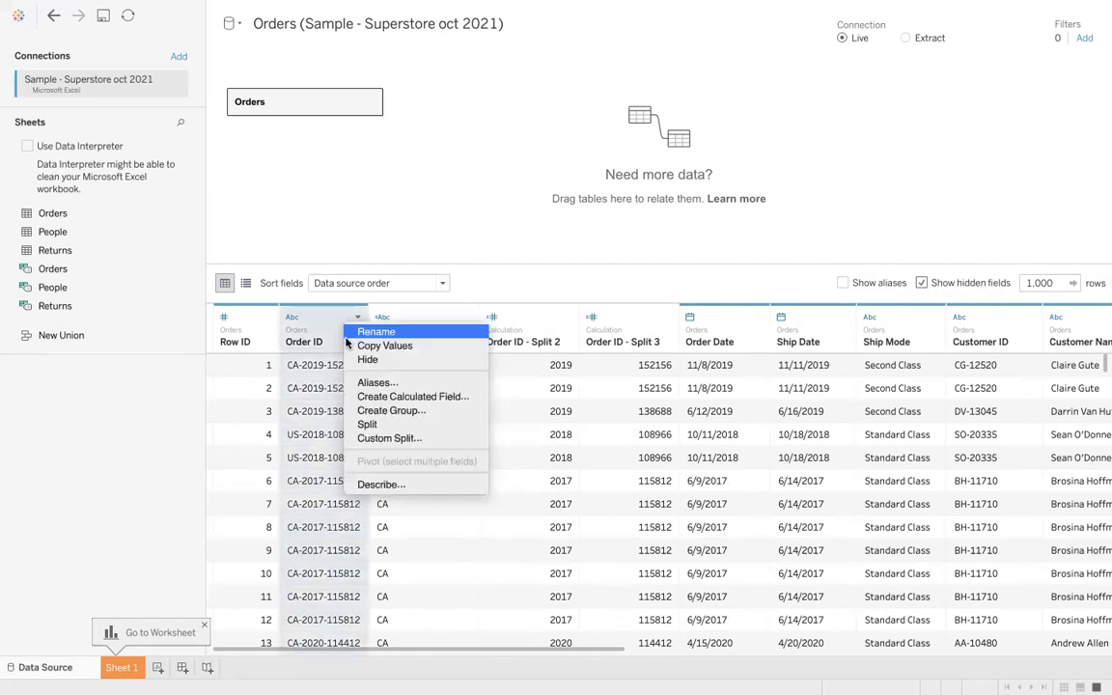
left_click(446, 244)
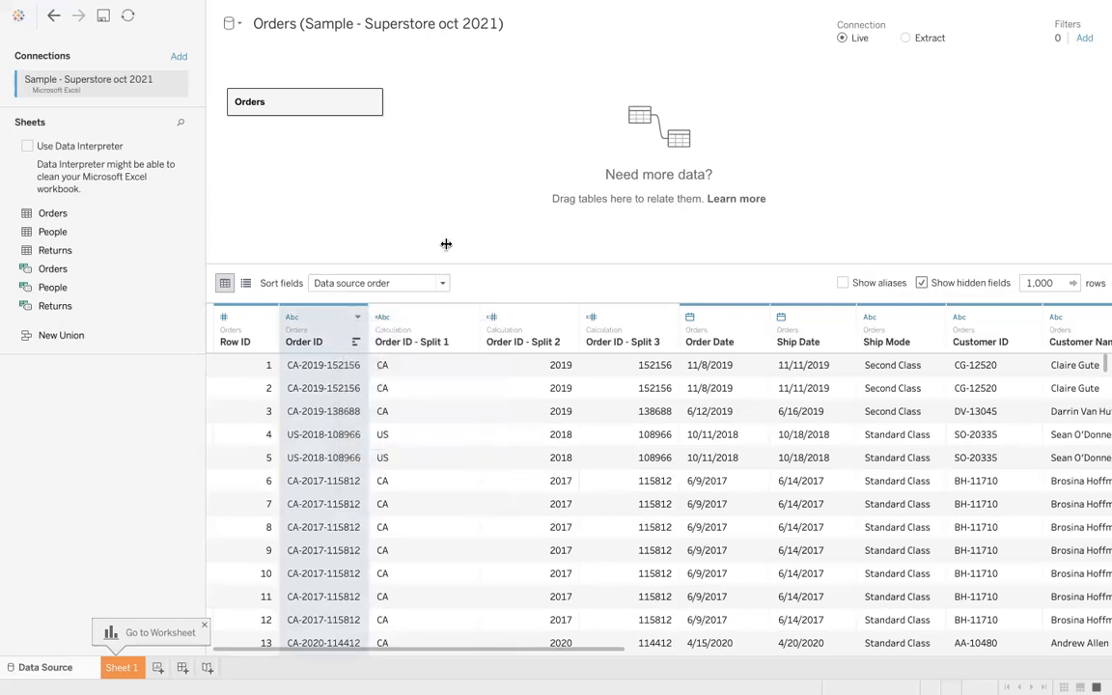
right_click(340, 326)
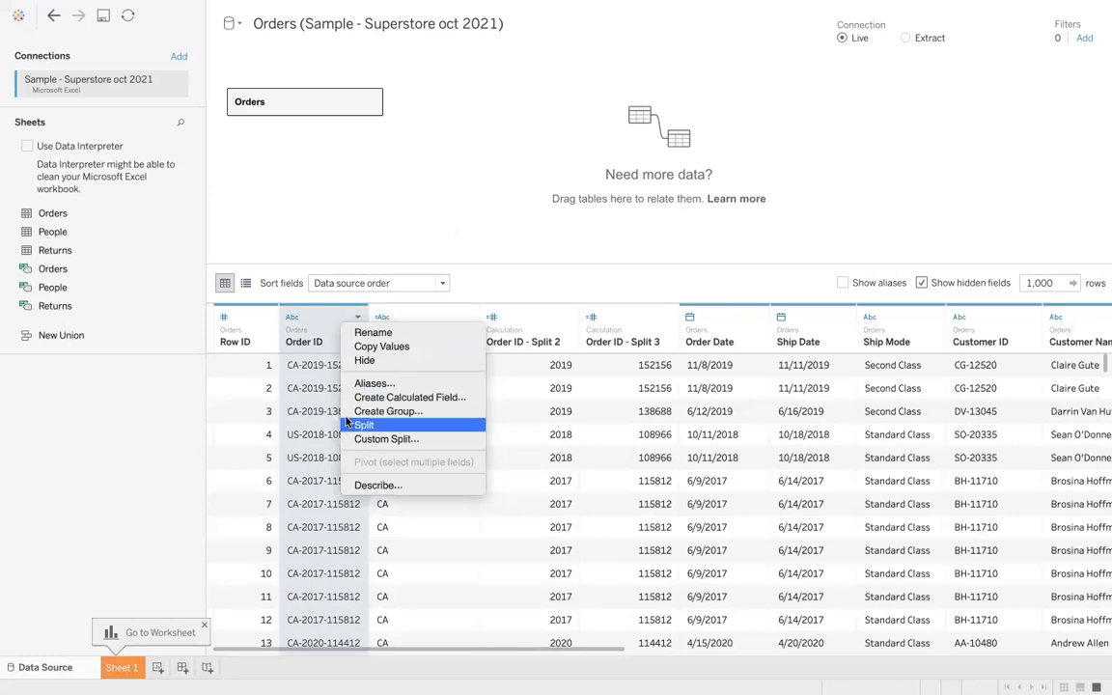
left_click(395, 161)
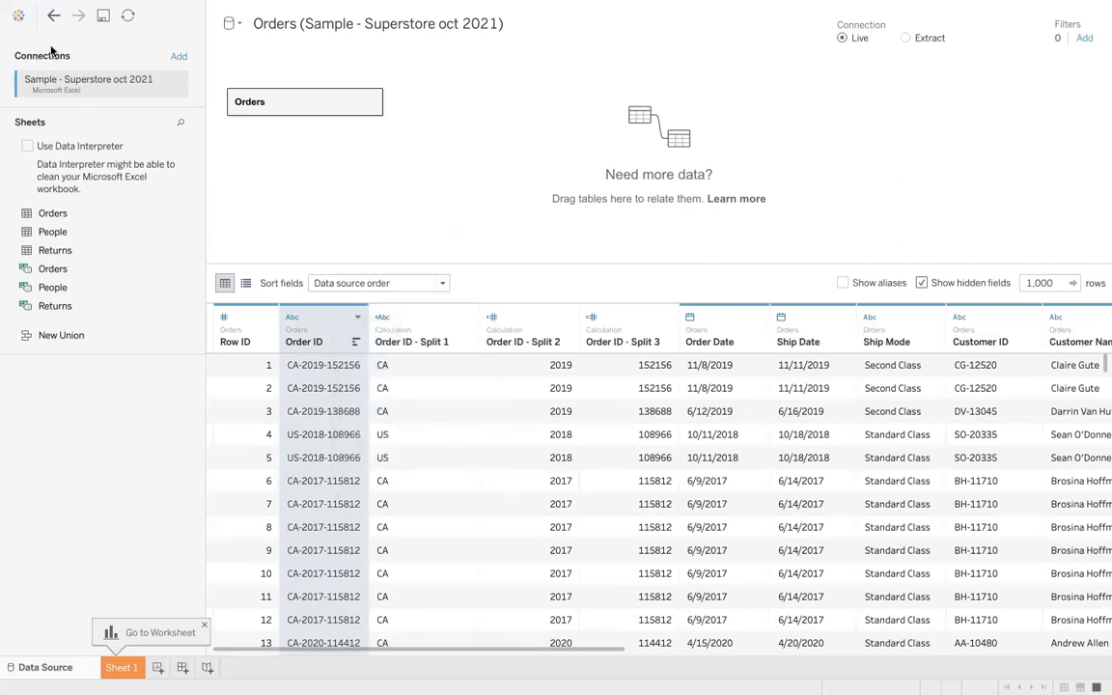
left_click(55, 17)
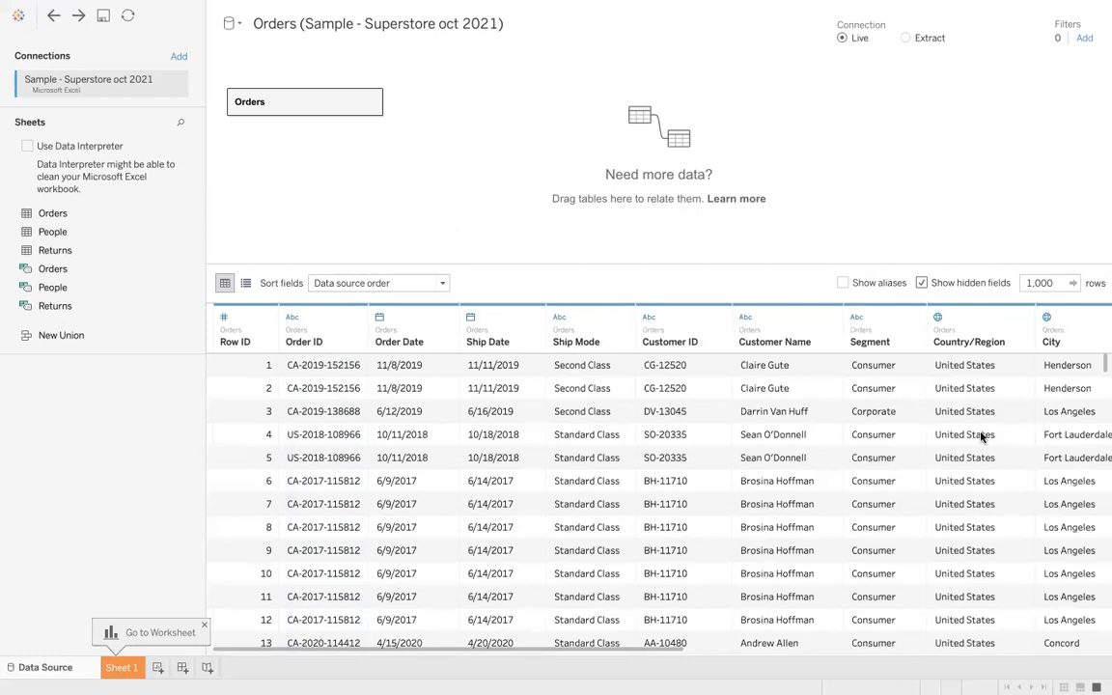
- Glance at the notes page in the browser and return to Tableau
scroll(965, 437, "right", 10)
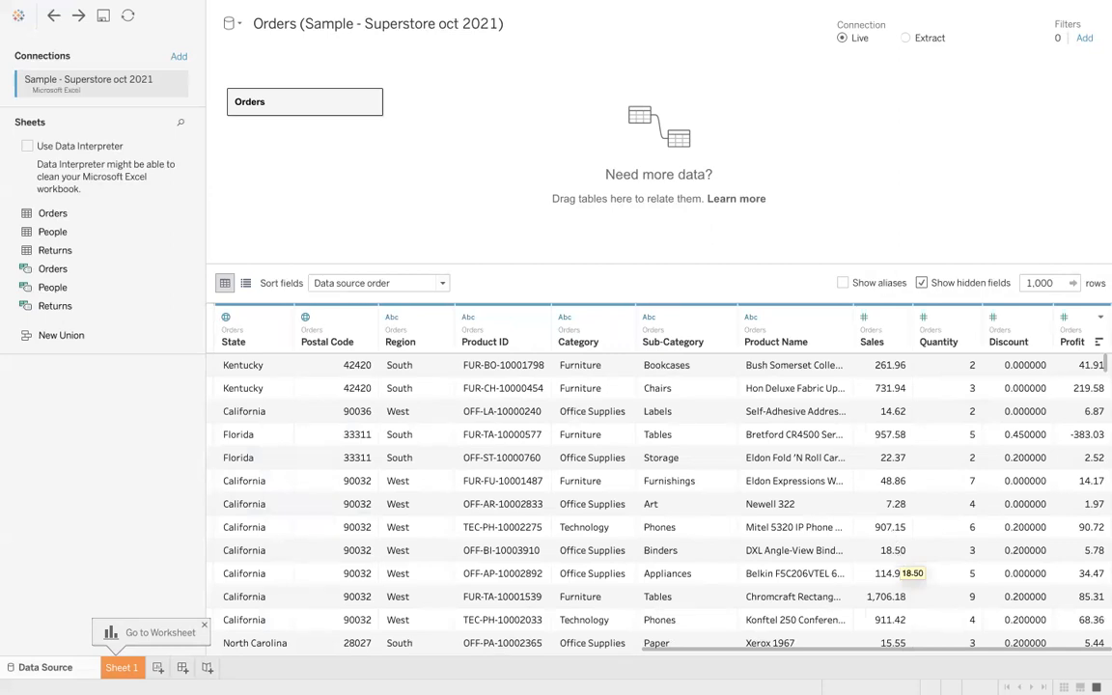
mouse_move(917, 662)
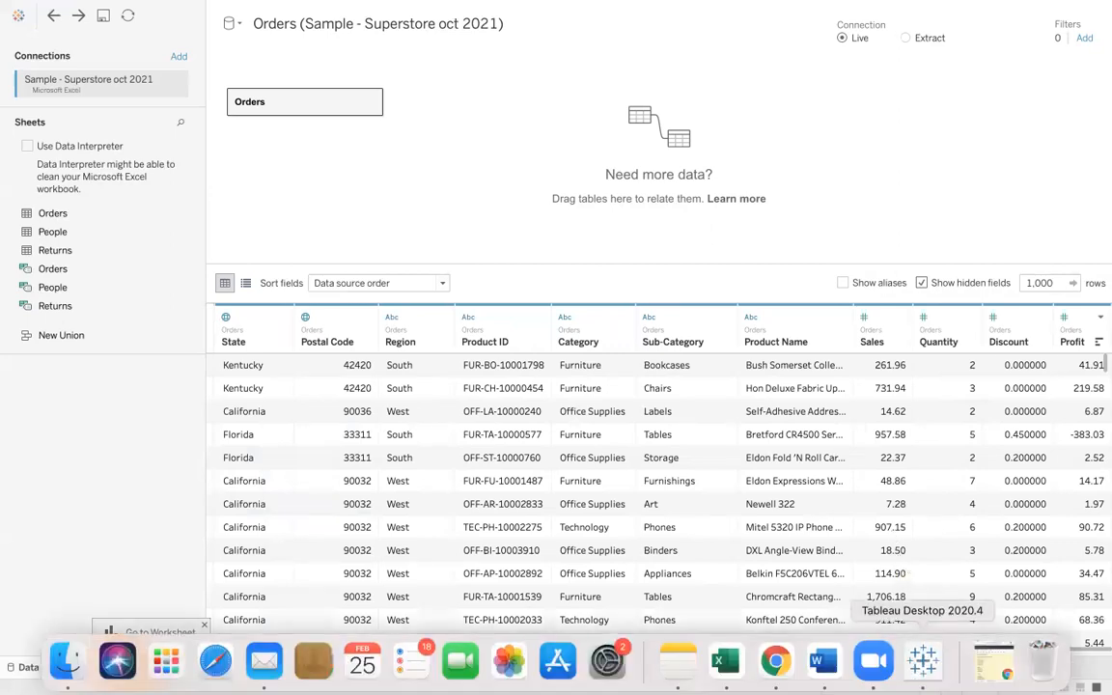
left_click(994, 662)
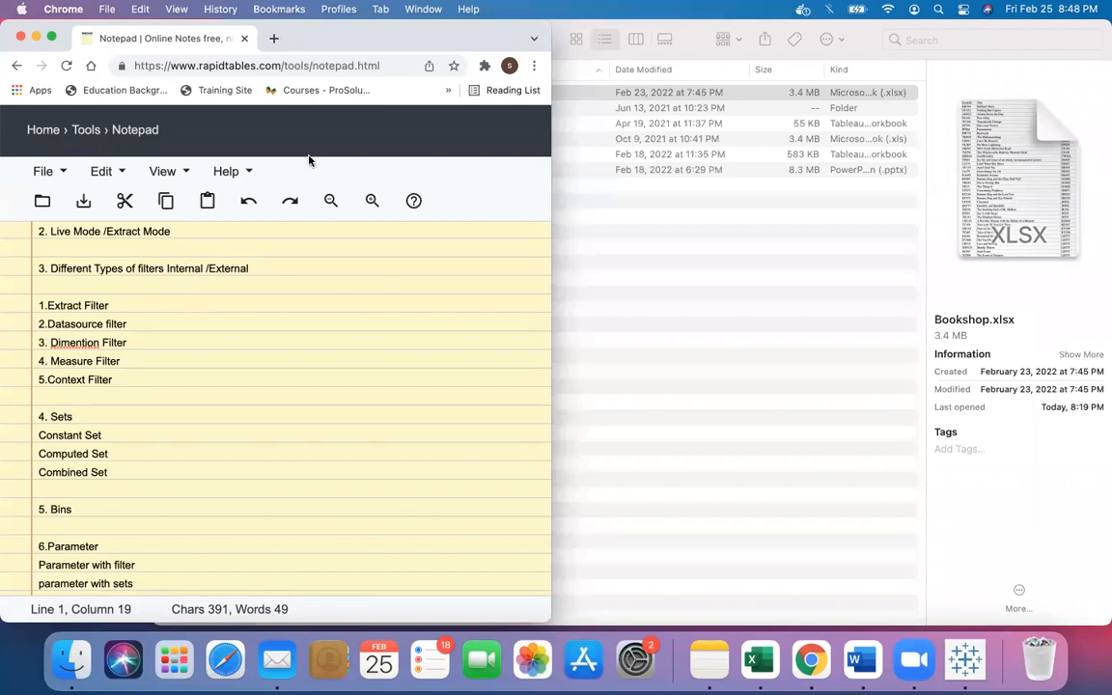
left_click(36, 37)
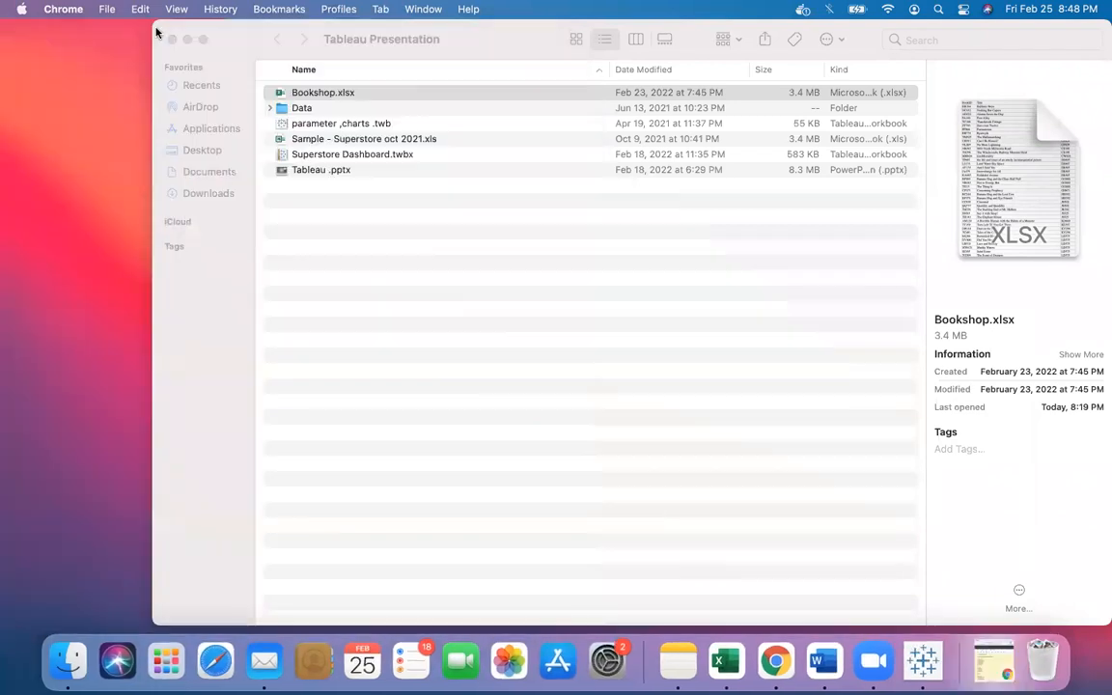
left_click(922, 664)
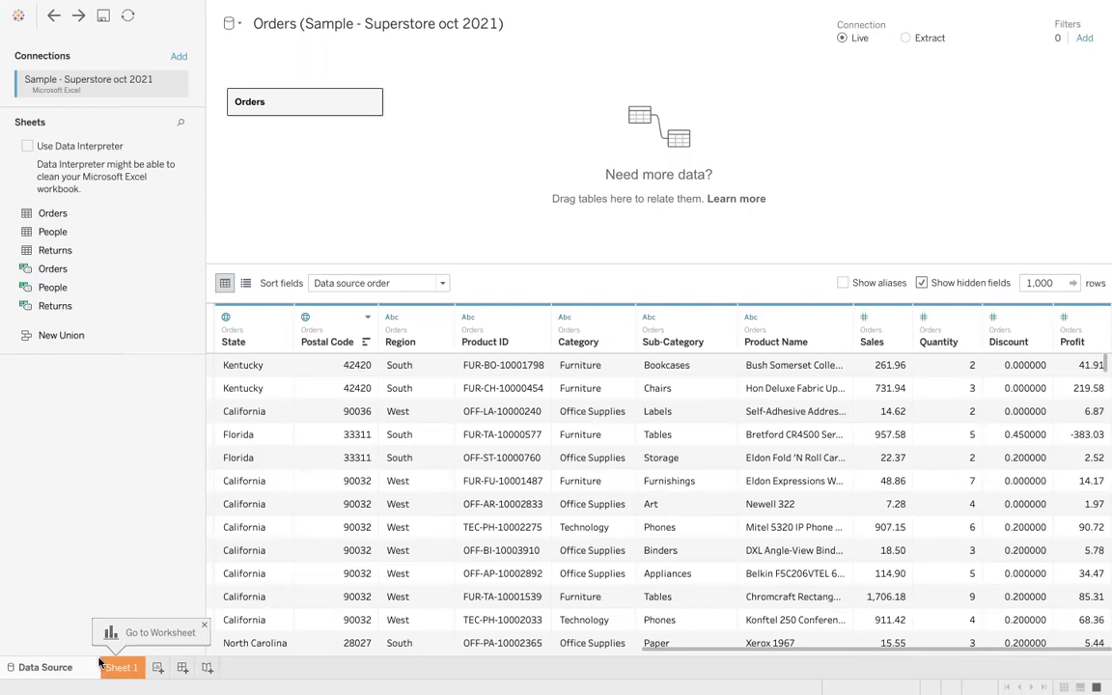
- Open Sheet 1 and build a bar chart with Sales on Columns and Segment on Rows
left_click(120, 668)
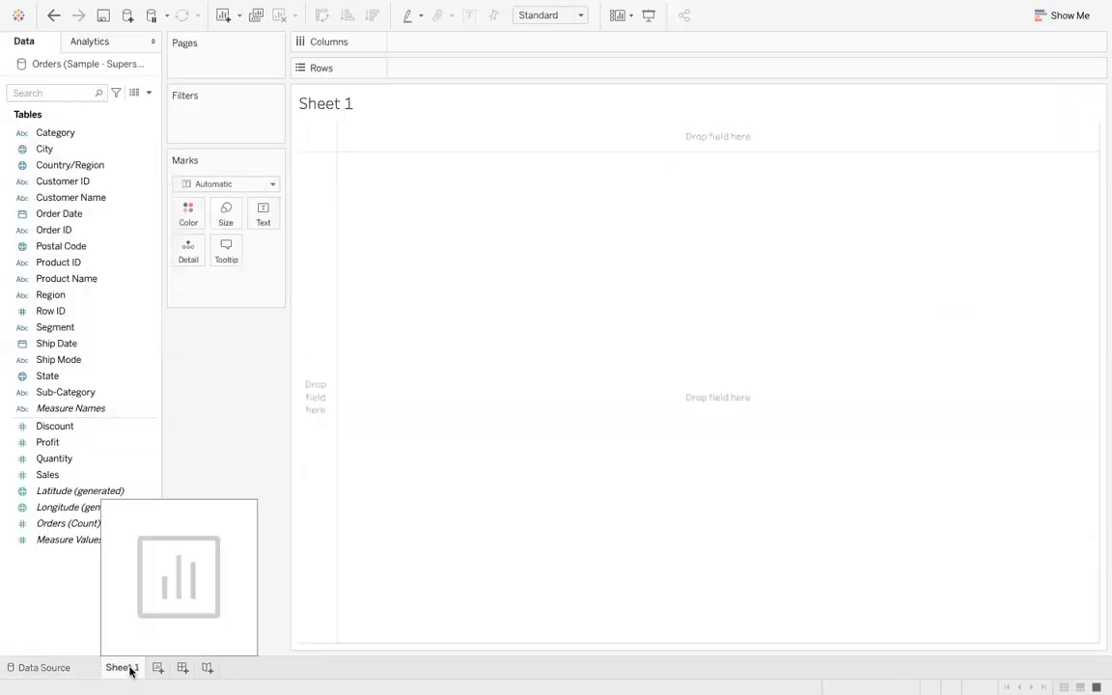
mouse_move(823, 692)
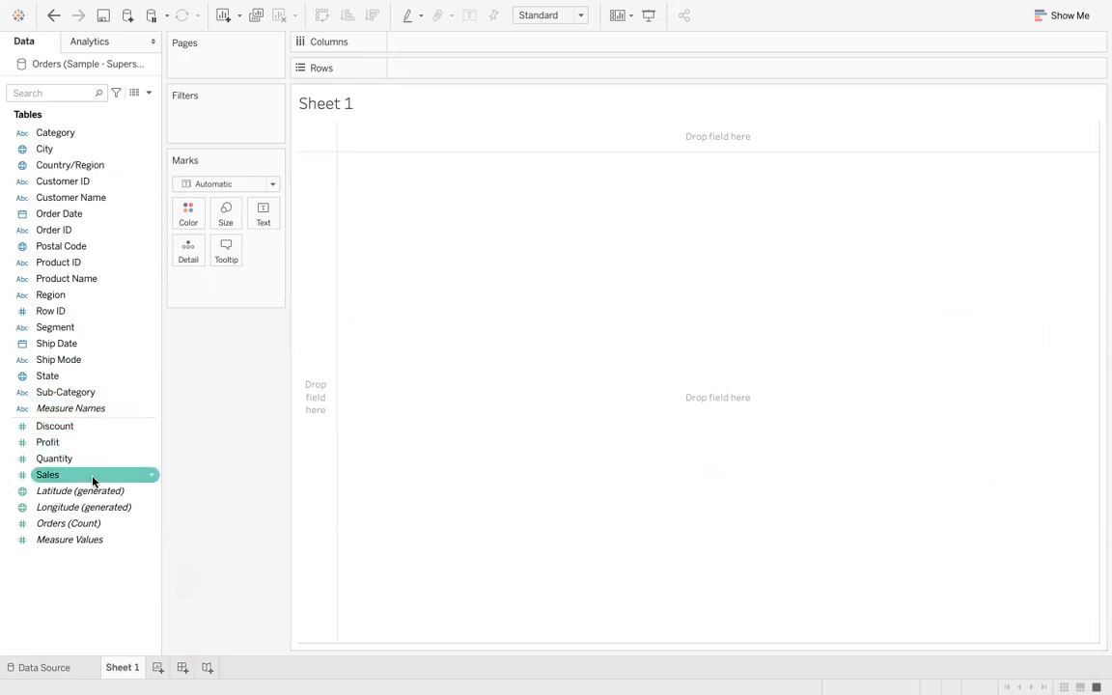
left_click_drag(94, 477, 504, 47)
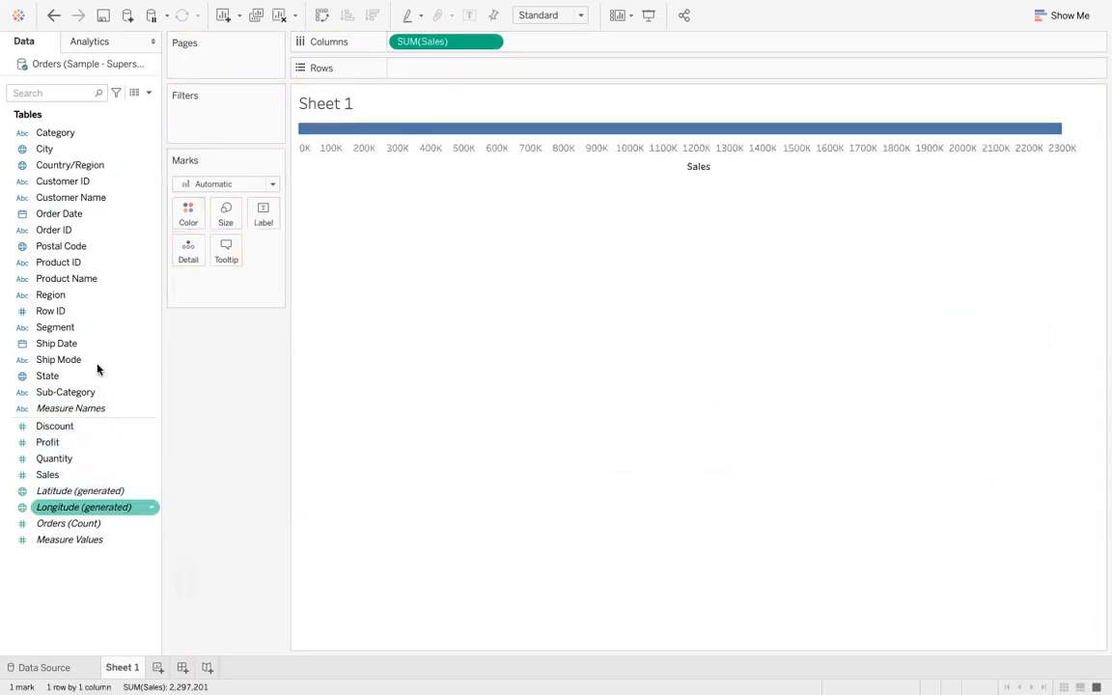
left_click_drag(82, 326, 457, 66)
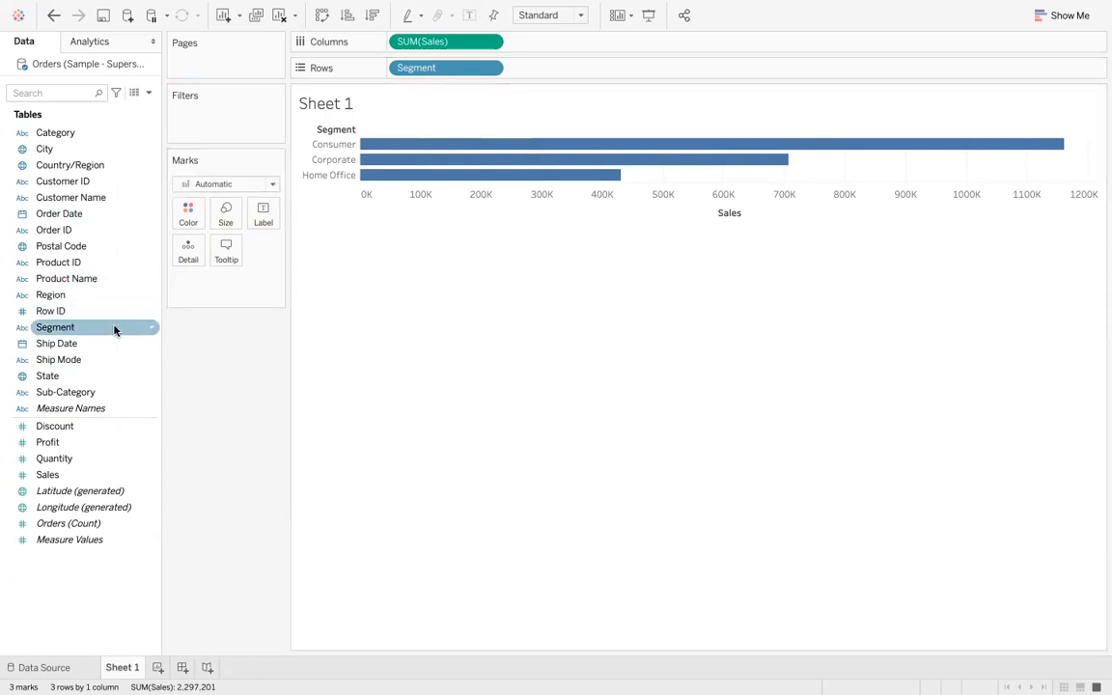
- Filter the view by Segment to keep only Home Office
left_click_drag(121, 324, 244, 114)
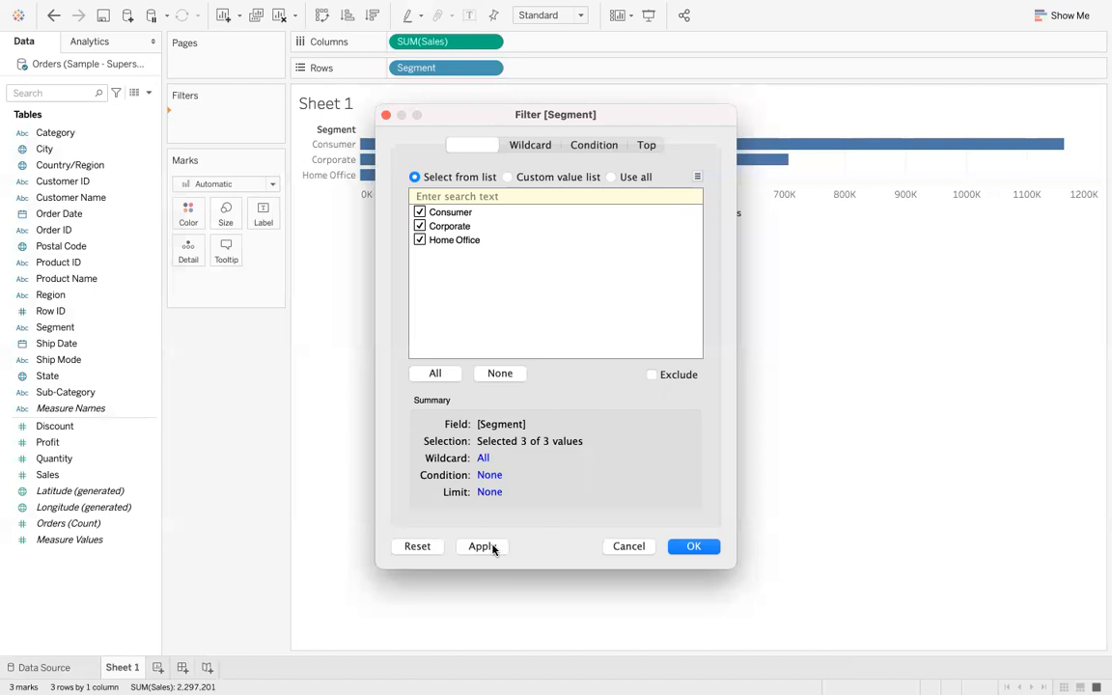
left_click(419, 226)
left_click(481, 547)
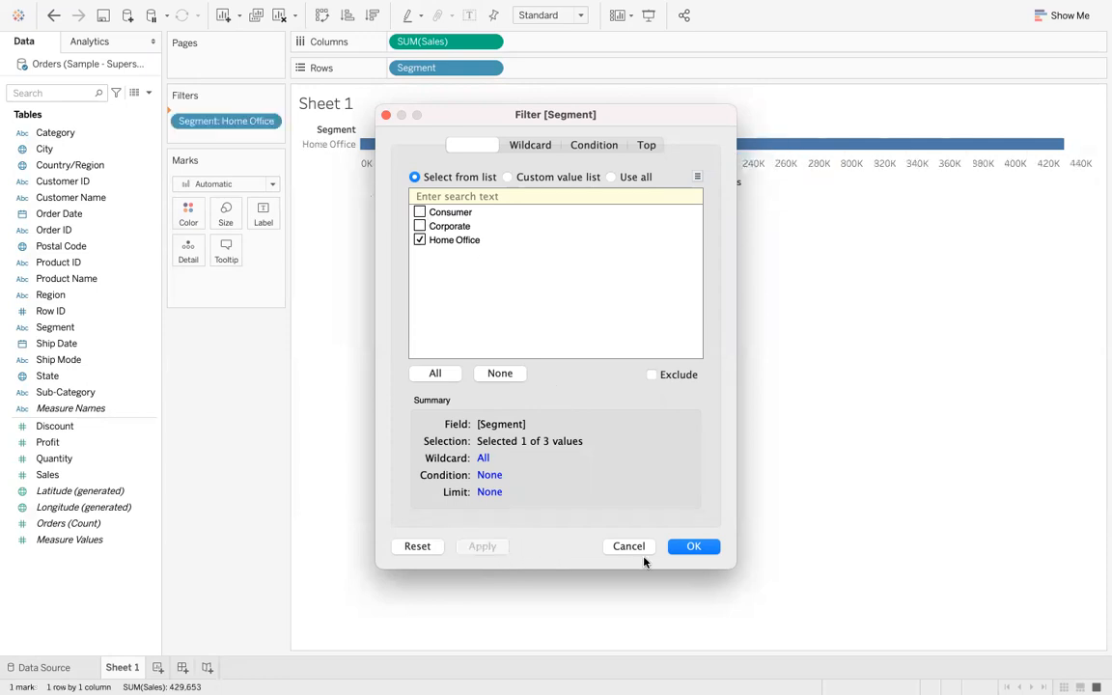
left_click(691, 547)
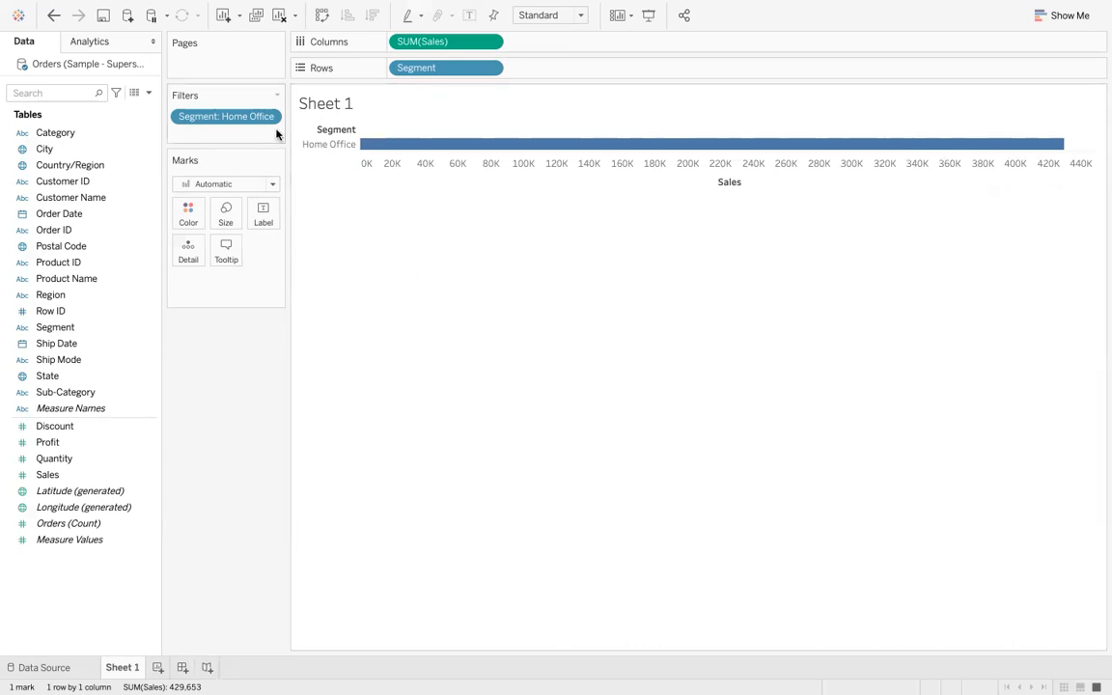
- Remove the Segment filter from the view and add a Region filter with all values selected
left_click_drag(246, 120, 249, 348)
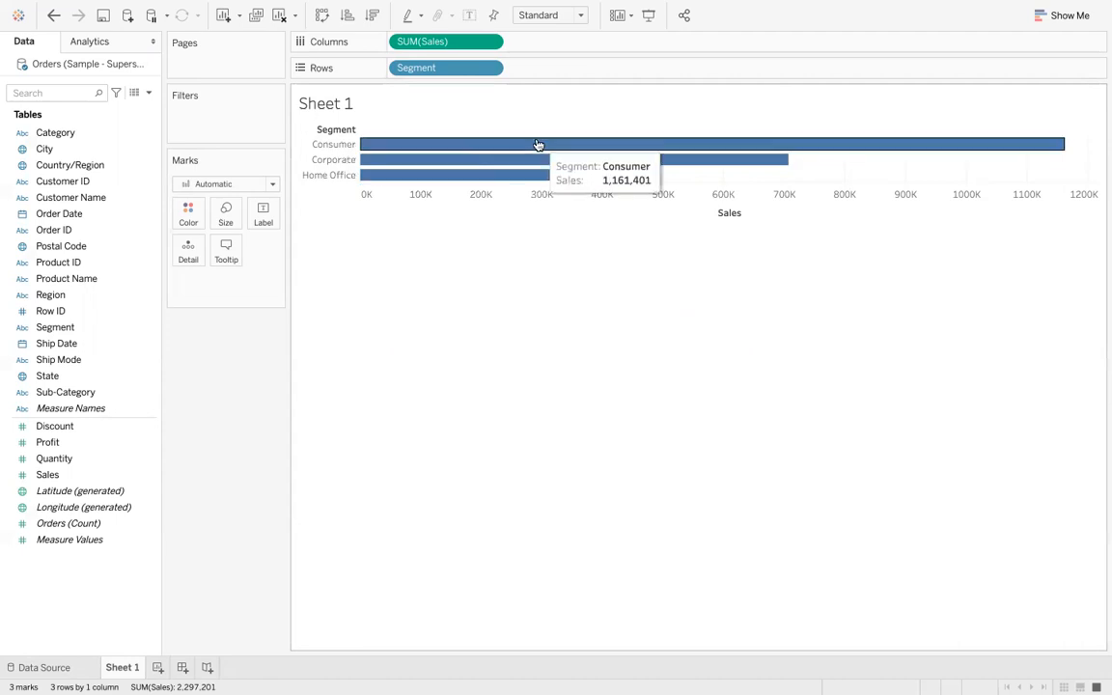
left_click(86, 298)
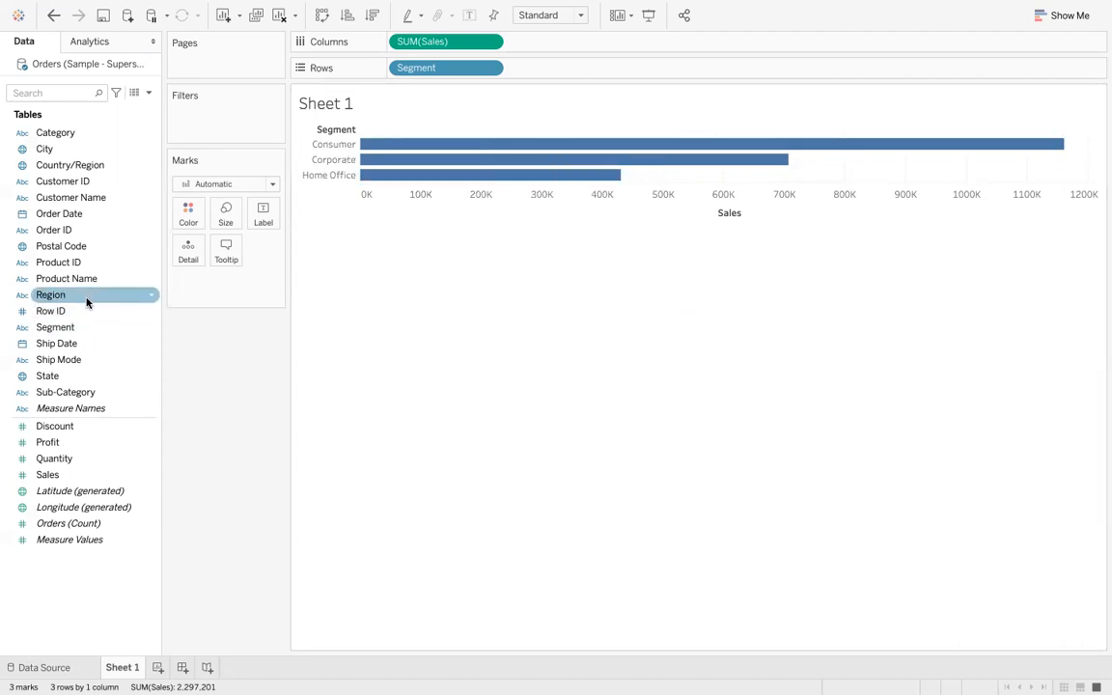
left_click_drag(86, 302, 225, 124)
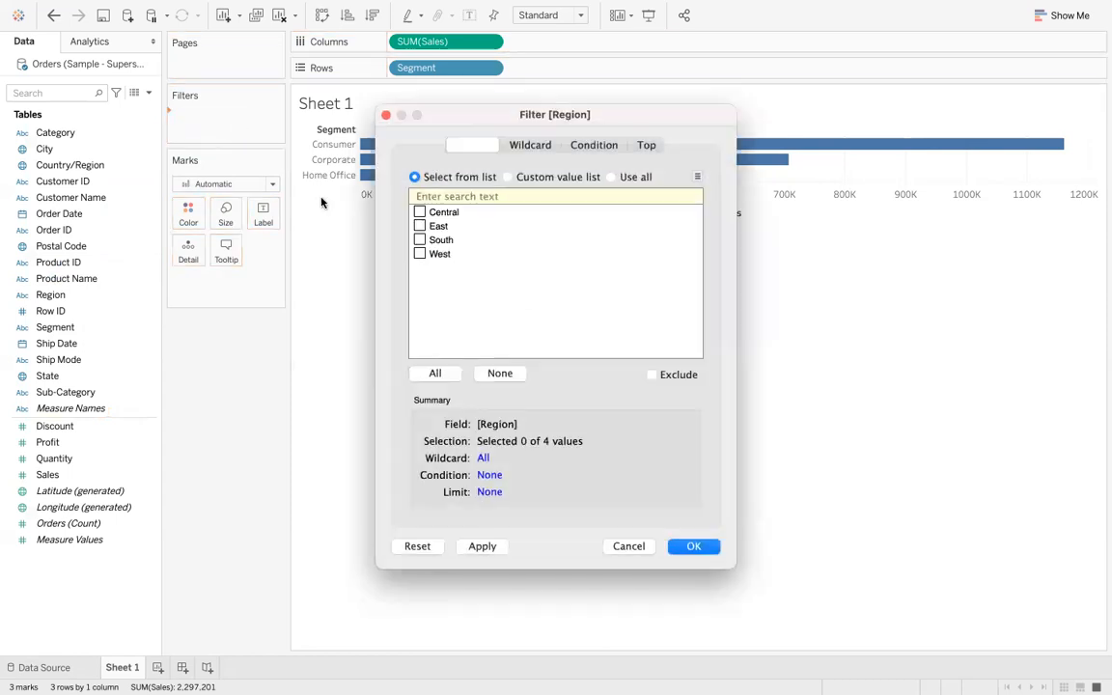
left_click(435, 374)
left_click(487, 543)
left_click(677, 553)
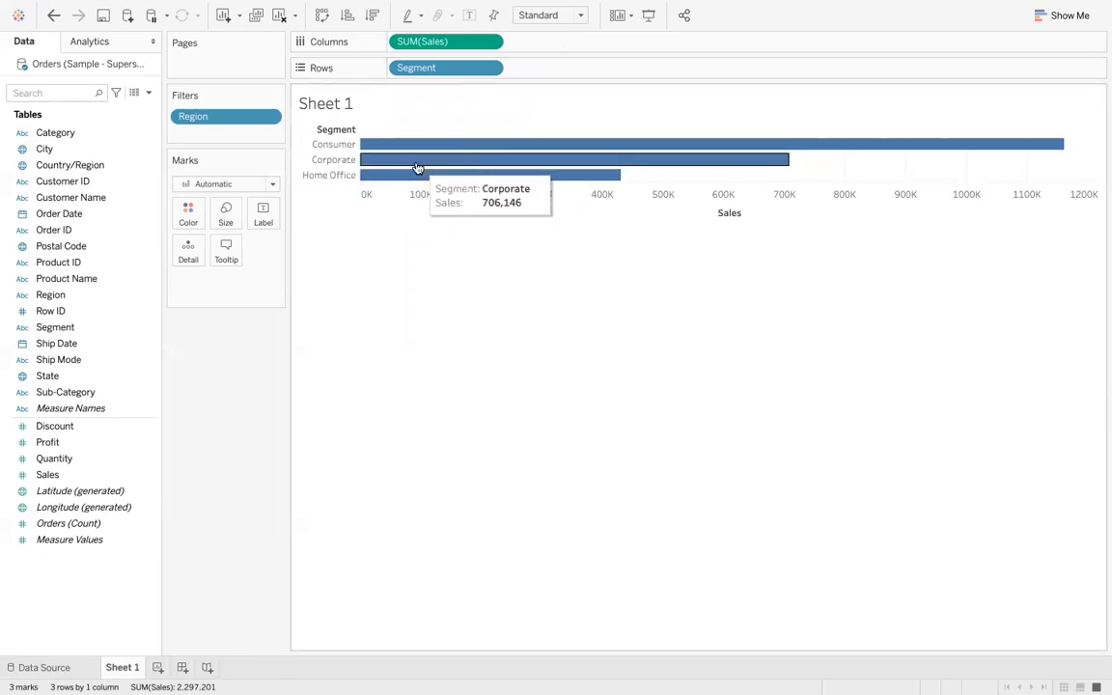
- Show the Region filter card and keep only West in it
right_click(247, 119)
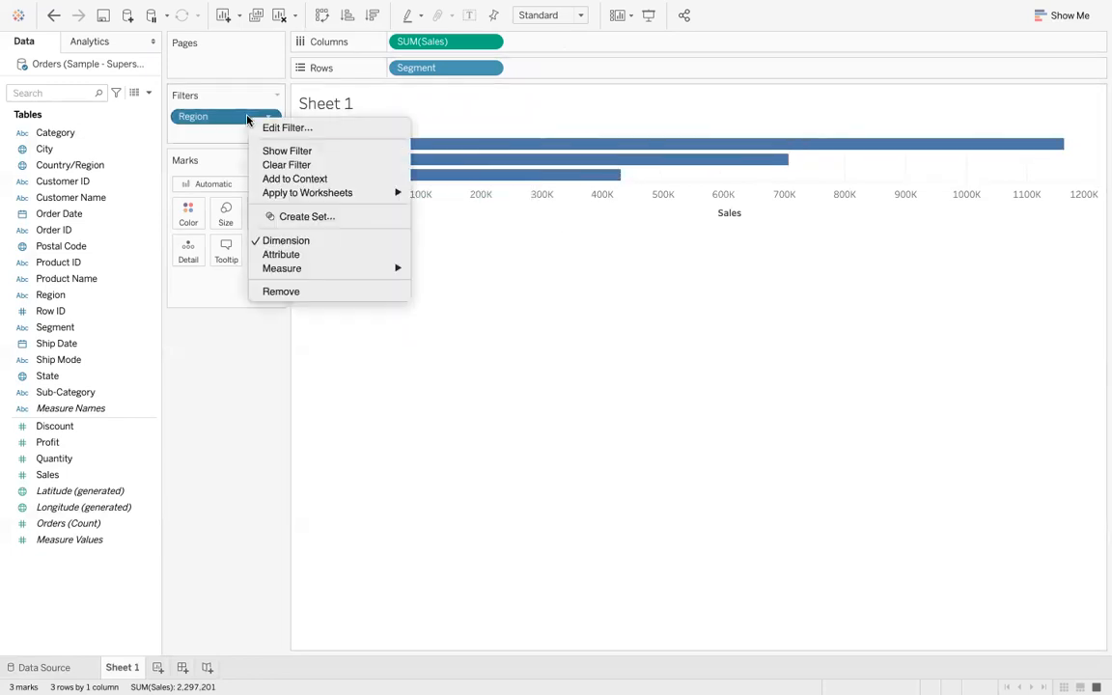
left_click(264, 153)
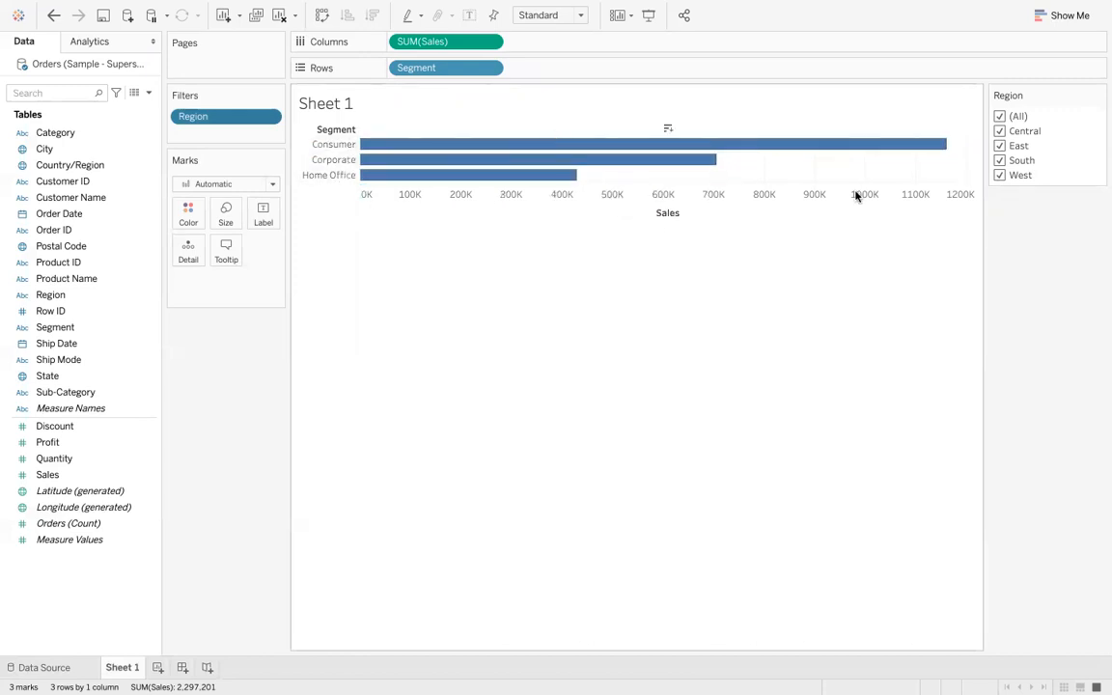
left_click(998, 146)
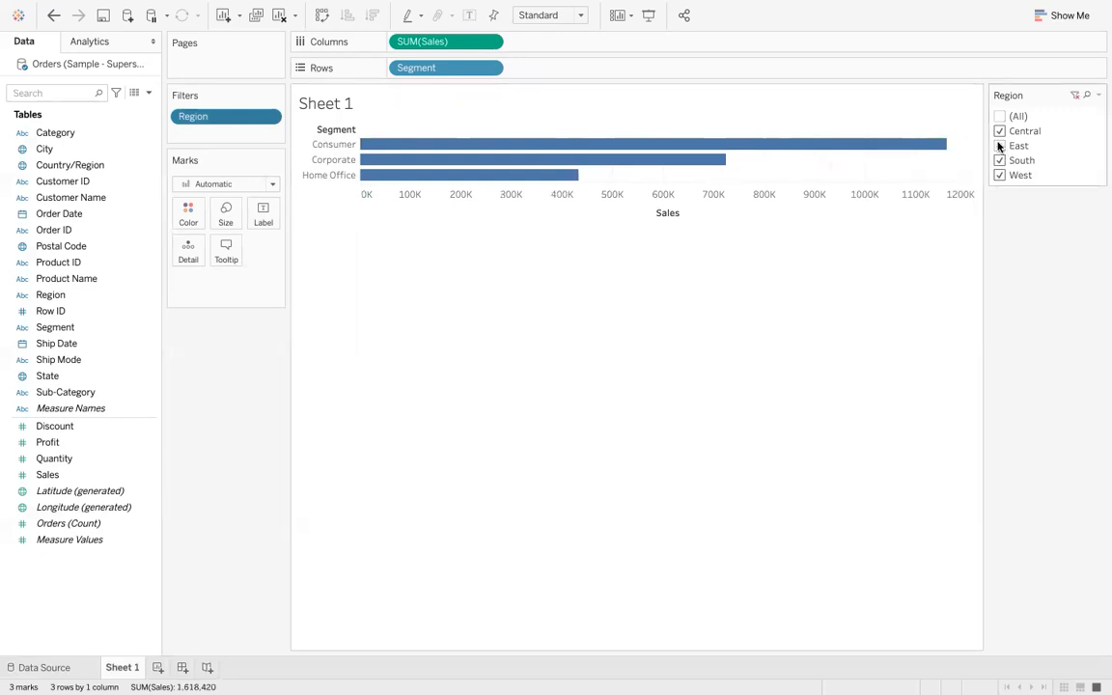
left_click(999, 131)
left_click(998, 161)
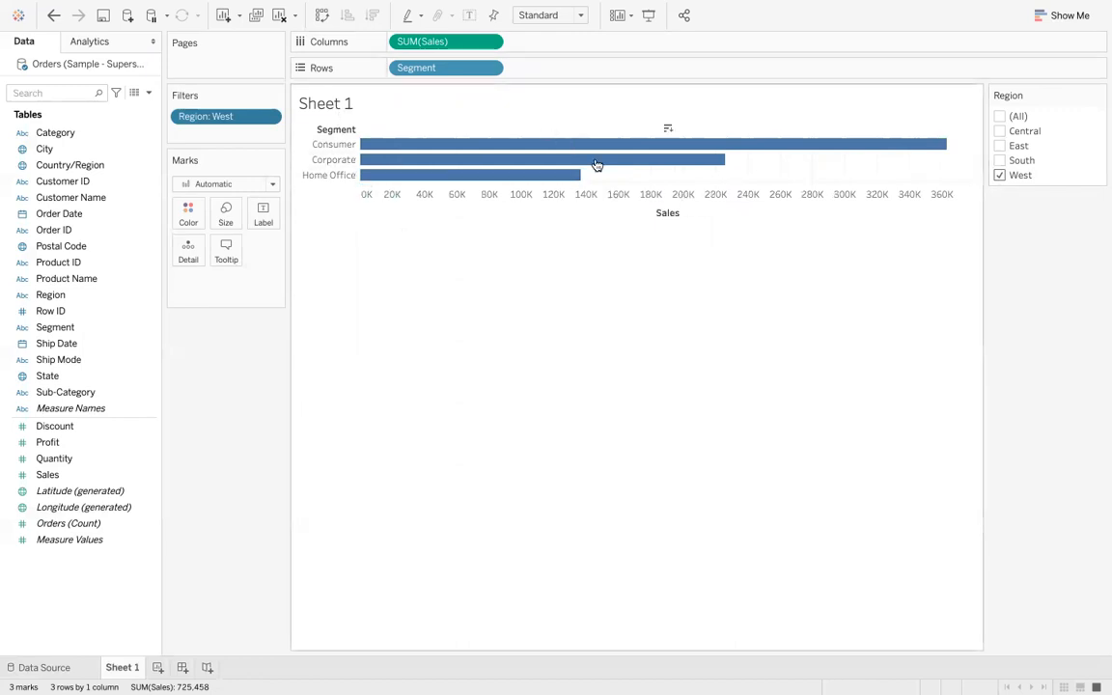
- Hide the Region filter card
mouse_move(601, 170)
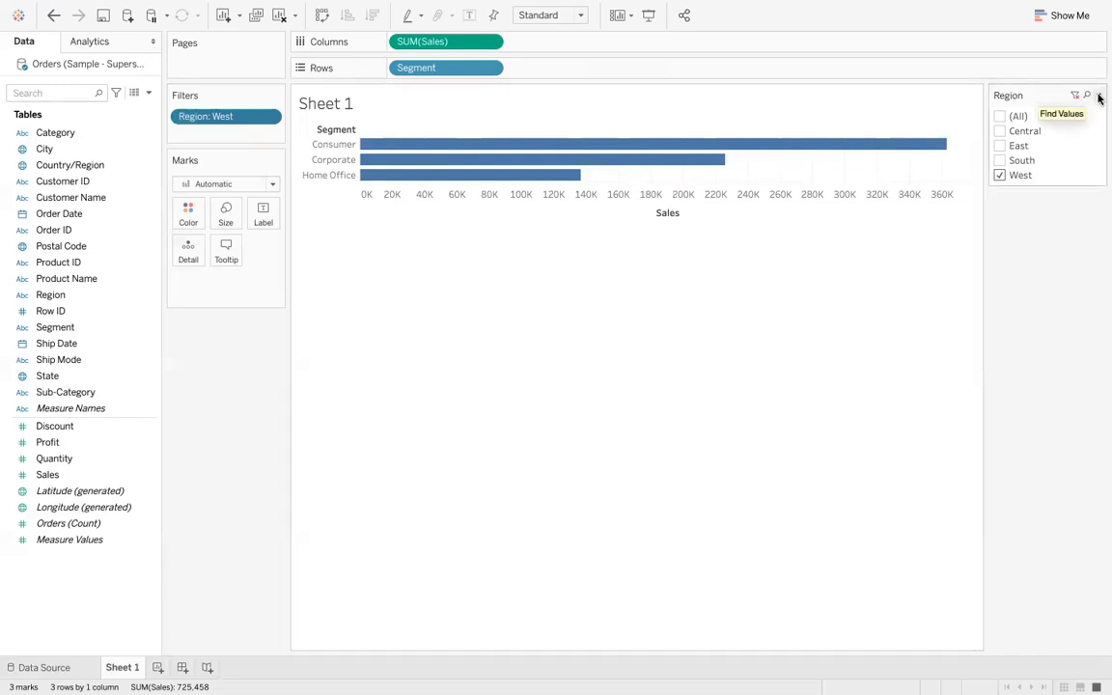
left_click(1098, 97)
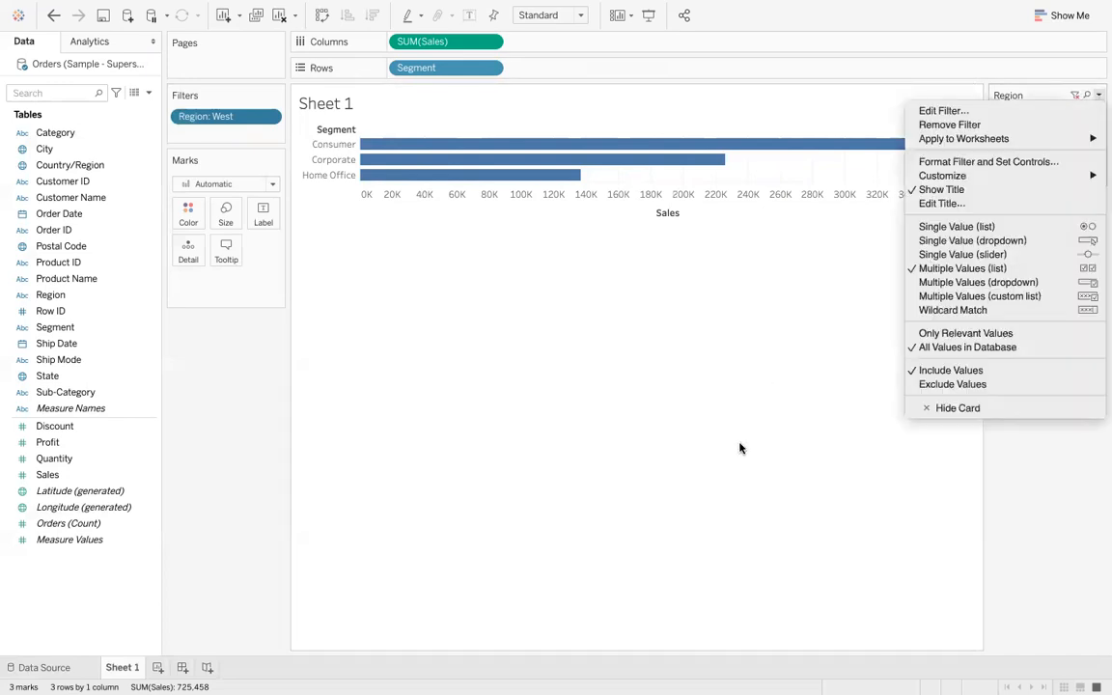
left_click(960, 409)
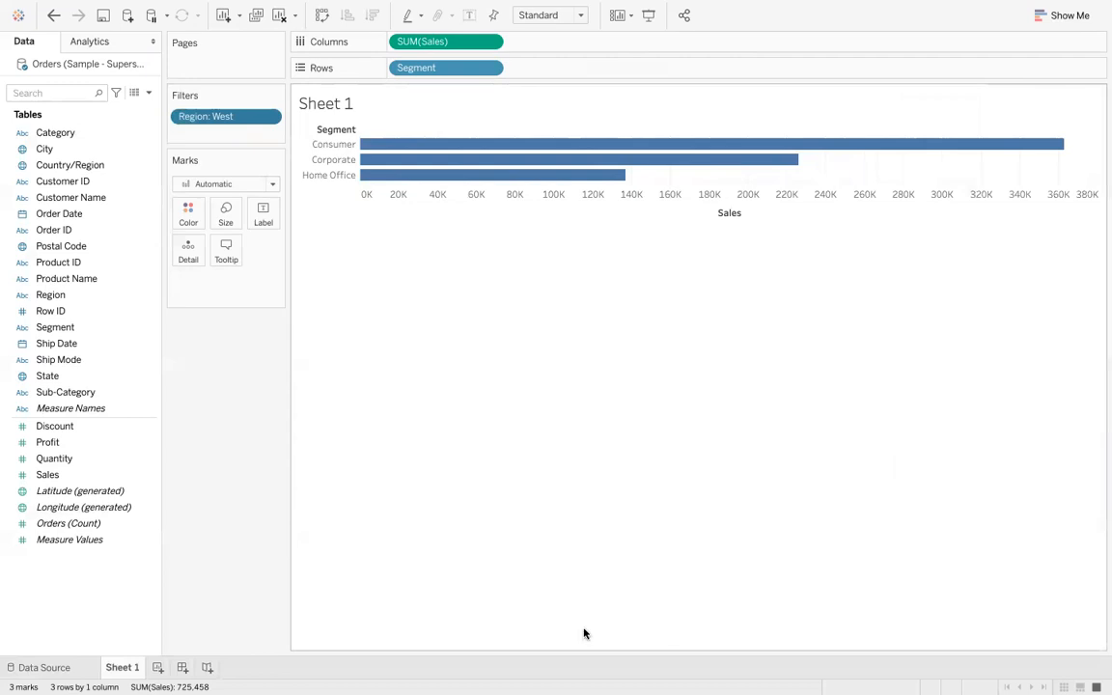
mouse_move(726, 664)
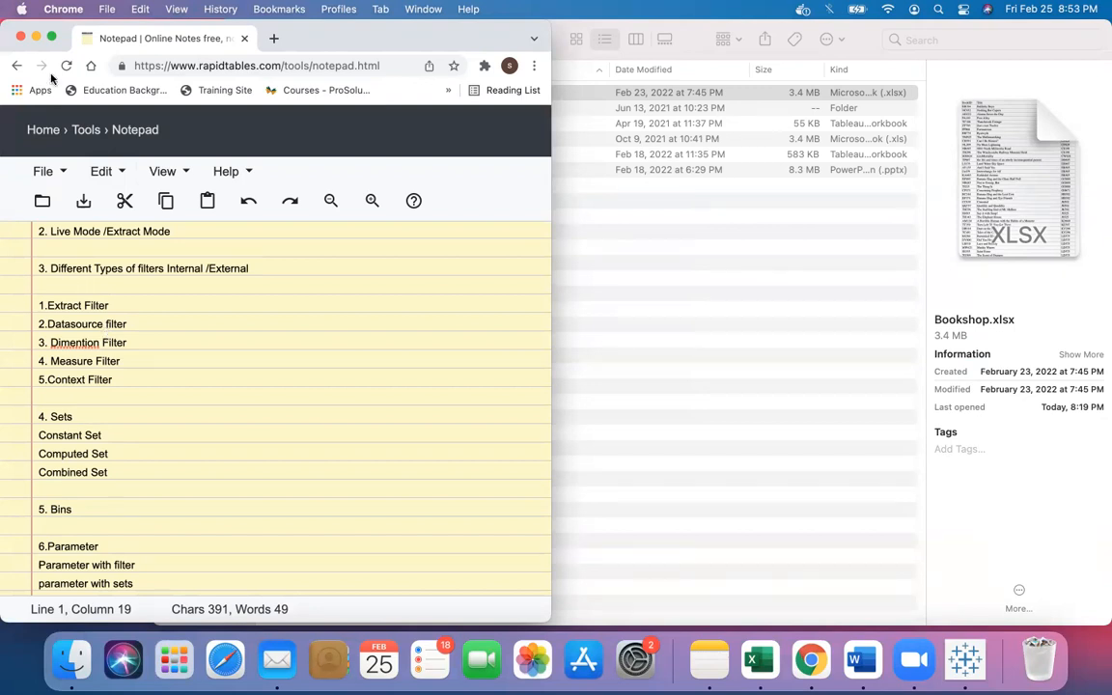
- Return to Tableau and add a data source filter on Region keeping only Central
left_click(36, 37)
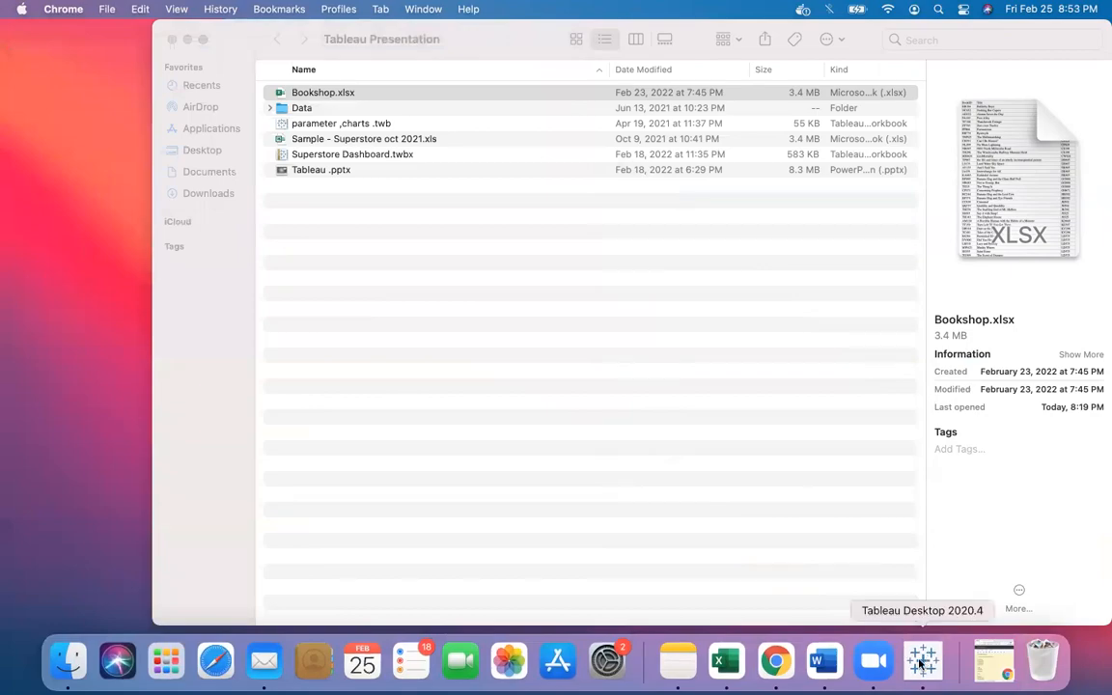
left_click(922, 660)
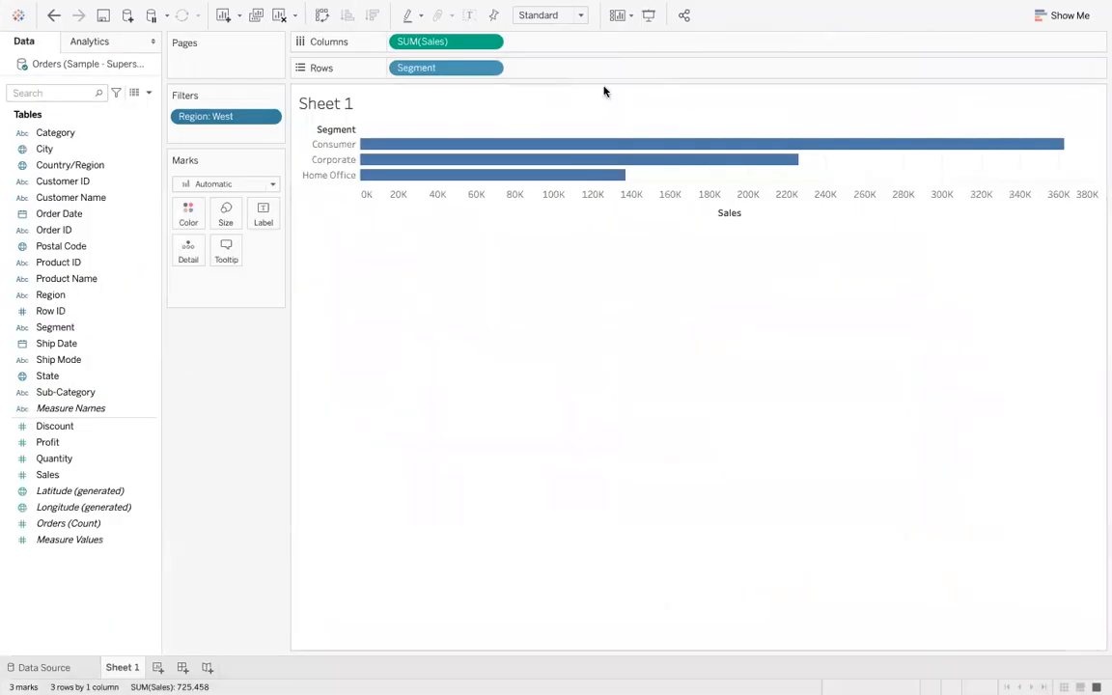
left_click(44, 666)
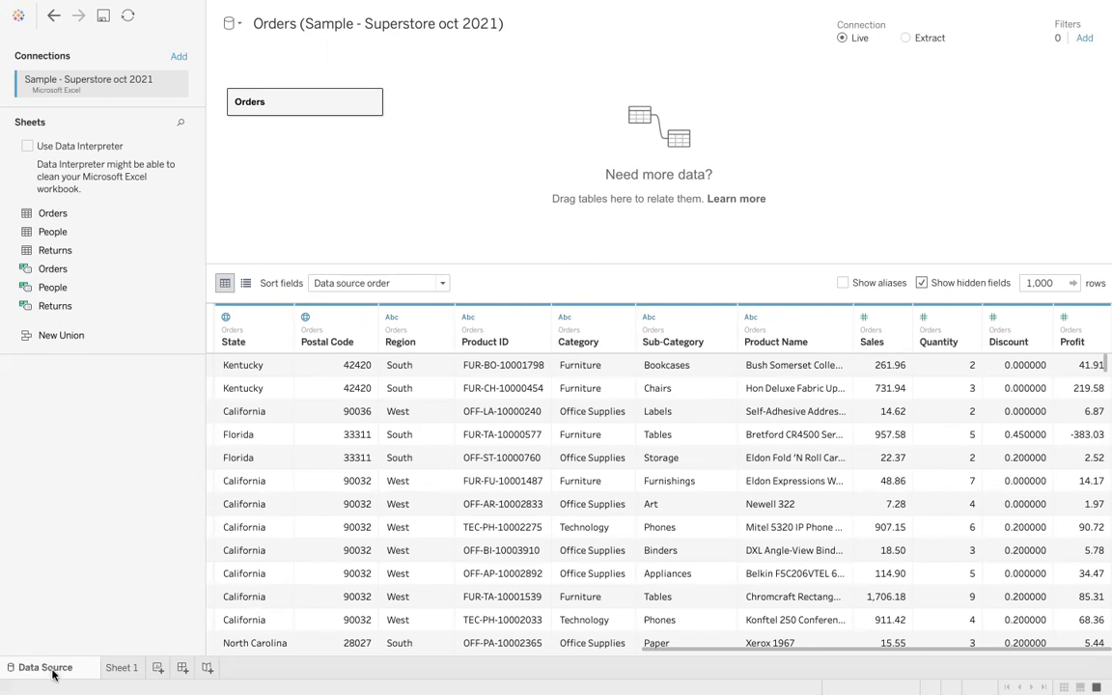
left_click(1084, 40)
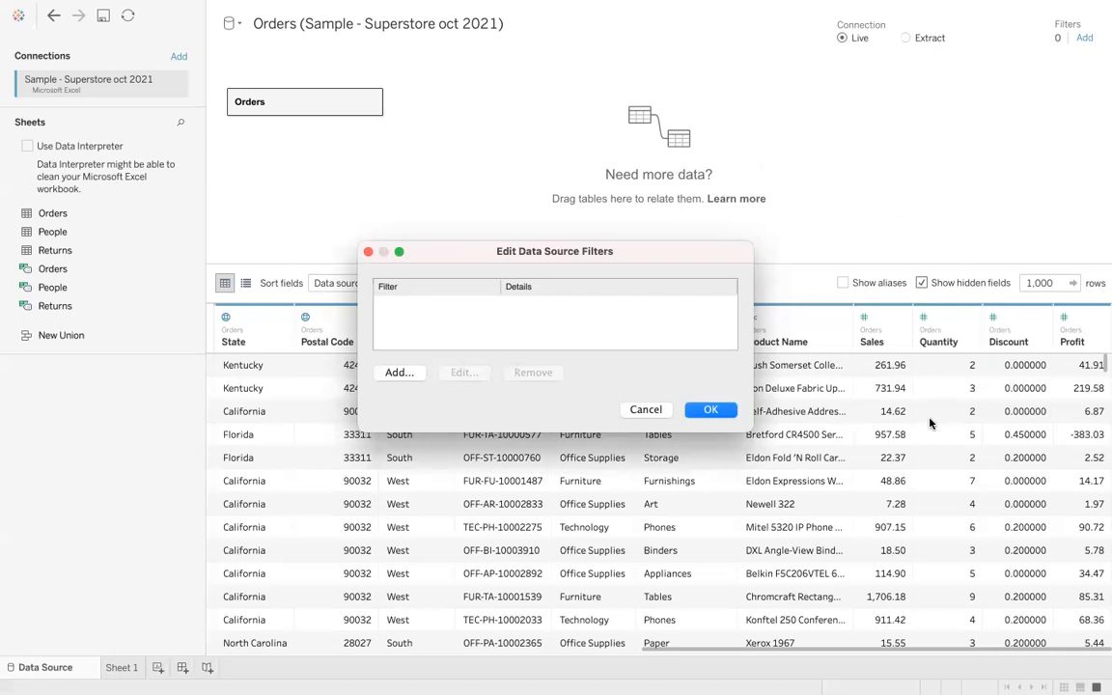
left_click(395, 373)
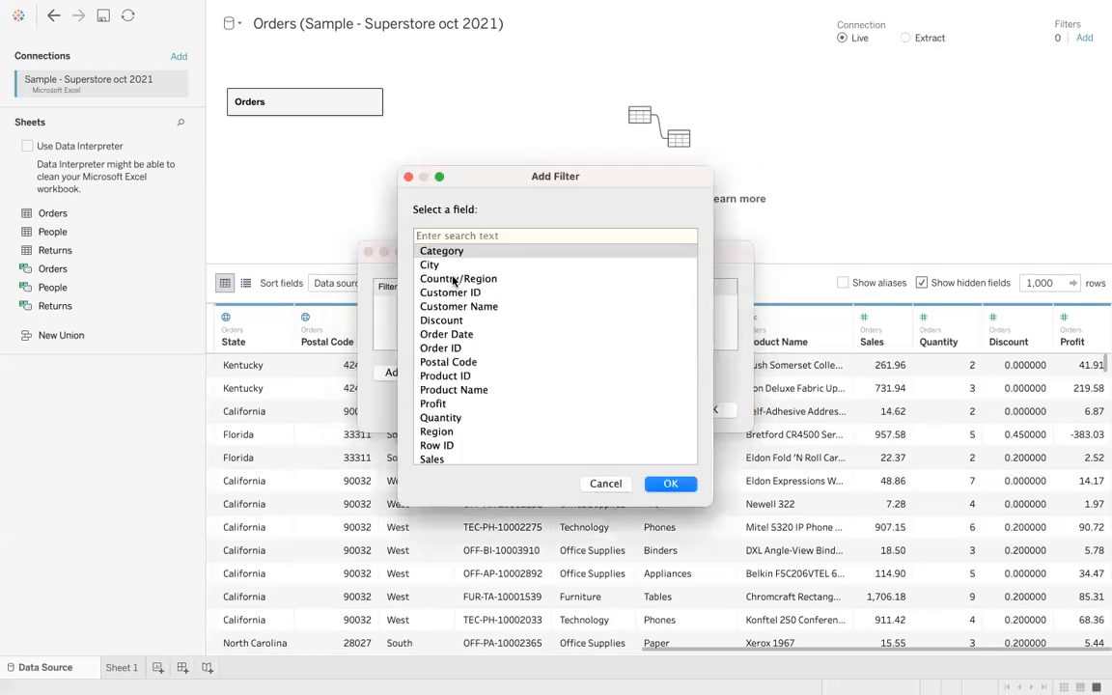
left_click(440, 431)
left_click(675, 483)
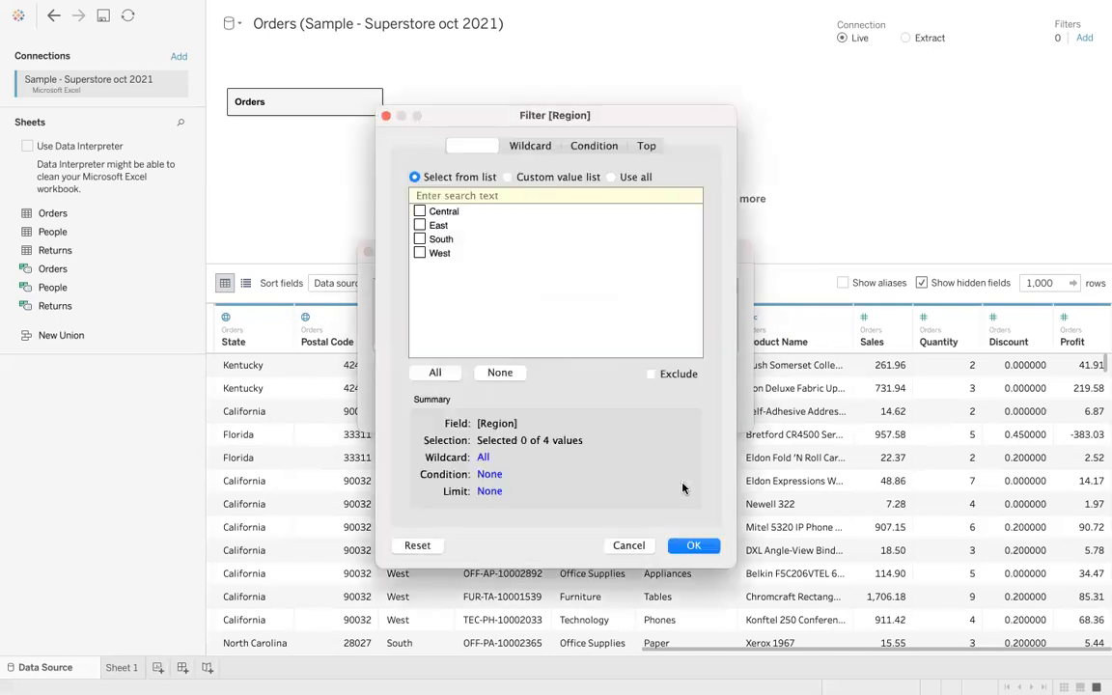
left_click(419, 212)
left_click(695, 547)
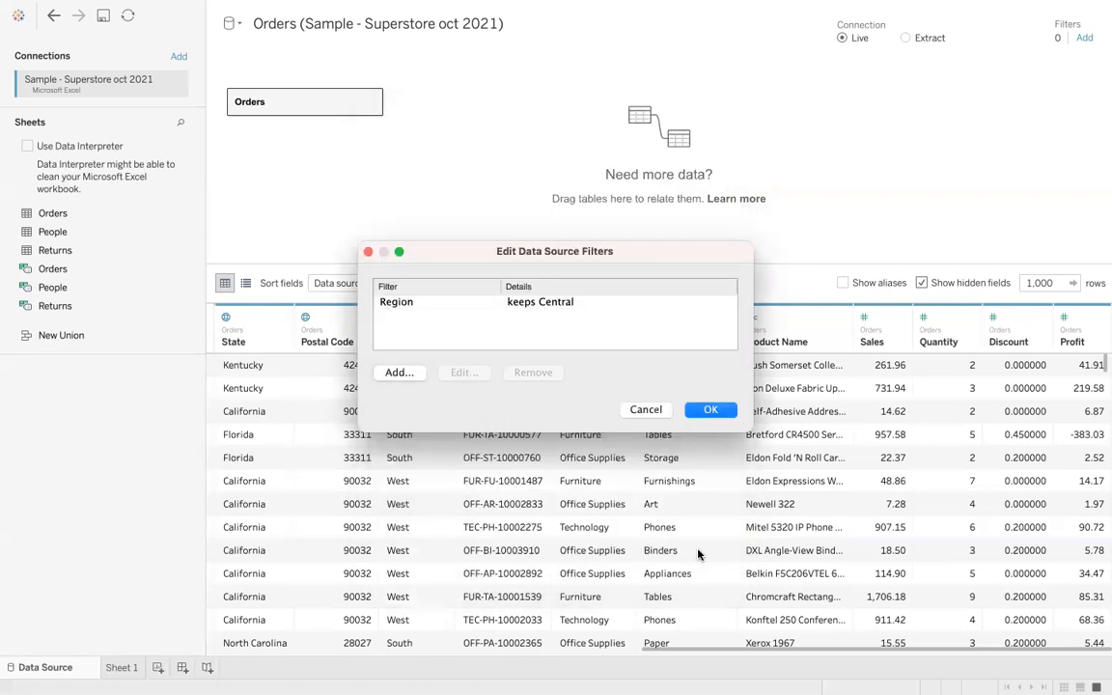
left_click(711, 410)
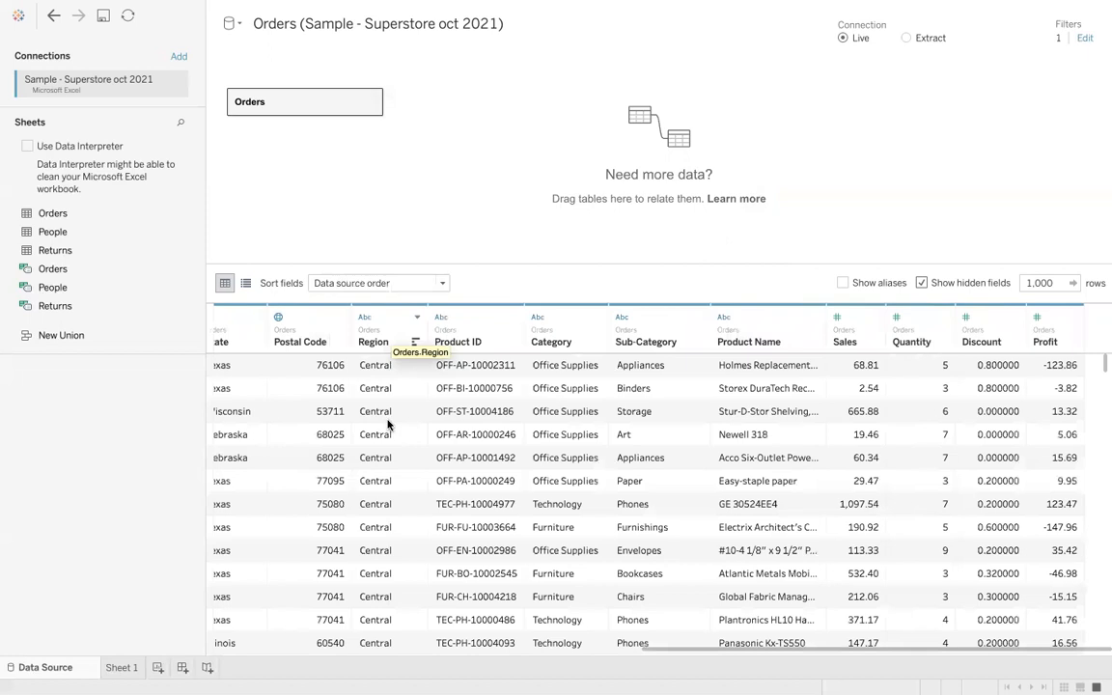
- Clear Sheet 1 and place Region on Rows
scroll(382, 584, "down", 3)
scroll(381, 589, "left", 2)
scroll(381, 592, "down", 2)
scroll(381, 592, "up", 1)
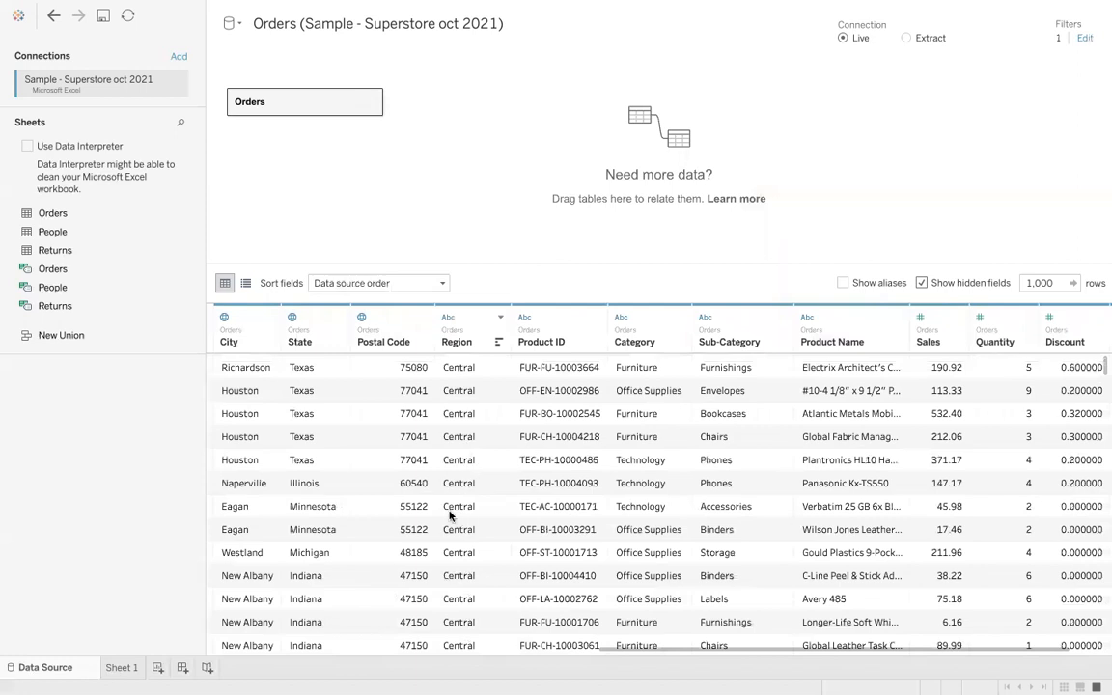
left_click(120, 667)
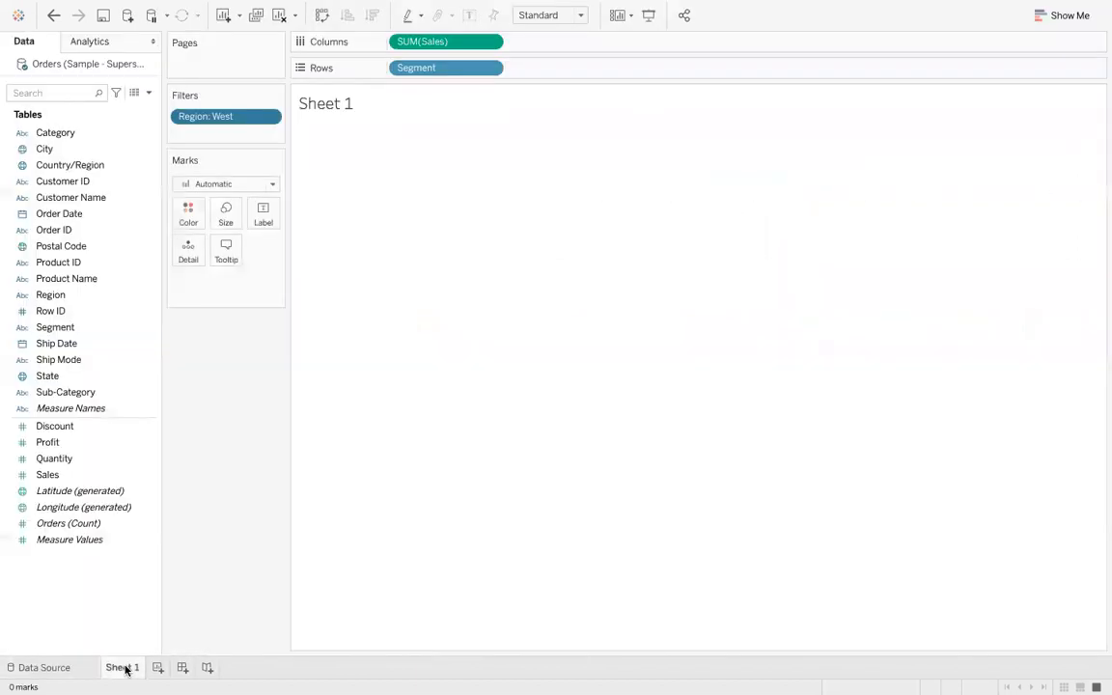
left_click(279, 15)
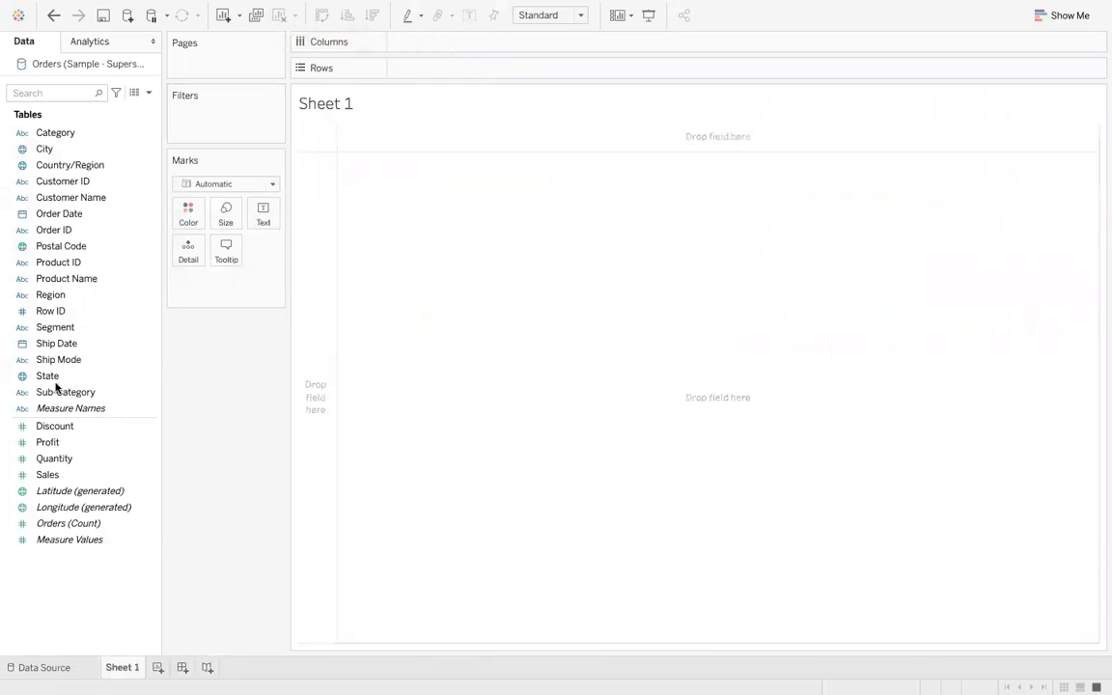
left_click_drag(60, 296, 491, 75)
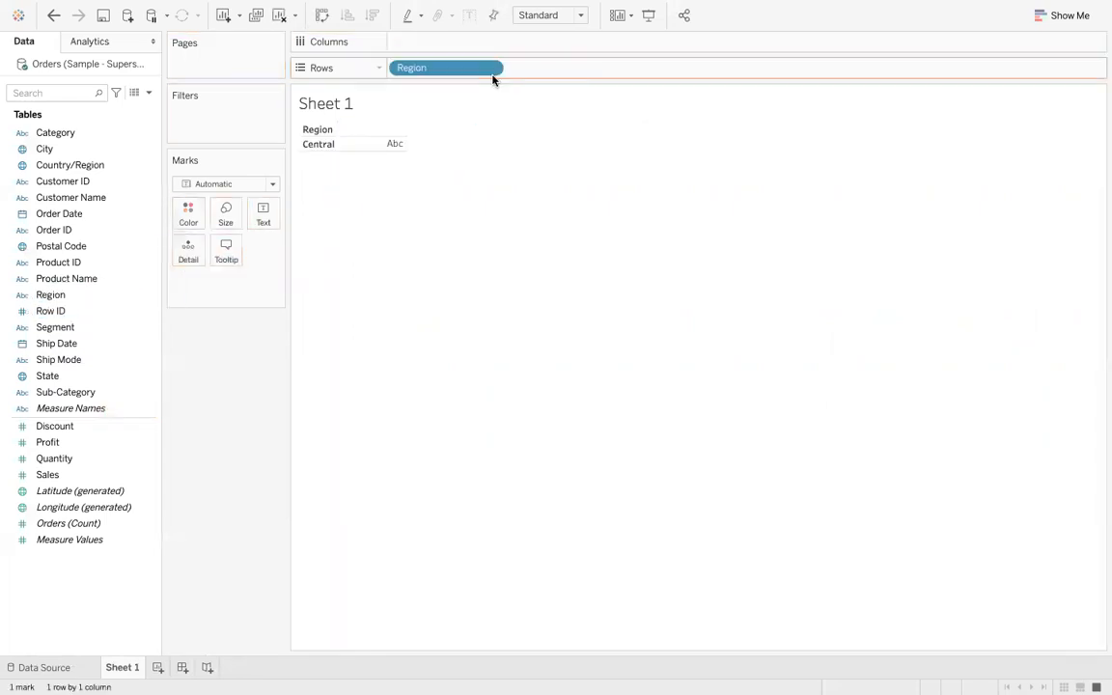
left_click(334, 146)
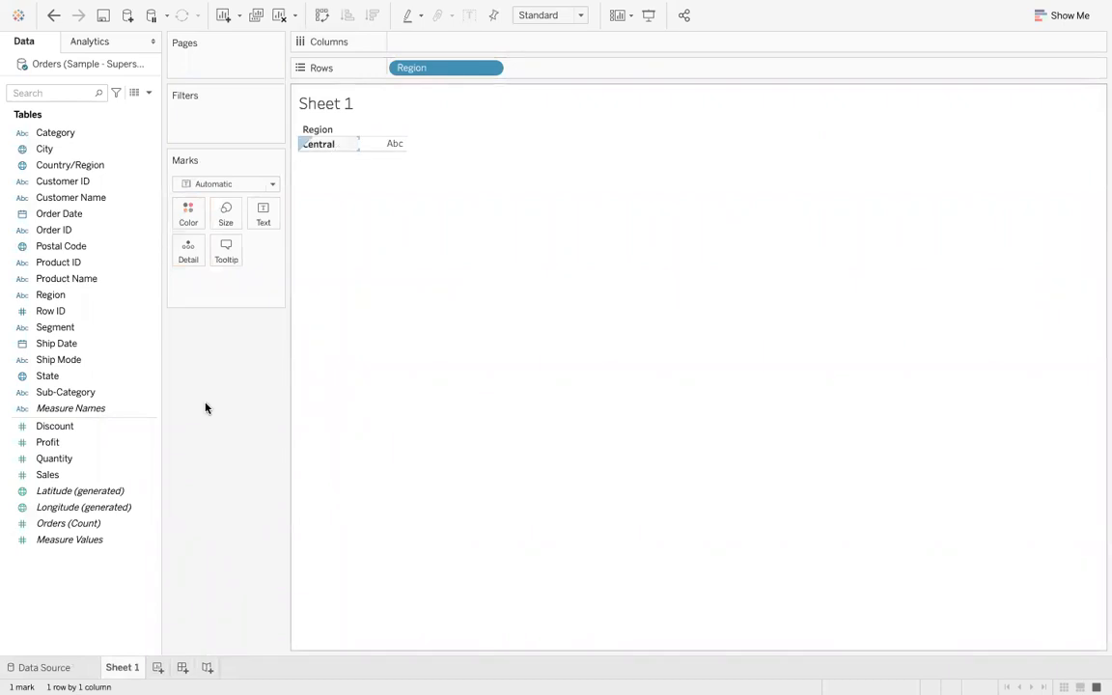
left_click(43, 666)
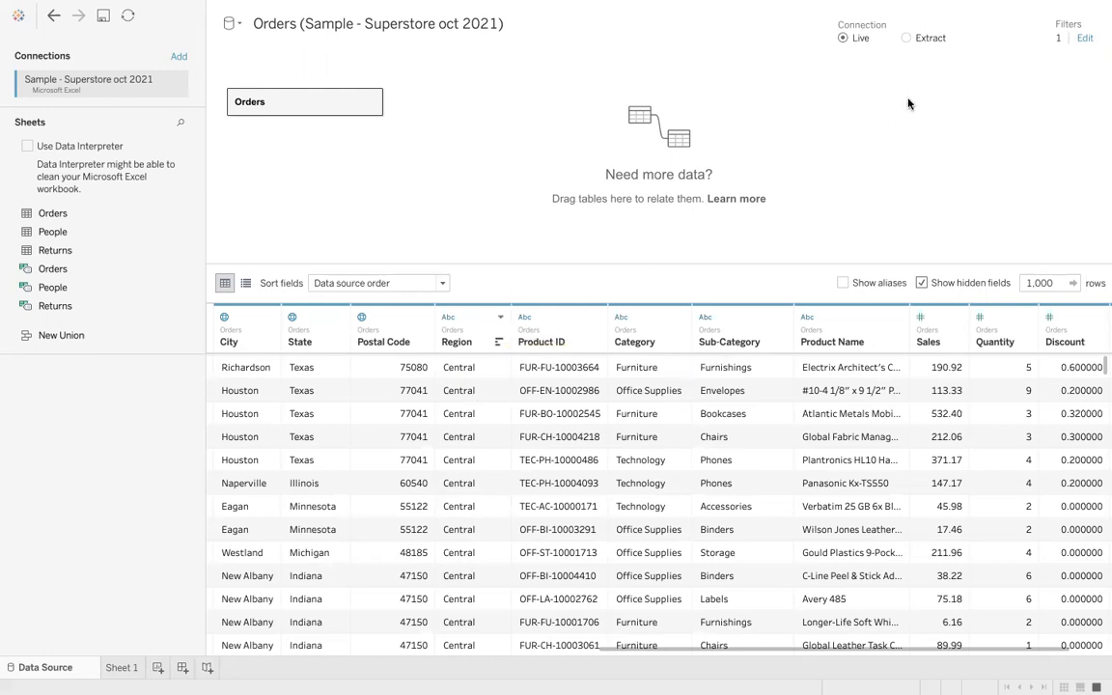
left_click(853, 344)
left_click(119, 668)
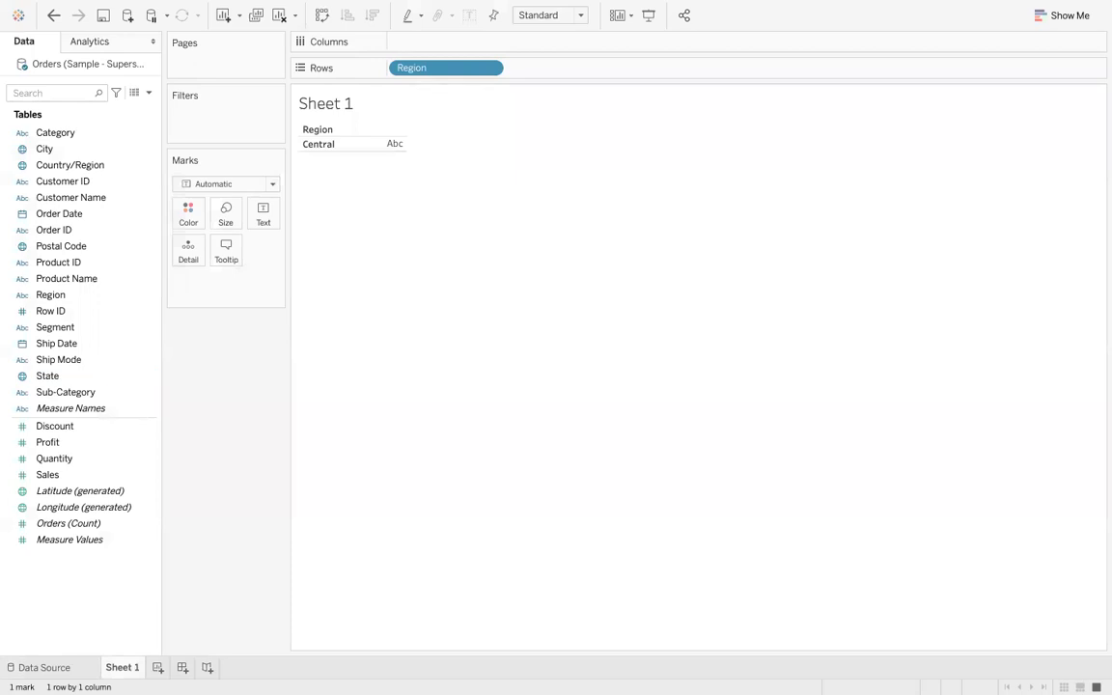
left_click(75, 667)
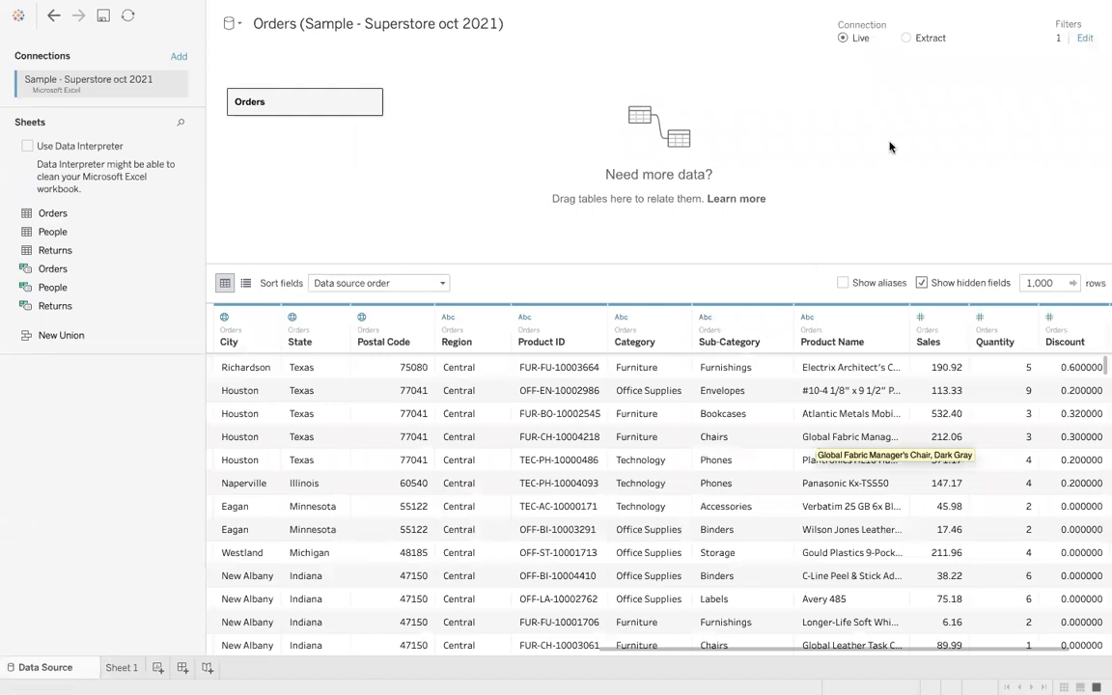
- Switch the connection to Extract and remove the Region filter from the extract settings
left_click(905, 39)
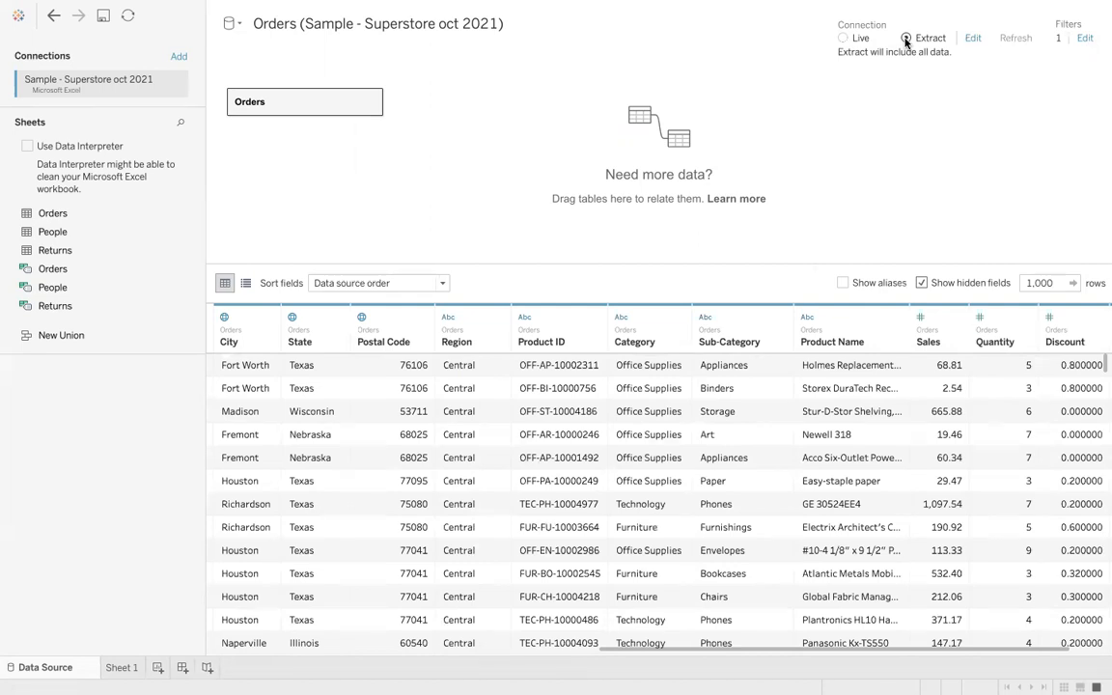
left_click(971, 38)
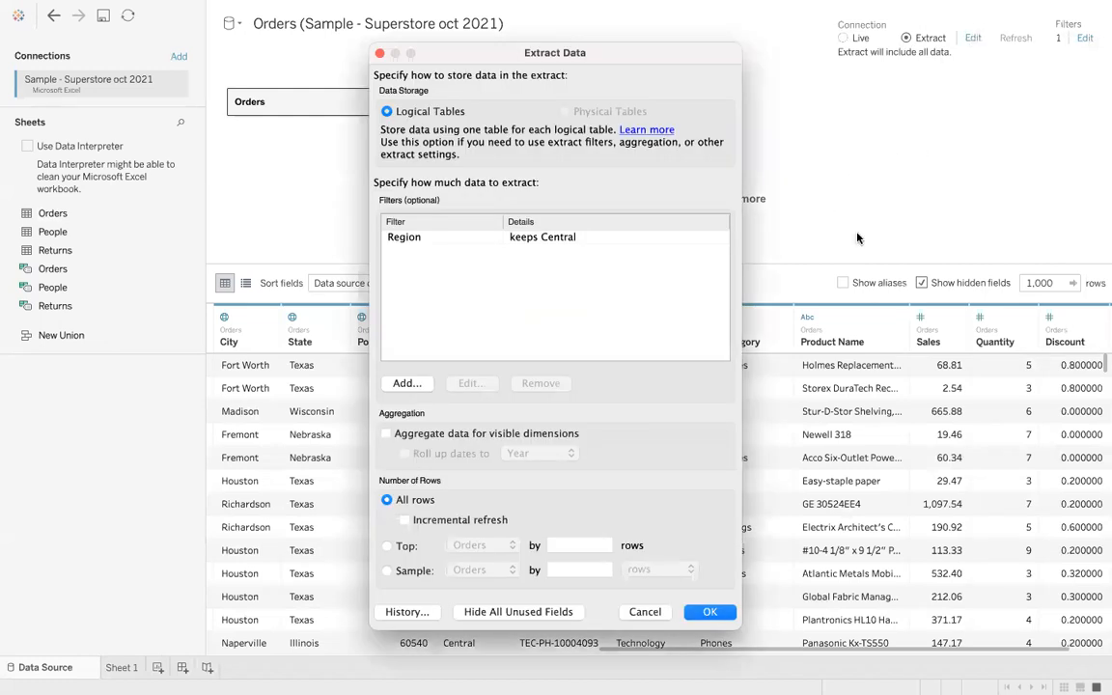
left_click(469, 242)
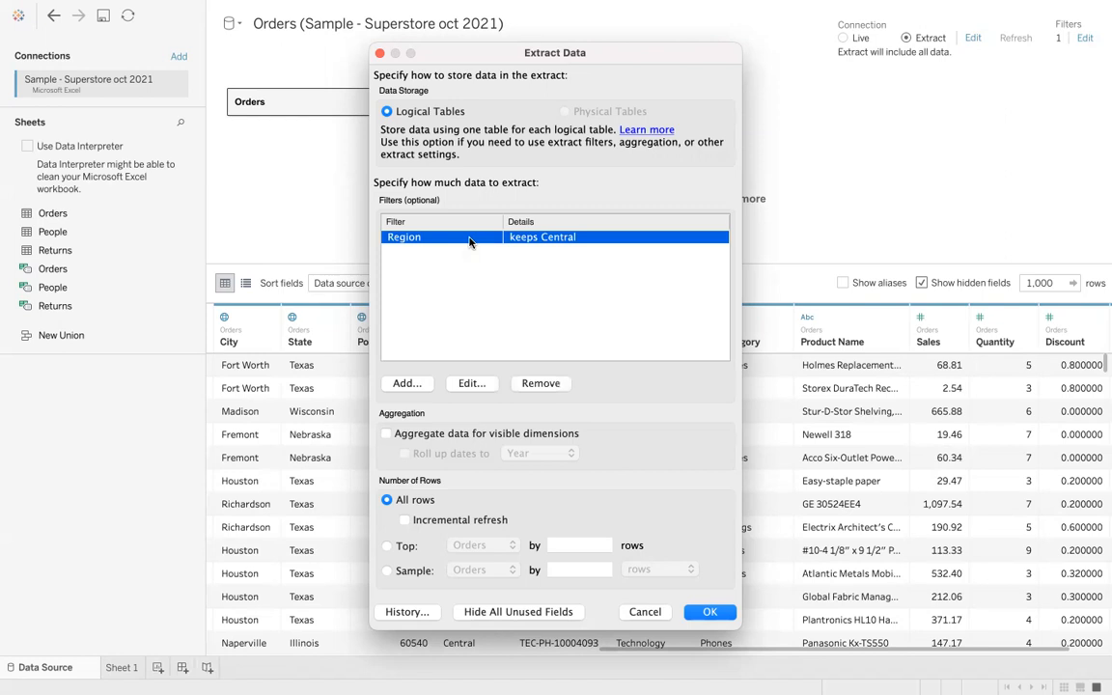
left_click(538, 384)
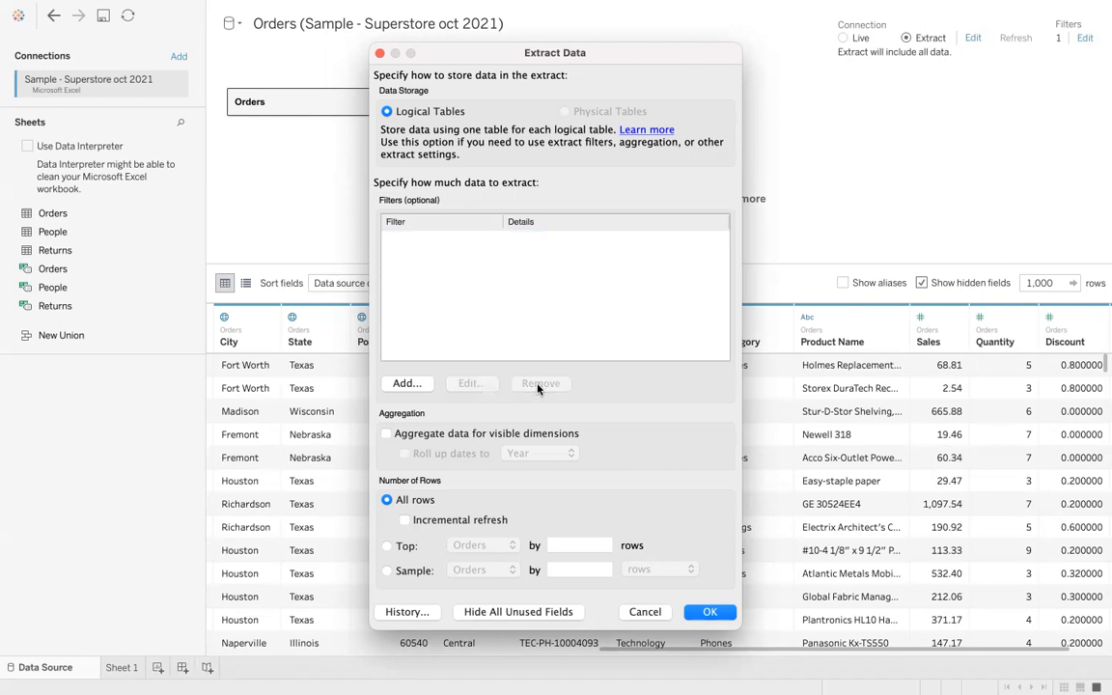
- Add an extract filter on Category selecting Technology, then confirm the extract settings
left_click(405, 383)
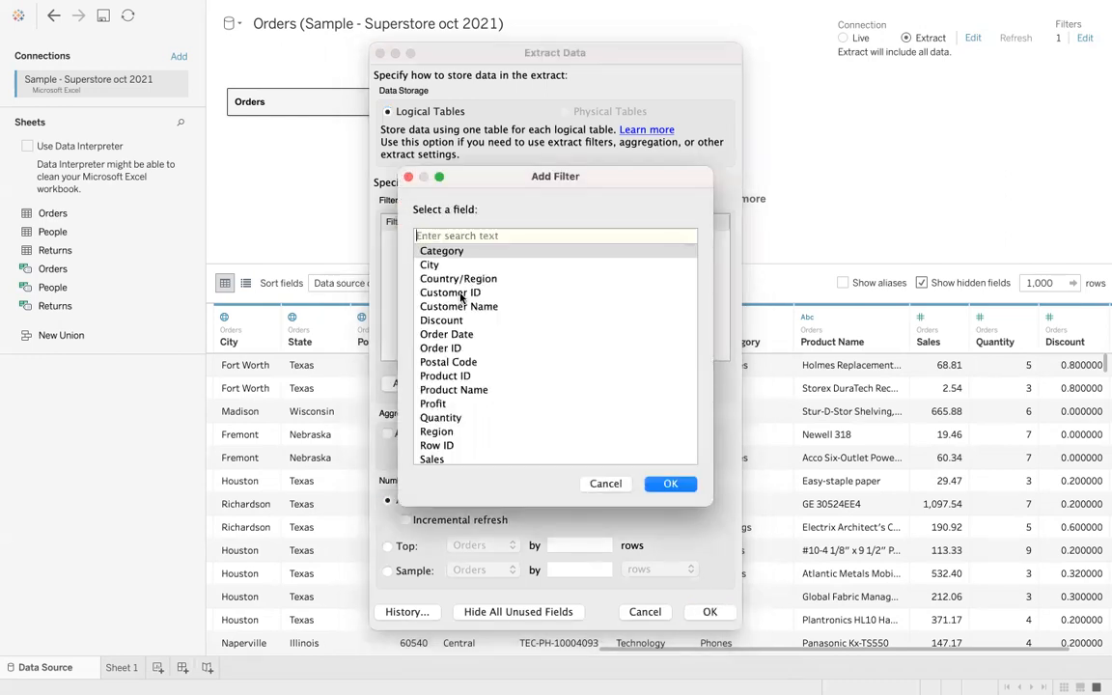
double_click(449, 254)
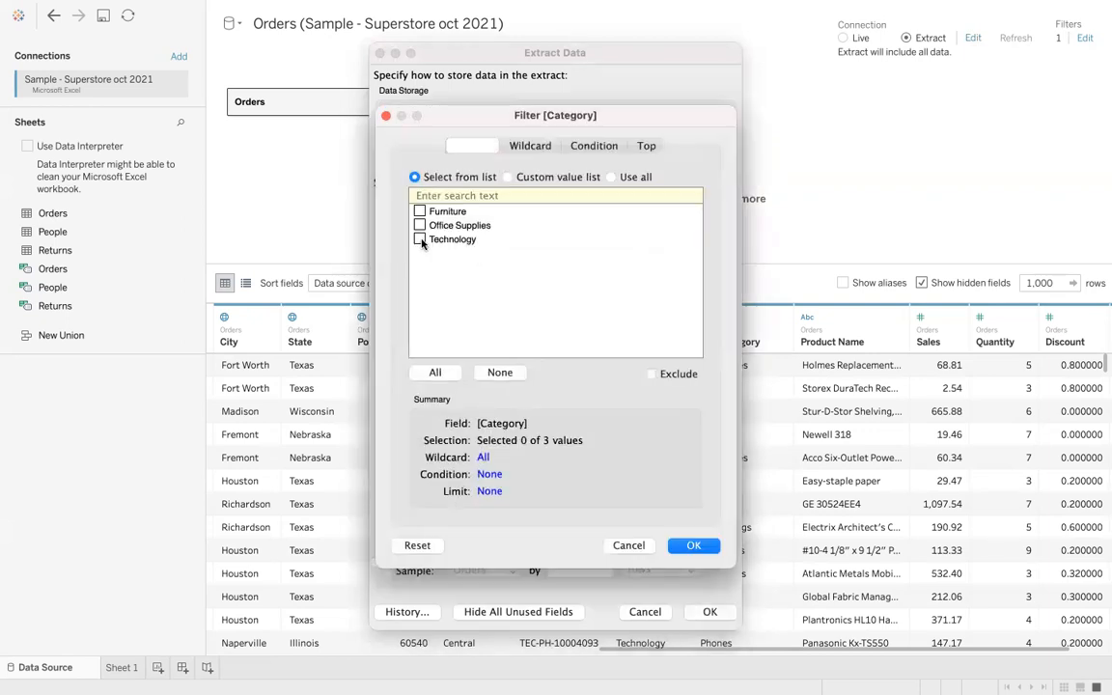
left_click(420, 240)
left_click(693, 546)
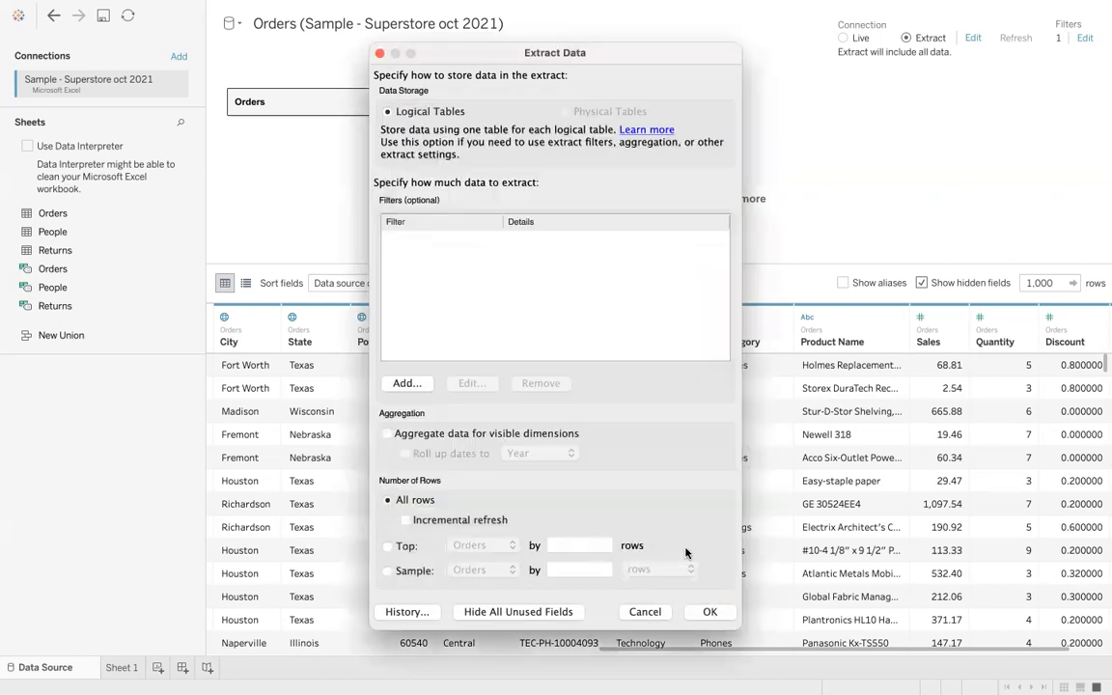
left_click(711, 612)
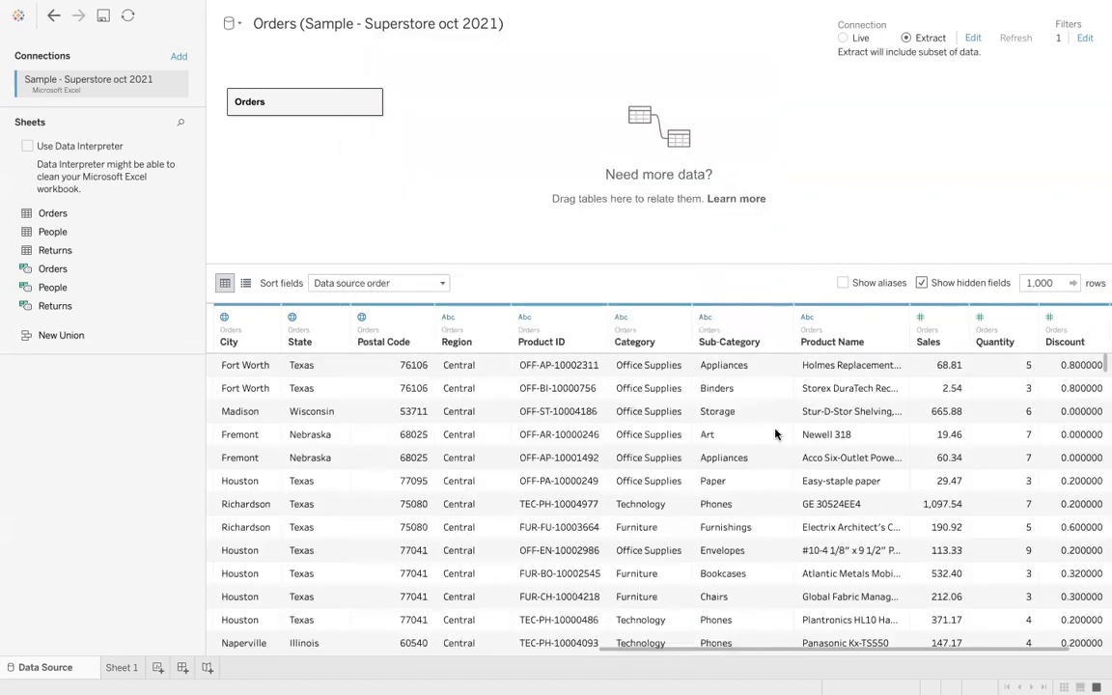
- Go to Sheet 1 and save the extract file in My Tableau Repository under its default name
scroll(868, 501, "right", 2)
scroll(867, 502, "left", 3)
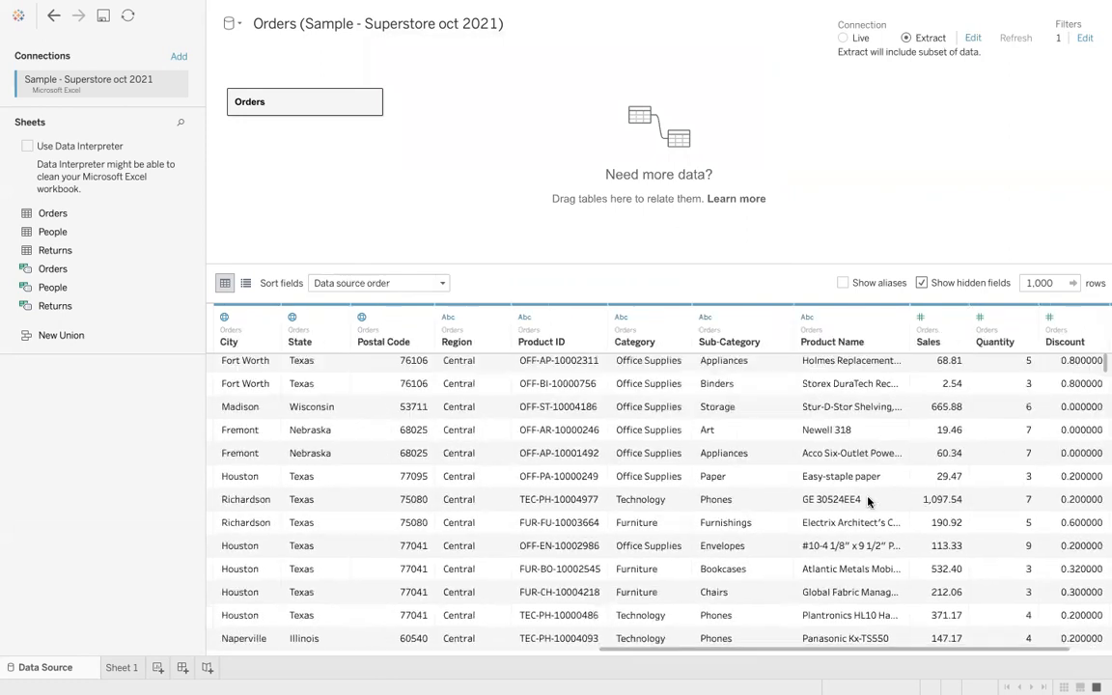
scroll(867, 501, "left", 3)
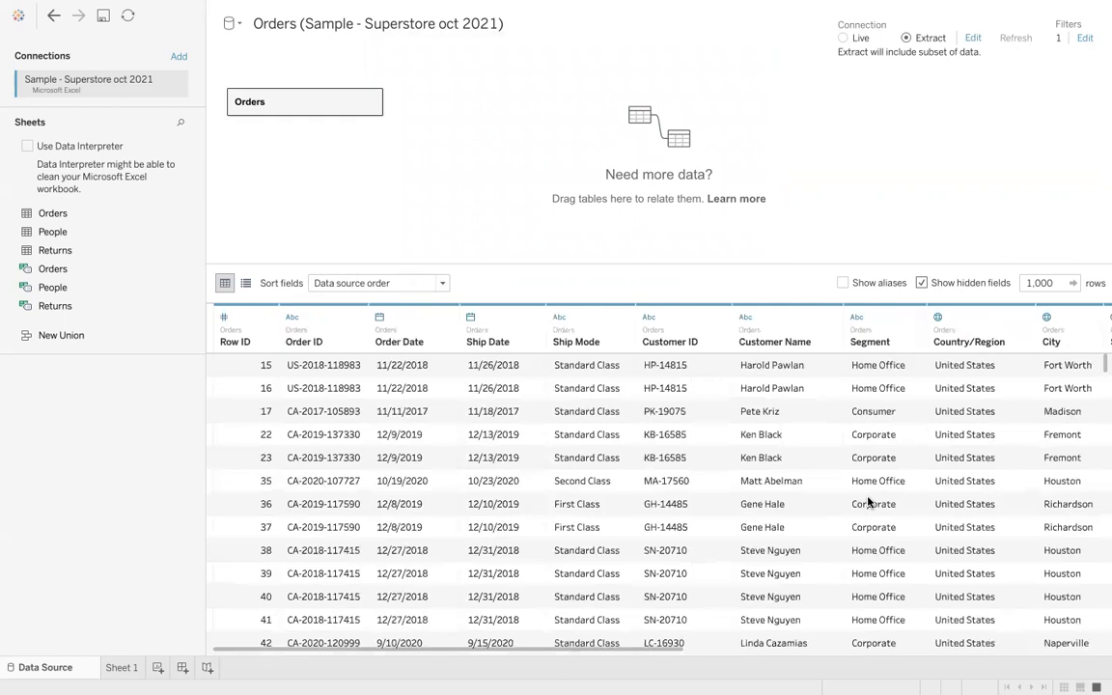
scroll(868, 502, "right", 3)
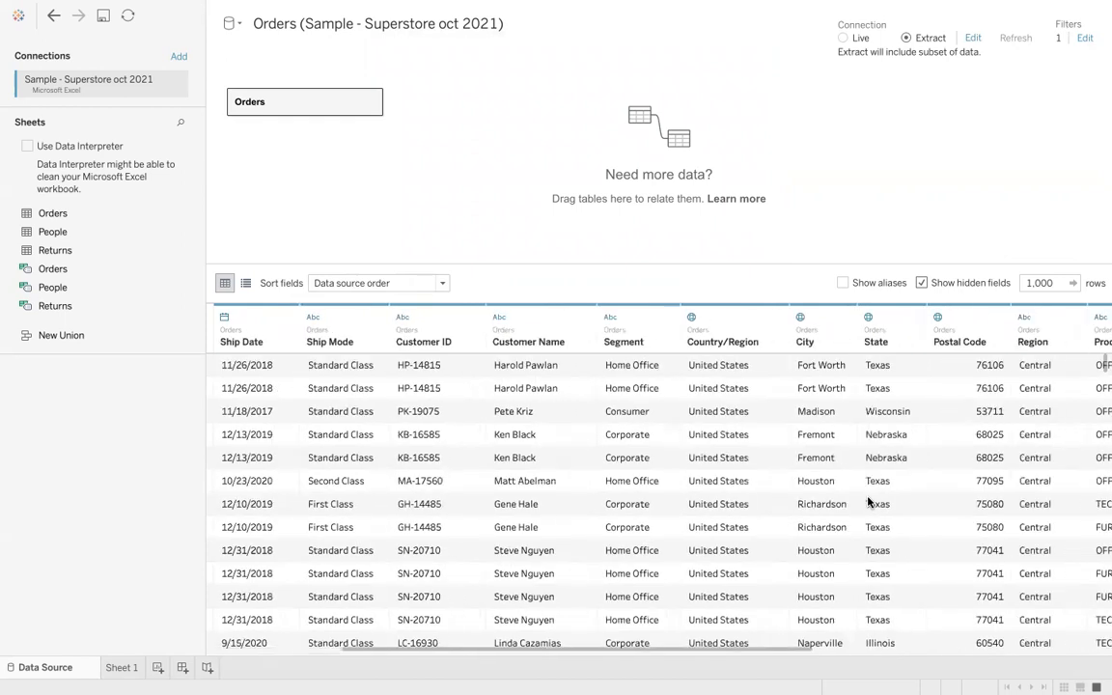
scroll(868, 502, "right", 5)
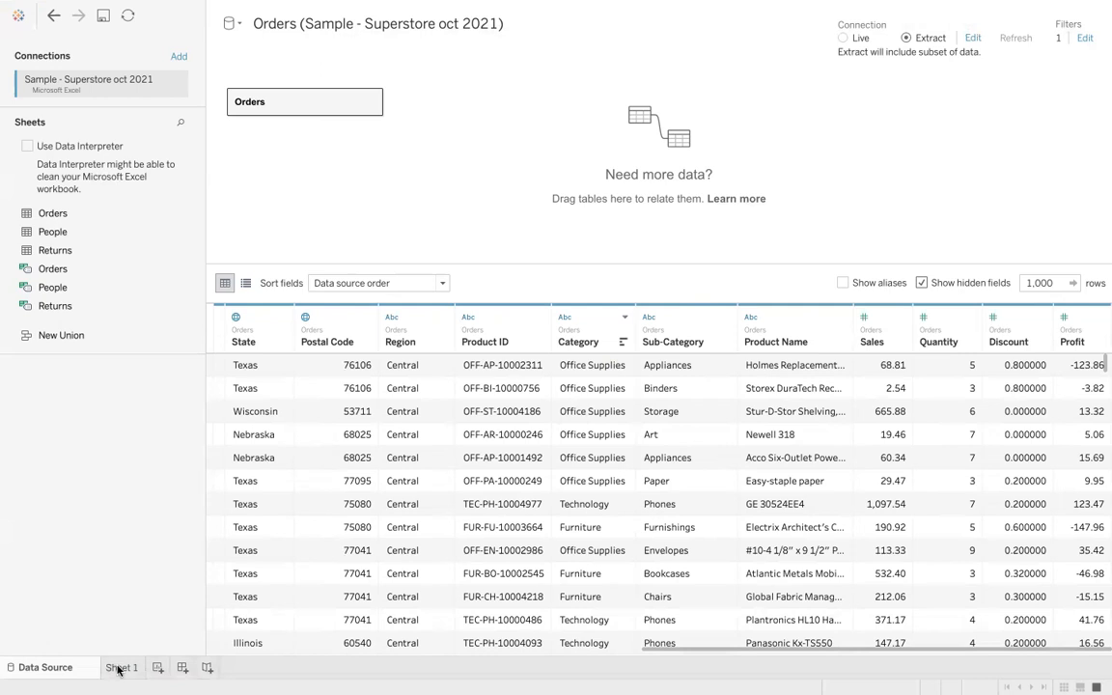
left_click(119, 667)
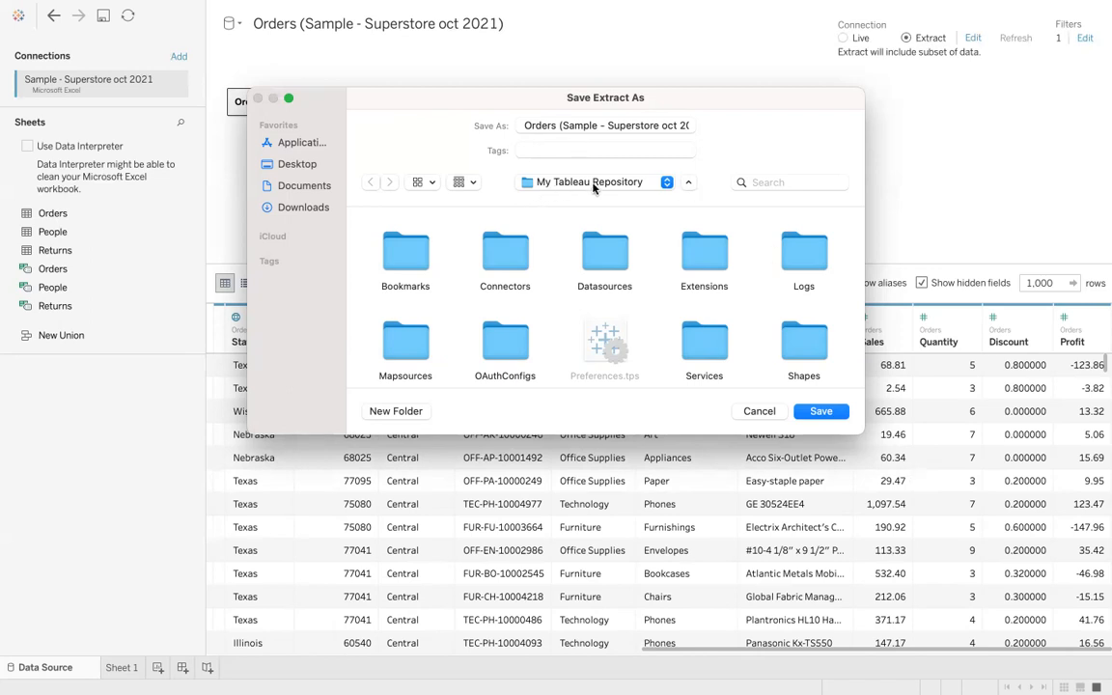
left_click(759, 182)
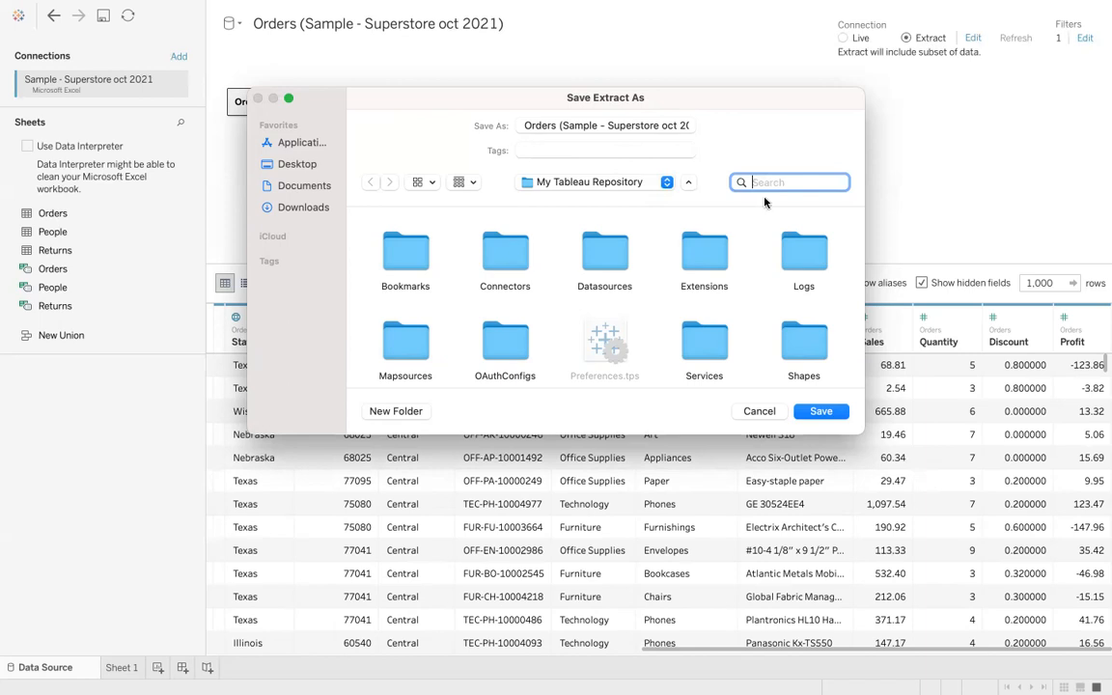
left_click(826, 413)
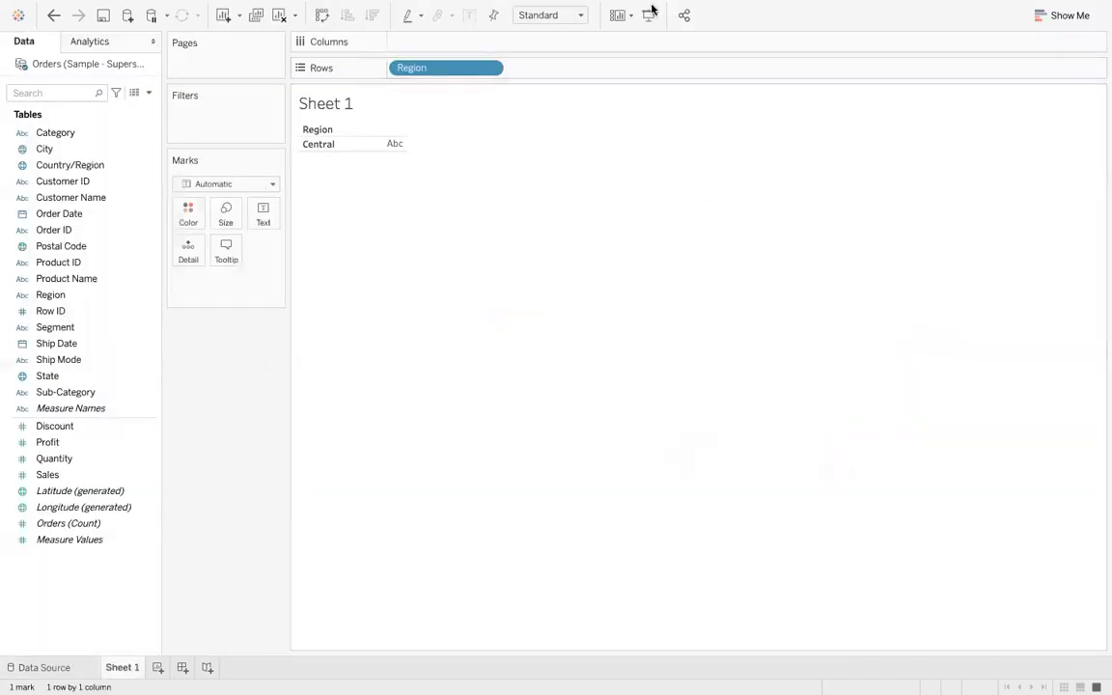
mouse_move(48, 8)
left_click(41, 29)
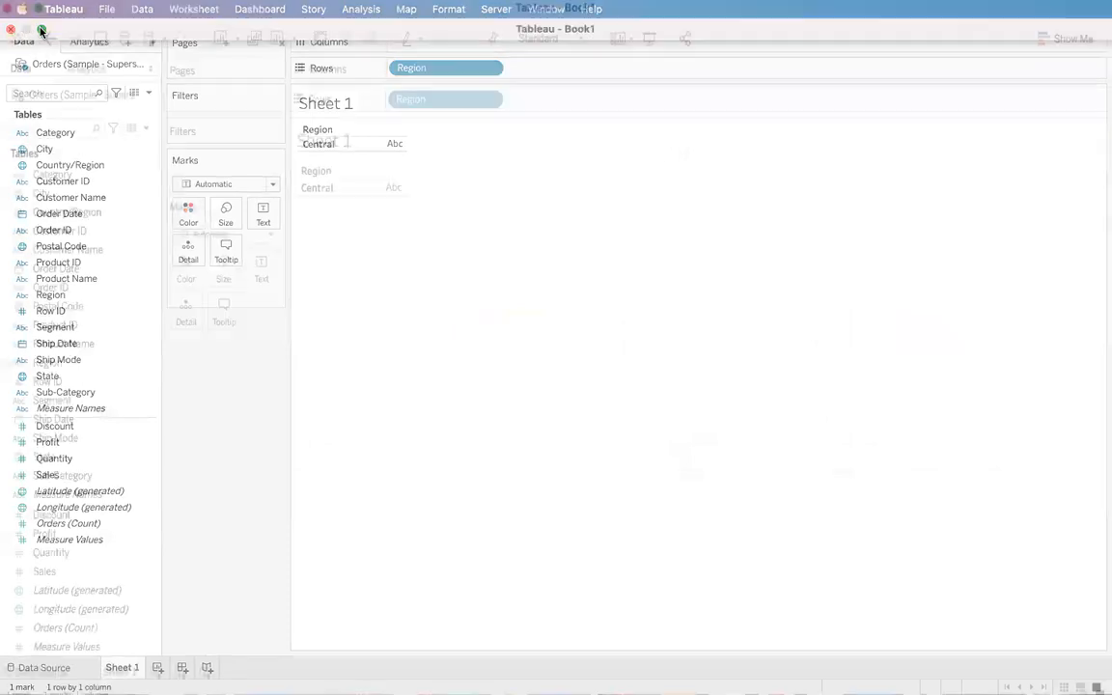
left_click(26, 29)
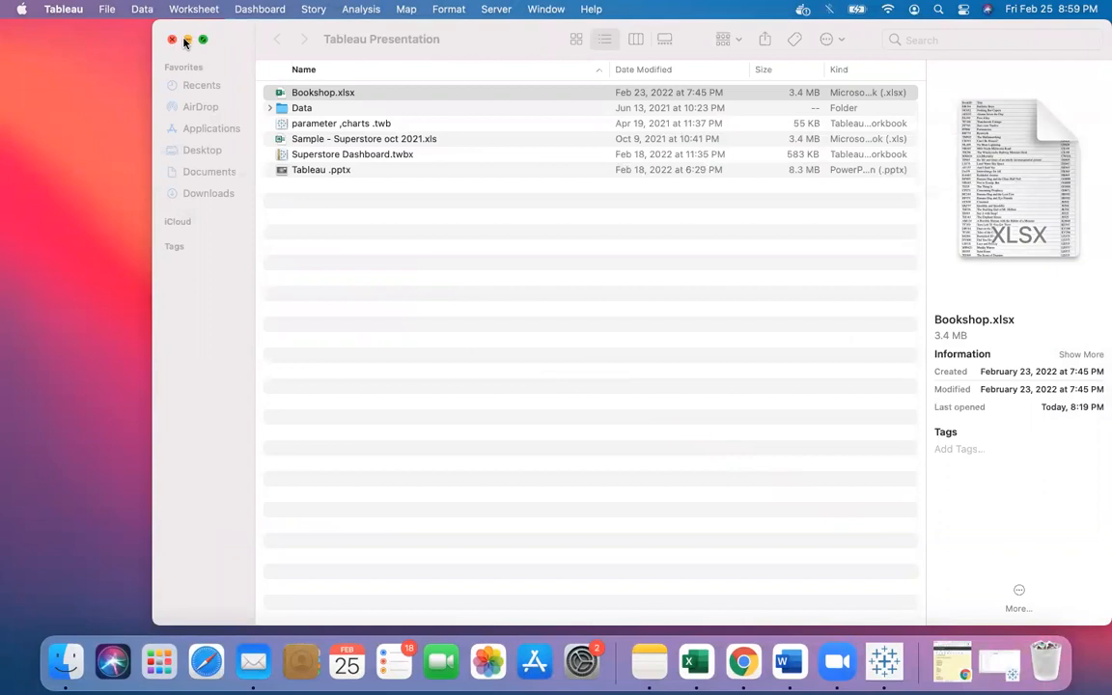
left_click(186, 39)
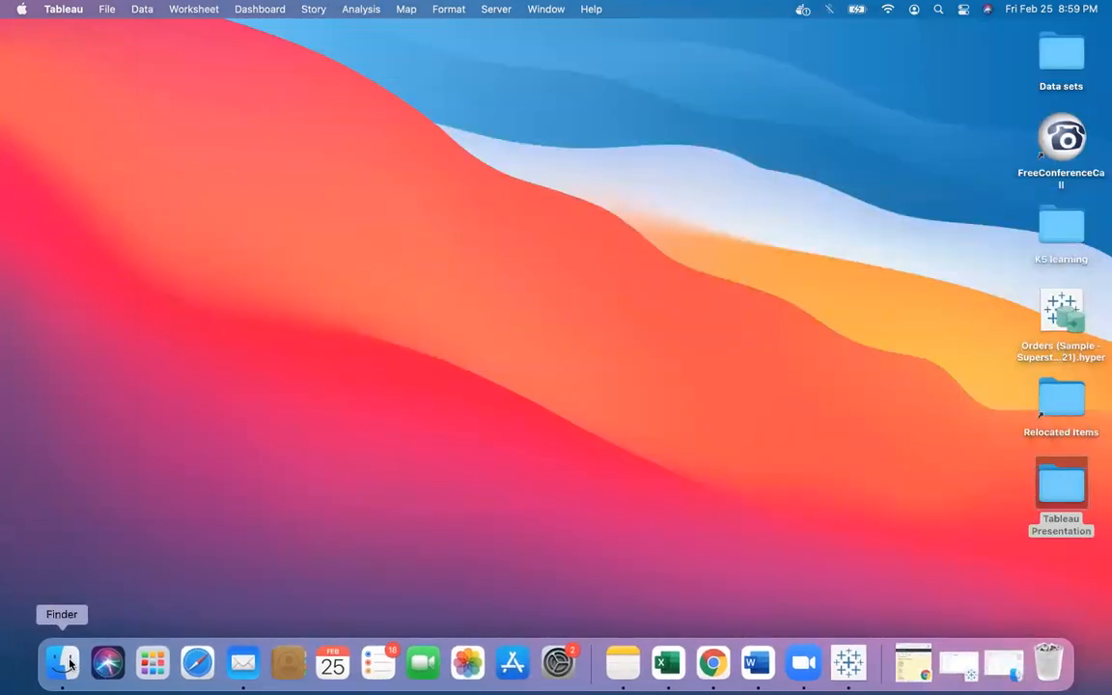
double_click(1060, 493)
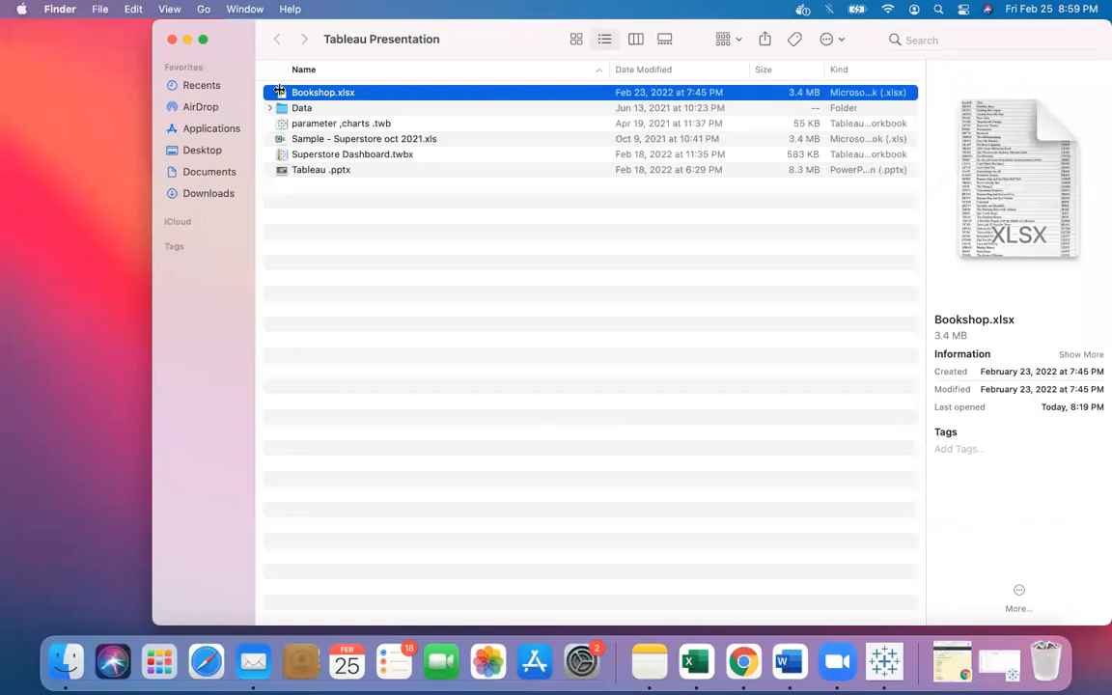
left_click(171, 40)
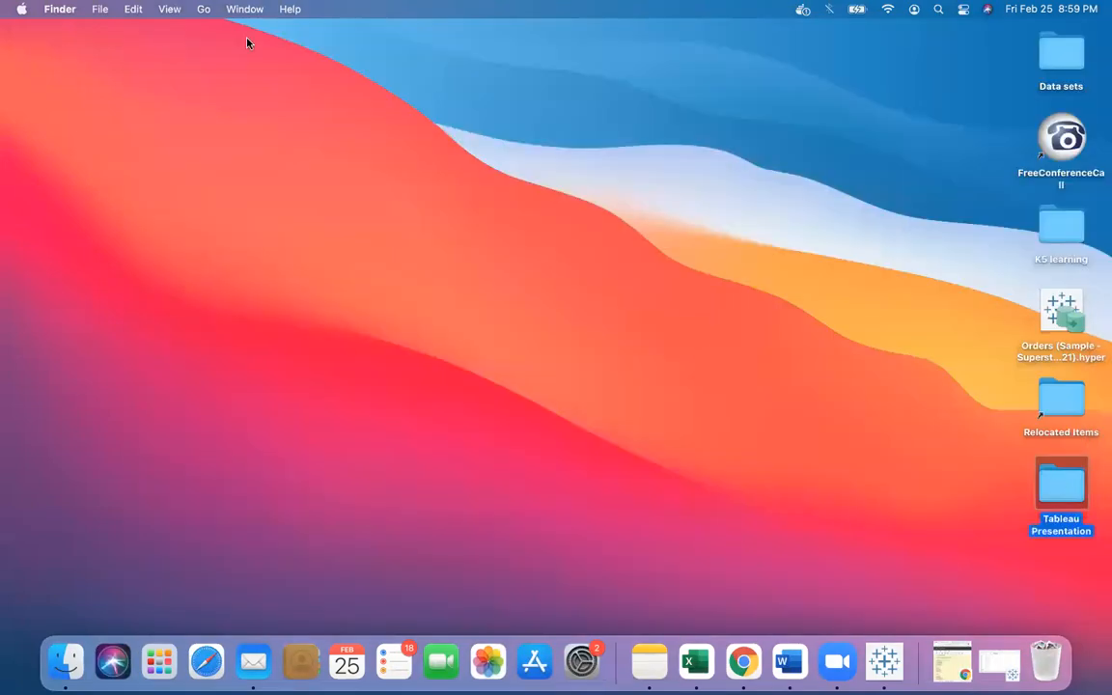
- Try to open the desktop Orders .hyper extract in Tableau Public, then close that window
double_click(1059, 319)
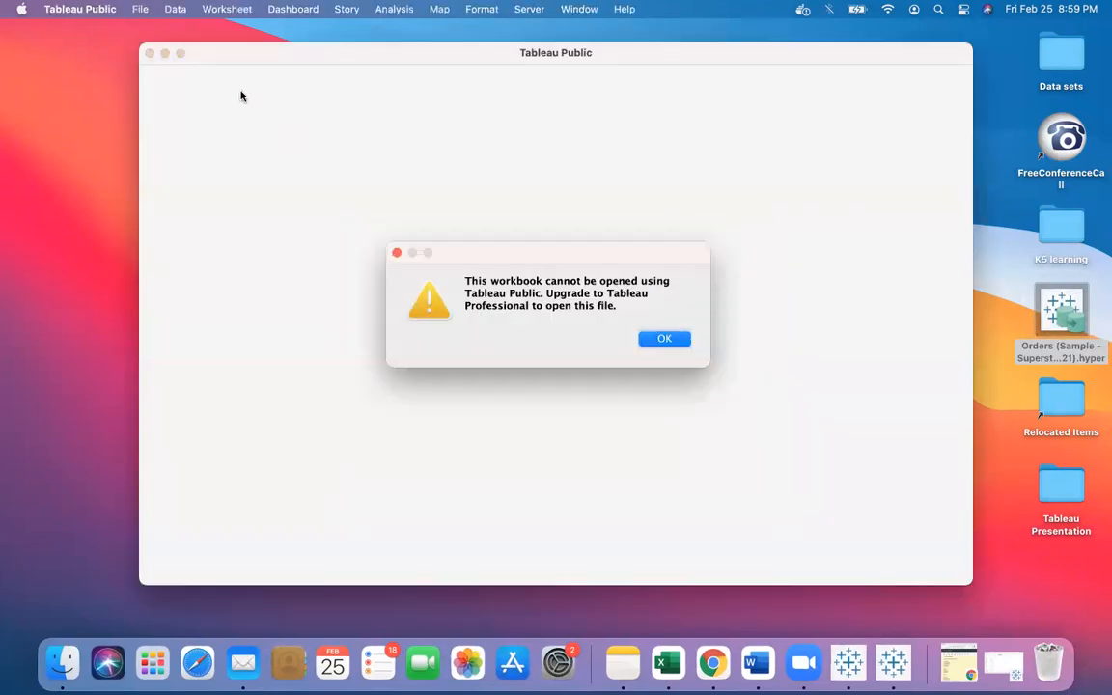
left_click(660, 338)
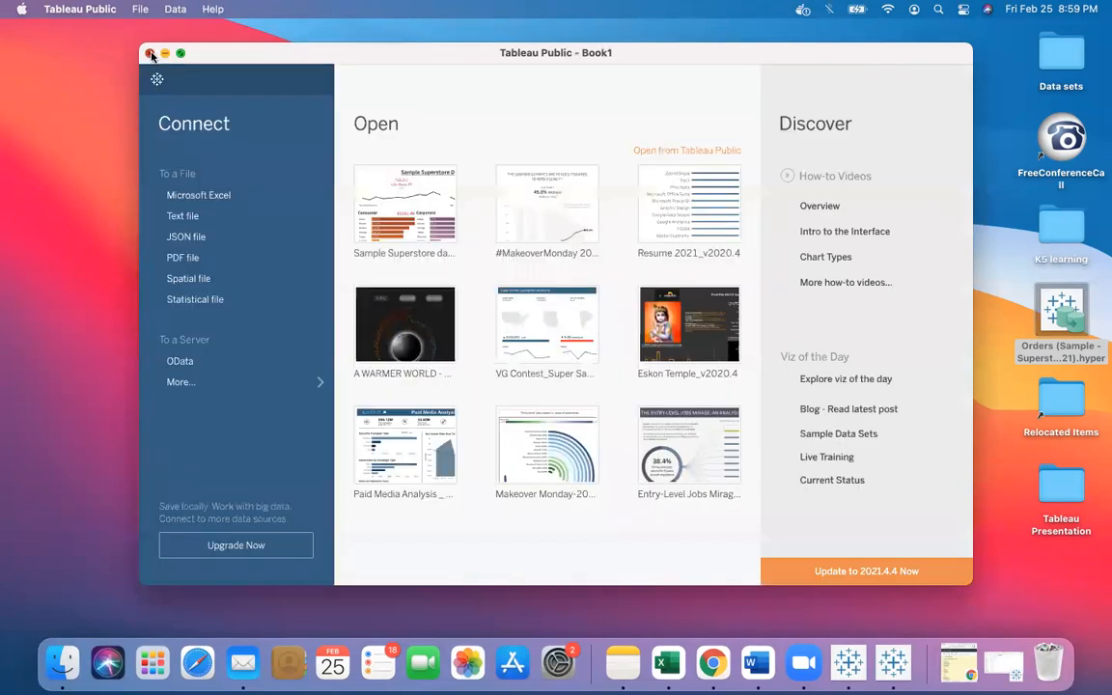
left_click(147, 53)
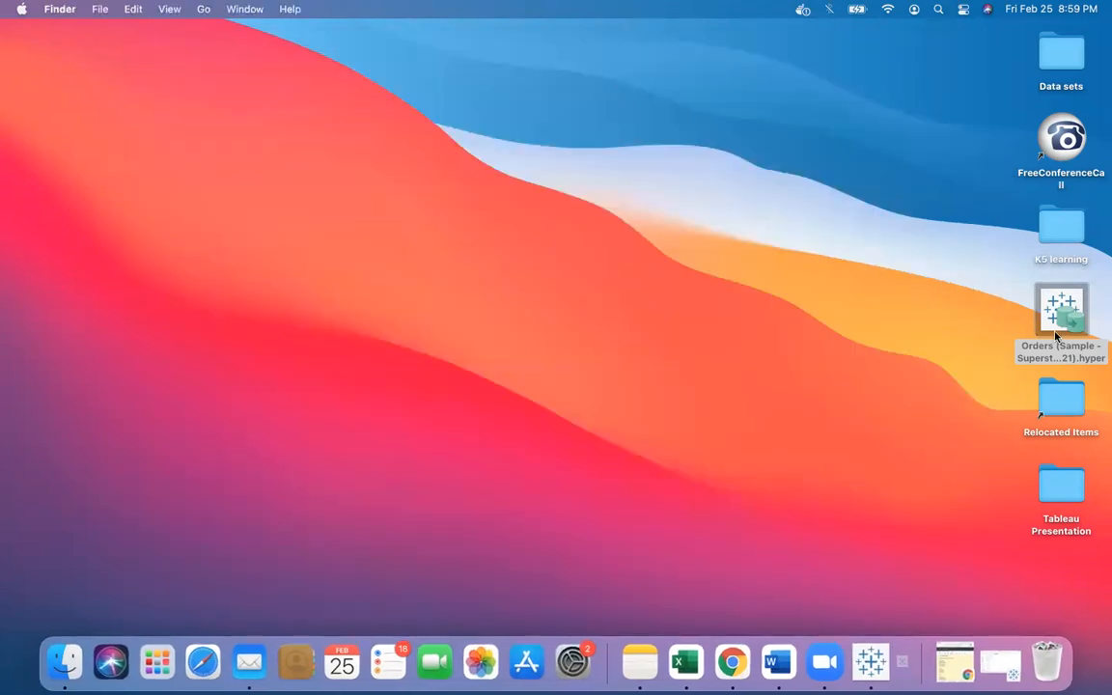
- Open the desktop Orders .hyper extract with Tableau Desktop 2020.4 and inspect its rows and Sheet 1
right_click(1054, 326)
mouse_move(863, 358)
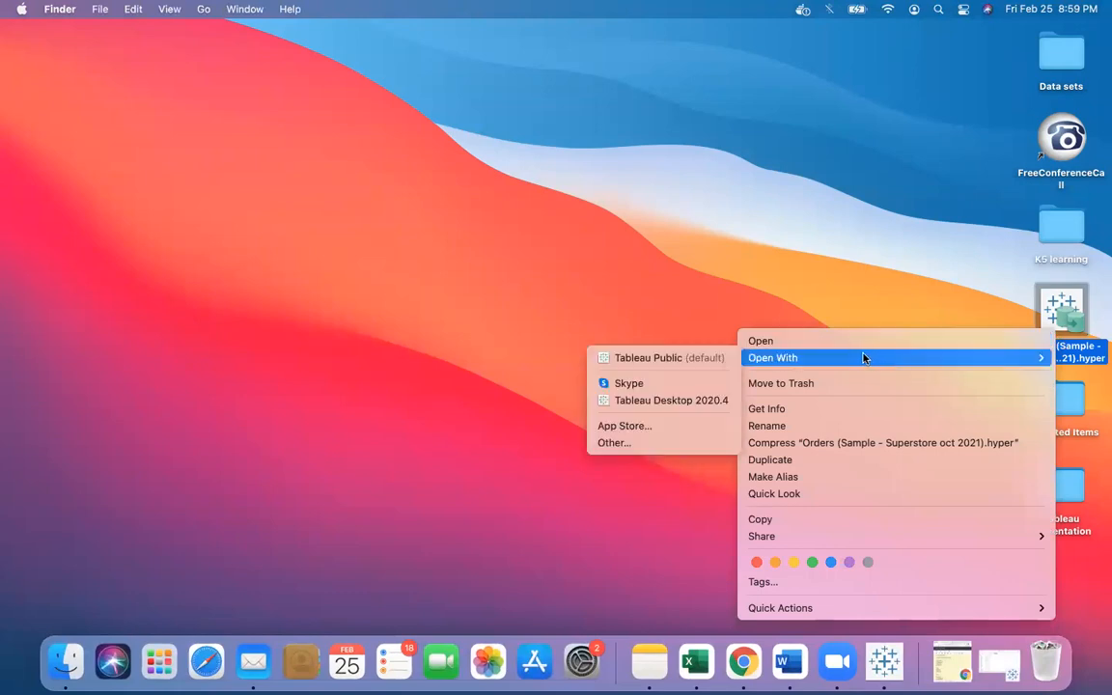
left_click(693, 406)
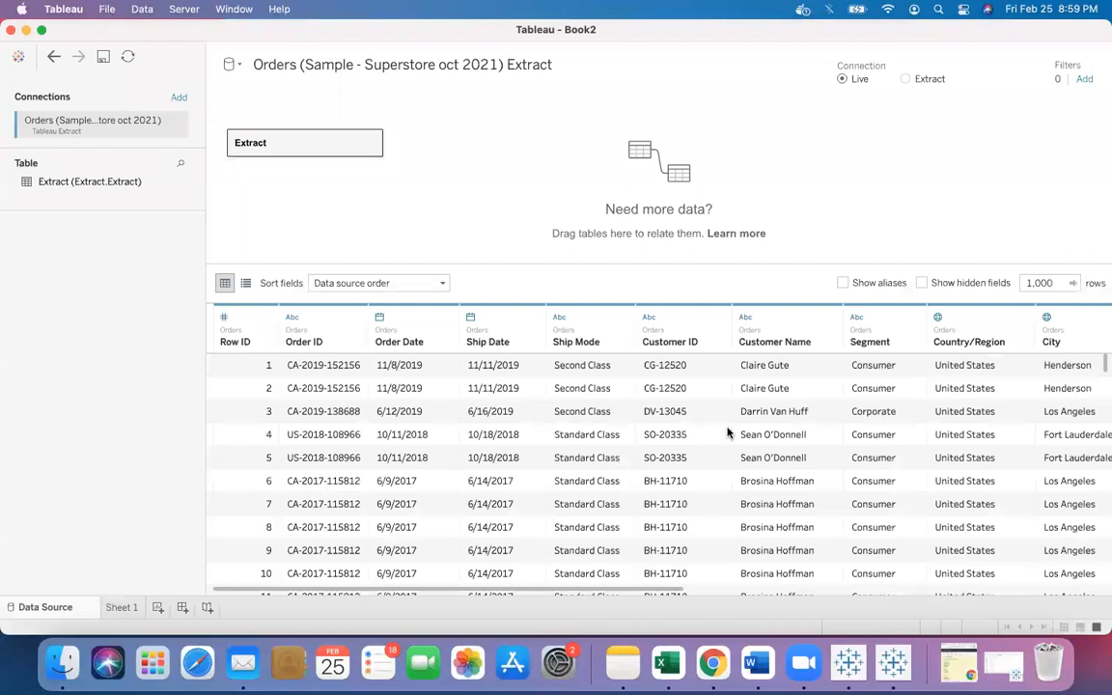
scroll(727, 432, "right", 5)
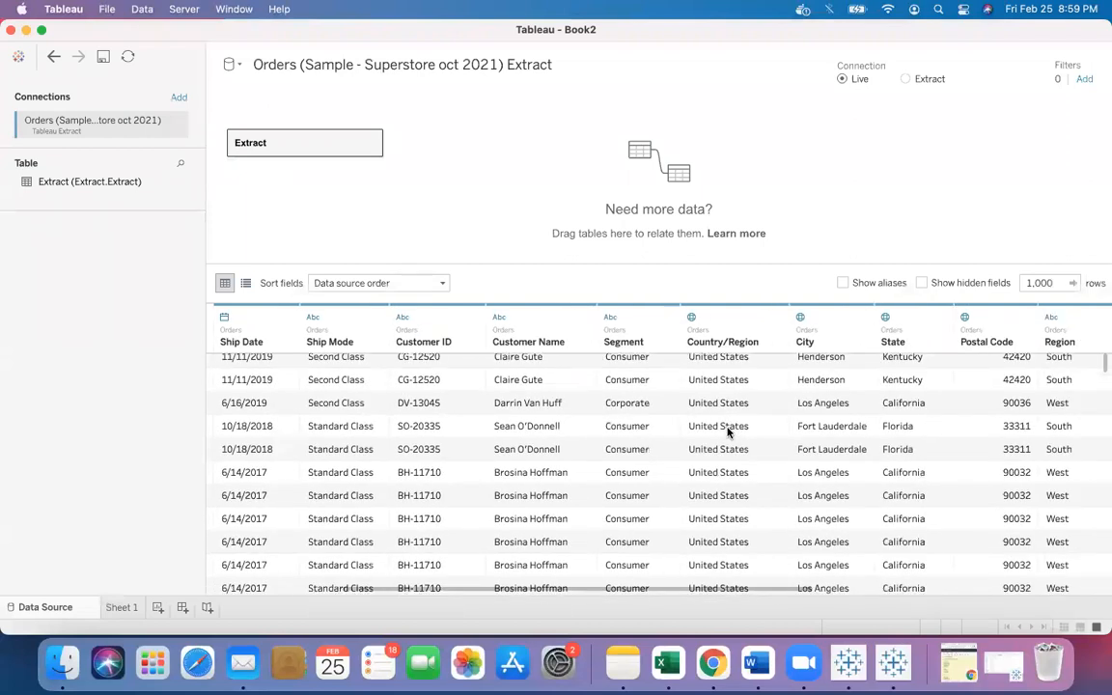
scroll(728, 432, "down", 2)
scroll(728, 433, "right", 3)
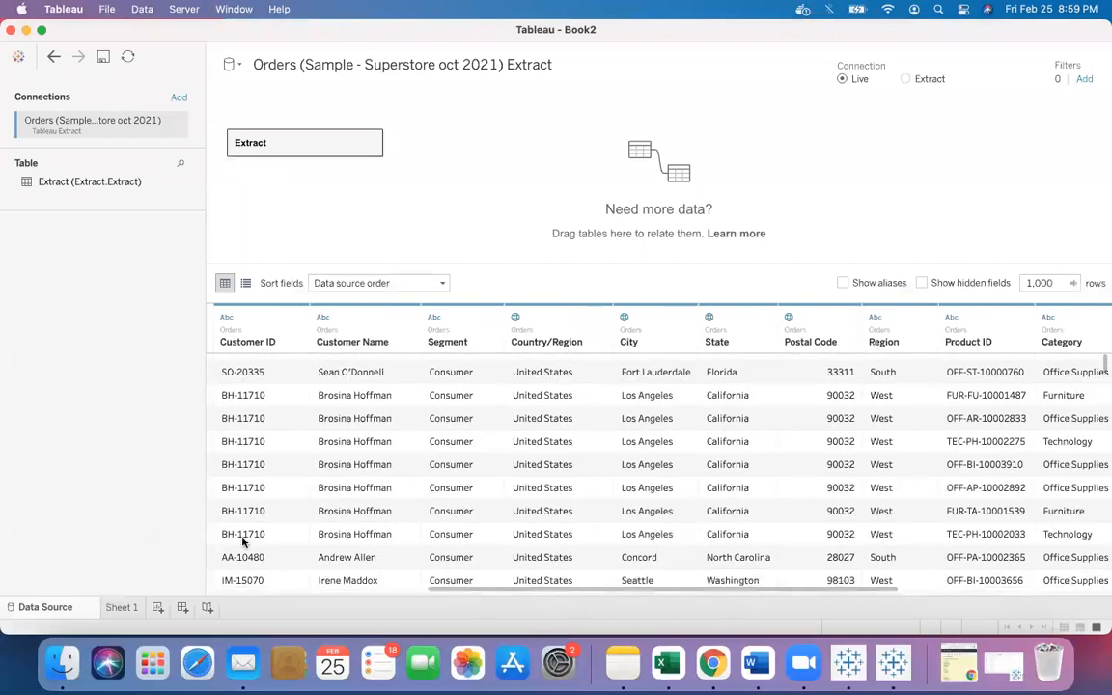
left_click(119, 608)
left_click_drag(77, 174, 212, 113)
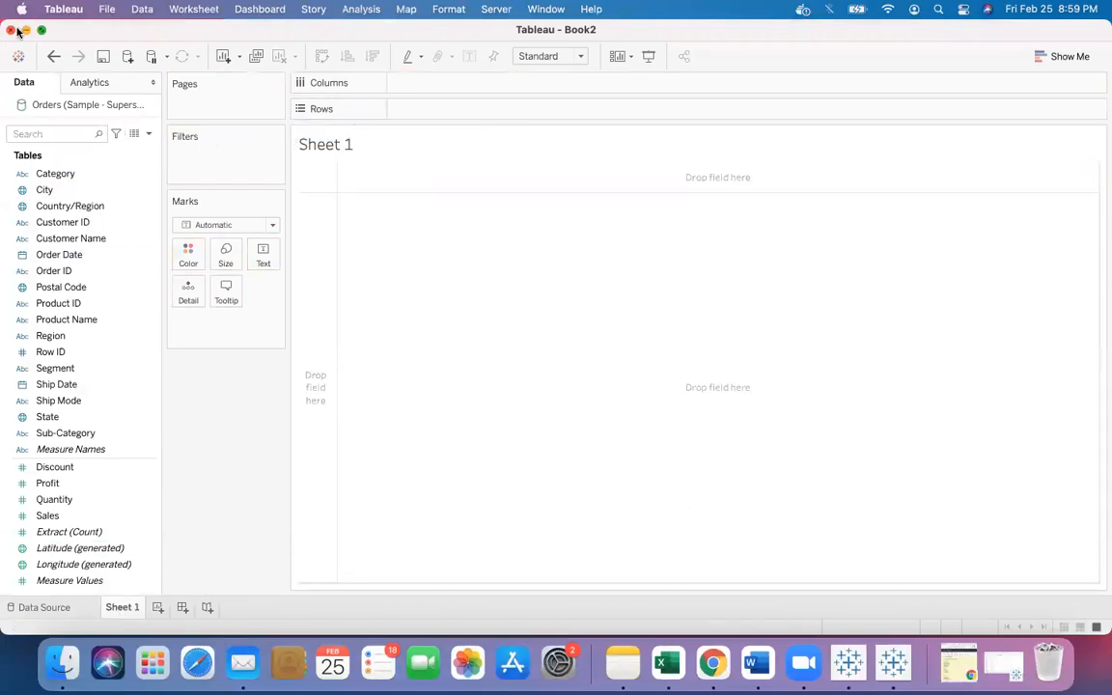
- Close the Book2 workbook without saving changes
left_click(11, 29)
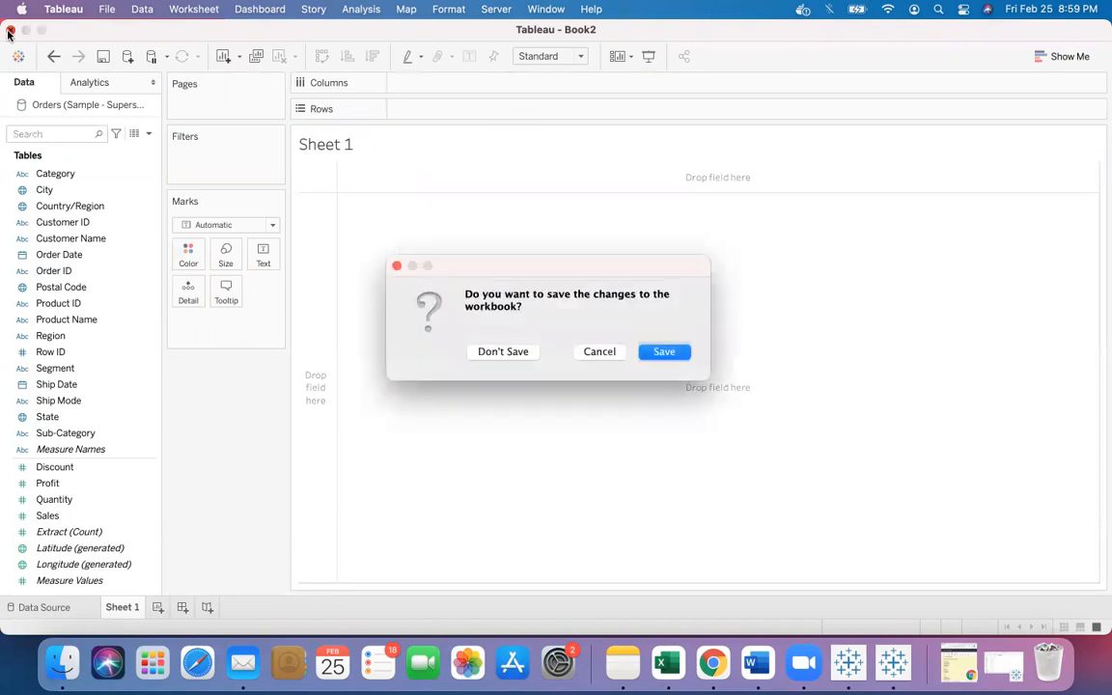
left_click(499, 352)
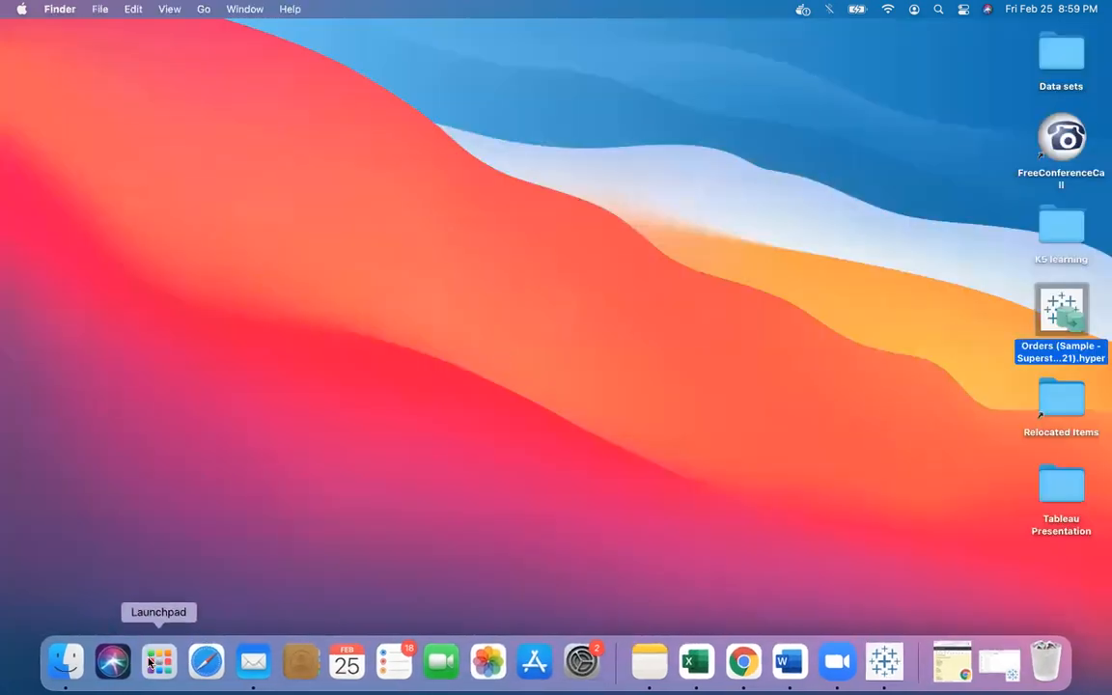
- Open the My Tableau Repository folder inside Documents in Finder
left_click(149, 662)
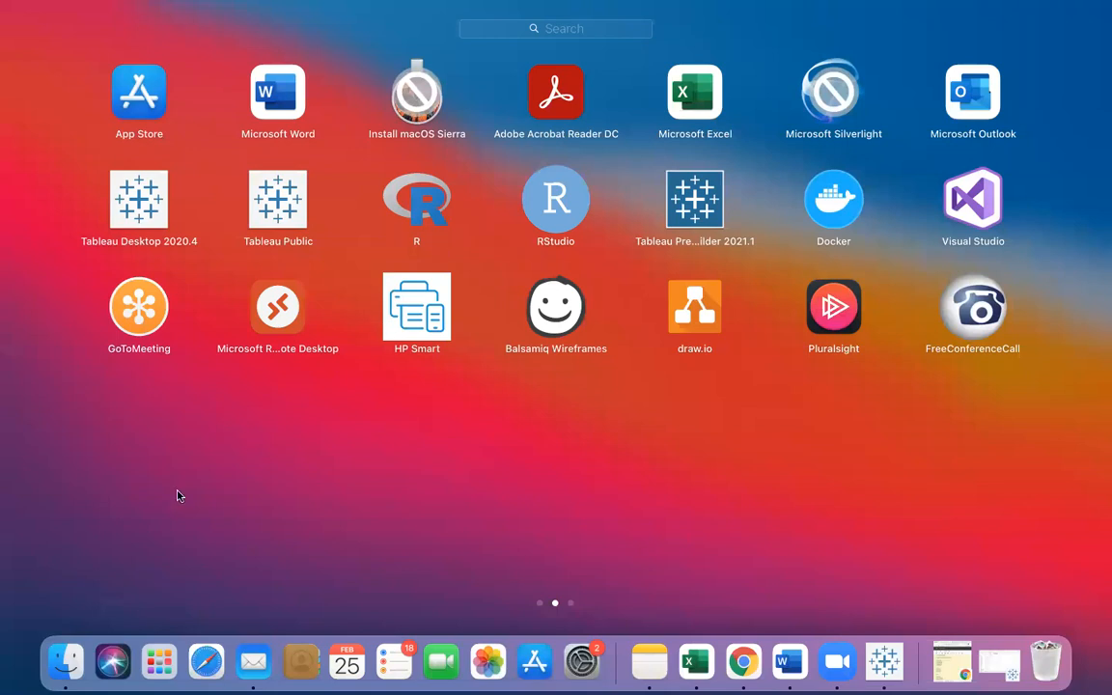
left_click(64, 662)
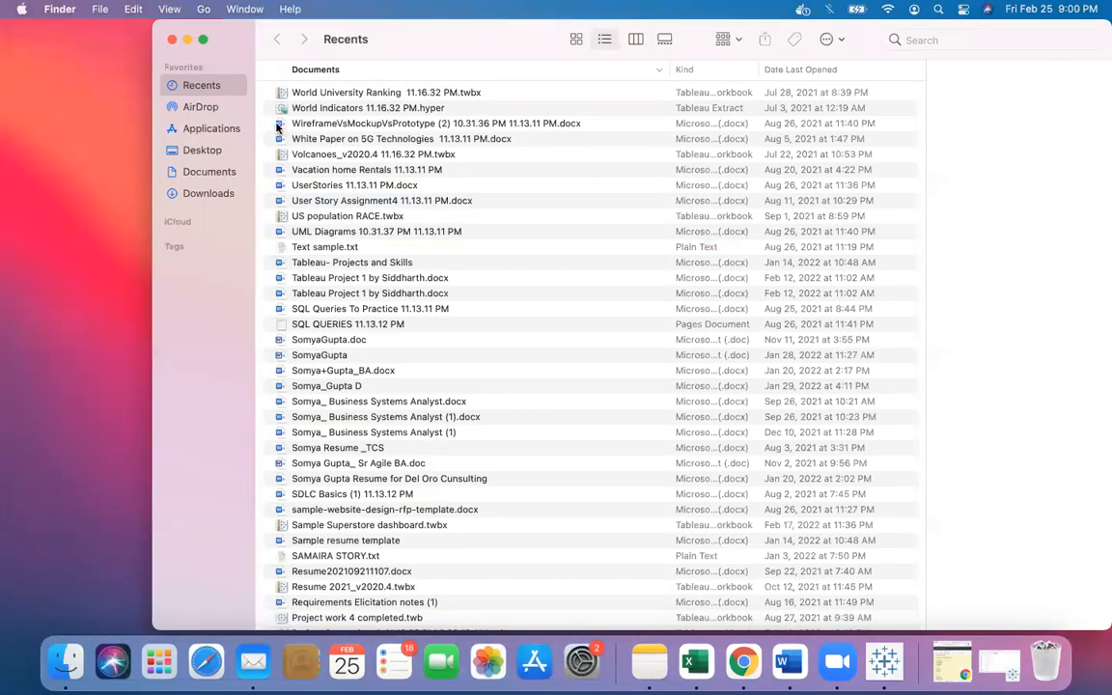
left_click(211, 173)
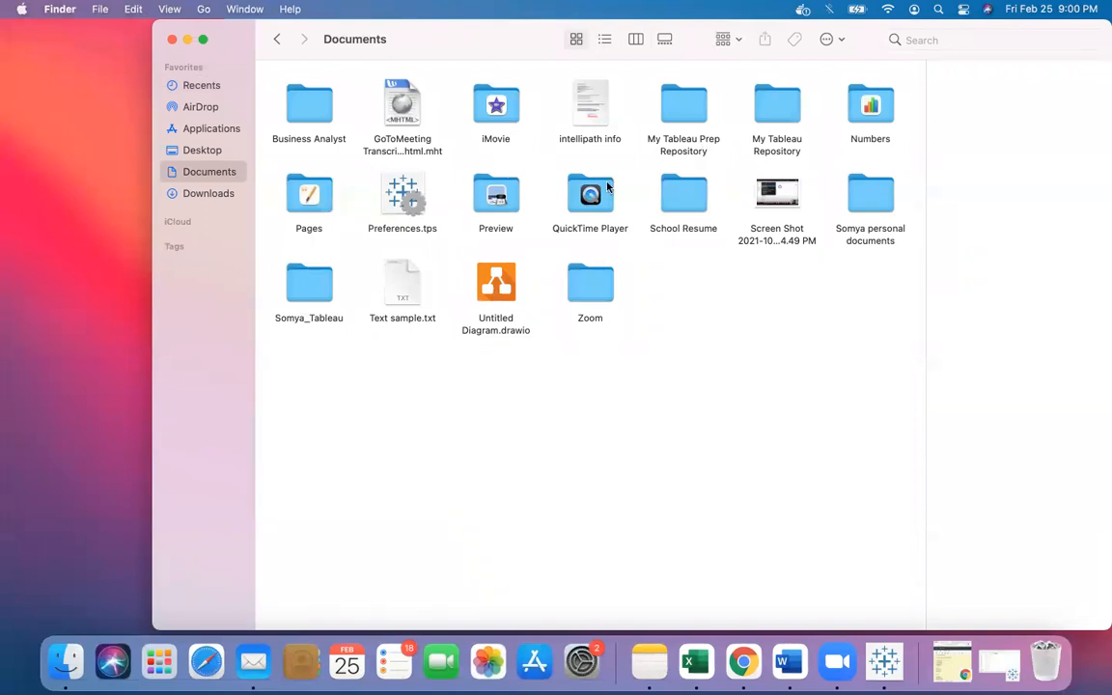
double_click(767, 99)
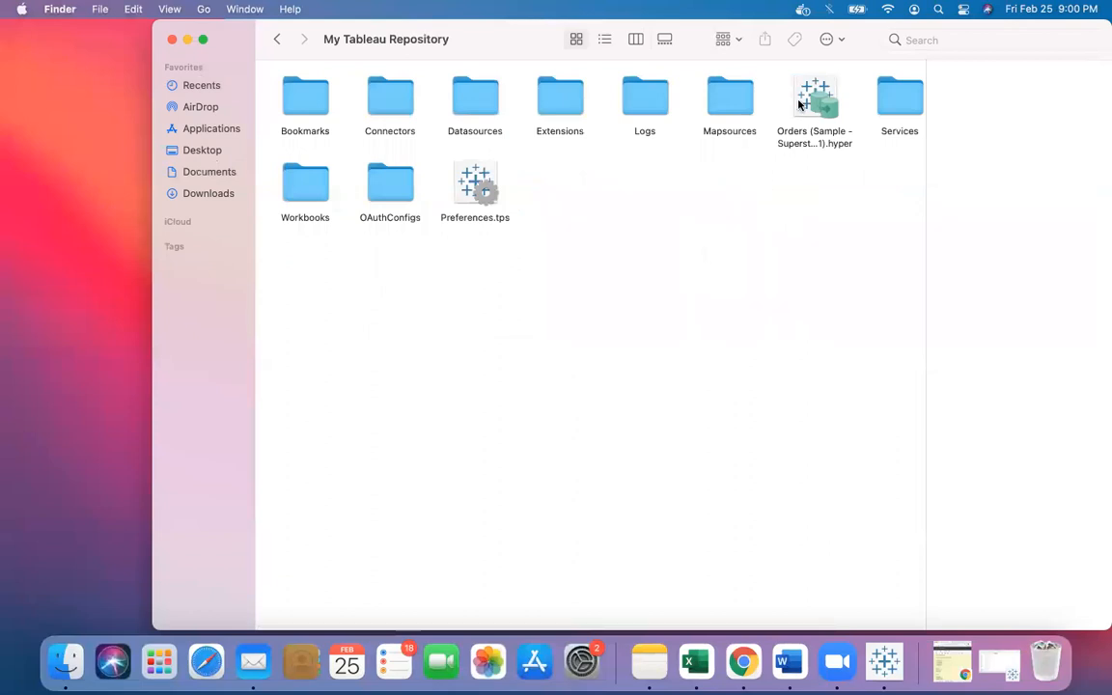
- Try opening the repository's Orders .hyper extract with its default app, then close that window
double_click(821, 104)
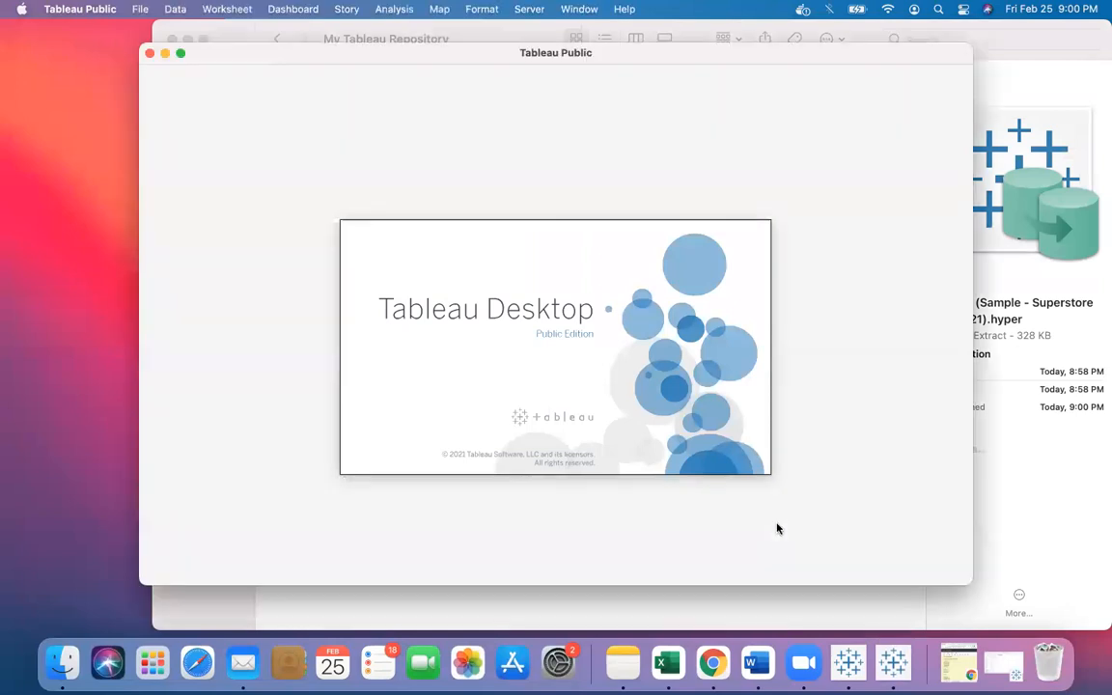
left_click(664, 339)
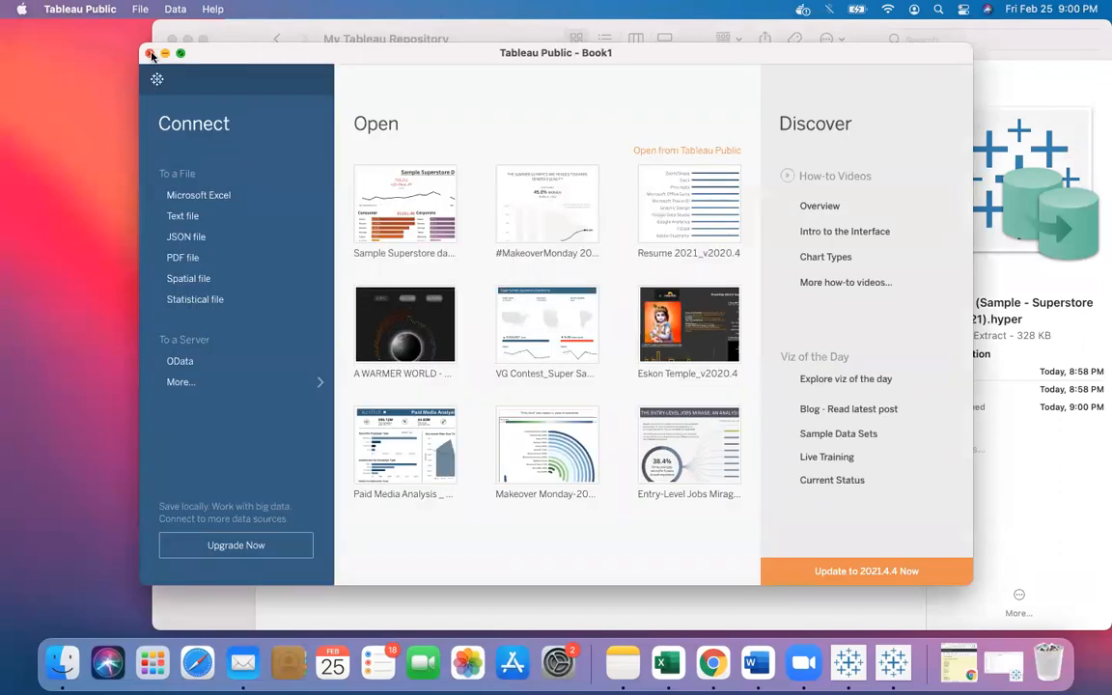
left_click(149, 53)
- Open the repository's Orders .hyper extract with Tableau Desktop 2020.4
right_click(811, 116)
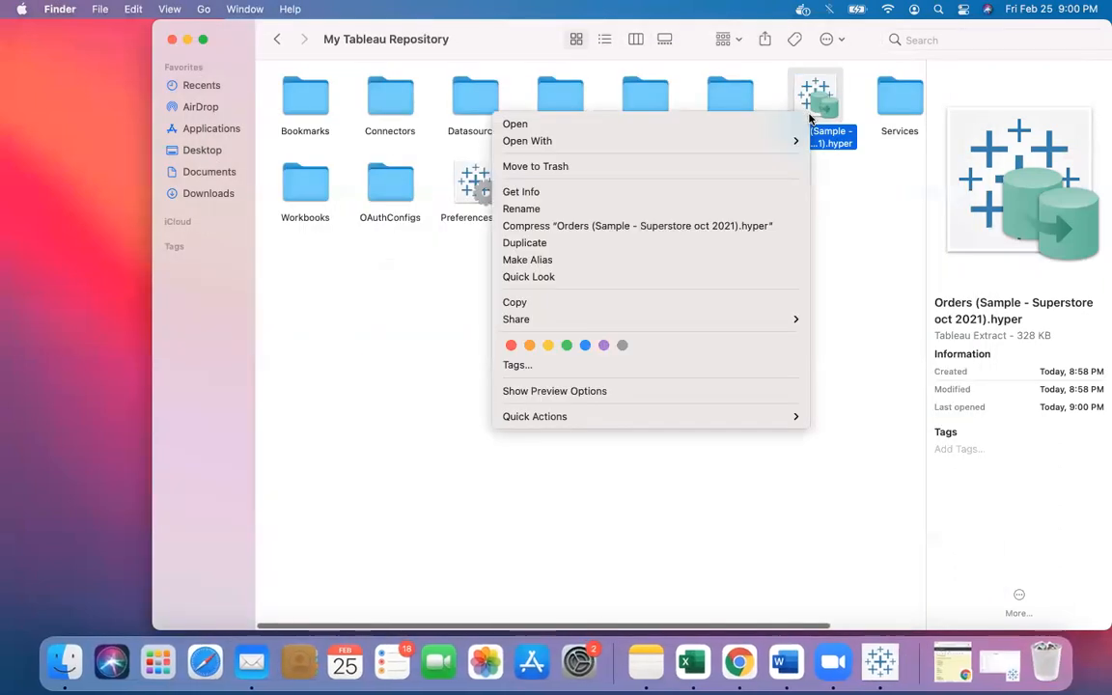
mouse_move(796, 141)
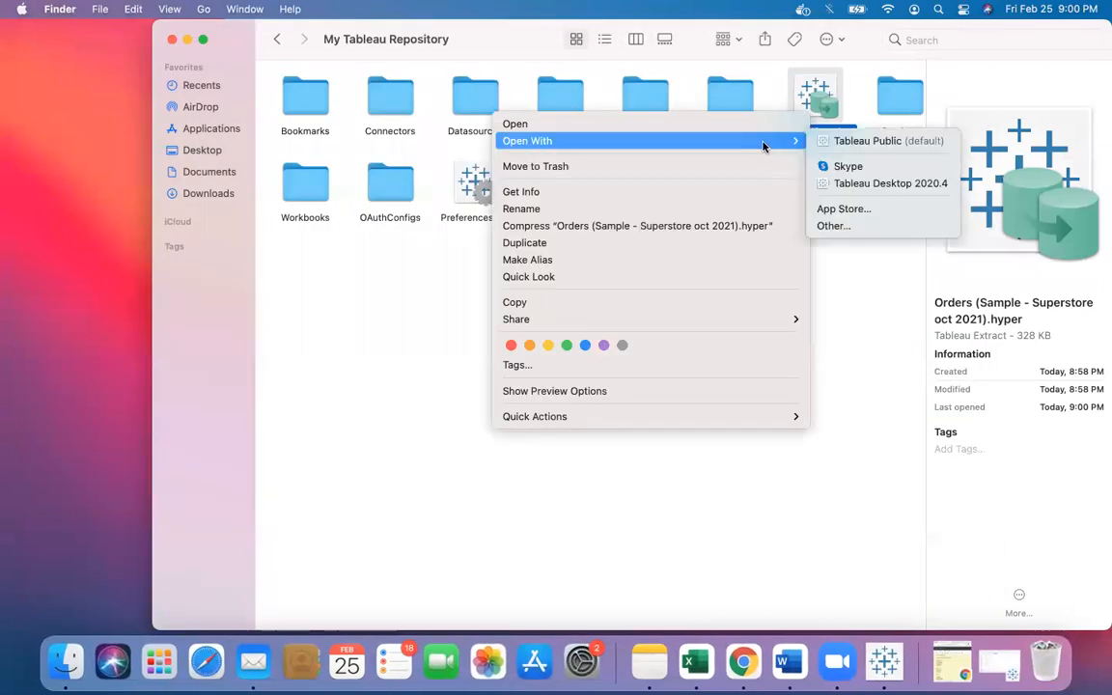
left_click(850, 183)
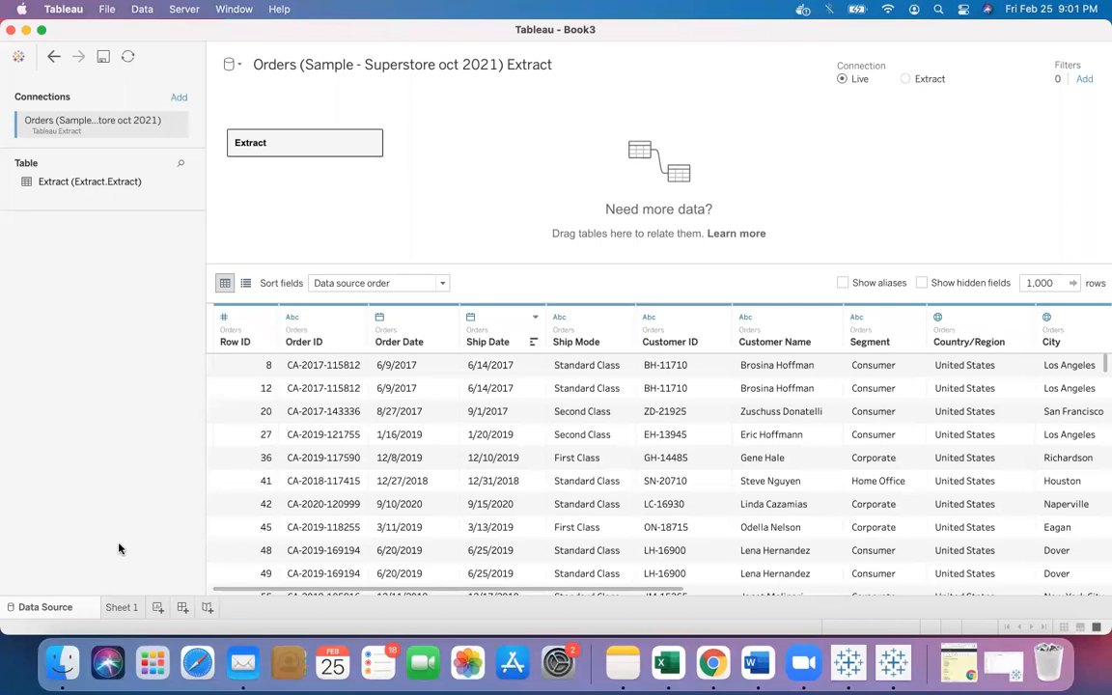
- Review the extract's data grid, then place Region on Rows in Sheet 1 of the reopened extract workbook
left_click(116, 607)
left_click(62, 607)
scroll(574, 469, "right", 5)
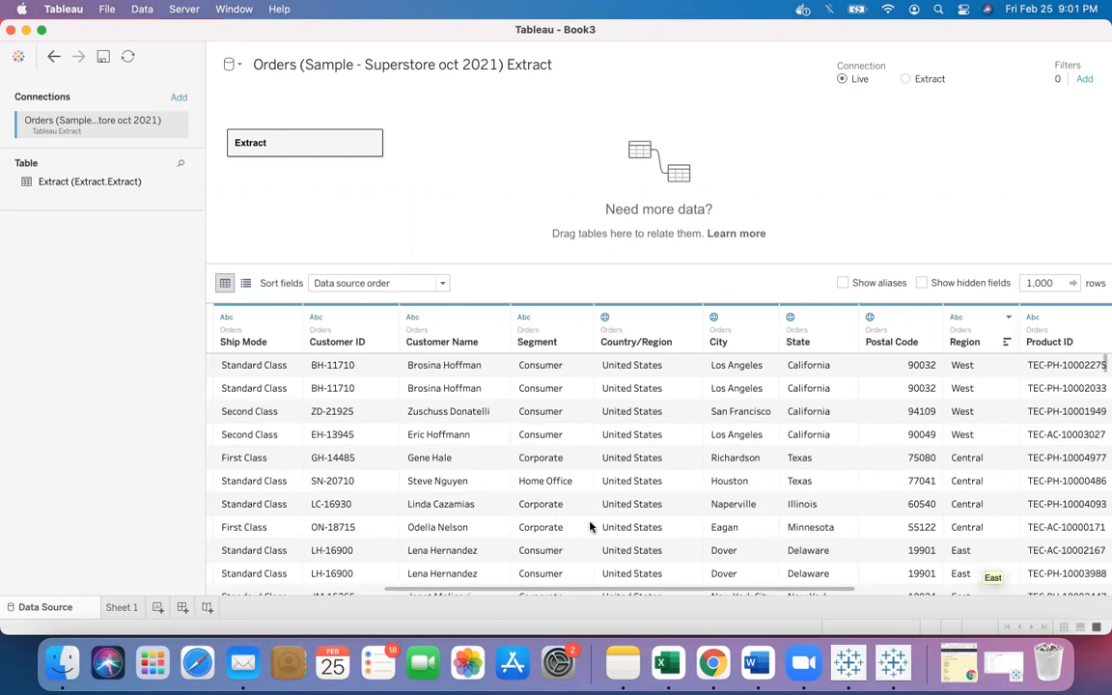
left_click(122, 607)
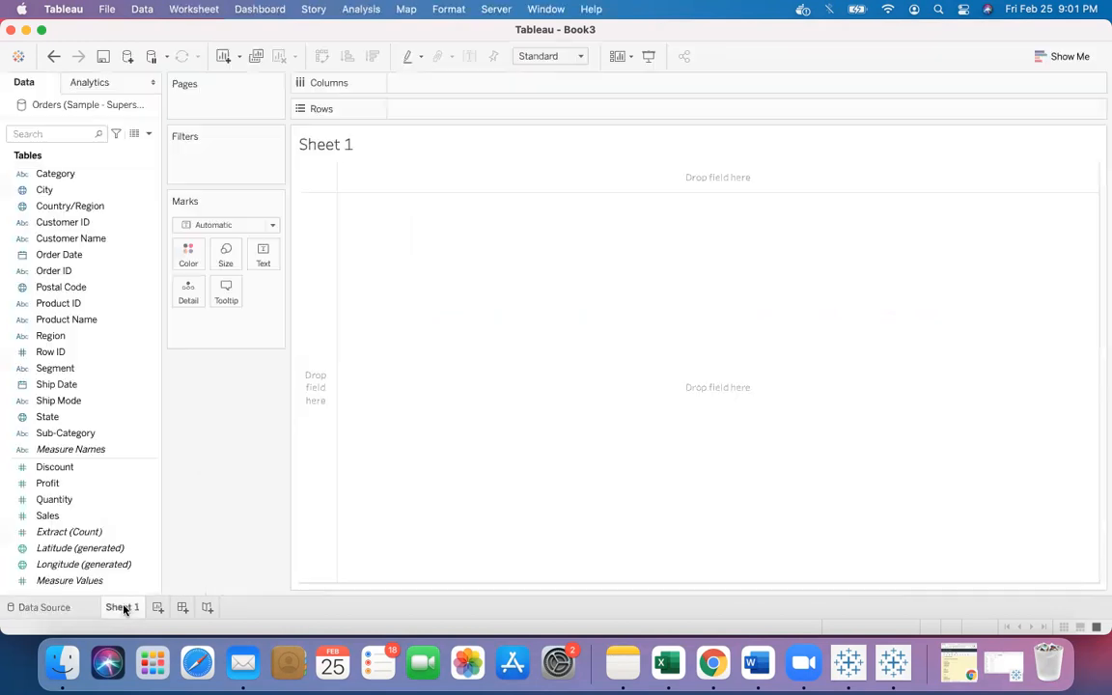
left_click_drag(79, 337, 440, 119)
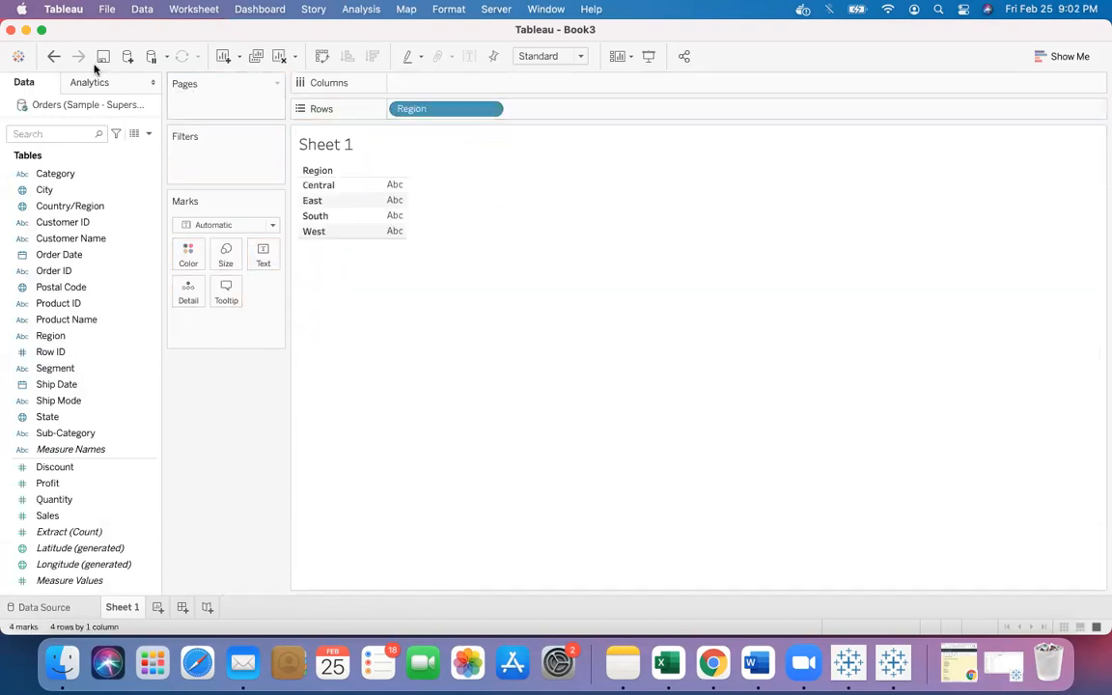
- Switch to the Book1 workbook and move Region off Rows and back onto Rows
left_click(26, 29)
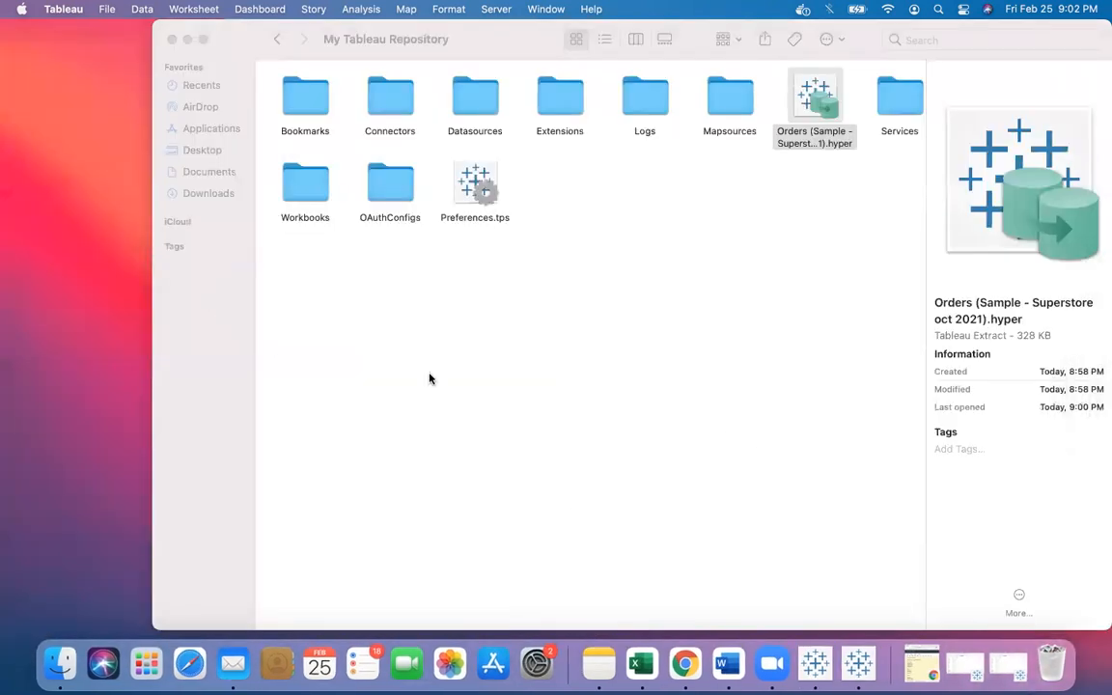
left_click(816, 662)
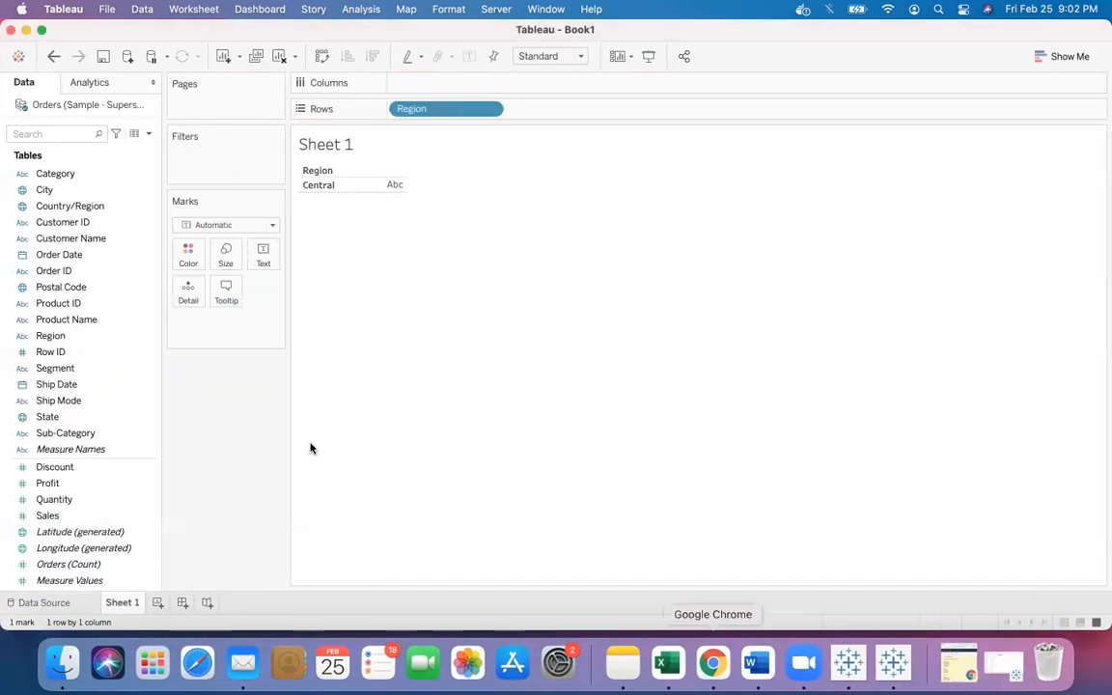
left_click_drag(429, 109, 66, 385)
left_click_drag(57, 337, 419, 108)
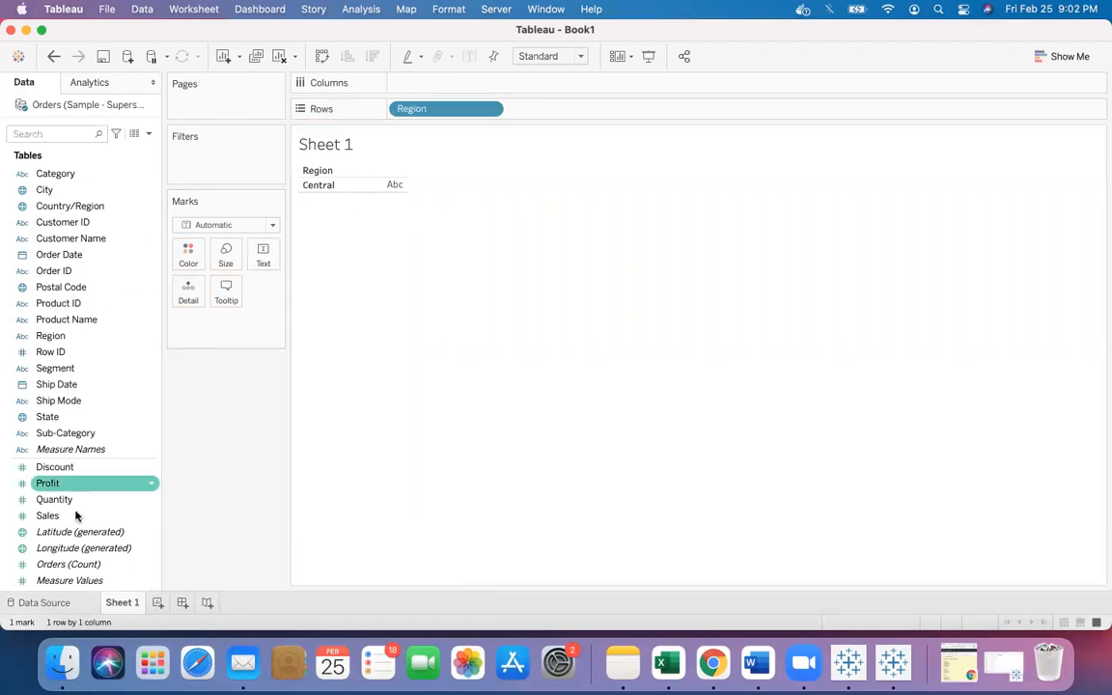
- Switch between the Data Source page and Sheet 1 to inspect the extract connection and its filter
left_click(44, 602)
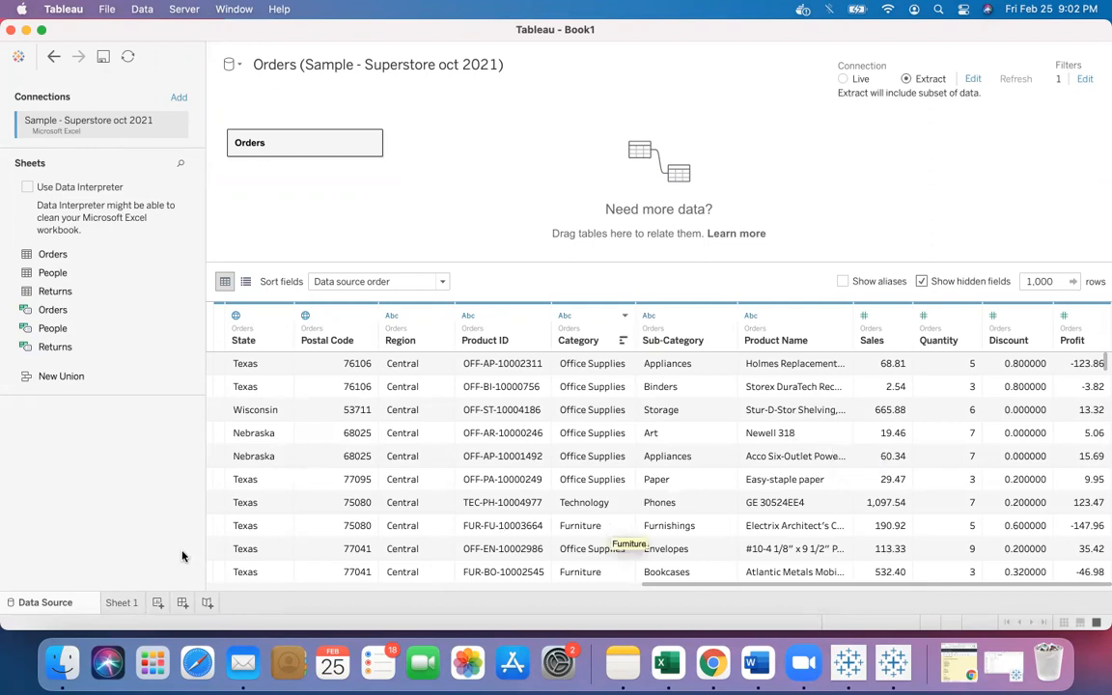
mouse_move(126, 600)
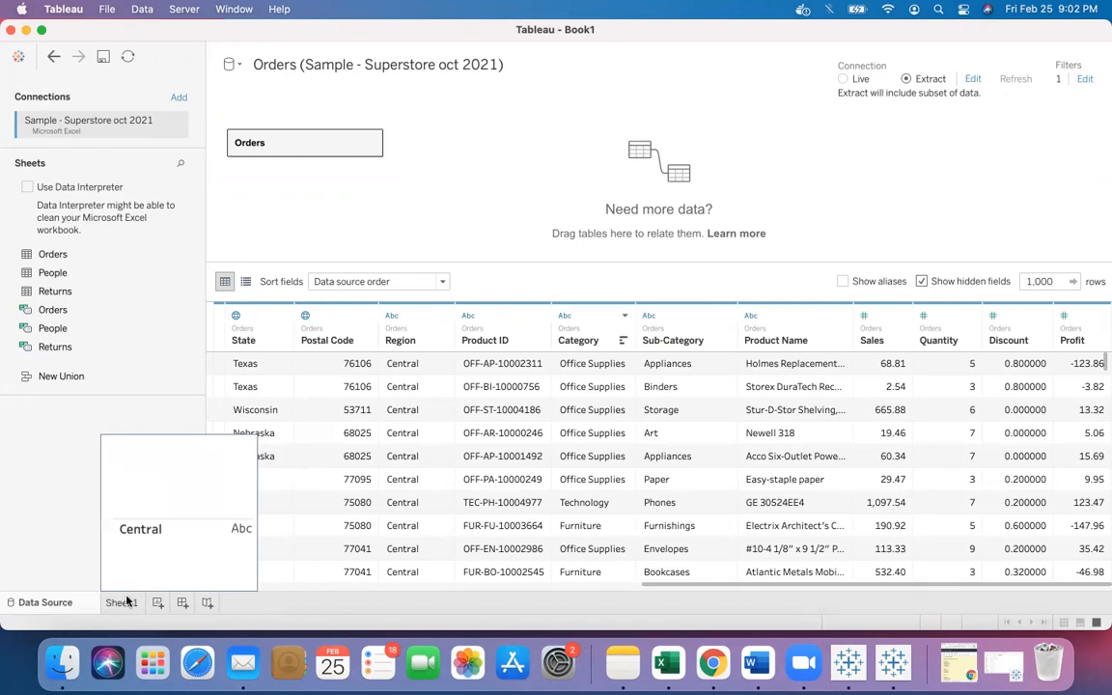
left_click(125, 600)
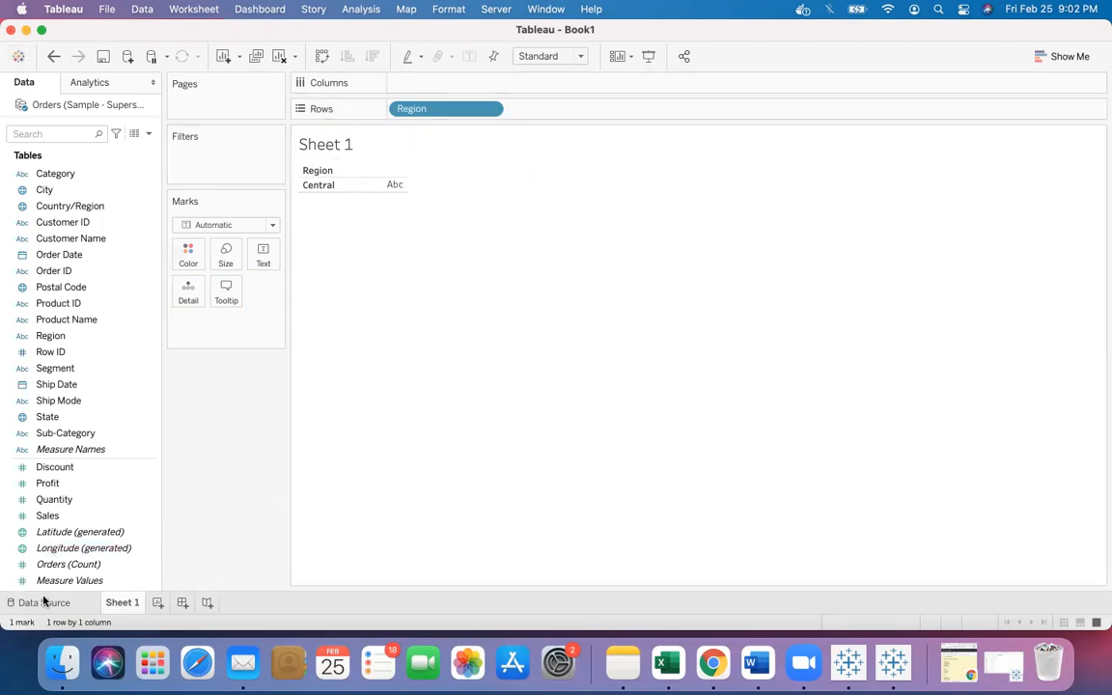
left_click(72, 602)
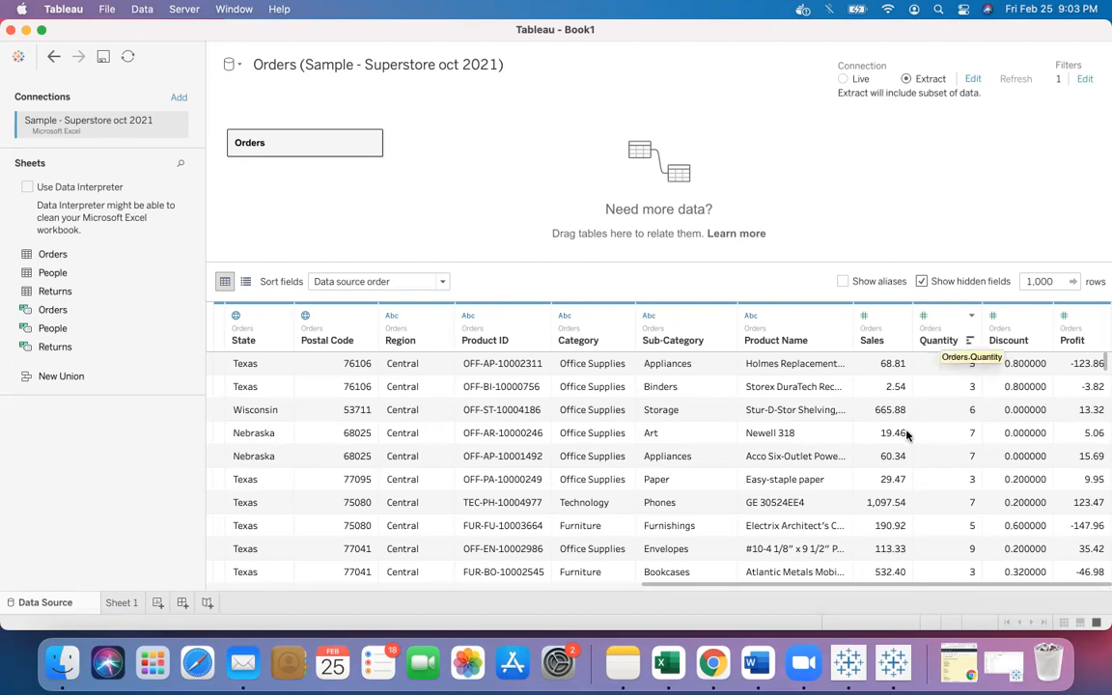
left_click(973, 81)
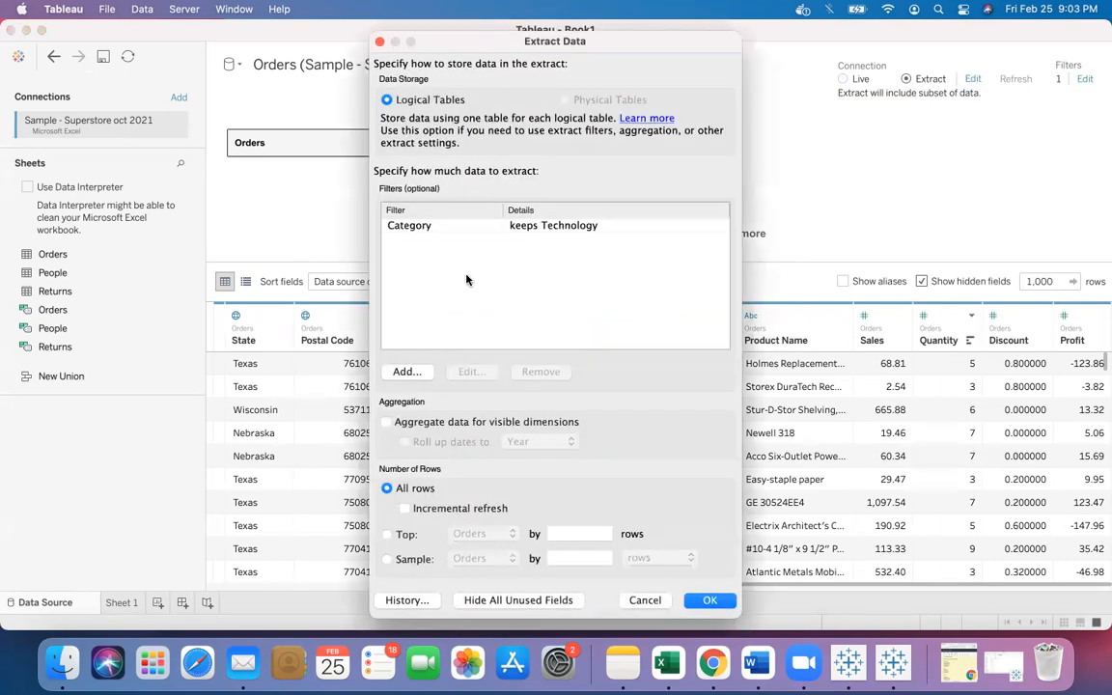
left_click(406, 371)
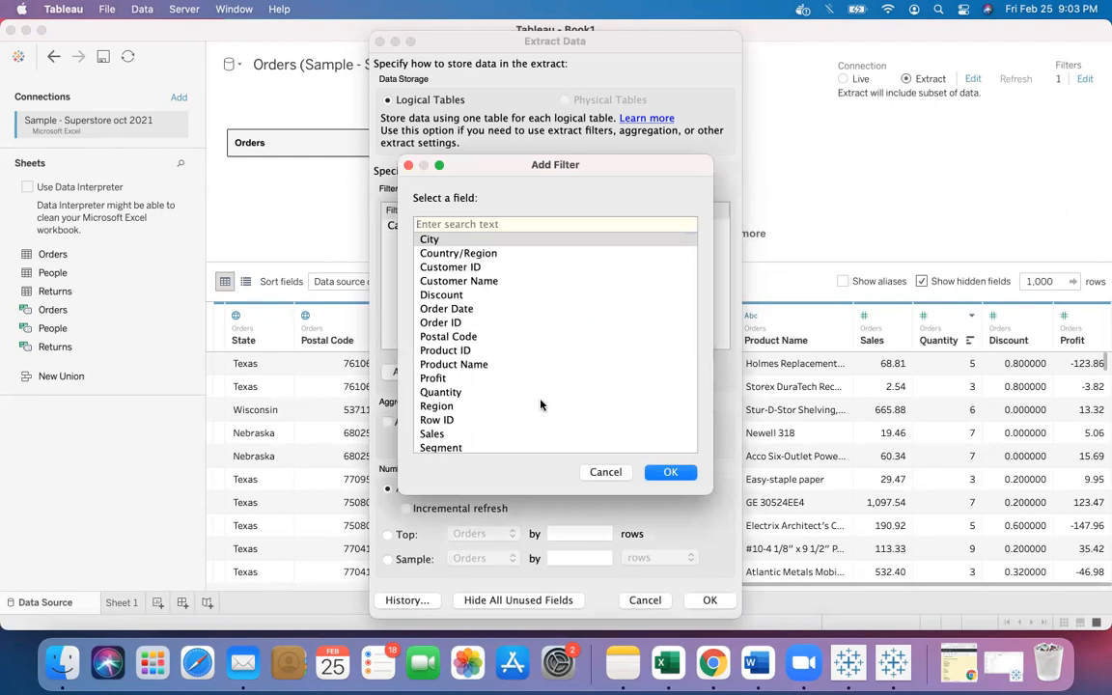
left_click(664, 472)
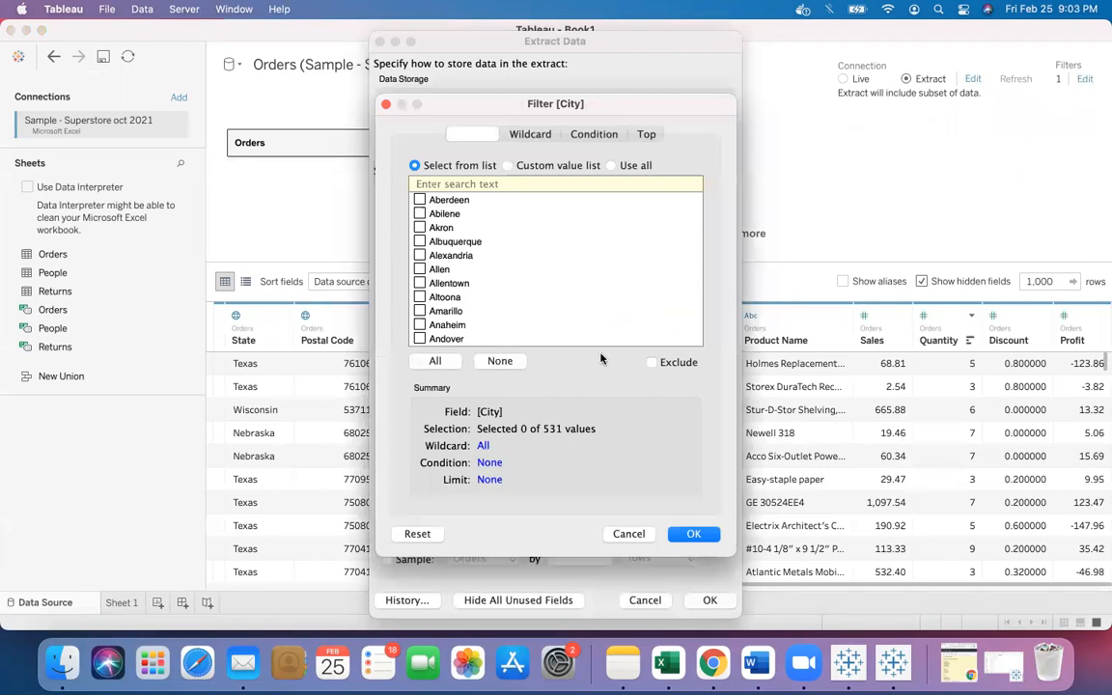
left_click(628, 534)
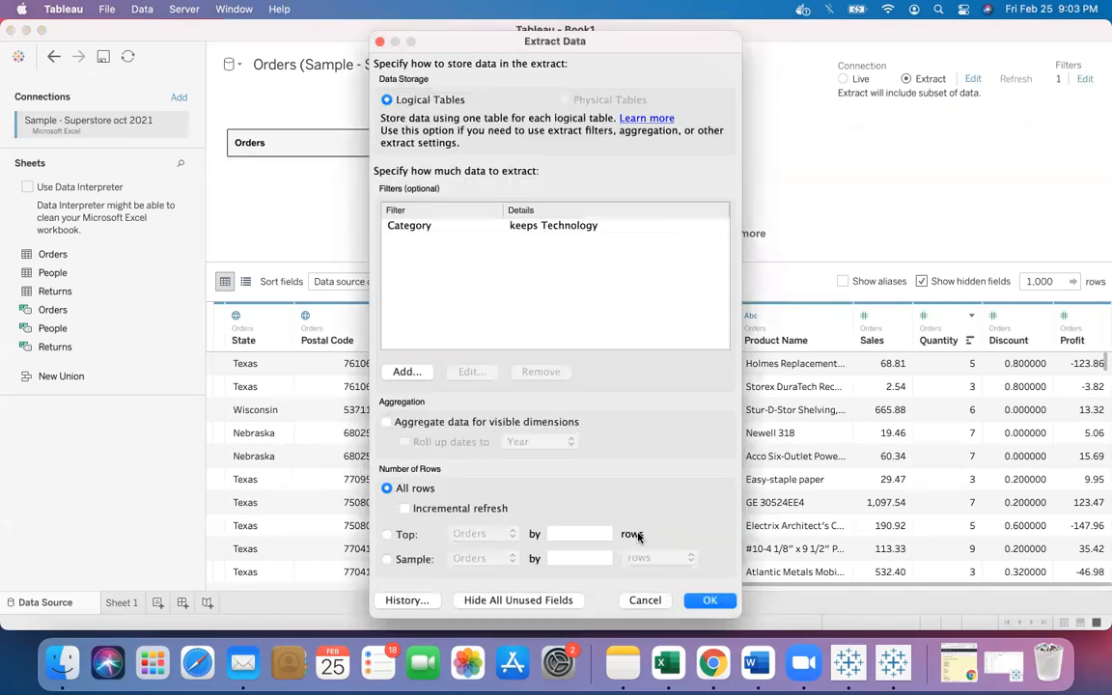
left_click(381, 42)
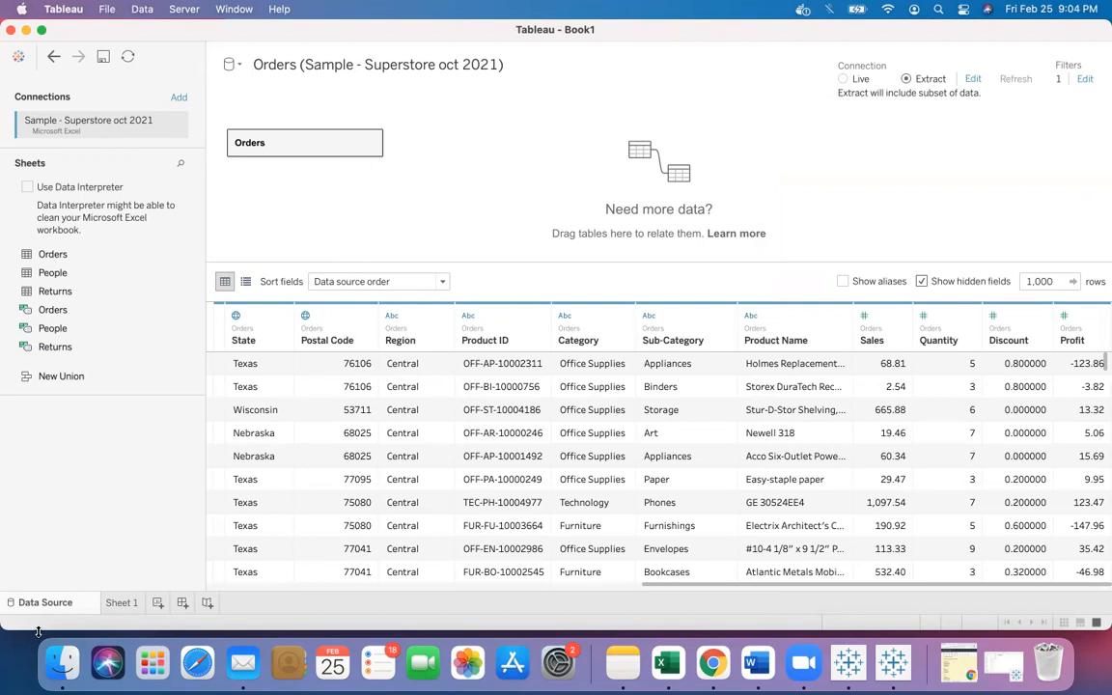
- Close the Book1 workbook without saving and hide the Finder window
left_click(11, 33)
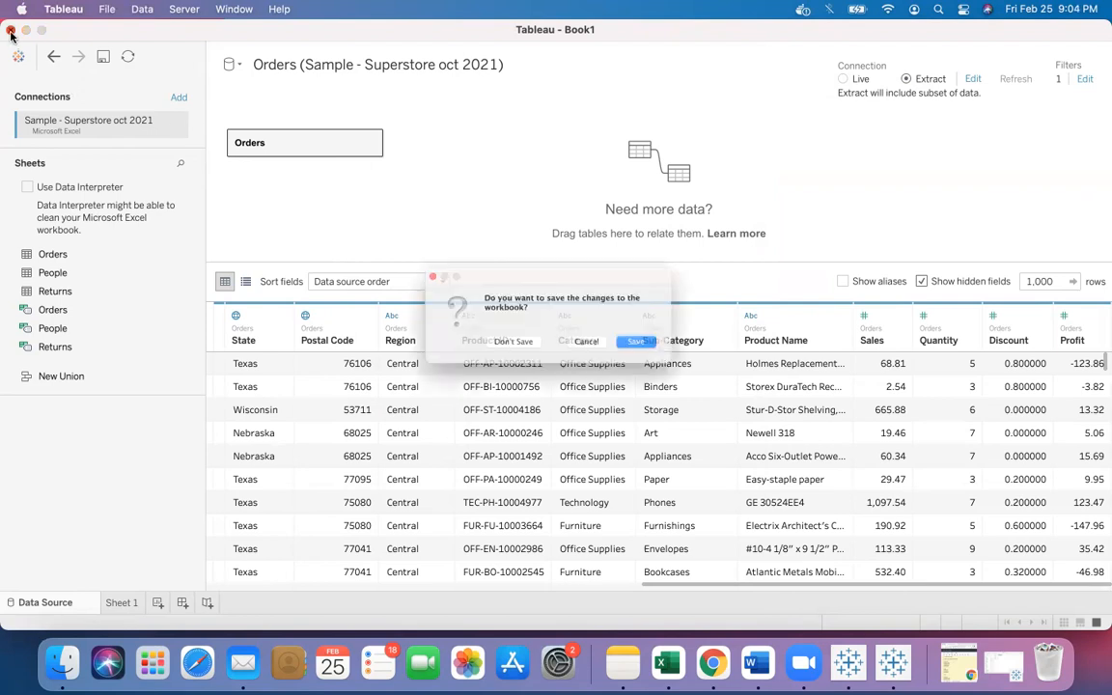
left_click(455, 312)
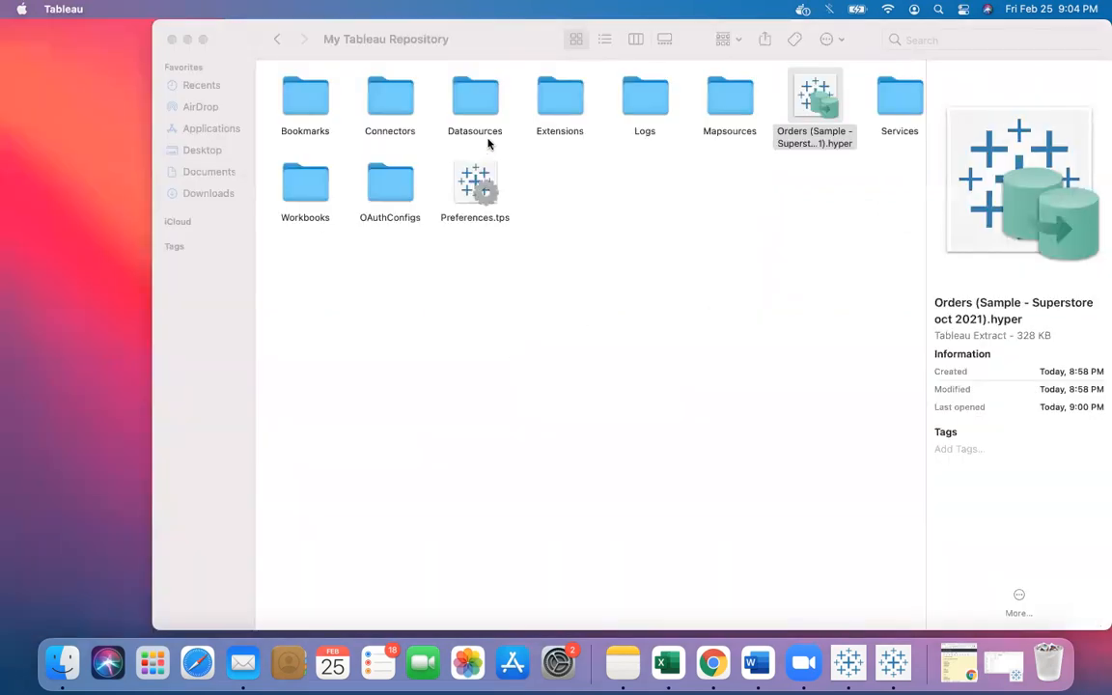
left_click(191, 40)
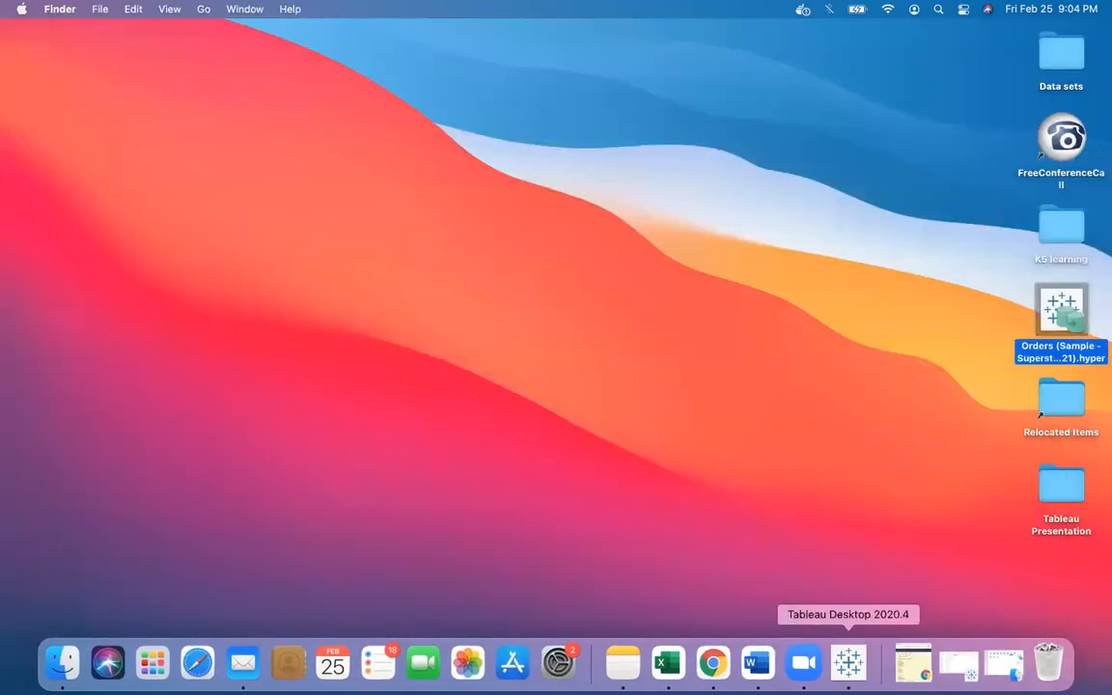
- Bring up the Book3 workbook and close it without saving changes
left_click(846, 664)
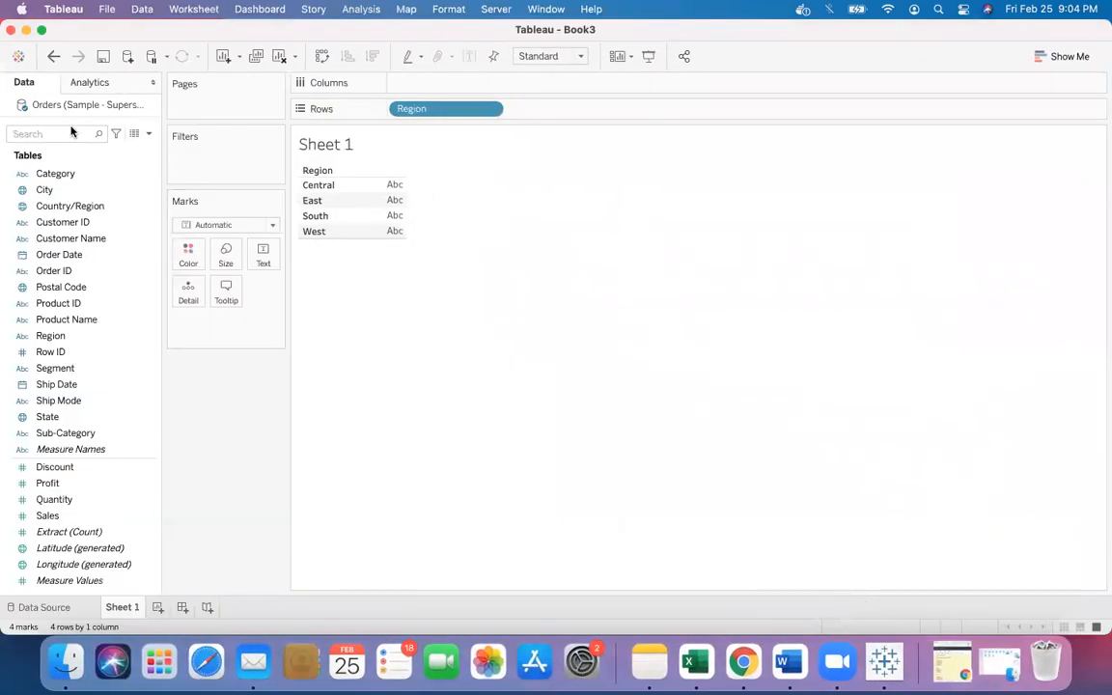
left_click(10, 30)
left_click(502, 352)
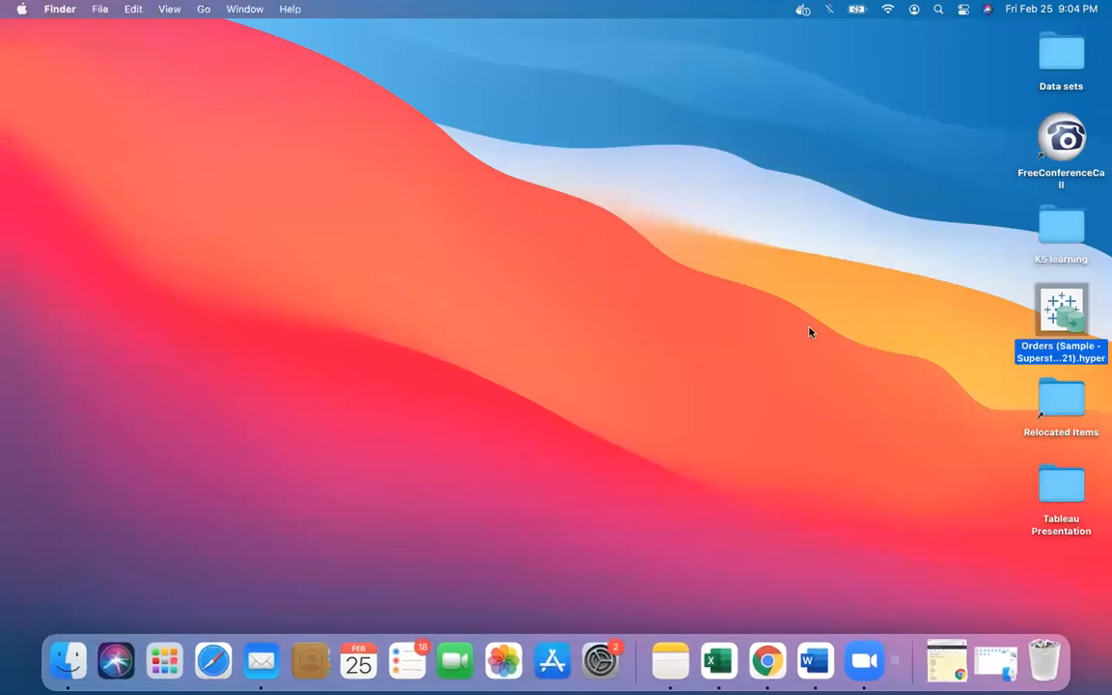
right_click(809, 327)
left_click(647, 314)
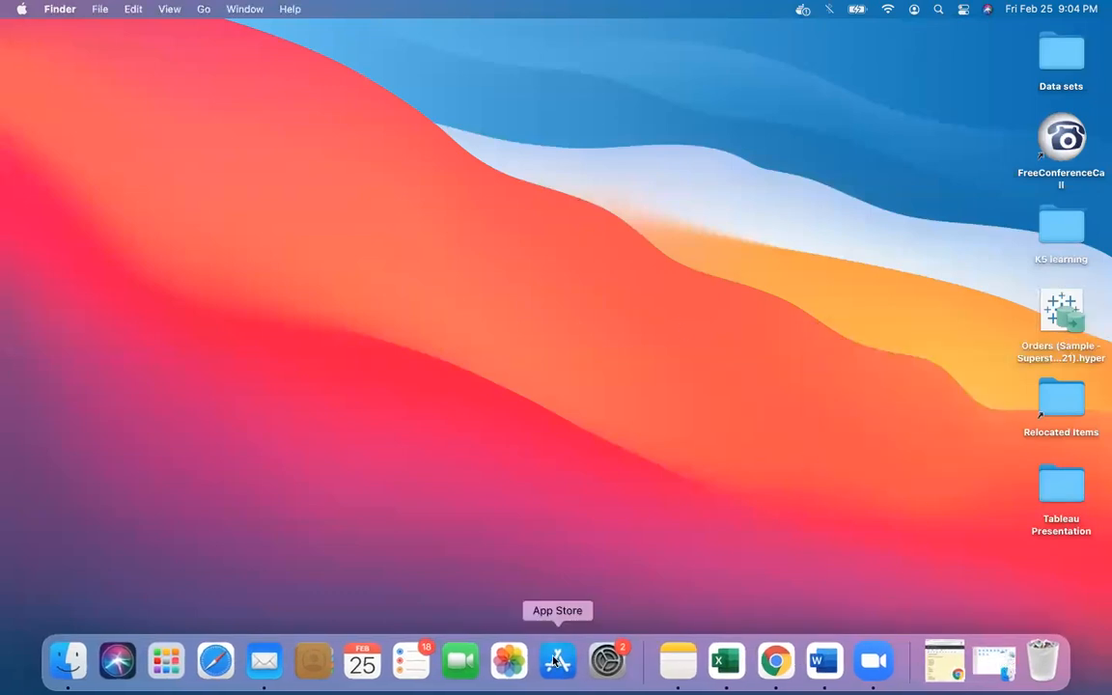
- Launch Tableau Desktop and dismiss the File Recovery dialog
left_click(166, 661)
left_click(139, 198)
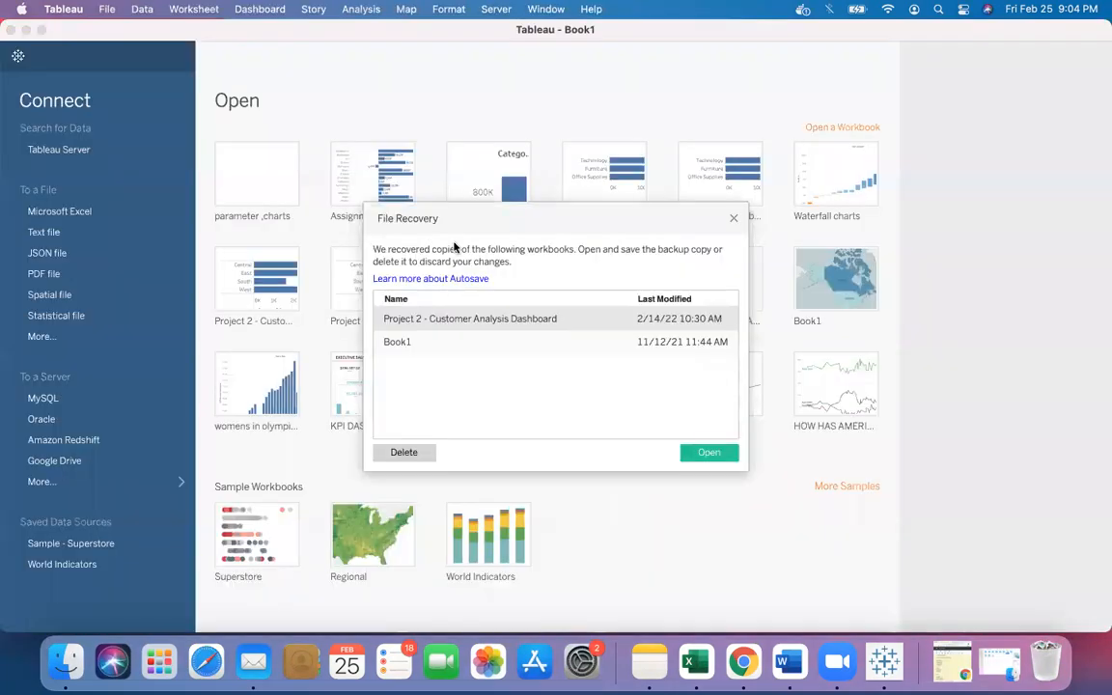
left_click(732, 219)
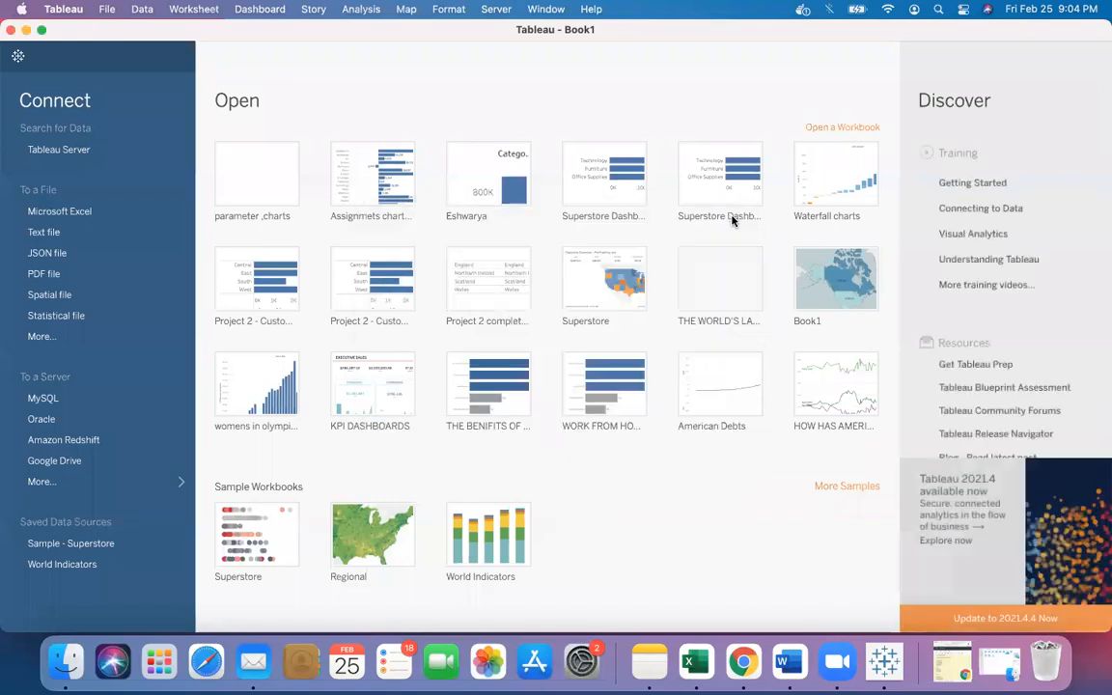
- Connect to the Sample - Superstore 2021 Excel workbook in the Tableau Presentation folder
left_click(71, 214)
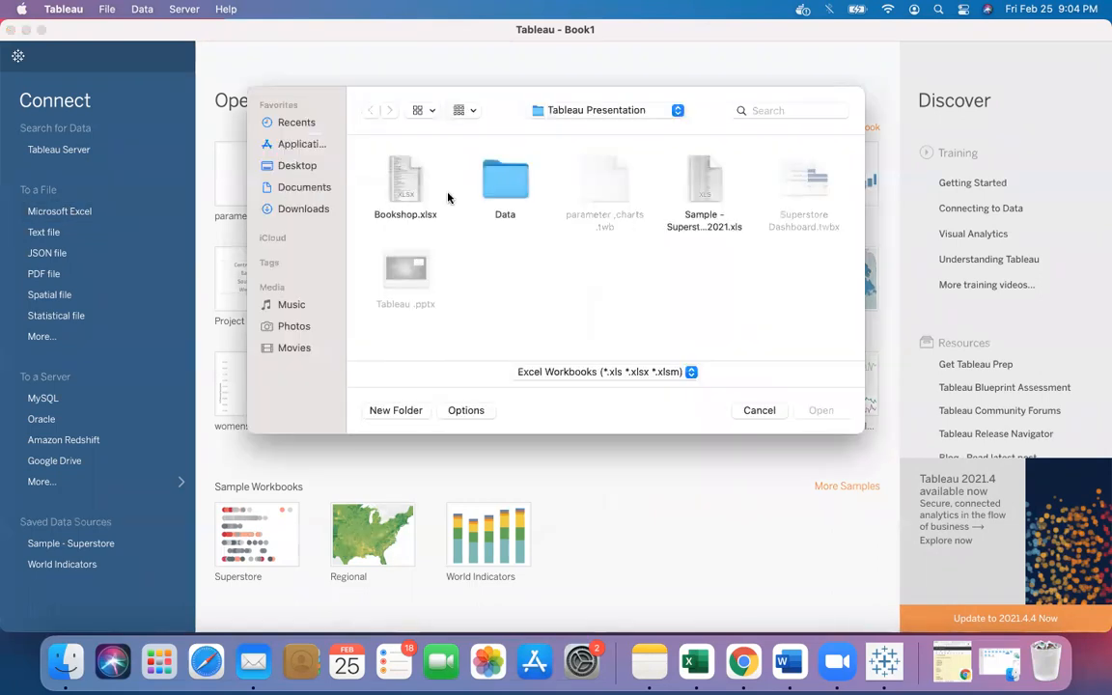
left_click(714, 193)
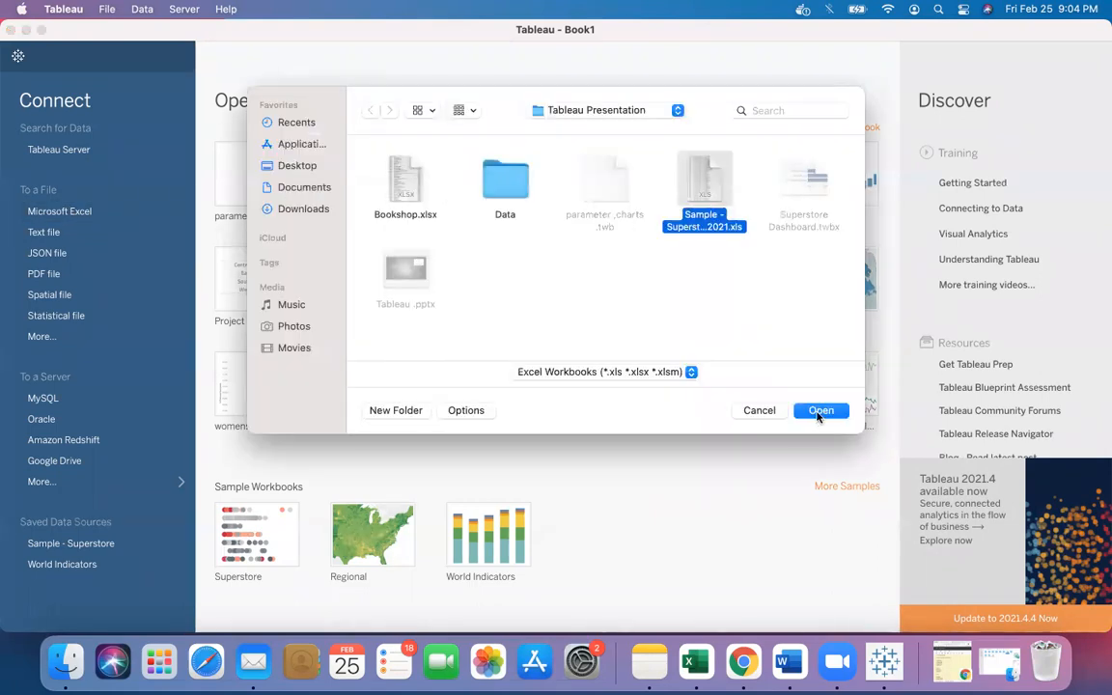
key("Return")
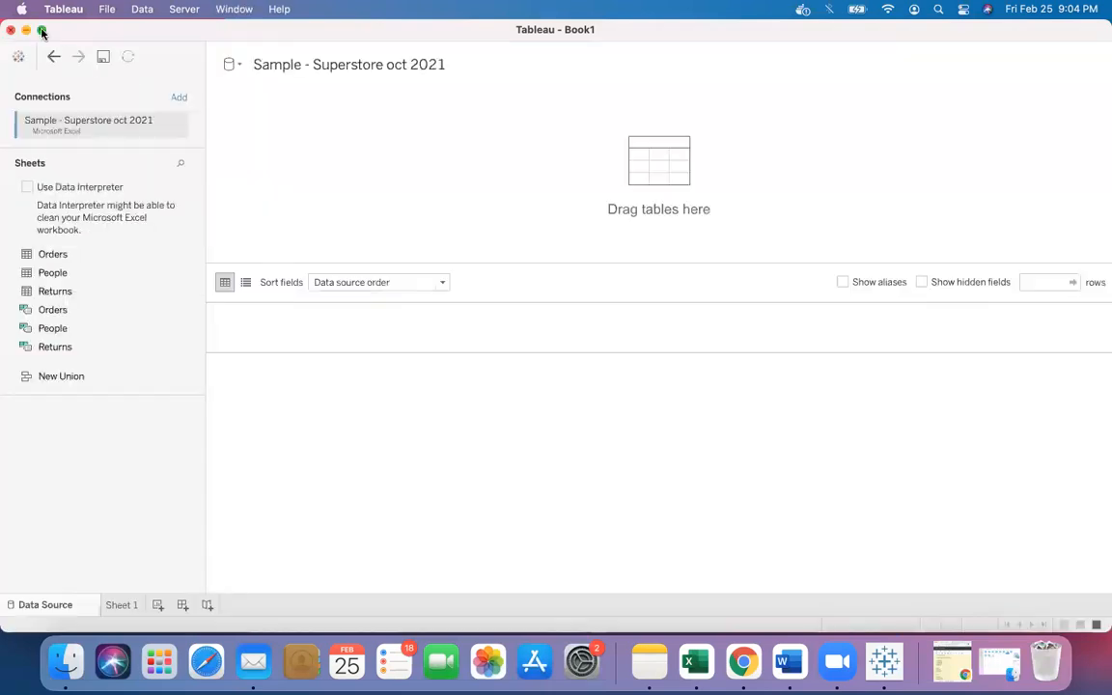
- Maximise the window and add the Orders sheet to the data source canvas
left_click(41, 30)
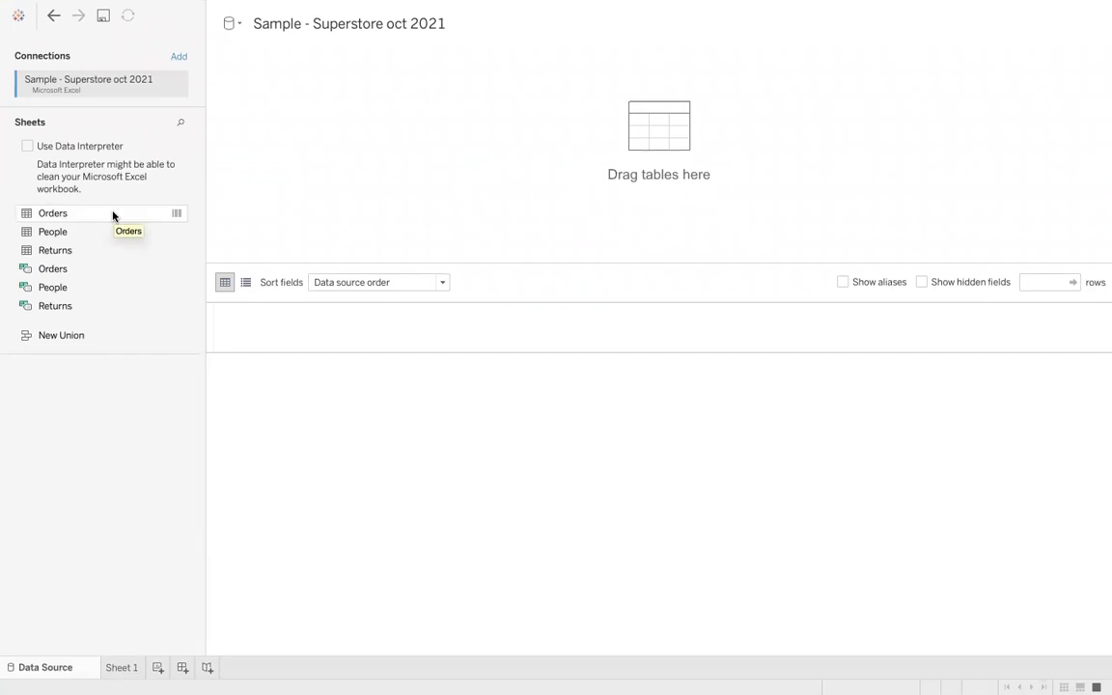
left_click_drag(113, 216, 282, 169)
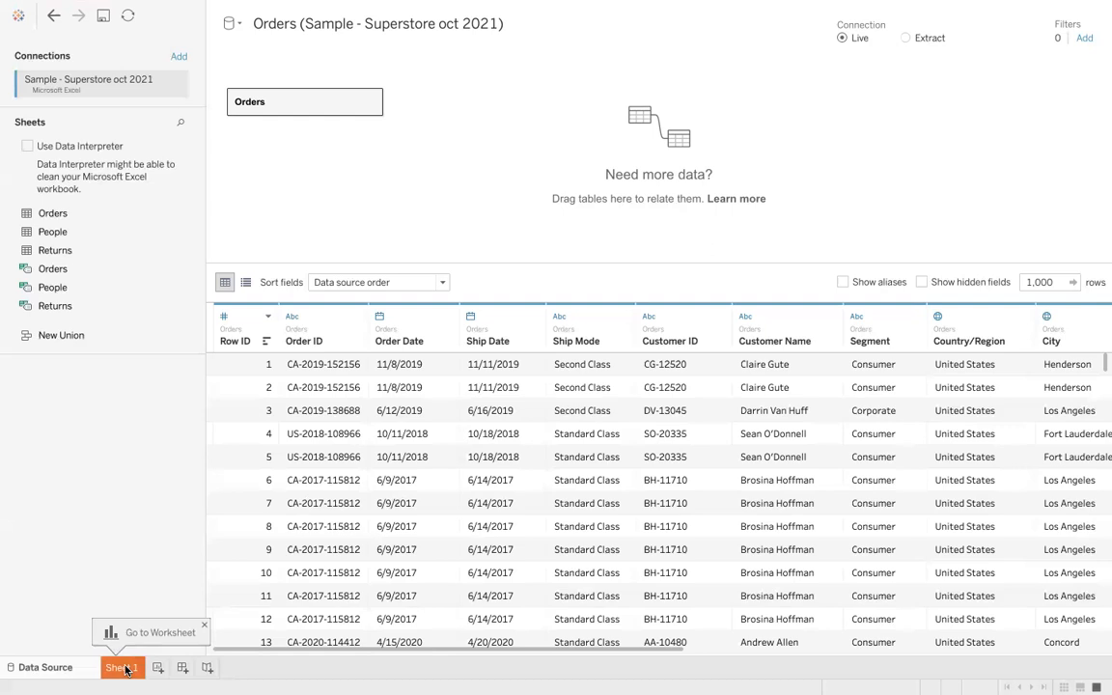
- Open Sheet 1 and place Sales on Rows
left_click(123, 667)
left_click(155, 216)
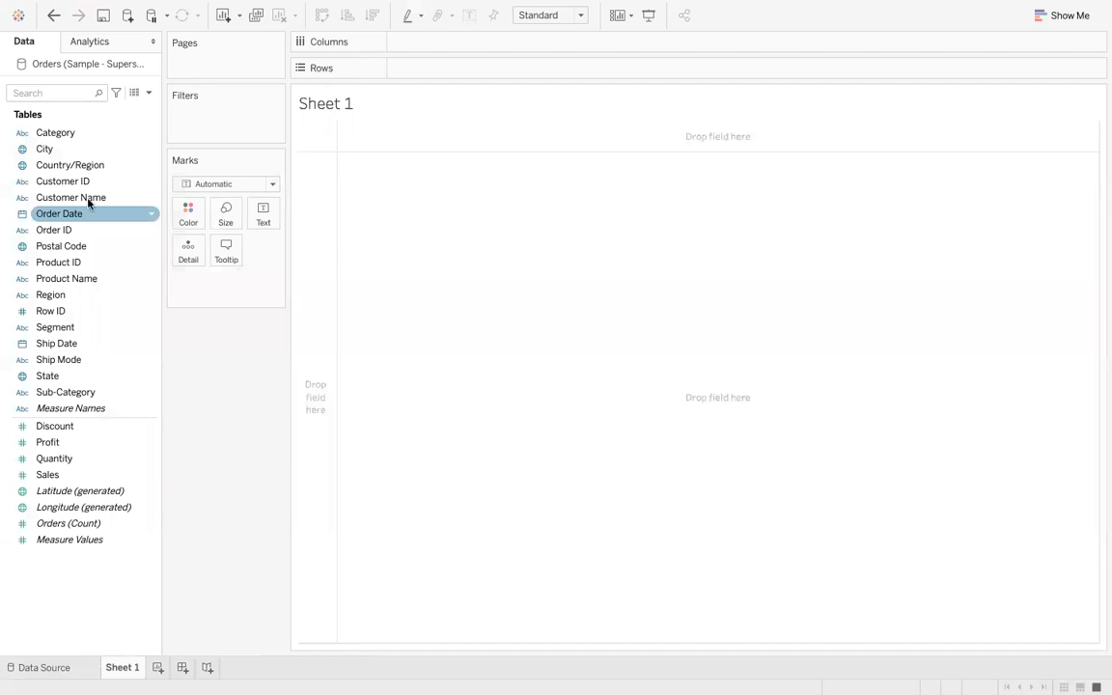
left_click(58, 442)
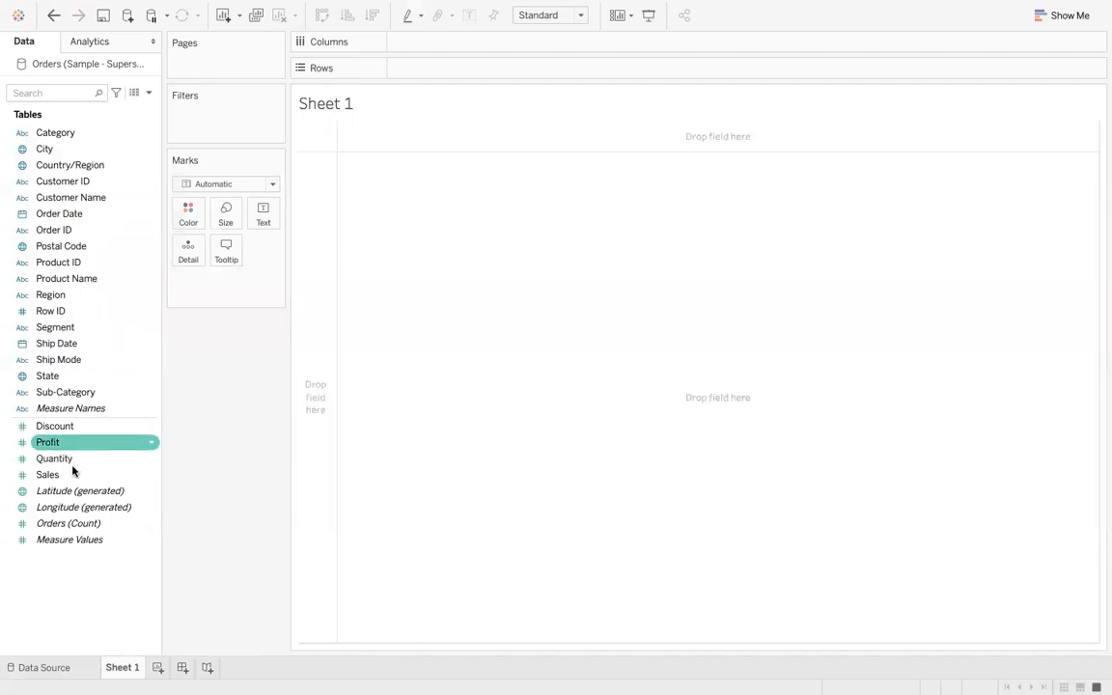
left_click(77, 476)
left_click_drag(77, 480, 481, 75)
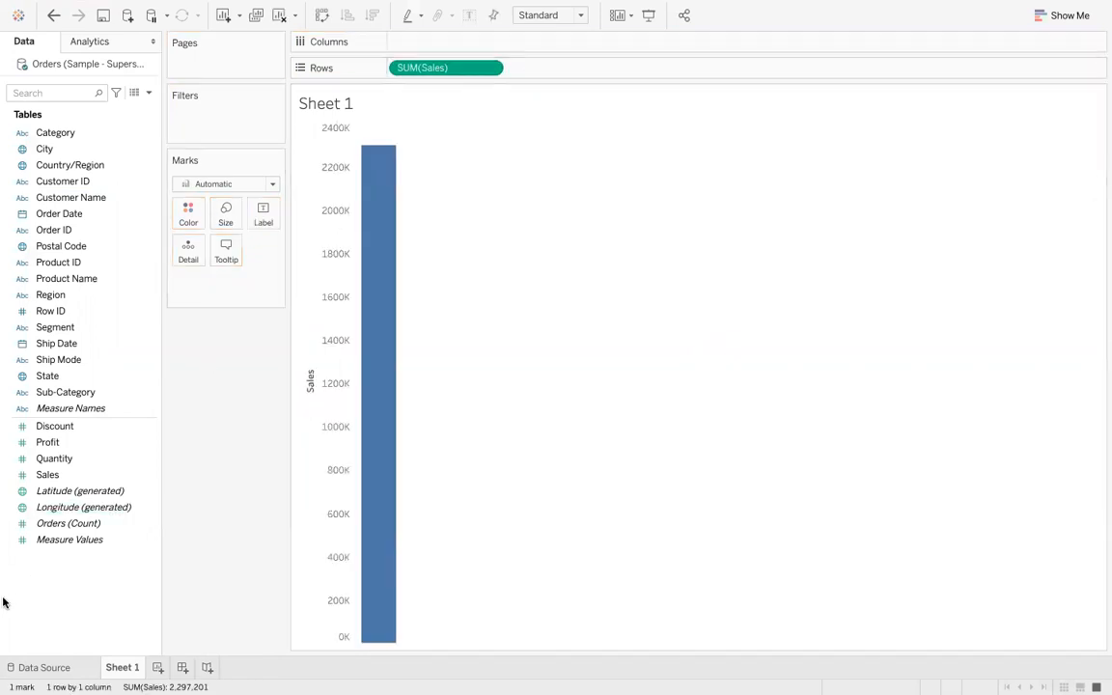
- Add Sub-Category to Columns, then swap rows and columns to make a horizontal bar chart
left_click(53, 375)
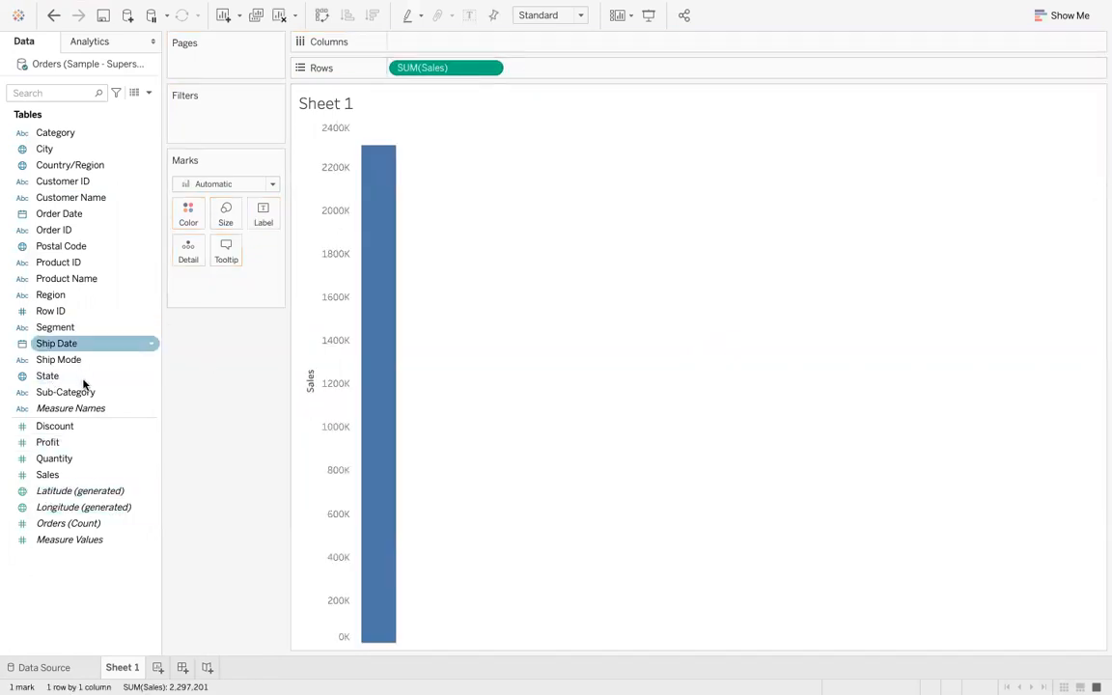
left_click_drag(92, 392, 470, 43)
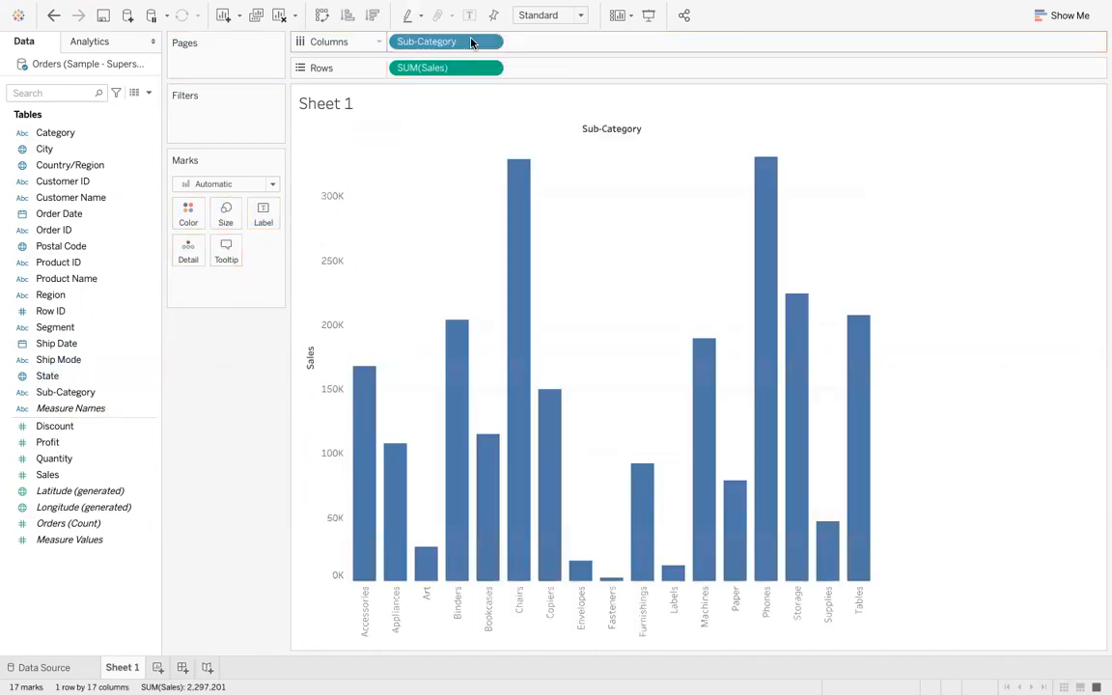
left_click(322, 16)
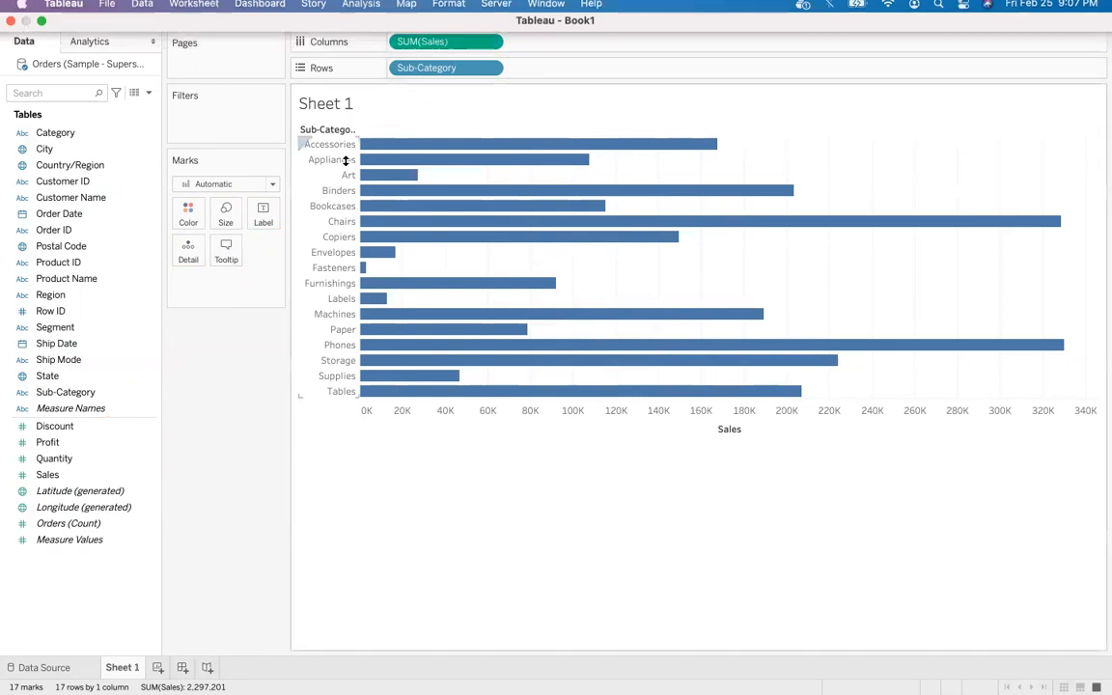
left_click(40, 29)
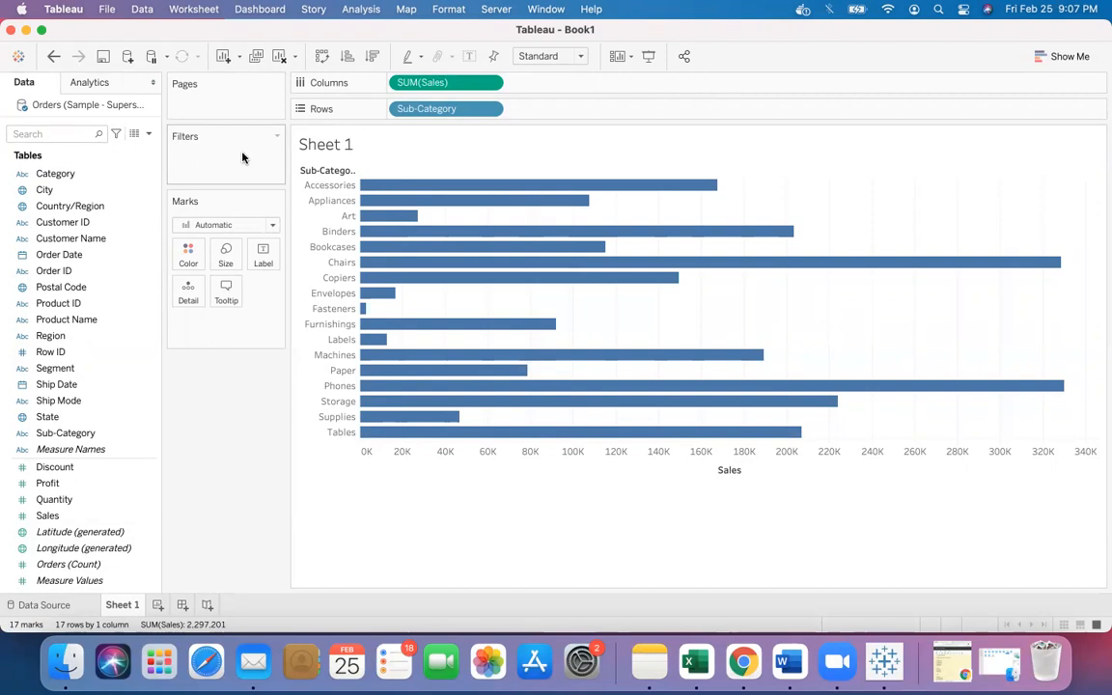
left_click(617, 58)
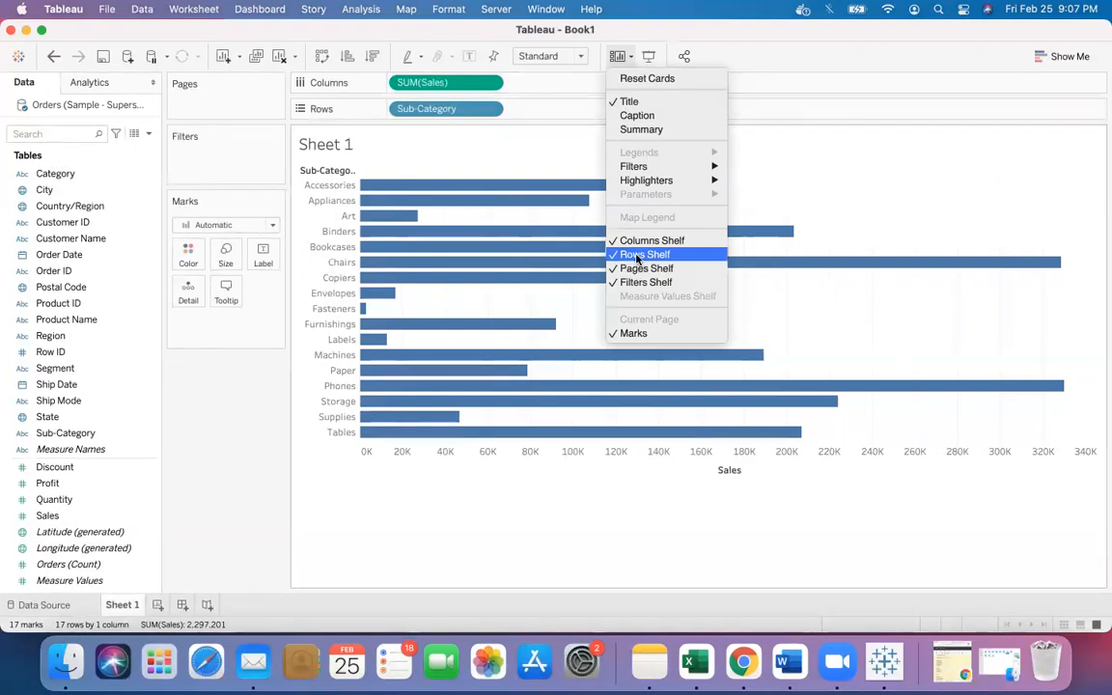
left_click(212, 432)
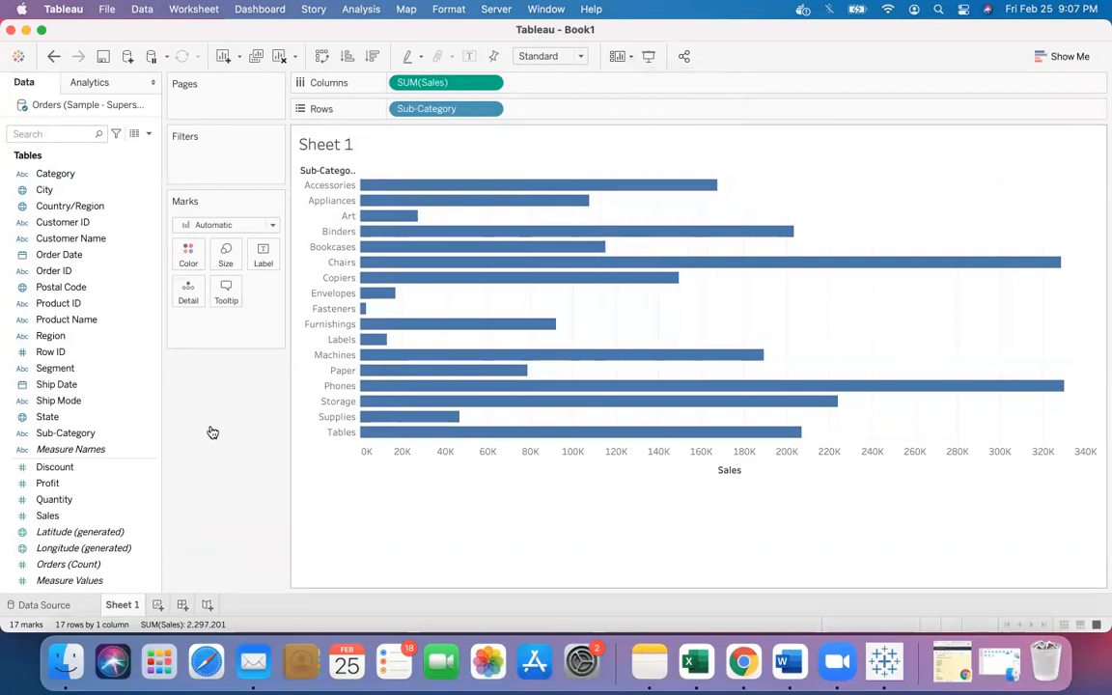
left_click(323, 58)
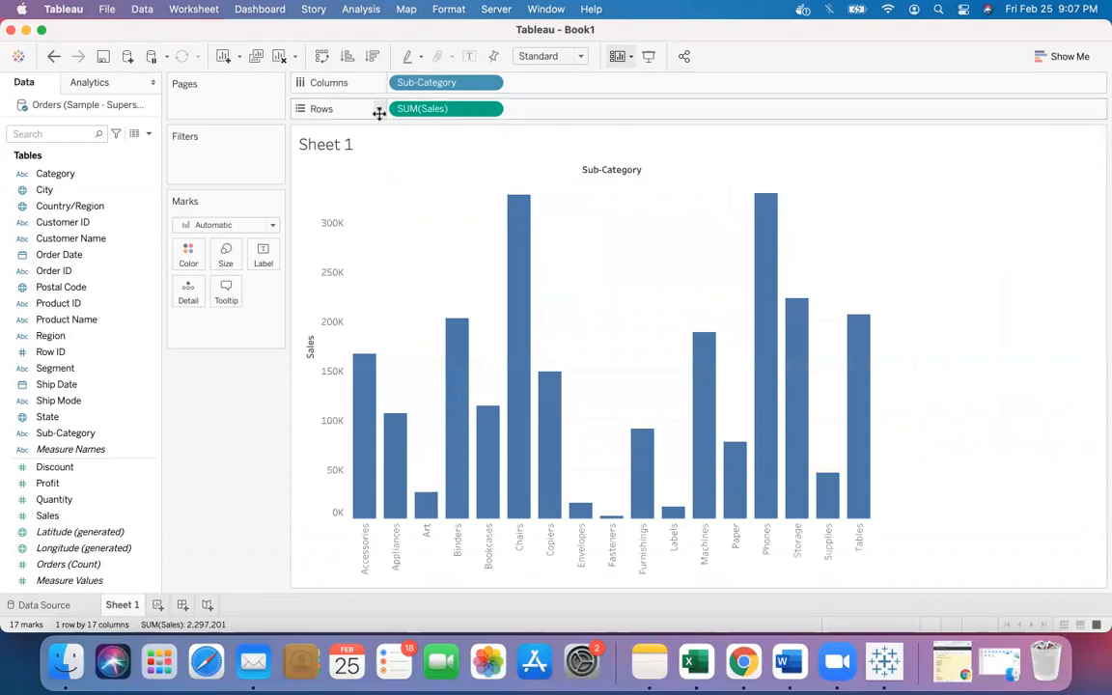
left_click(323, 58)
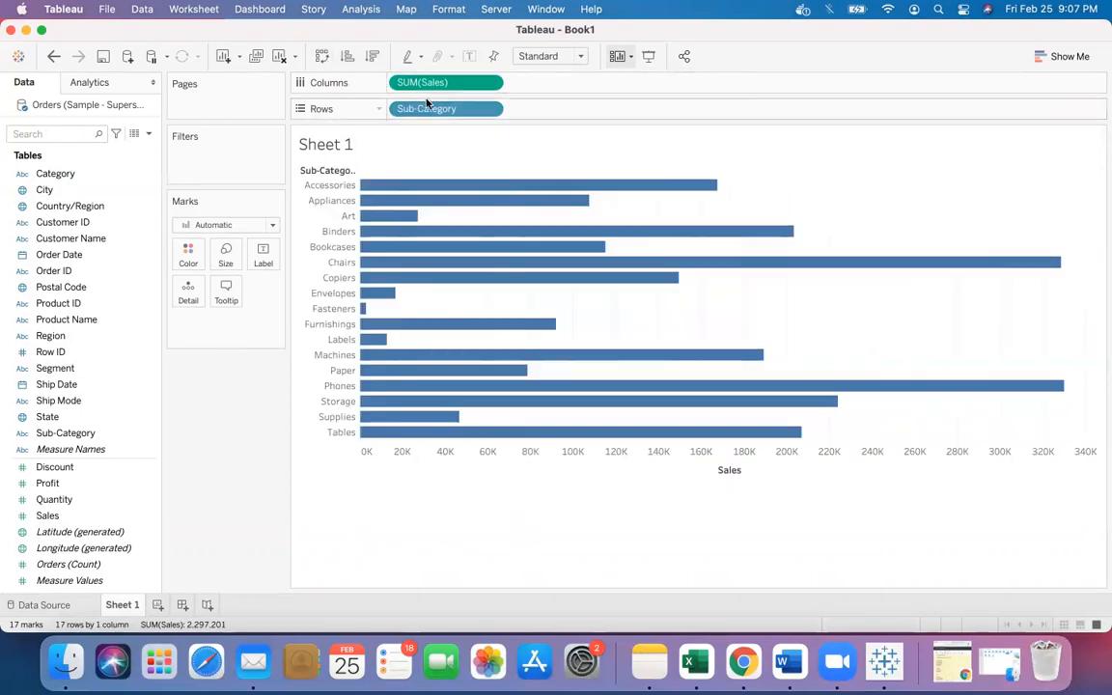
left_click_drag(461, 116, 482, 148)
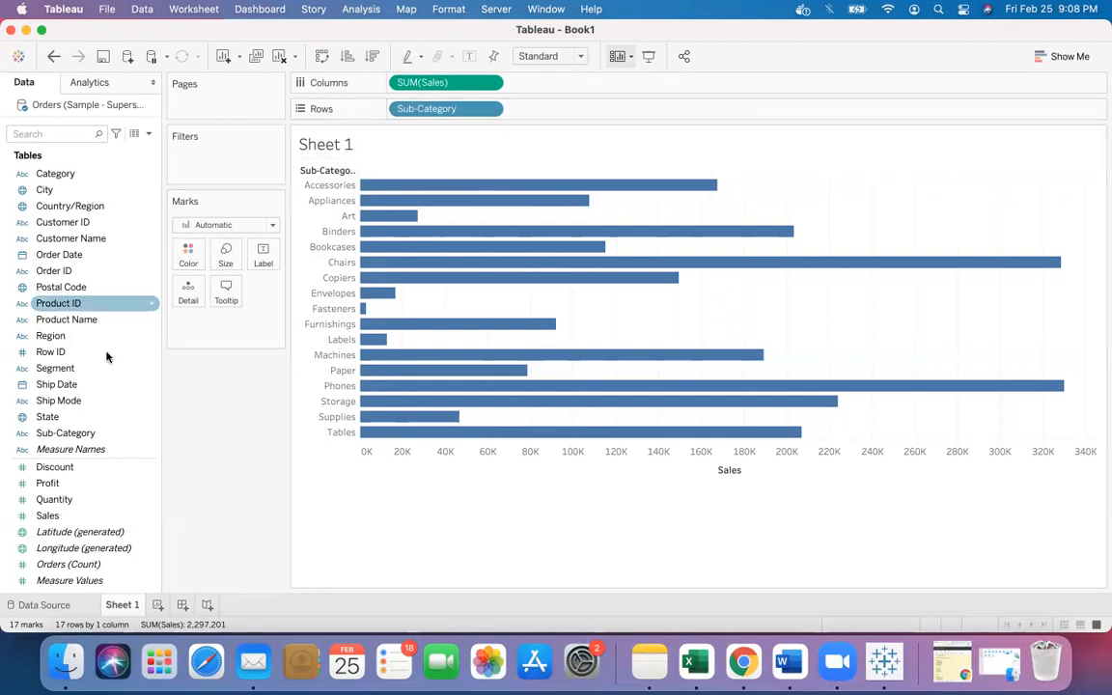
left_click(101, 431)
left_click_drag(108, 424, 234, 161)
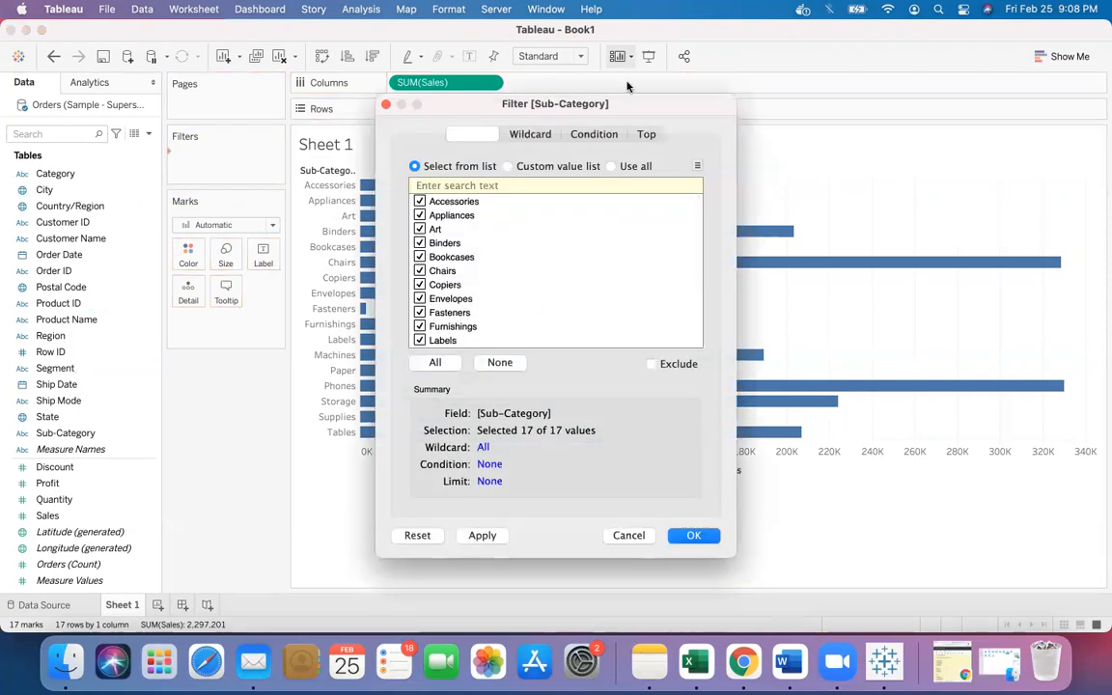
left_click(386, 104)
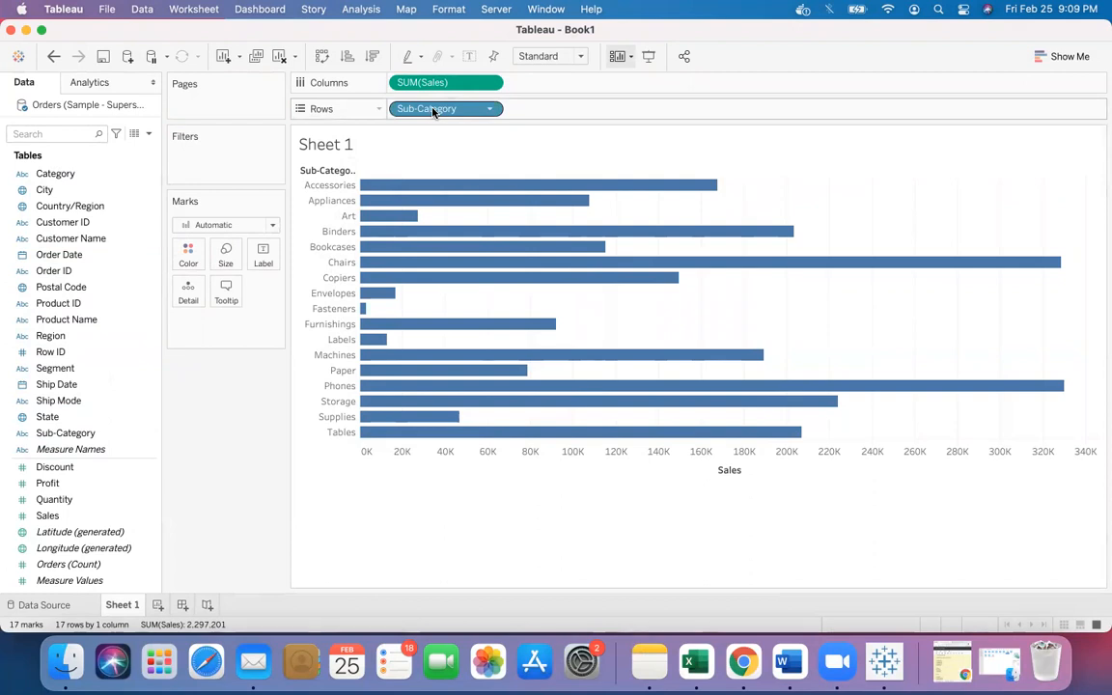
- Move Sub-Category onto the Filters shelf, deselecting and then reselecting all of its values
left_click_drag(433, 110, 197, 149)
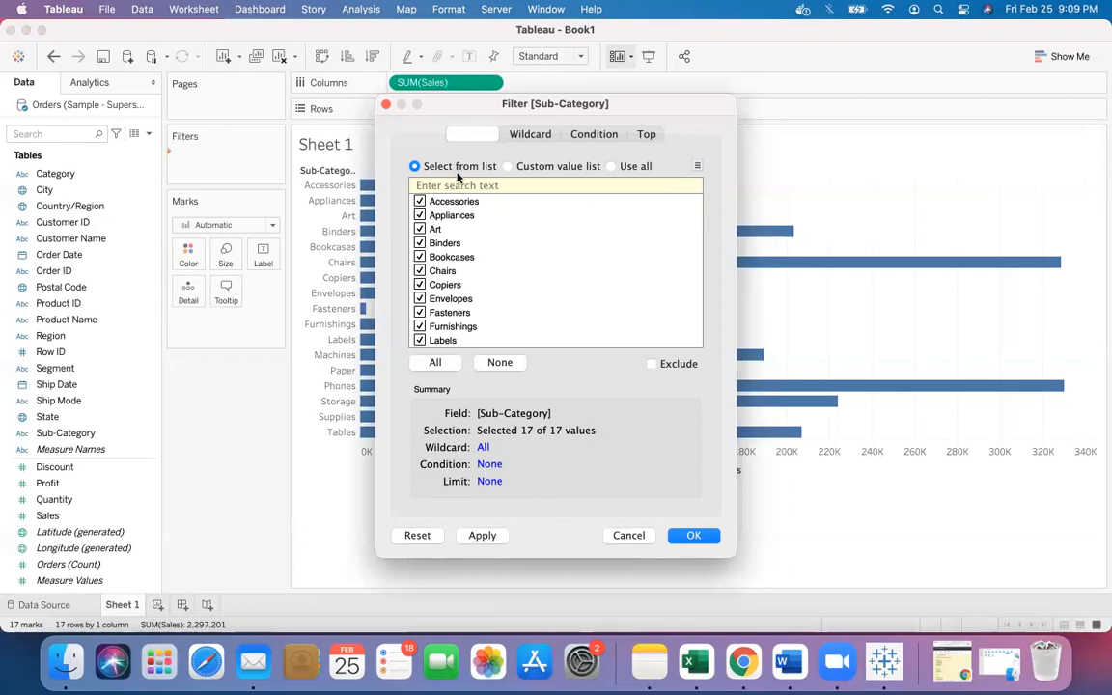
left_click(491, 365)
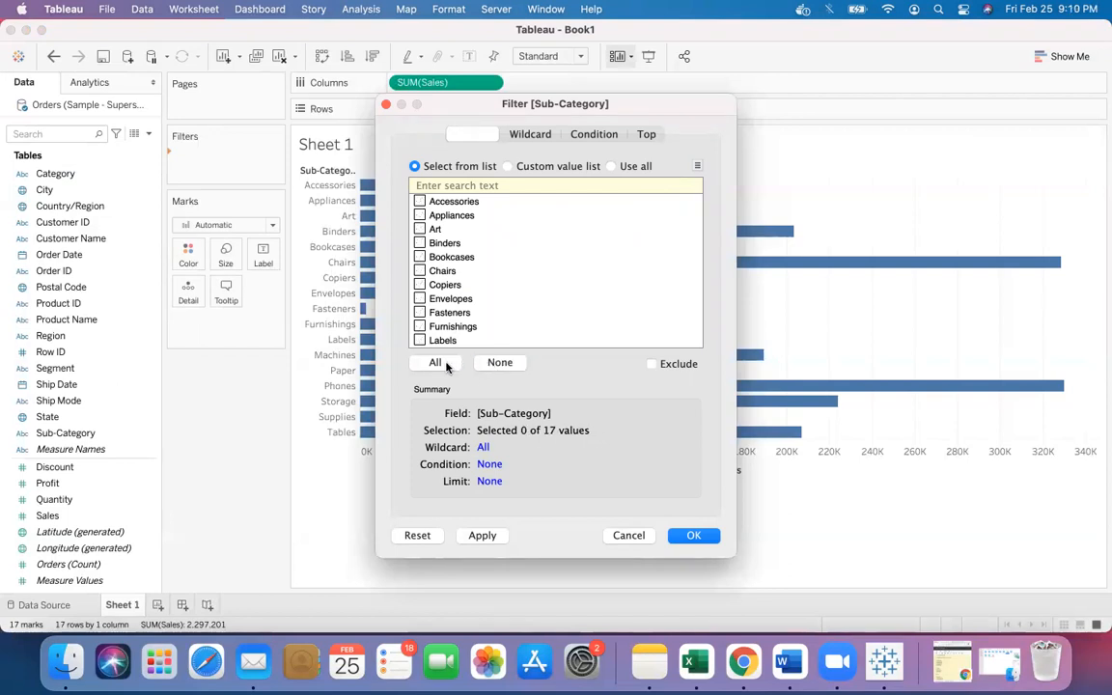
left_click(444, 365)
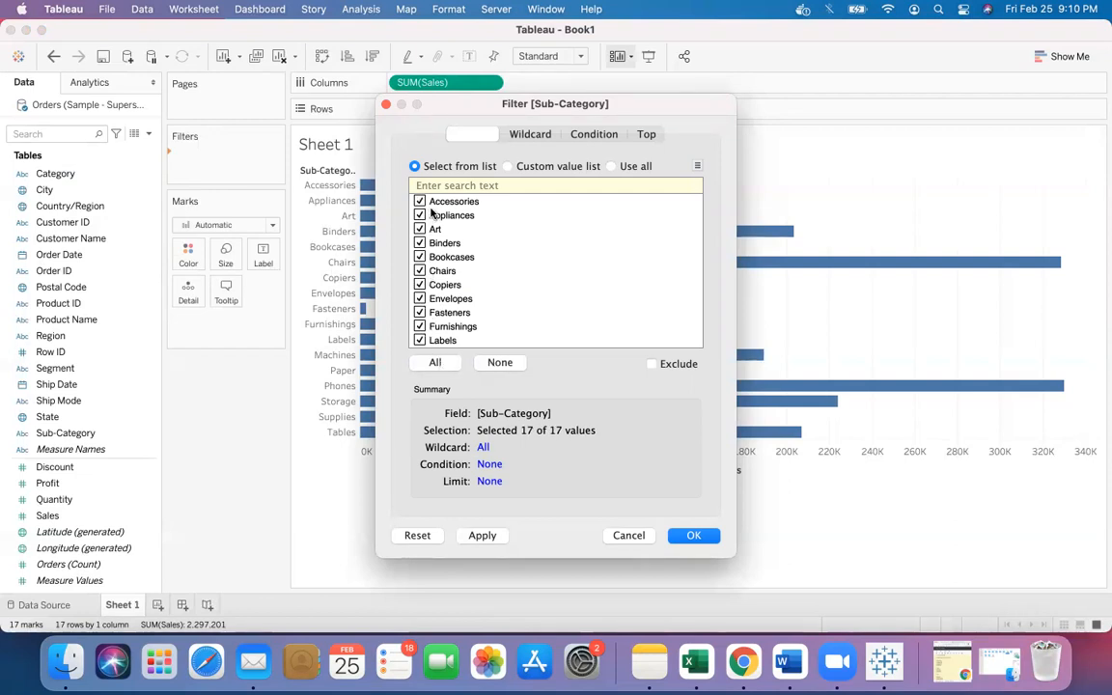
- Select only Envelopes, Fasteners, Furnishings and Labels in the filter list, then reselect all sub-categories
left_click(499, 362)
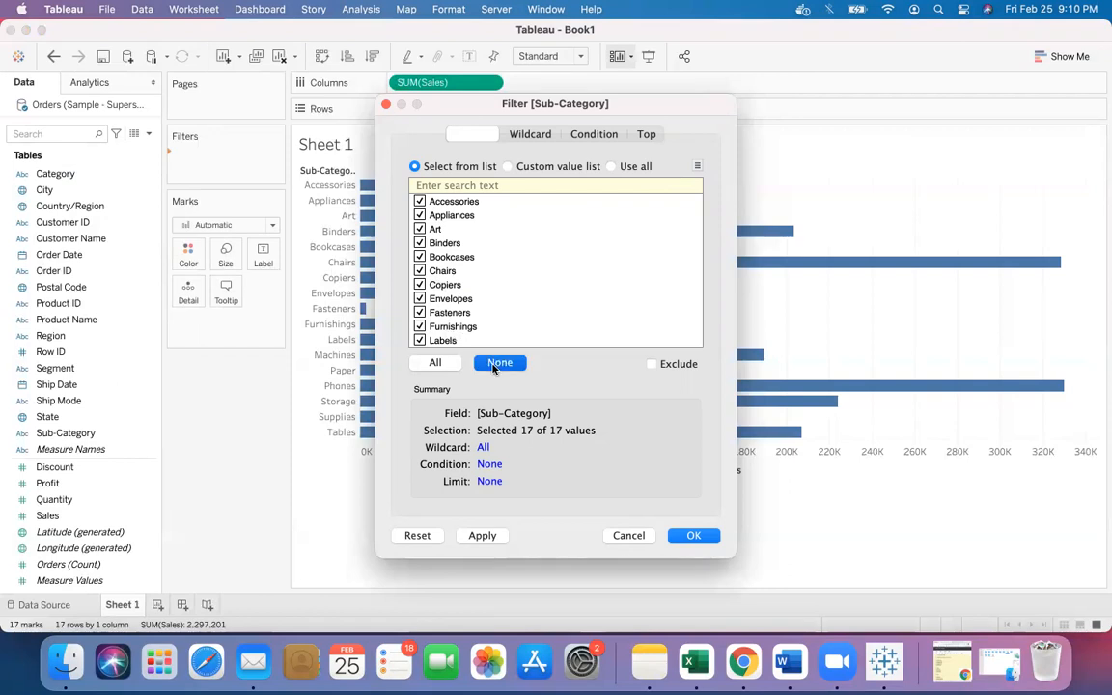
left_click(419, 340)
left_click(419, 326)
left_click(419, 312)
left_click(418, 298)
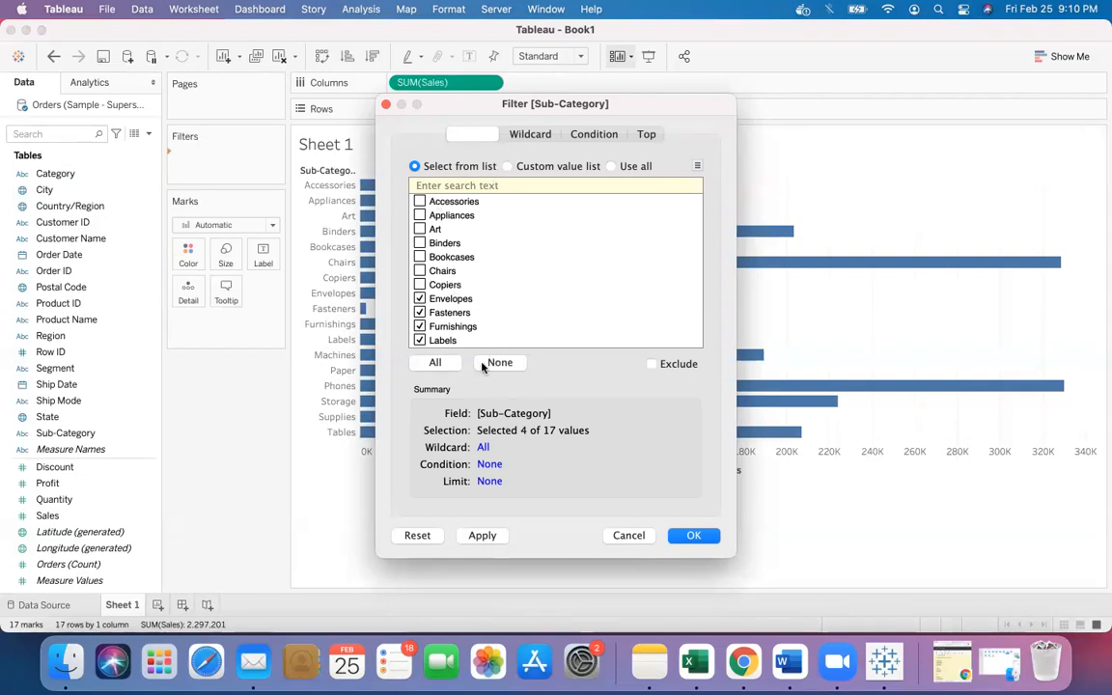
left_click(435, 361)
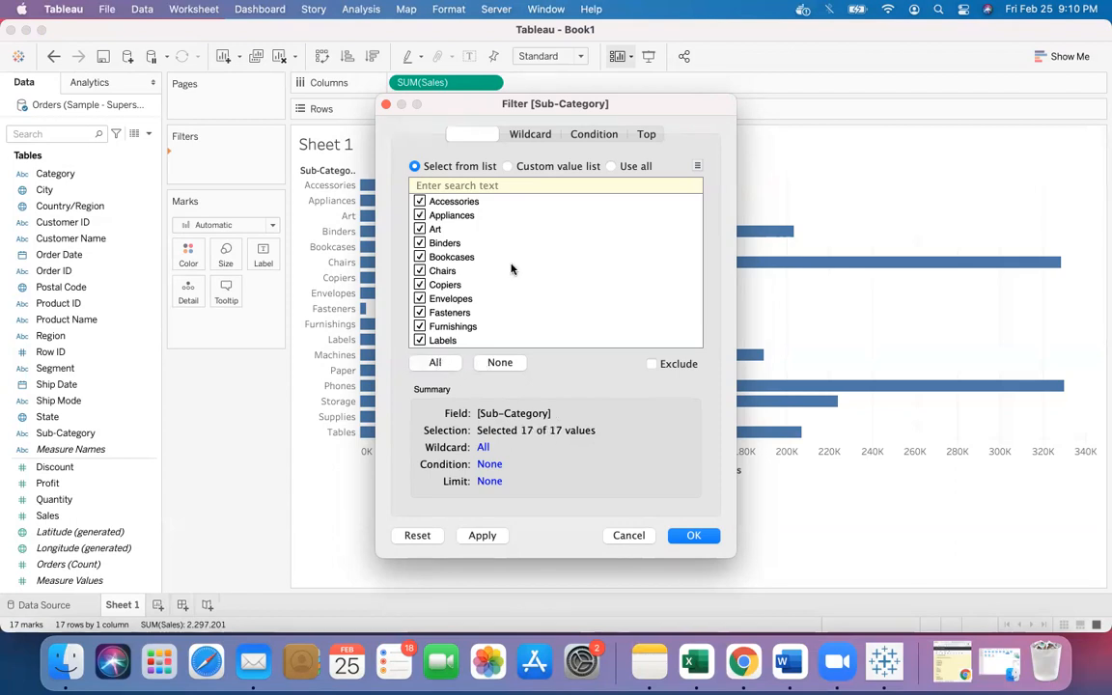
- Switch the filter to a custom value list, add Art to it, then clear the list
left_click(509, 167)
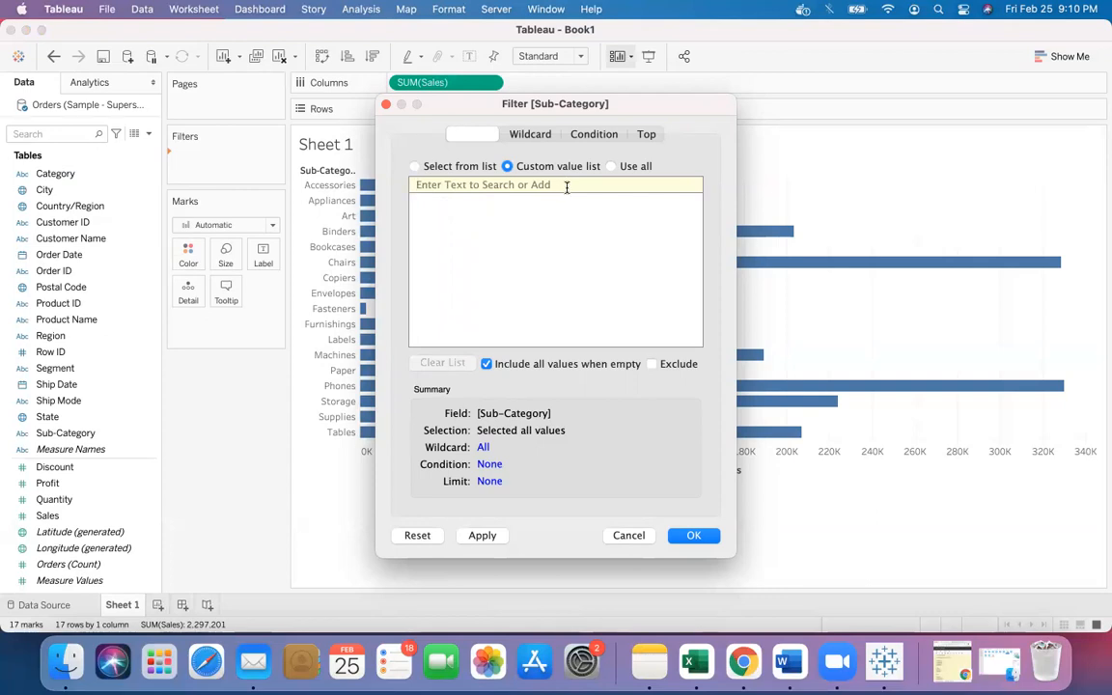
type("art")
key("BackSpace")
key("BackSpace")
key("BackSpace")
type("Art")
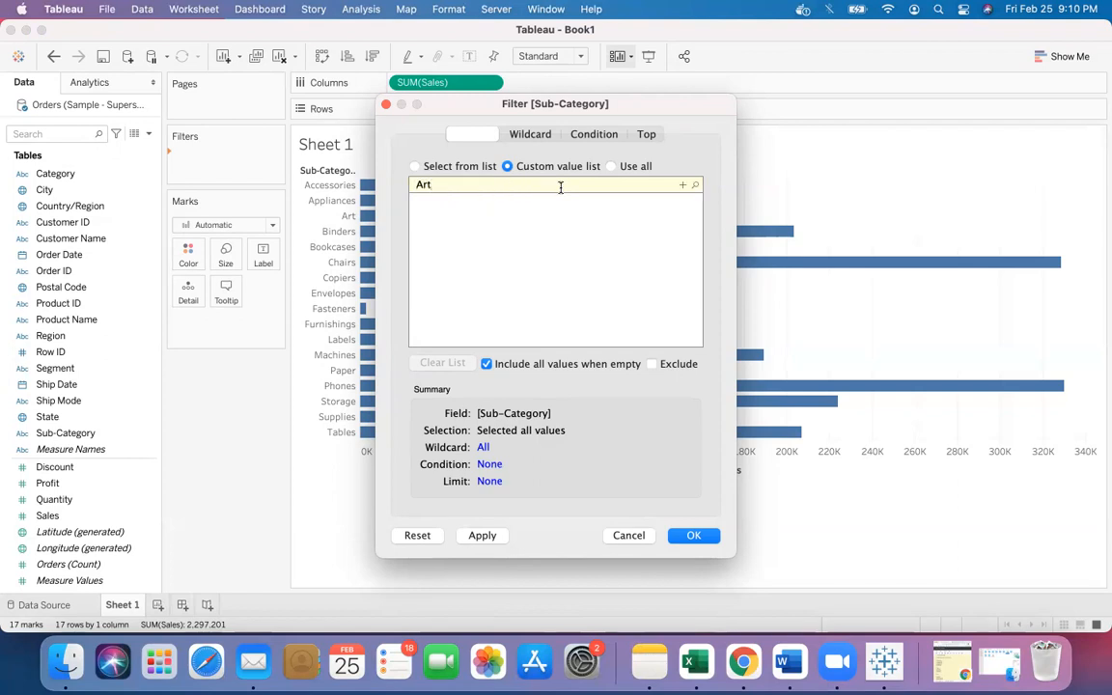
left_click(683, 185)
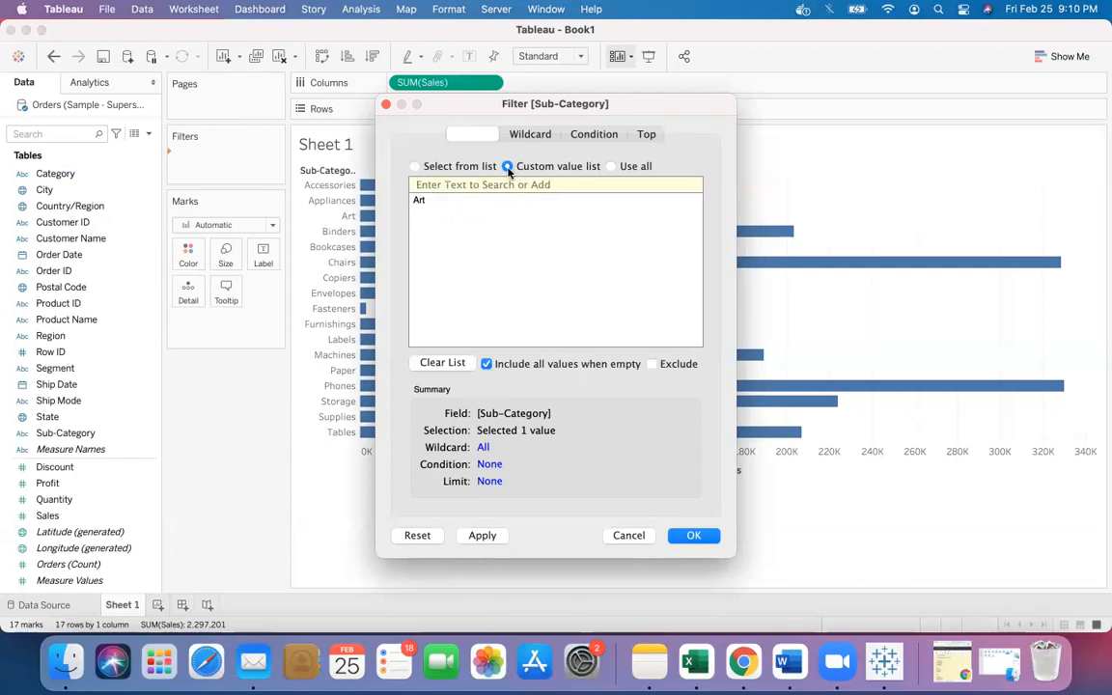
left_click(456, 202)
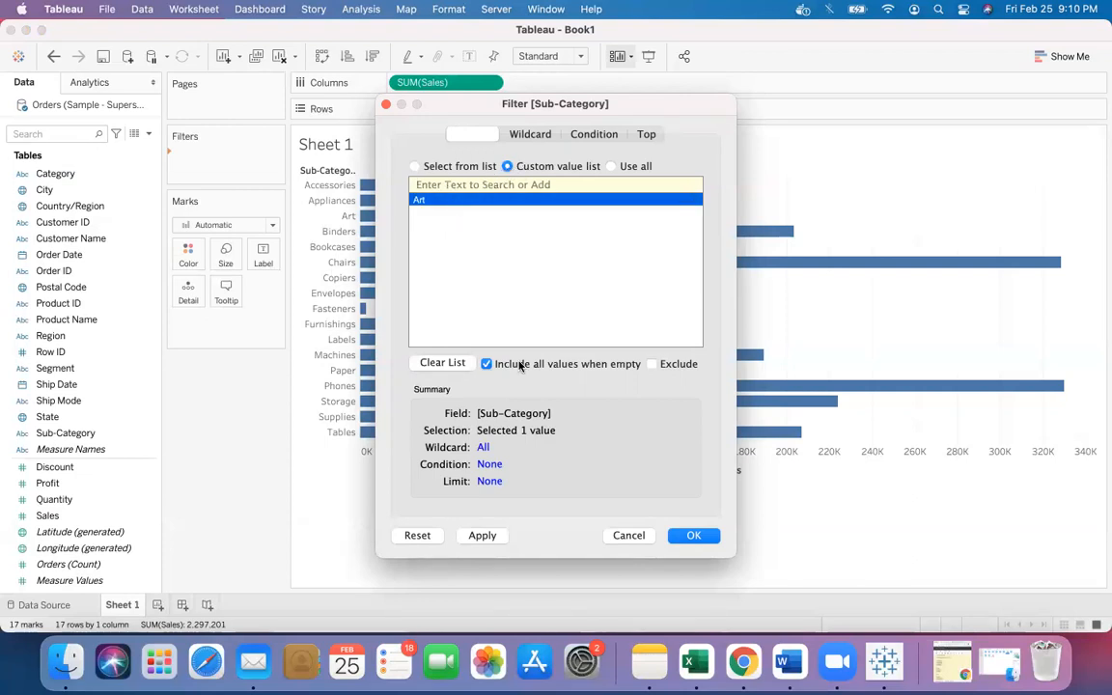
left_click(458, 364)
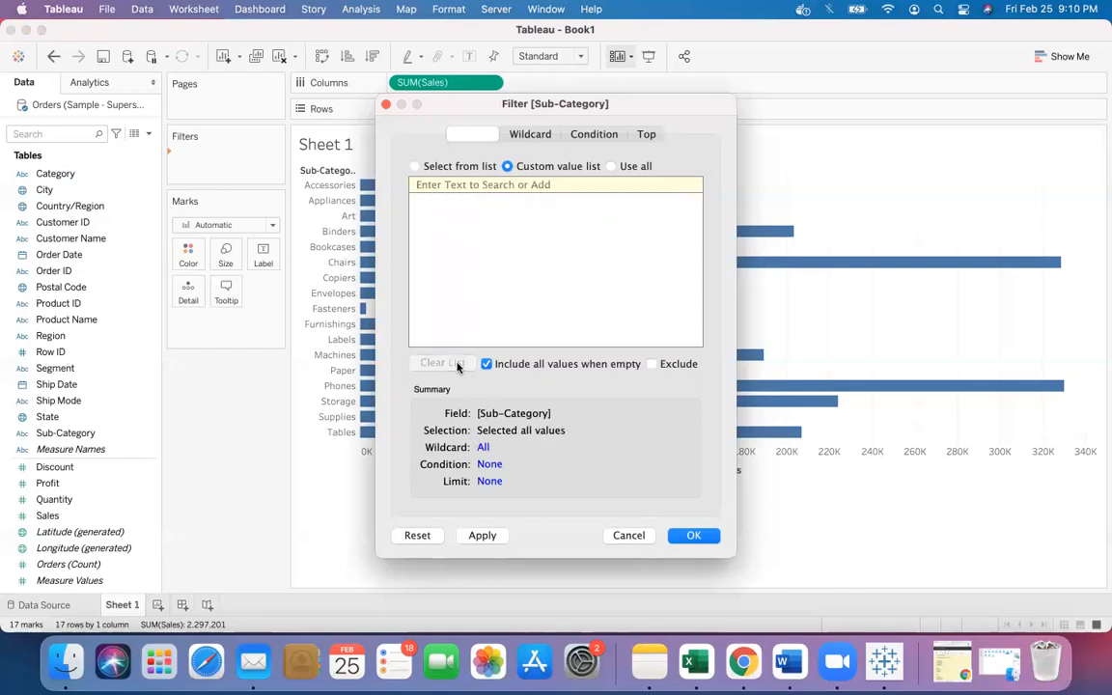
- Switch the Sub-Category filter to a wildcard match of values containing ab
left_click(610, 167)
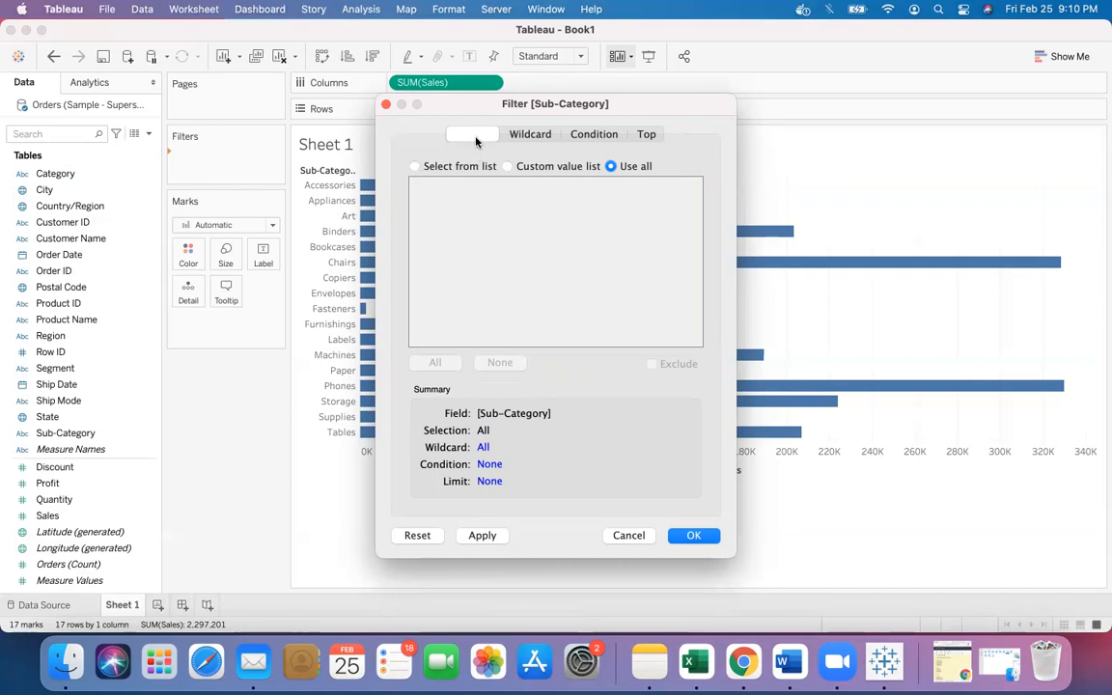
left_click(415, 166)
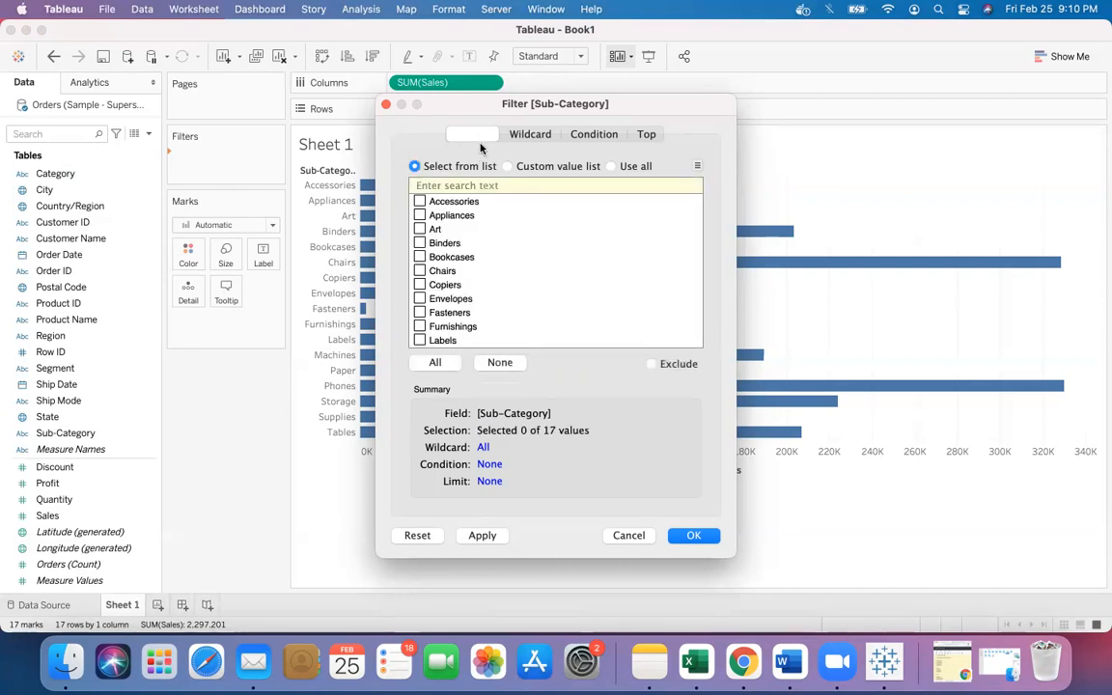
left_click(531, 135)
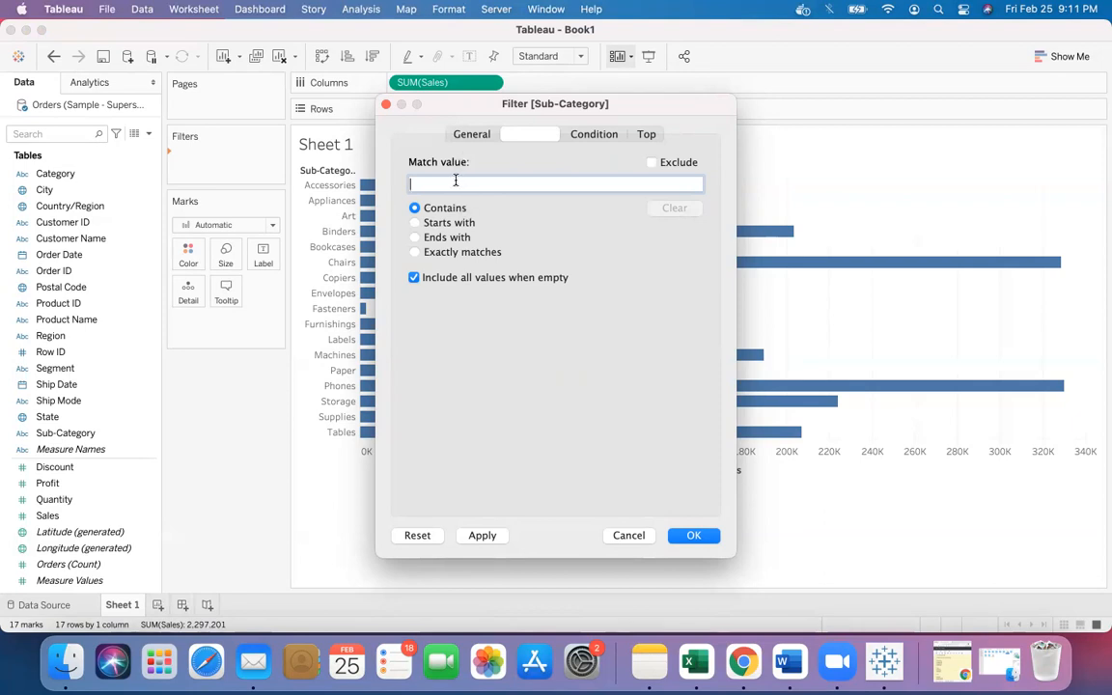
type("ab")
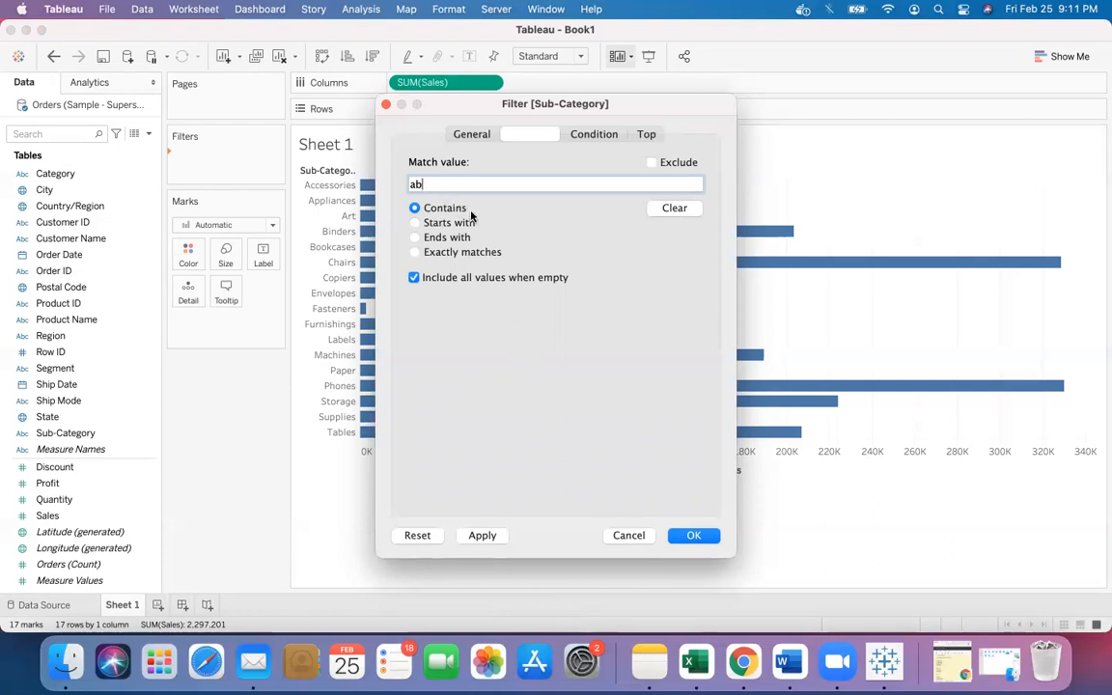
- Change the Sub-Category wildcard to match values starting with P
left_click(415, 223)
key("BackSpace")
key("BackSpace")
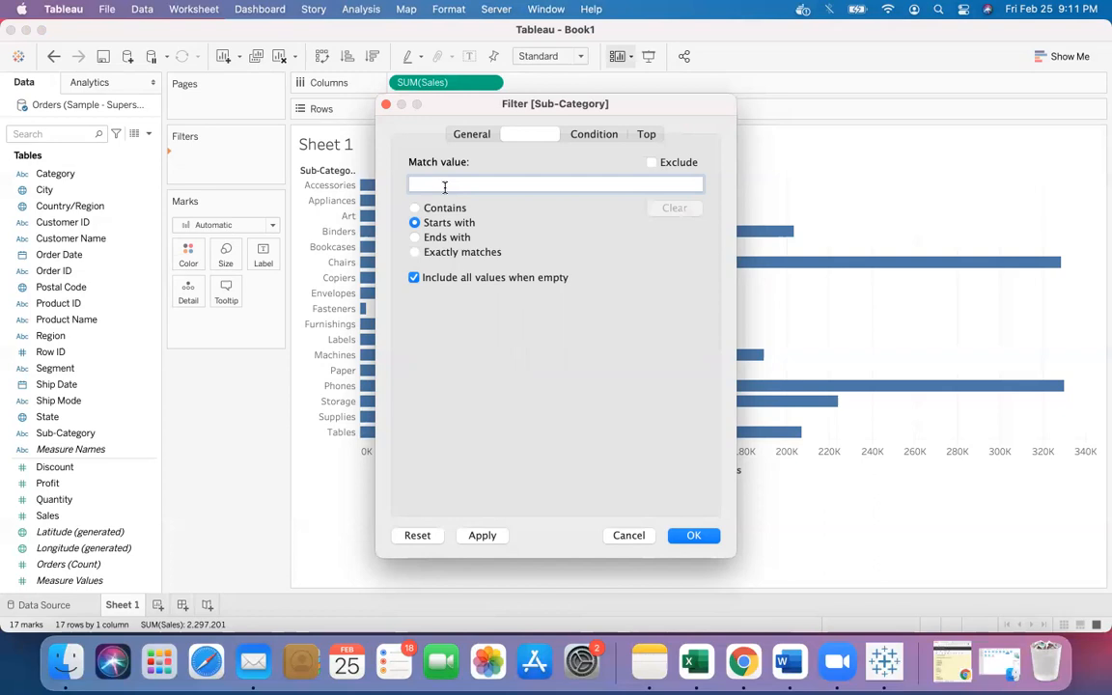
type("P")
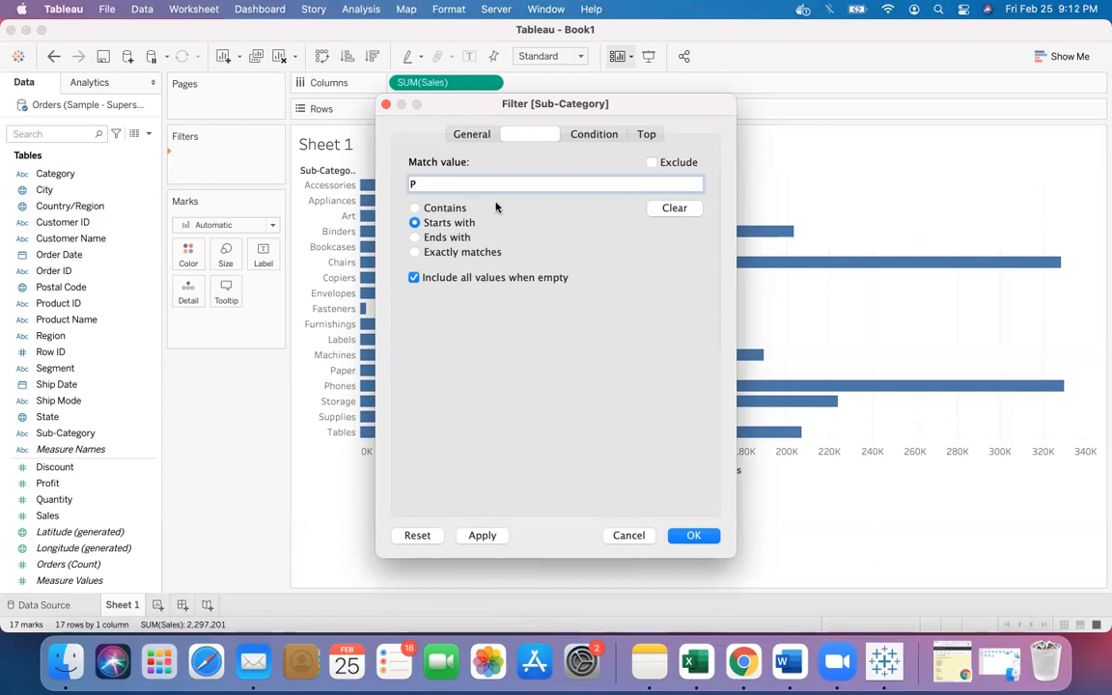
- Clear the match value and switch the wildcard to values ending with es
left_click(674, 208)
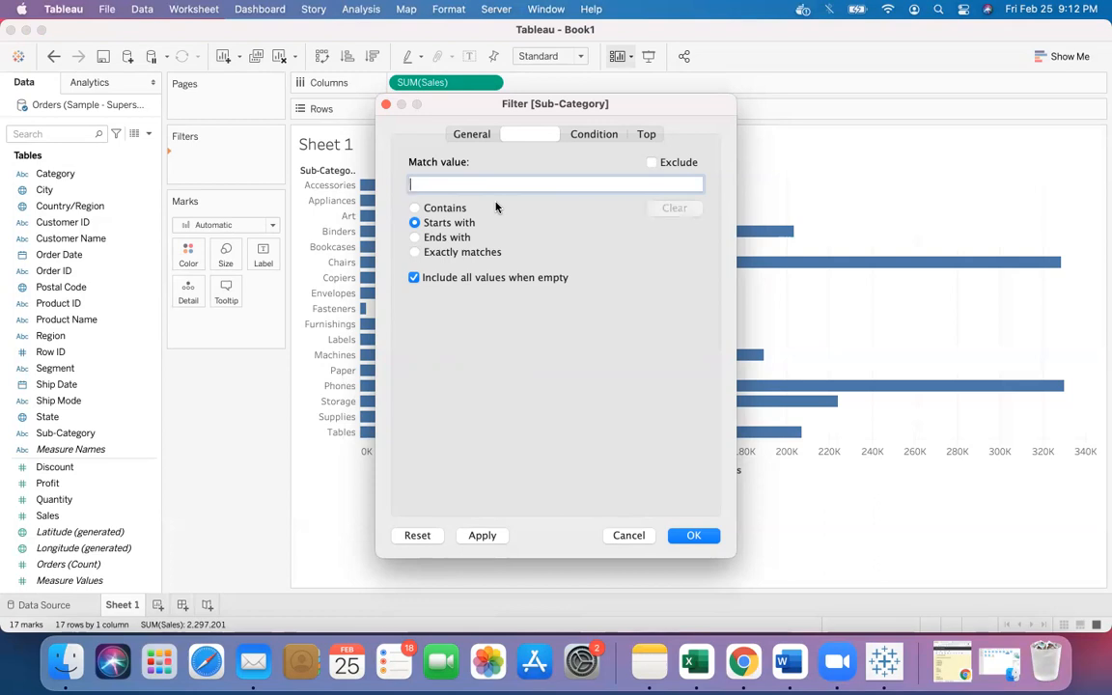
left_click(415, 237)
type("es")
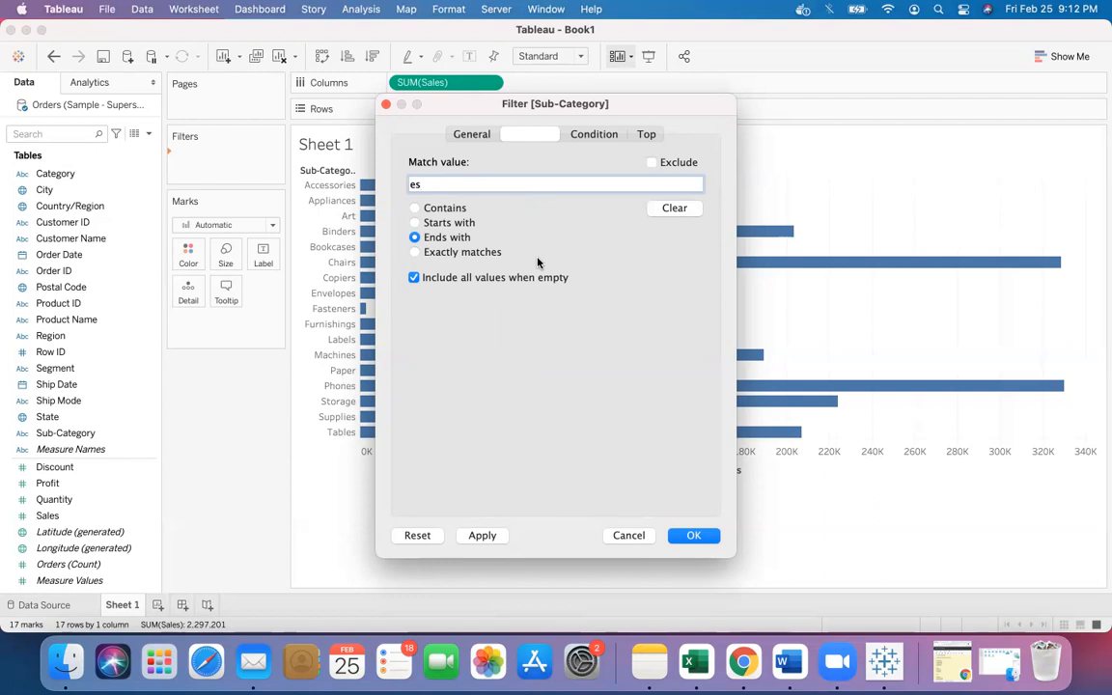
- Switch the wildcard to an exact match on Table and apply it
left_click(415, 251)
key("BackSpace")
key("BackSpace")
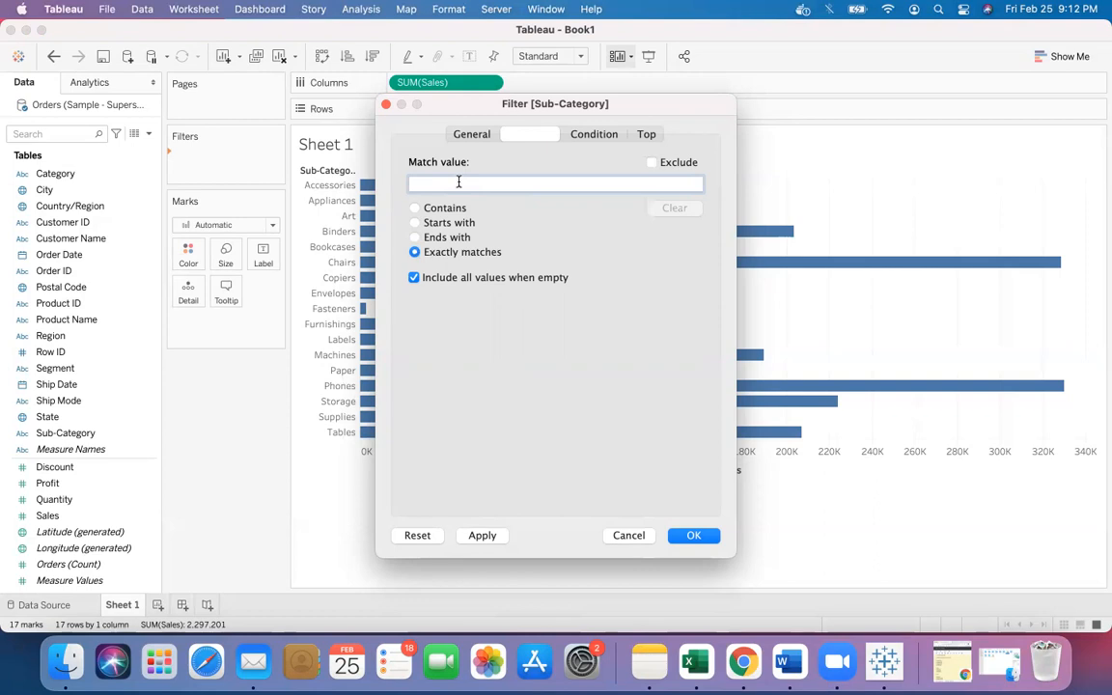
type("T")
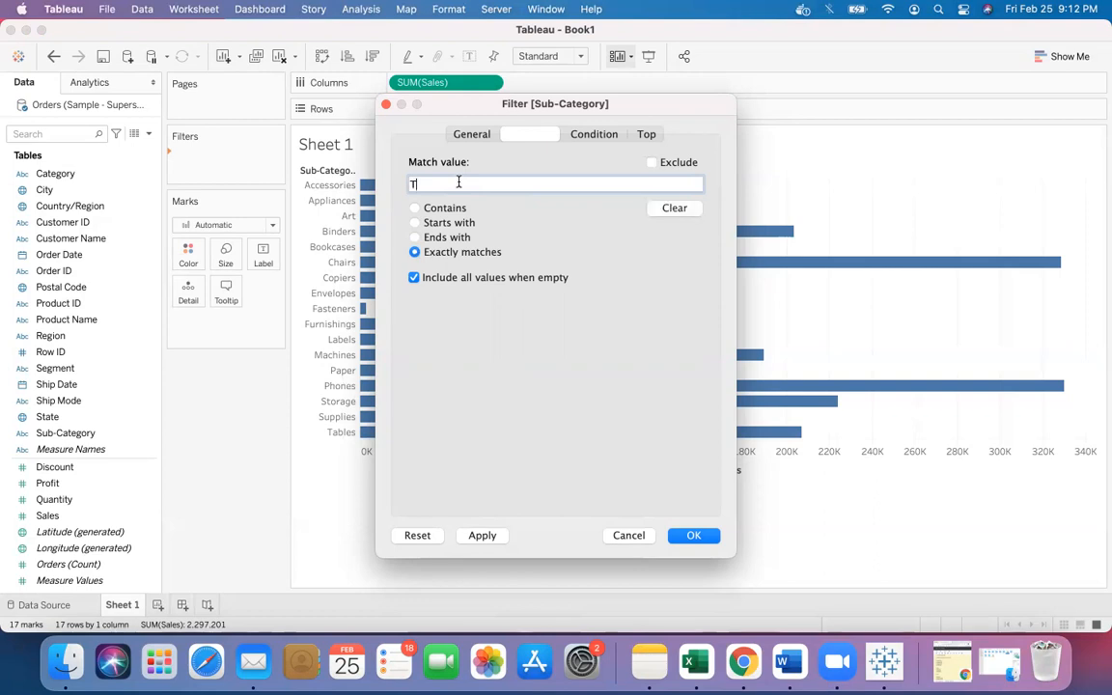
type("able")
left_click(483, 536)
- Change the exact match value to Tables and apply the filter
left_click_drag(559, 102, 826, 100)
left_click(731, 182)
type("s")
left_click(746, 533)
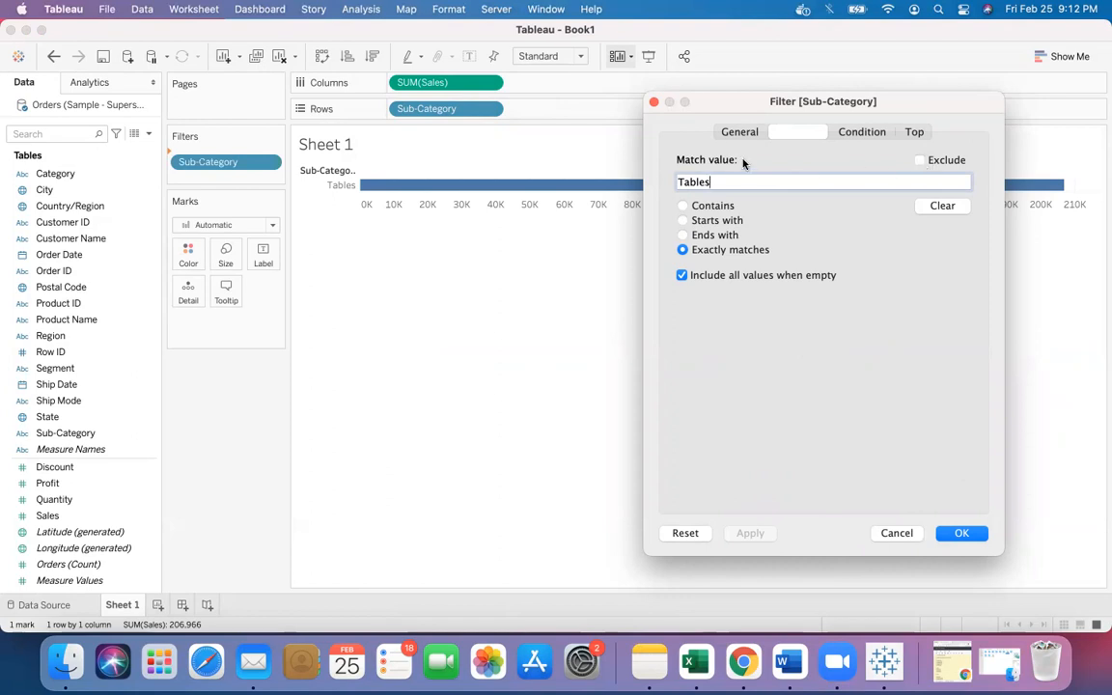
key("BackSpace")
key("BackSpace")
key("BackSpace")
key("BackSpace")
key("BackSpace")
key("BackSpace")
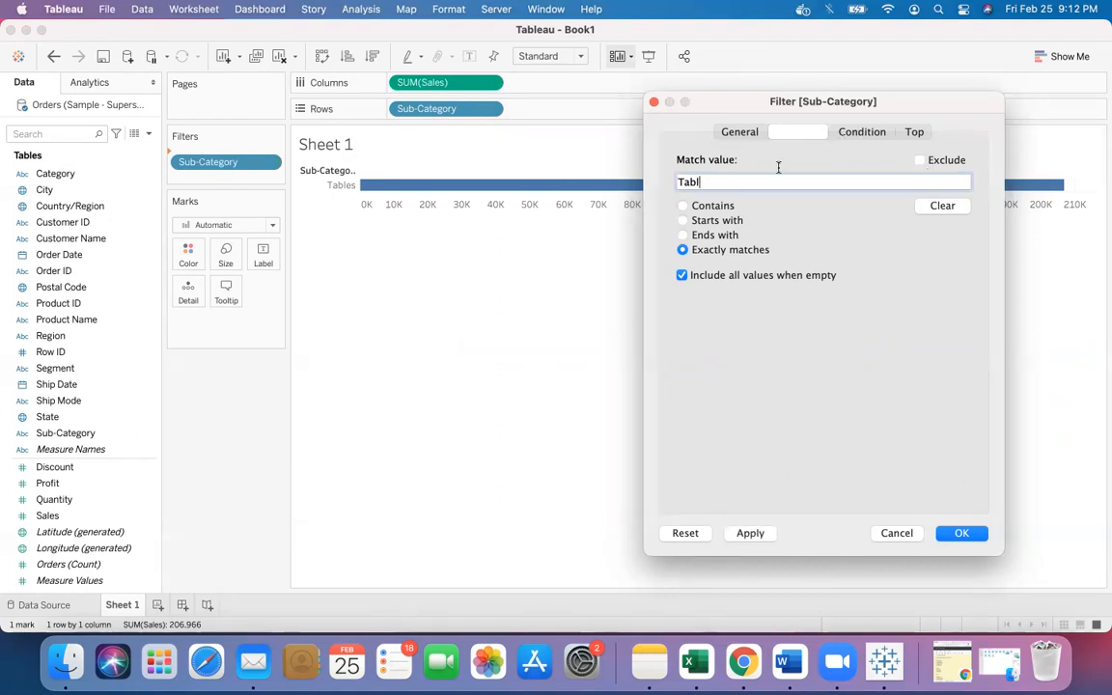
left_click(860, 132)
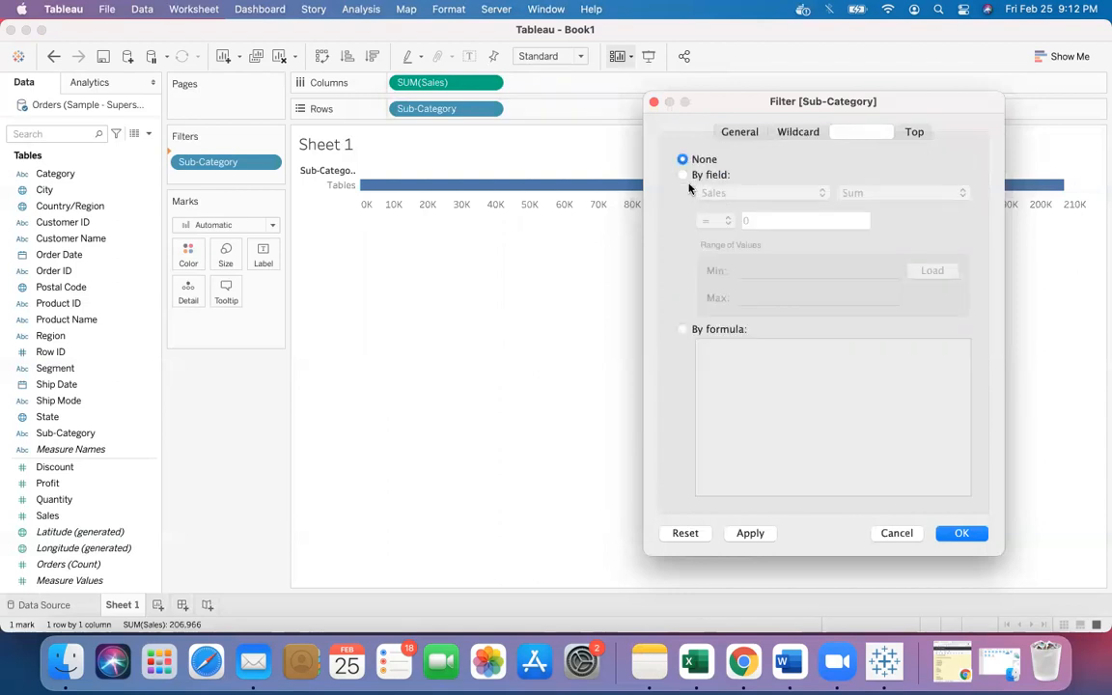
left_click(737, 135)
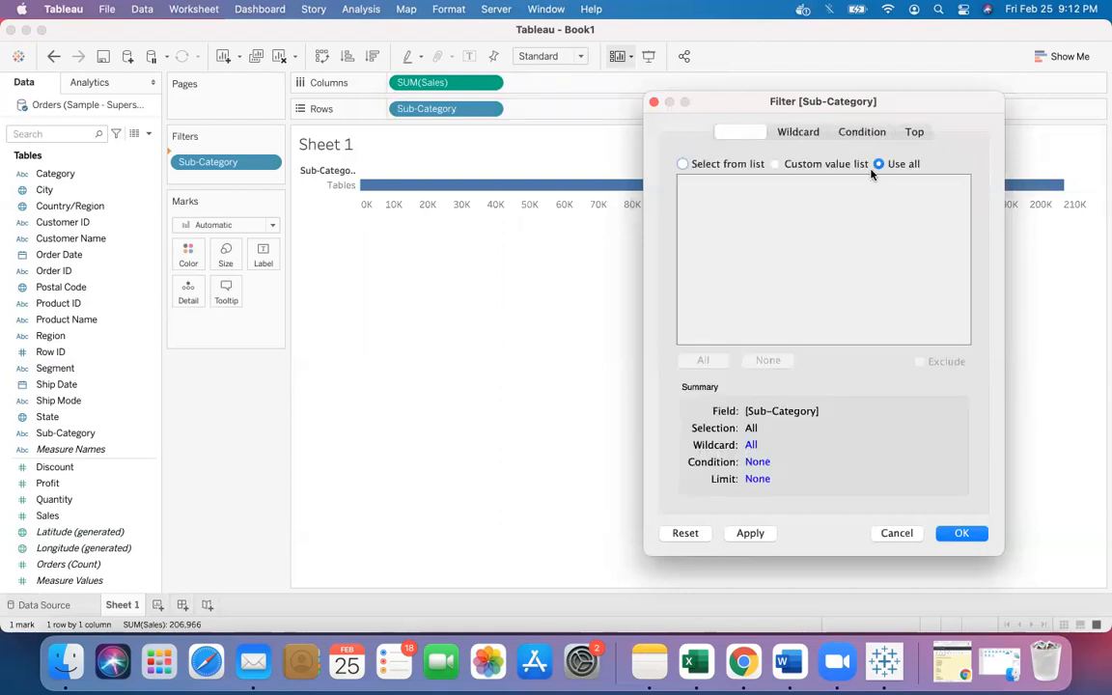
left_click(799, 133)
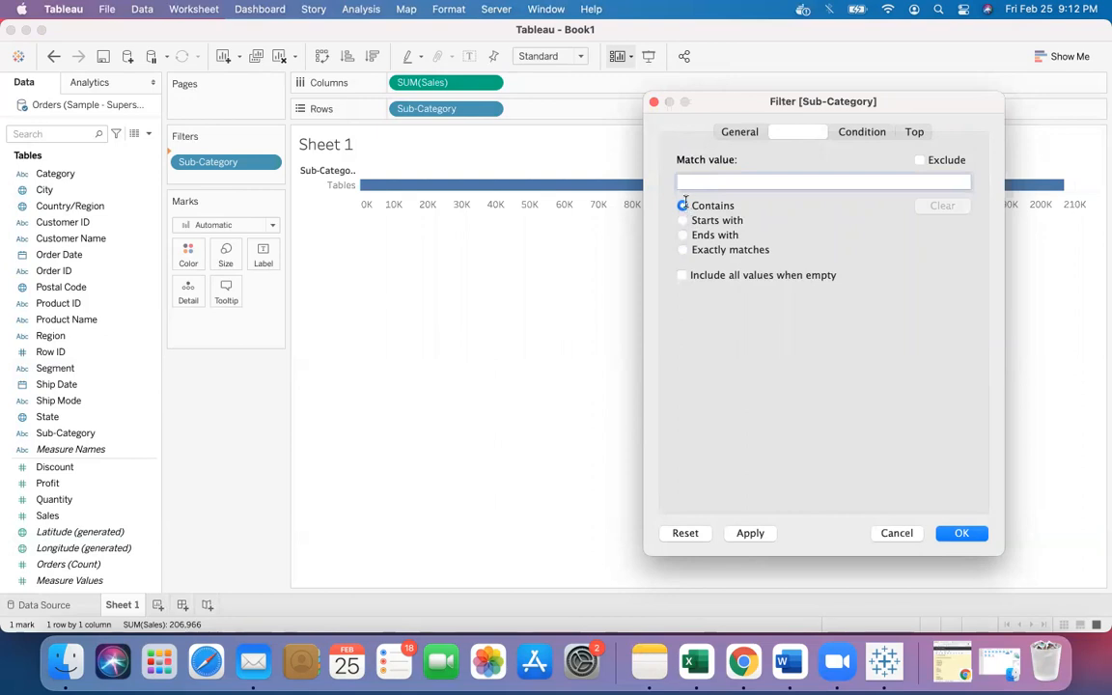
left_click(920, 162)
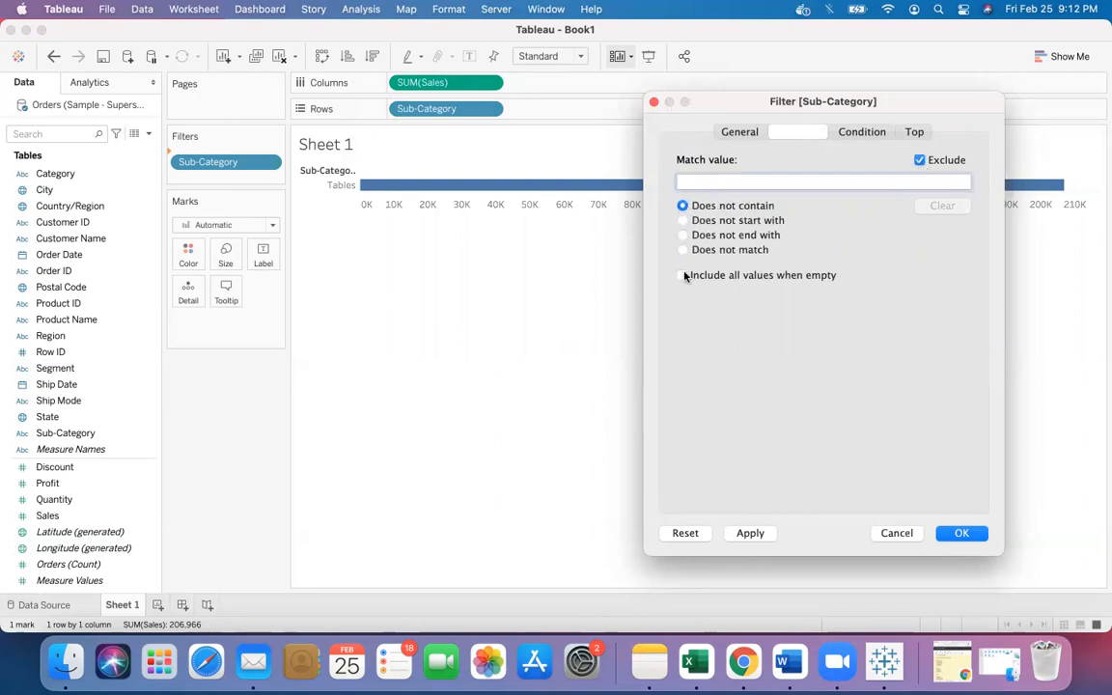
left_click(920, 161)
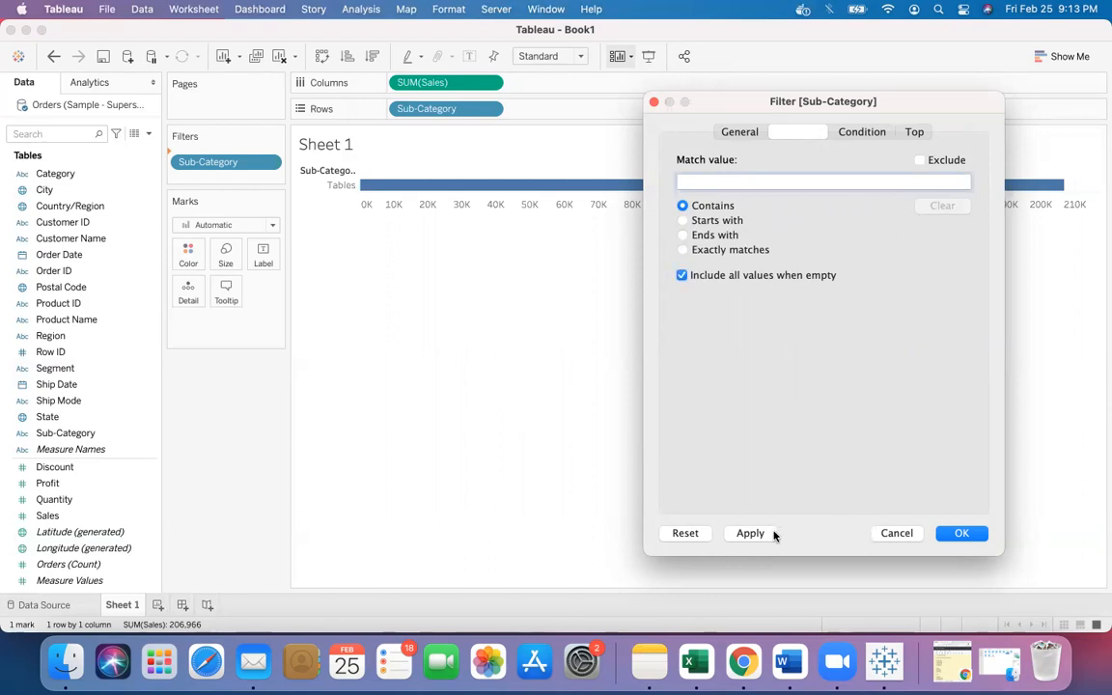
left_click(691, 534)
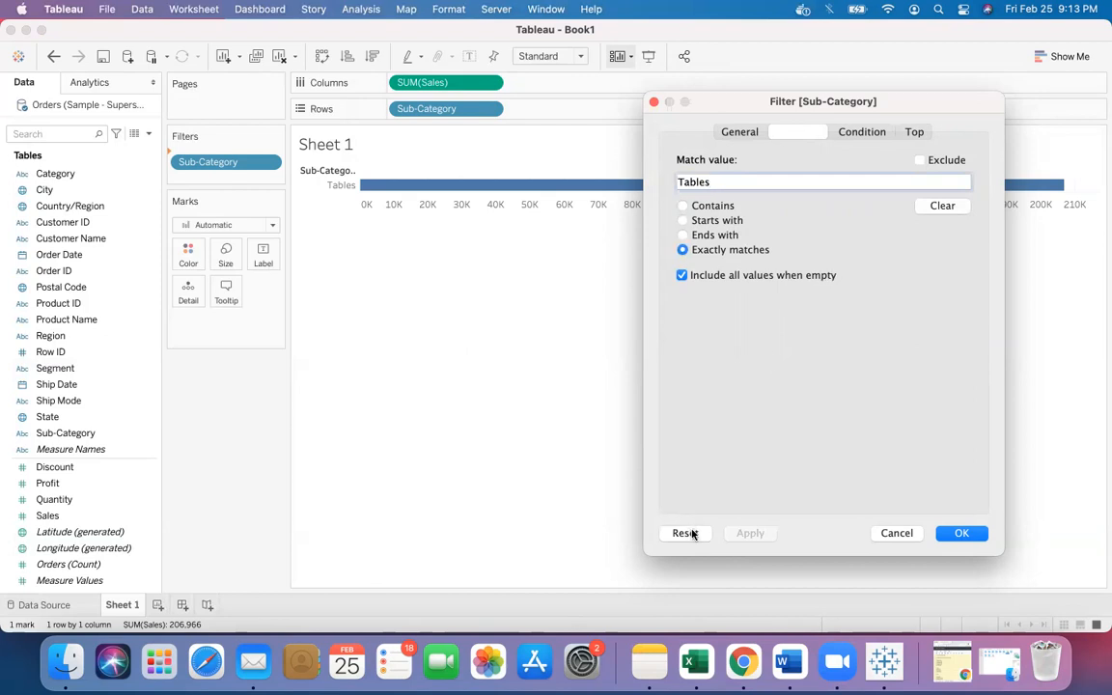
left_click(897, 533)
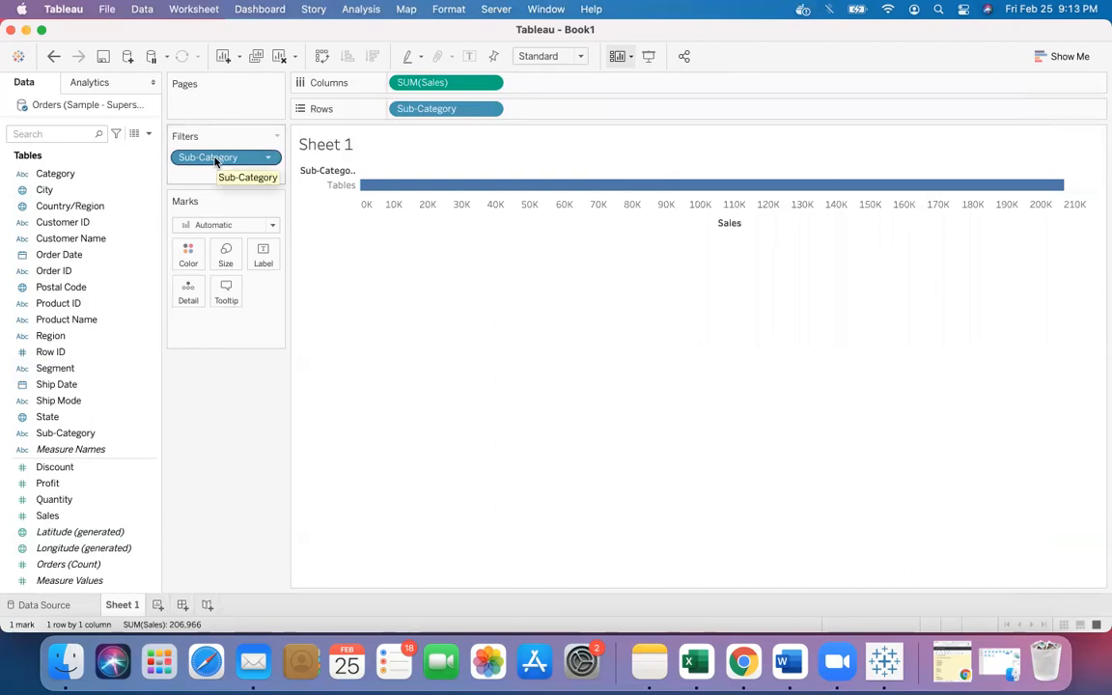
- Replace the Sub-Category filter with a new one conditioned on Sum of Sales greater than 50000, and apply it
left_click_drag(223, 162, 73, 350)
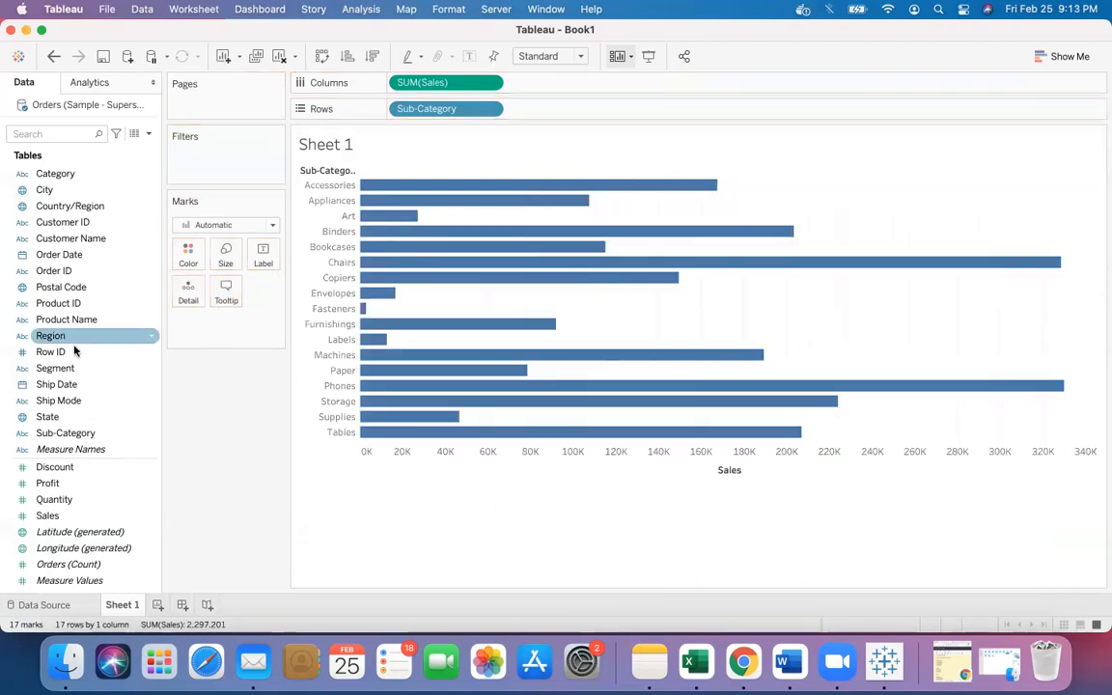
left_click_drag(87, 434, 224, 166)
left_click(571, 136)
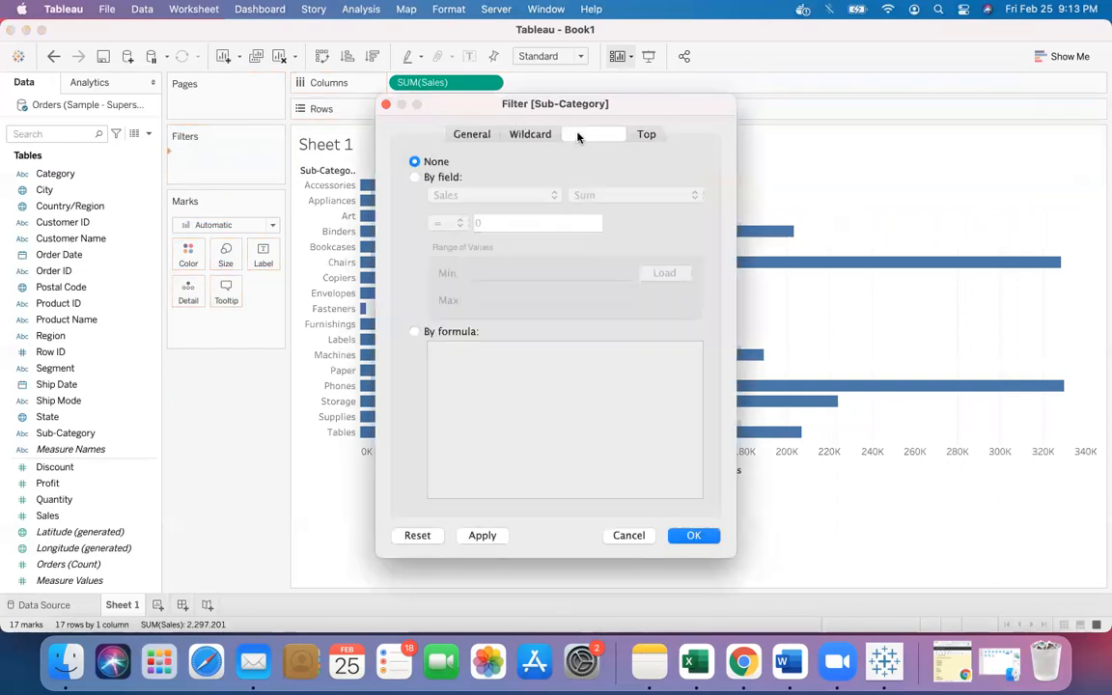
left_click(415, 177)
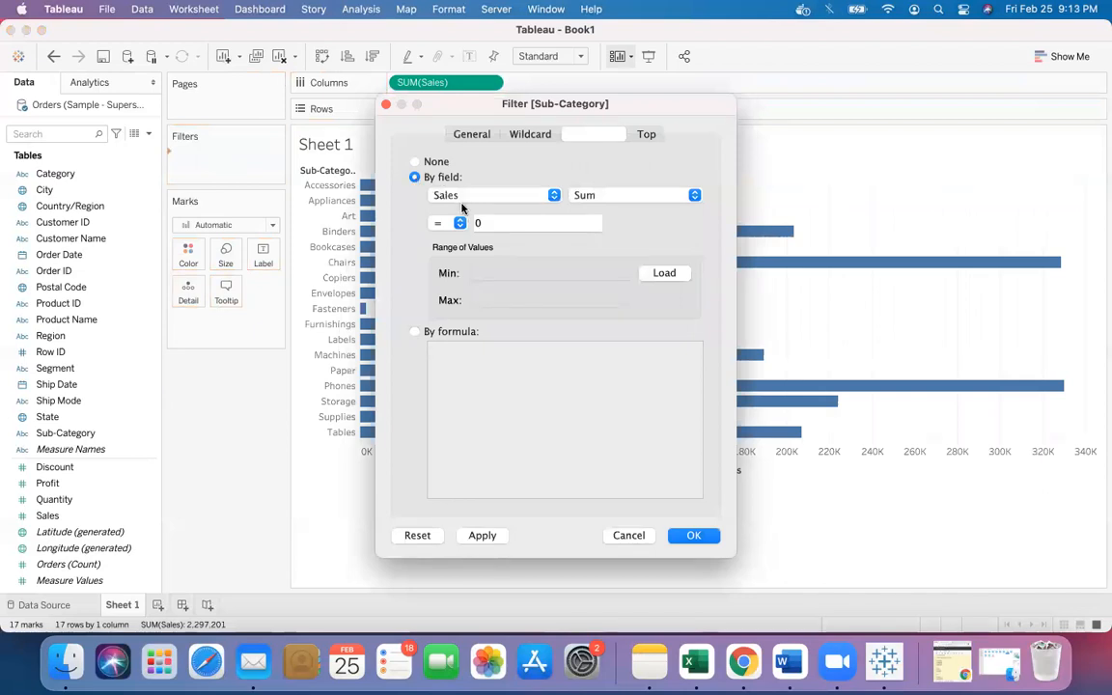
left_click_drag(602, 107, 836, 88)
left_click(694, 204)
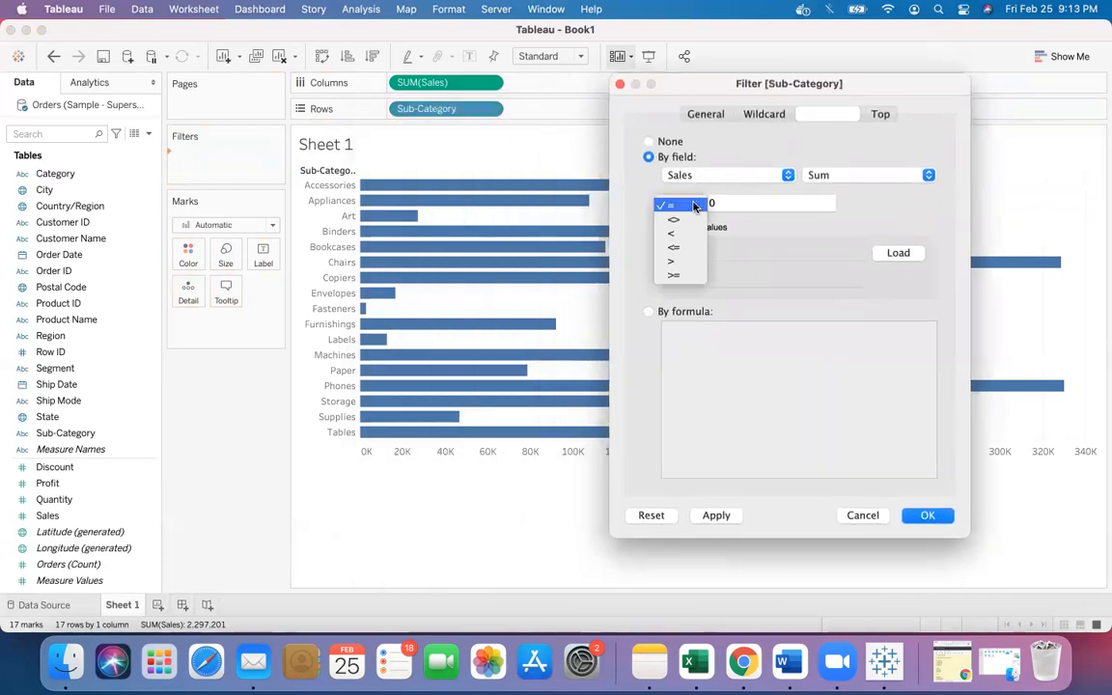
left_click(682, 262)
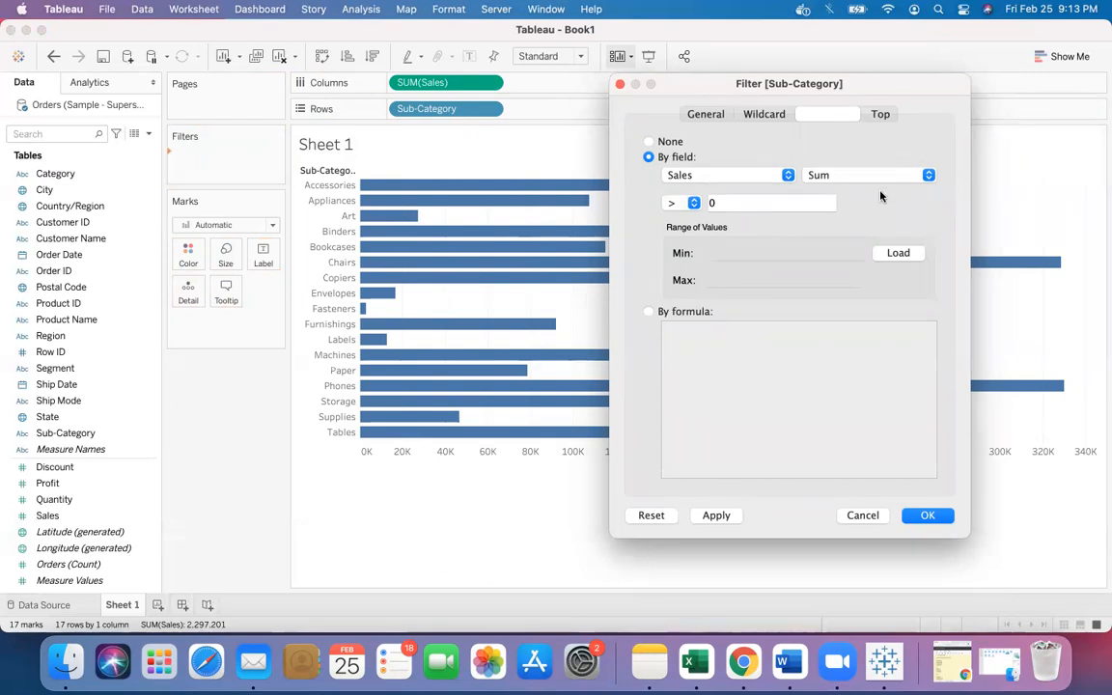
left_click(780, 203)
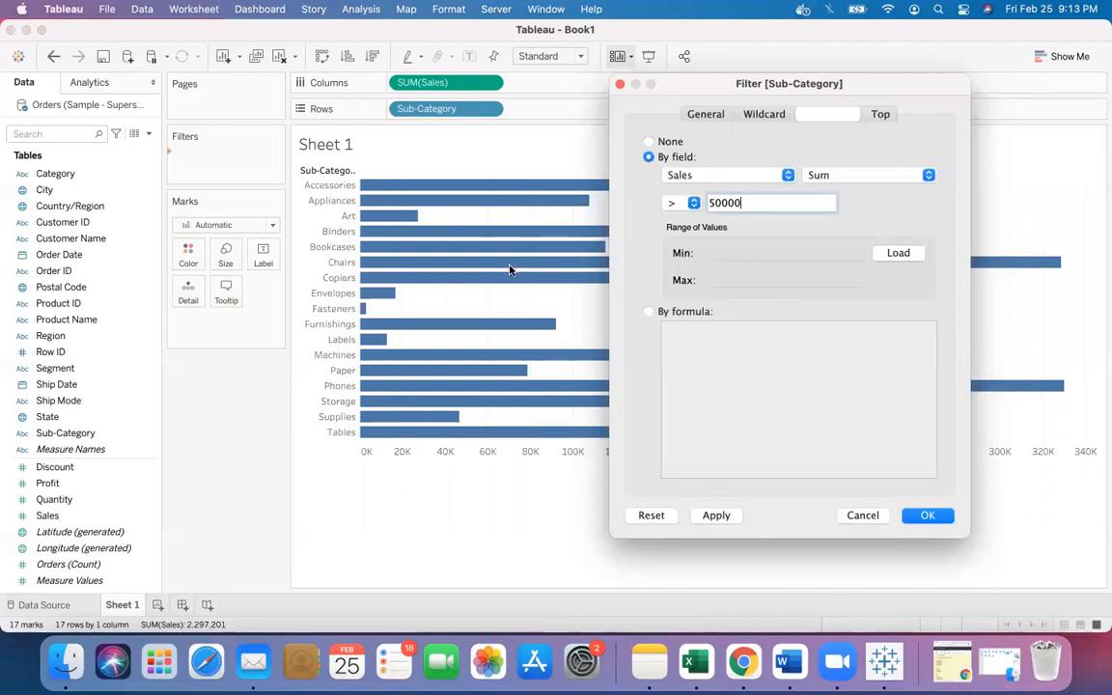
left_click(897, 254)
left_click(716, 515)
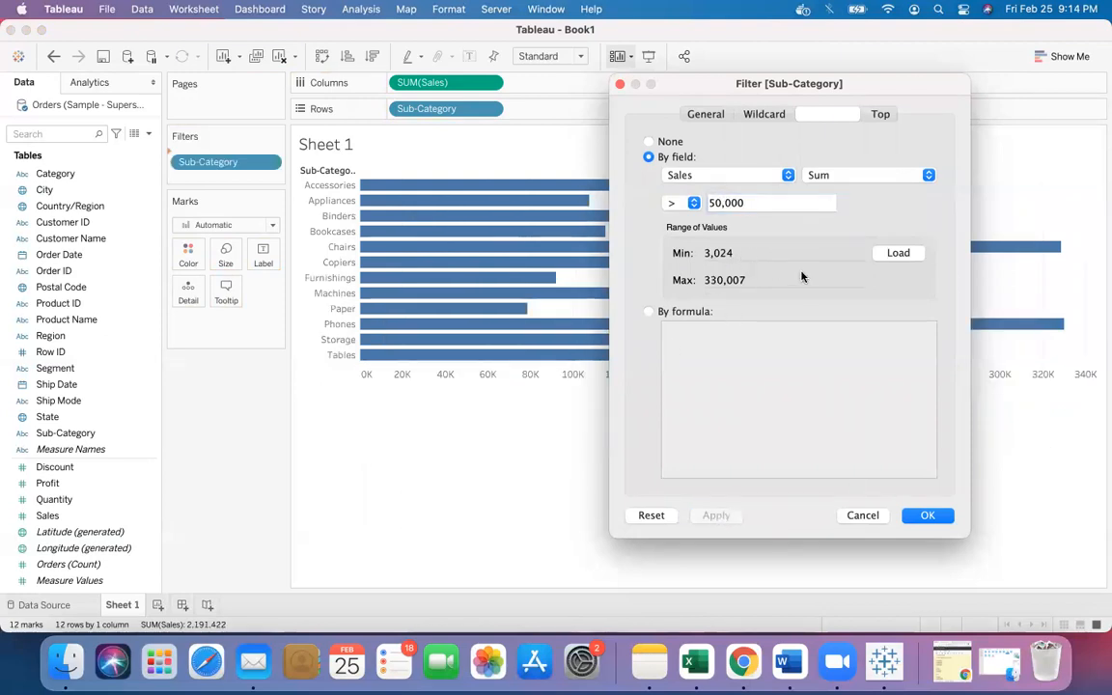
- Switch the Sub-Category condition to a formula comparing SUM([Sales]) with a greater-than threshold, apply it and close the dialog
left_click_drag(768, 75, 931, 63)
left_click_drag(1037, 29, 230, 380)
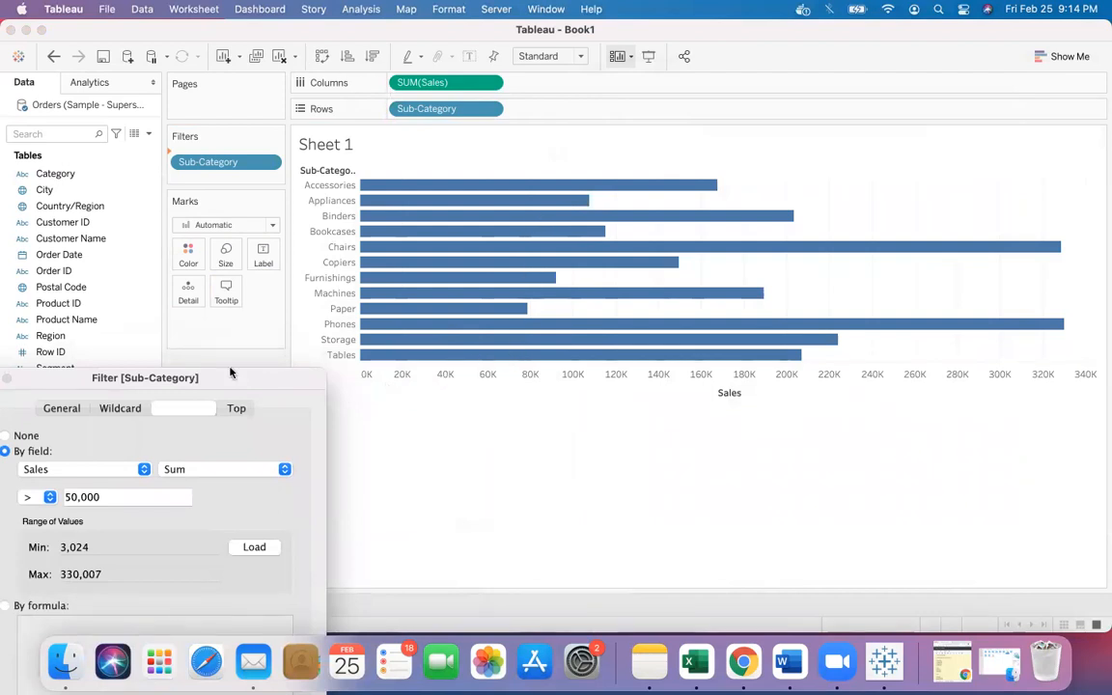
left_click_drag(258, 385, 981, 59)
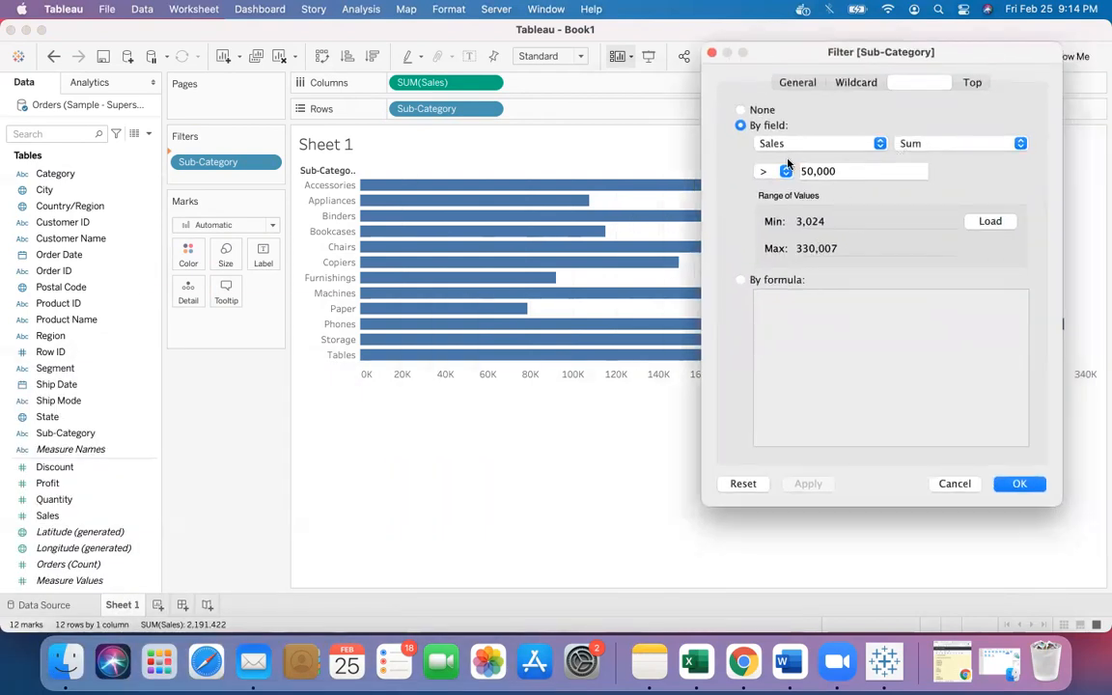
left_click(741, 281)
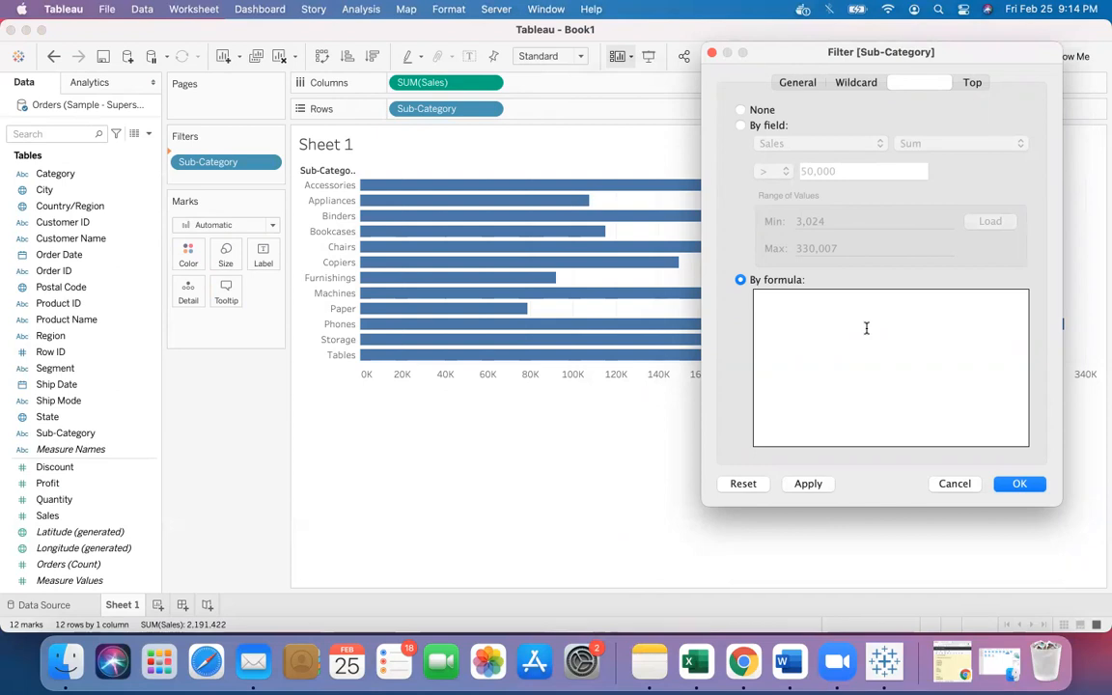
type("sum")
key("Return")
type("sales)")
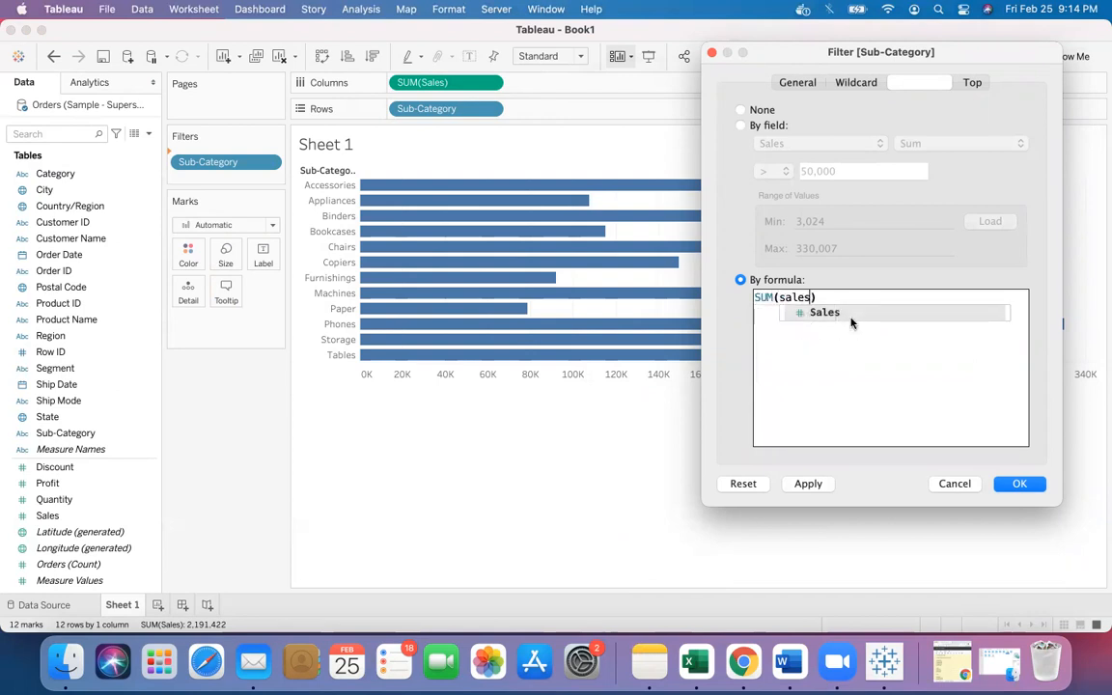
key("Return")
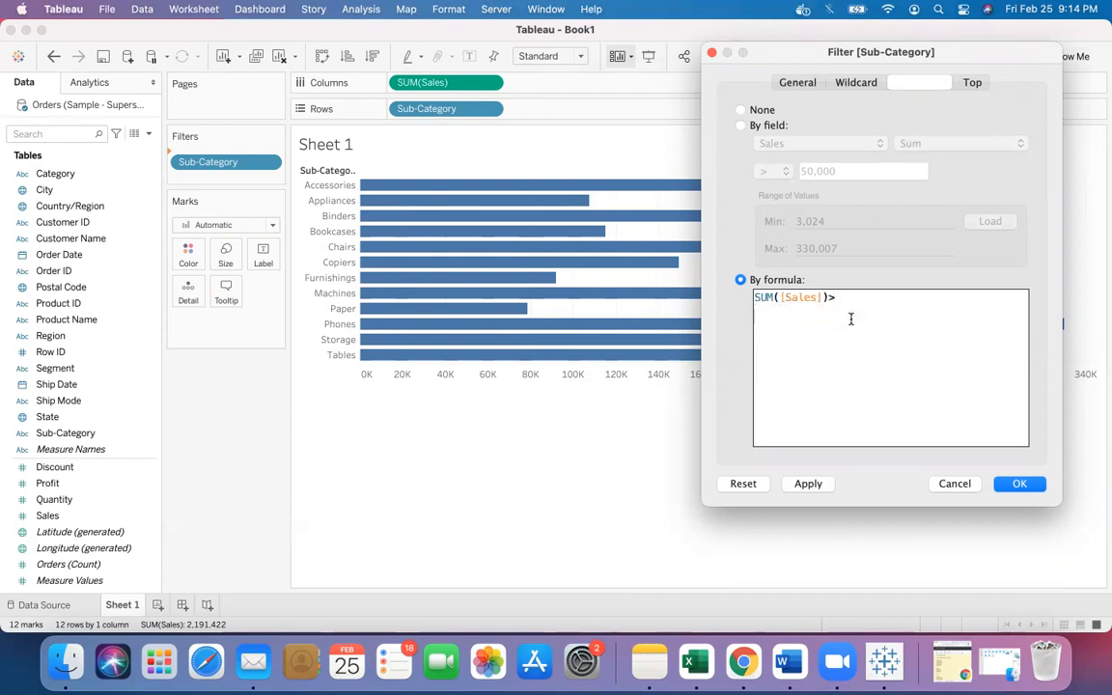
type(">50000")
key("BackSpace")
left_click(808, 483)
left_click(955, 484)
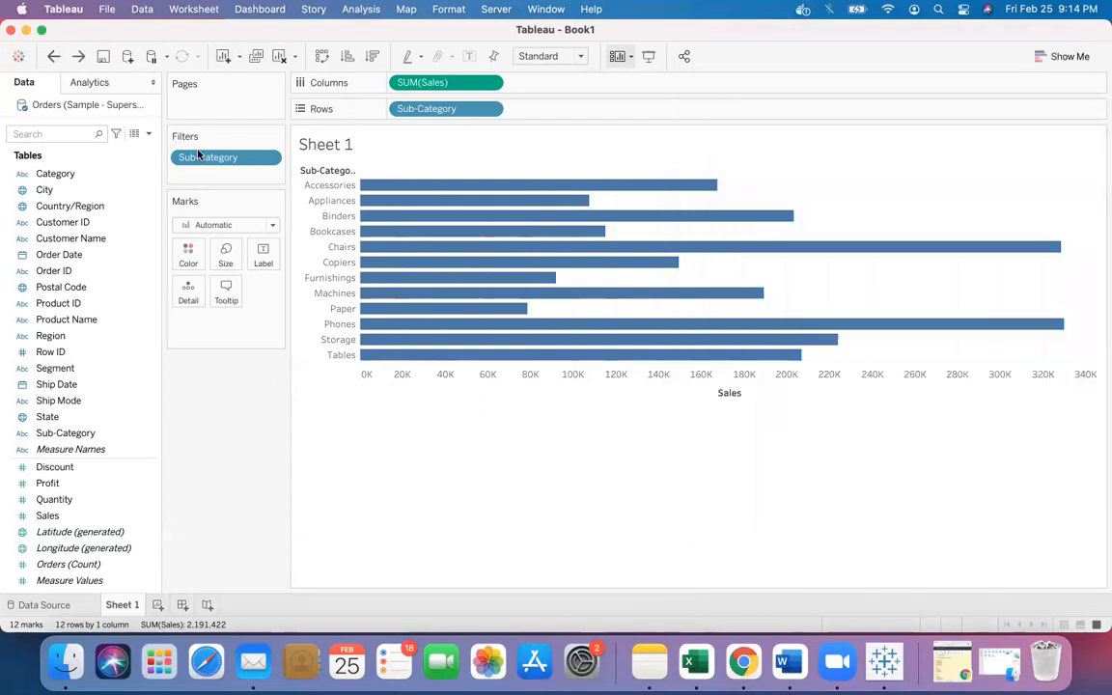
- Remove the Sub-Category filter and preview the State filter's Wildcard, Condition and Top options without adding it
left_click_drag(202, 161, 218, 414)
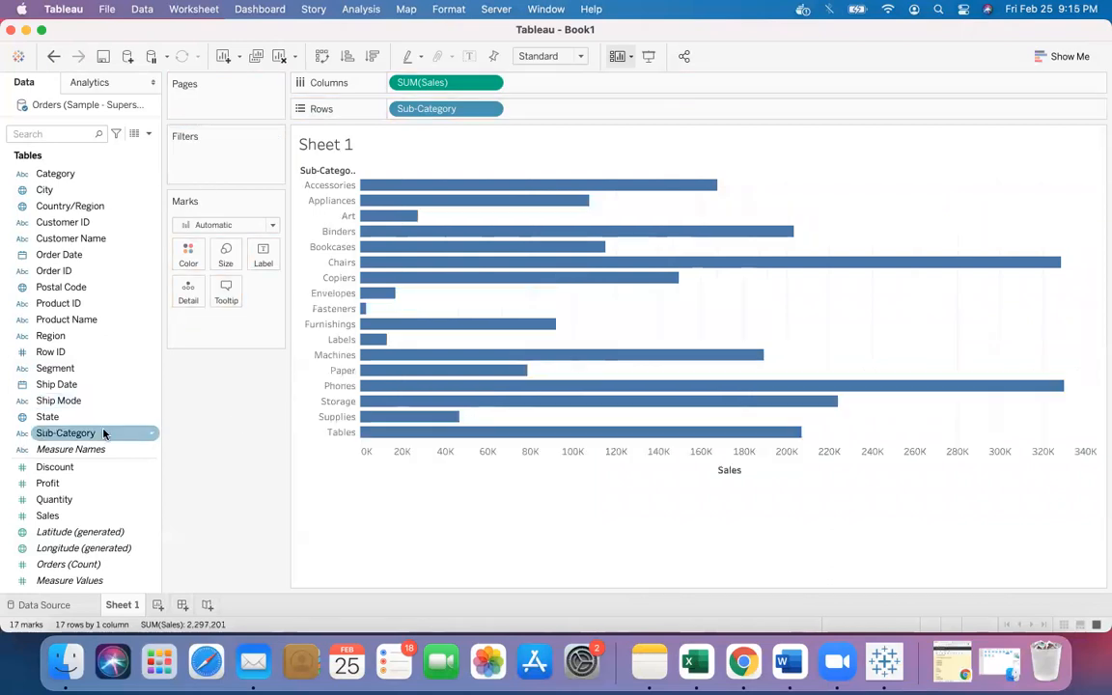
left_click_drag(106, 417, 218, 162)
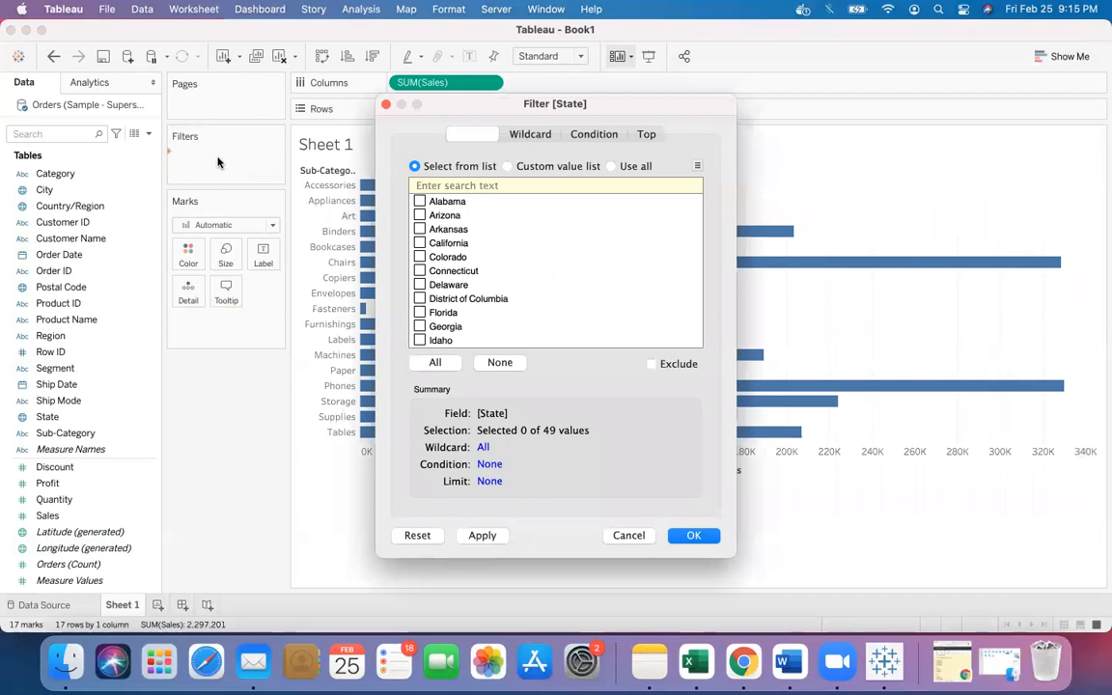
left_click(529, 135)
left_click(585, 135)
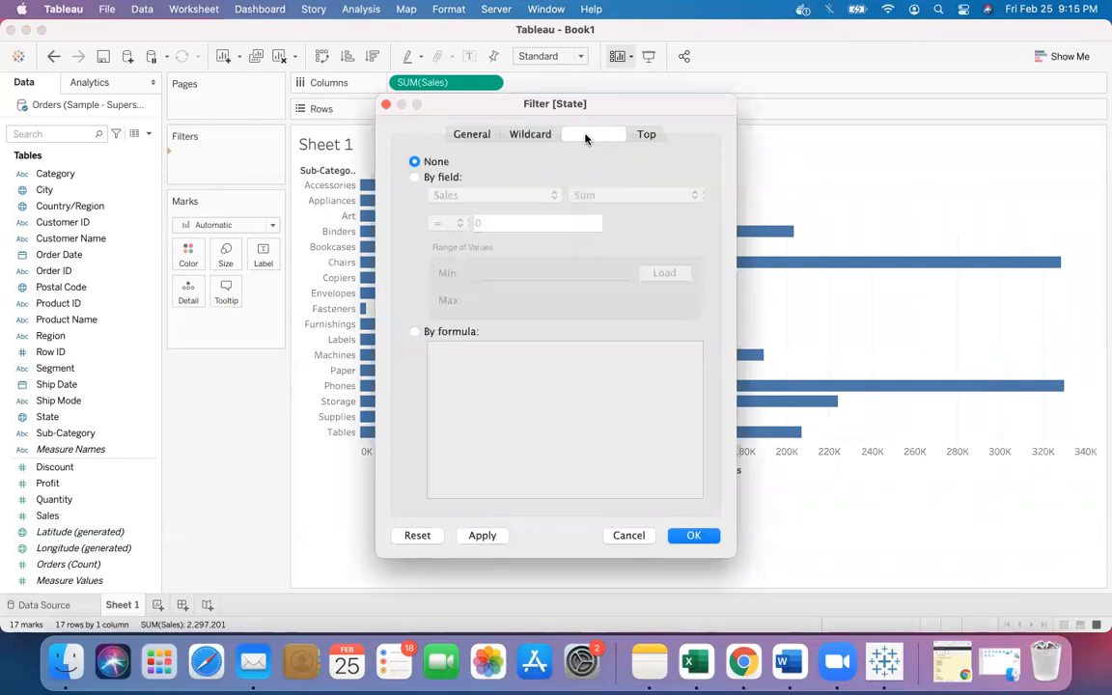
left_click(646, 135)
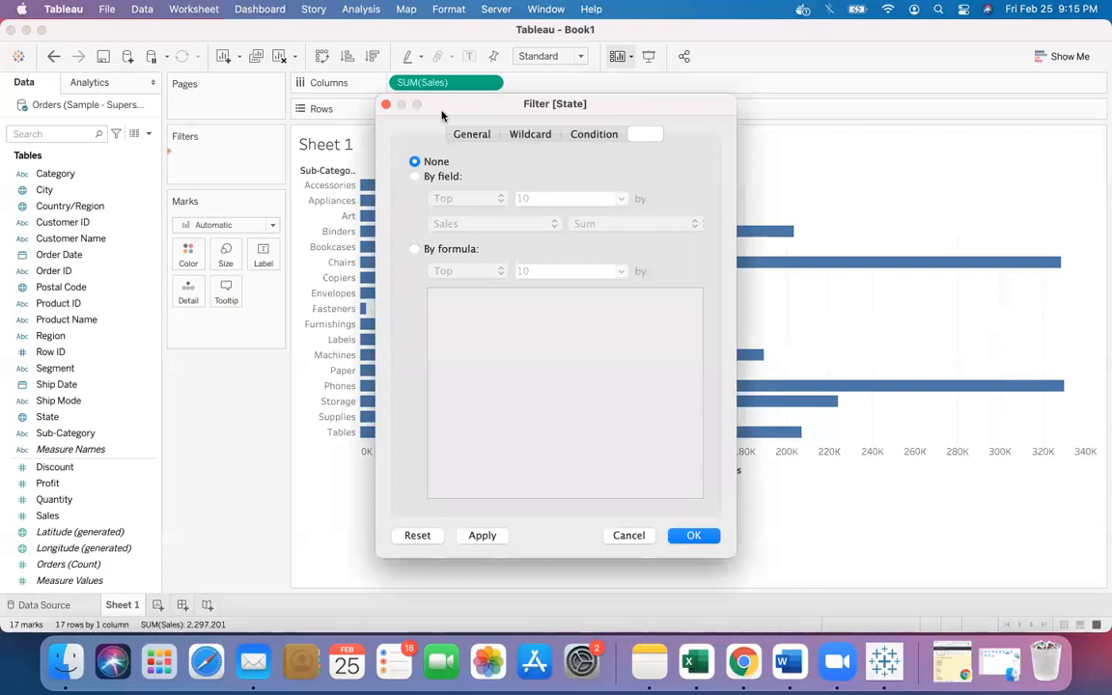
left_click(387, 106)
- Replace Sub-Category on Rows with Customer Name and sort the bars by sales in descending order
left_click_drag(424, 110, 232, 416)
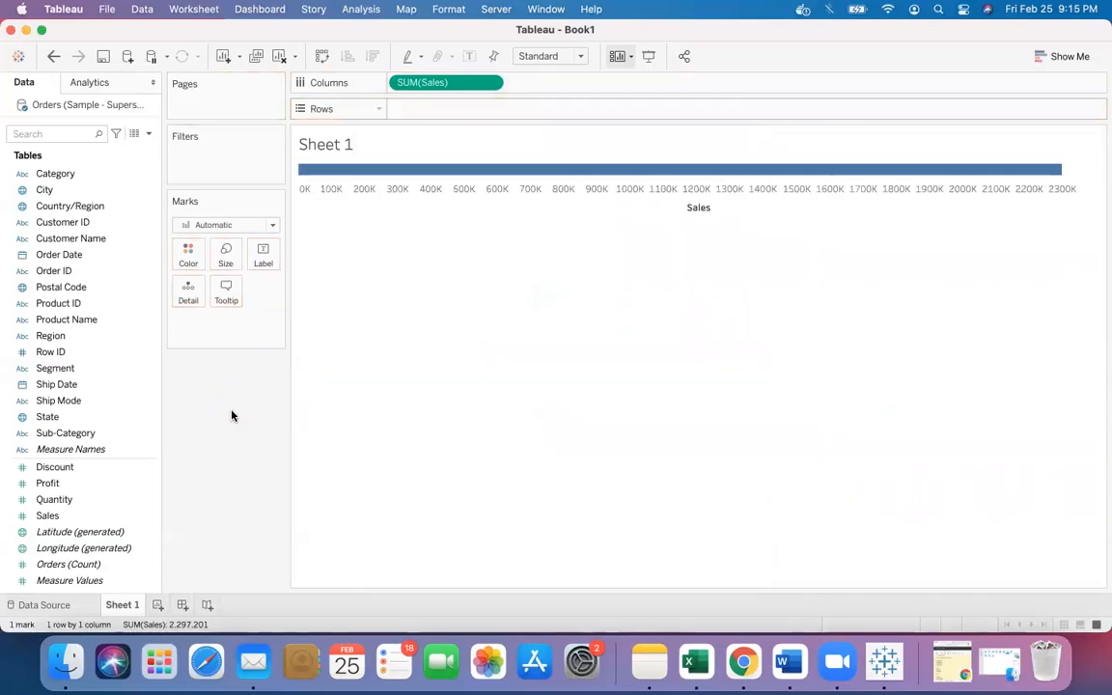
left_click(99, 239)
left_click_drag(100, 238, 445, 108)
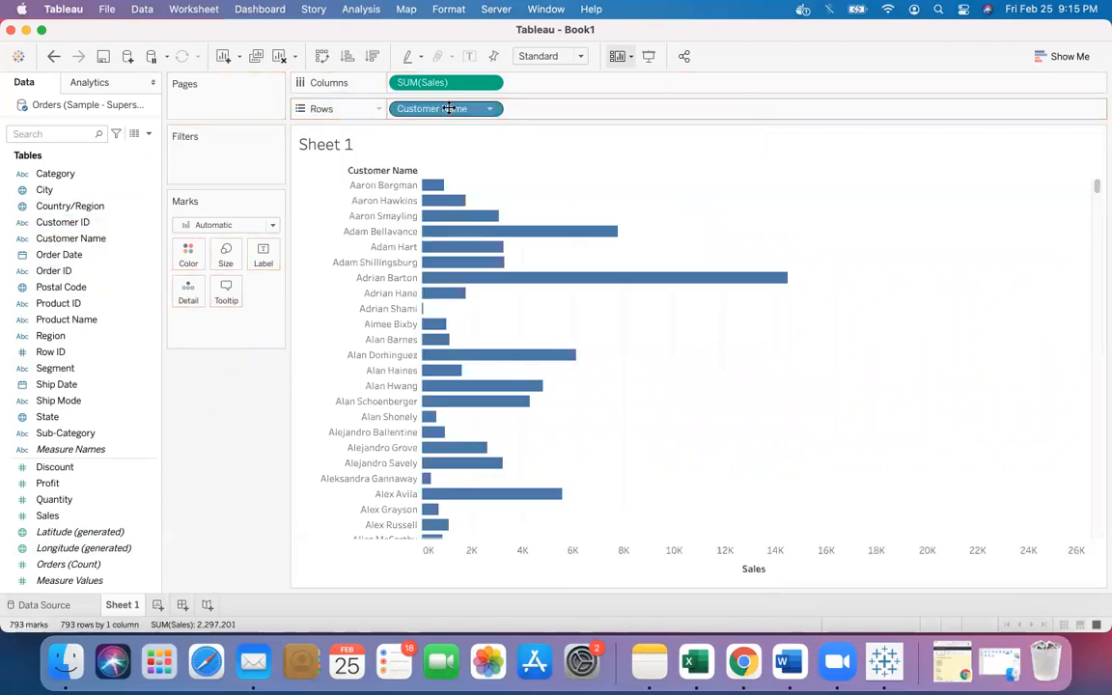
left_click(371, 58)
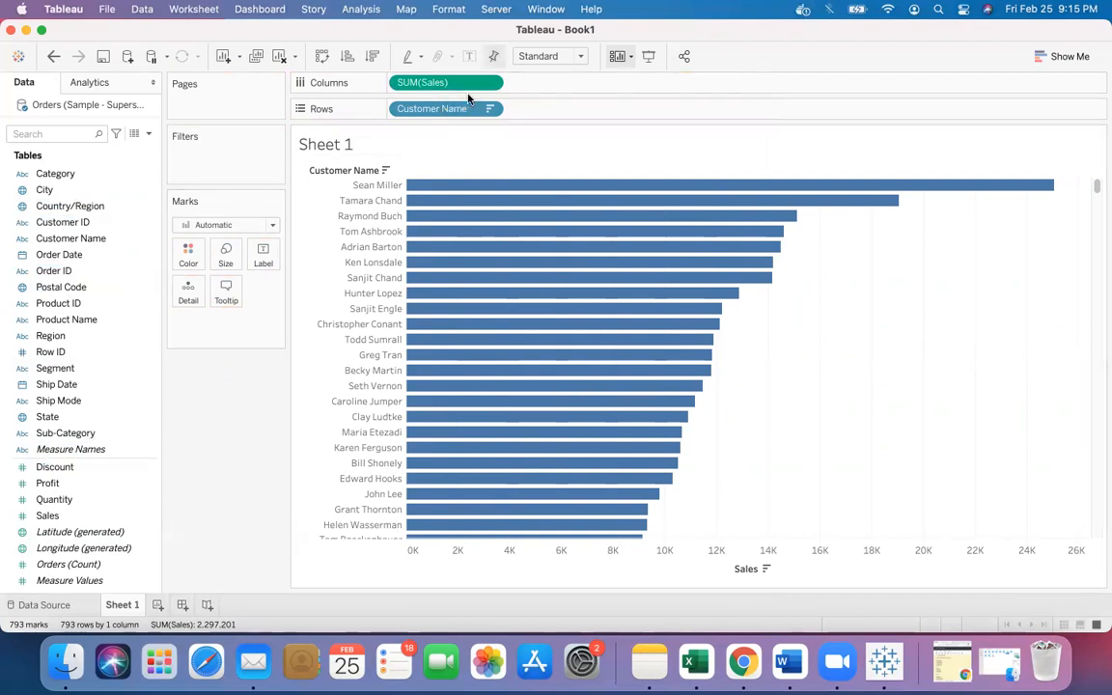
- Swap Customer Name on Rows for Segment, then put Customer Name back on Rows in place of Segment
left_click_drag(453, 108, 122, 381)
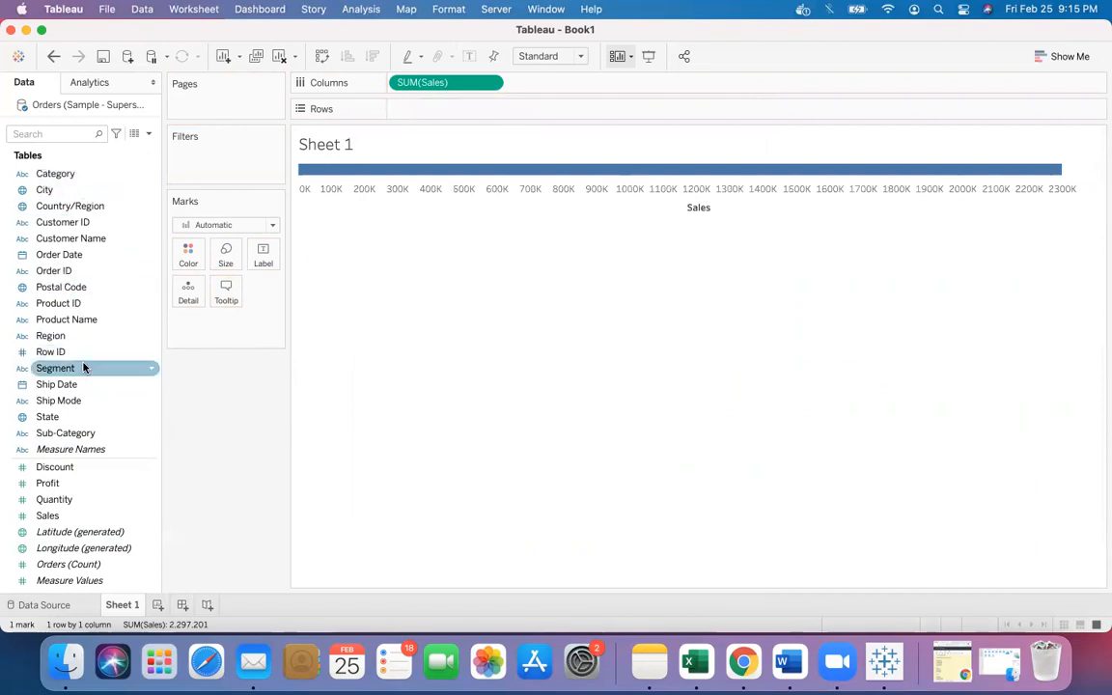
left_click_drag(84, 367, 446, 106)
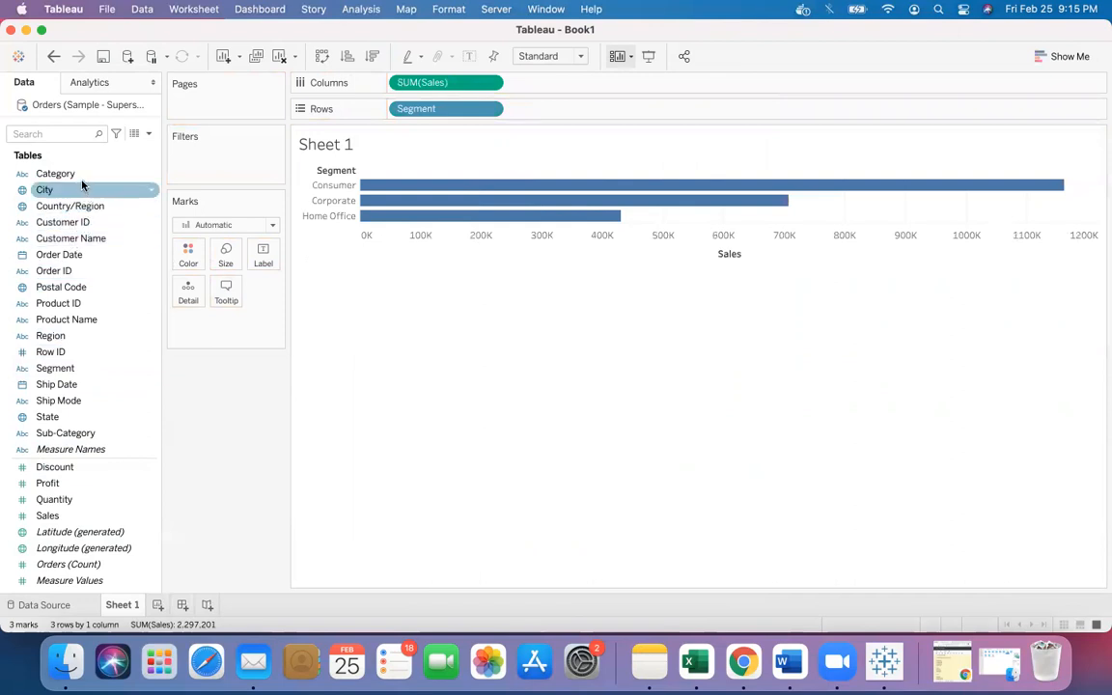
left_click_drag(89, 241, 540, 110)
left_click_drag(459, 110, 223, 412)
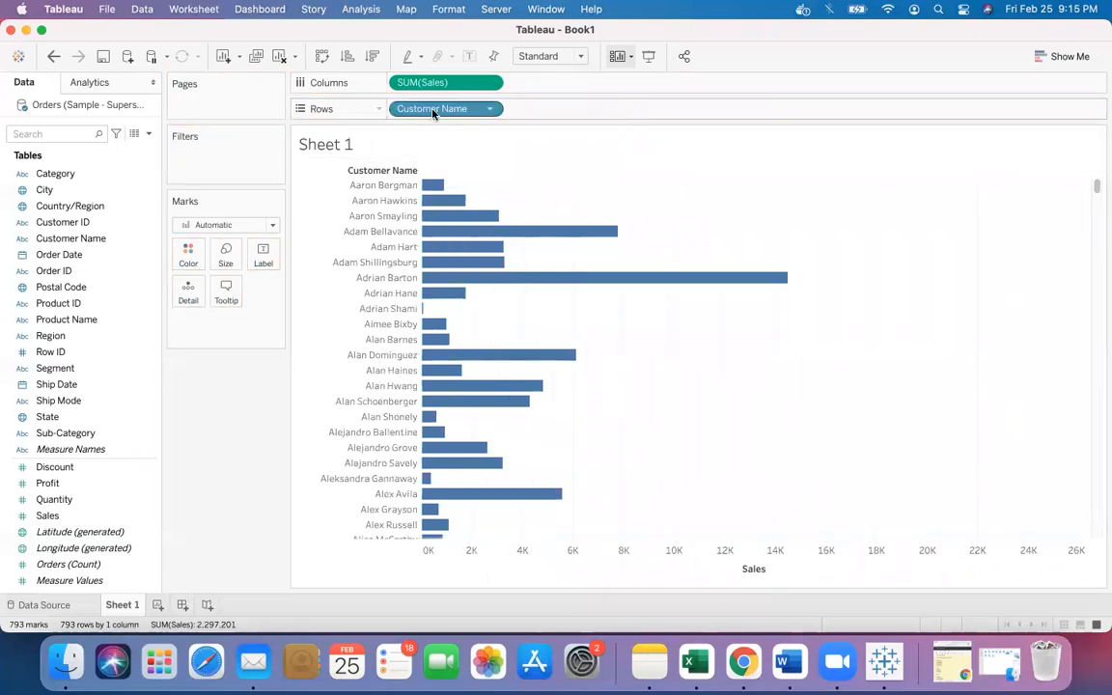
- Filter Customer Name to the top 5 customers by Sum of Sales, apply it and close the dialog
left_click_drag(433, 112, 193, 166)
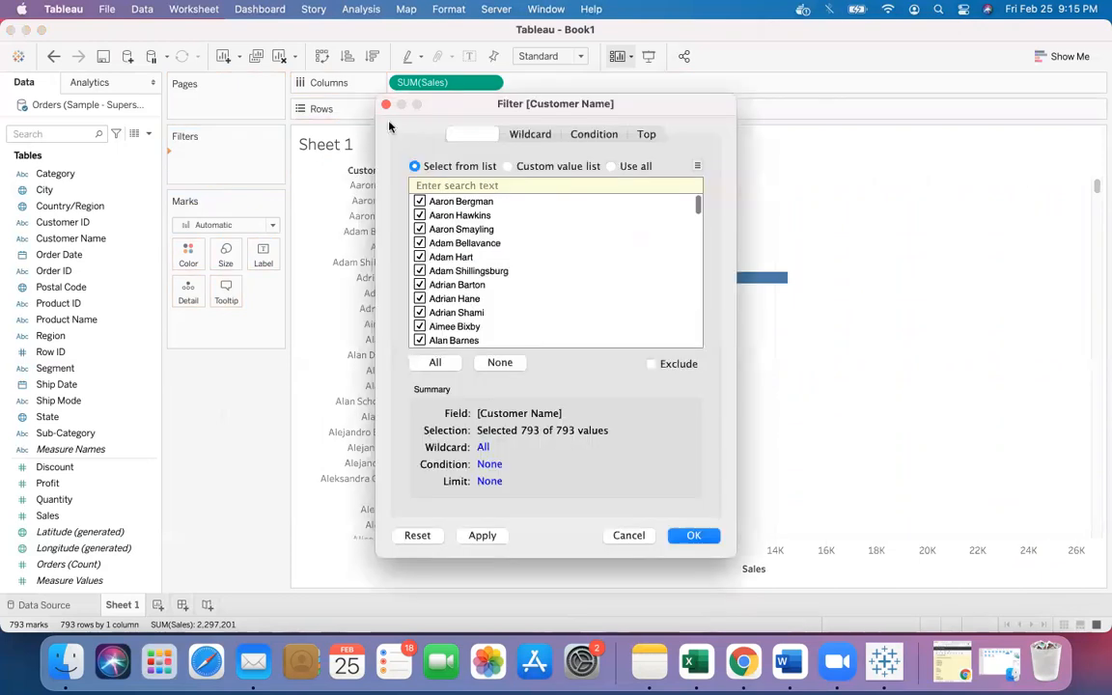
left_click(644, 134)
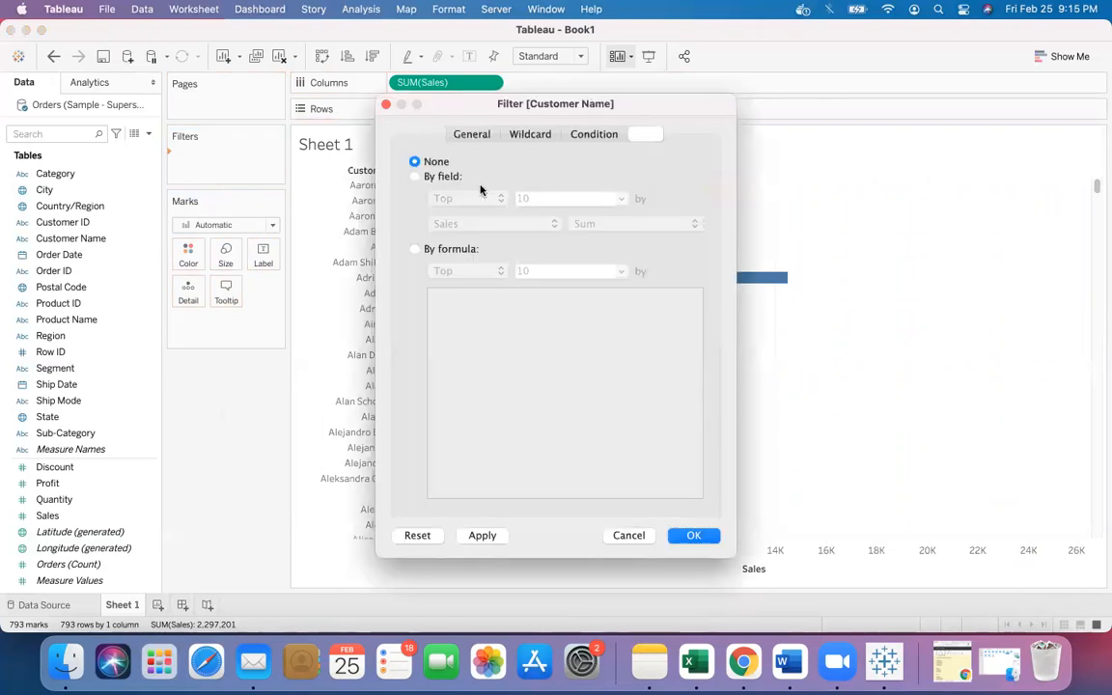
left_click(416, 177)
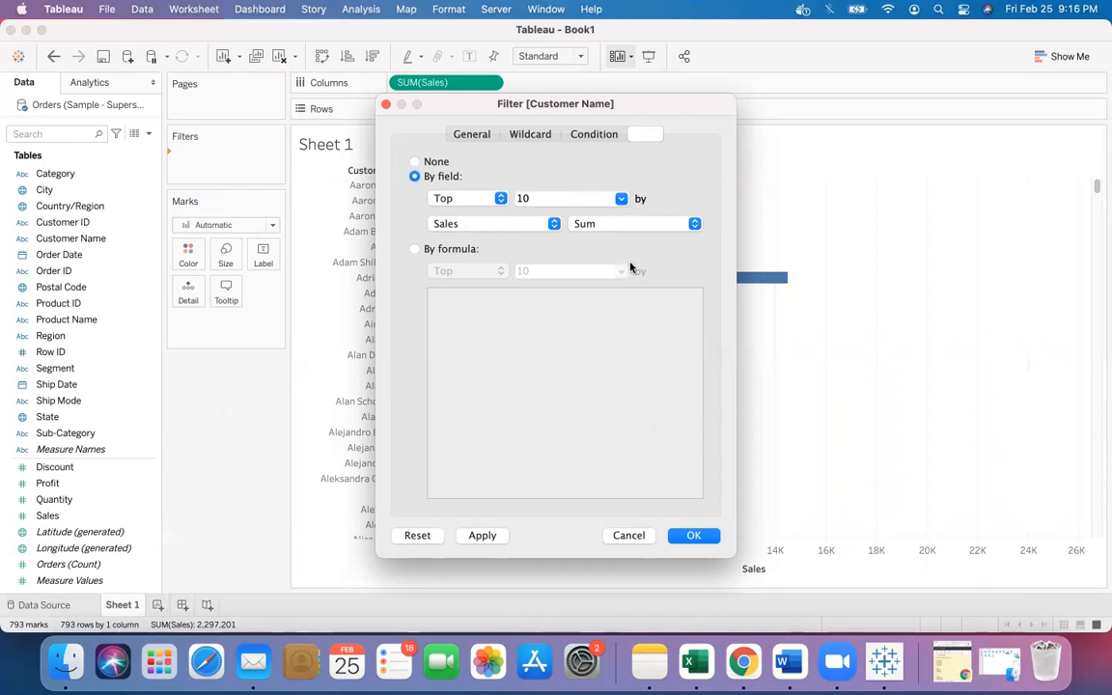
left_click(600, 198)
left_click(498, 535)
left_click_drag(623, 104, 217, 248)
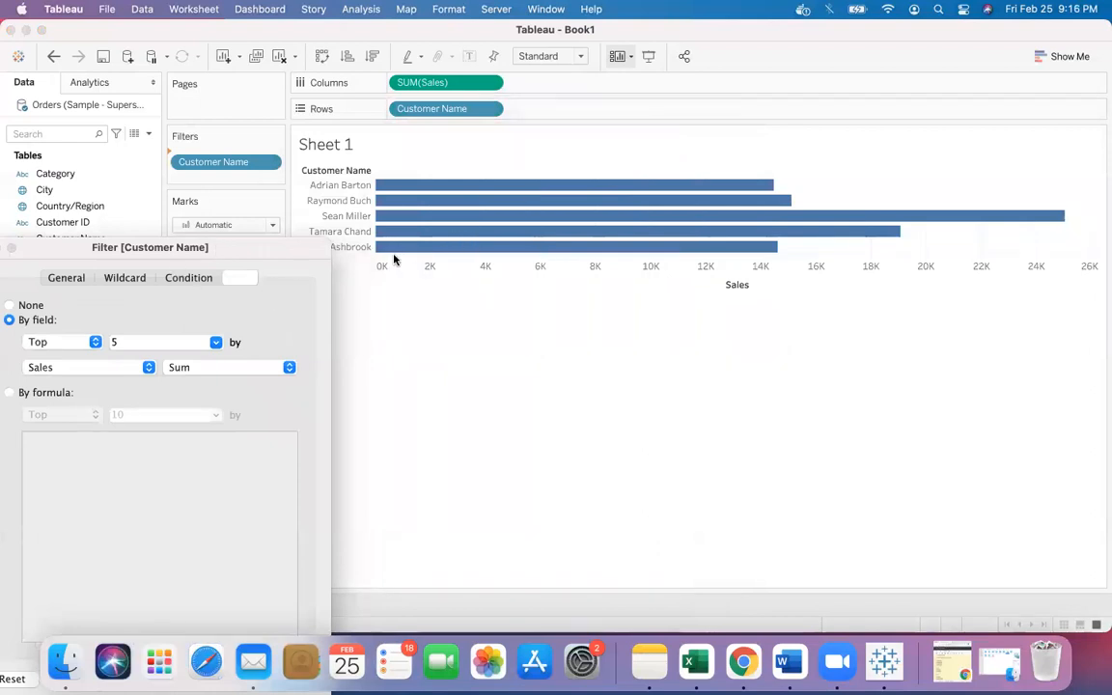
left_click_drag(314, 252, 713, 80)
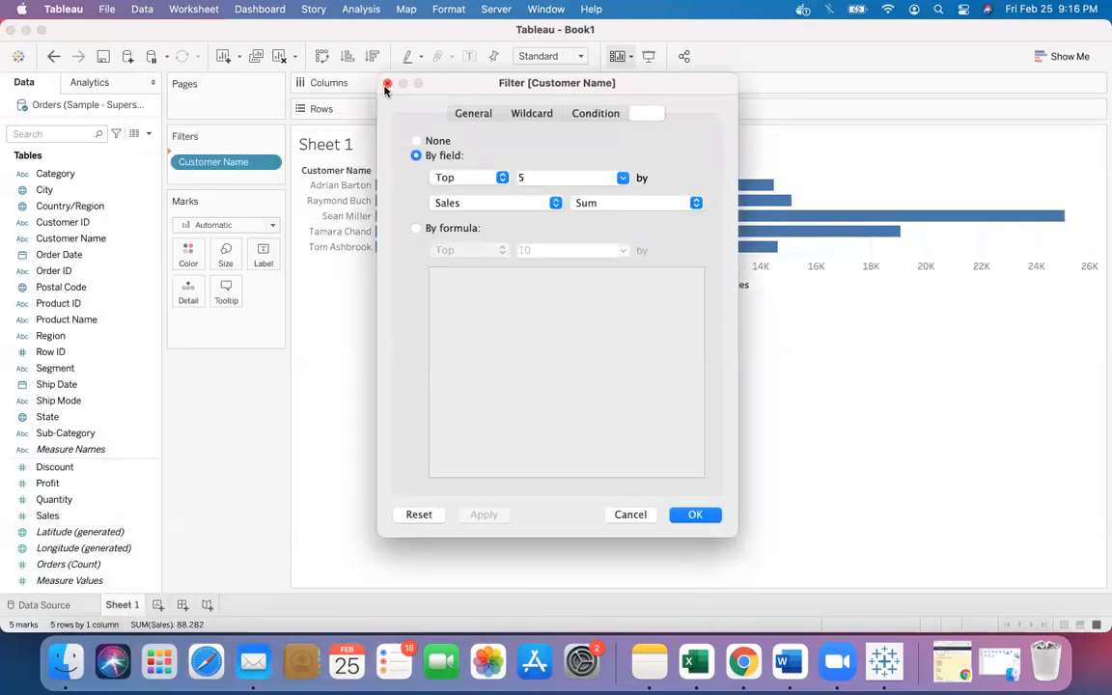
left_click(383, 84)
- Sort the customer bars in descending order and reopen the Customer Name filter to review its Top 5 setting
left_click(372, 56)
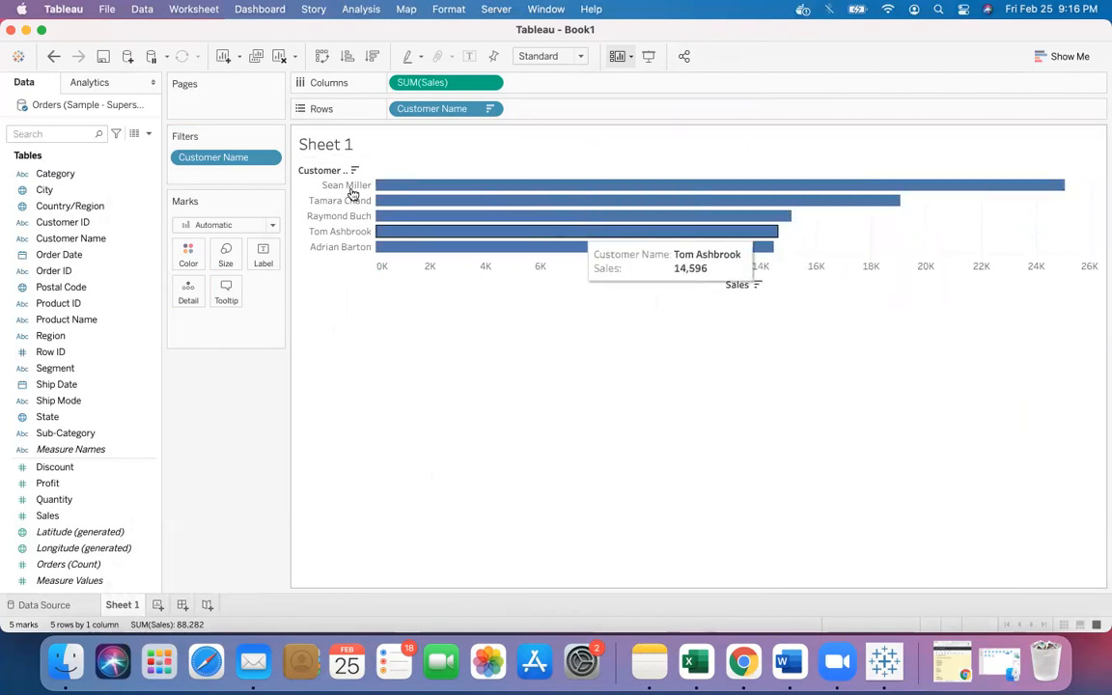
right_click(239, 157)
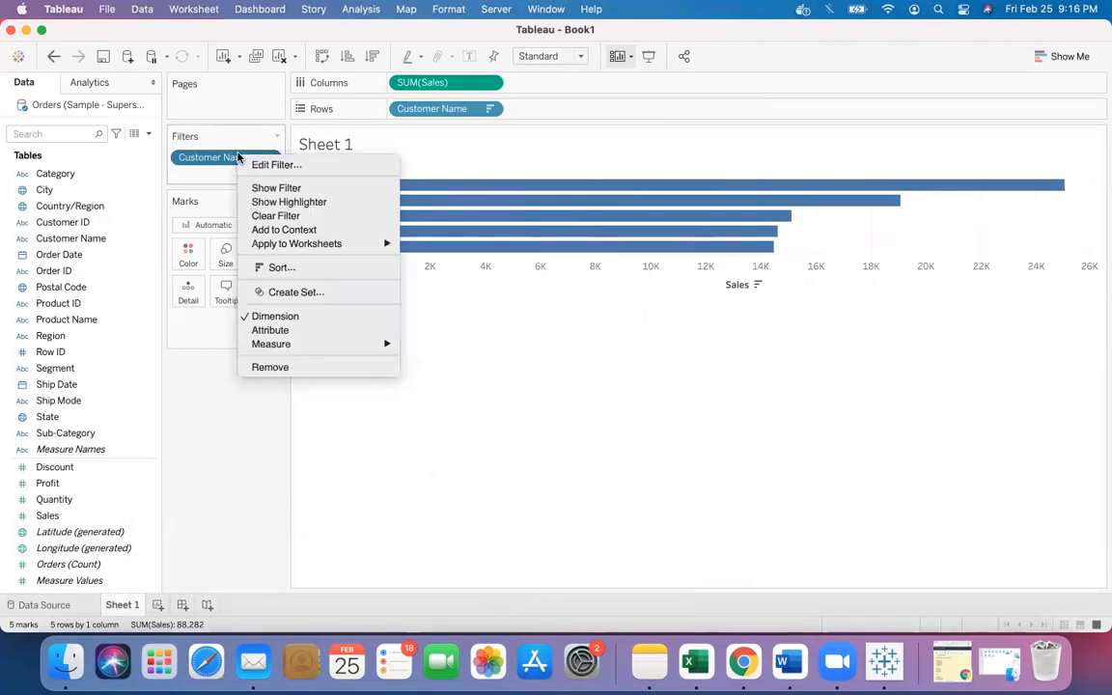
left_click(253, 164)
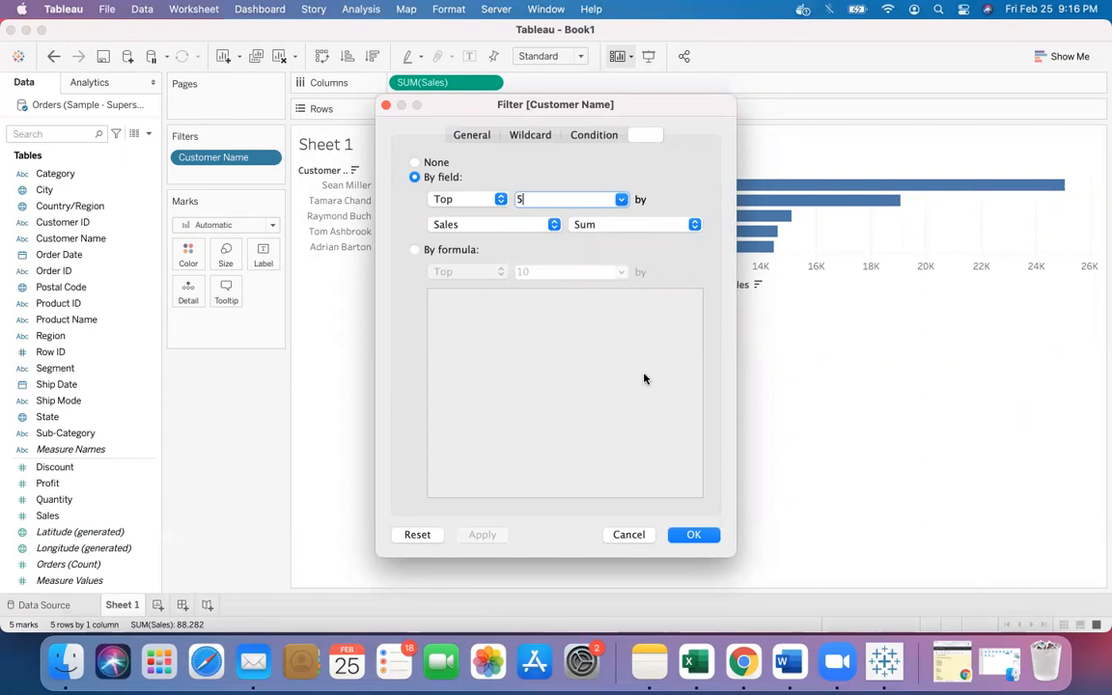
left_click(691, 536)
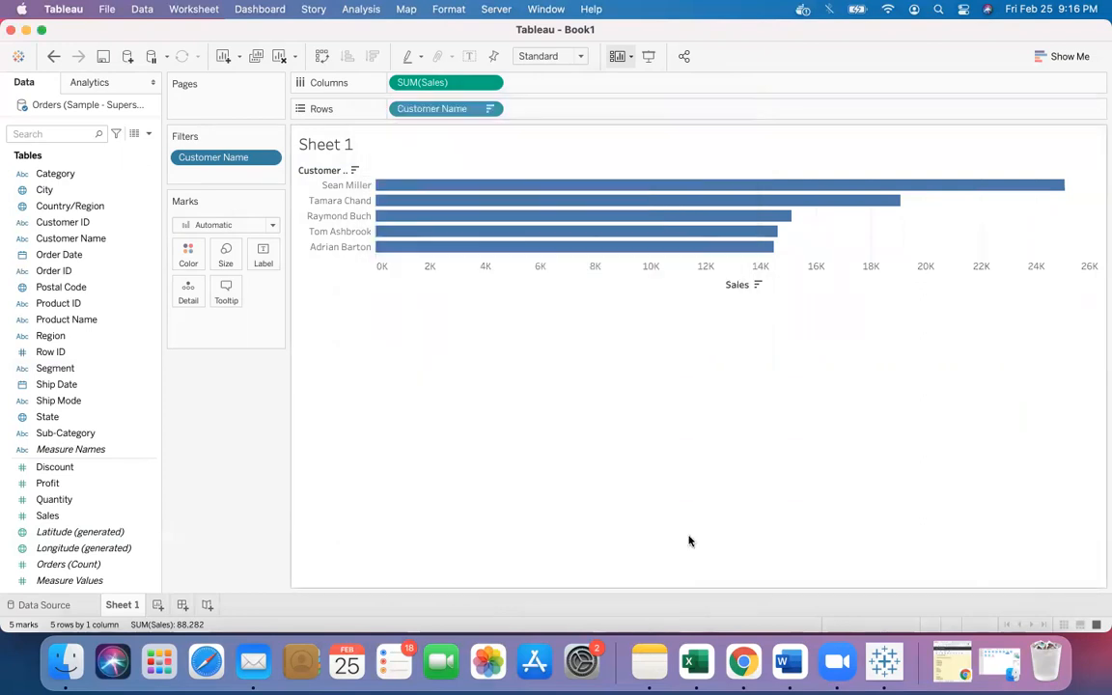
- Remove the Customer Name filter and clear the whole sheet
left_click_drag(241, 162, 253, 384)
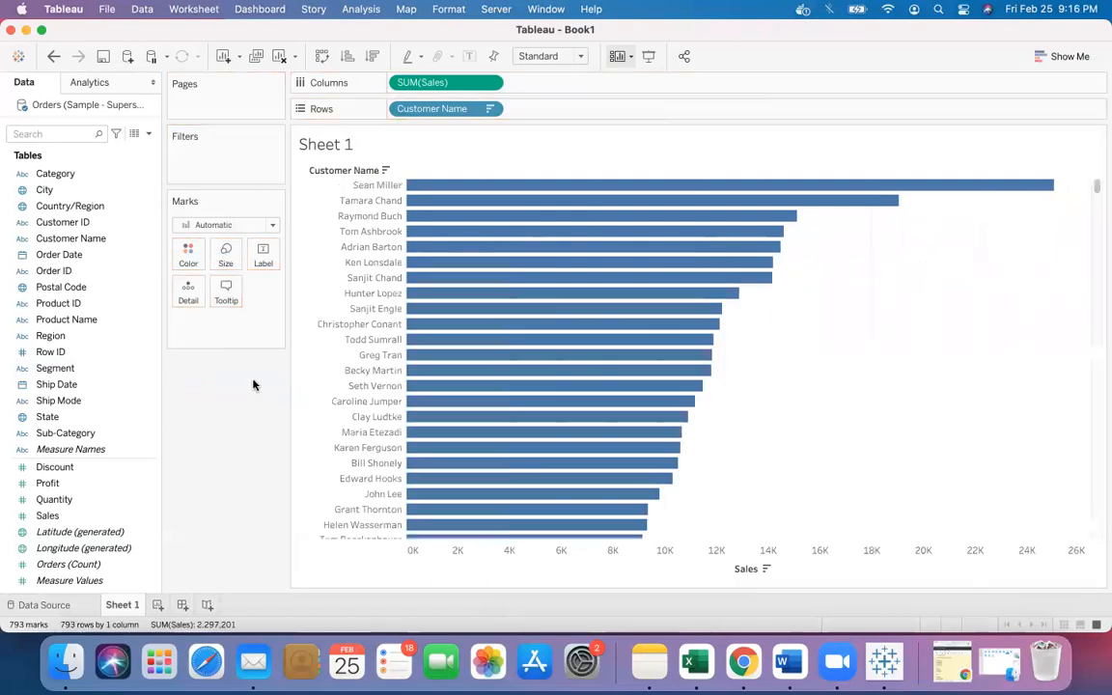
left_click(282, 56)
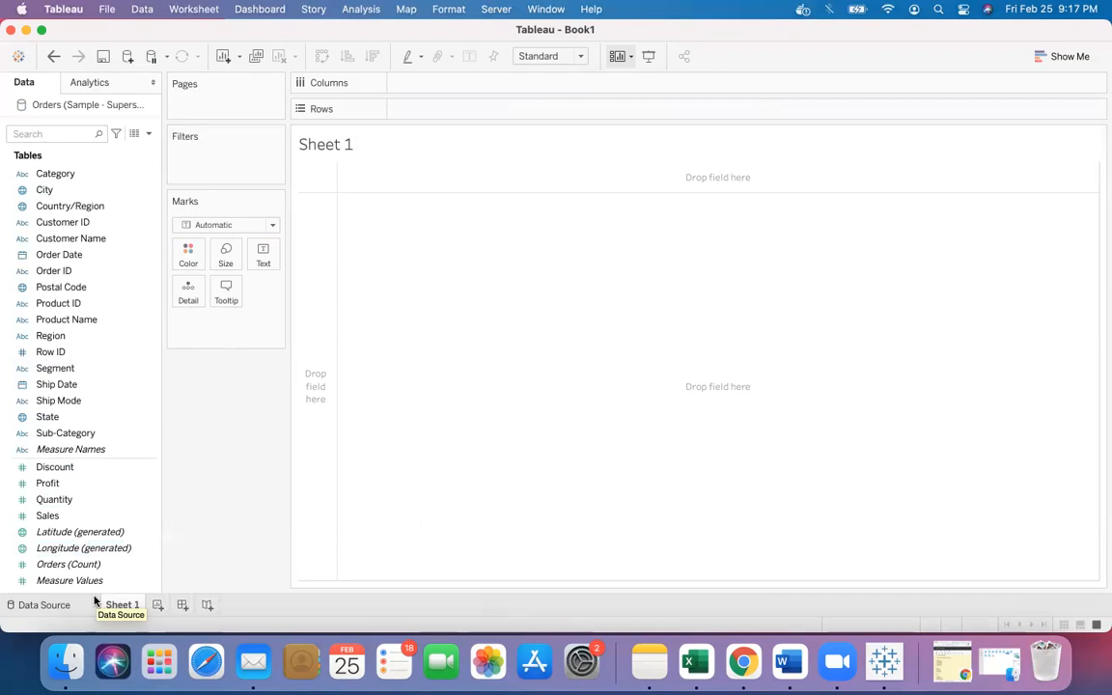
left_click(57, 517)
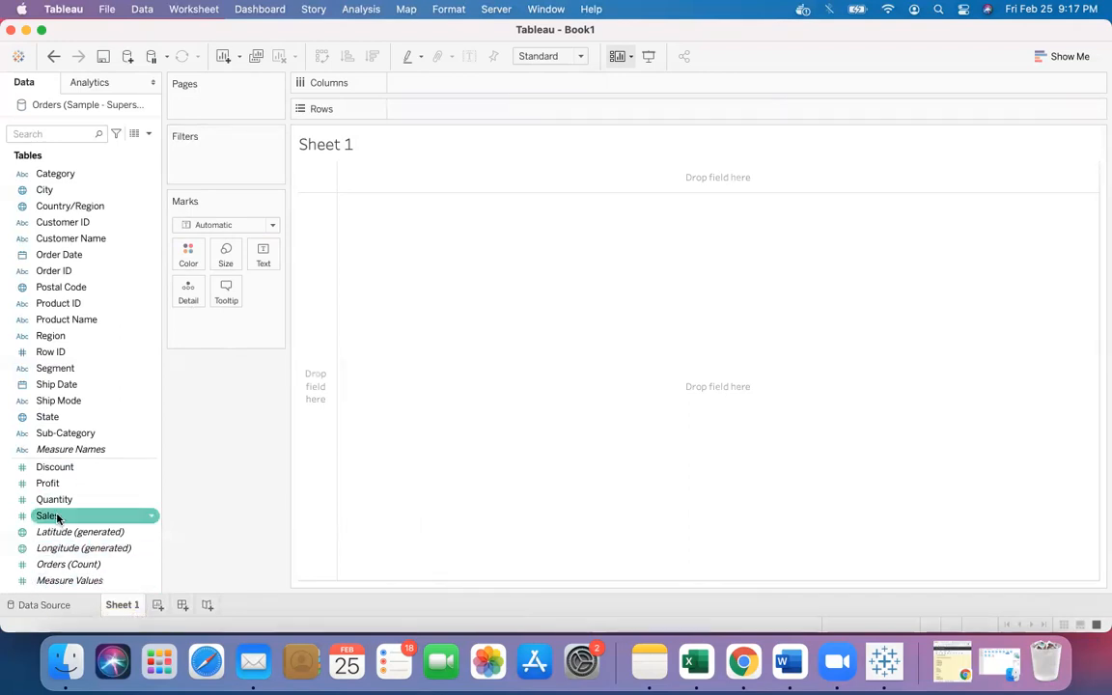
left_click_drag(57, 518, 196, 162)
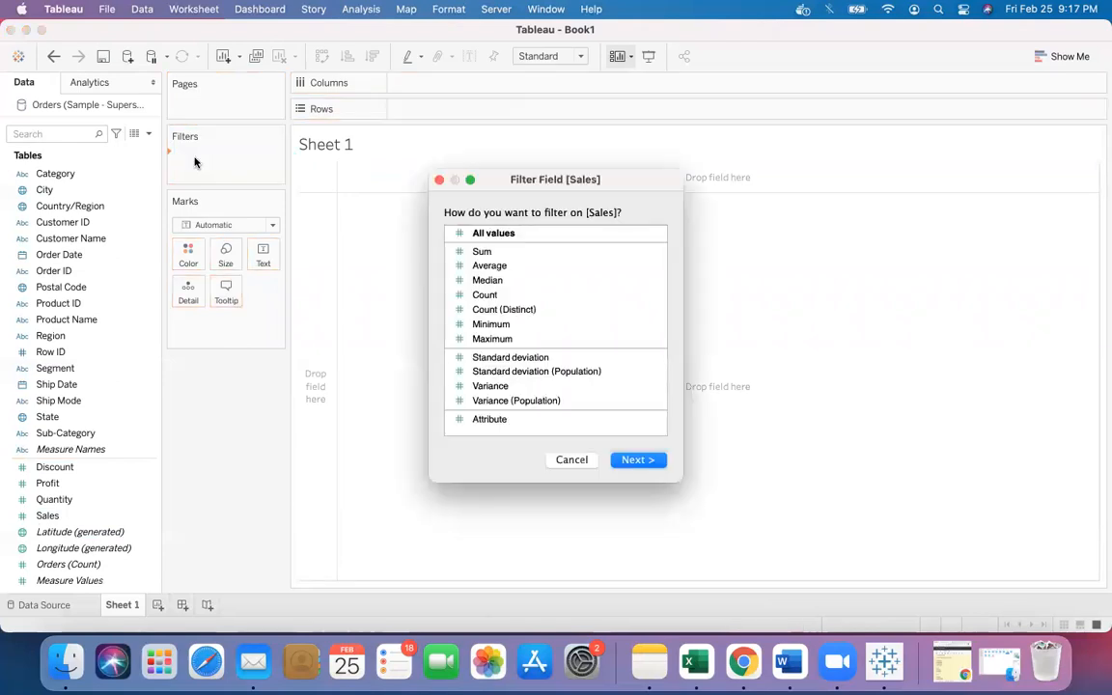
left_click(439, 180)
- Build a Sales by Sub-Category bar chart and sort it in descending order
left_click(94, 498)
left_click_drag(92, 517, 461, 85)
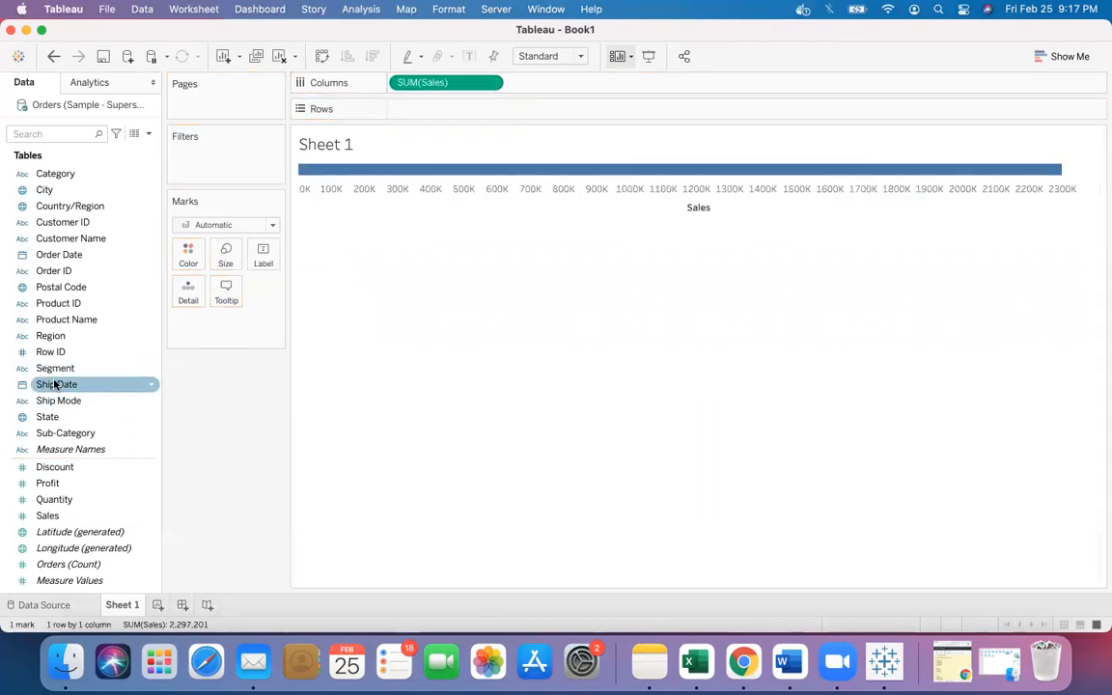
left_click_drag(85, 432, 453, 110)
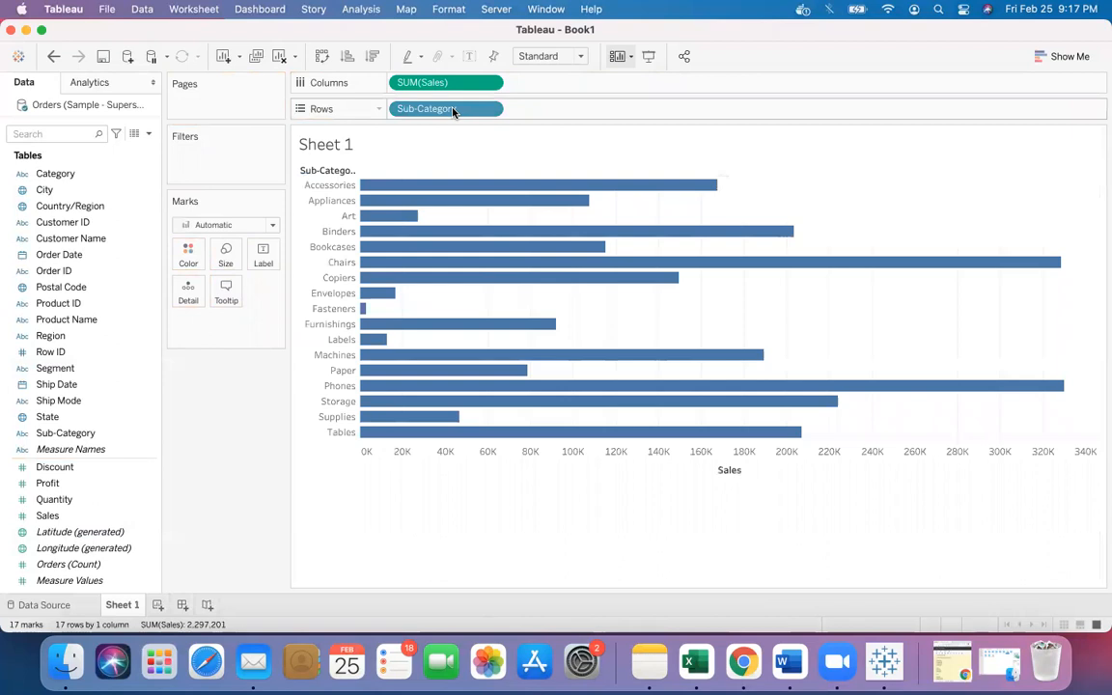
left_click(371, 56)
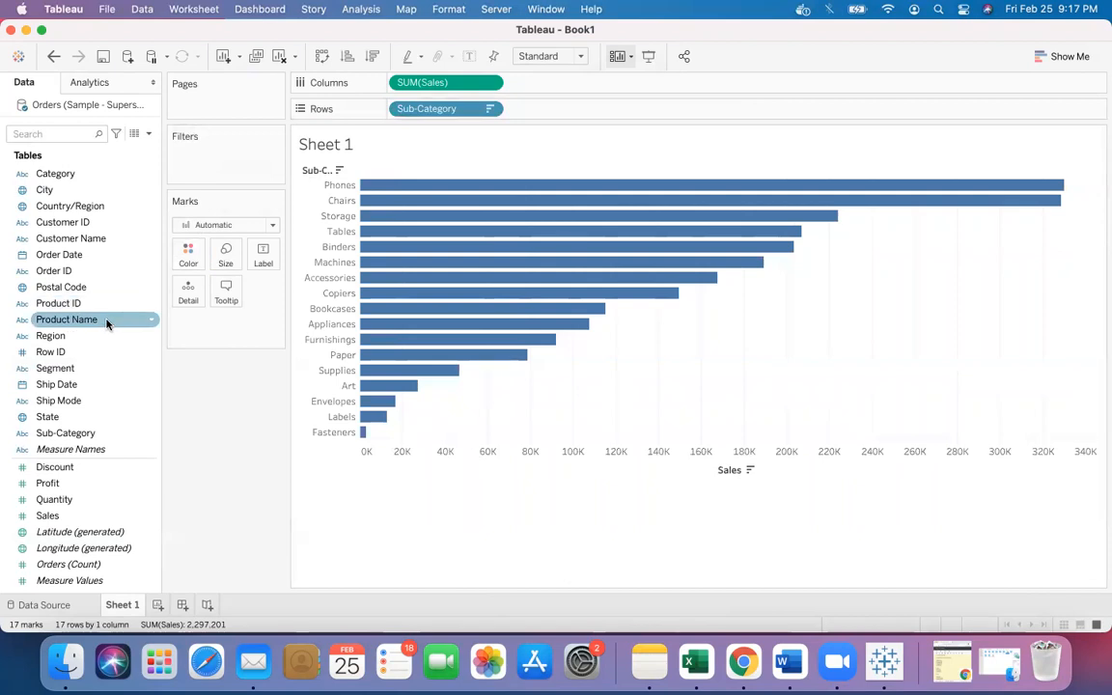
- Open a Sub-Category filter and look through its Wildcard, Condition and Top tabs without adding it
left_click_drag(91, 434, 222, 164)
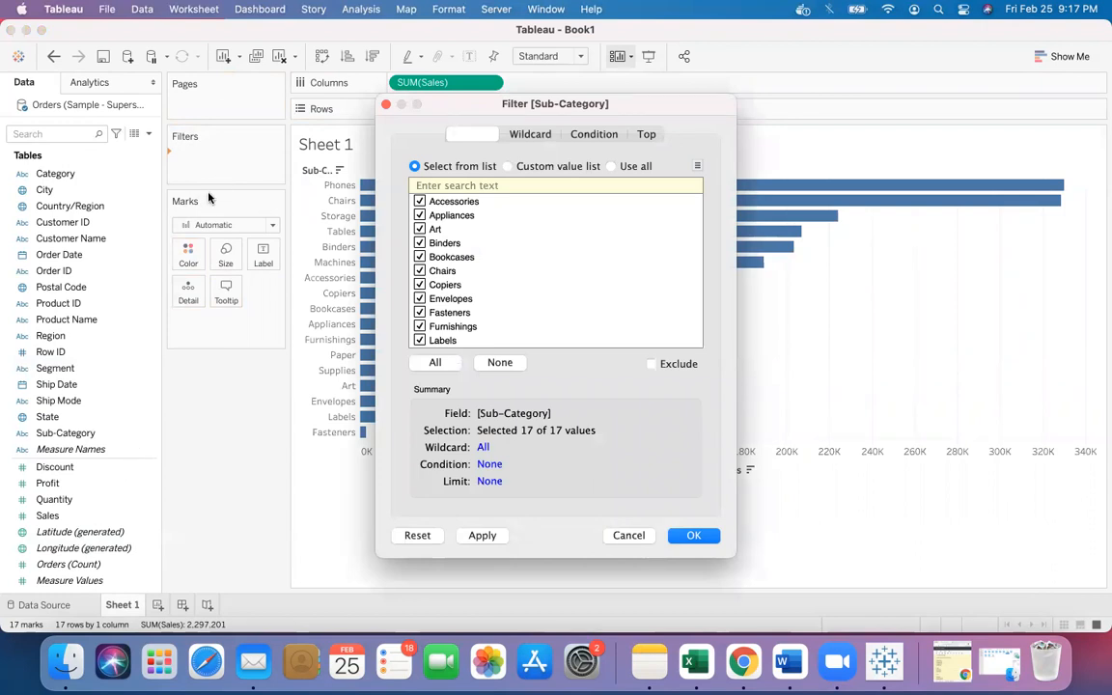
left_click_drag(555, 107, 922, 82)
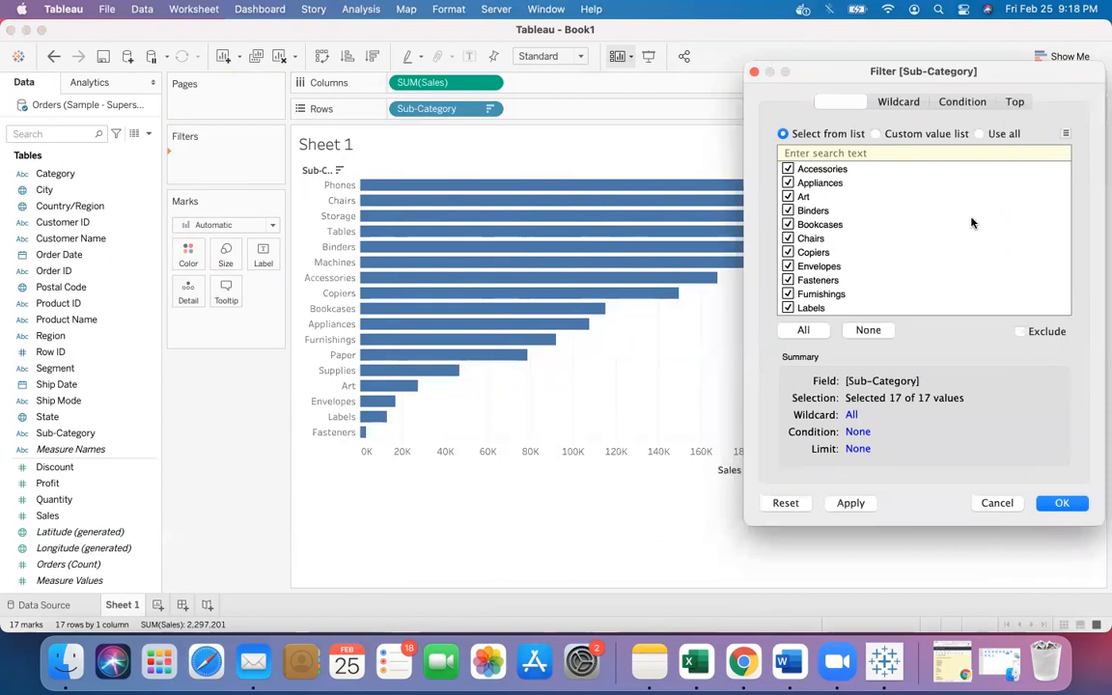
left_click(898, 101)
left_click(962, 101)
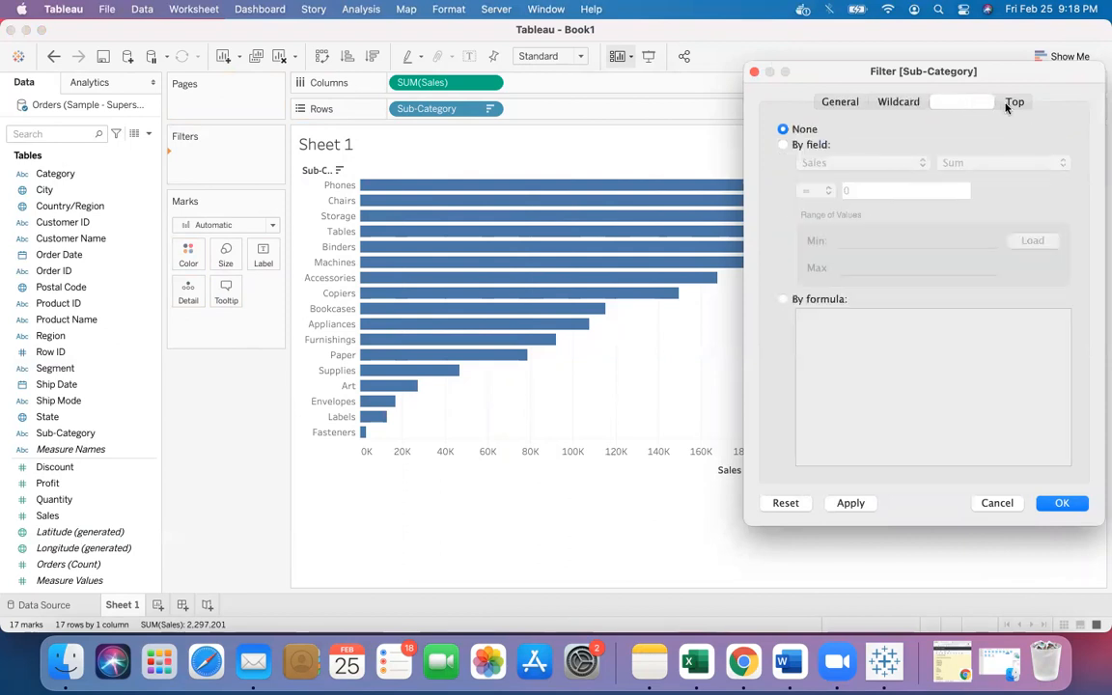
left_click(1009, 104)
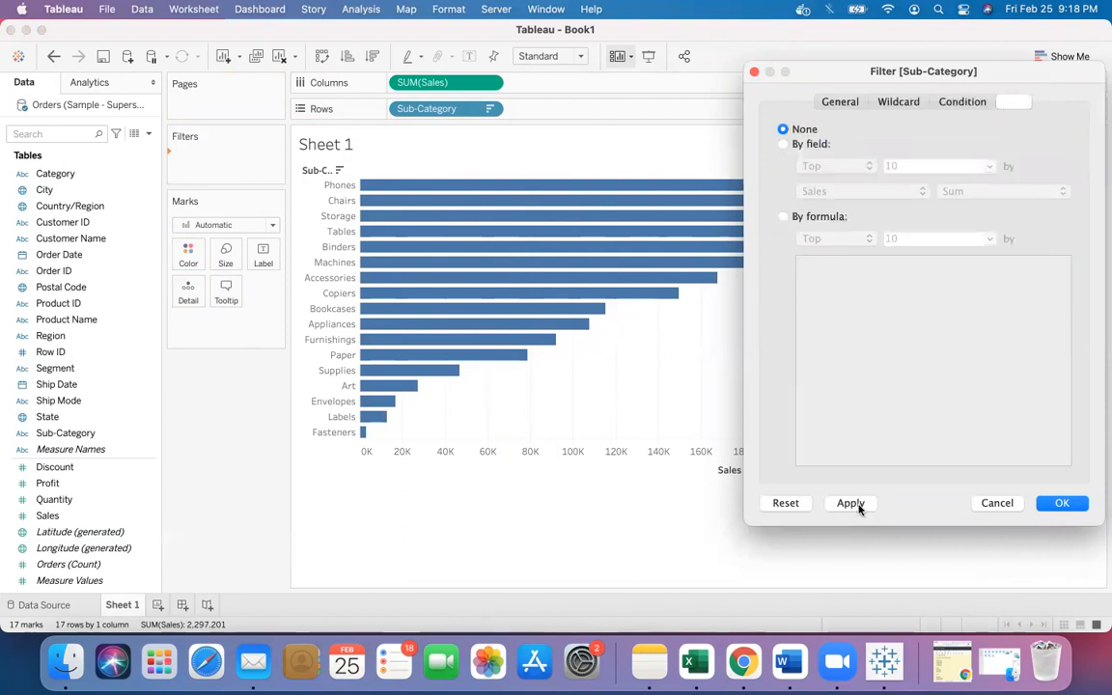
left_click(1061, 504)
left_click(754, 71)
- Switch the window to full screen
mouse_move(406, 333)
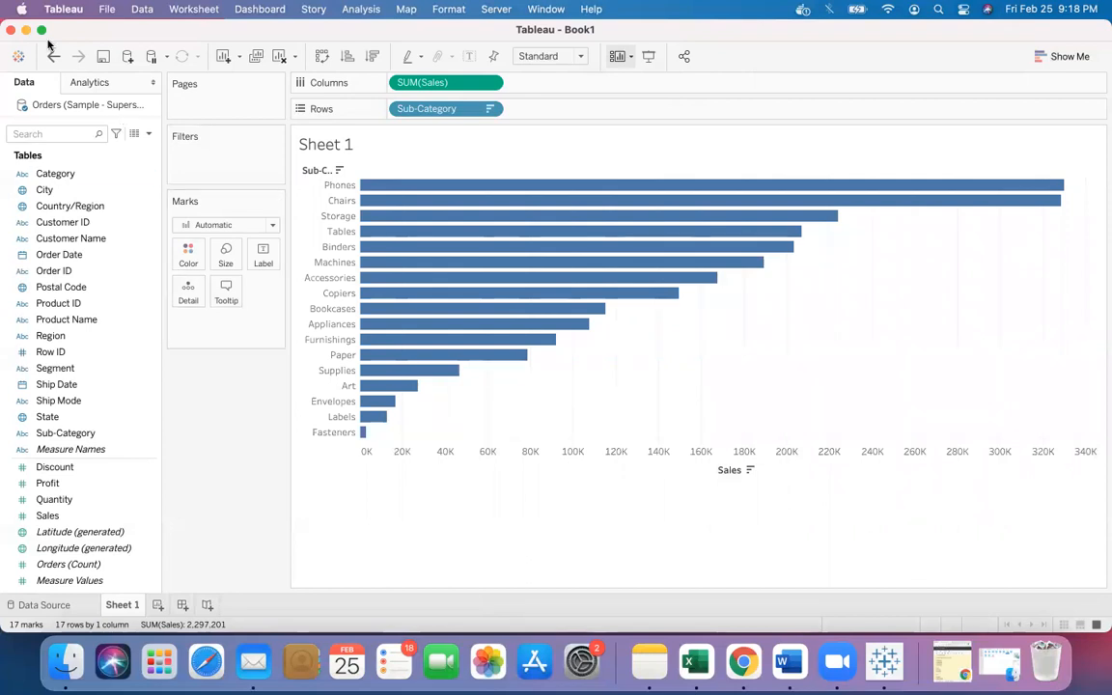
mouse_move(42, 36)
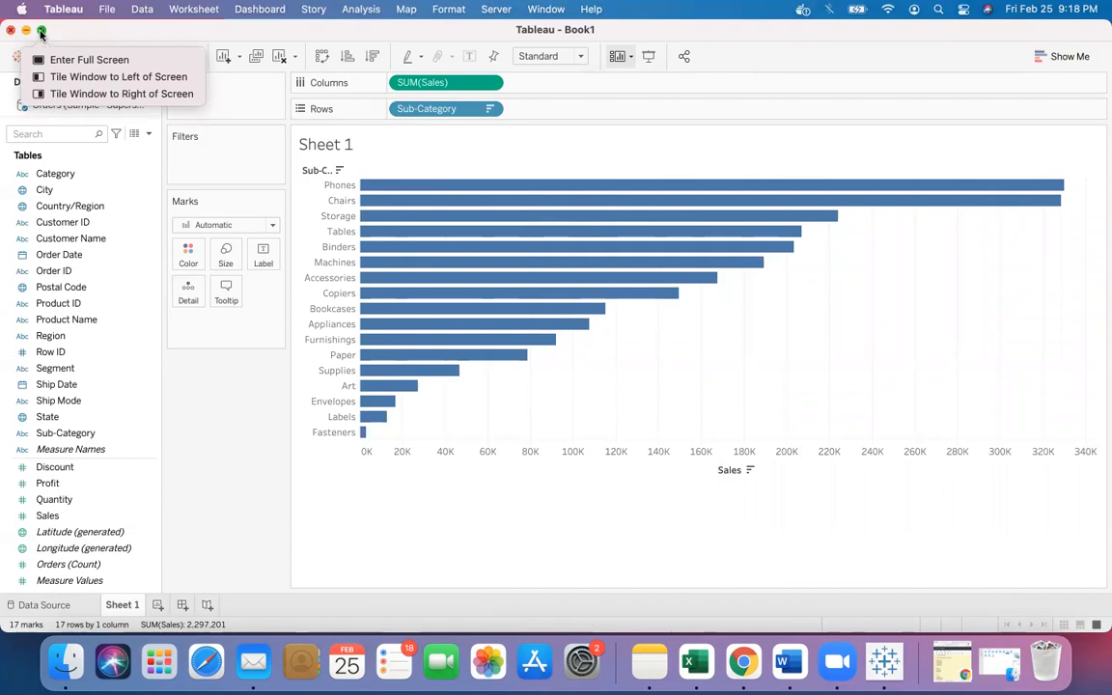
left_click(43, 37)
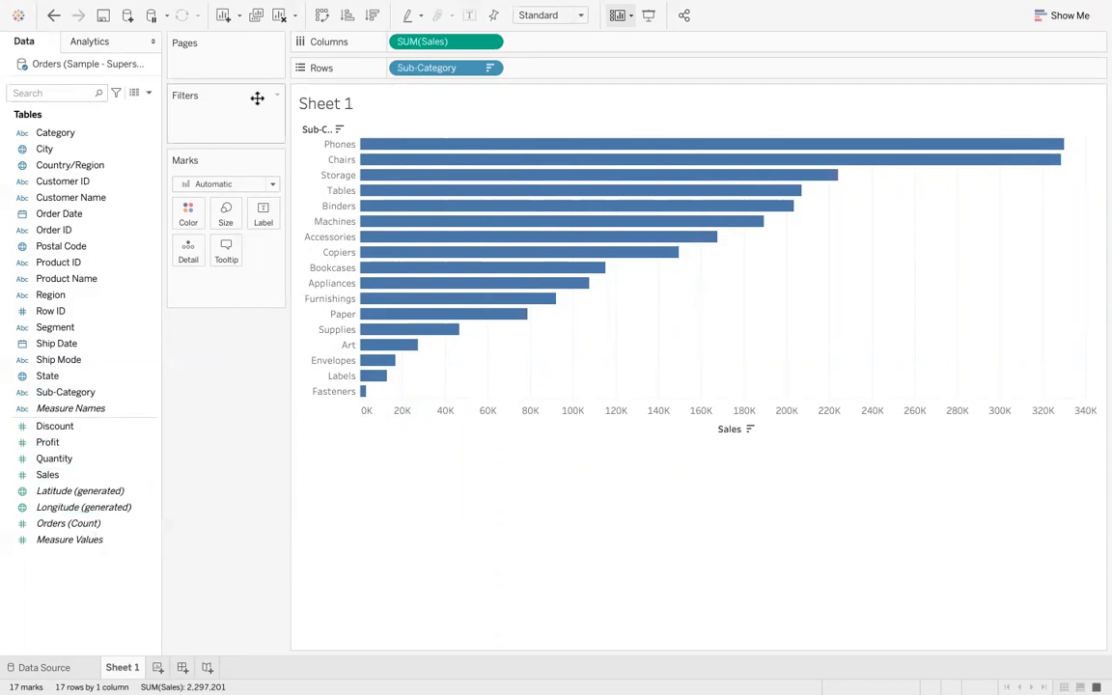
- Add a Sum of Sales filter set to at least 50000 and apply it
left_click(69, 375)
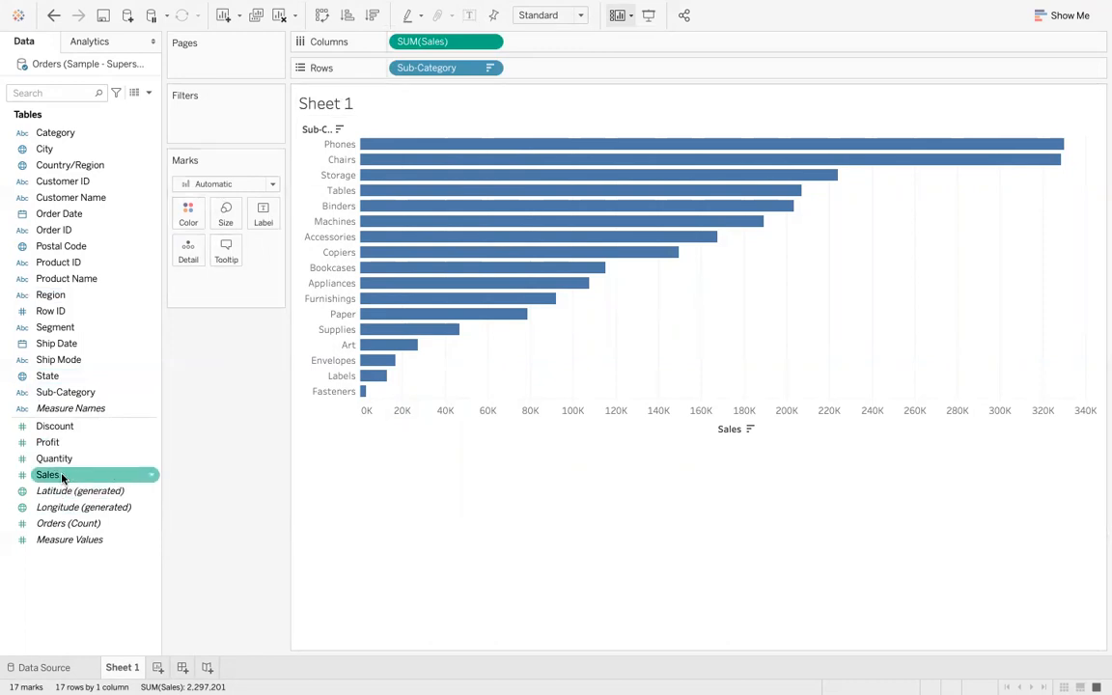
left_click_drag(60, 477, 203, 123)
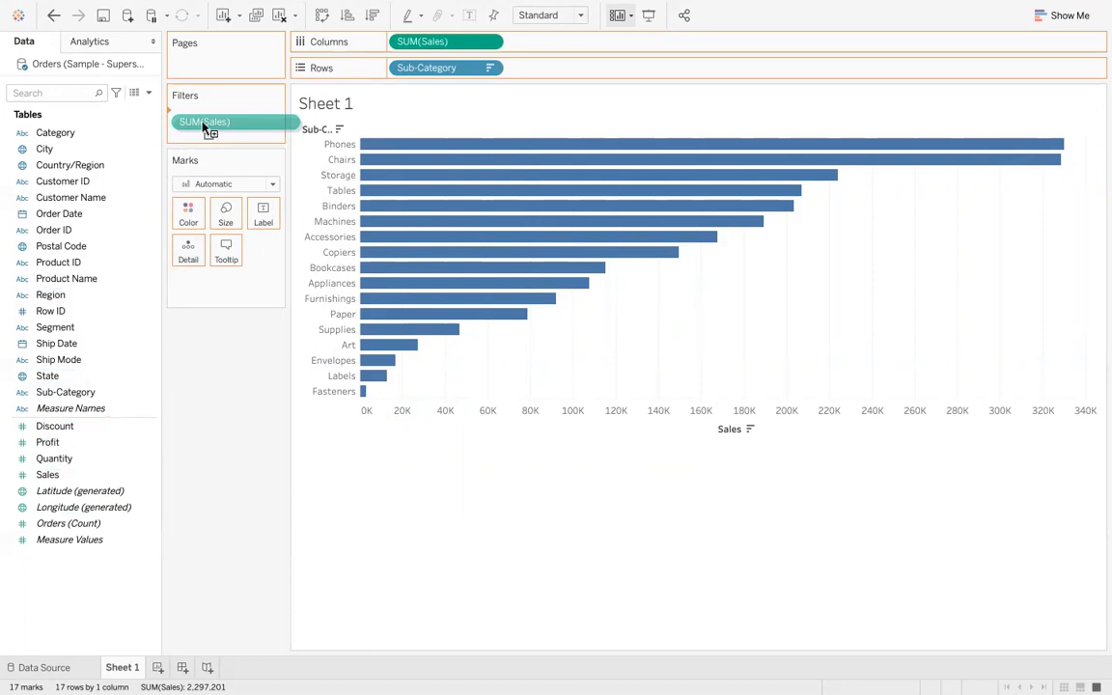
left_click_drag(202, 124, 202, 125)
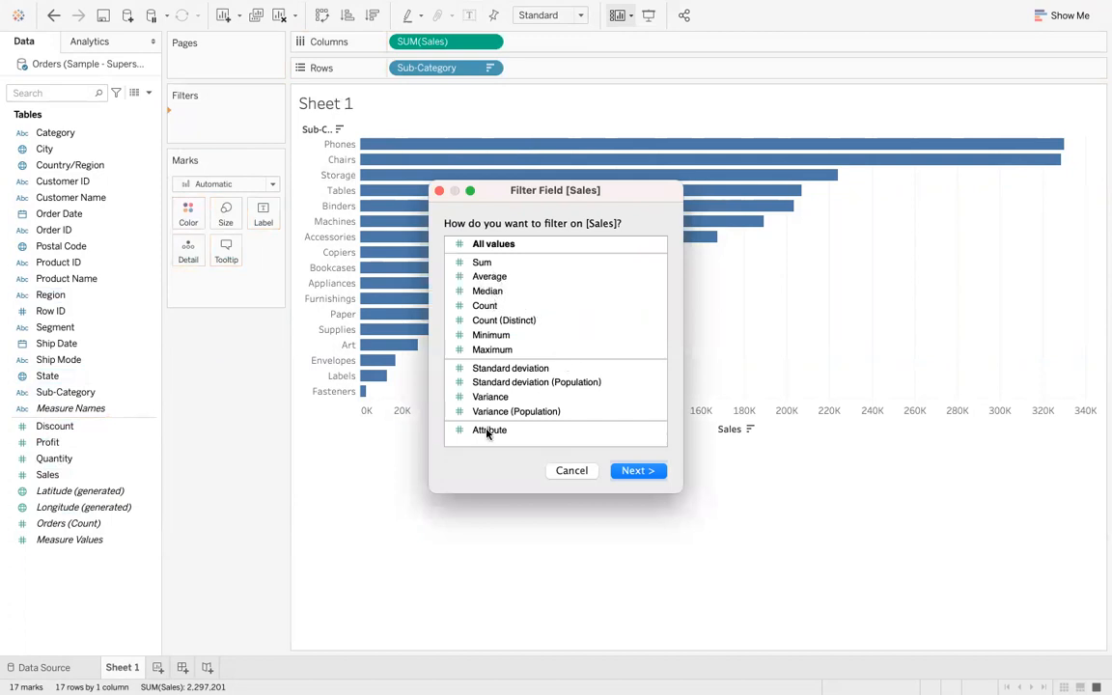
left_click(483, 264)
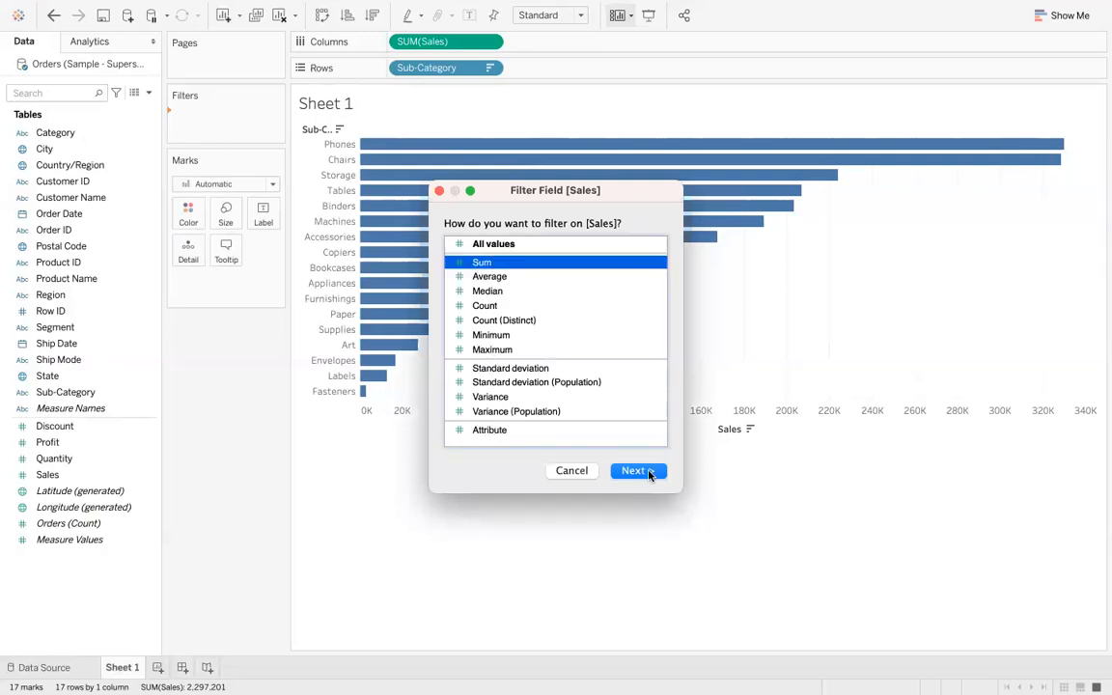
left_click(637, 471)
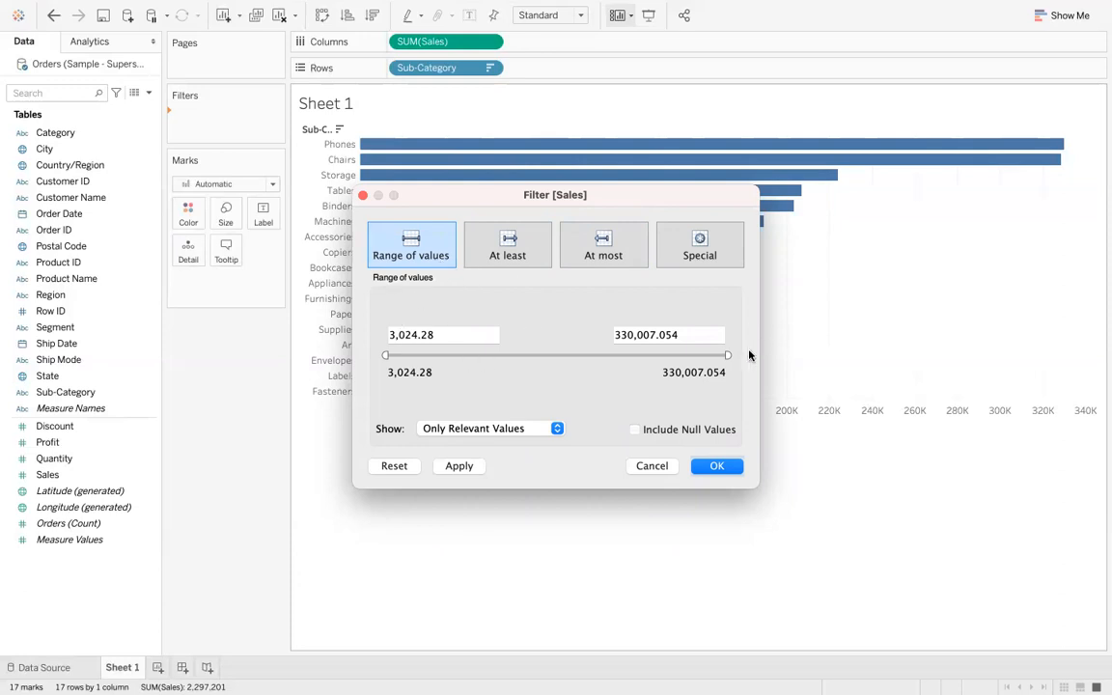
left_click(518, 244)
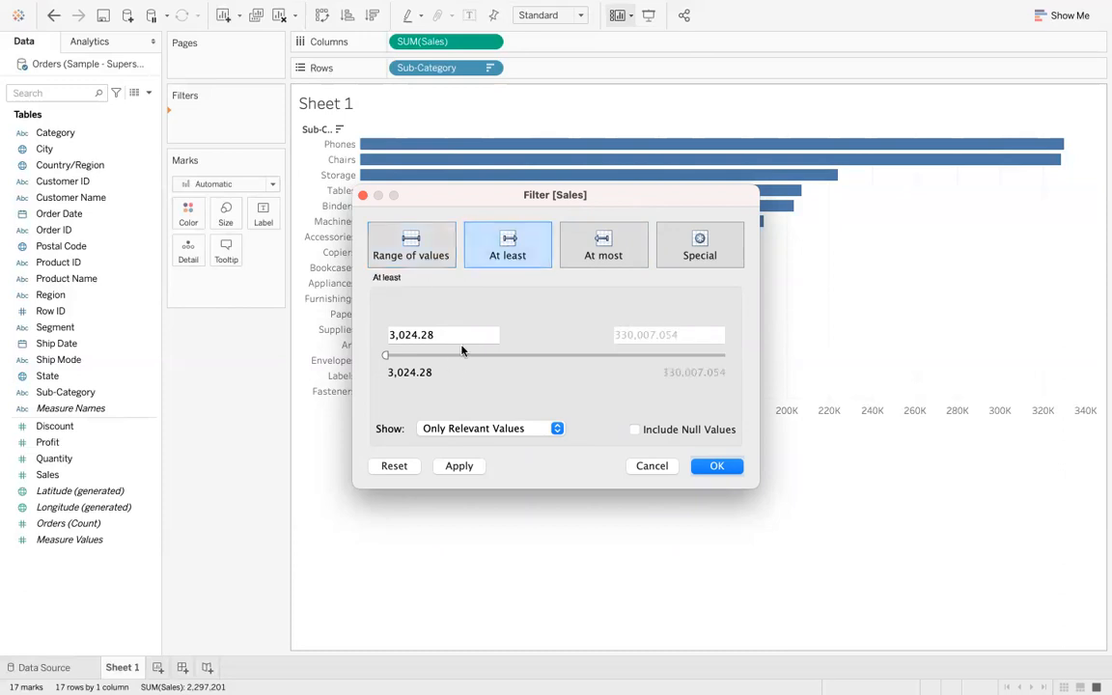
left_click(447, 337)
double_click(446, 336)
key("BackSpace")
key("BackSpace")
key("BackSpace")
key("BackSpace")
key("BackSpace")
key("BackSpace")
key("BackSpace")
type("50000")
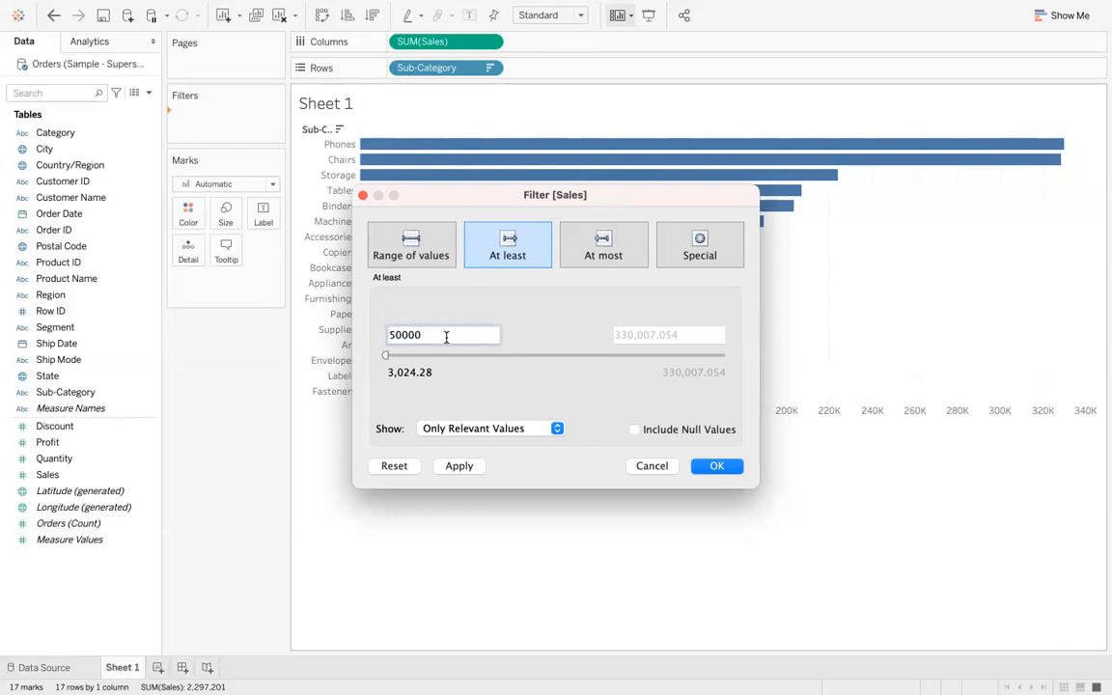
left_click_drag(514, 192, 714, 251)
left_click(660, 521)
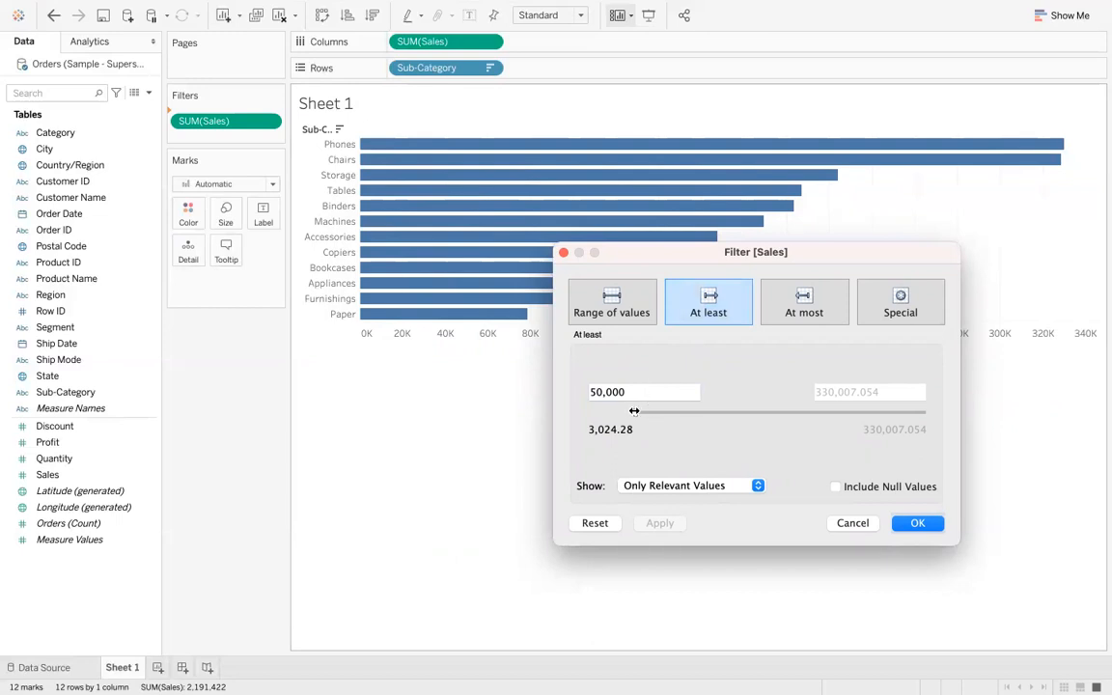
- Edit the Sum of Sales filter, trying At least, At most and Special, and confirm it with All values
left_click_drag(634, 412, 594, 412)
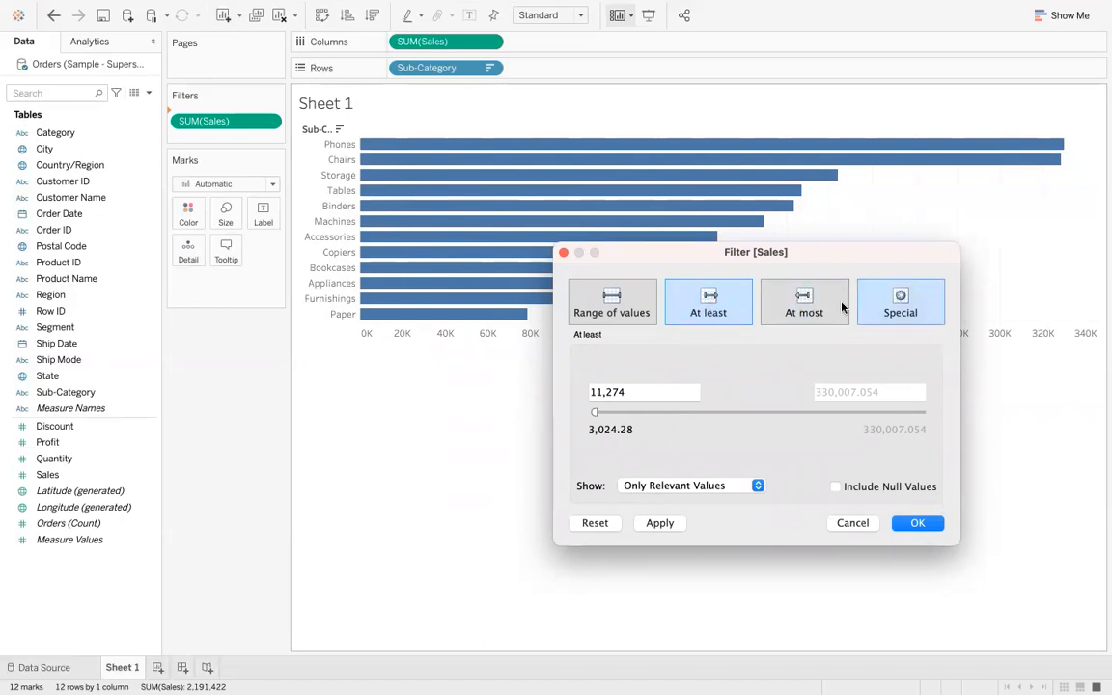
left_click(803, 313)
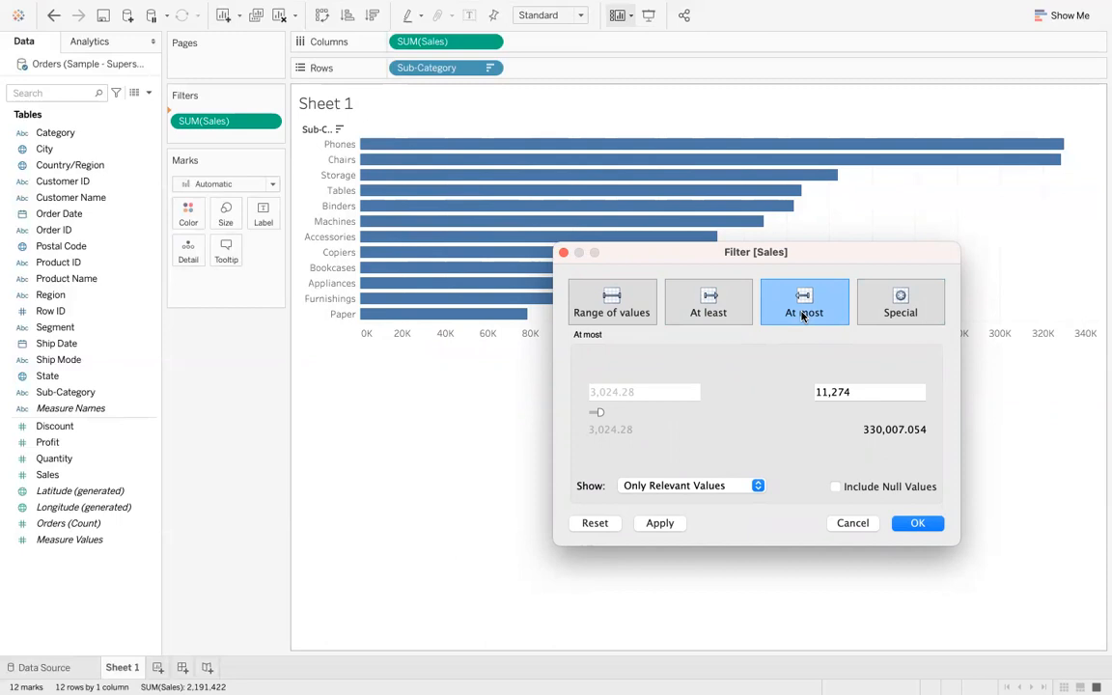
double_click(868, 390)
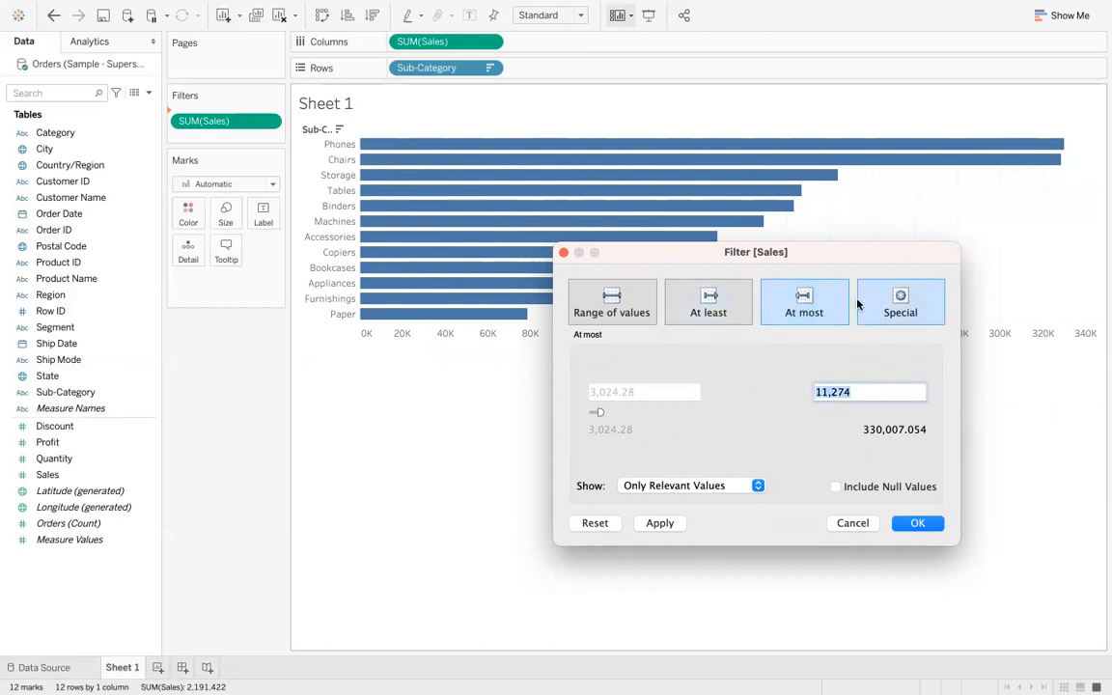
left_click(897, 313)
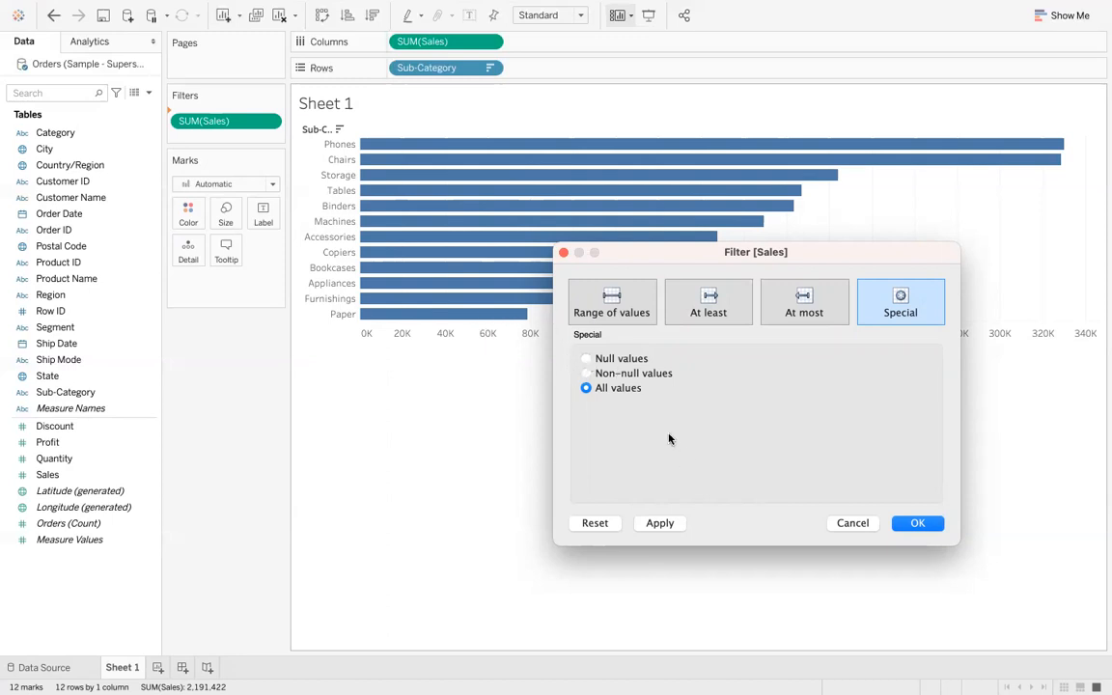
left_click(910, 526)
left_click(910, 526)
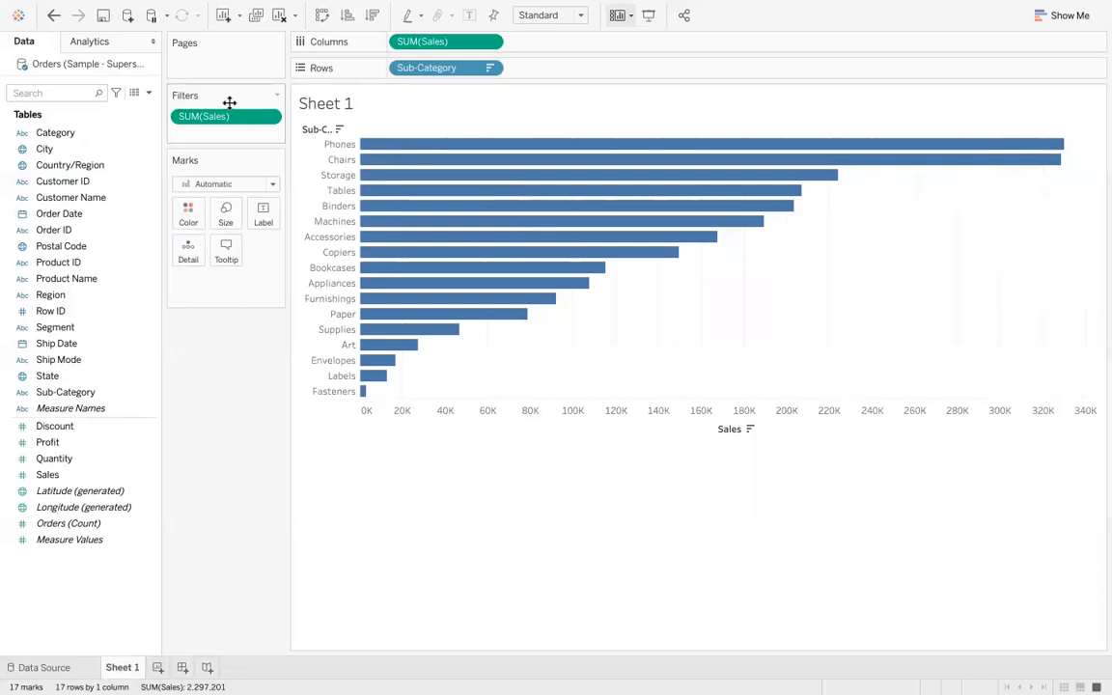
- Remove the Sum of Sales filter from the view and clear the whole sheet
left_click_drag(238, 119, 246, 337)
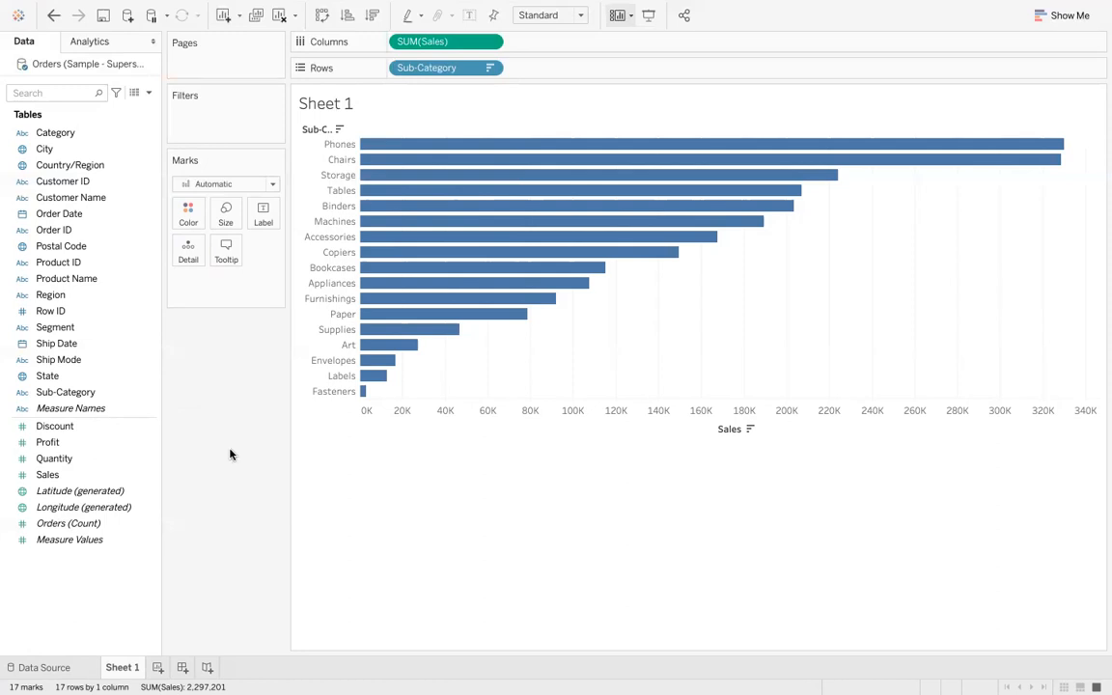
left_click(278, 16)
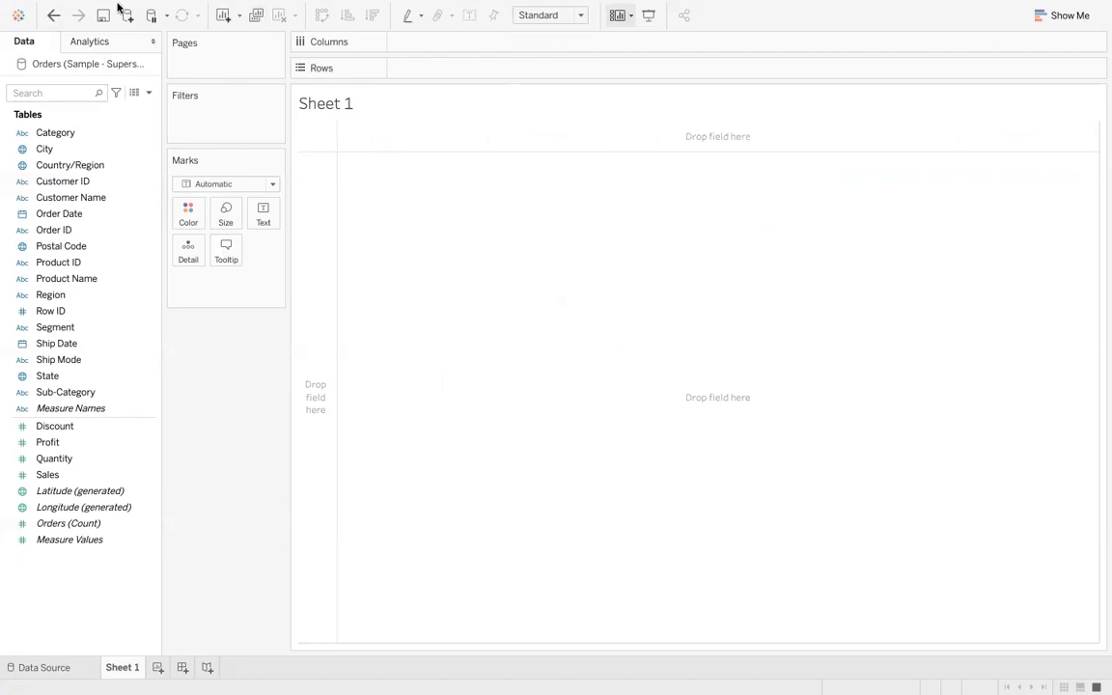
- Build a Profit bar chart broken down by Category, Segment and Region in rows
mouse_move(118, 8)
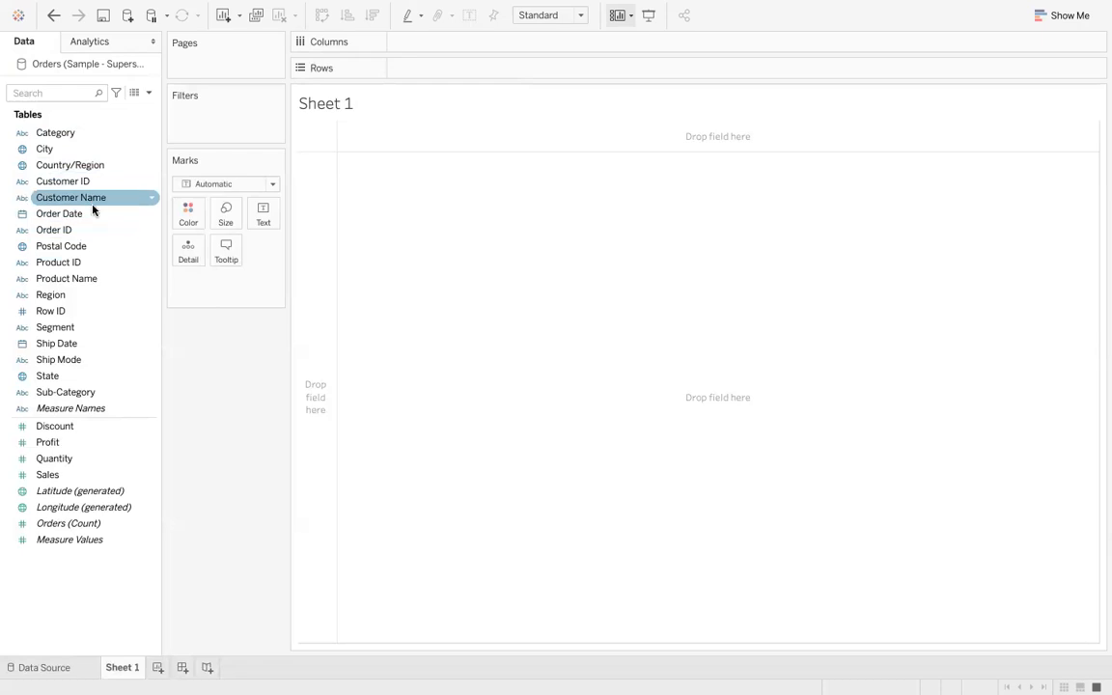
left_click_drag(77, 444, 464, 43)
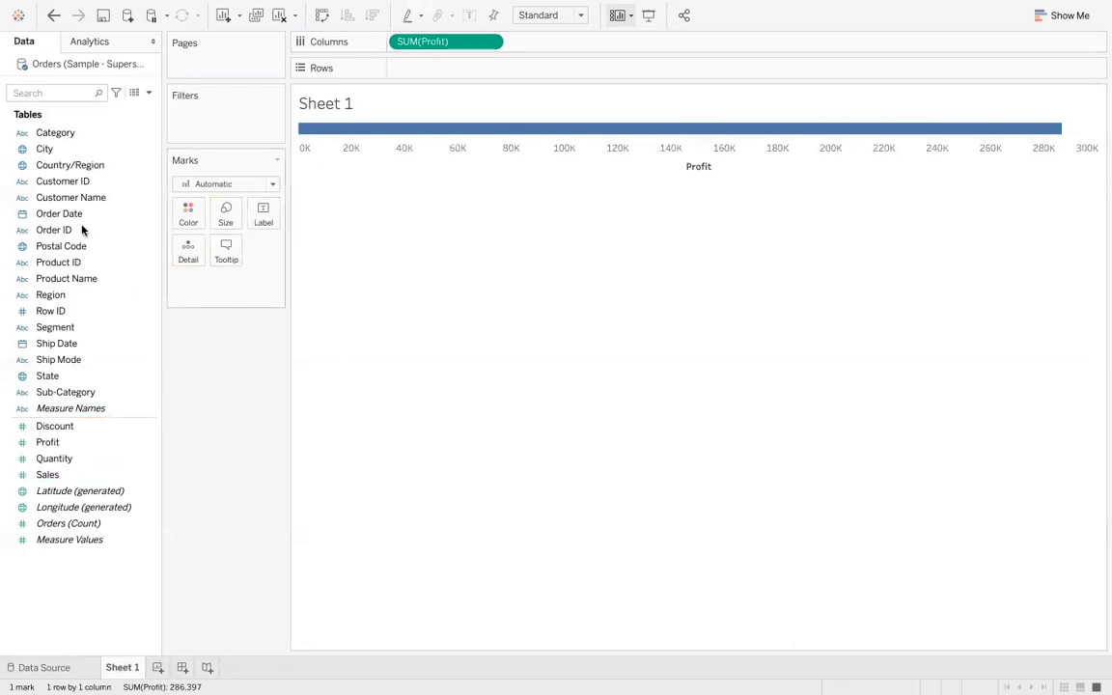
left_click_drag(77, 140, 451, 77)
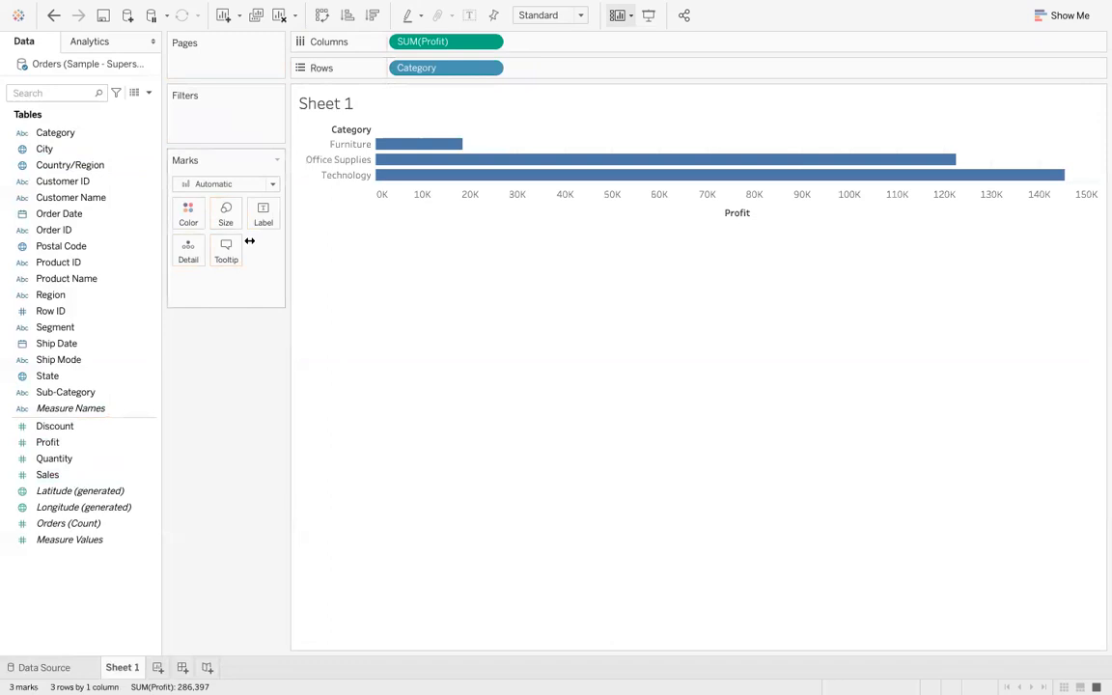
left_click_drag(102, 326, 579, 62)
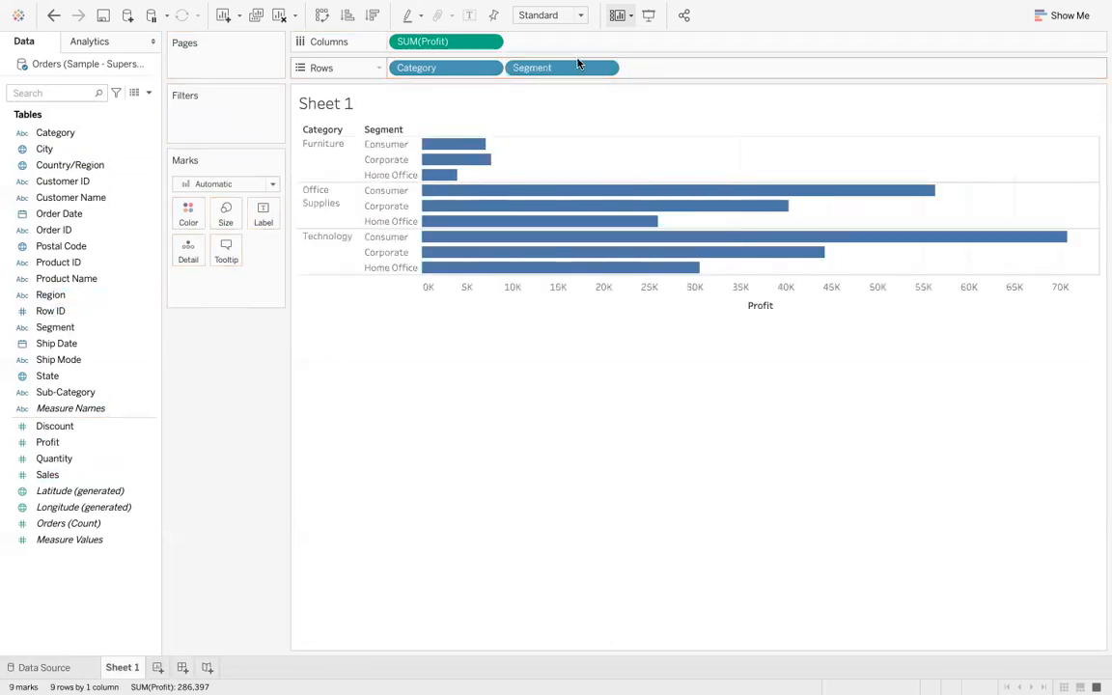
left_click_drag(91, 296, 698, 76)
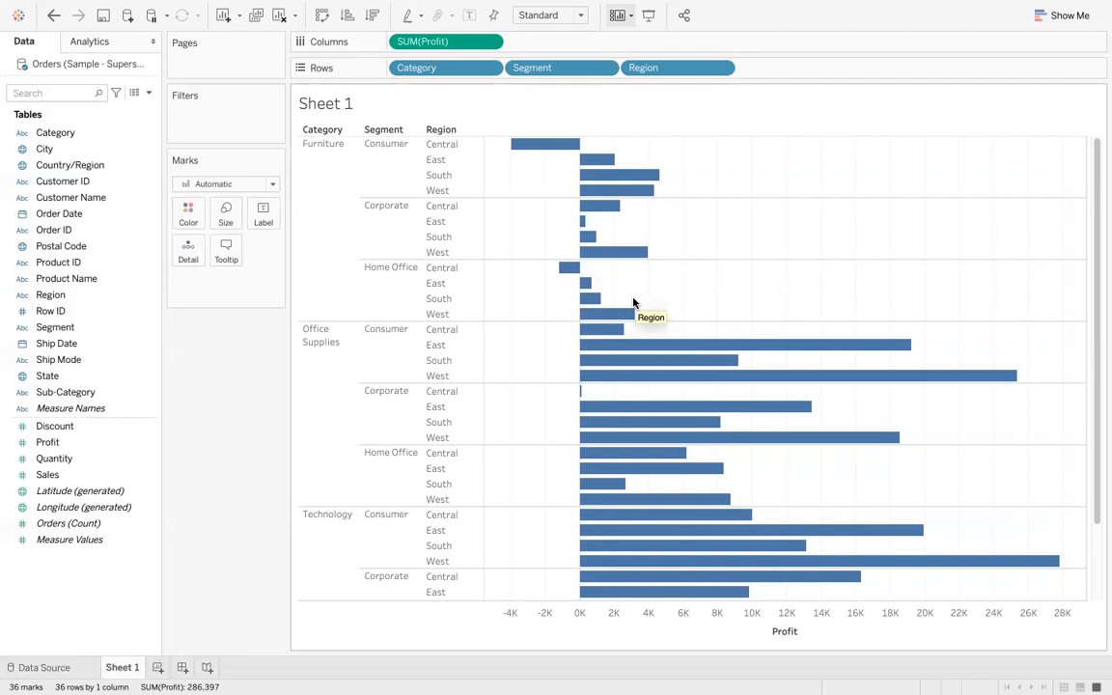
- Select the Office Supplies and Technology bars and create a set from them named My Constant Set
left_click_drag(635, 302, 1042, 589)
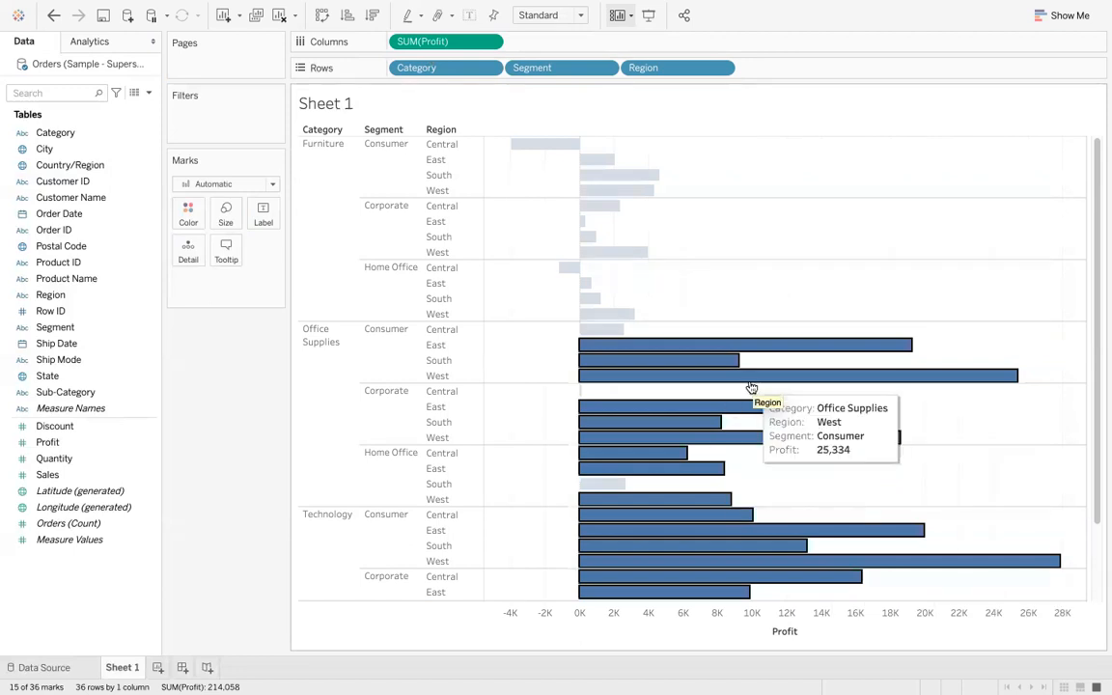
mouse_move(758, 378)
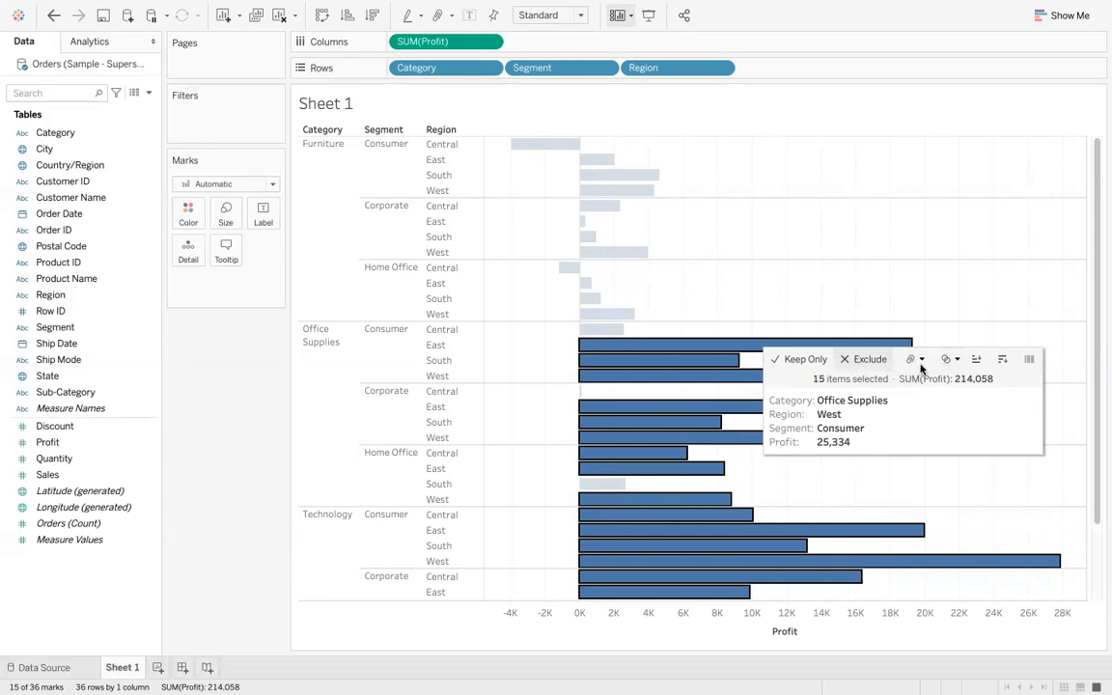
left_click(953, 359)
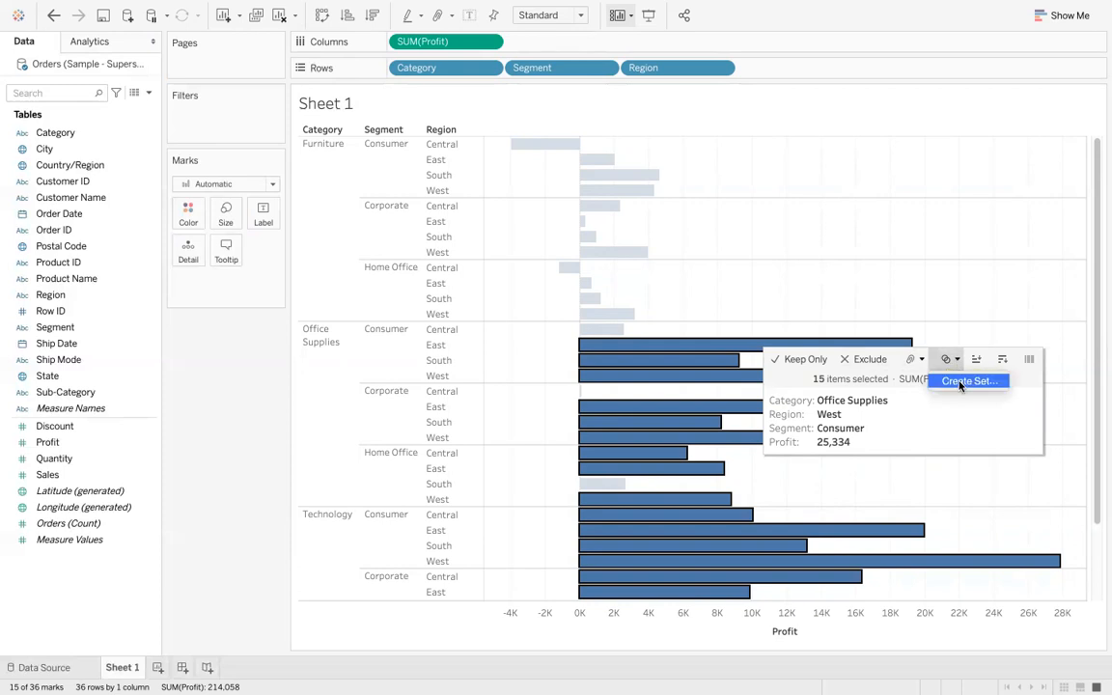
left_click(960, 382)
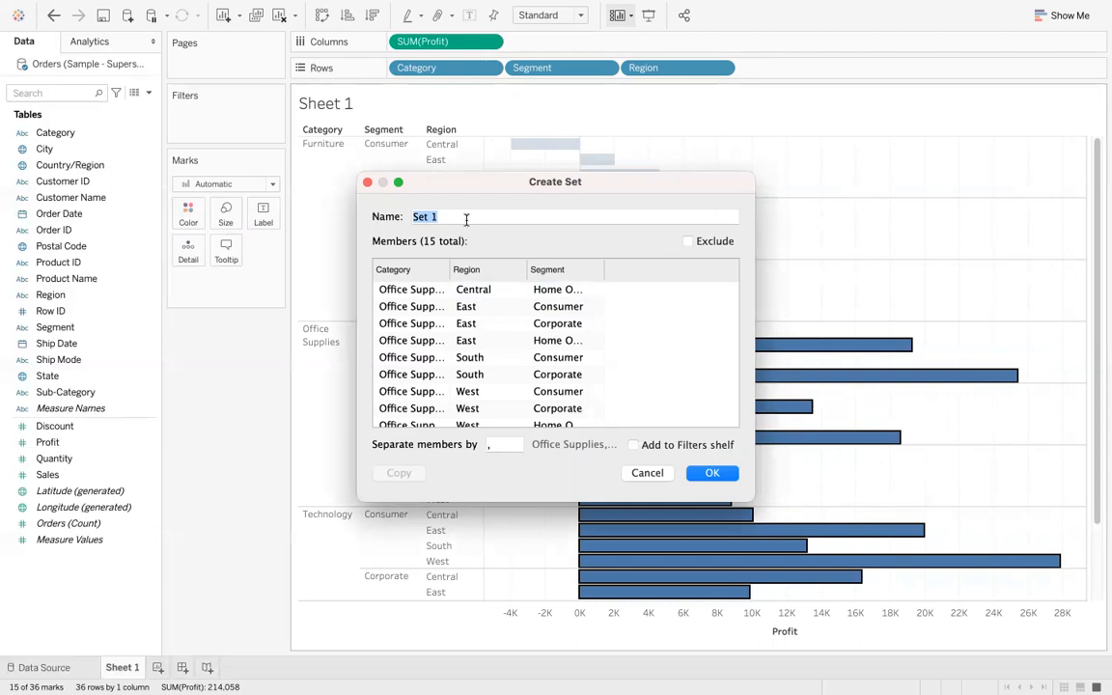
type("My Constant Set")
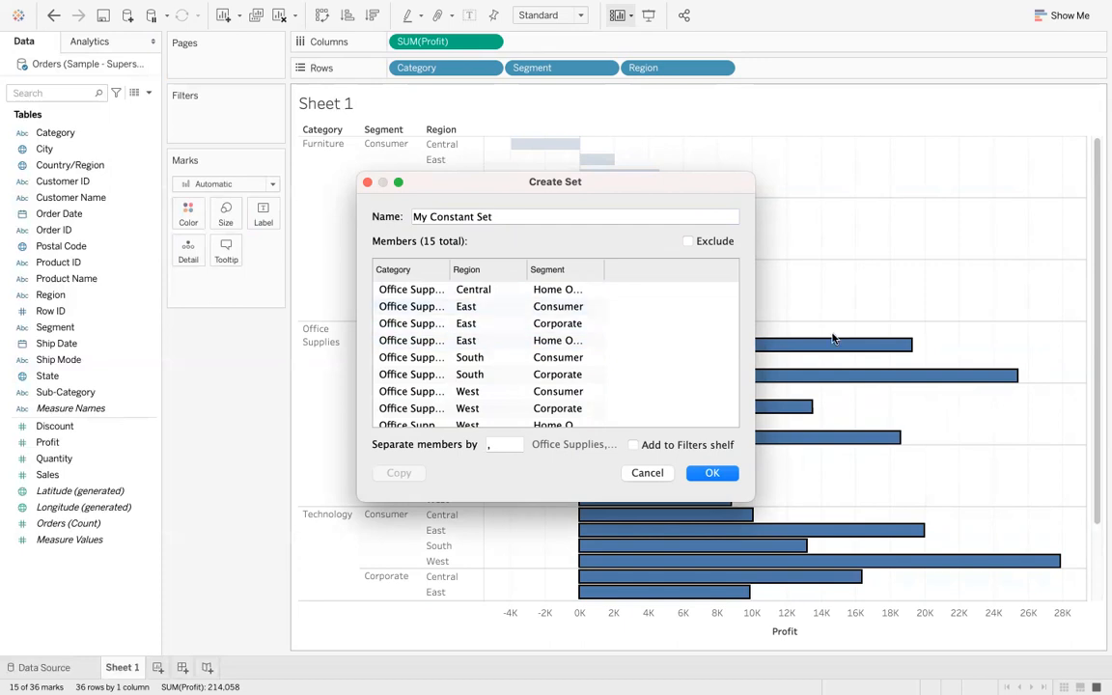
left_click(716, 476)
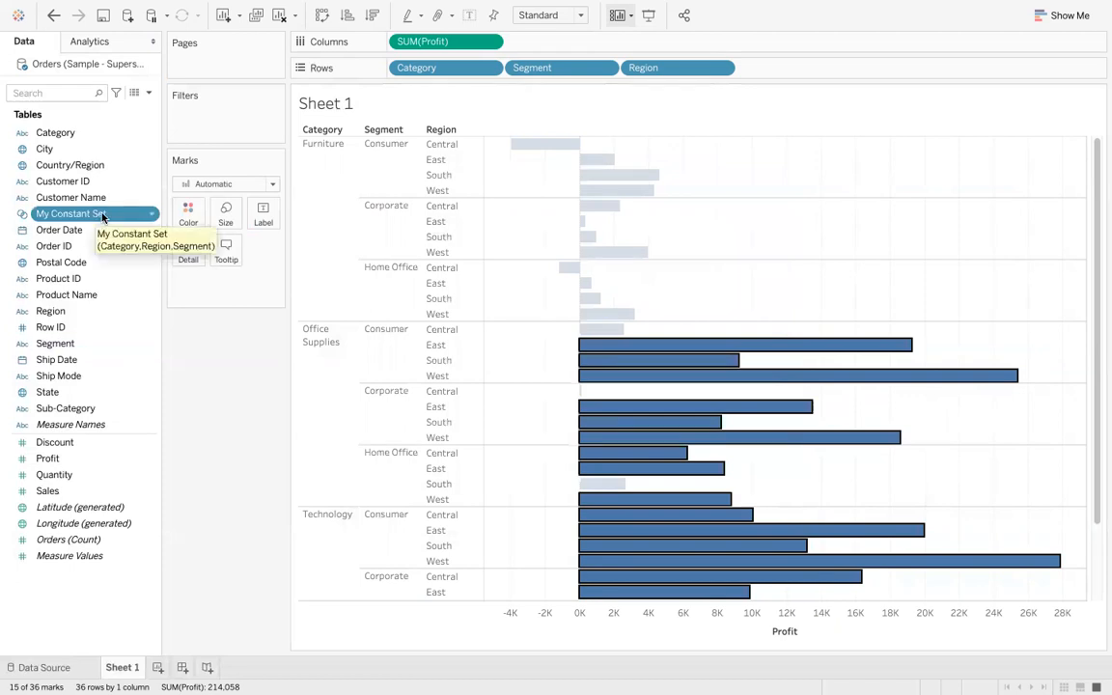
- Colour the bars by My Constant Set, dismissing the system pop-up that interrupts
left_click(220, 376)
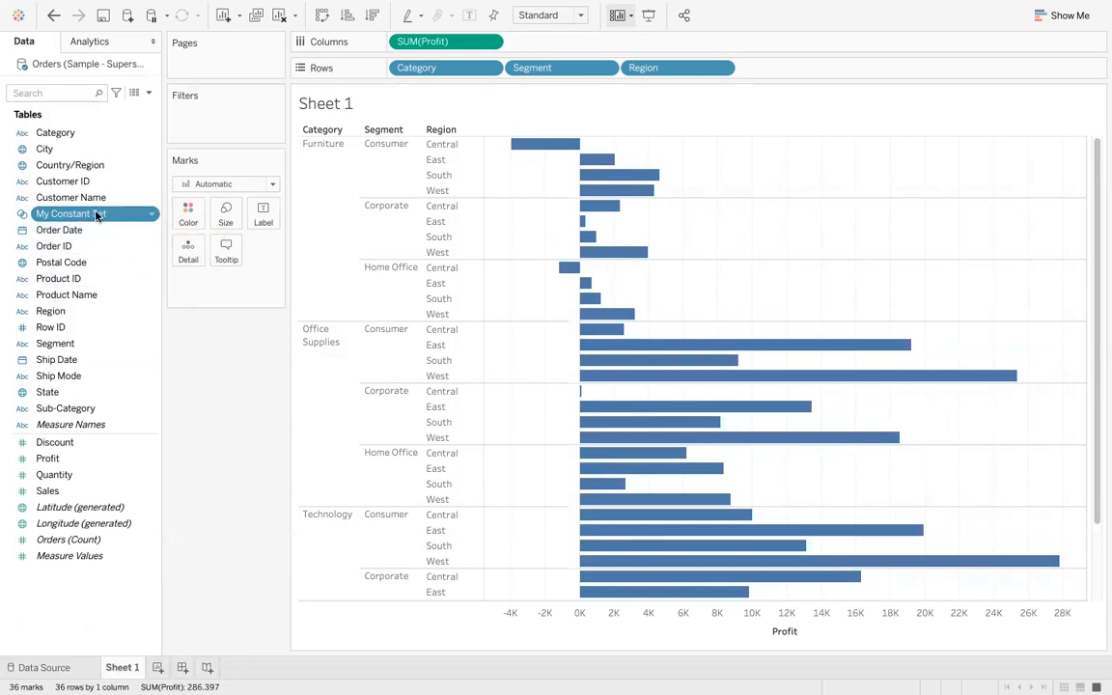
left_click_drag(97, 215, 188, 213)
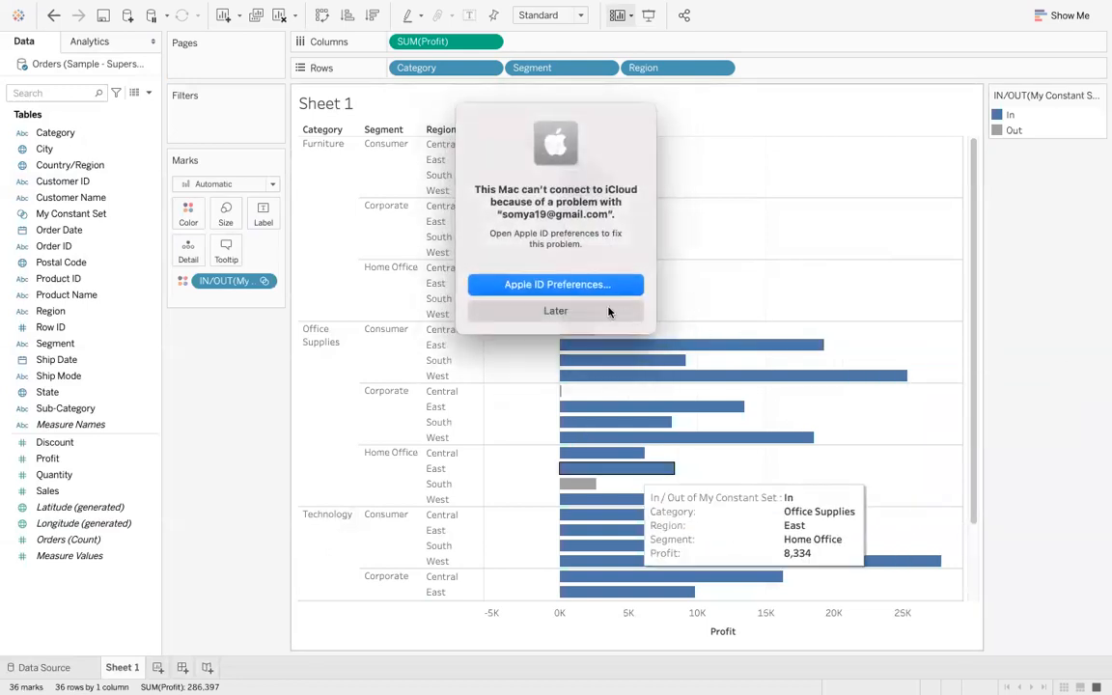
left_click(608, 311)
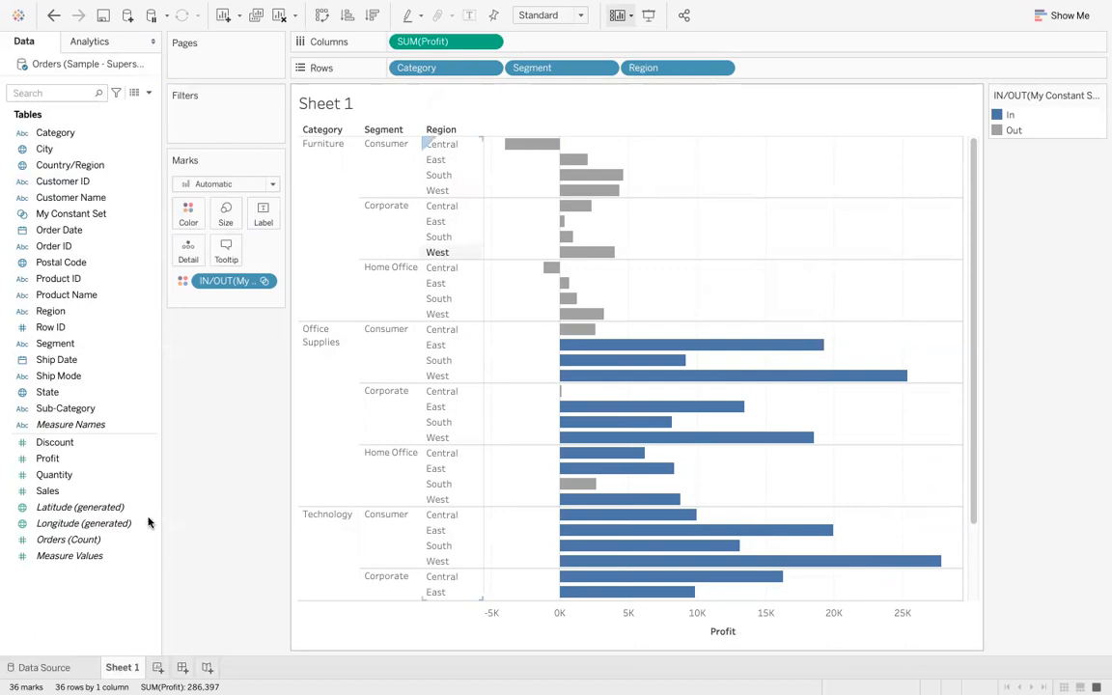
- Open a new worksheet and chart Sales by Sub-Category as a bar chart
left_click(156, 668)
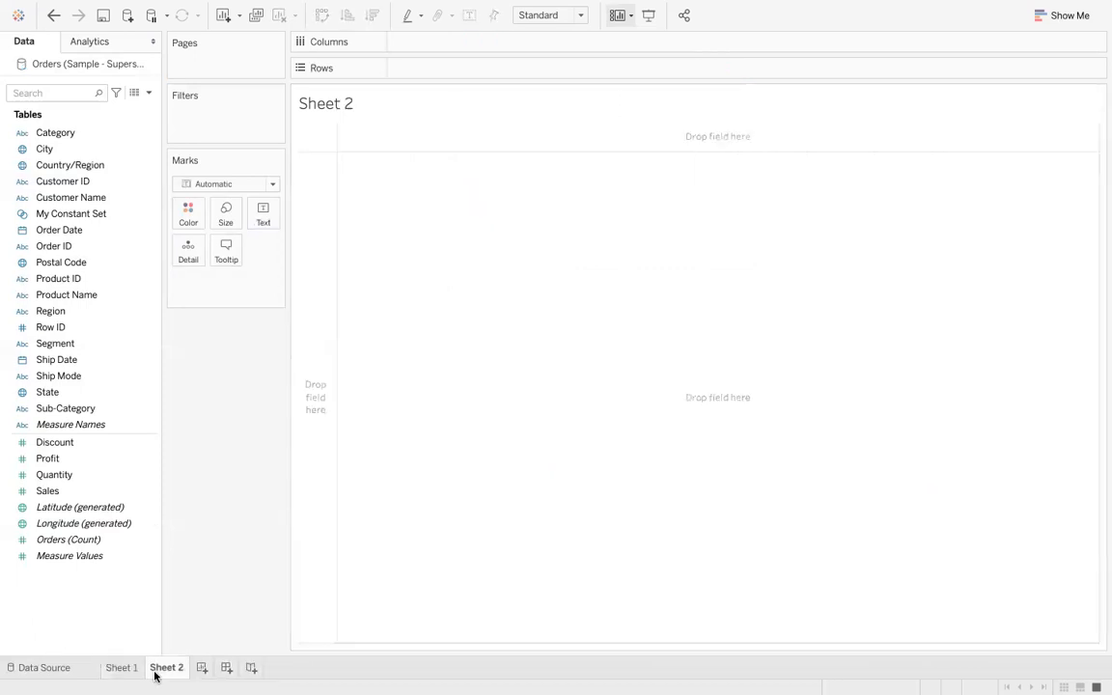
left_click(101, 328)
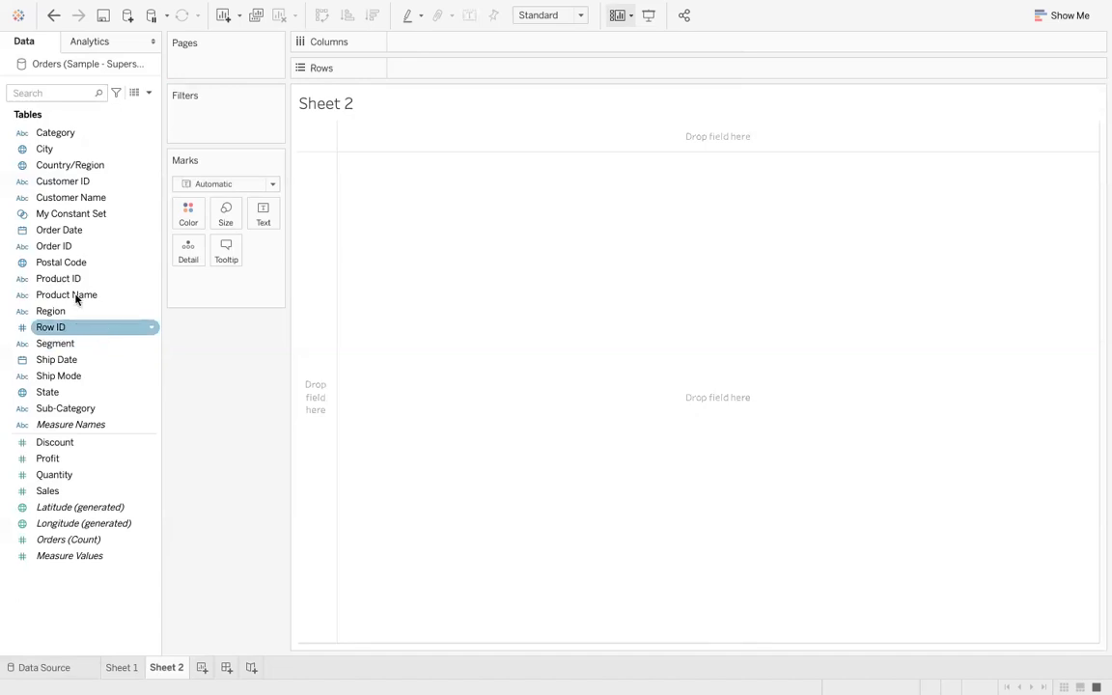
left_click_drag(93, 493, 473, 43)
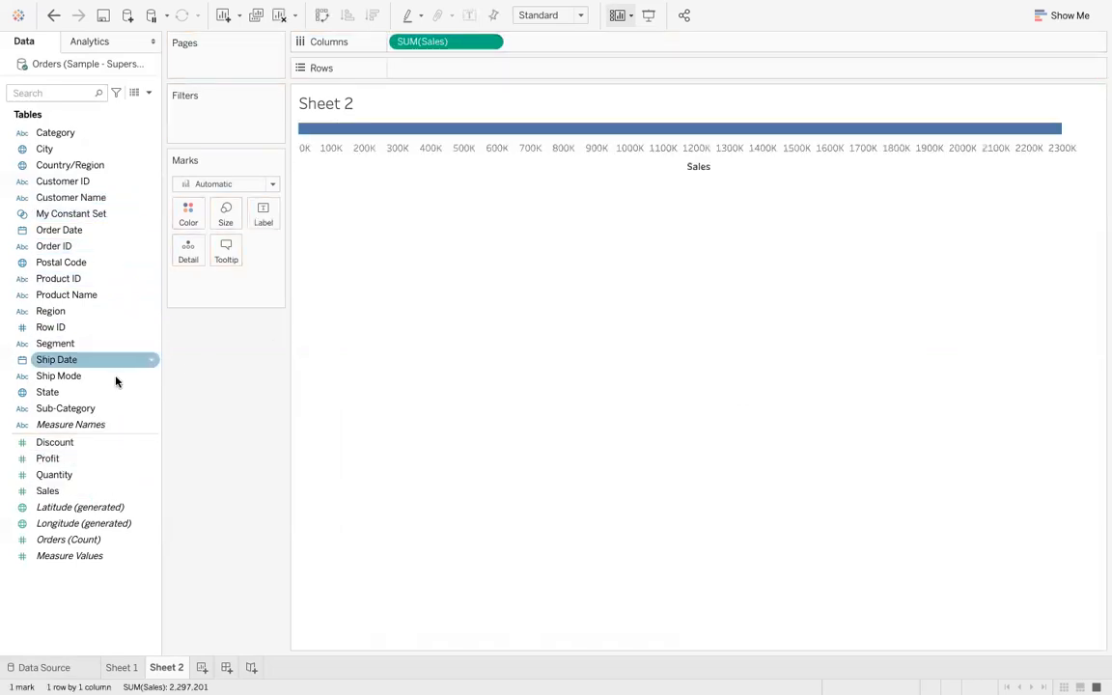
left_click_drag(95, 409, 470, 70)
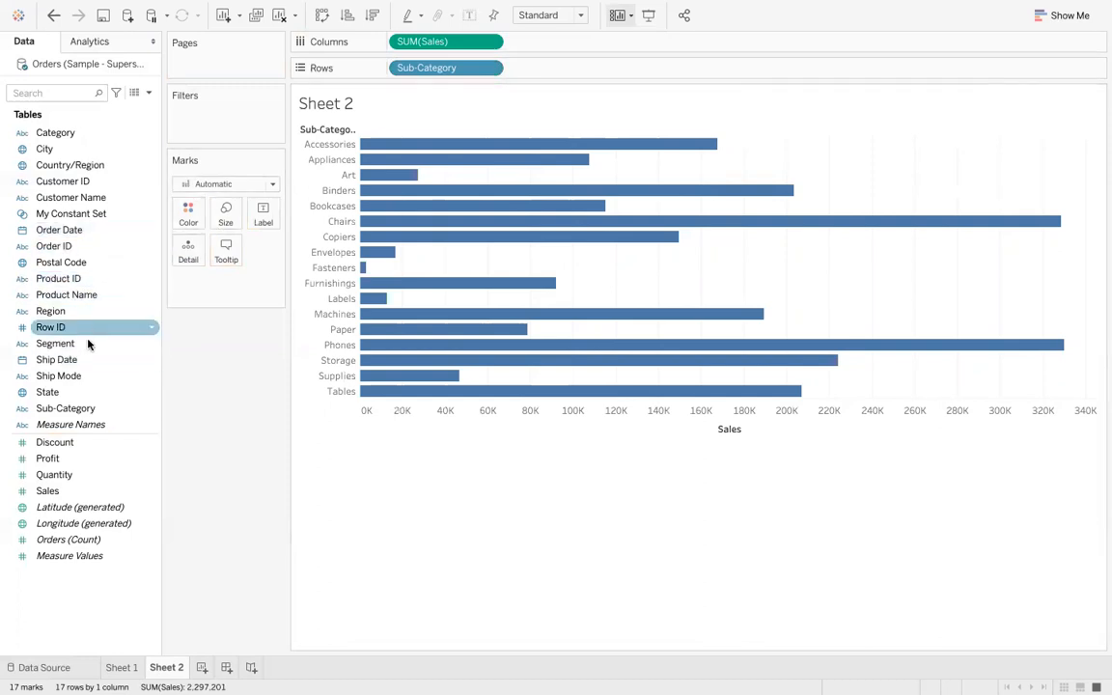
- Start creating a set on Sub-Category named Computed set, opening its Condition options
right_click(102, 408)
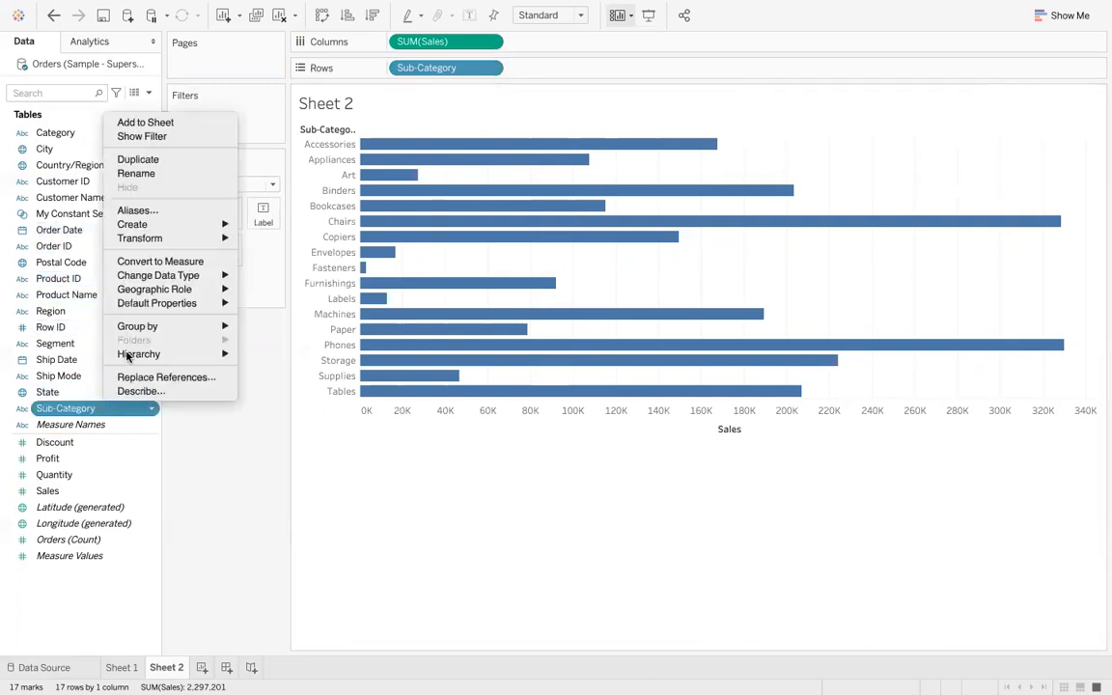
mouse_move(181, 227)
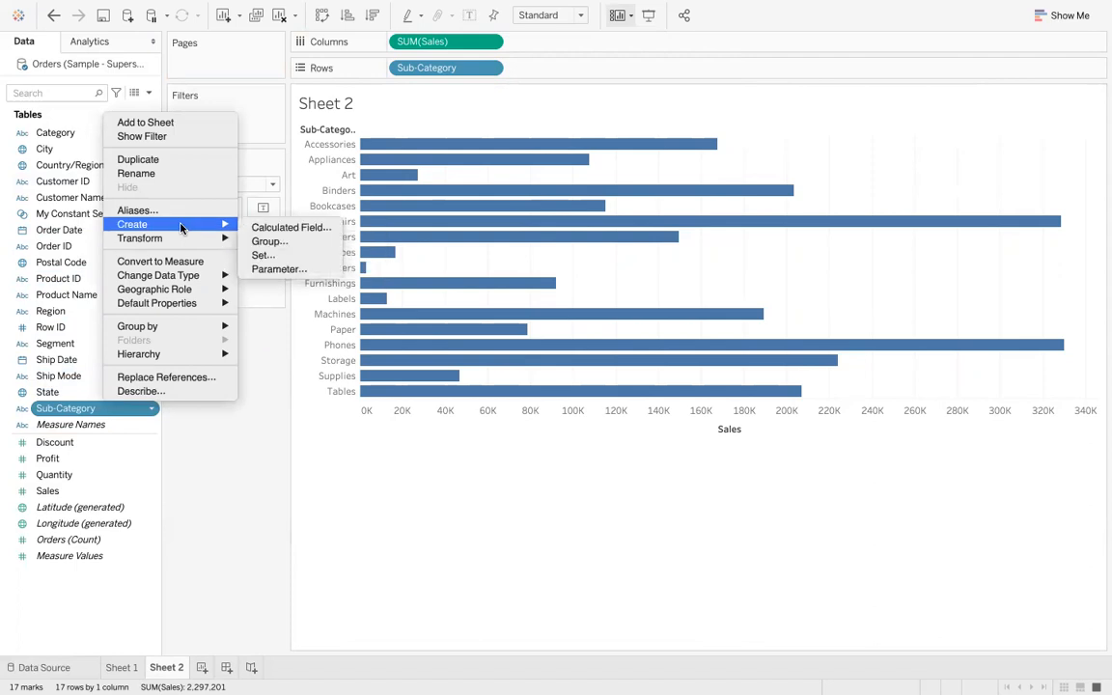
left_click(256, 255)
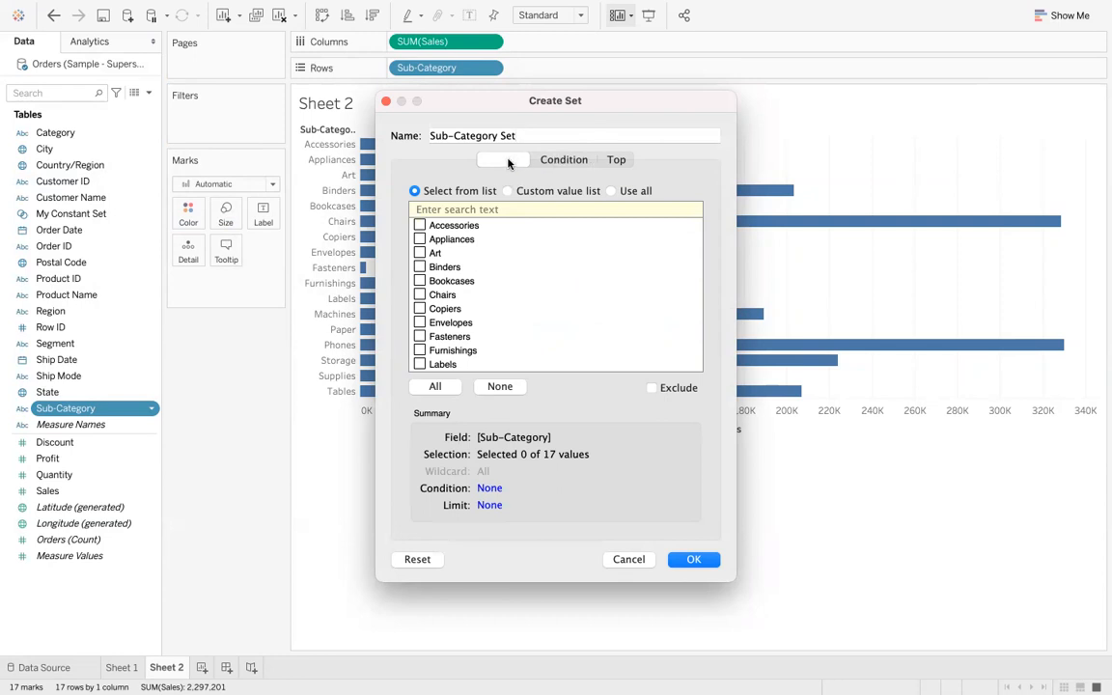
left_click(579, 162)
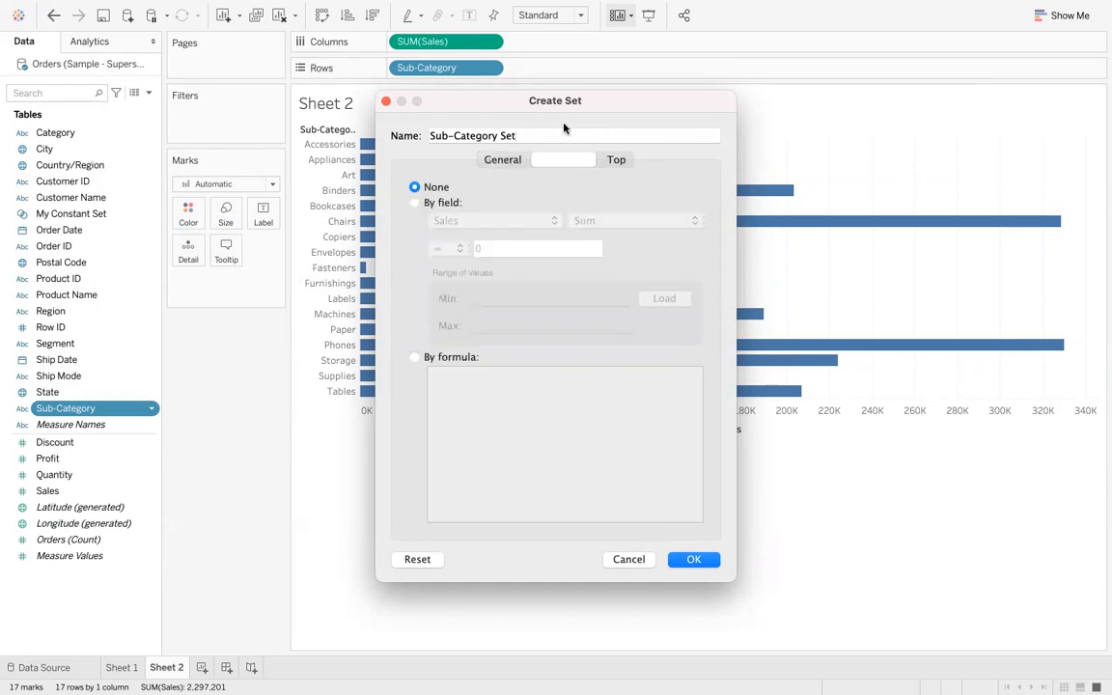
double_click(541, 135)
triple_click(540, 135)
type("C")
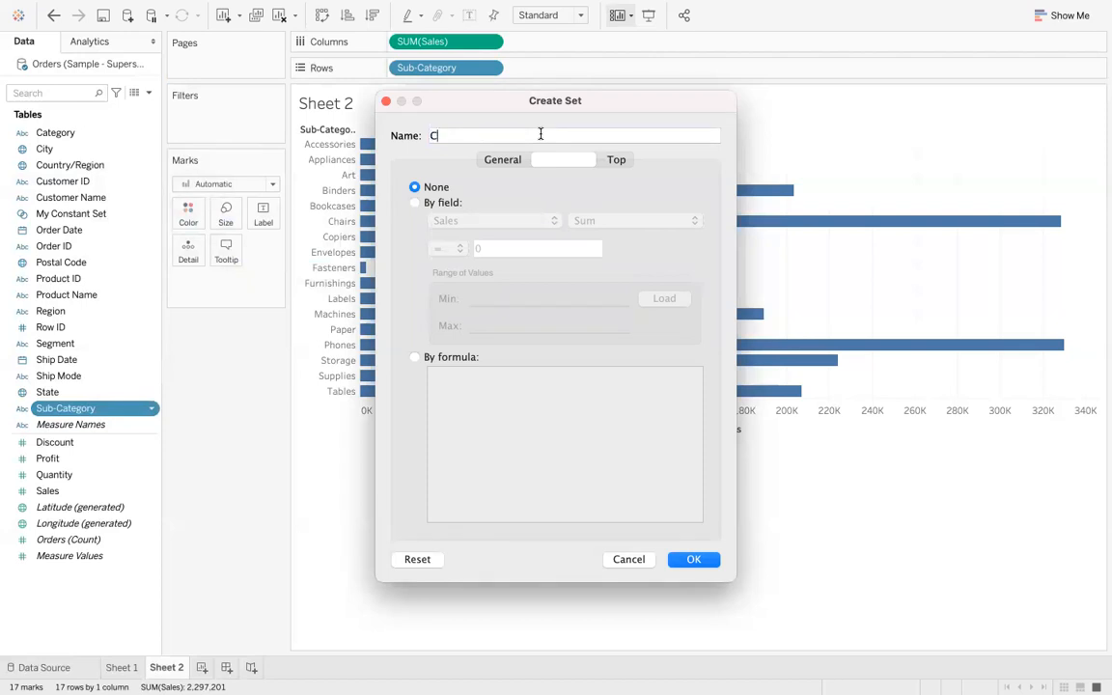
type("omputed ")
type("set")
key("BackSpace")
type("t")
- Set the condition to Sum of Sales > 100000, confirm the set, and colour the bars by Computed set
left_click(418, 203)
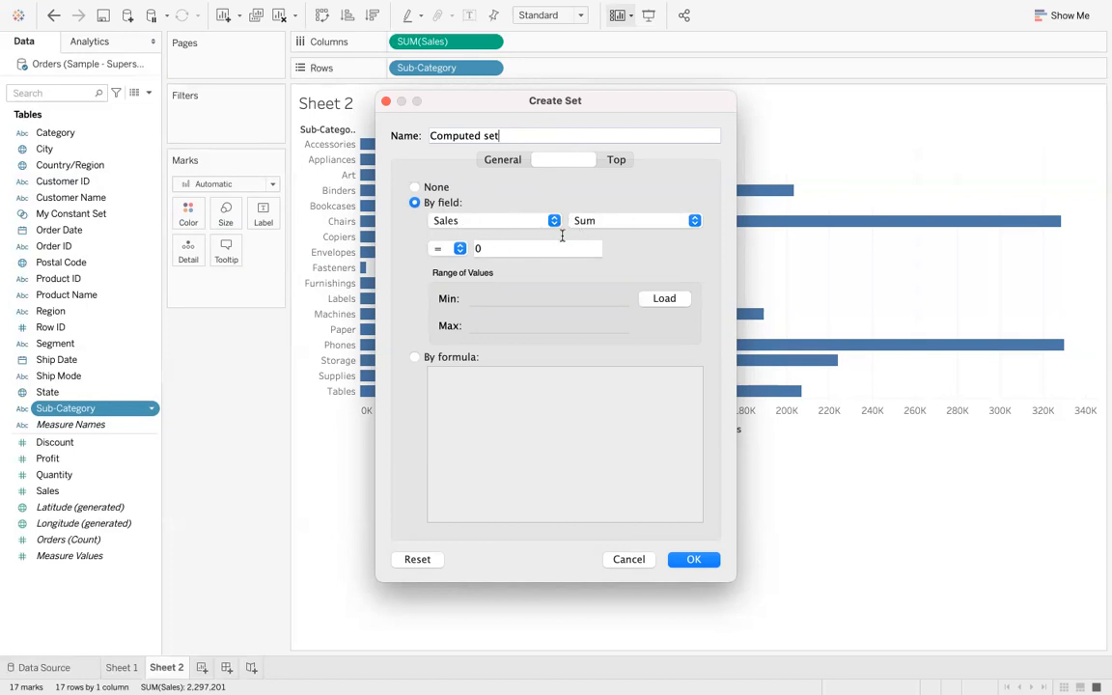
left_click(459, 249)
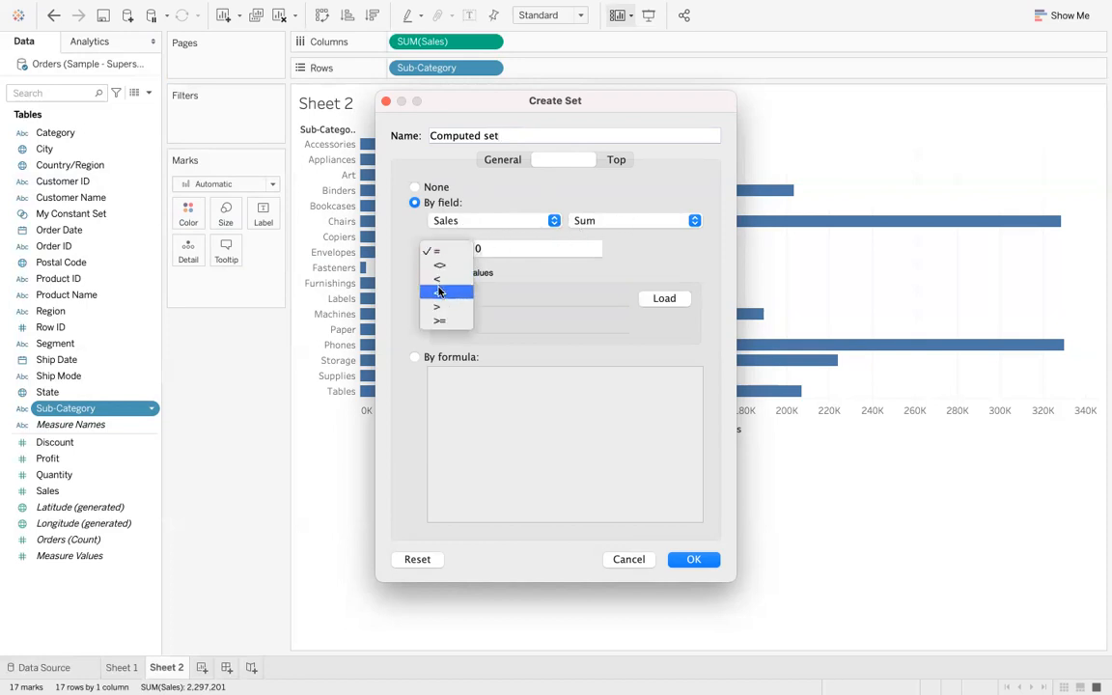
left_click(444, 286)
left_click(511, 248)
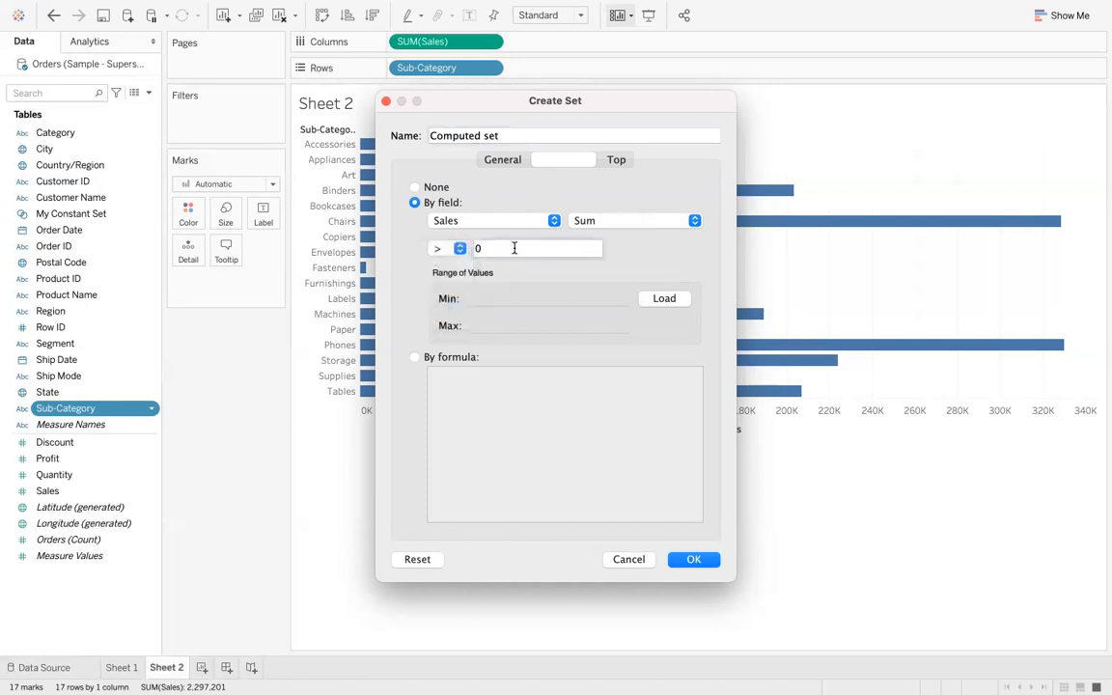
type("100000")
left_click(693, 559)
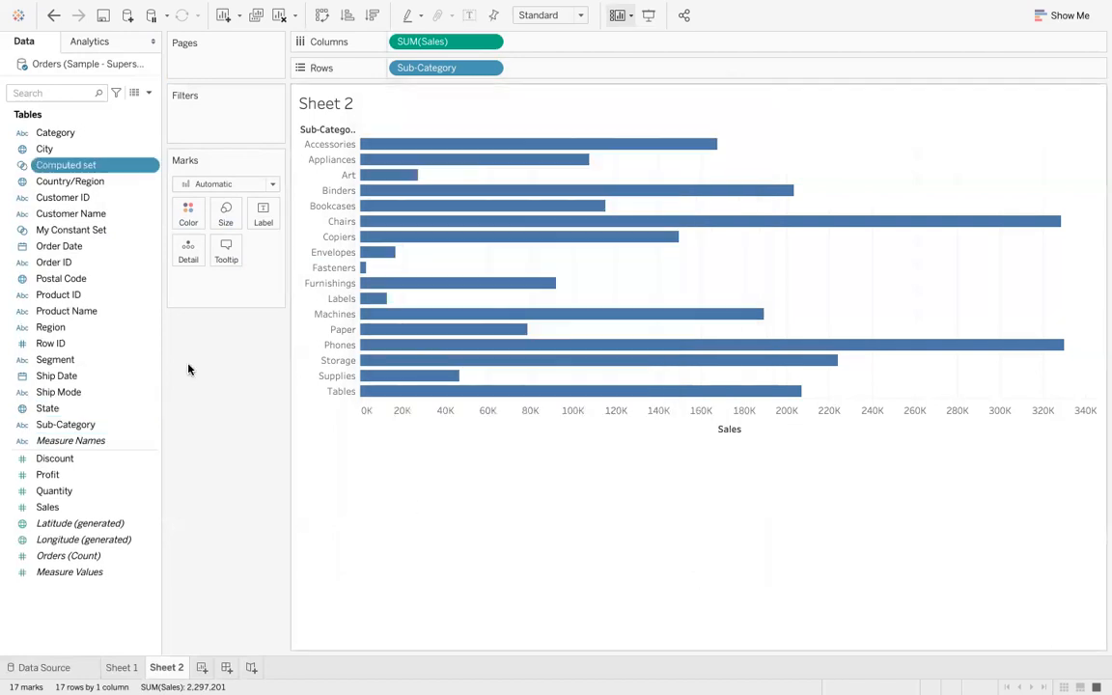
left_click_drag(91, 159, 191, 221)
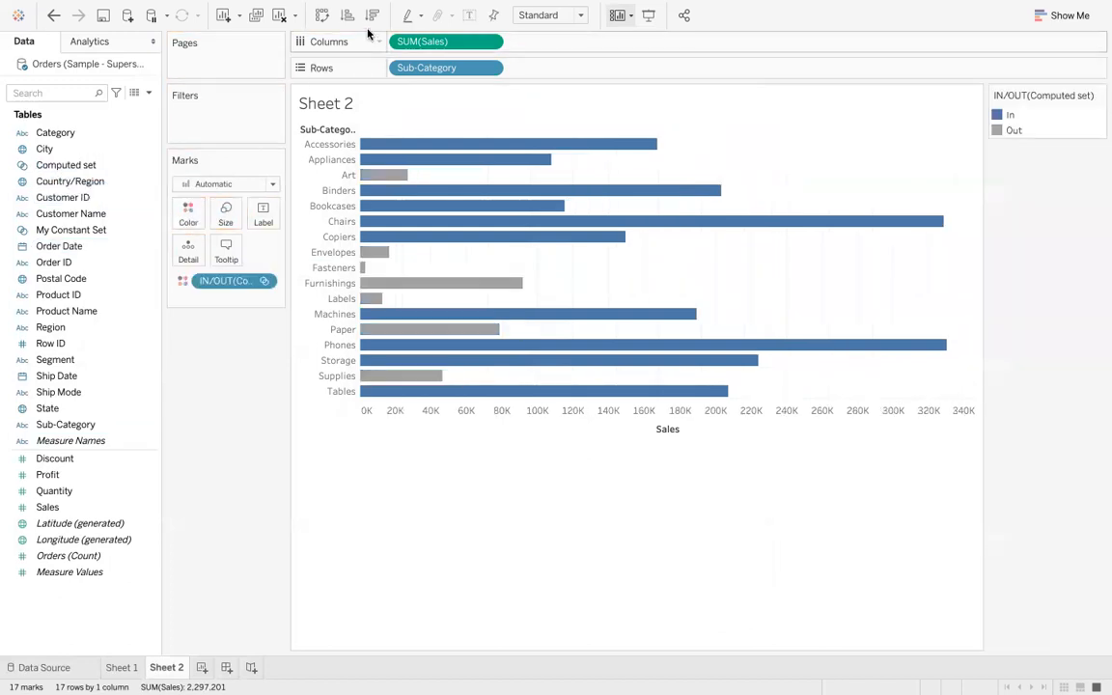
- Sort the Sub-Category bars in descending order of Sales
left_click(372, 16)
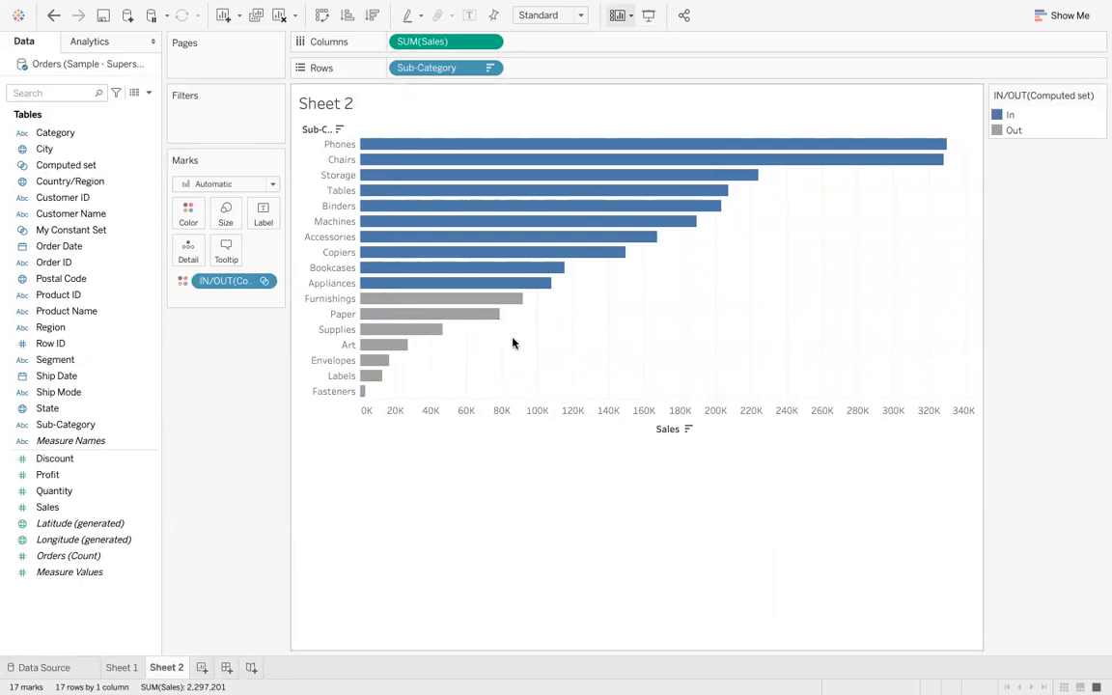
mouse_move(519, 300)
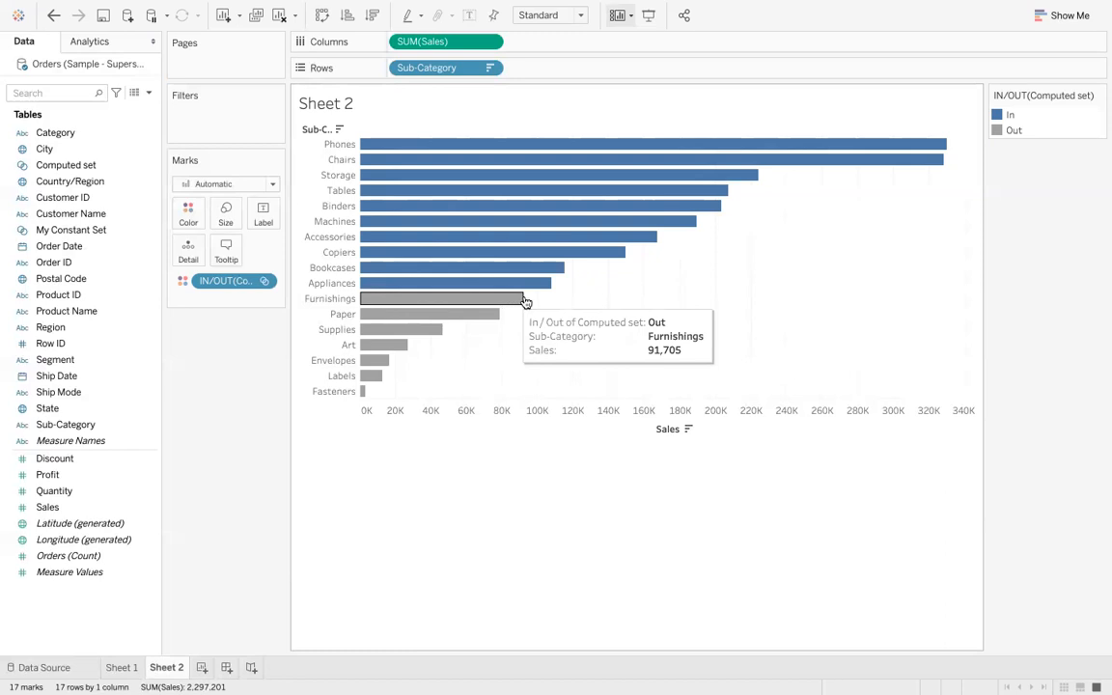
mouse_move(521, 300)
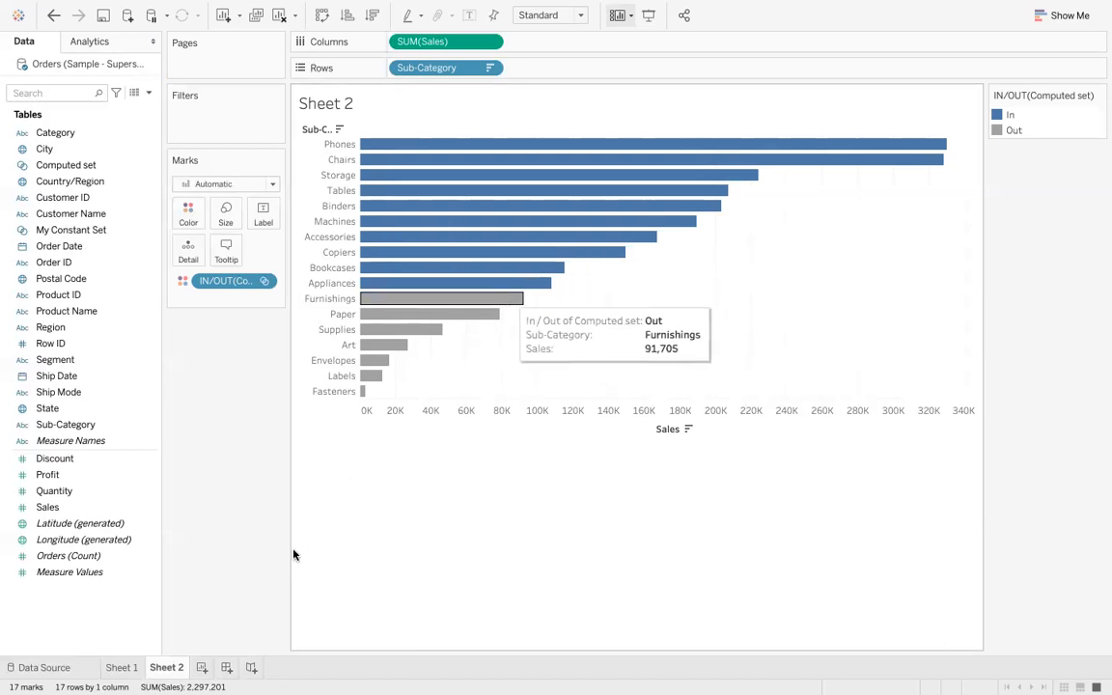
- Add a new worksheet and build a bar chart of Sales by Sub-Category
left_click(200, 667)
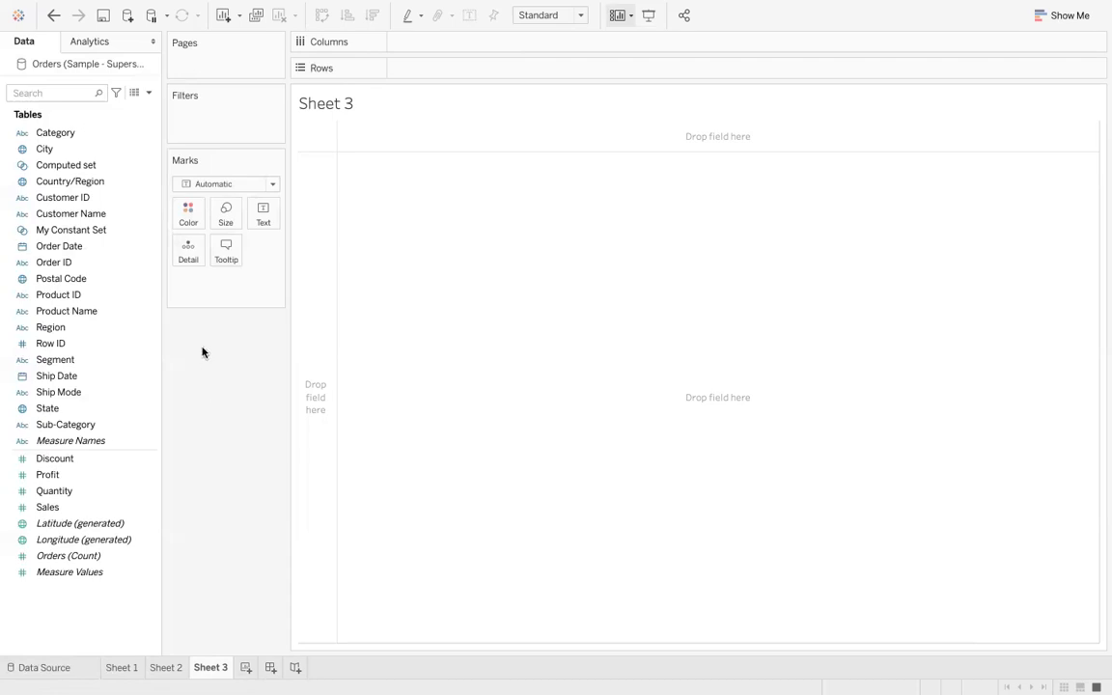
left_click(119, 476)
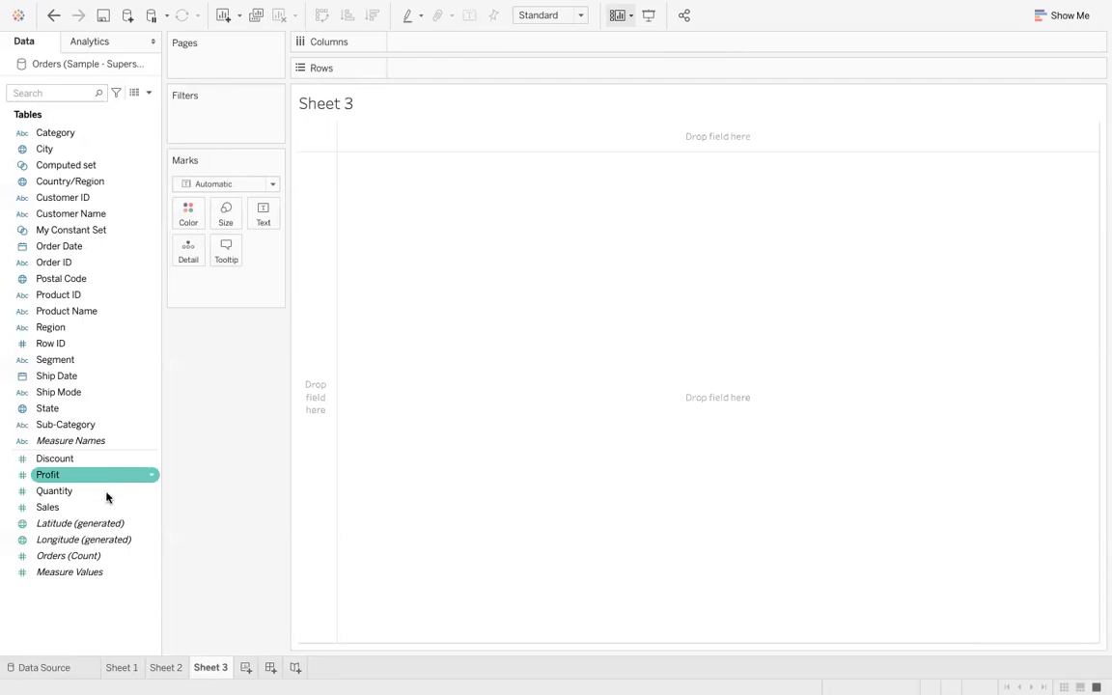
left_click_drag(101, 506, 459, 43)
left_click_drag(95, 425, 458, 67)
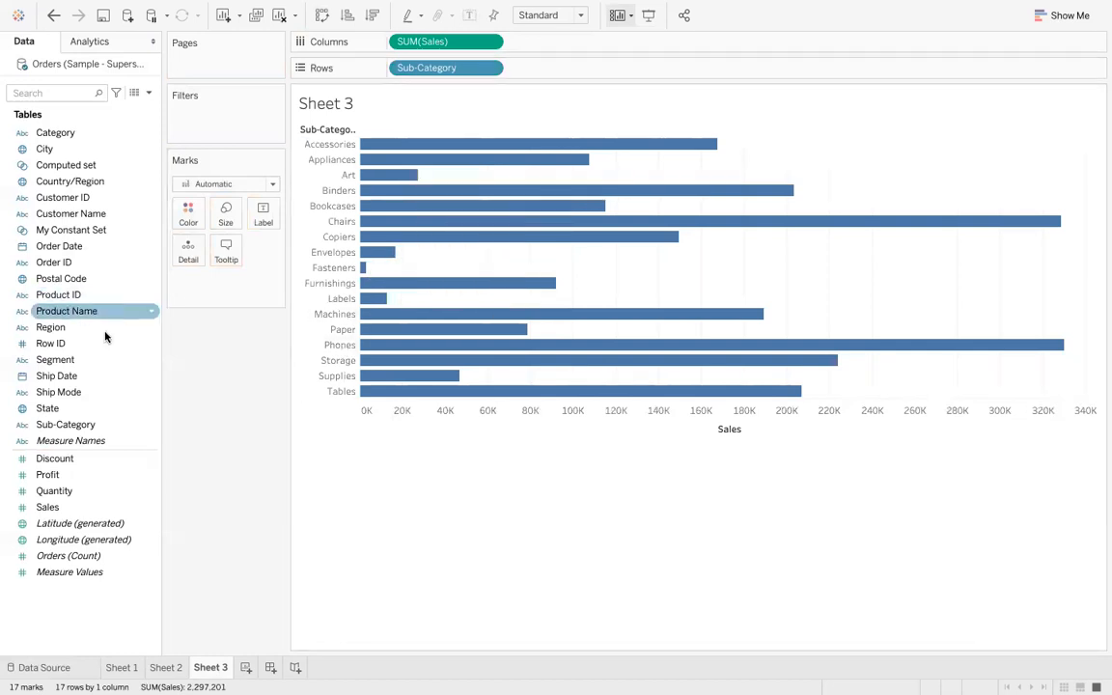
- Start a Sub-Category set with a Top condition of 5 by Sum of Sales
right_click(103, 428)
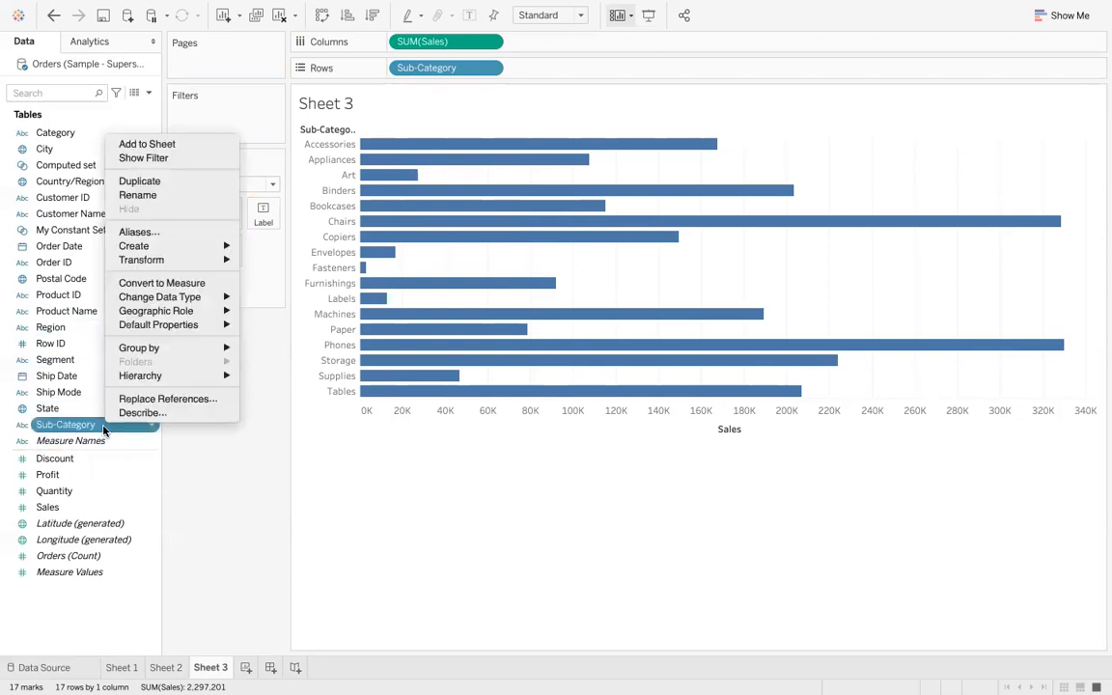
mouse_move(220, 248)
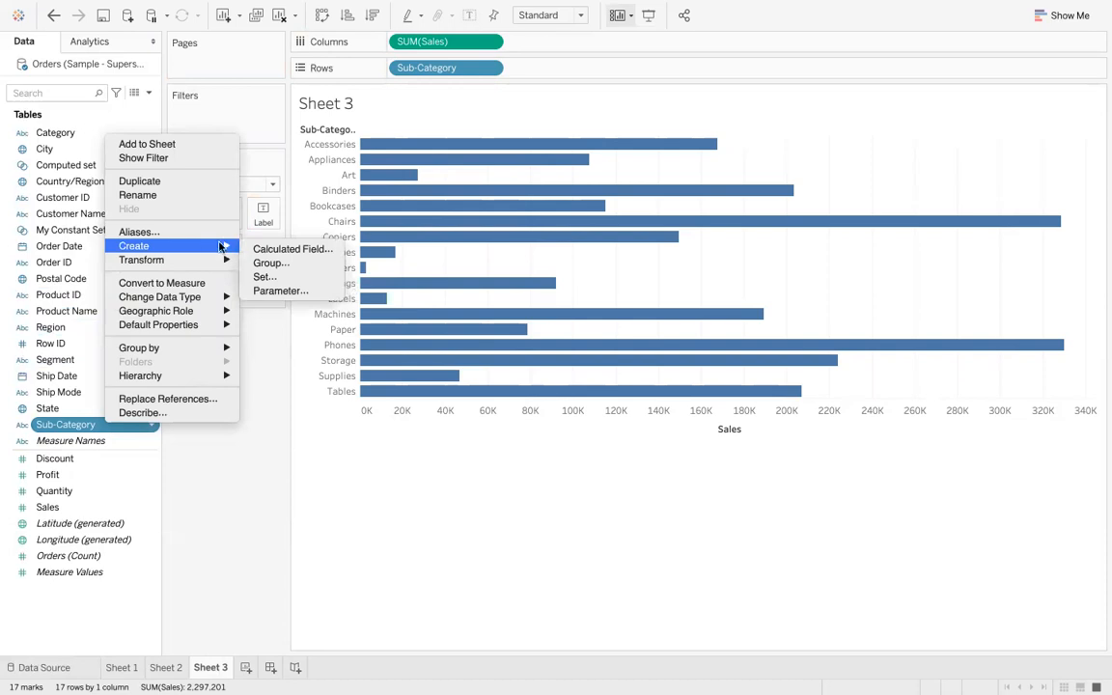
left_click(264, 277)
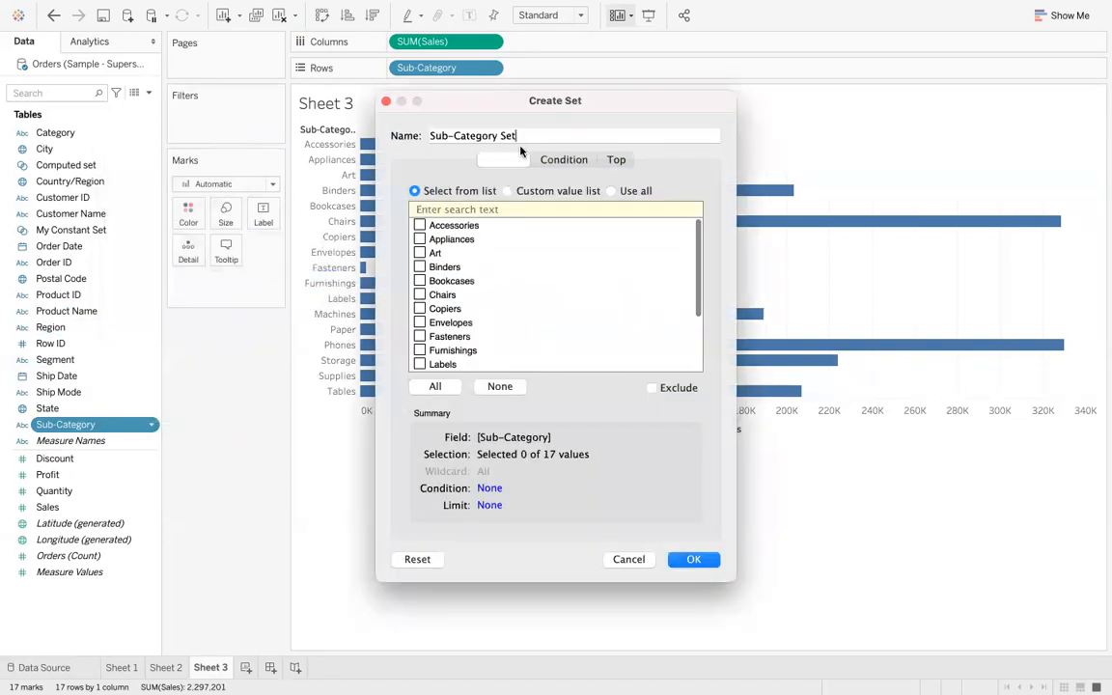
left_click(617, 159)
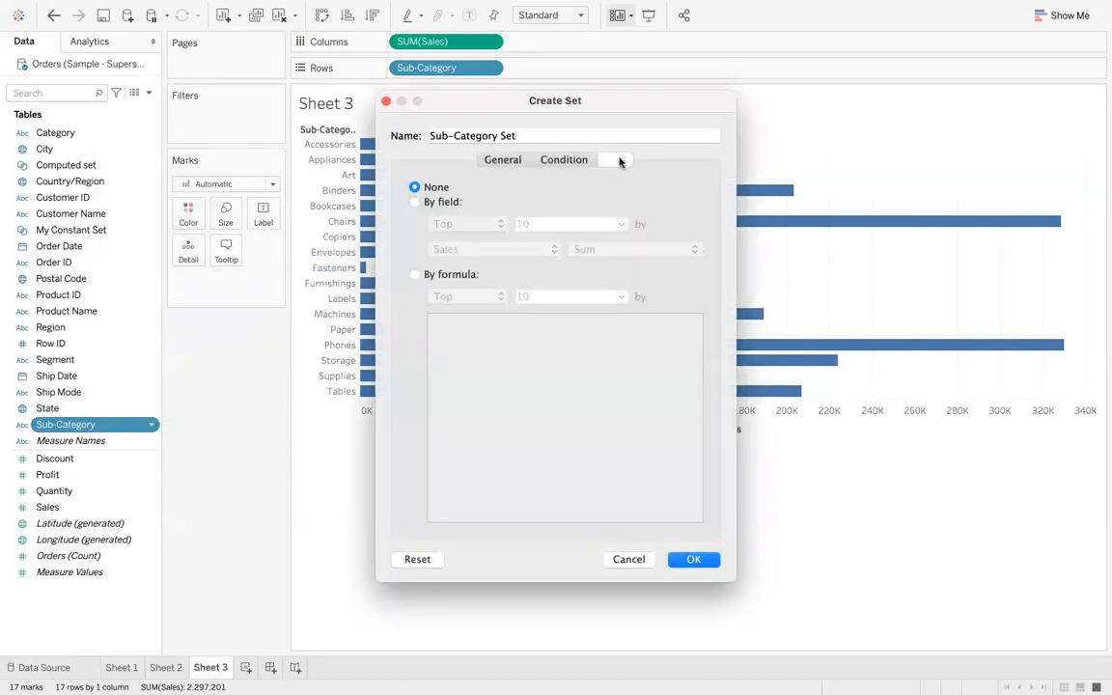
left_click(414, 202)
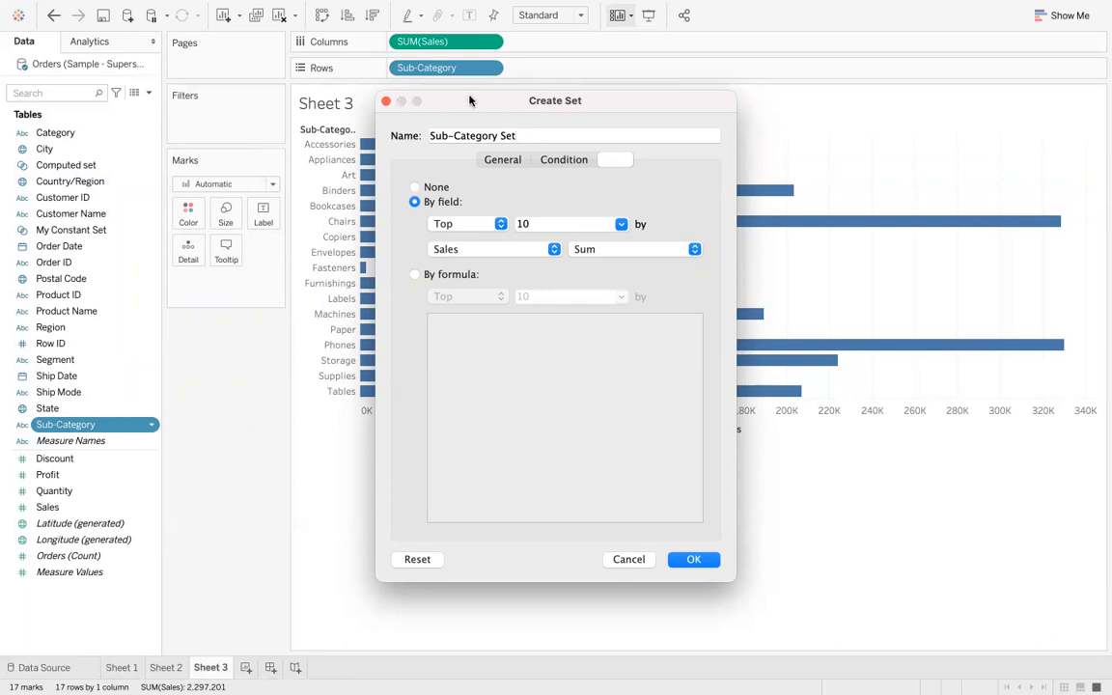
left_click_drag(473, 104, 768, 53)
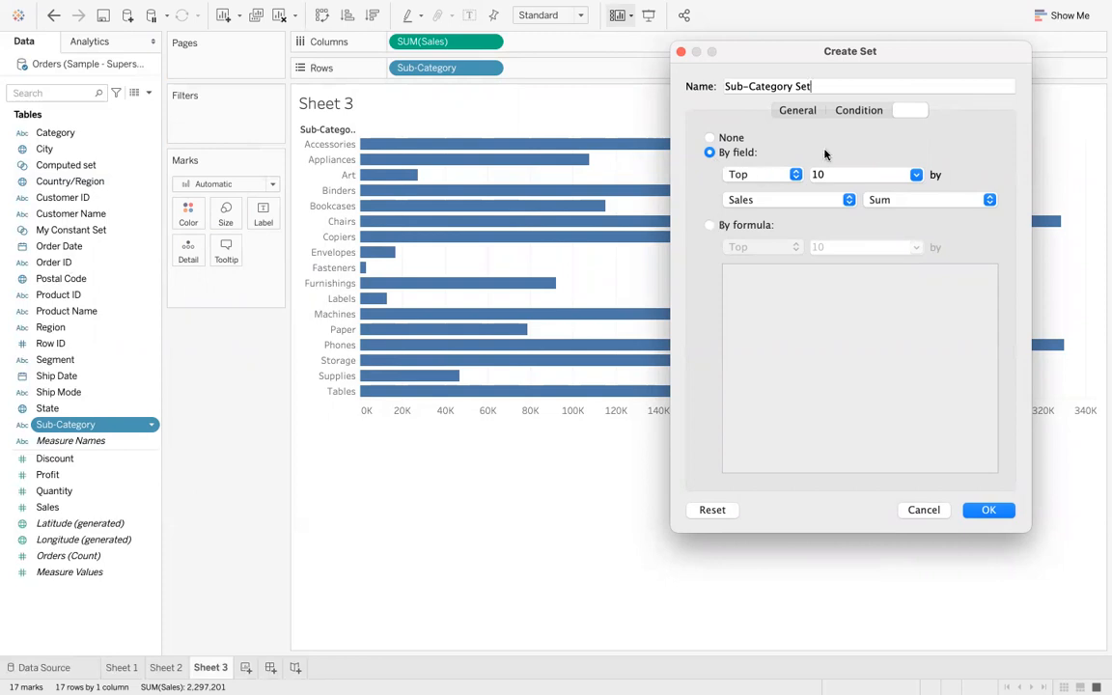
left_click(916, 175)
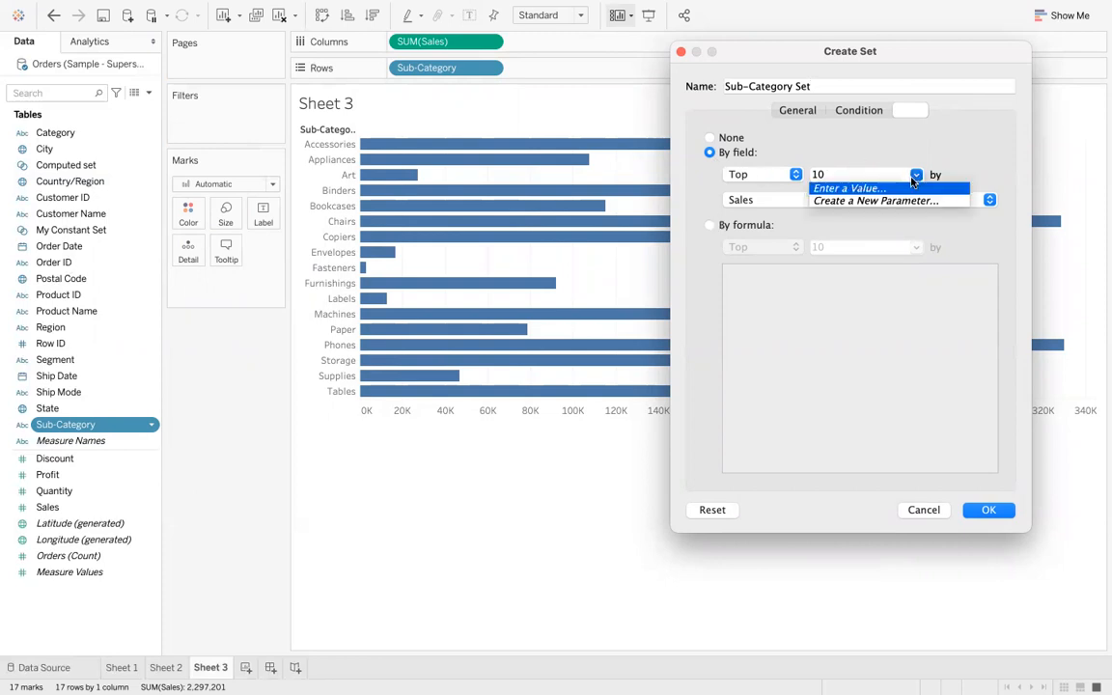
left_click(886, 172)
key("BackSpace")
key("BackSpace")
type("5")
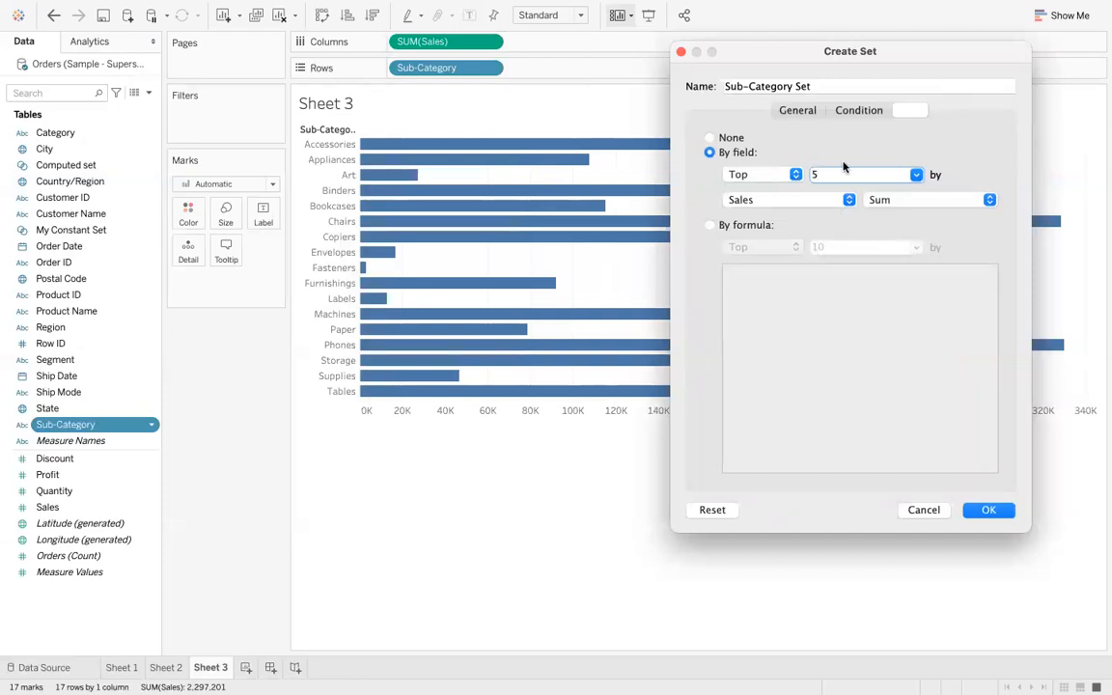
- Name the set Combined set and confirm it
double_click(821, 86)
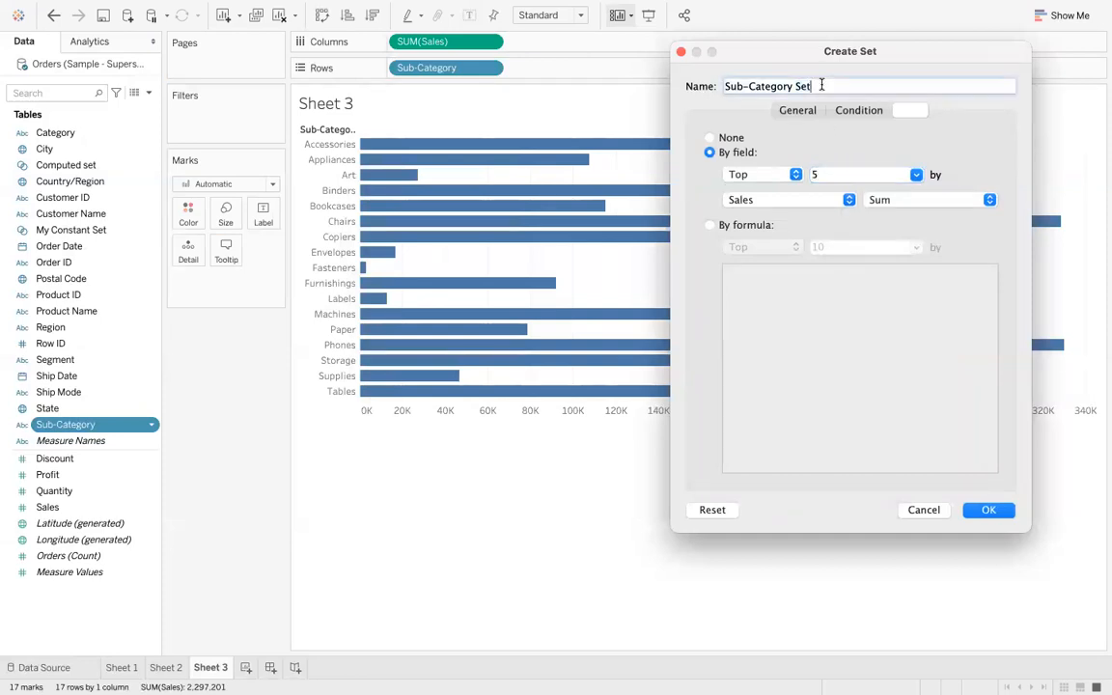
triple_click(821, 86)
type("Combined set")
left_click(973, 511)
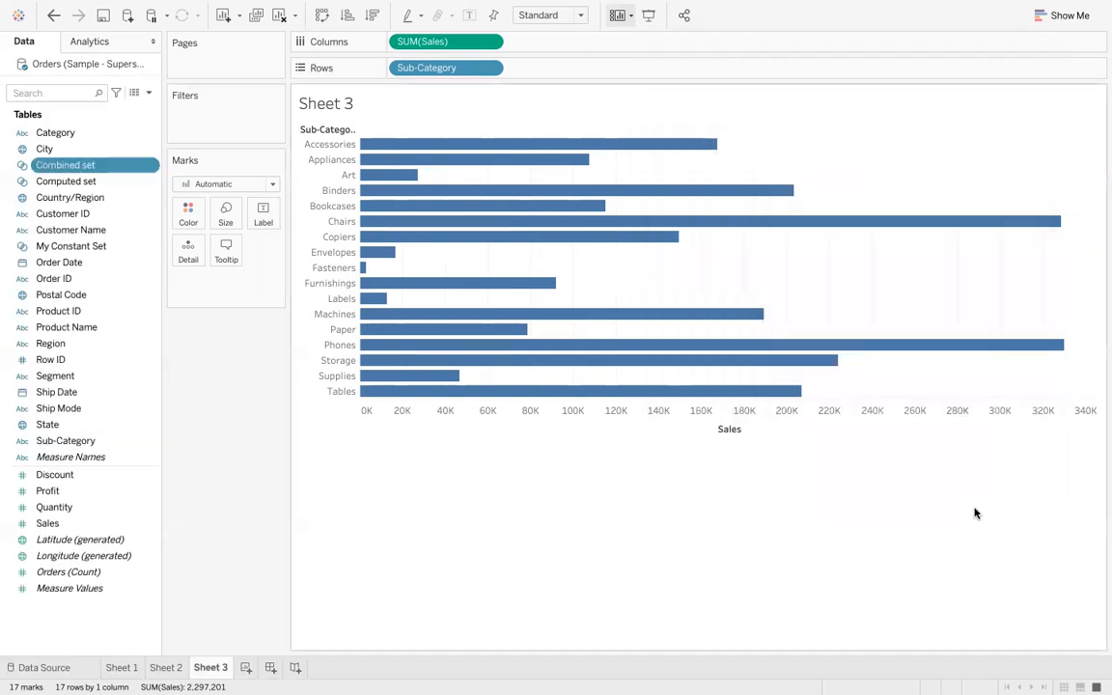
- Rename the Combined set to TOP 5
right_click(113, 169)
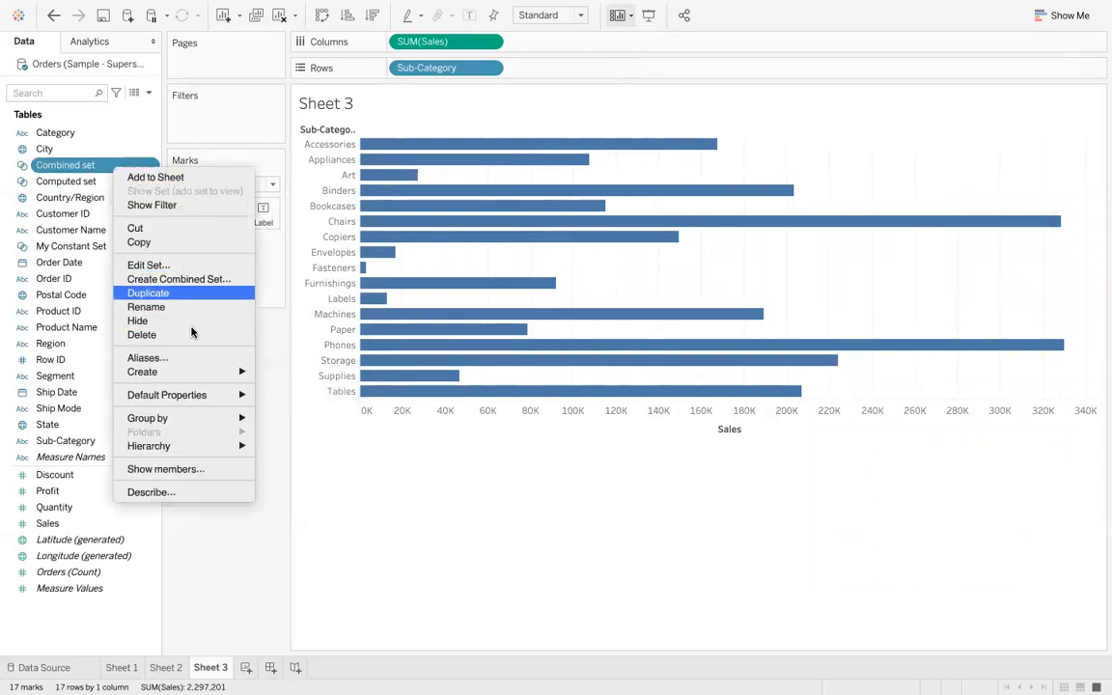
left_click(178, 307)
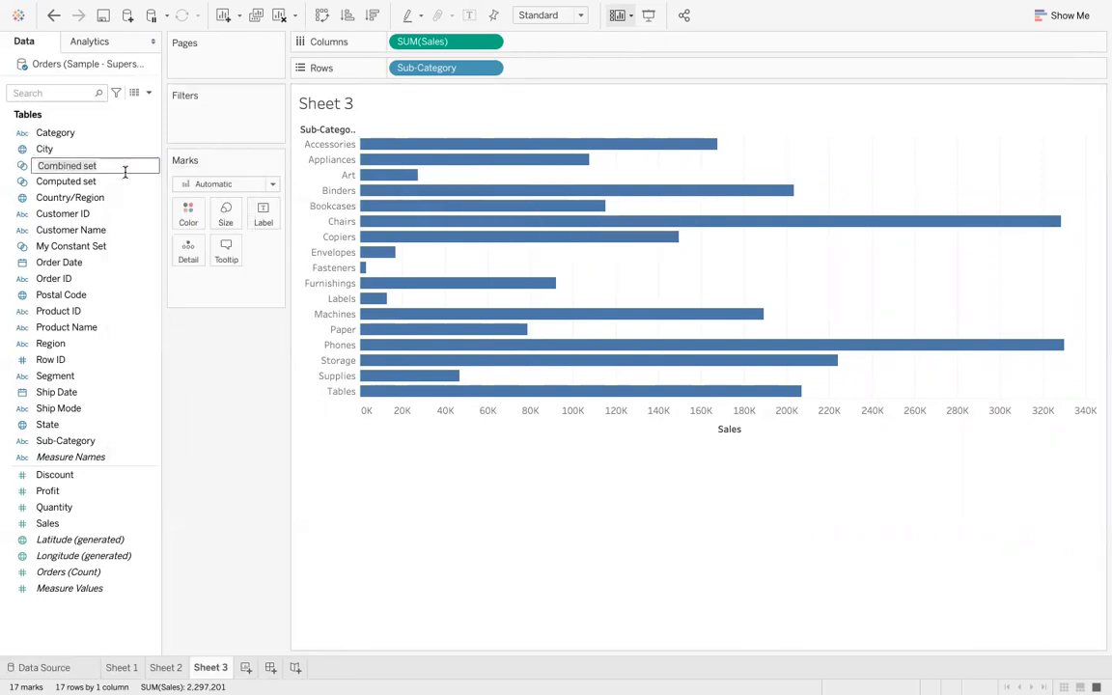
key("BackSpace")
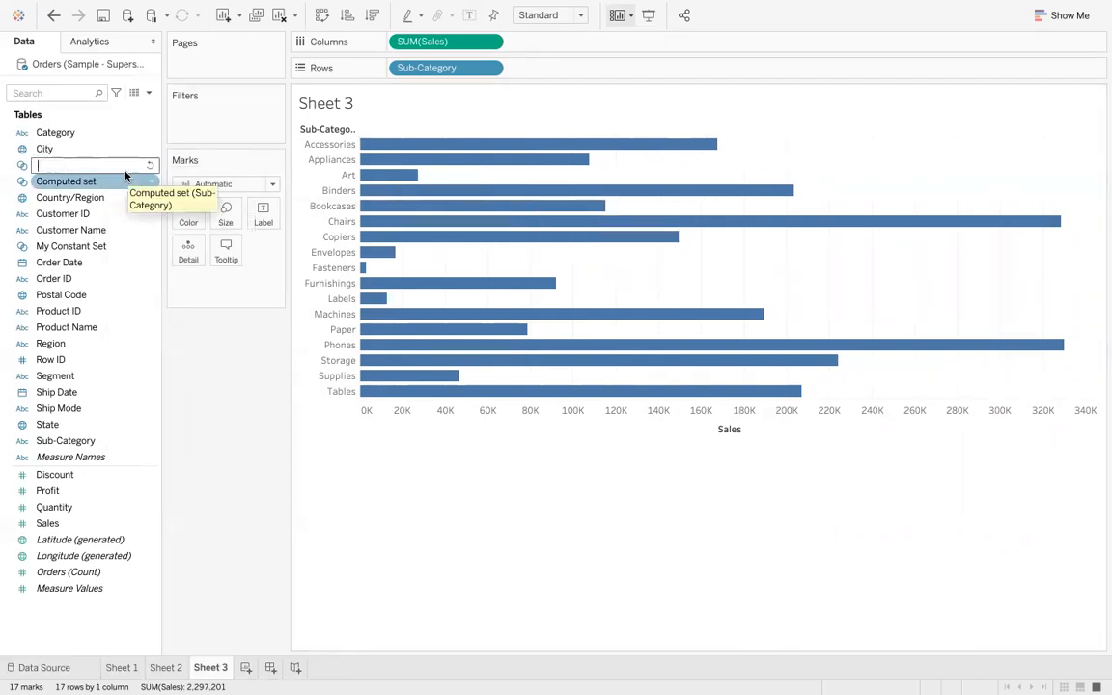
type("TOP 5")
key("Return")
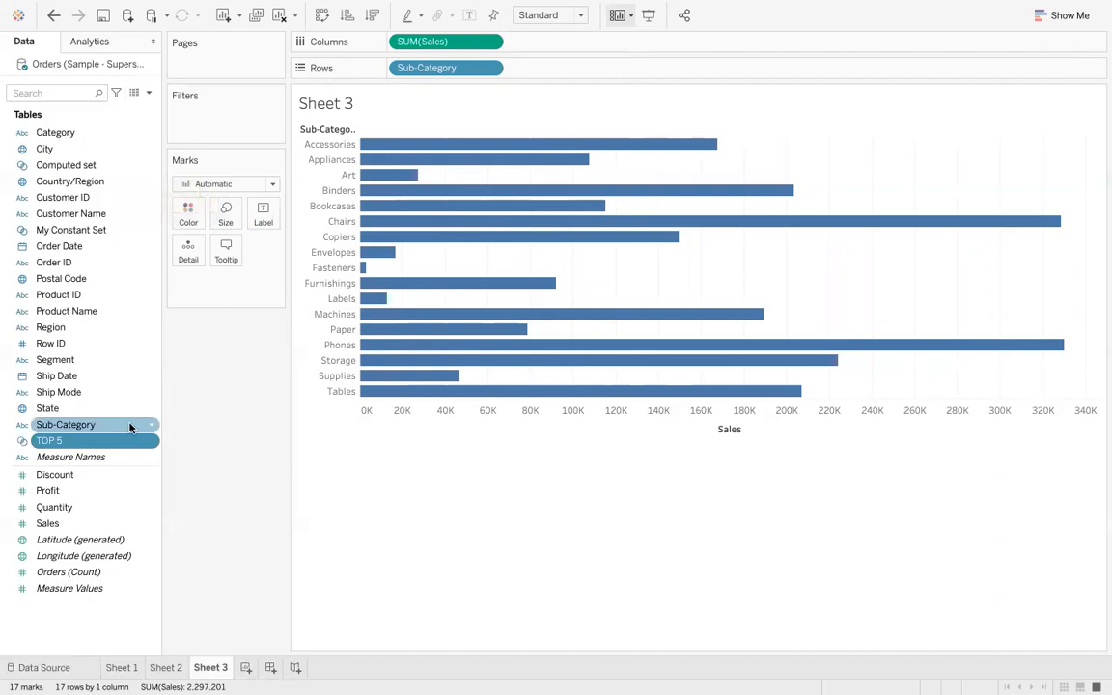
- Start another Sub-Category set with a Bottom condition of 5 by Sum of Sales
right_click(130, 427)
mouse_move(237, 244)
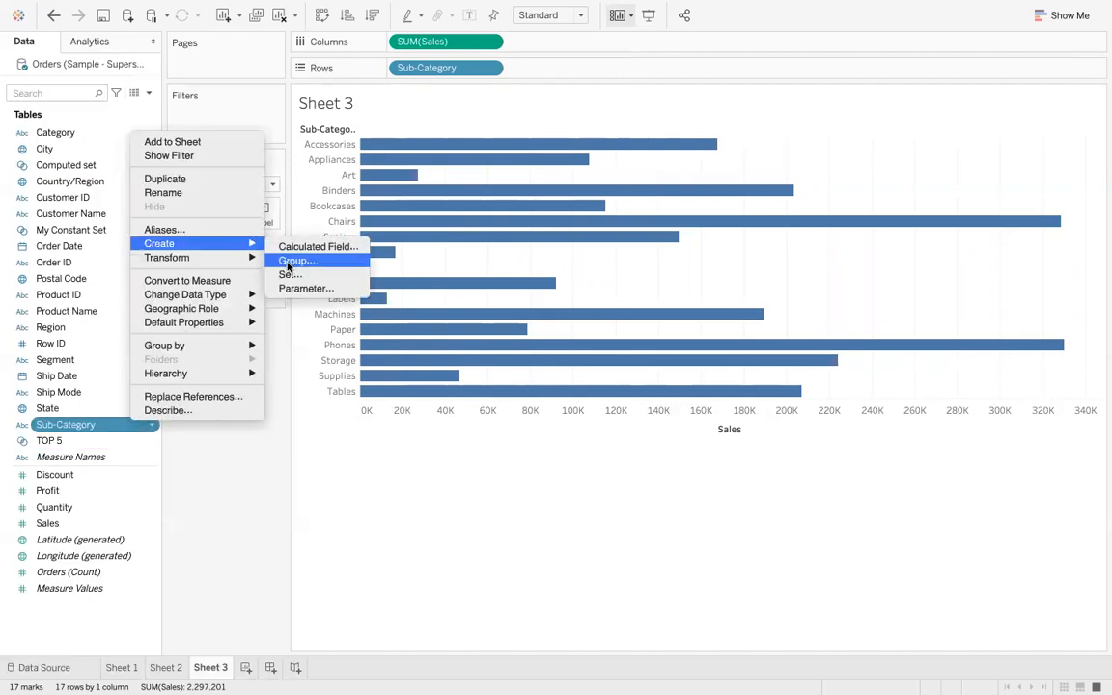
left_click(290, 278)
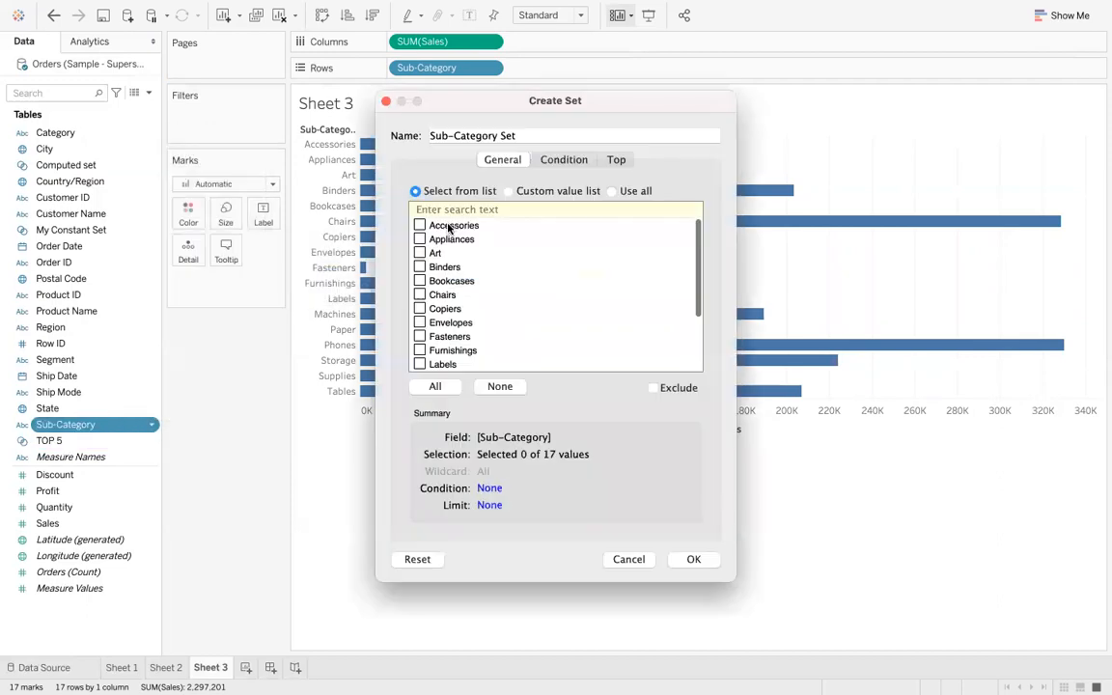
left_click(622, 161)
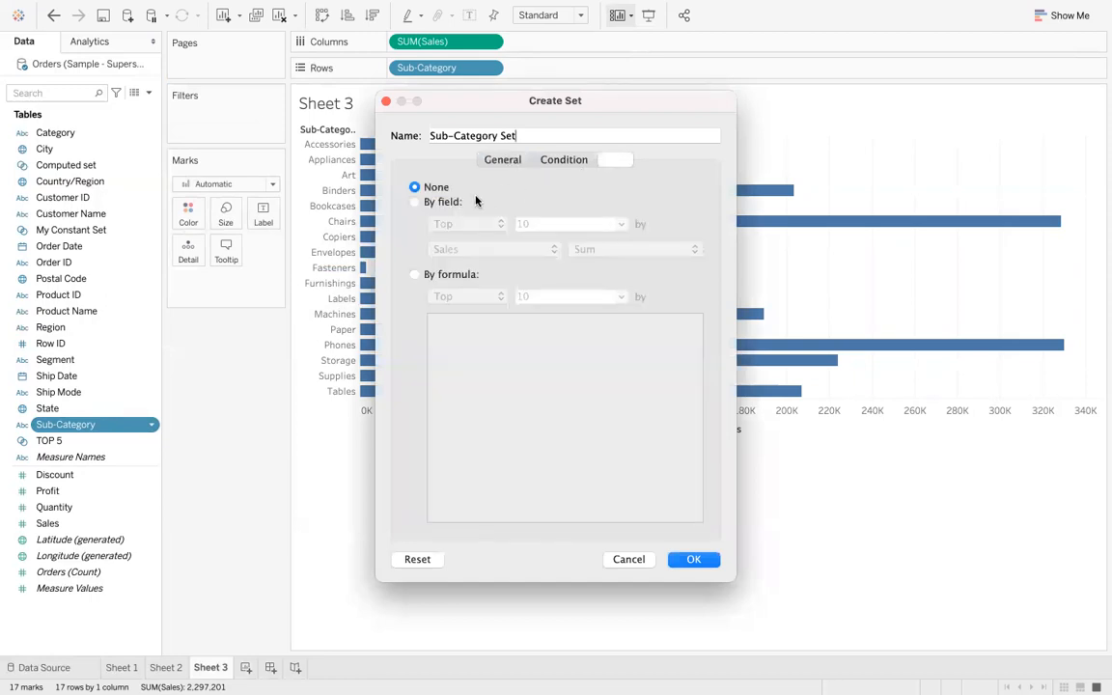
left_click(418, 204)
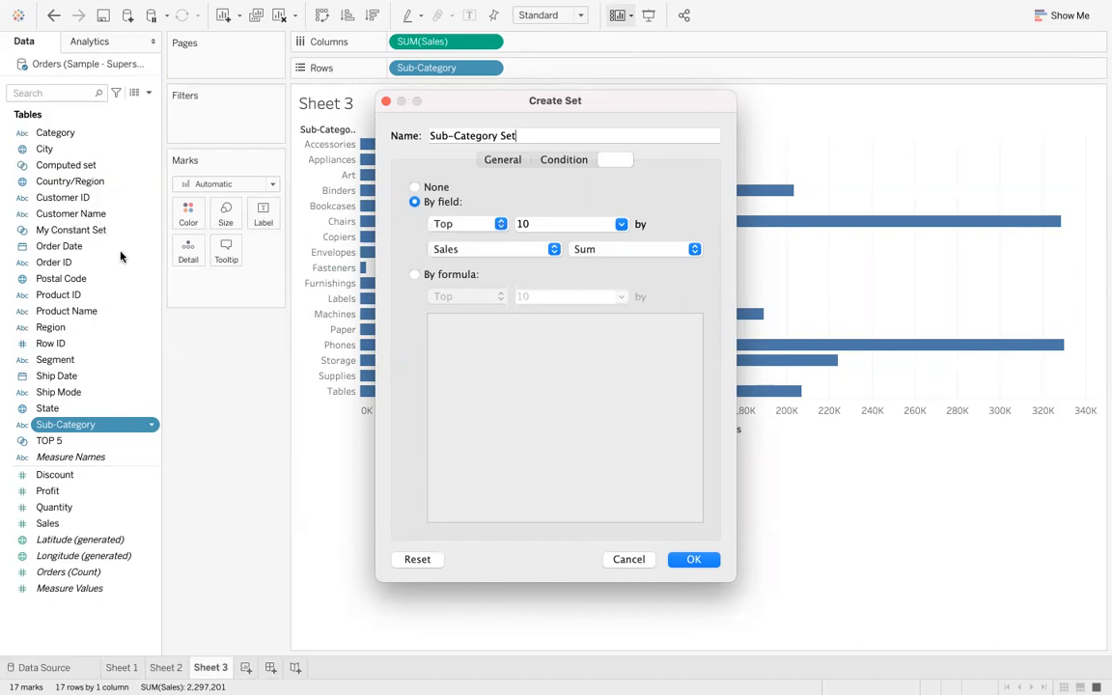
left_click(500, 224)
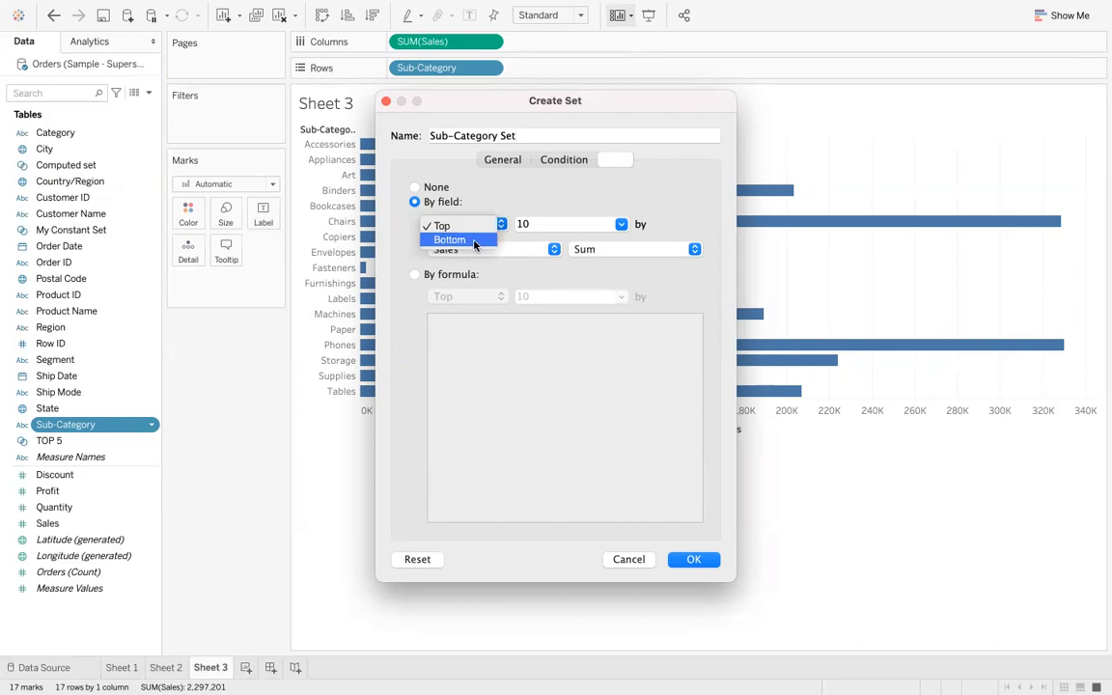
left_click(473, 243)
left_click(543, 223)
key("BackSpace")
key("BackSpace")
type("5")
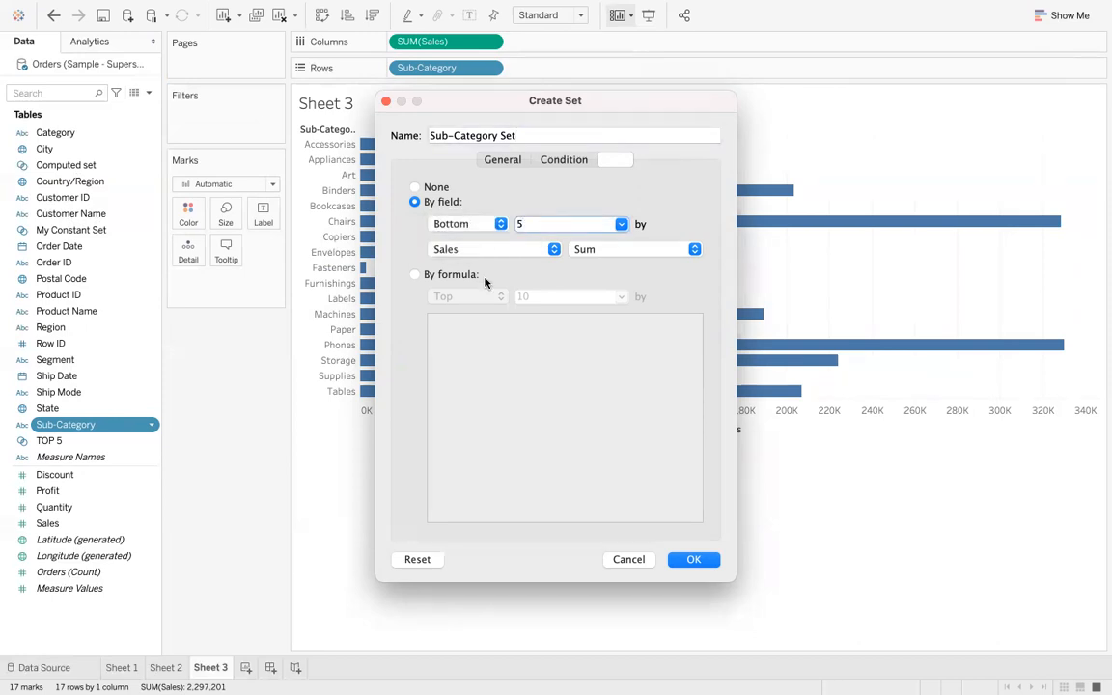
- Name this set Bottom 5 and confirm it
left_click(680, 561)
triple_click(548, 130)
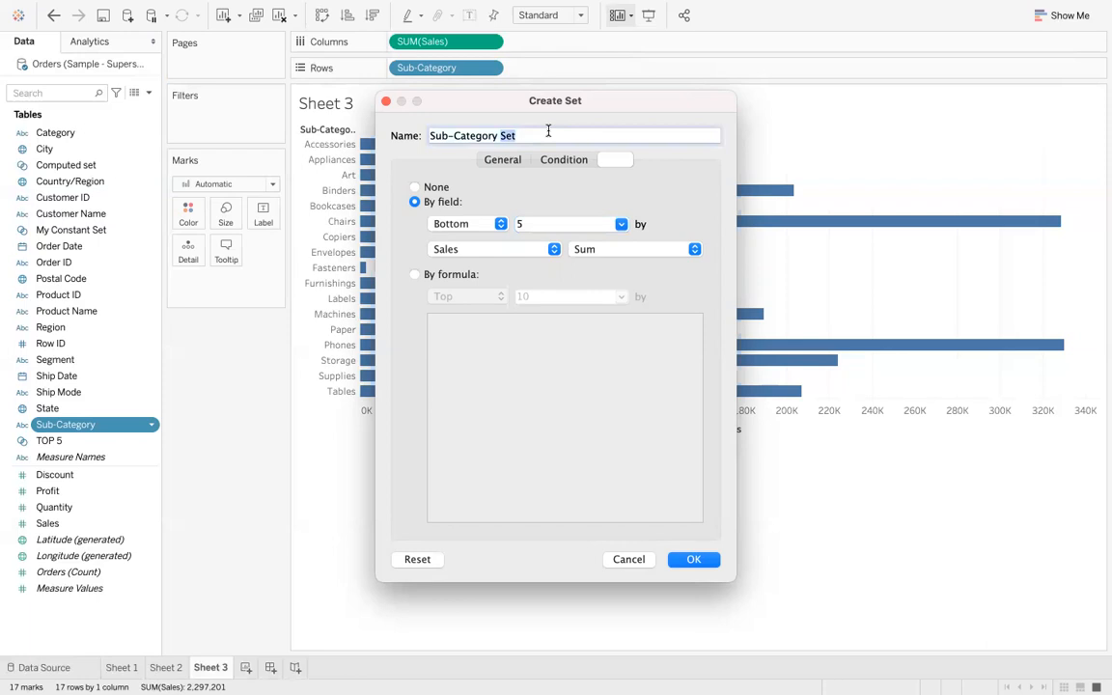
type("Bottom 5")
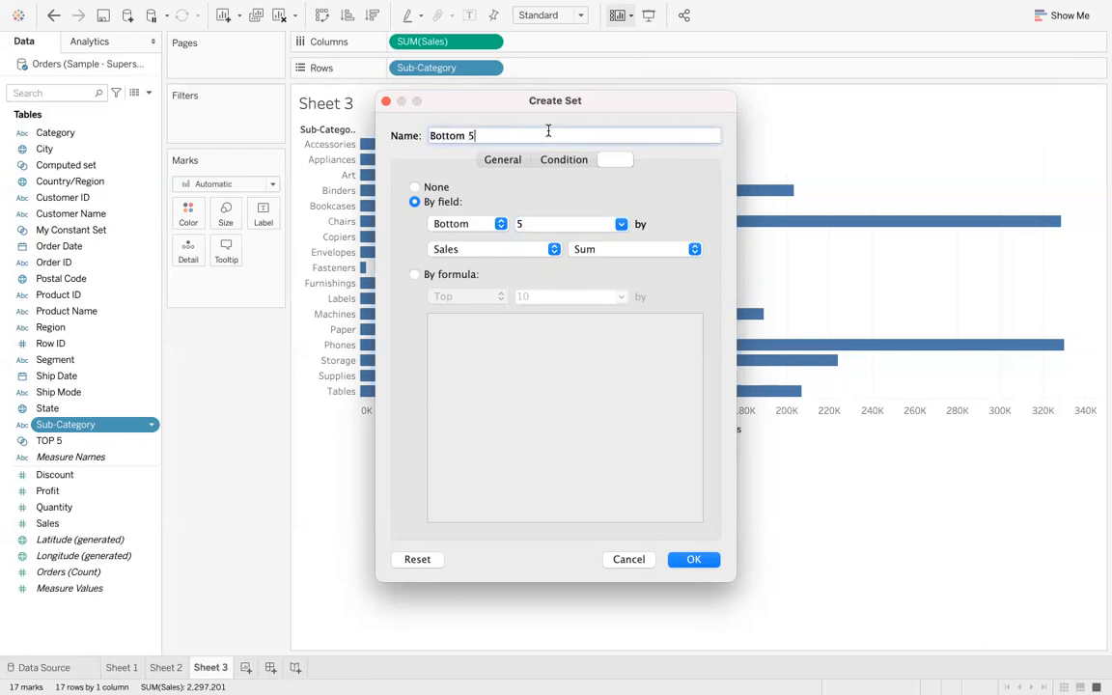
left_click(692, 559)
- Preview colouring the bars by Bottom 5 and then by TOP 5, removing each from Color
left_click(93, 141)
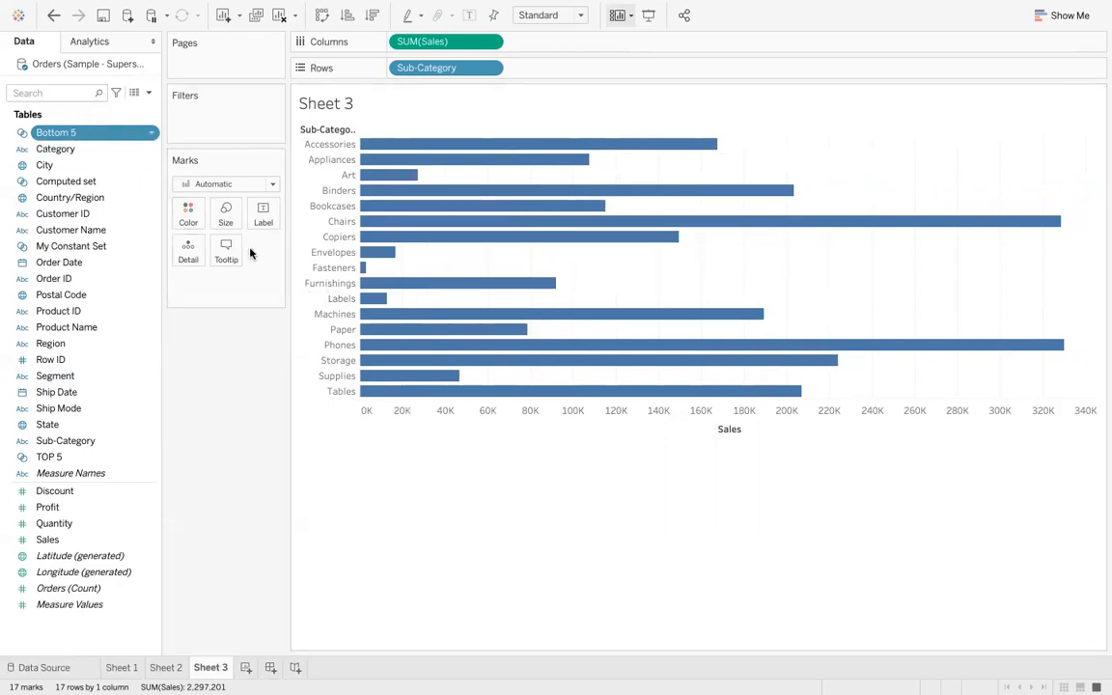
left_click_drag(93, 137, 189, 216)
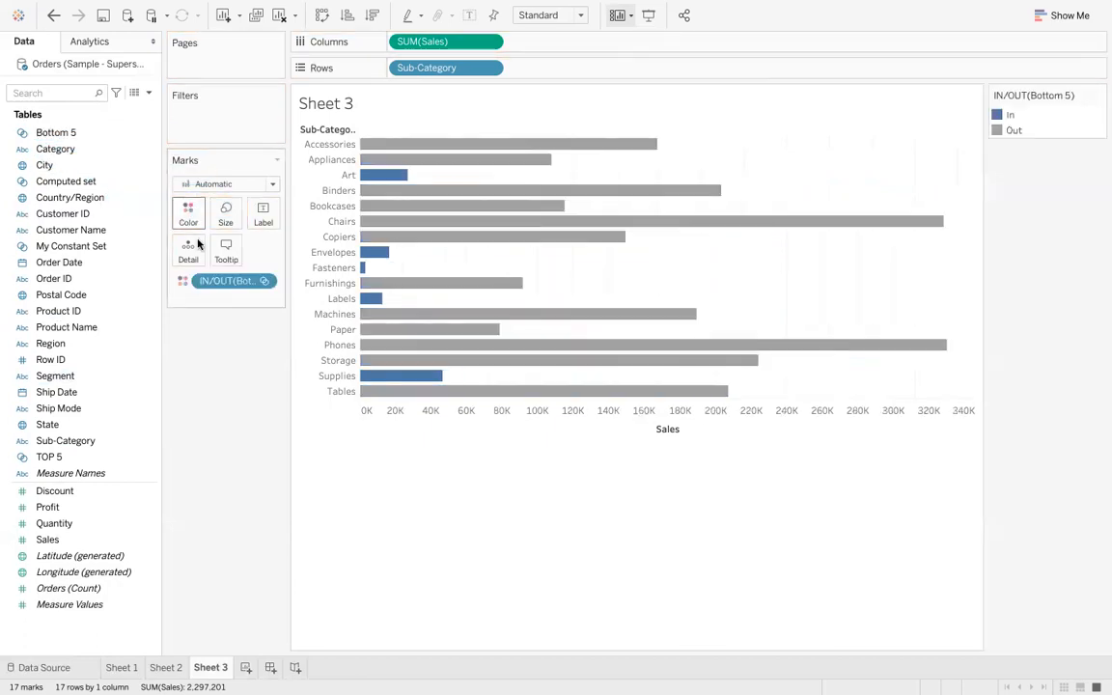
left_click_drag(218, 280, 216, 417)
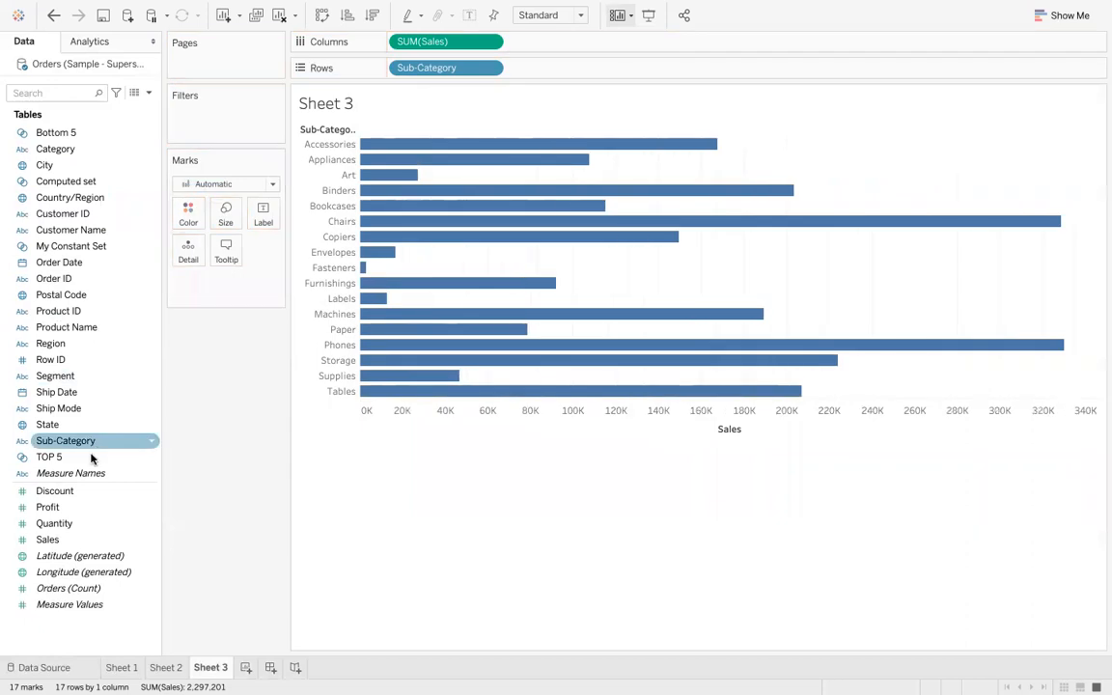
left_click_drag(87, 460, 187, 223)
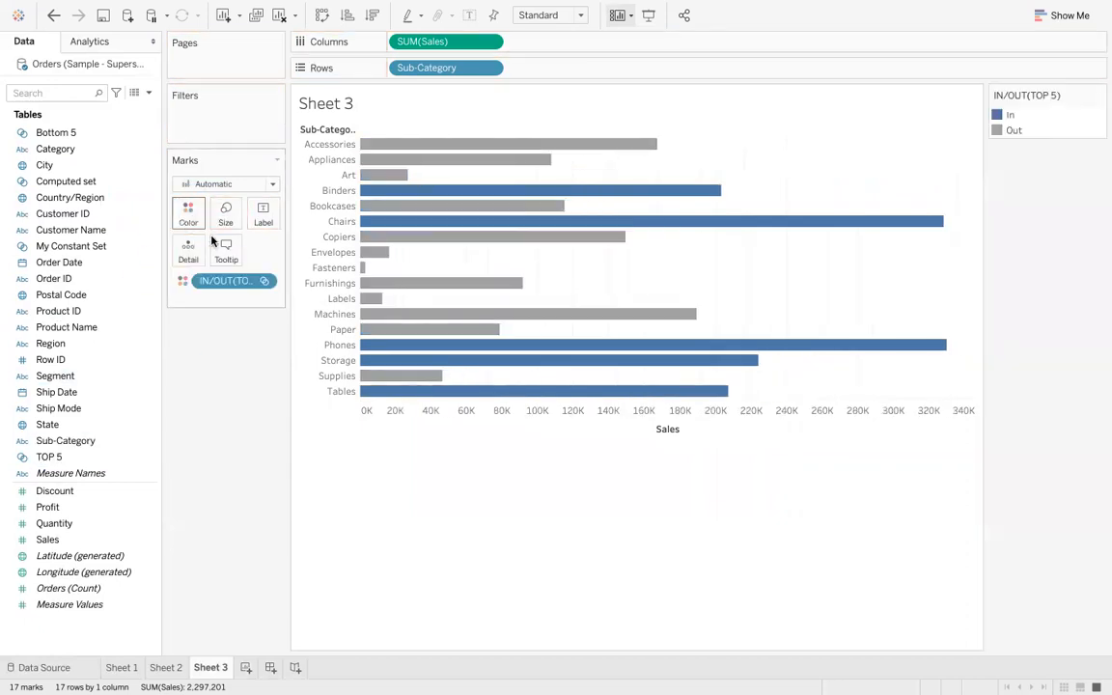
left_click_drag(223, 285, 222, 386)
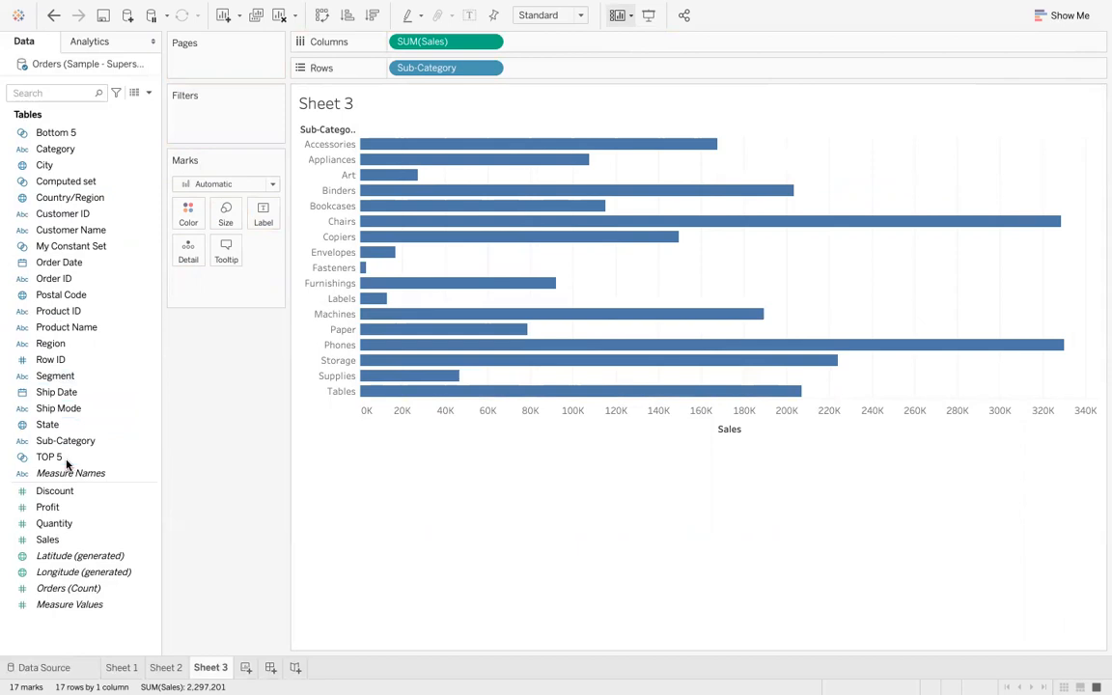
- Start a combined set from Bottom 5 and name it COMBINED SET
right_click(80, 138)
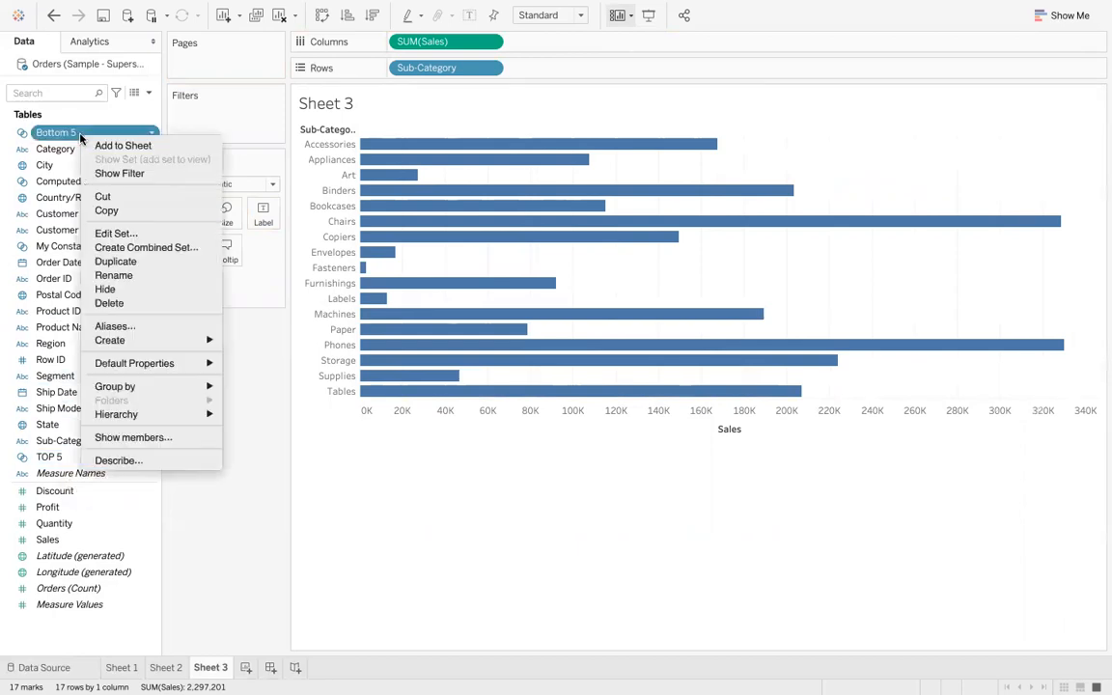
left_click(118, 249)
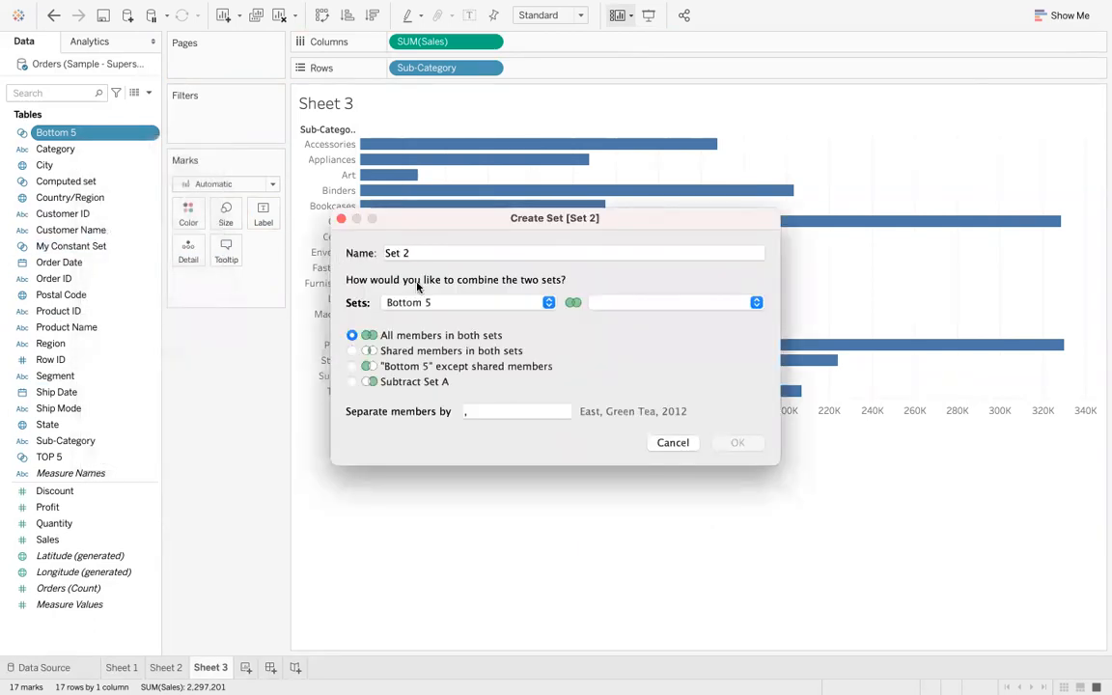
key("BackSpace")
key("BackSpace")
key("BackSpace")
key("BackSpace")
key("BackSpace")
type("COMBINES")
key("BackSpace")
key("BackSpace")
type("ED SET")
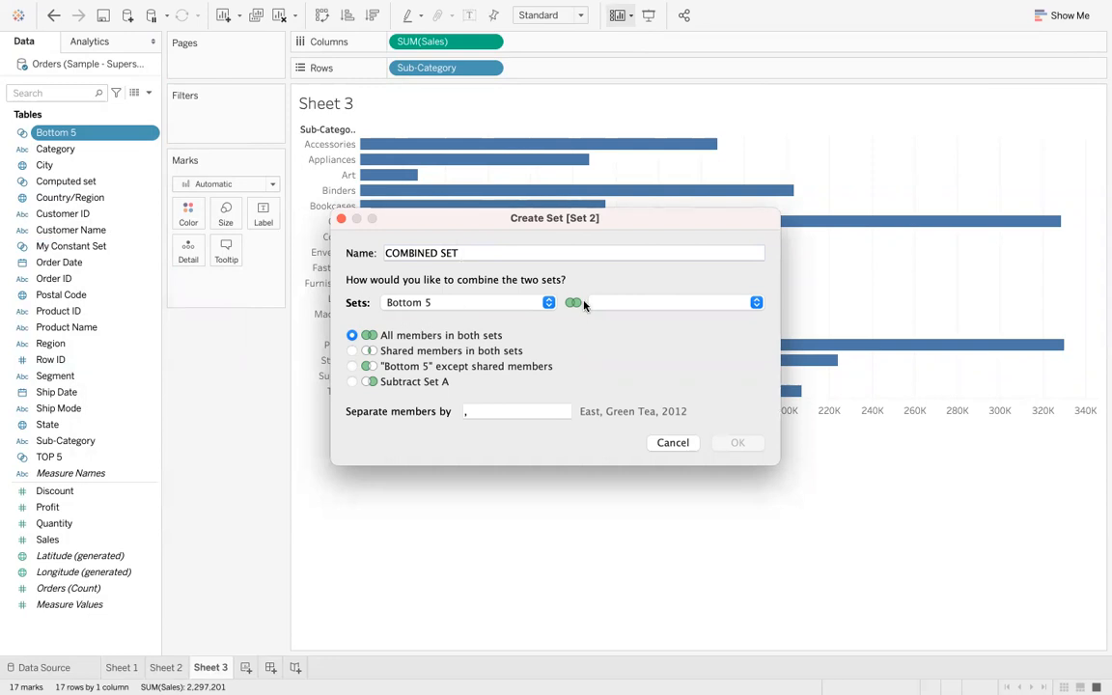
- Combine Bottom 5 with TOP 5 using all members in both sets and confirm
left_click(755, 303)
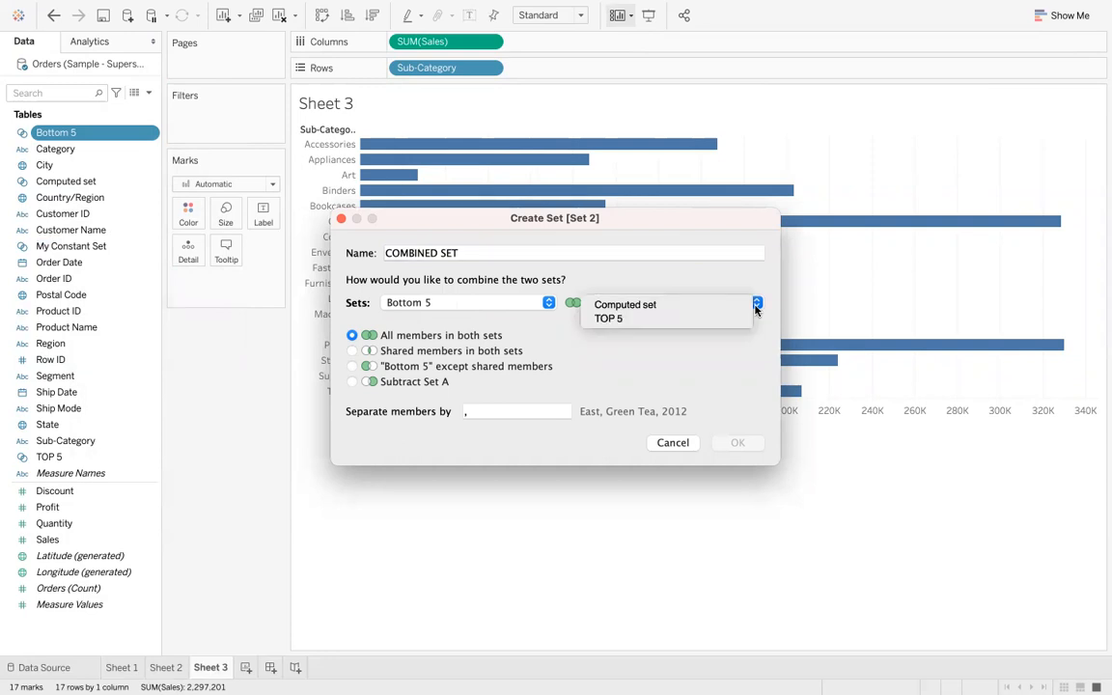
left_click(622, 318)
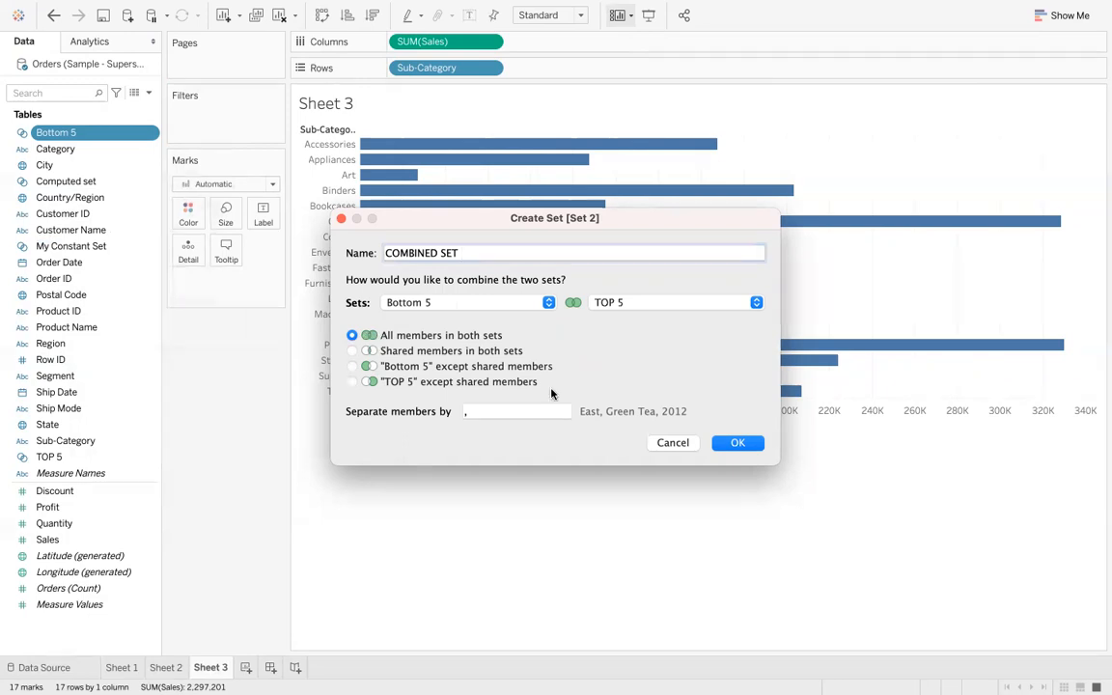
left_click(736, 443)
mouse_move(368, 345)
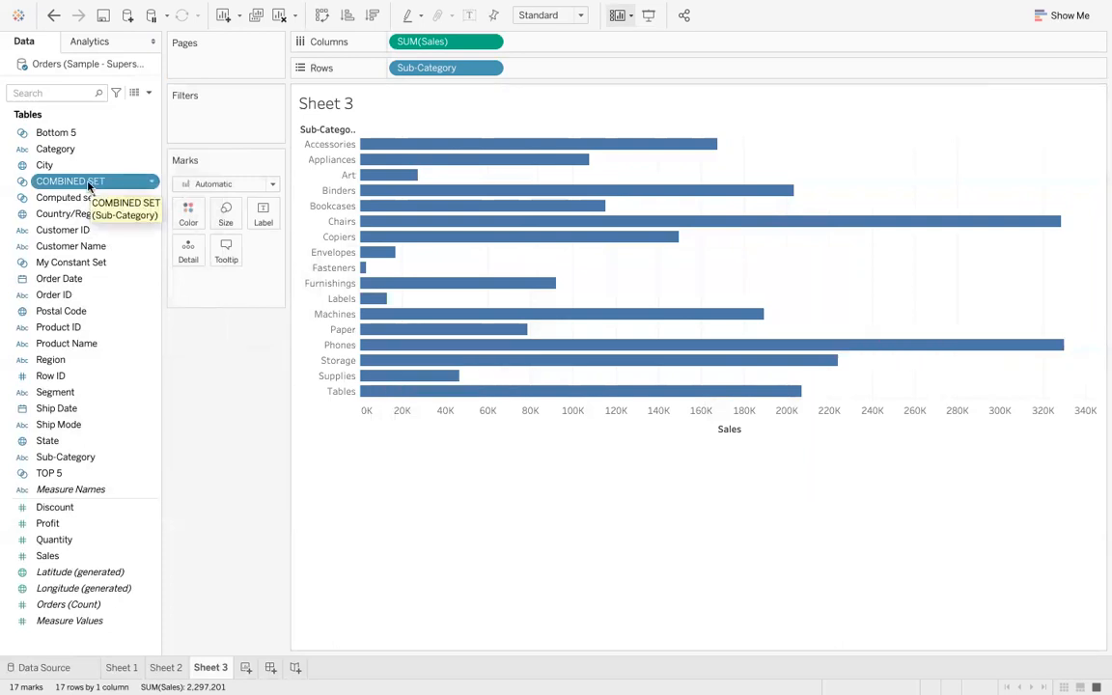
- Colour the bars by COMBINED SET and sort the sub-categories by sales in descending order
left_click_drag(92, 182, 186, 211)
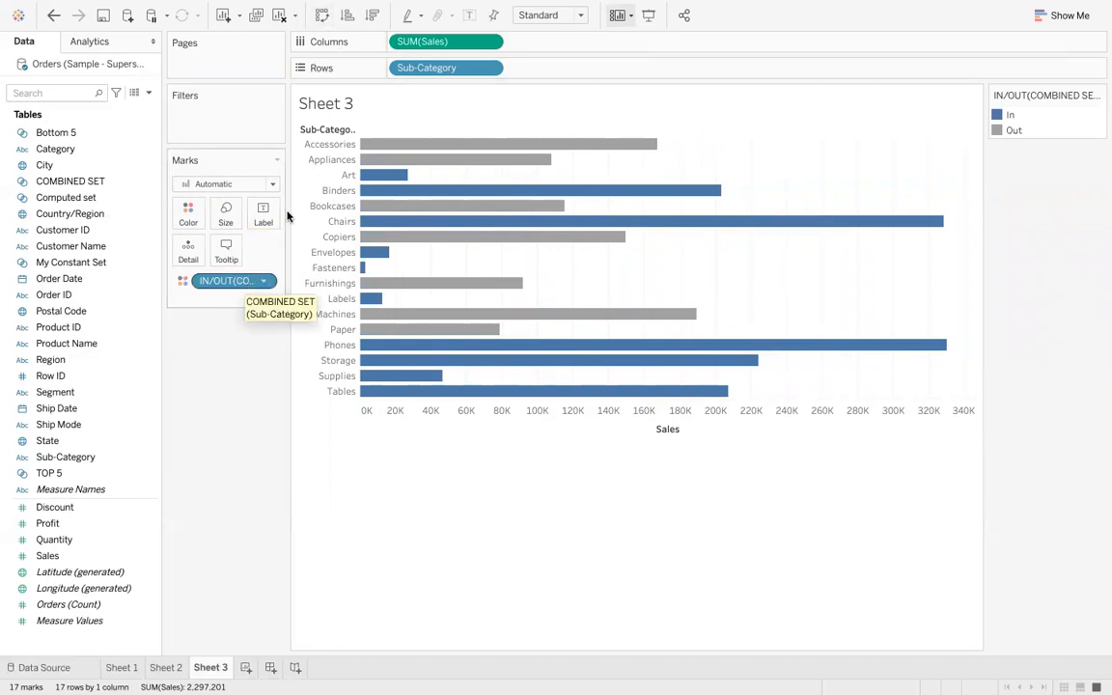
left_click(373, 14)
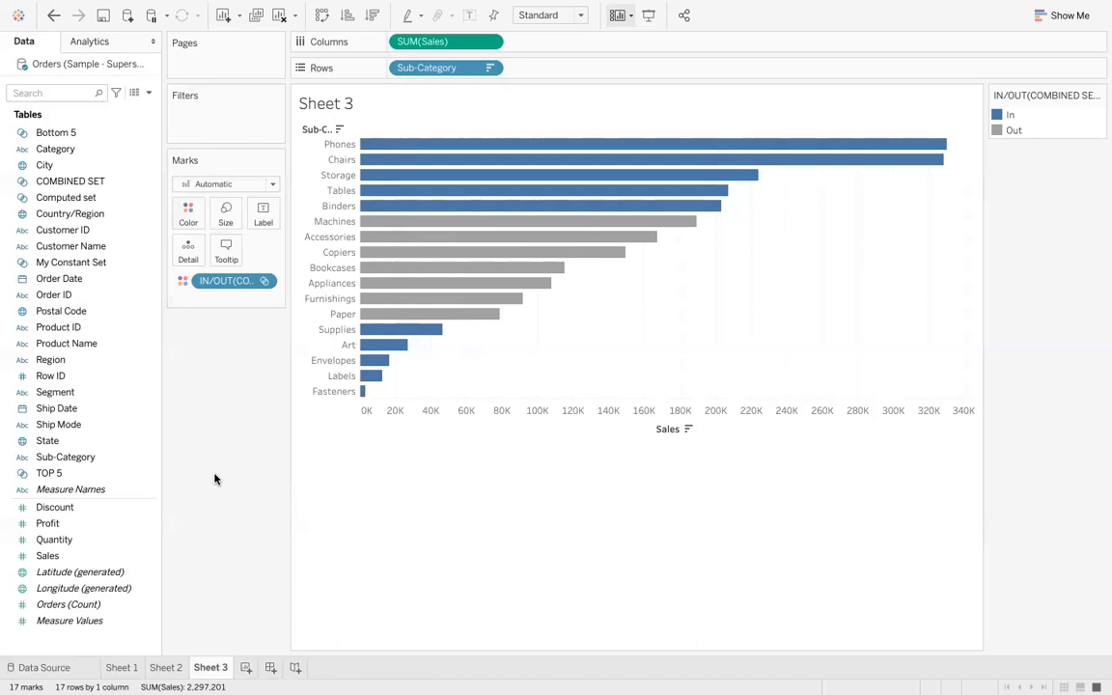
- Create a new worksheet and build a bar chart with Sales on Columns and Sub-Category on Rows
left_click(245, 667)
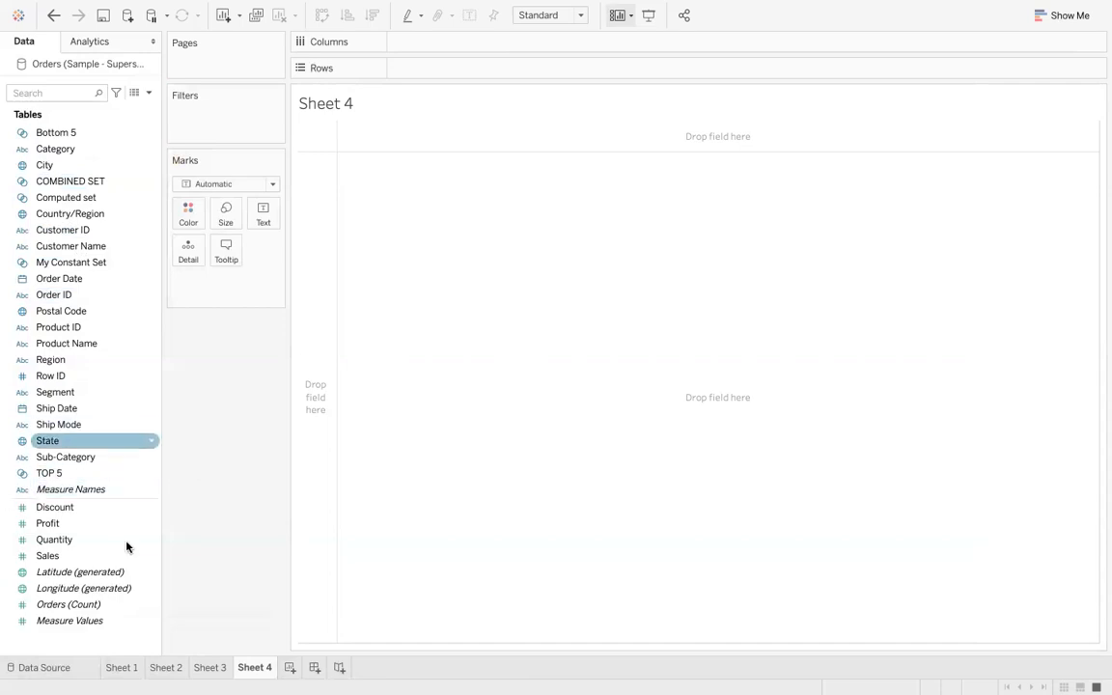
left_click_drag(82, 565, 224, 134)
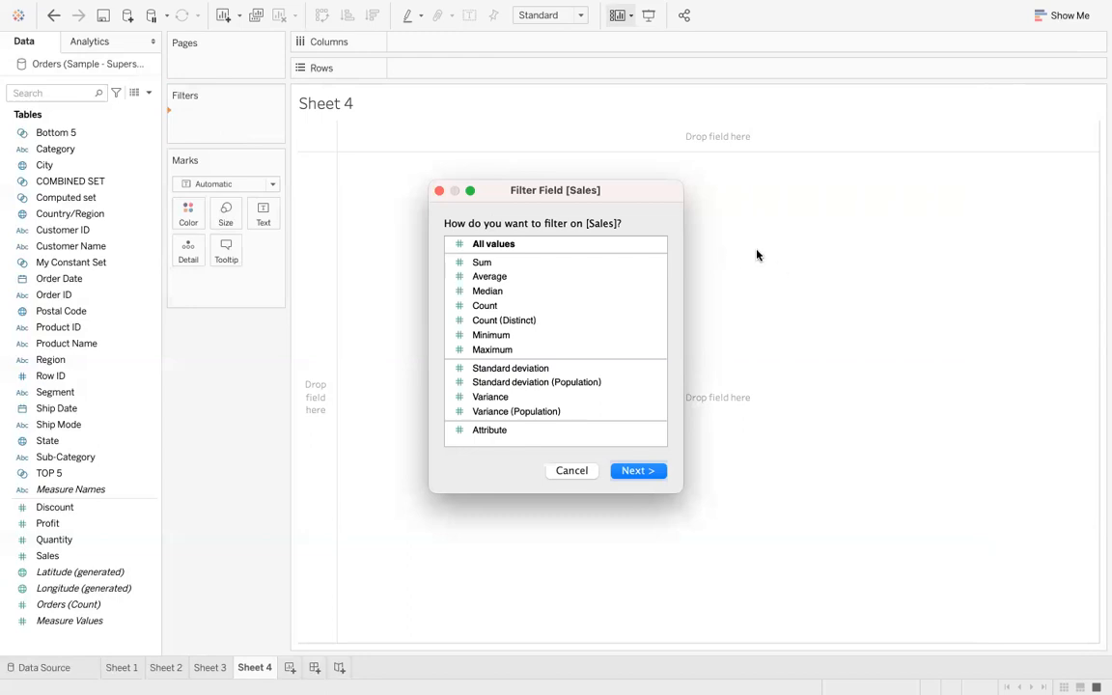
left_click(439, 190)
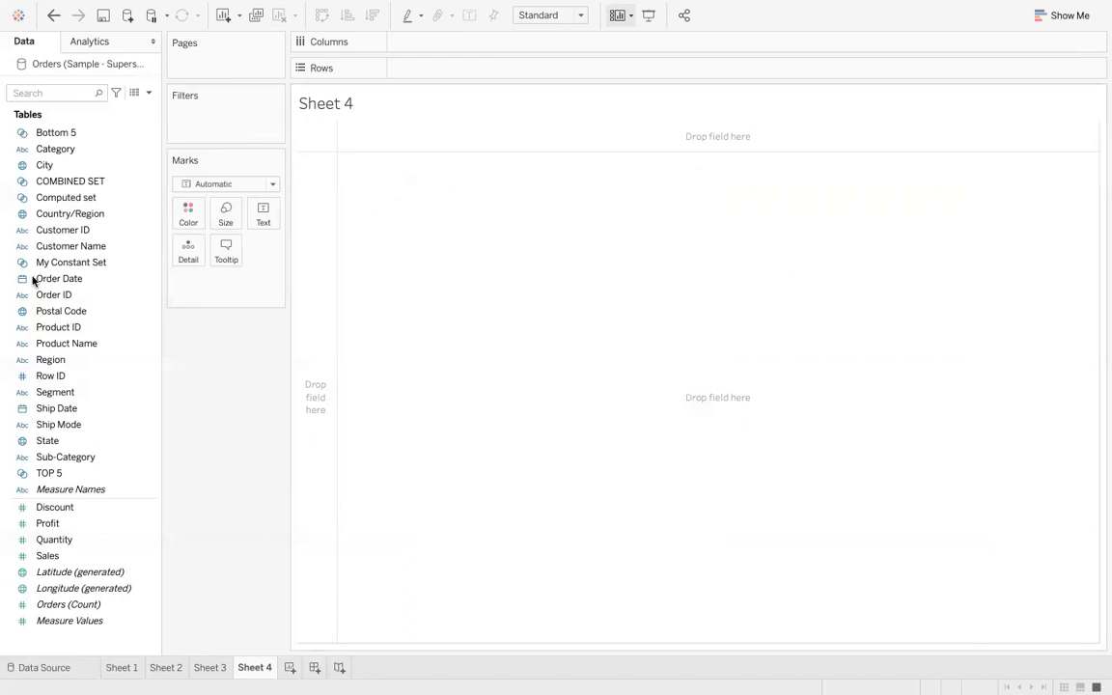
mouse_move(74, 556)
left_mouse_down()
mouse_move(451, 92)
mouse_move(464, 40)
left_mouse_up()
mouse_move(82, 457)
left_mouse_down()
mouse_move(362, 193)
mouse_move(460, 90)
mouse_move(451, 71)
left_mouse_up()
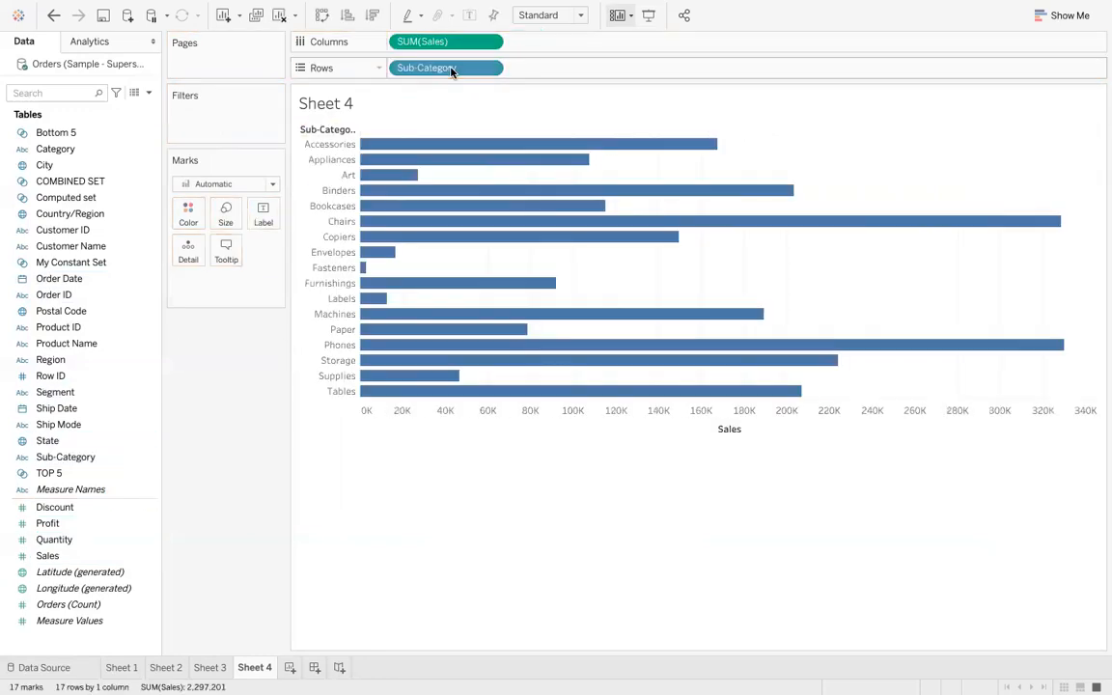
left_click_drag(67, 556, 241, 128)
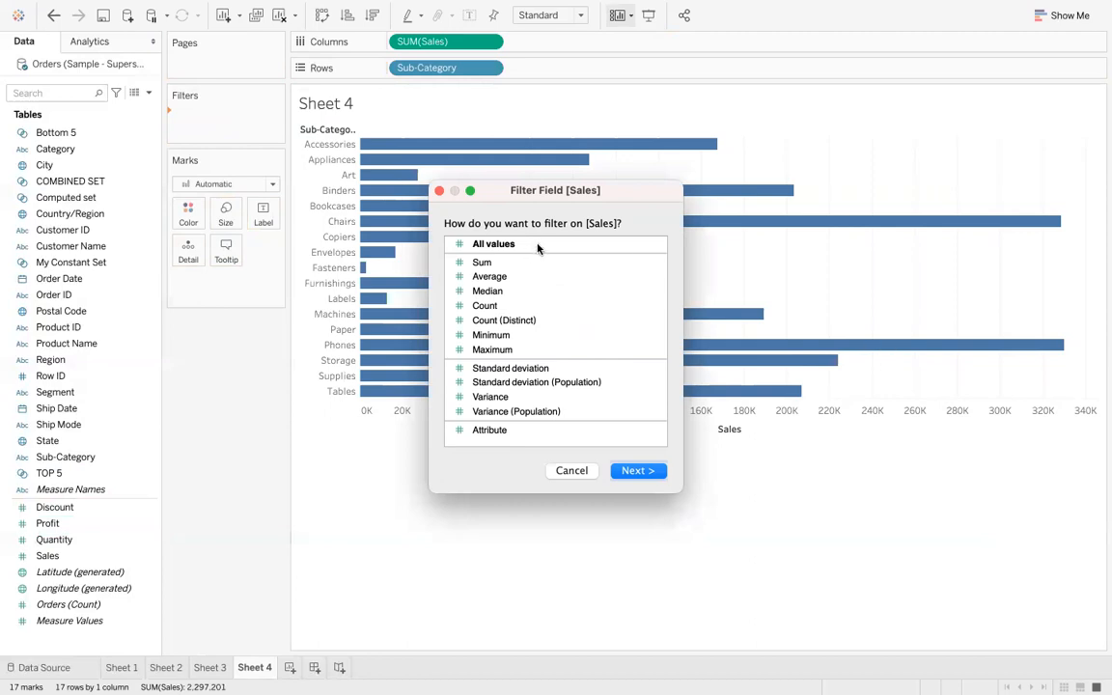
left_click(481, 262)
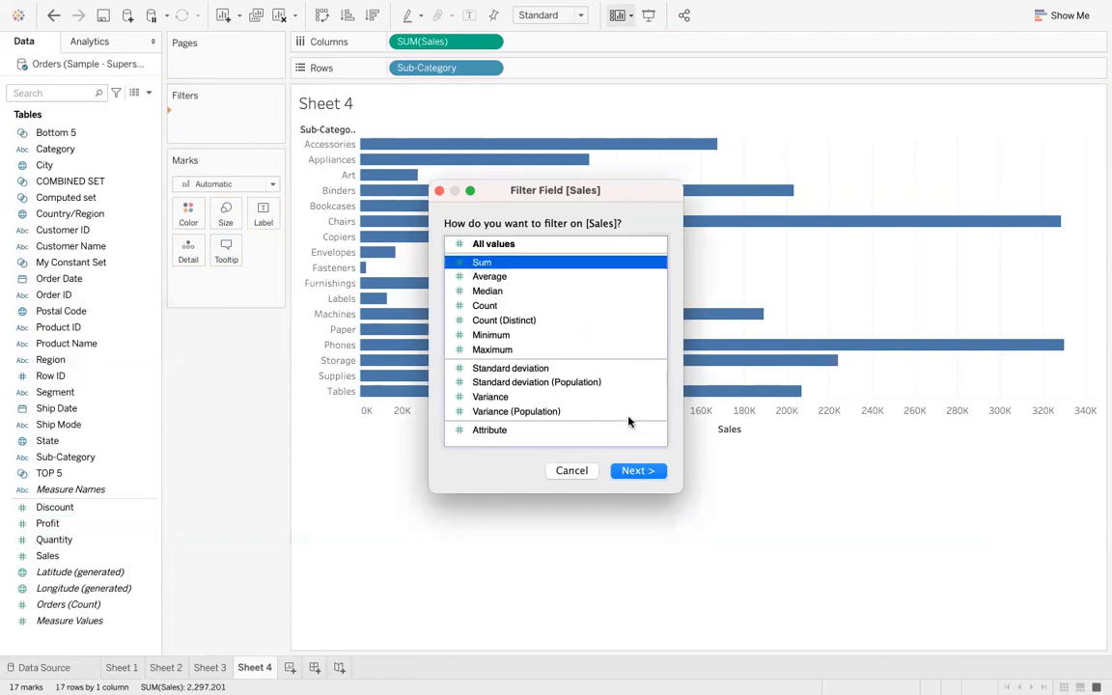
left_click(637, 470)
left_click(600, 243)
left_click(410, 244)
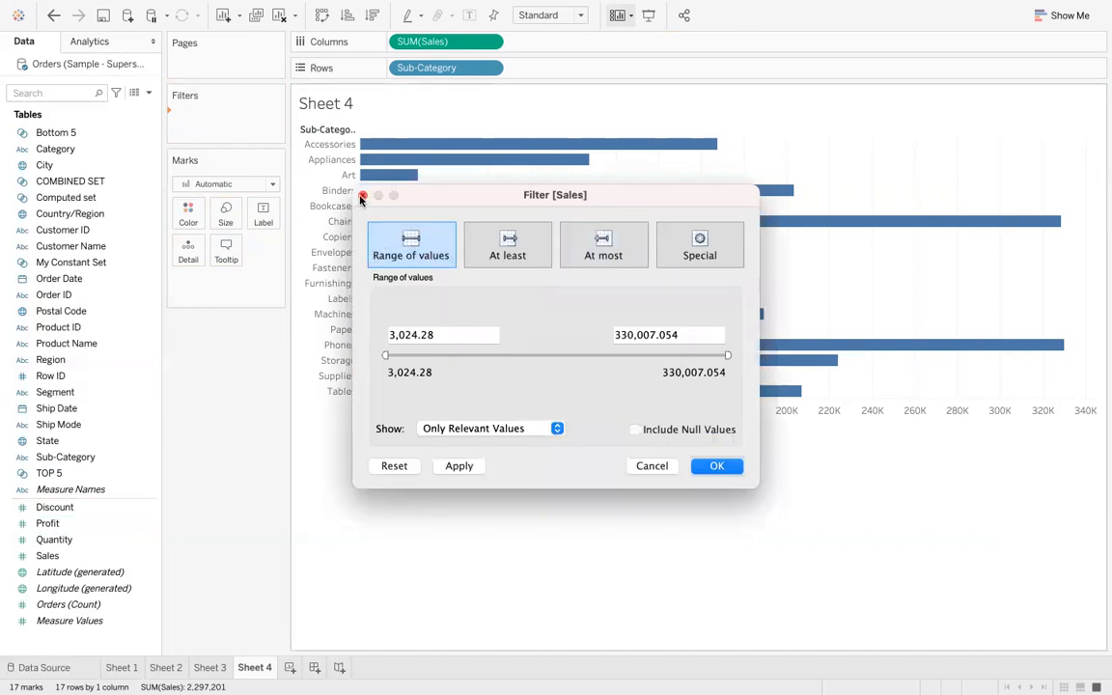
left_click(362, 196)
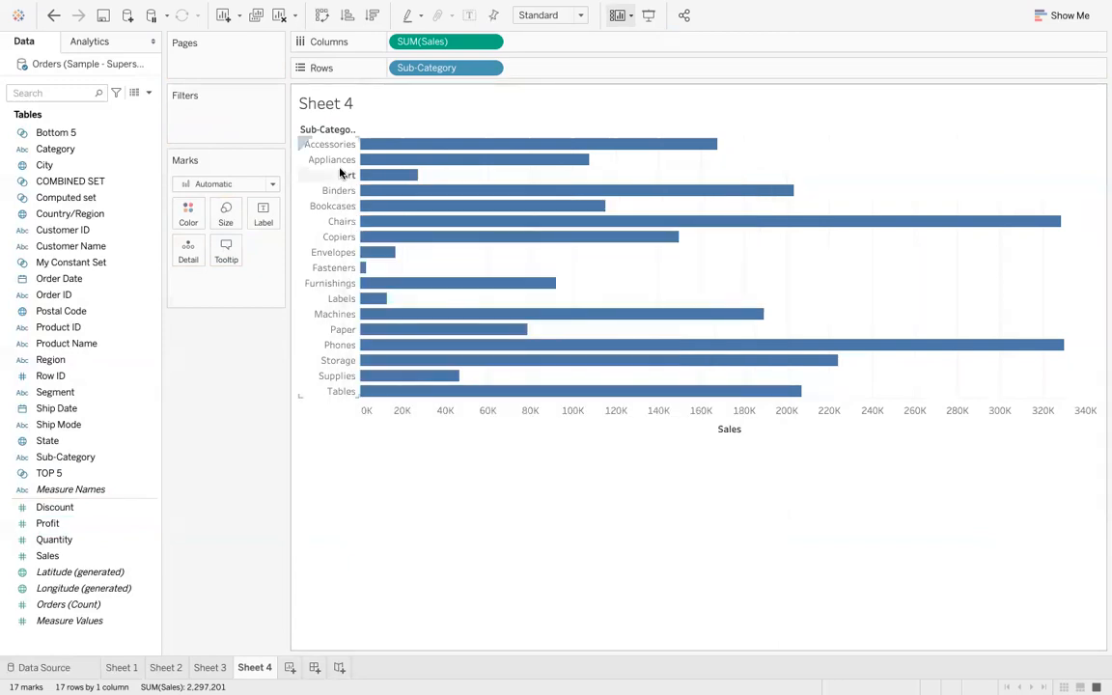
- Filter Sub-Category to the Top values by field on Sum of Sales and start a new parameter for the count
left_click_drag(431, 74, 205, 116)
left_click(655, 146)
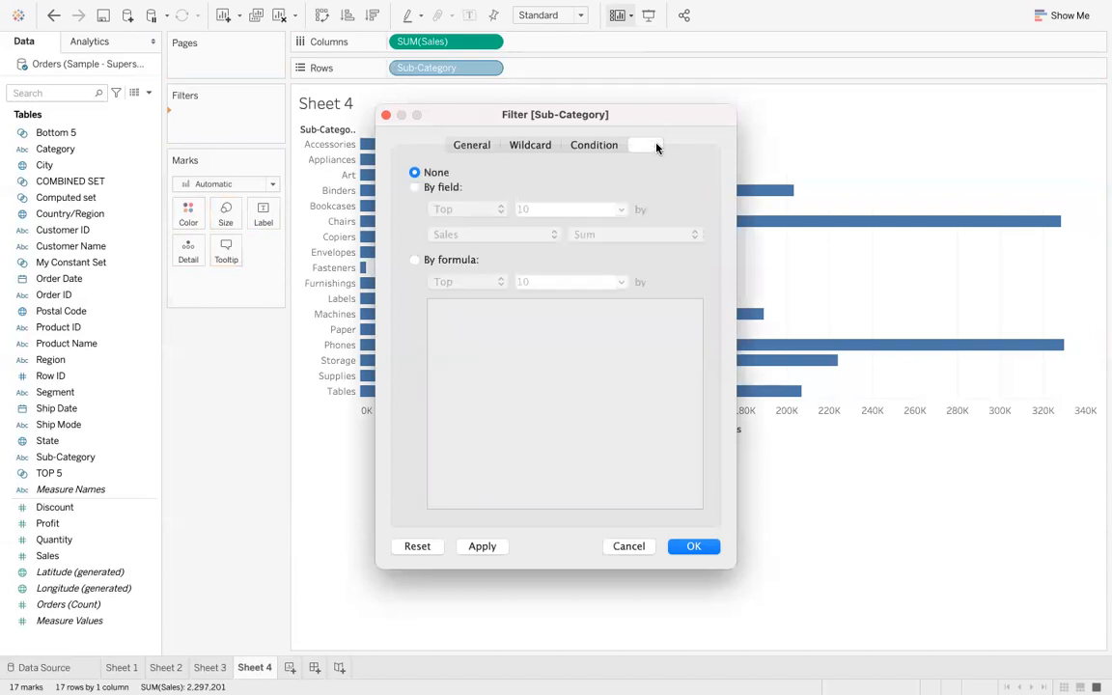
left_click(414, 189)
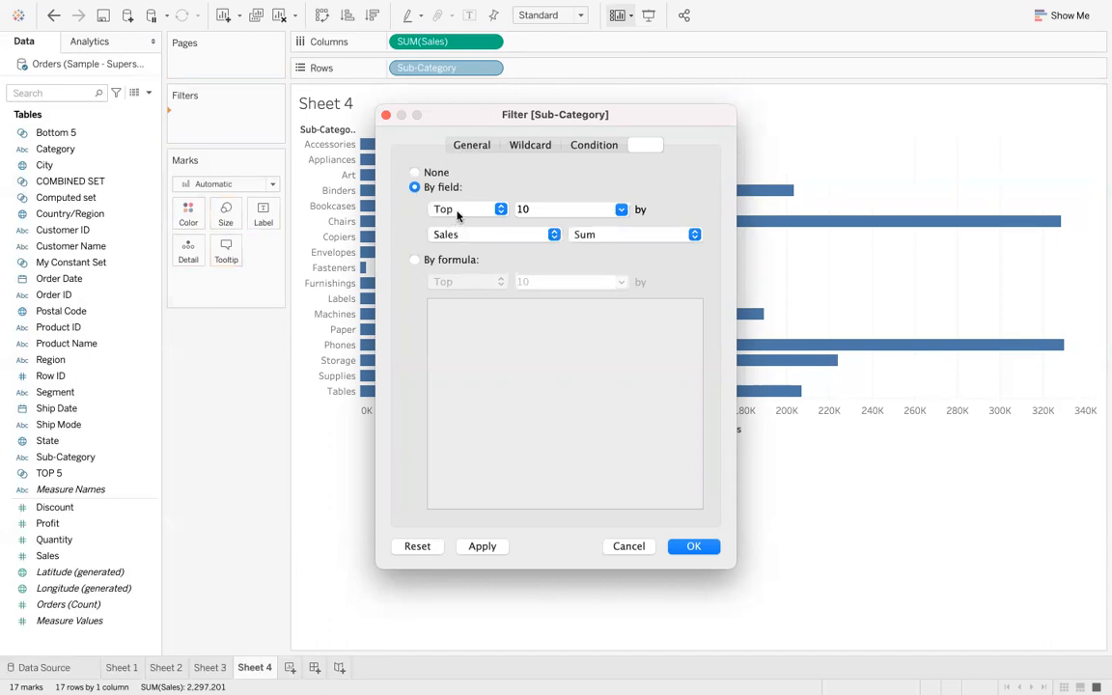
left_click_drag(623, 117, 839, 122)
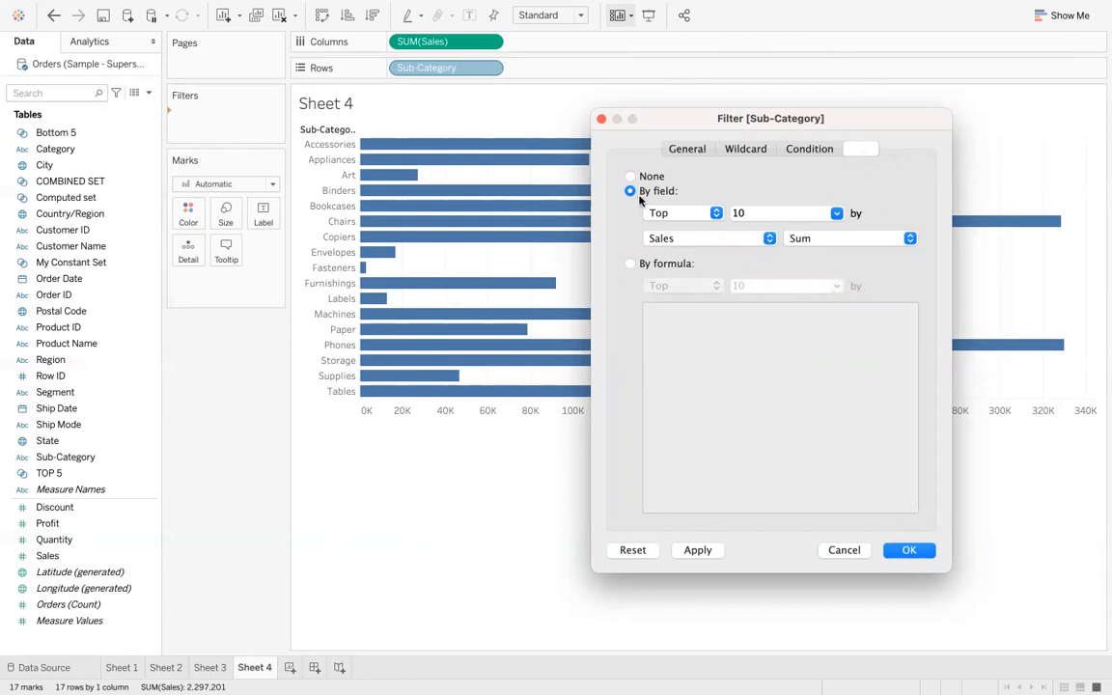
left_click(837, 215)
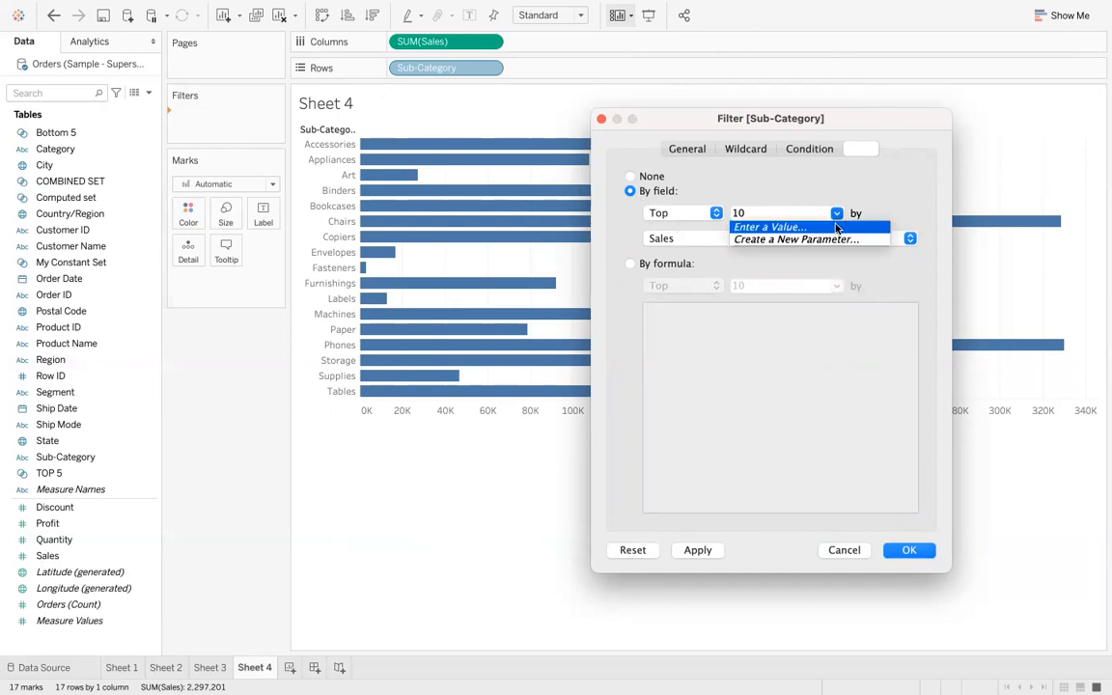
left_click(838, 240)
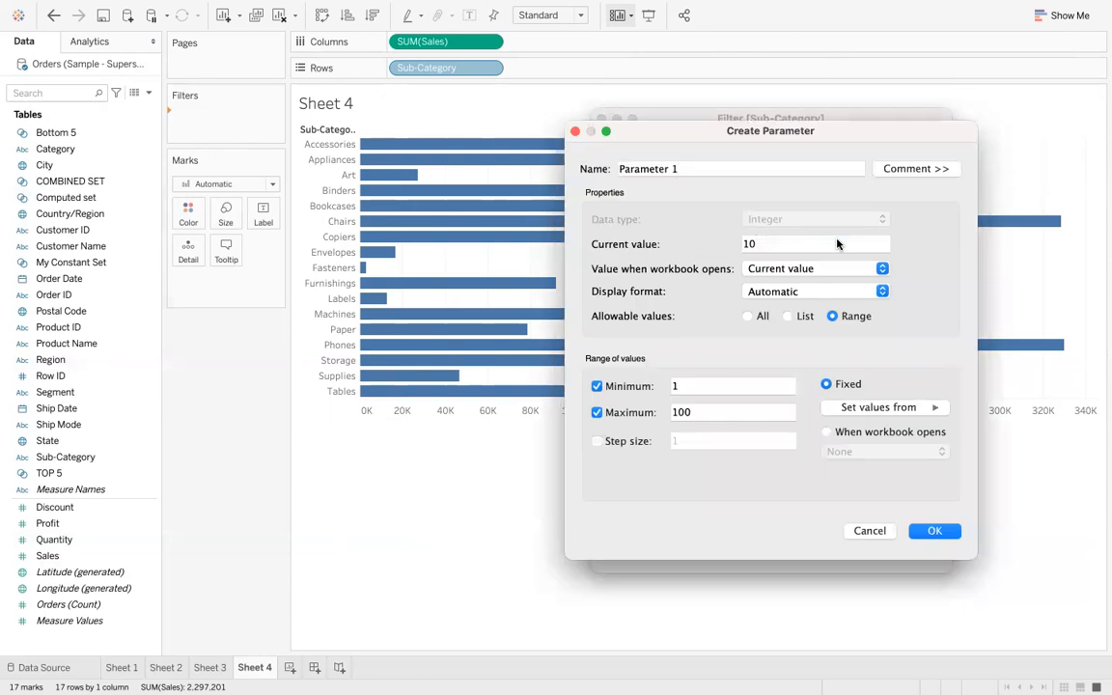
left_click(575, 132)
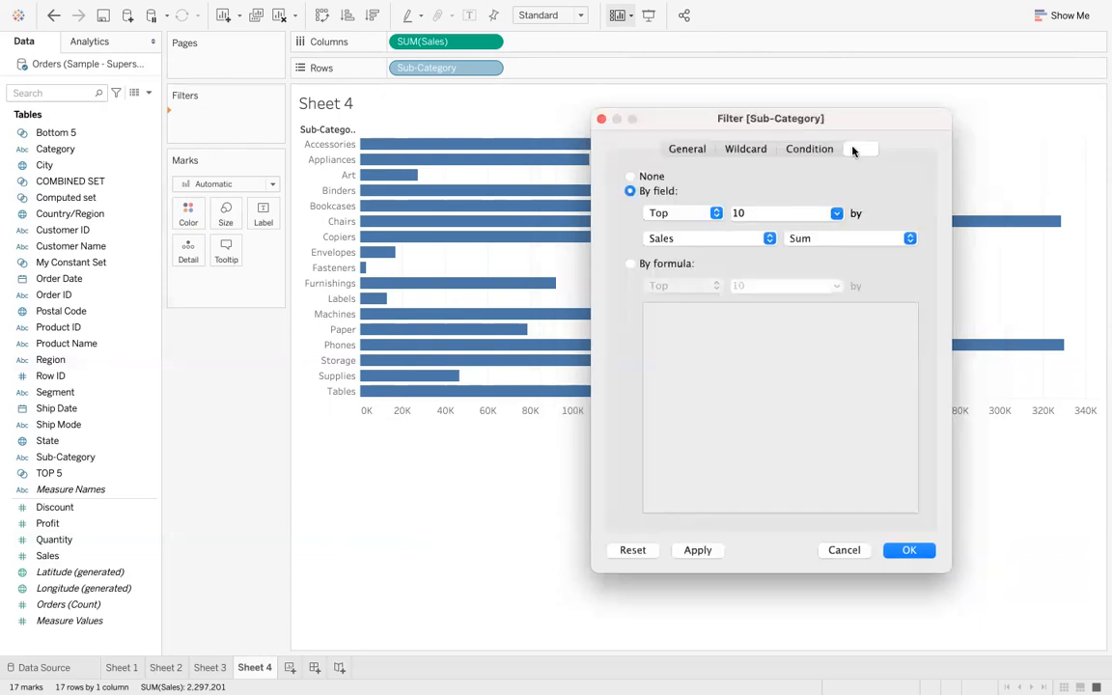
left_click(628, 192)
left_click(835, 215)
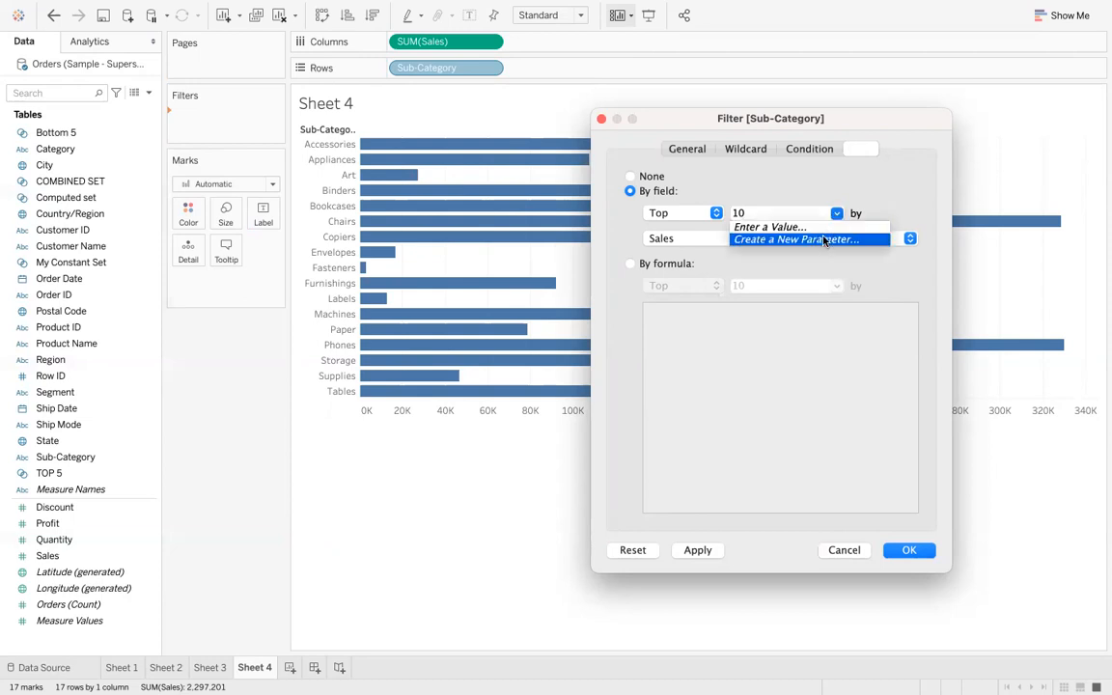
left_click(824, 241)
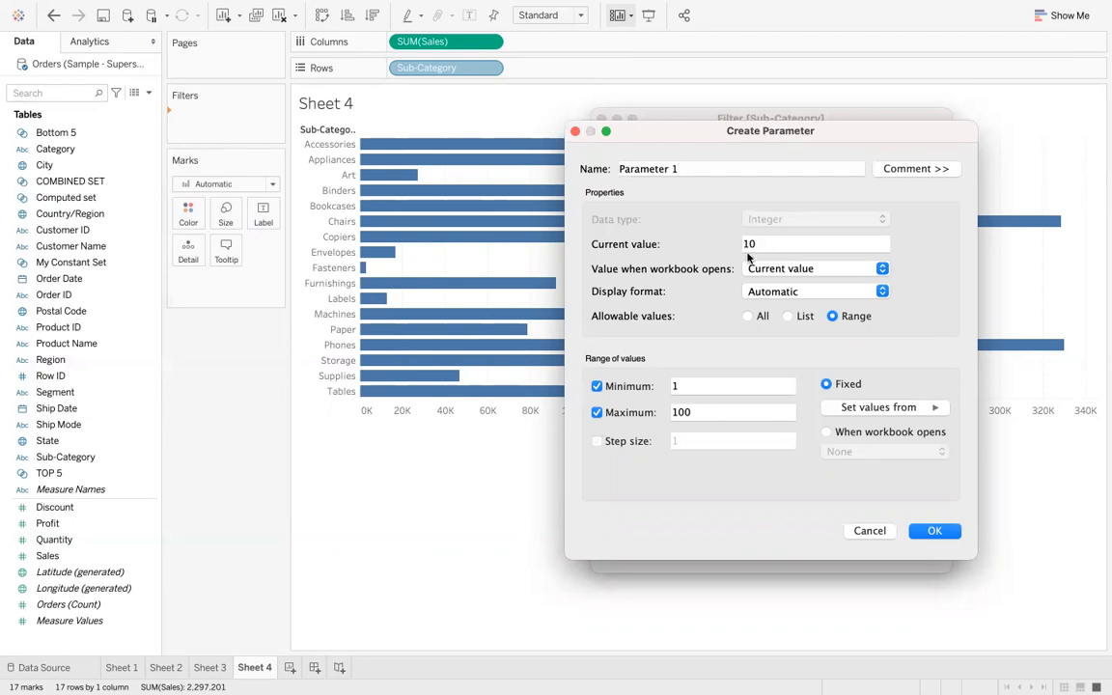
- Name the parameter TOP N with a maximum of 20 and apply it as the Top count of the filter
key("BackSpace")
key("BackSpace")
key("BackSpace")
key("BackSpace")
key("BackSpace")
key("BackSpace")
key("BackSpace")
key("BackSpace")
key("BackSpace")
key("BackSpace")
key("BackSpace")
type("TO")
type("M")
key("BackSpace")
type("P N")
left_click(739, 410)
key("BackSpace")
key("BackSpace")
key("BackSpace")
type("20")
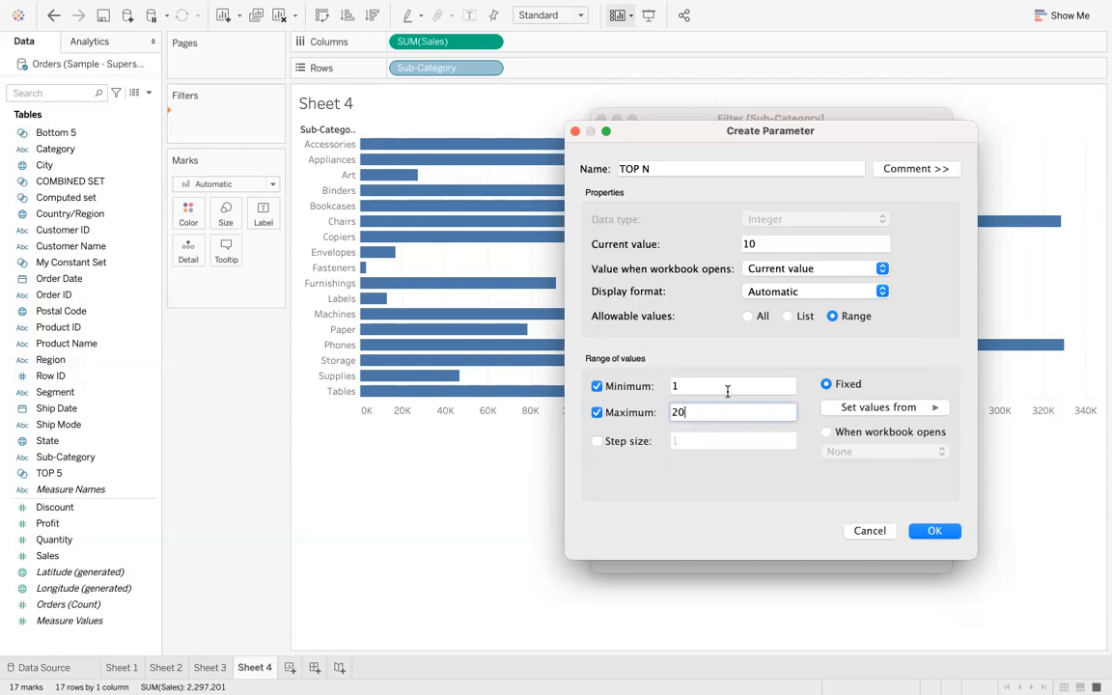
left_click(934, 530)
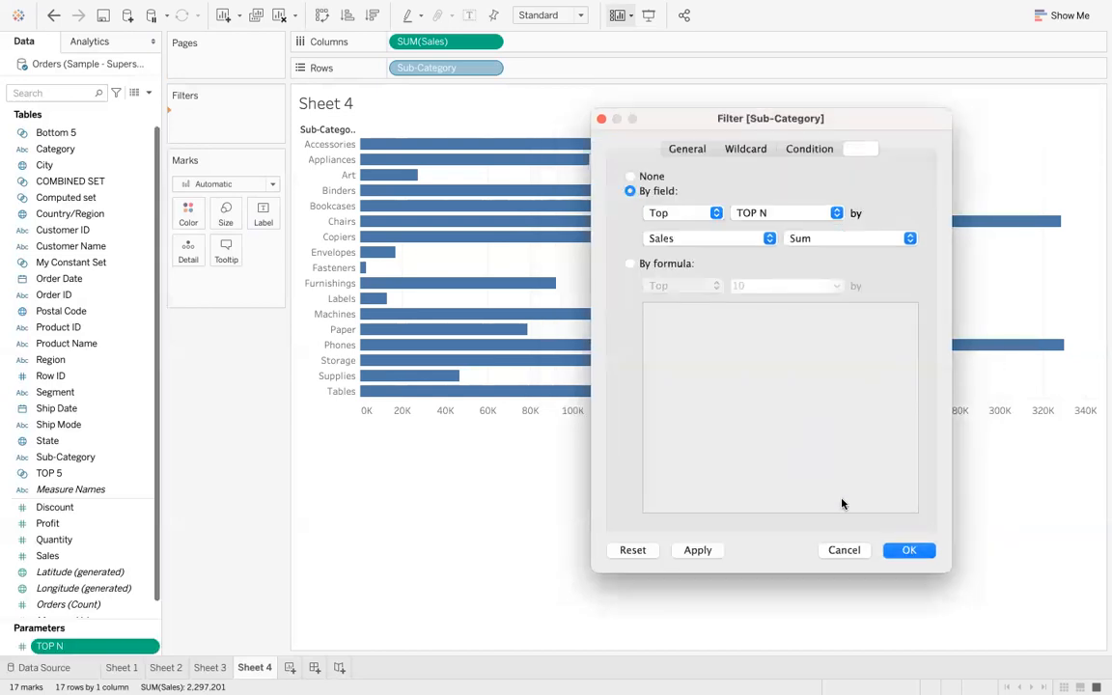
left_click(908, 550)
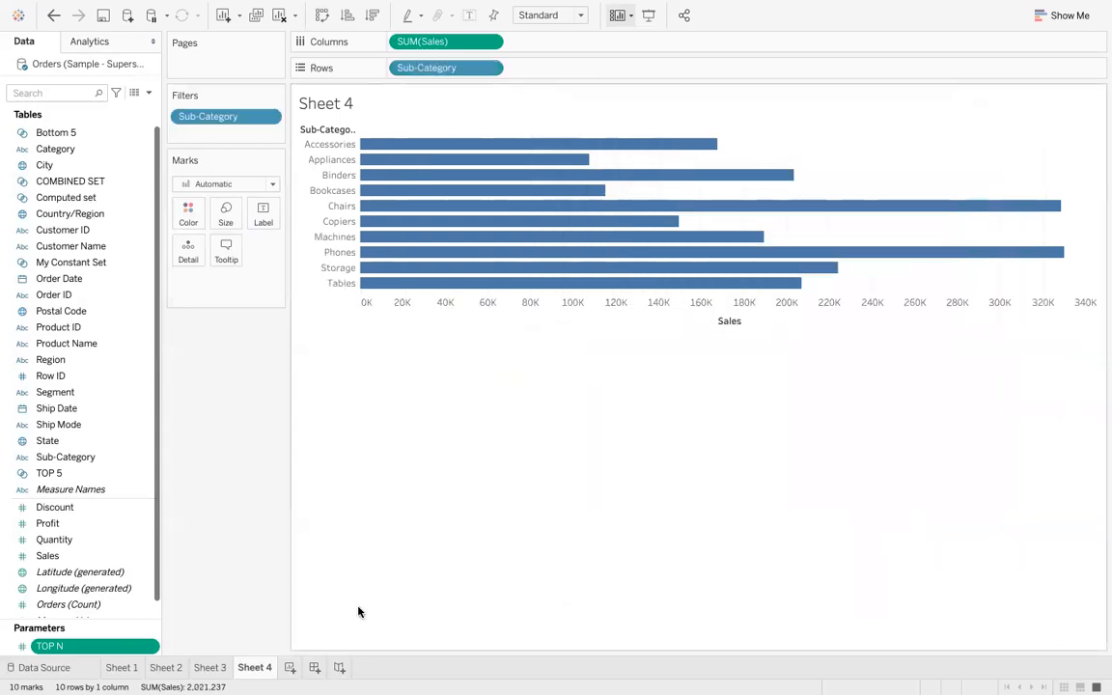
- Show the TOP N parameter control on the sheet
scroll(94, 521, "down", 1)
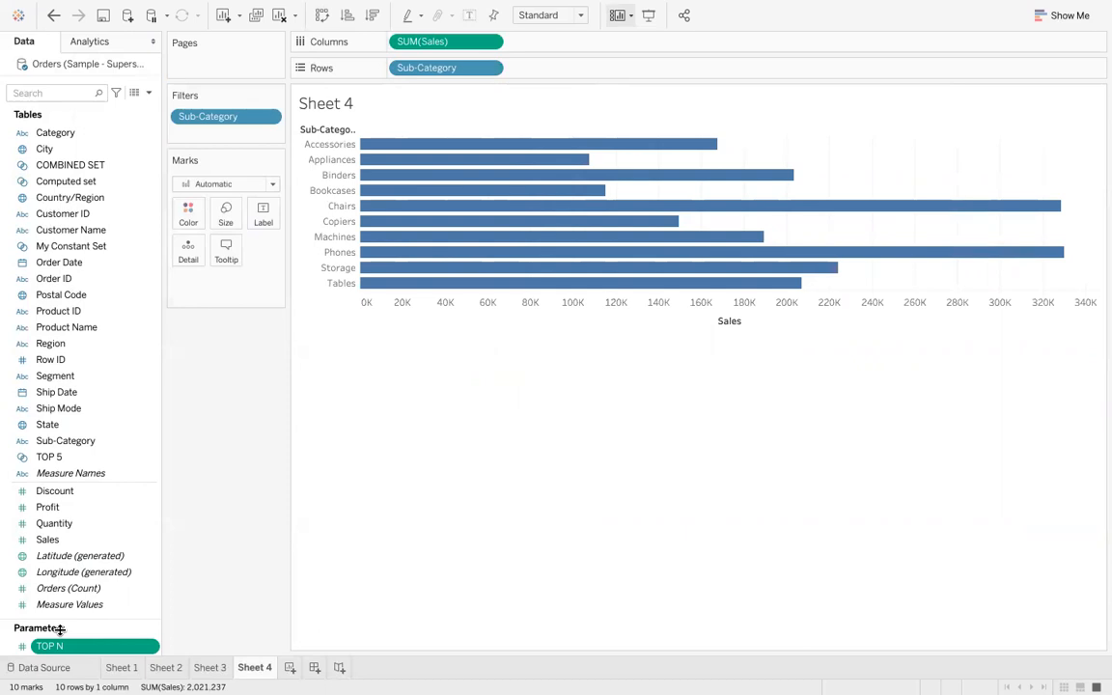
right_click(119, 646)
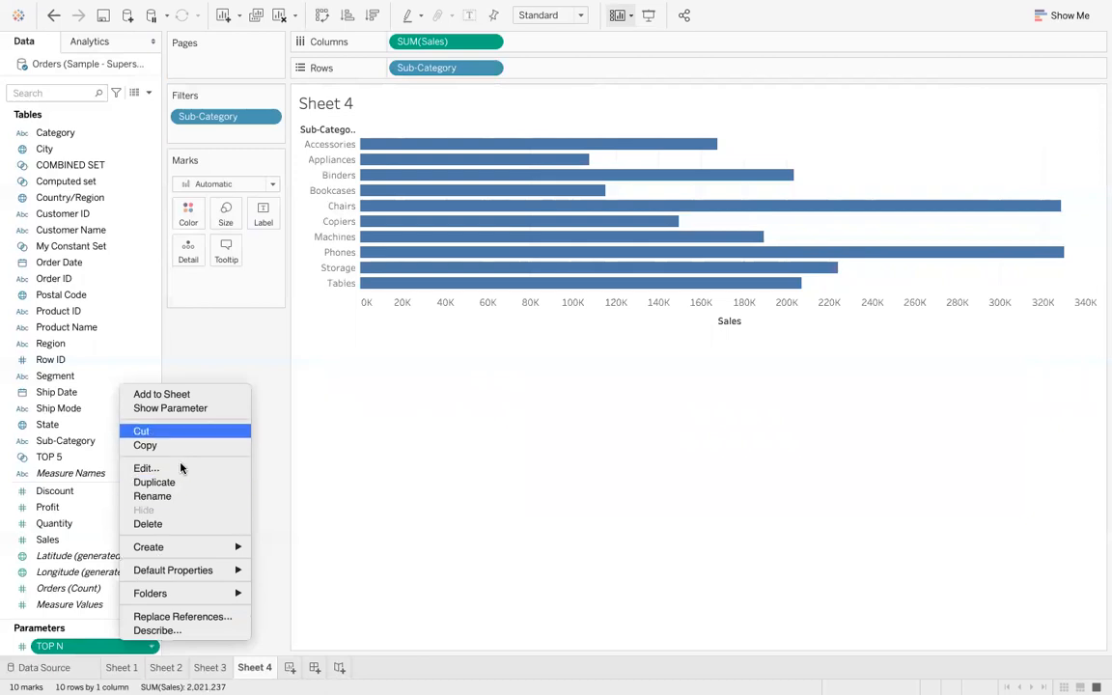
left_click(169, 408)
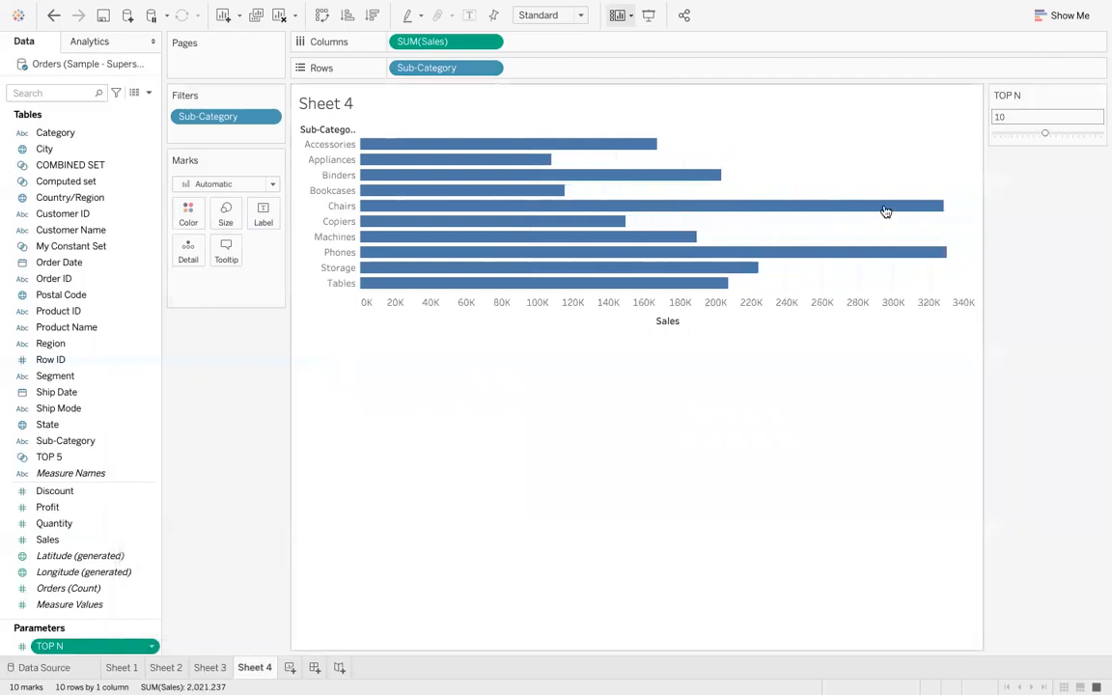
- Try different TOP N values with the parameter slider, finishing at 14
left_click(997, 133)
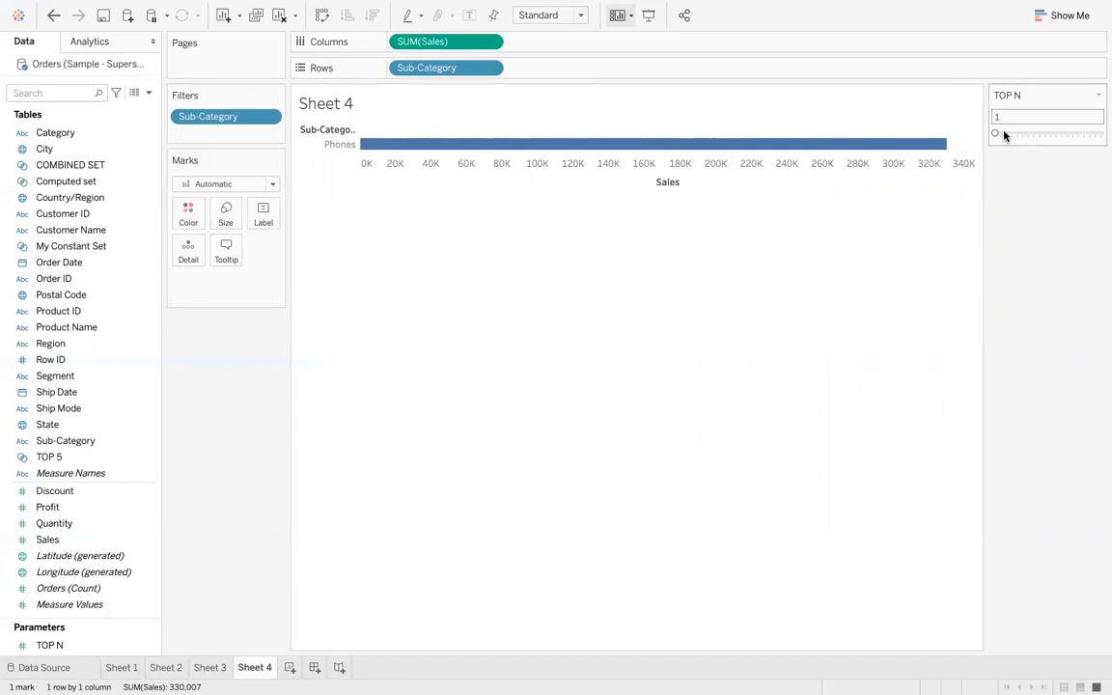
left_click(1003, 134)
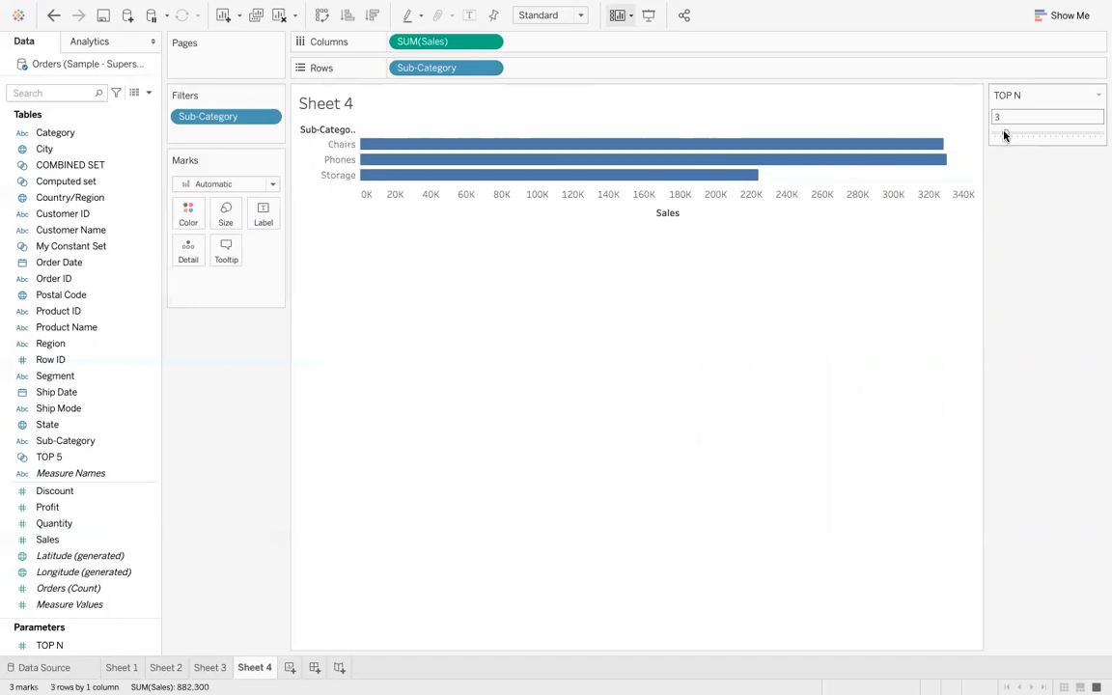
left_click(1014, 134)
left_click(1033, 134)
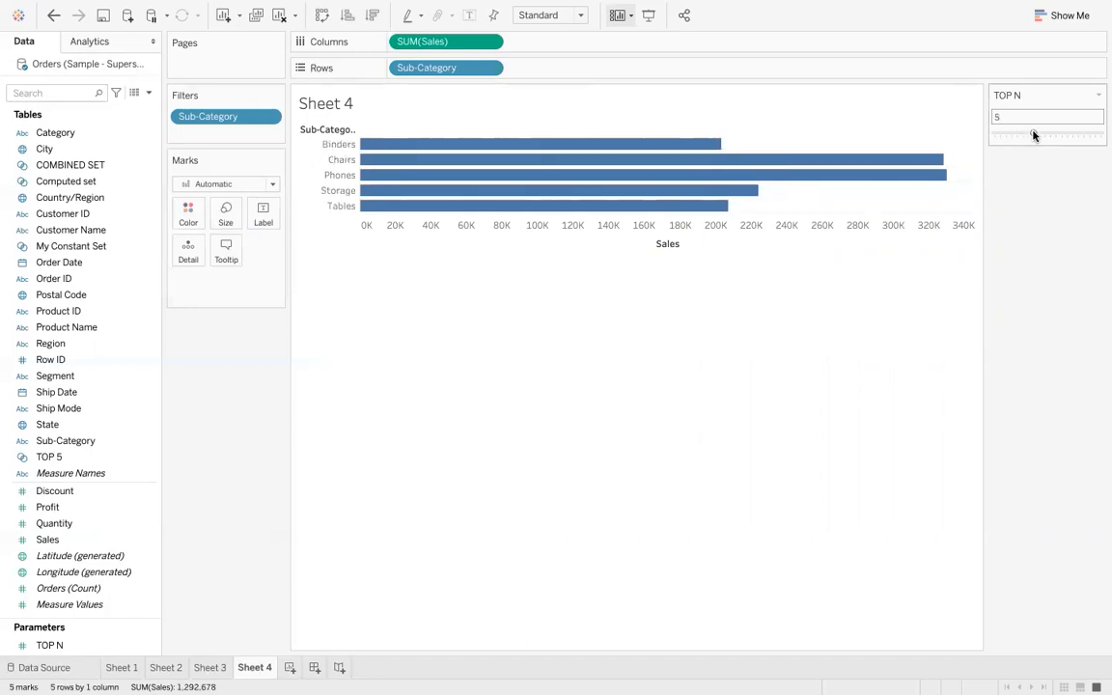
left_click(1050, 134)
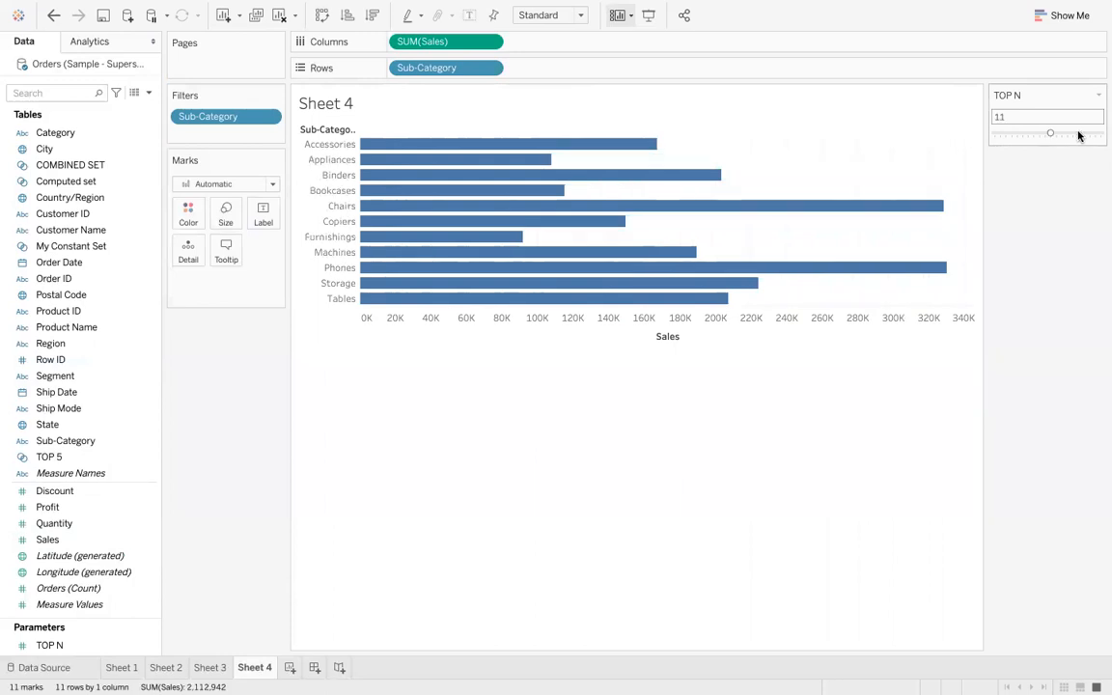
left_click(1078, 135)
left_click(1094, 135)
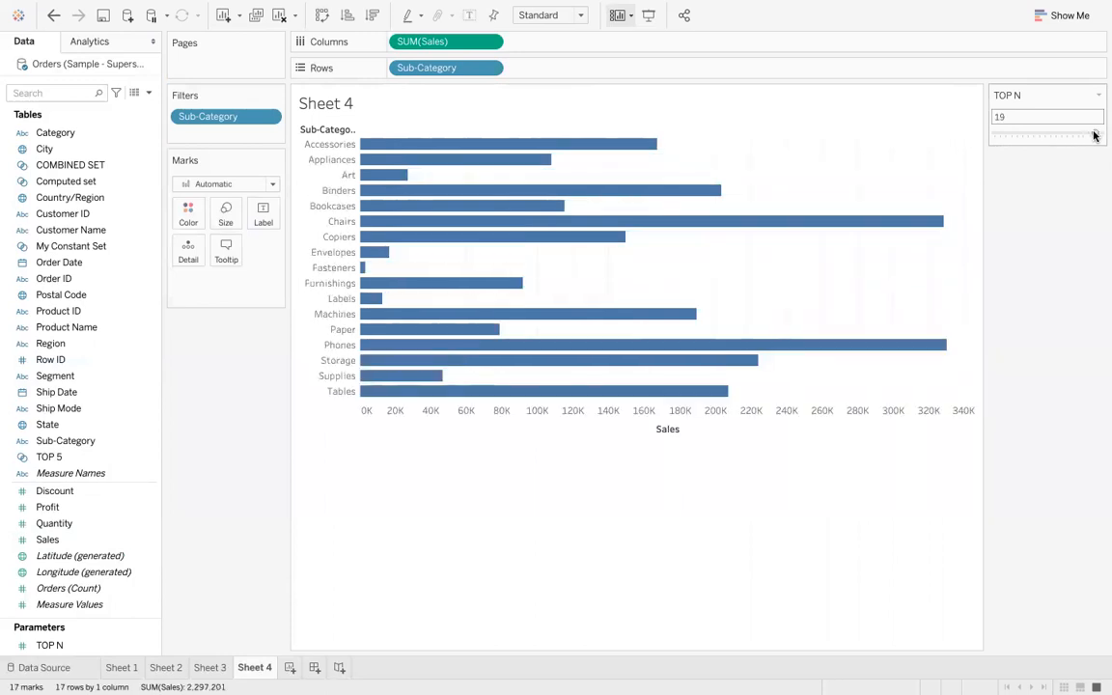
left_click(1077, 135)
left_click(1055, 135)
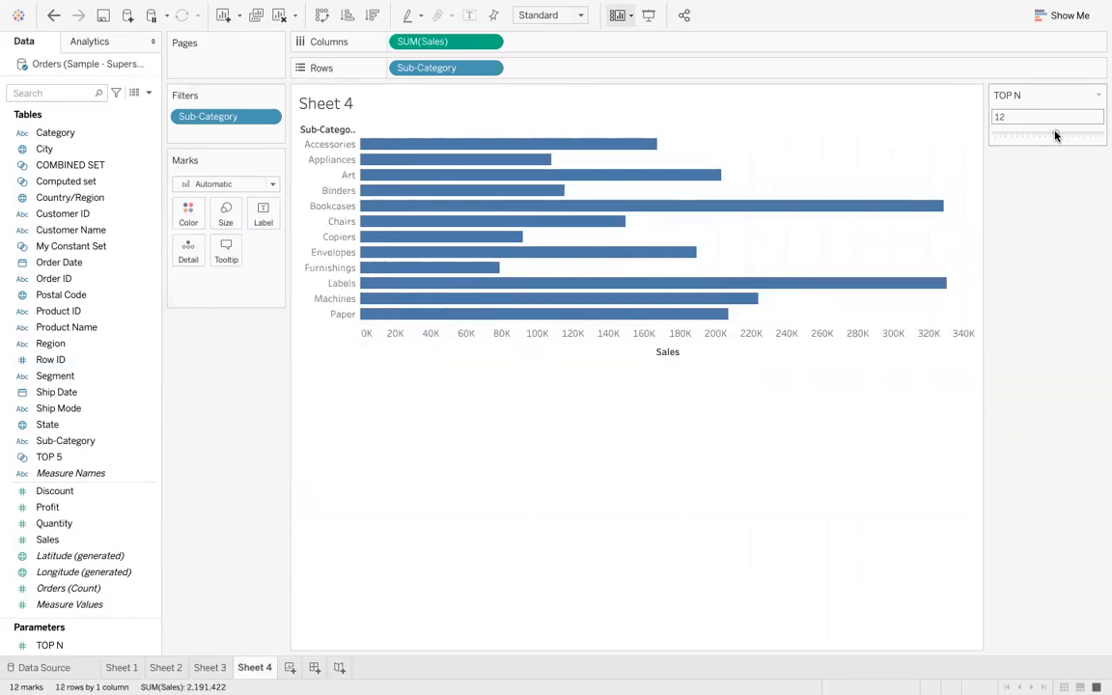
left_click(1033, 135)
left_click(1028, 134)
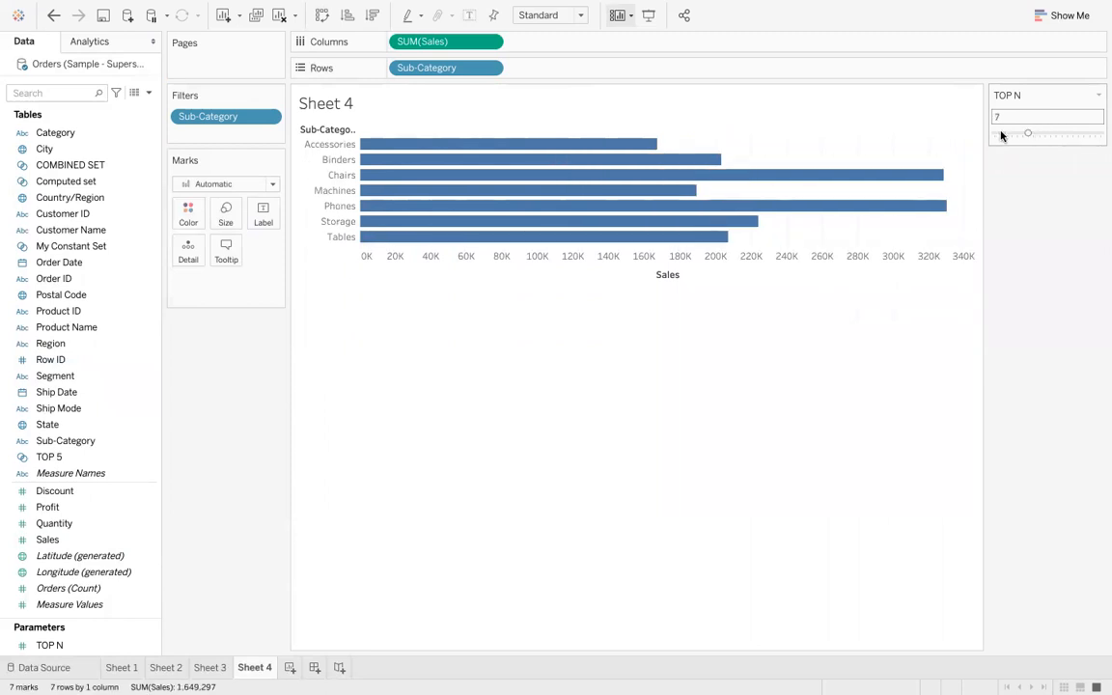
left_click(1000, 135)
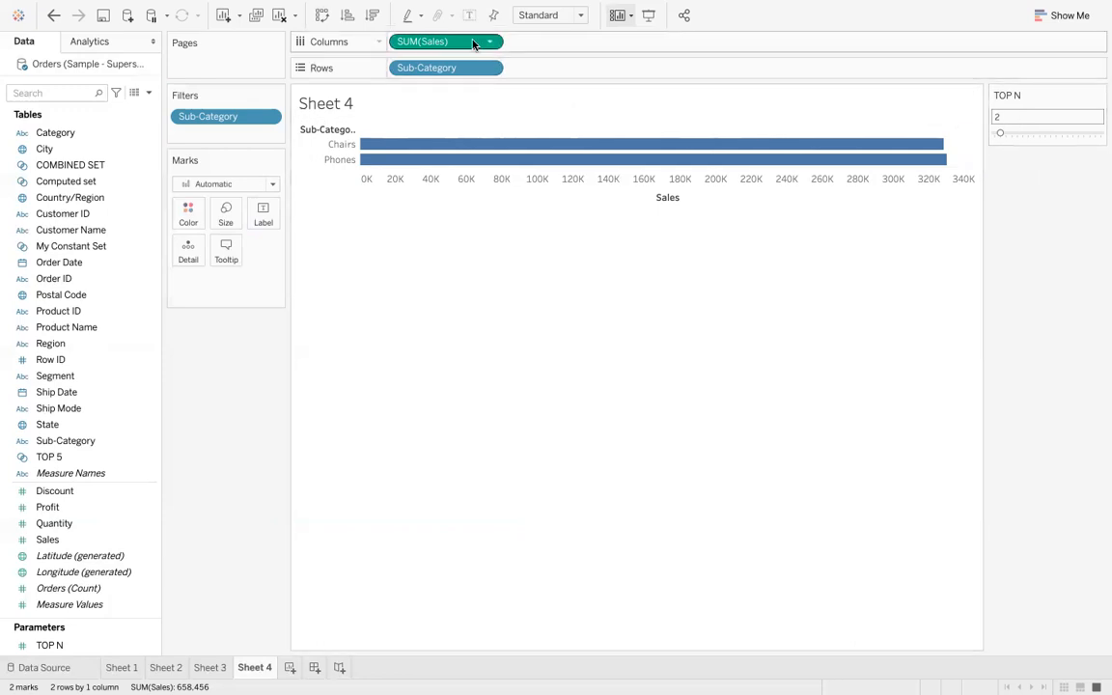
left_click(1021, 135)
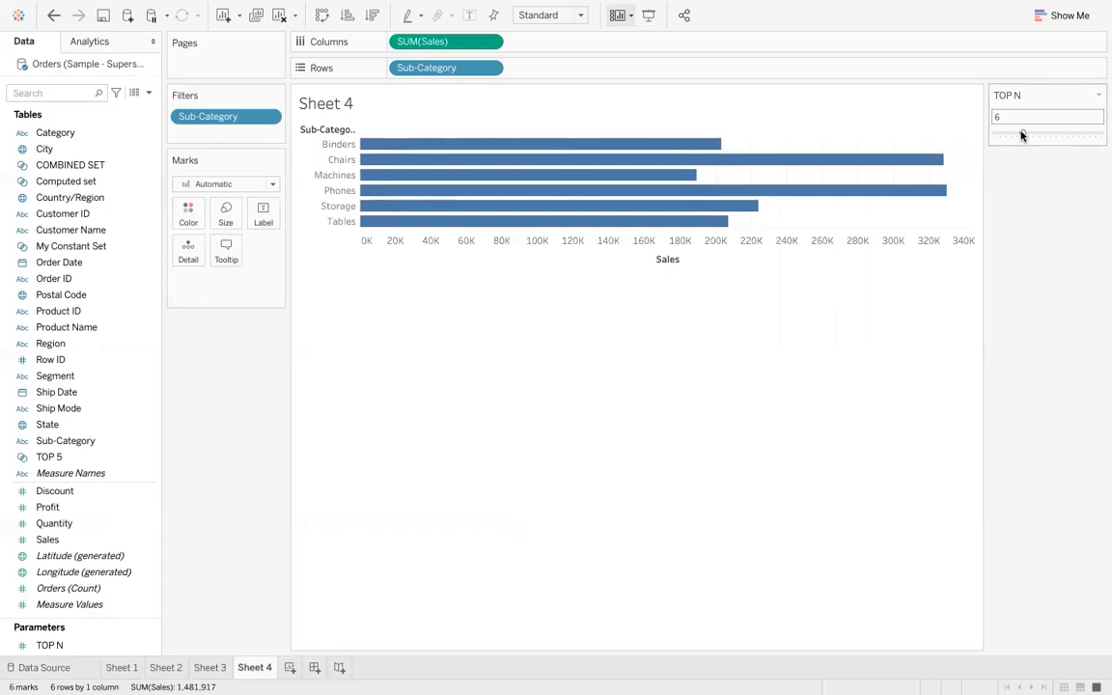
left_click_drag(1021, 135, 1082, 135)
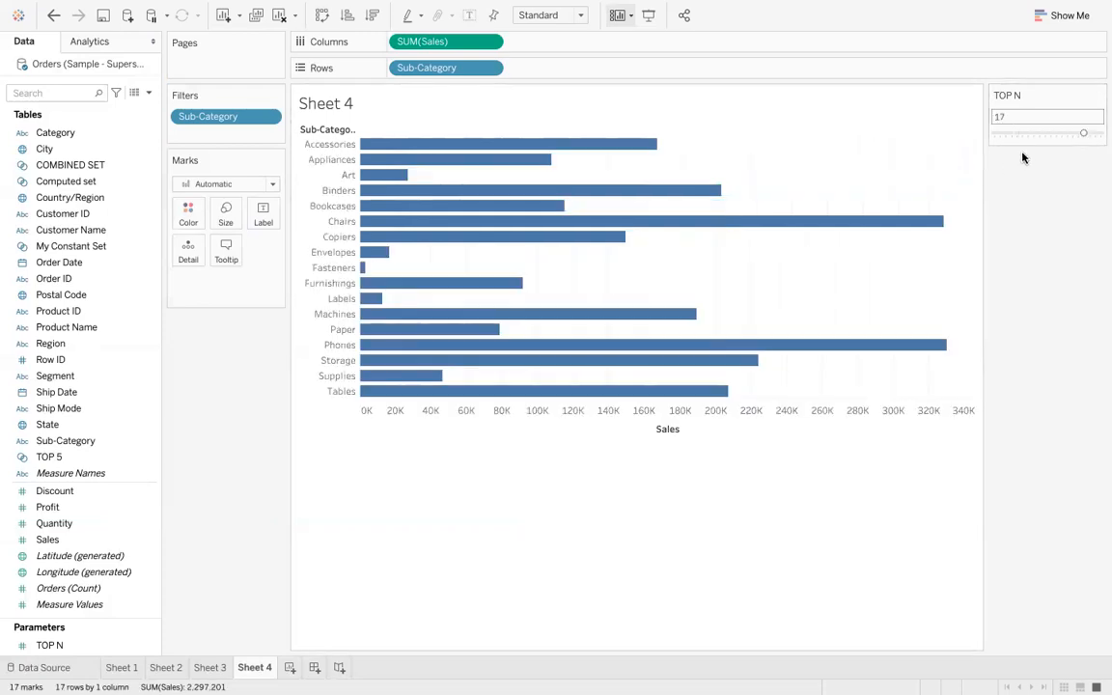
left_click(1064, 135)
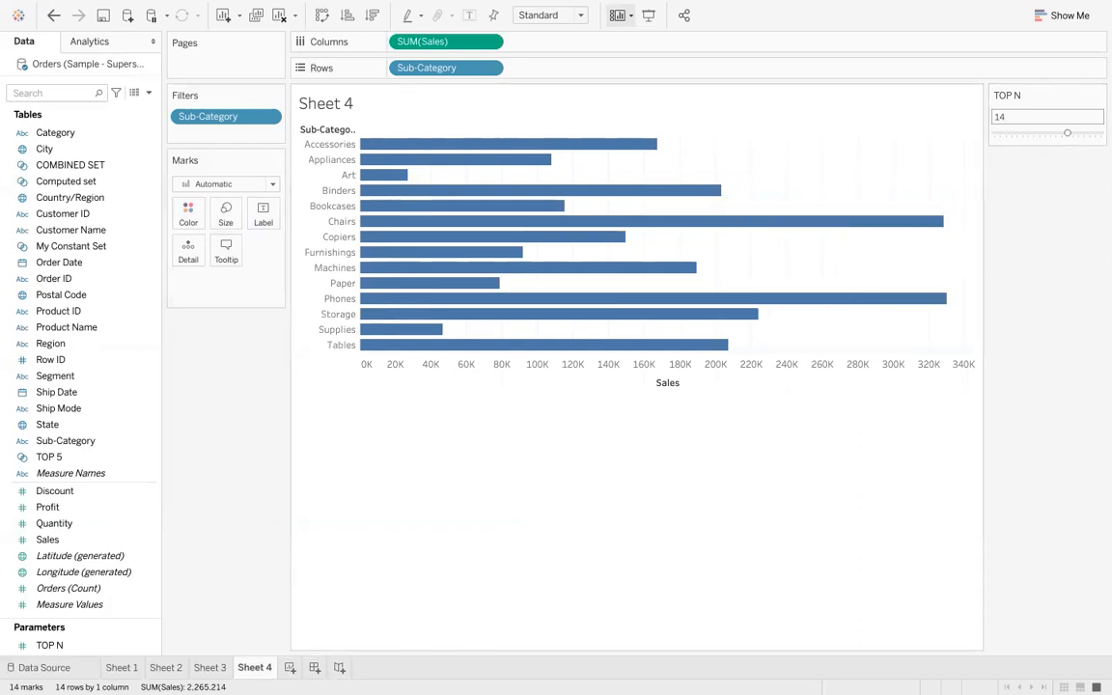
- Add a new worksheet and place Sales on Columns
mouse_move(467, 662)
left_click(289, 667)
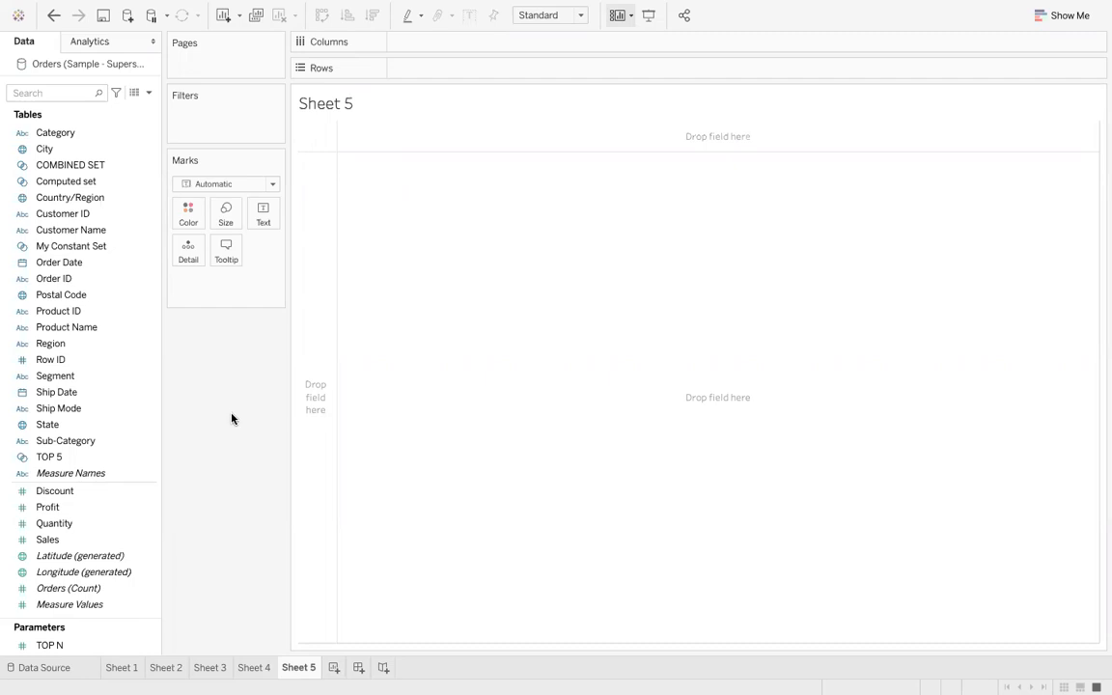
left_click_drag(88, 541, 457, 46)
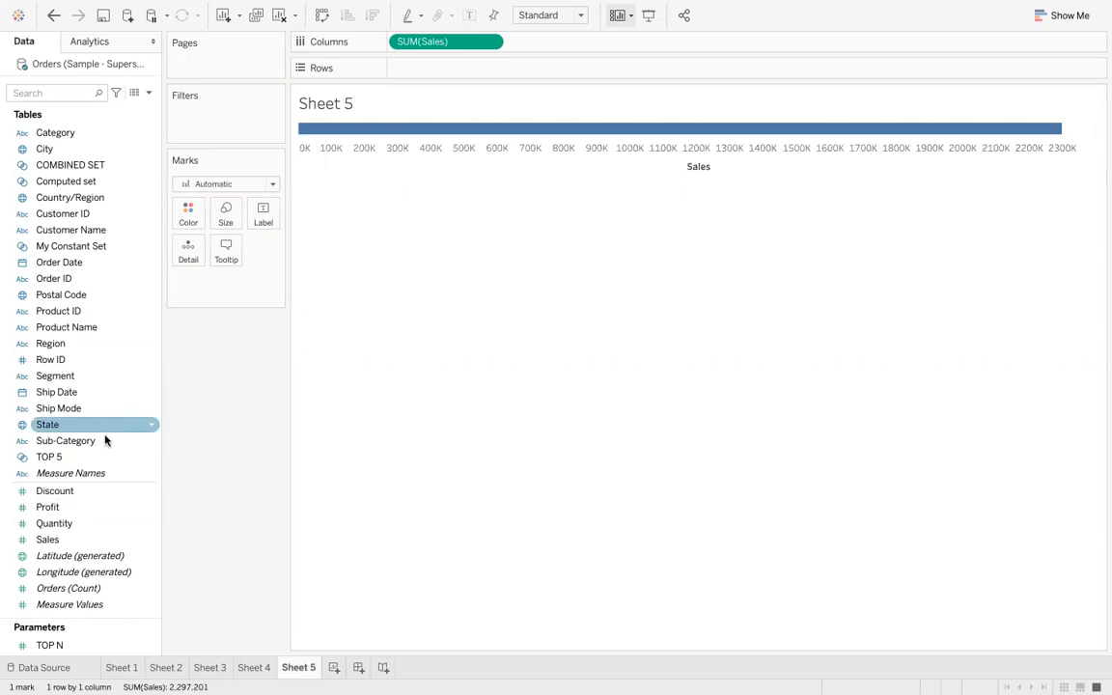
- Place Sub-Category on Rows to break the Sales bar down by sub-category
left_click_drag(106, 441, 486, 72)
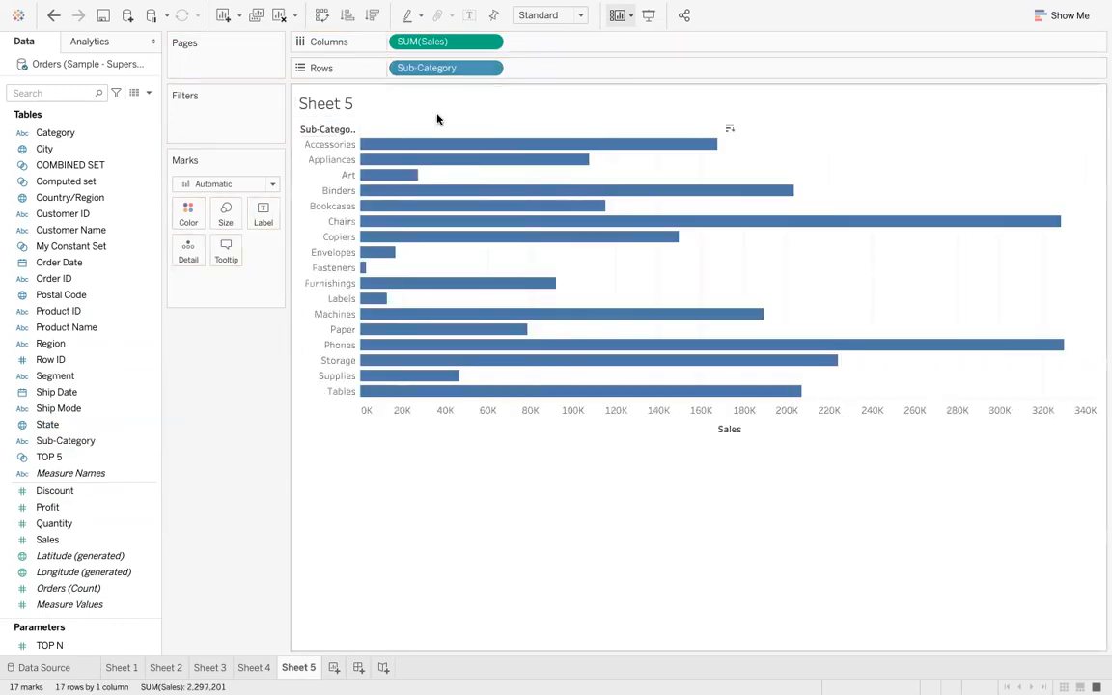
left_click(487, 72)
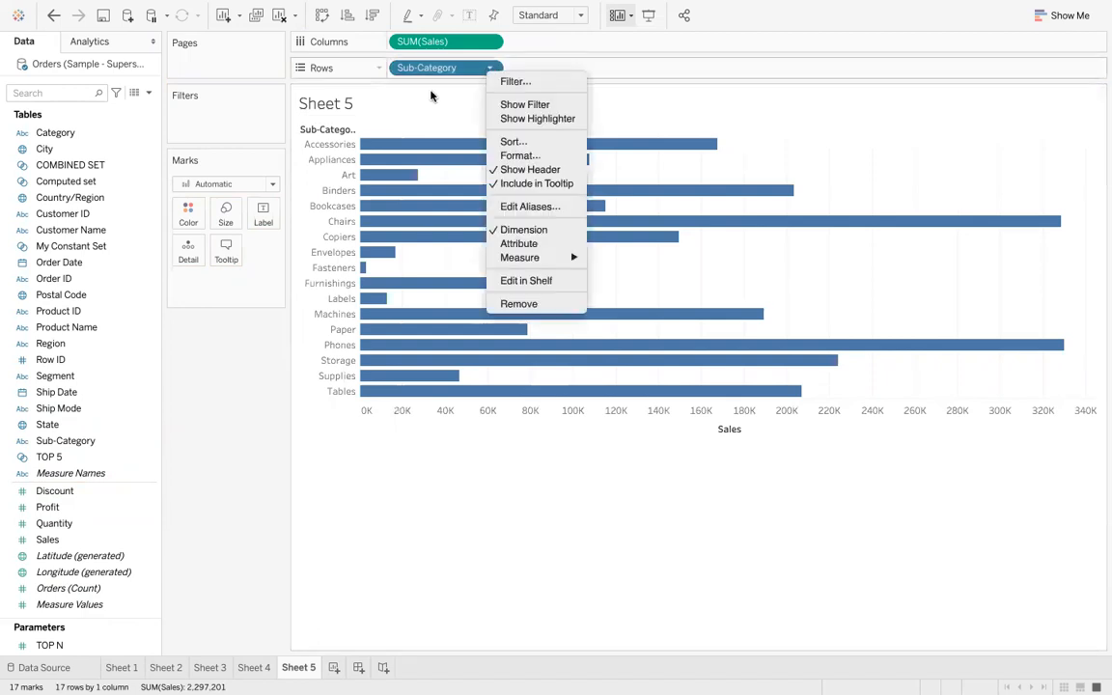
right_click(81, 444)
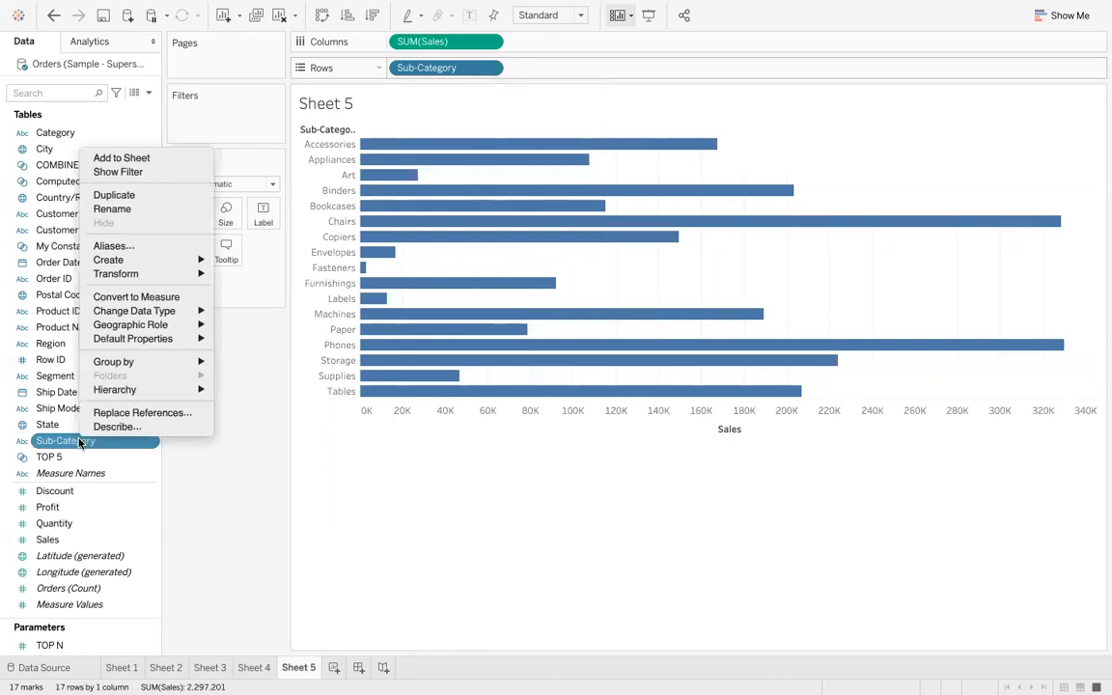
mouse_move(135, 273)
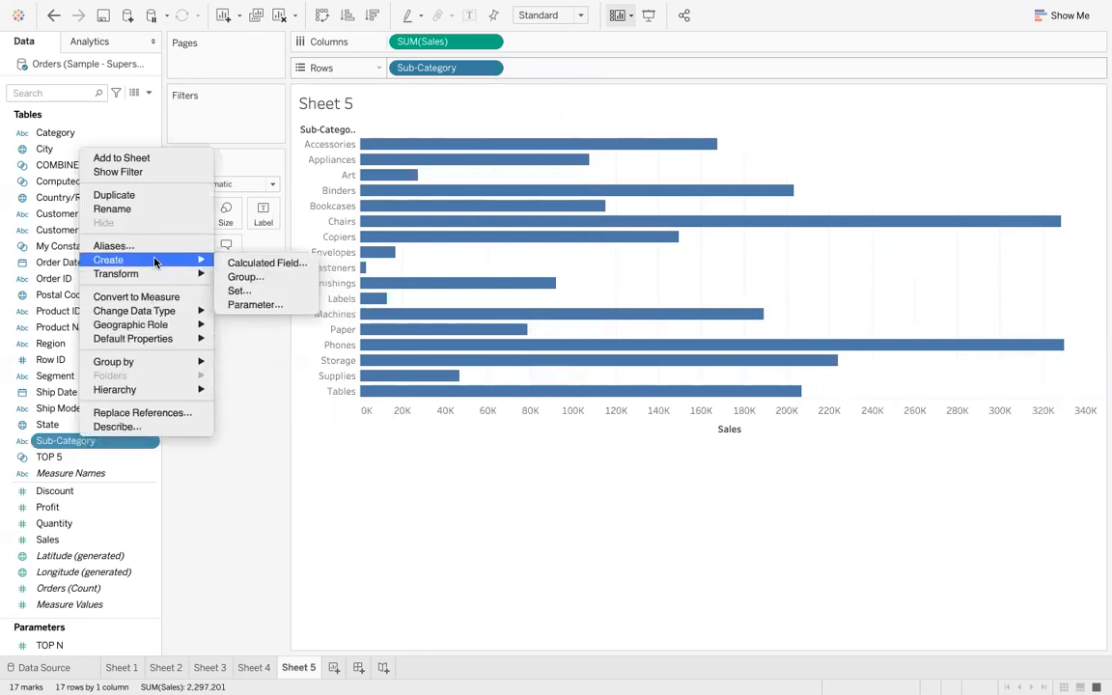
left_click(239, 290)
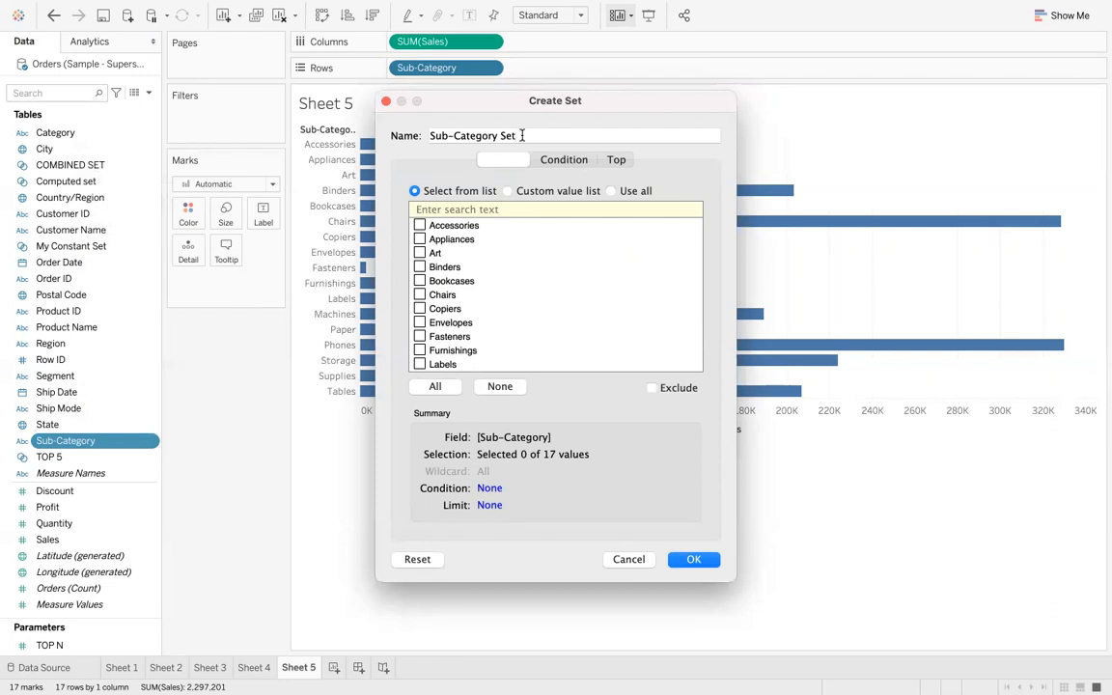
left_click(615, 160)
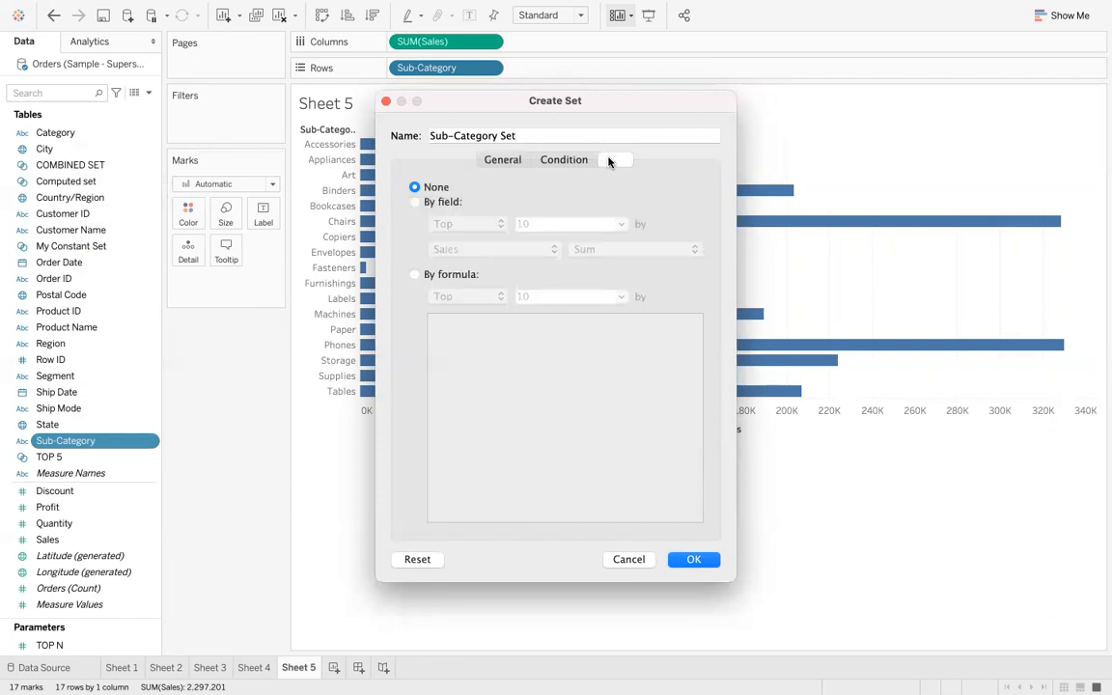
left_click(415, 202)
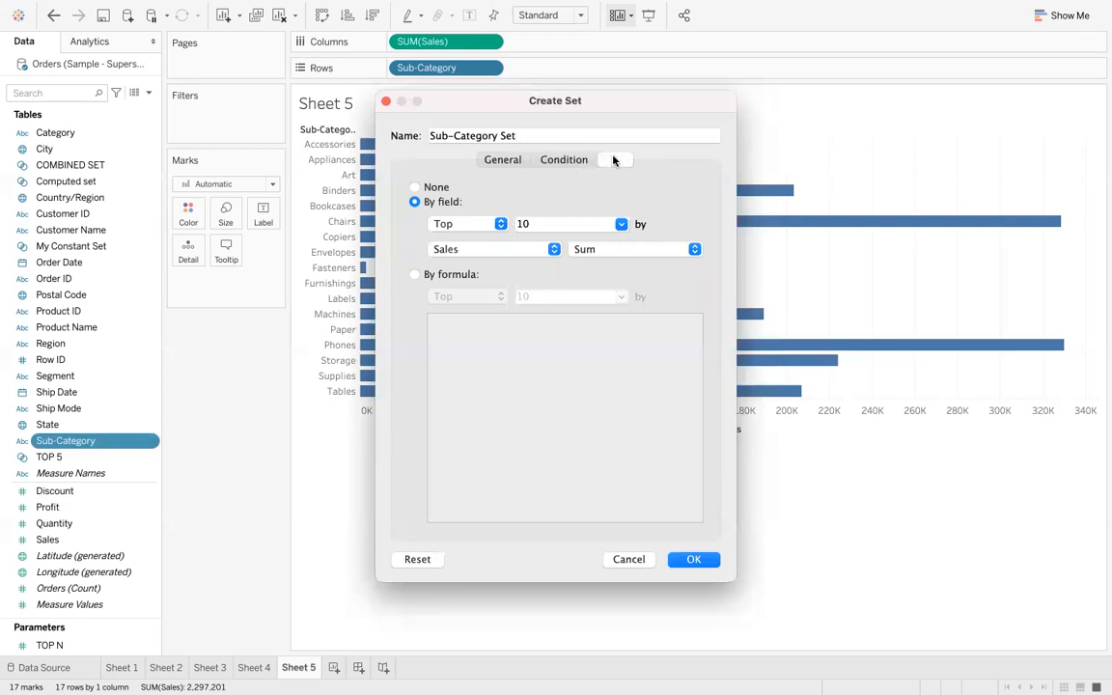
left_click(385, 102)
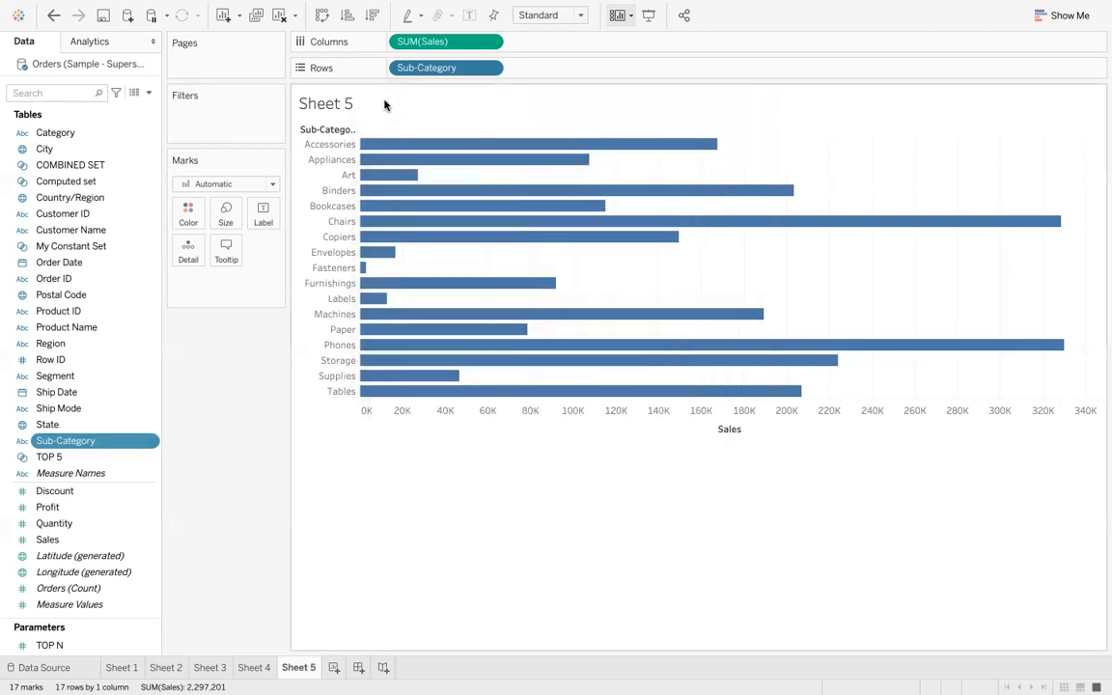
- Create a Sub-Category Set that keeps the top TOP N sub-categories by sum of Sales
right_click(121, 443)
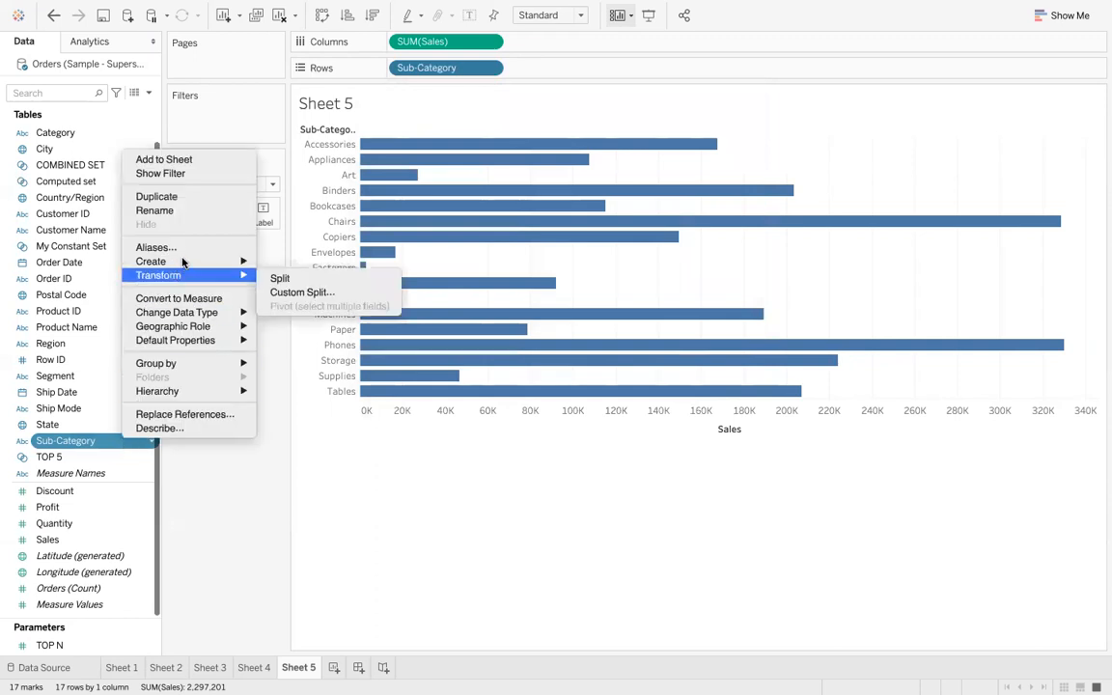
mouse_move(179, 262)
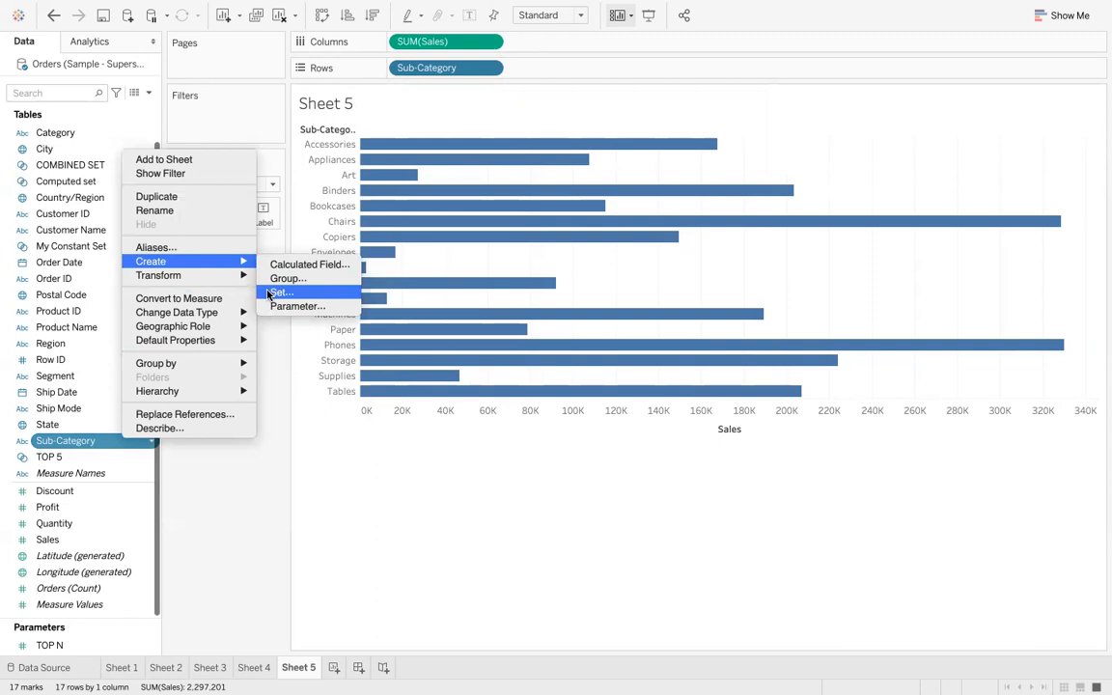
left_click(276, 292)
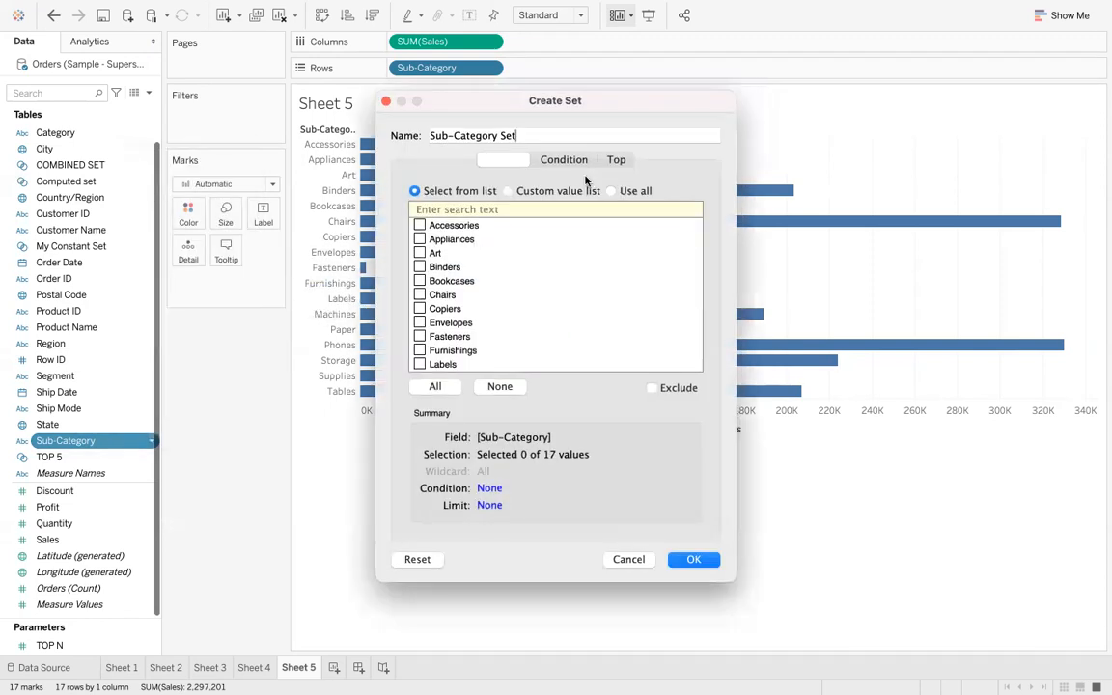
left_click(616, 162)
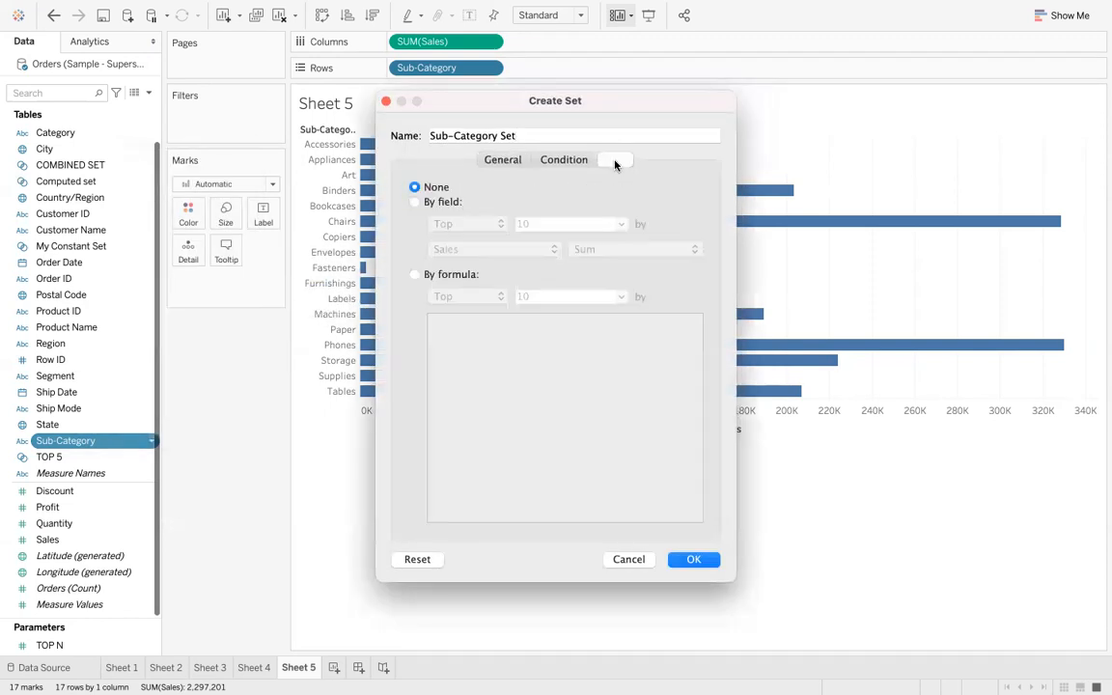
left_click(415, 201)
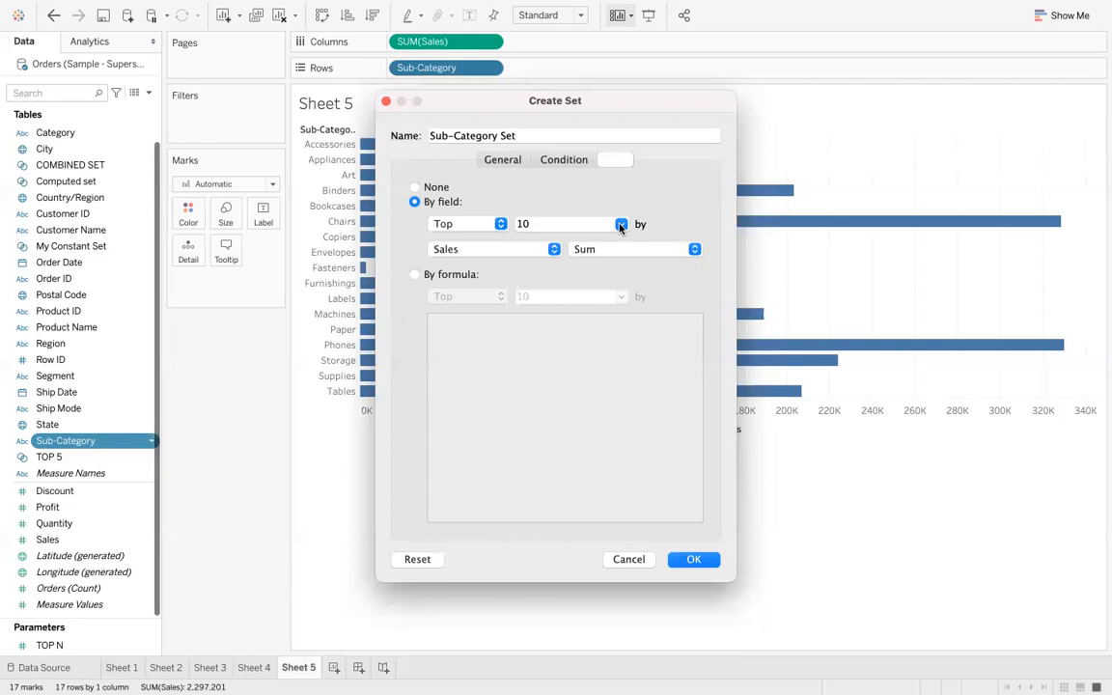
left_click(620, 224)
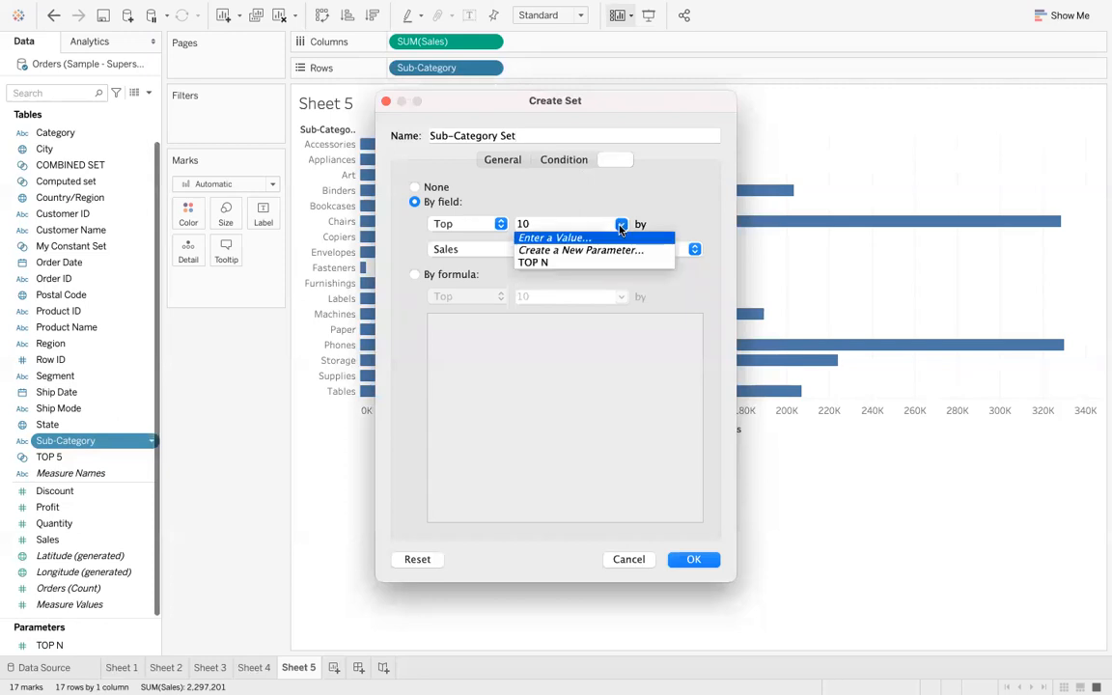
left_click(581, 262)
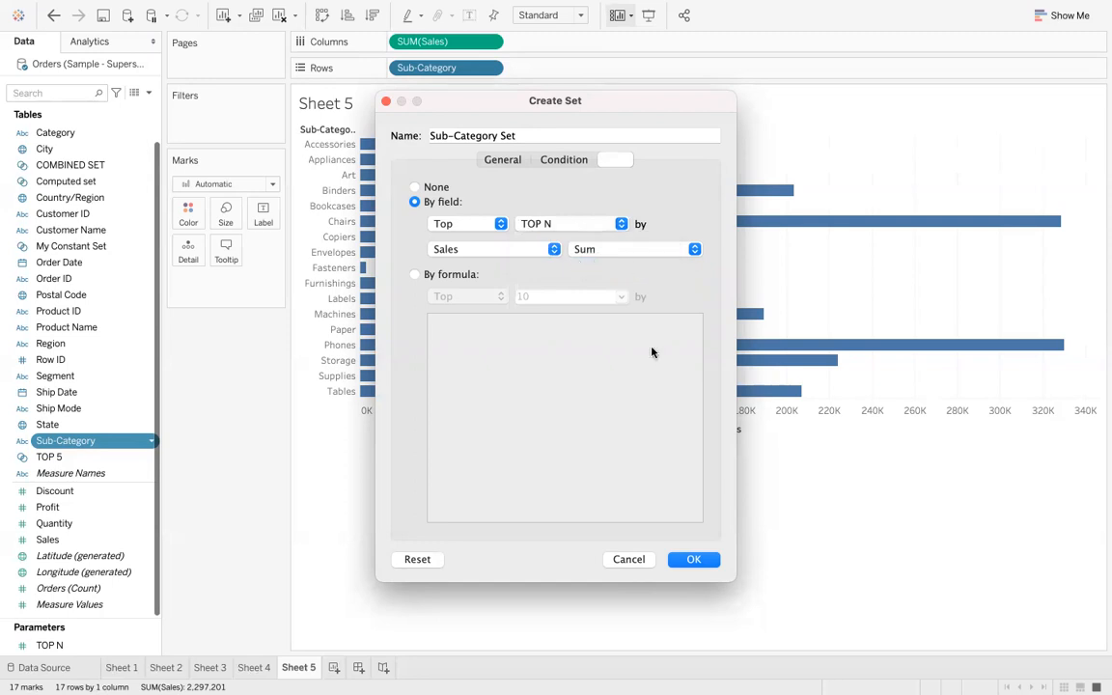
left_click(695, 561)
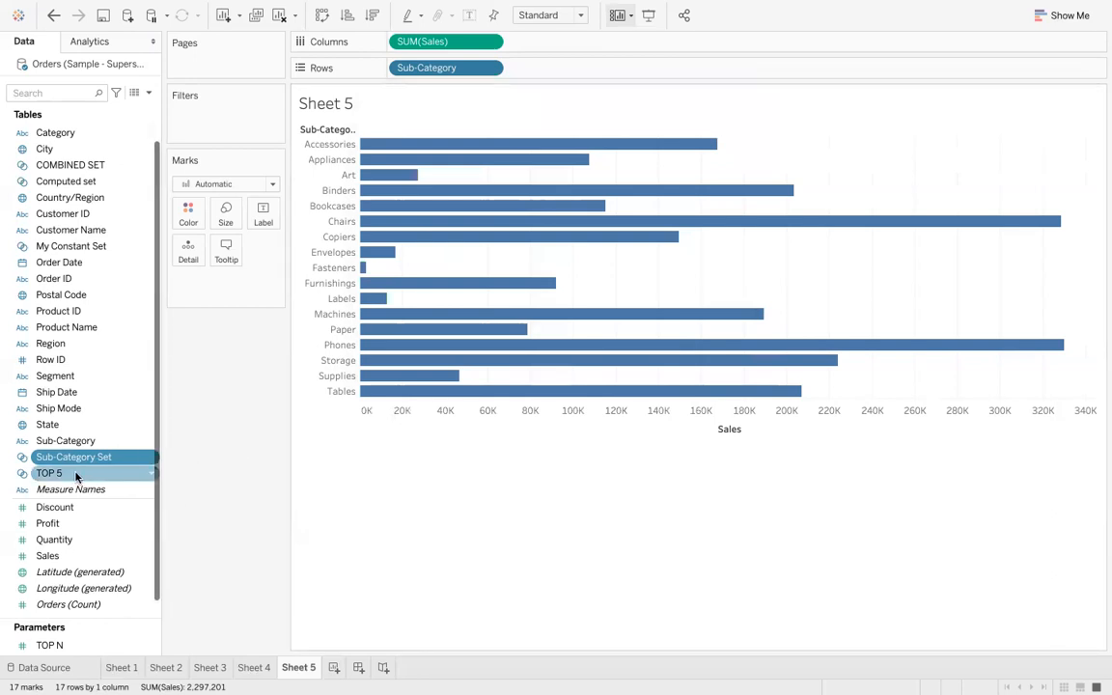
- Color the bars by the TOP 5 set and show the TOP N parameter control
left_click_drag(76, 474, 190, 216)
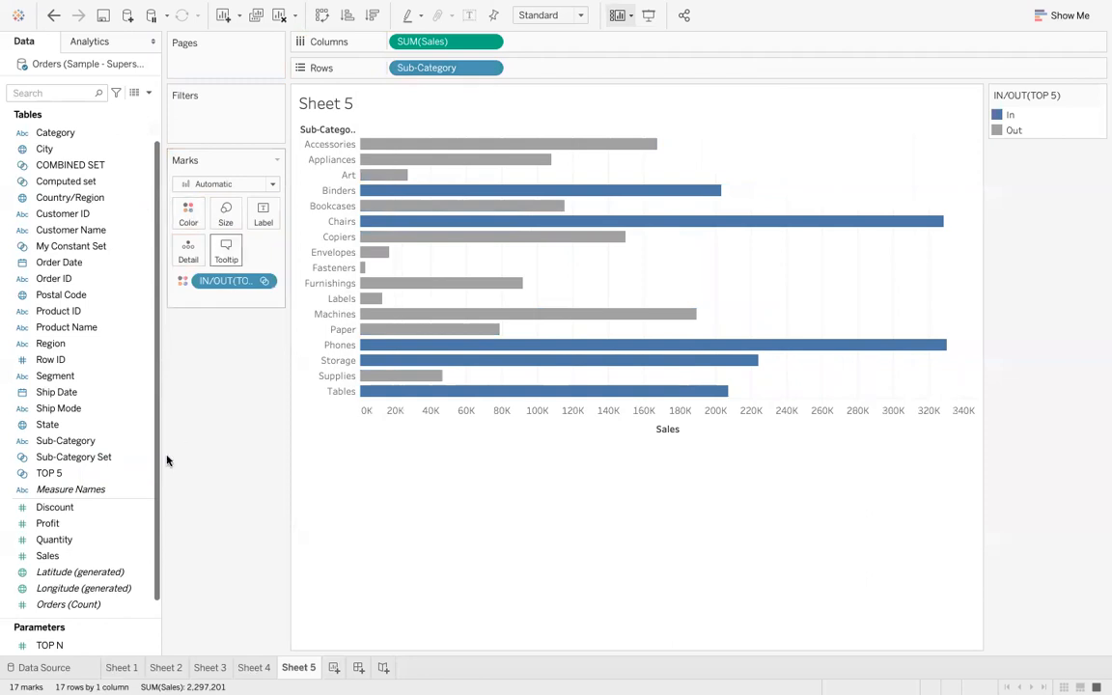
right_click(102, 639)
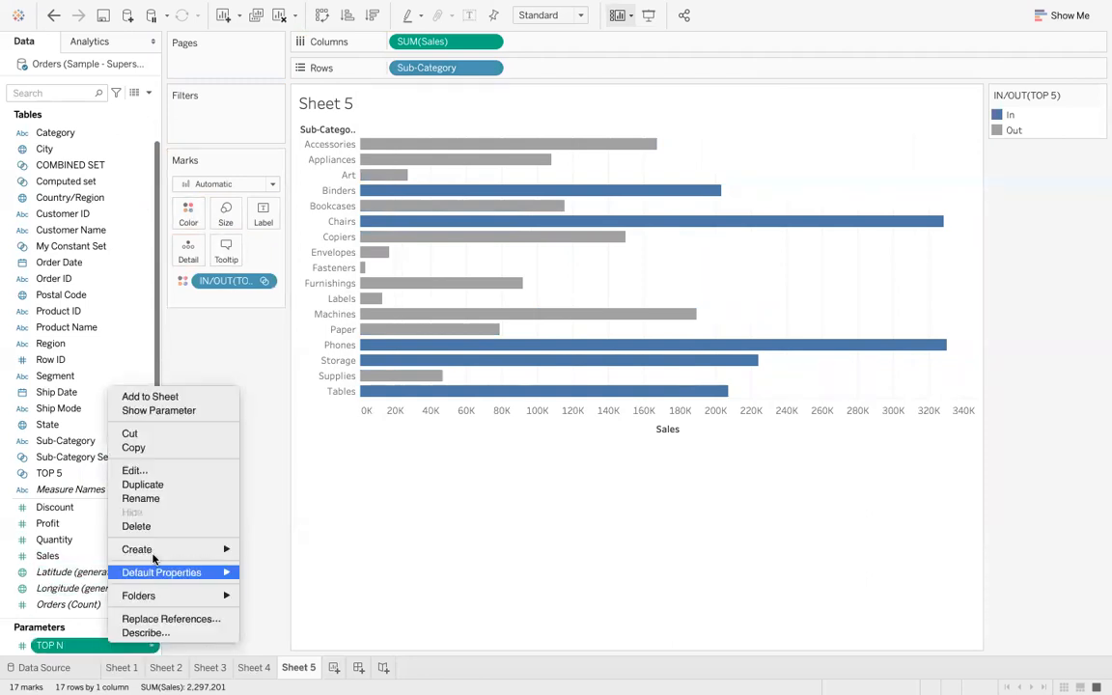
left_click(193, 411)
- Sort the sub-categories descending by Sales and slide TOP N to 16
left_click_drag(1028, 194, 1040, 196)
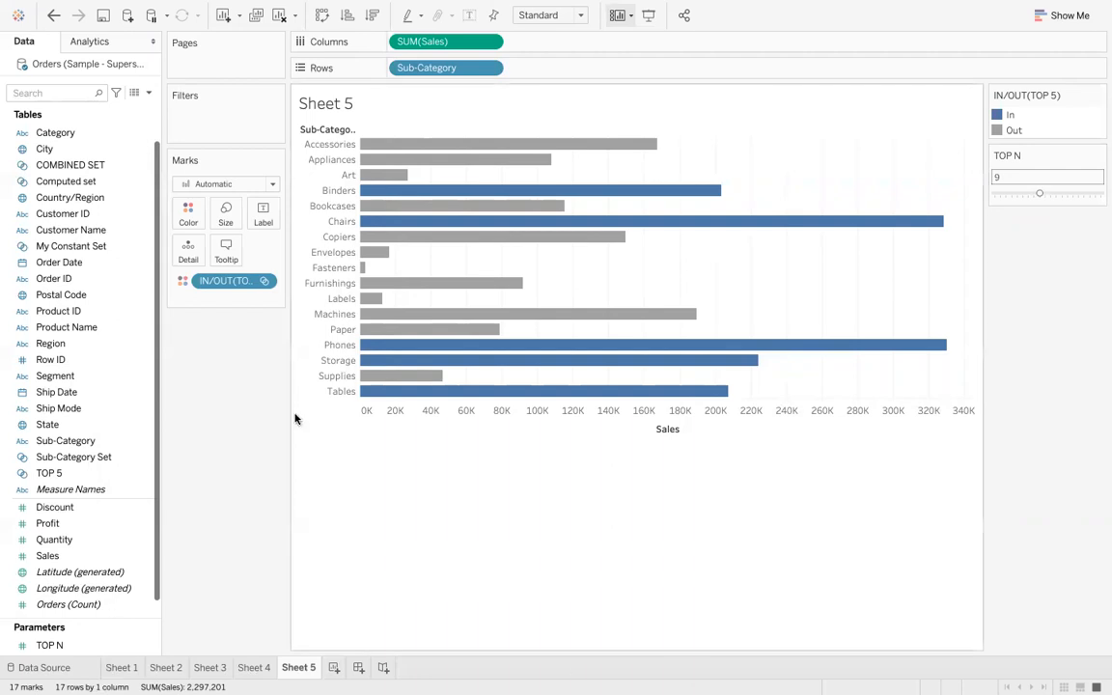
left_click(372, 14)
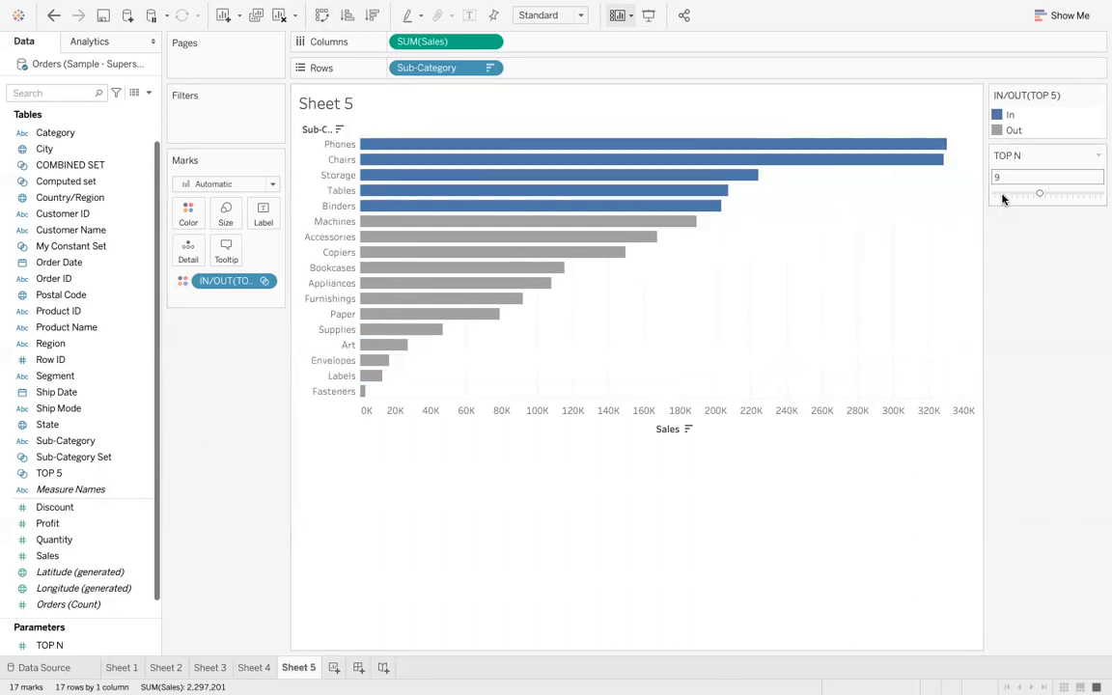
left_click_drag(1040, 194, 1078, 193)
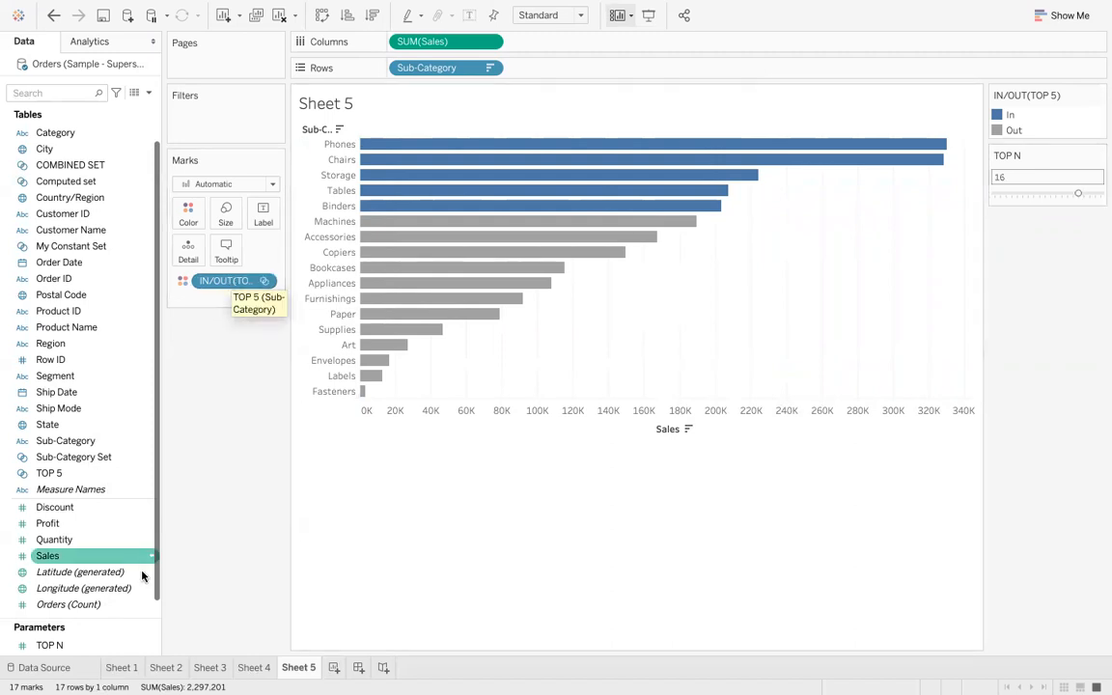
right_click(140, 645)
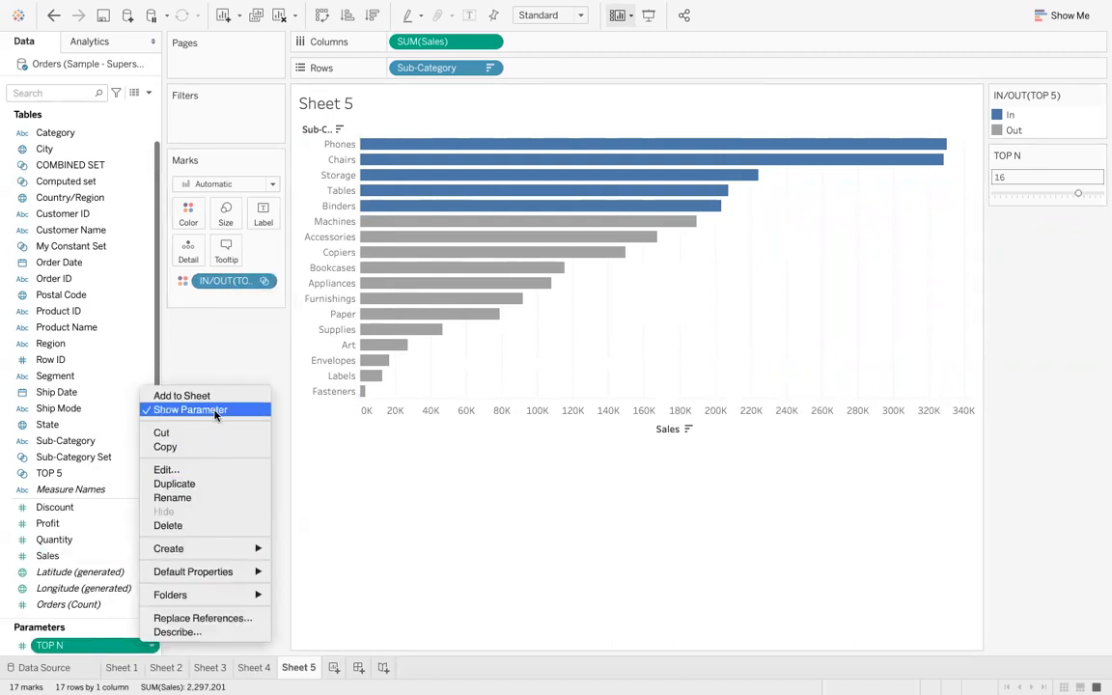
left_click(217, 363)
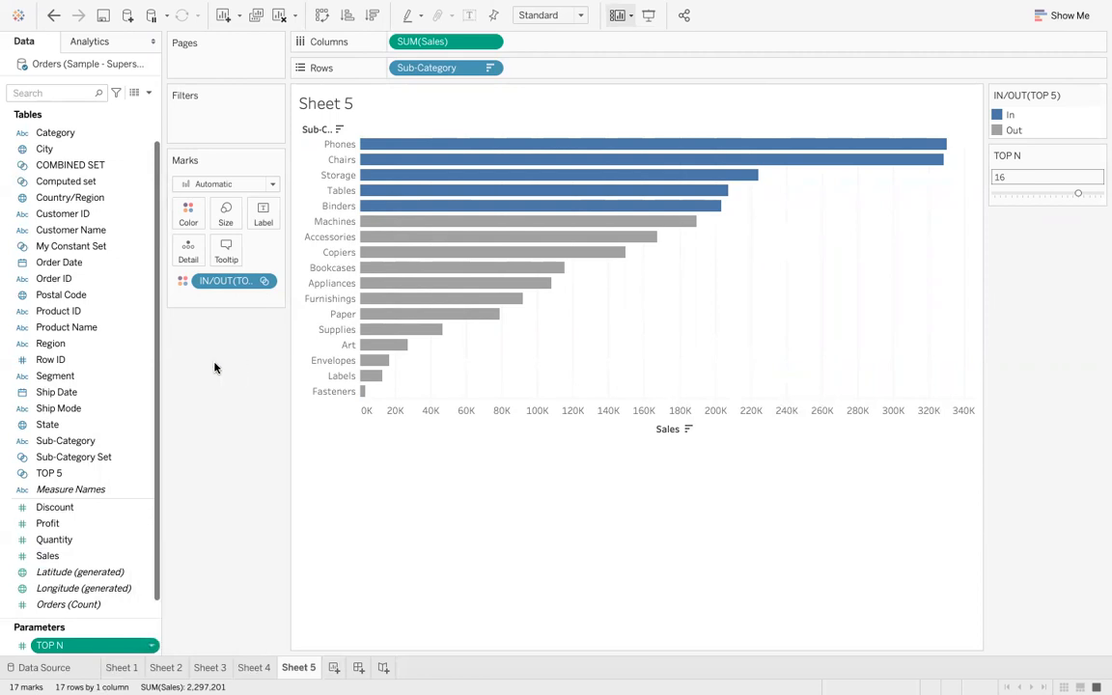
- Color the bars by the Sub-Category Set instead of the TOP 5 set
left_click(113, 457)
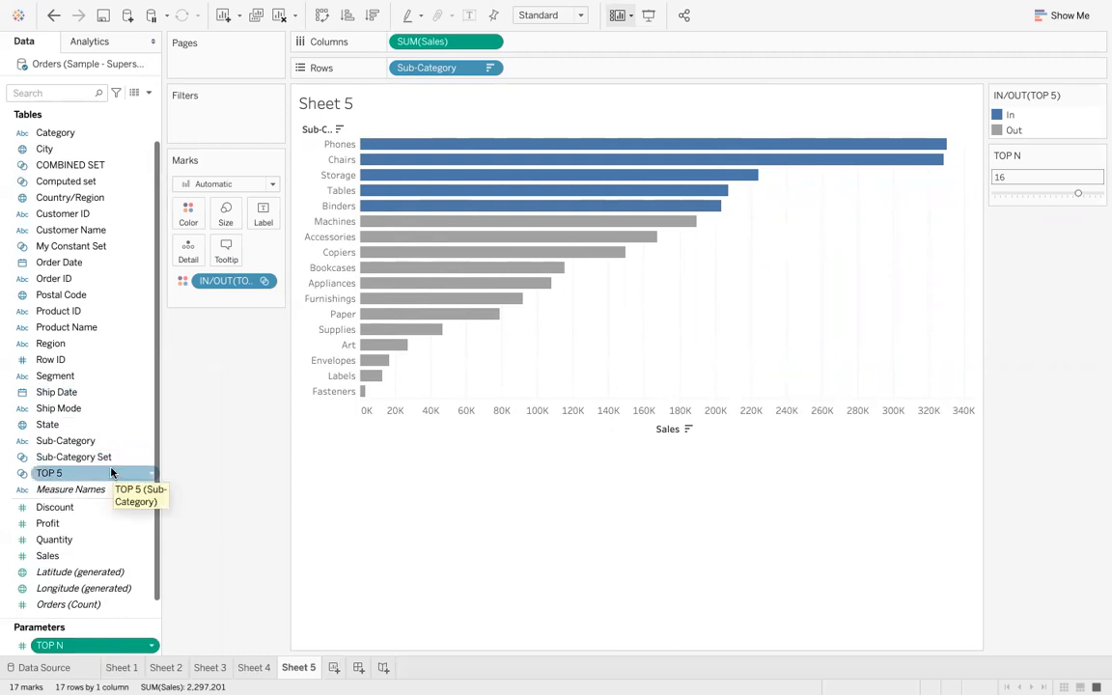
right_click(111, 460)
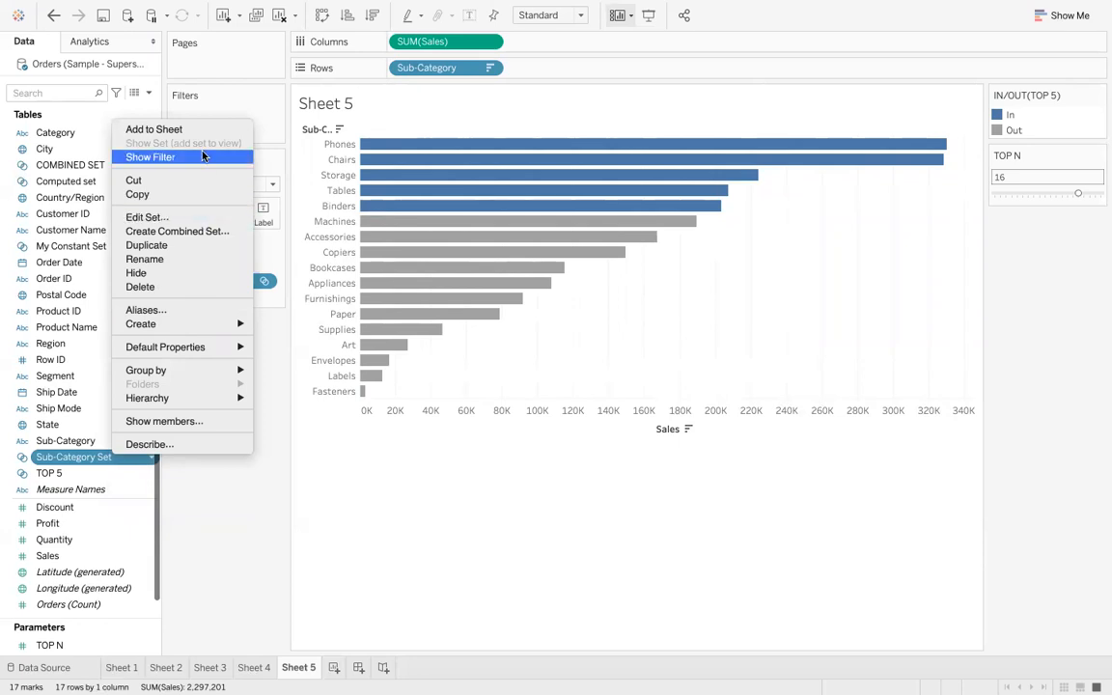
left_click(246, 481)
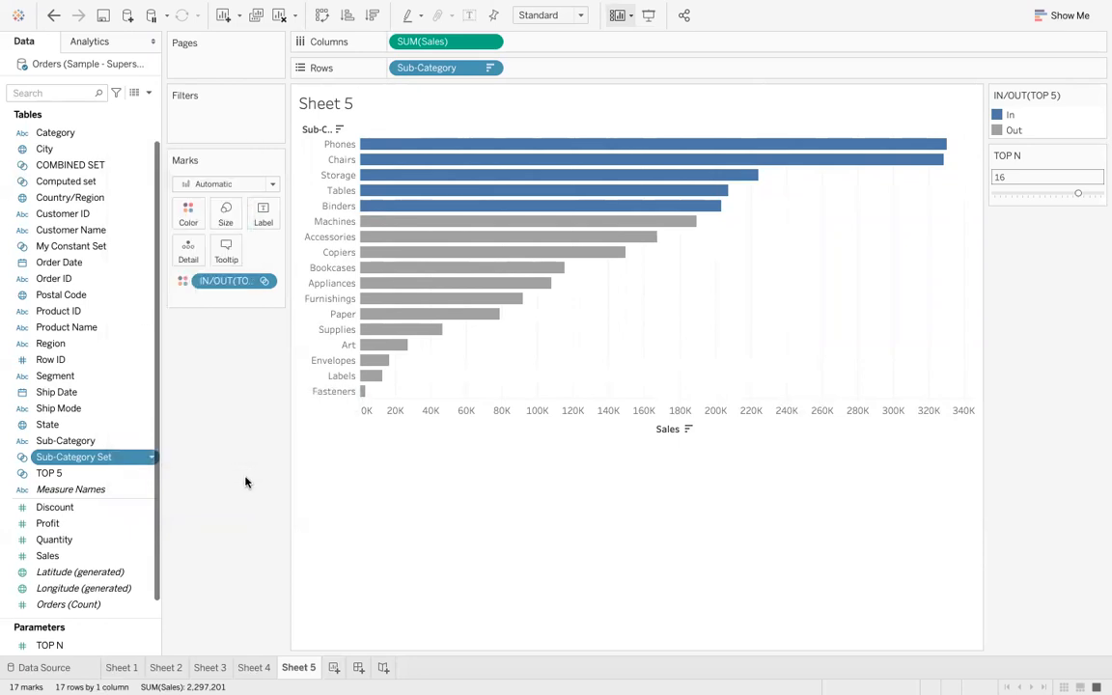
left_click_drag(247, 281, 190, 221)
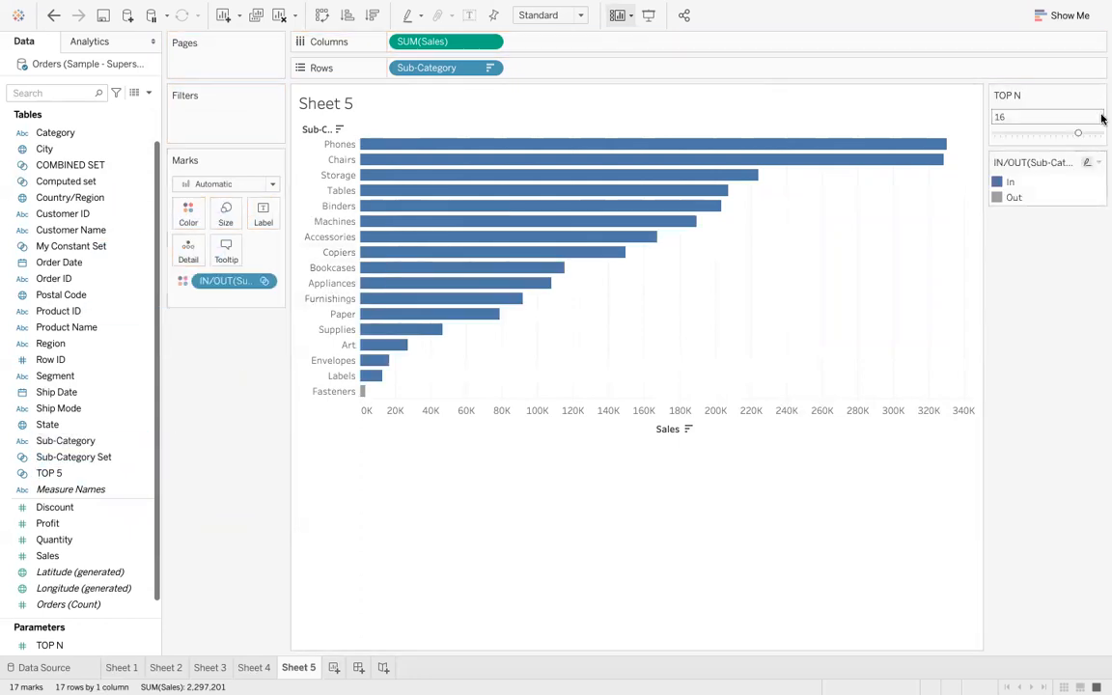
- Slide TOP N to 3 and browse the earlier sheets before returning to Sheet 5
left_click_drag(1042, 137, 1003, 135)
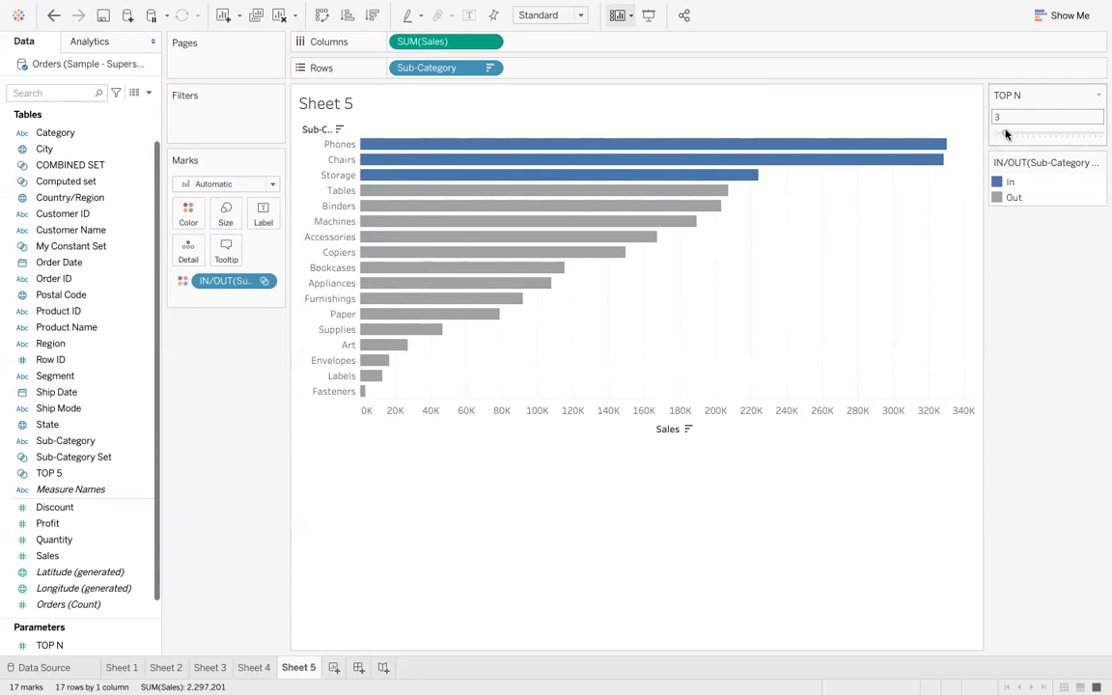
left_click(215, 668)
left_click(250, 667)
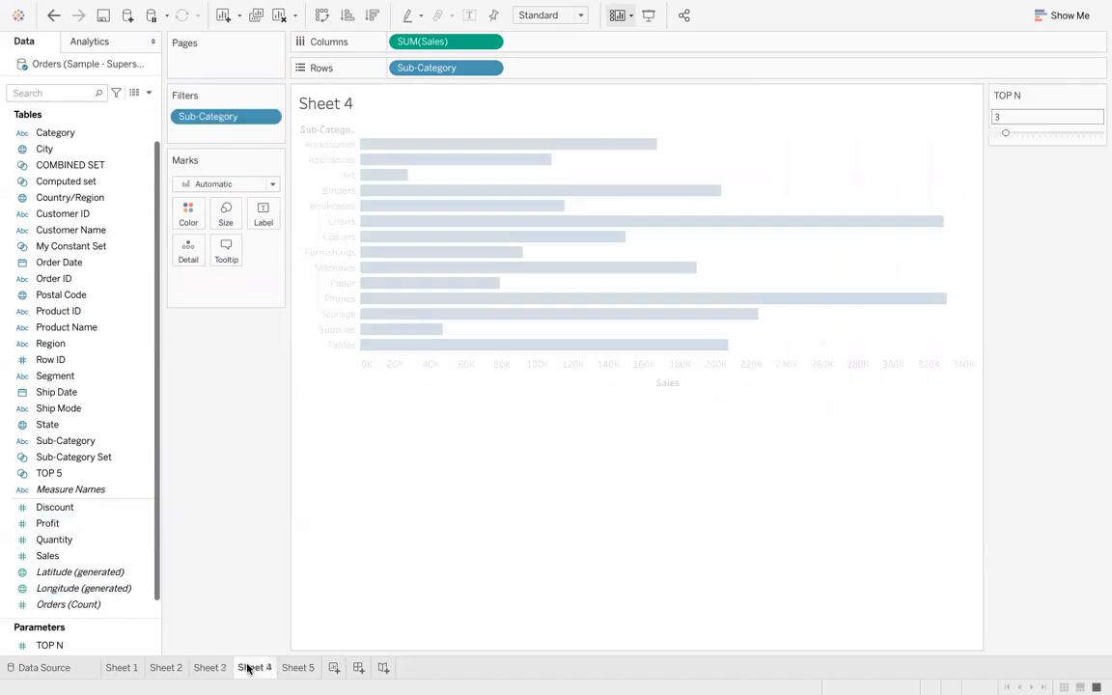
left_click(178, 666)
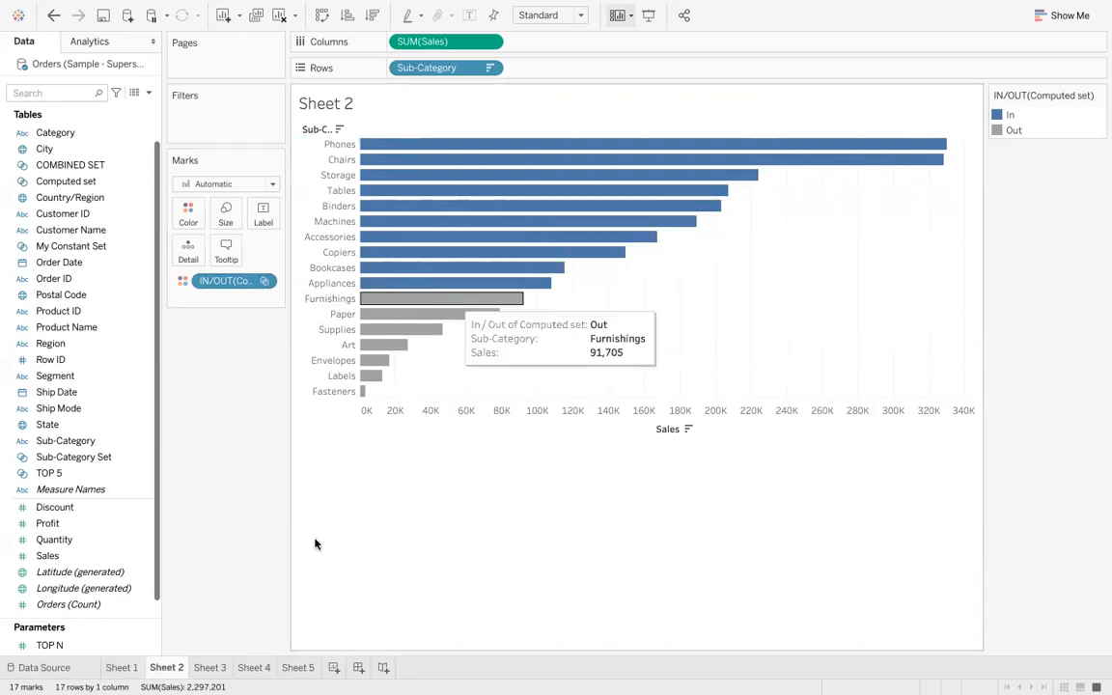
left_click(299, 667)
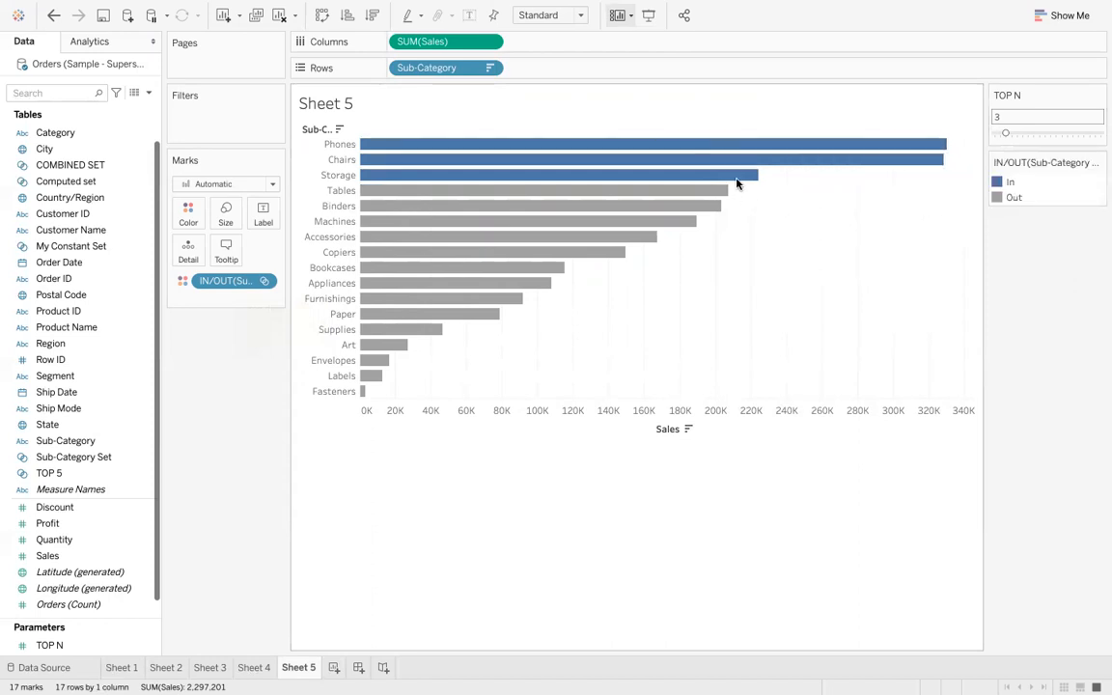
- Set TOP N to 9 with the parameter slider
left_click(1036, 135)
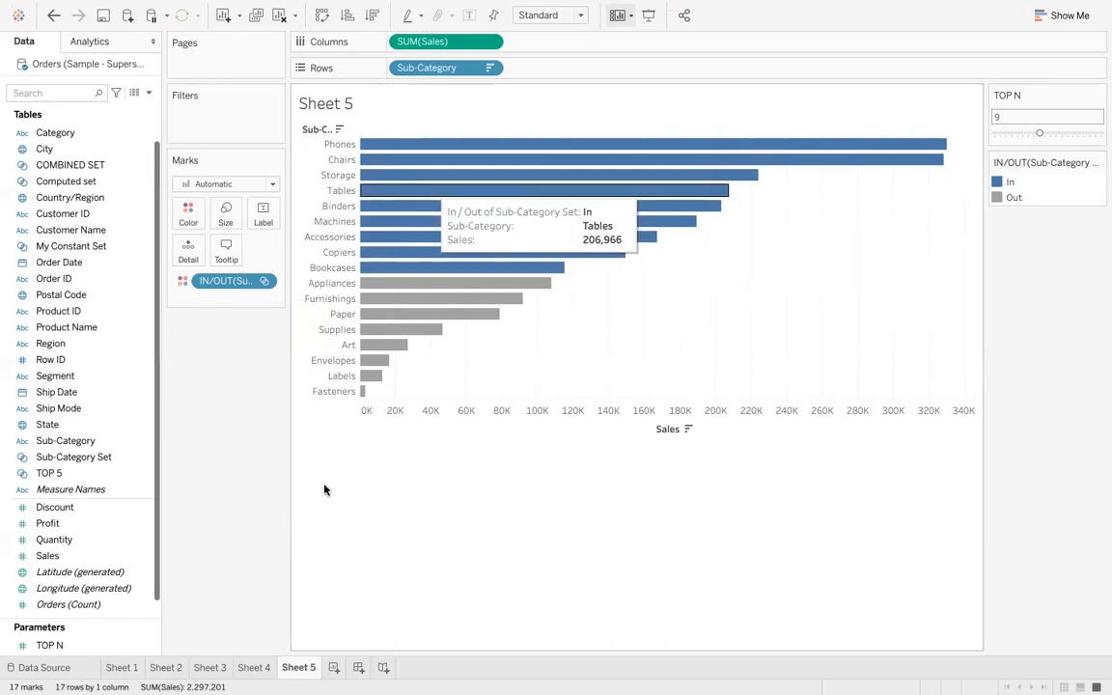
- Add another new worksheet and place Sales on its Columns
left_click(332, 666)
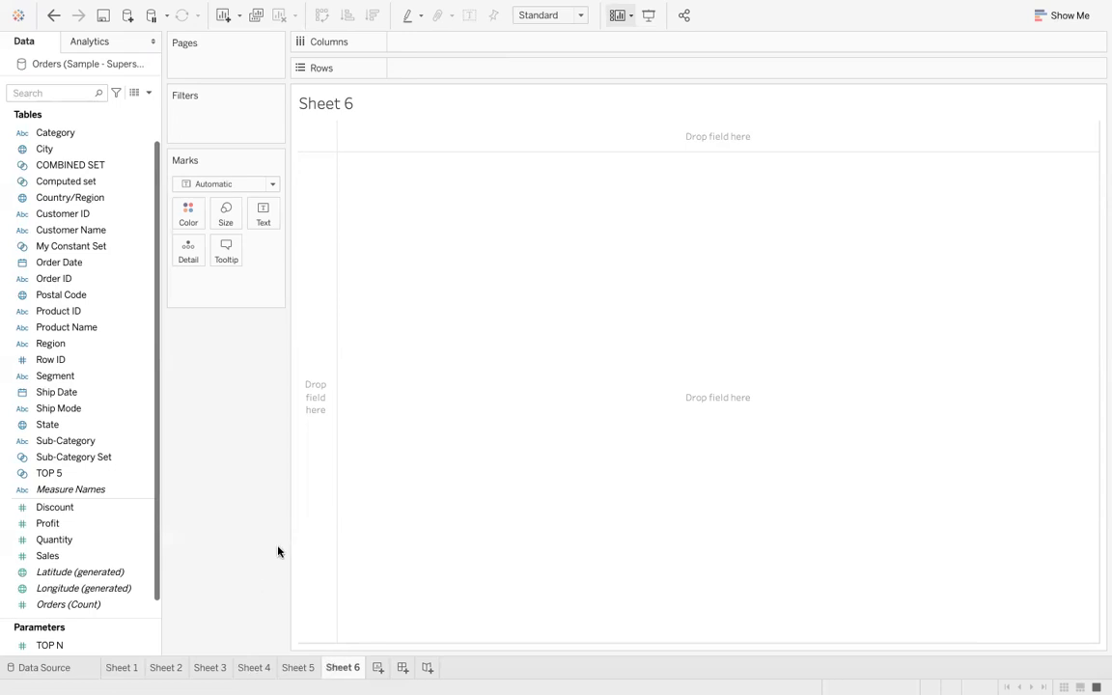
left_click(149, 93)
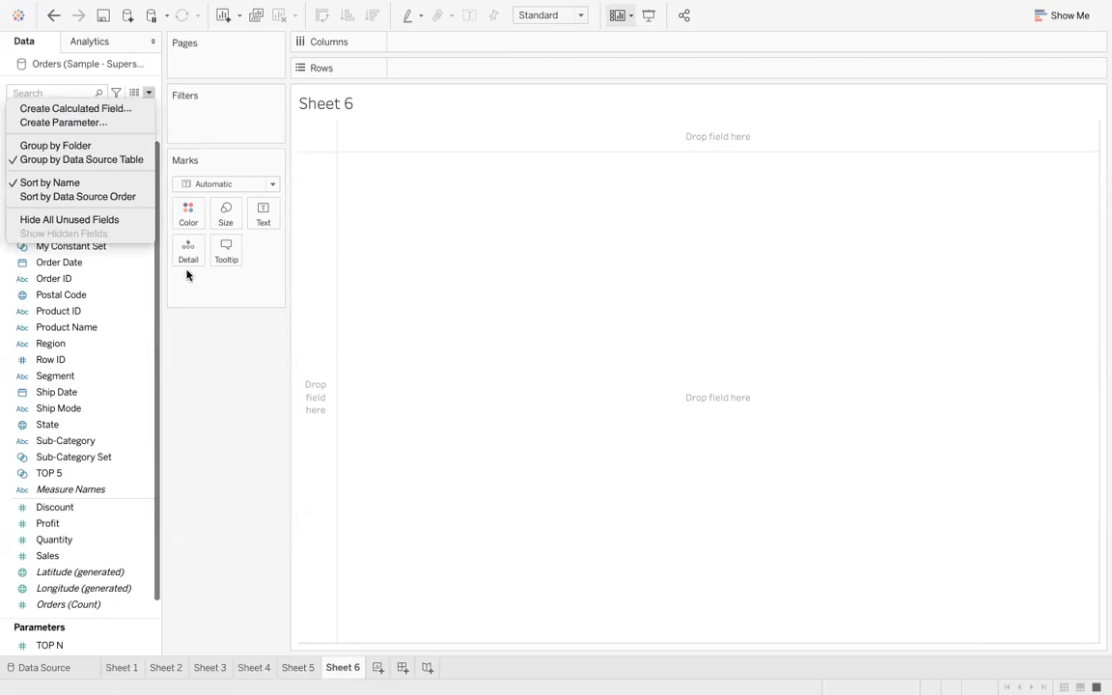
left_click(211, 325)
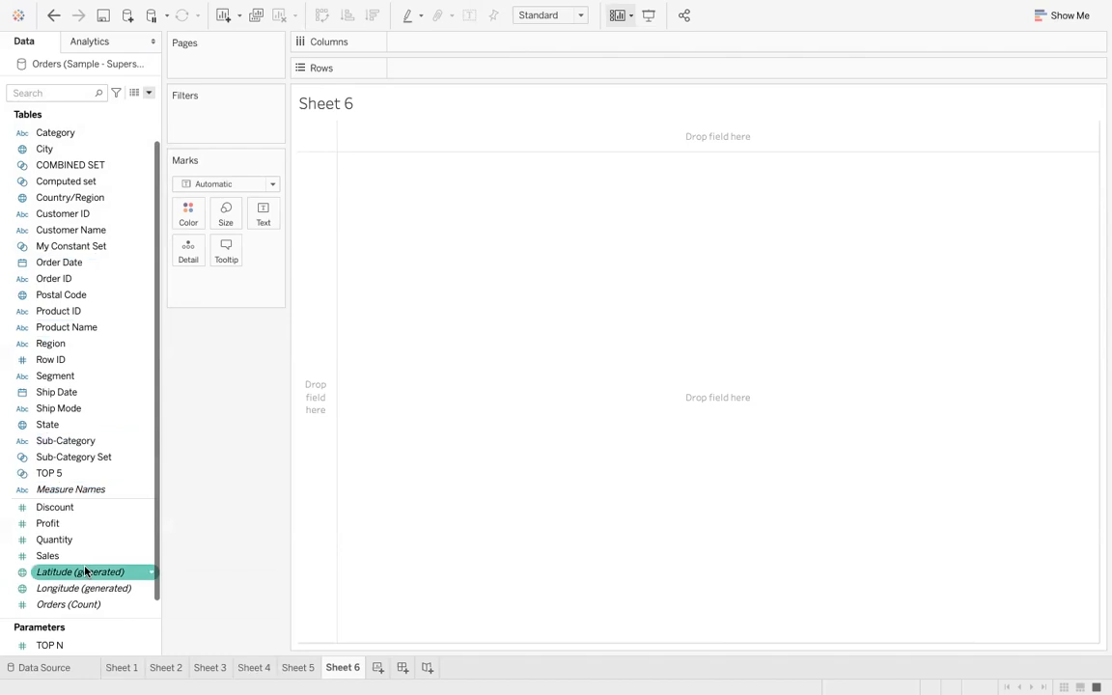
mouse_move(77, 561)
left_mouse_down()
mouse_move(555, 139)
mouse_move(514, 50)
left_mouse_up()
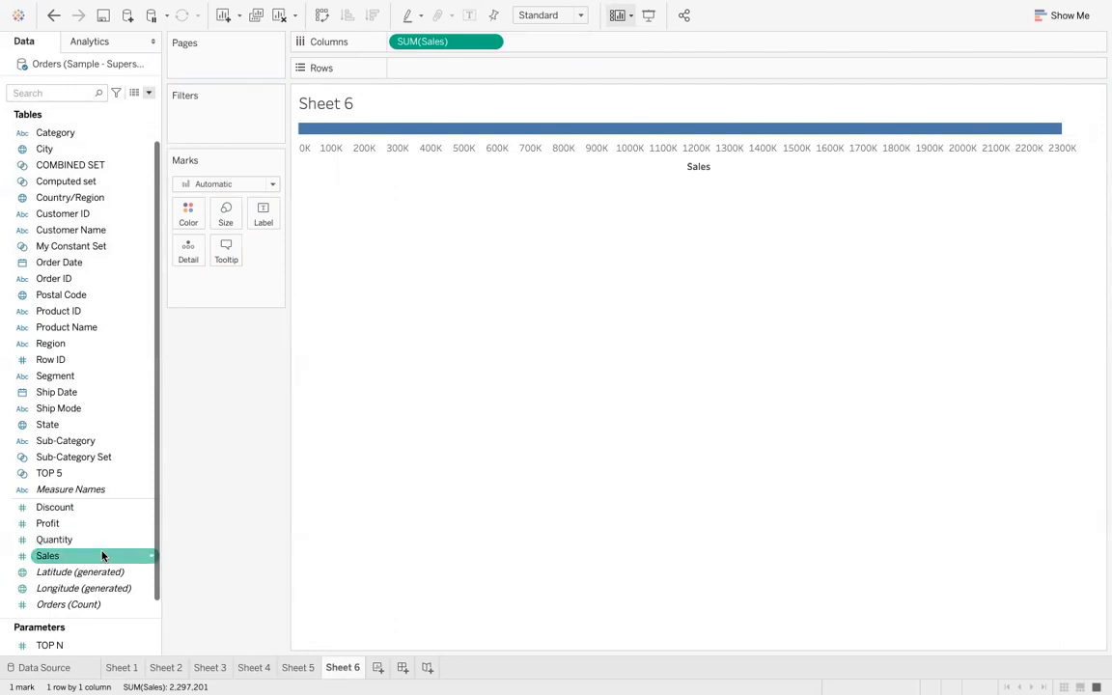
- Place Sub-Category on Rows and sort the bars by Sales in descending order
left_click_drag(95, 444, 463, 74)
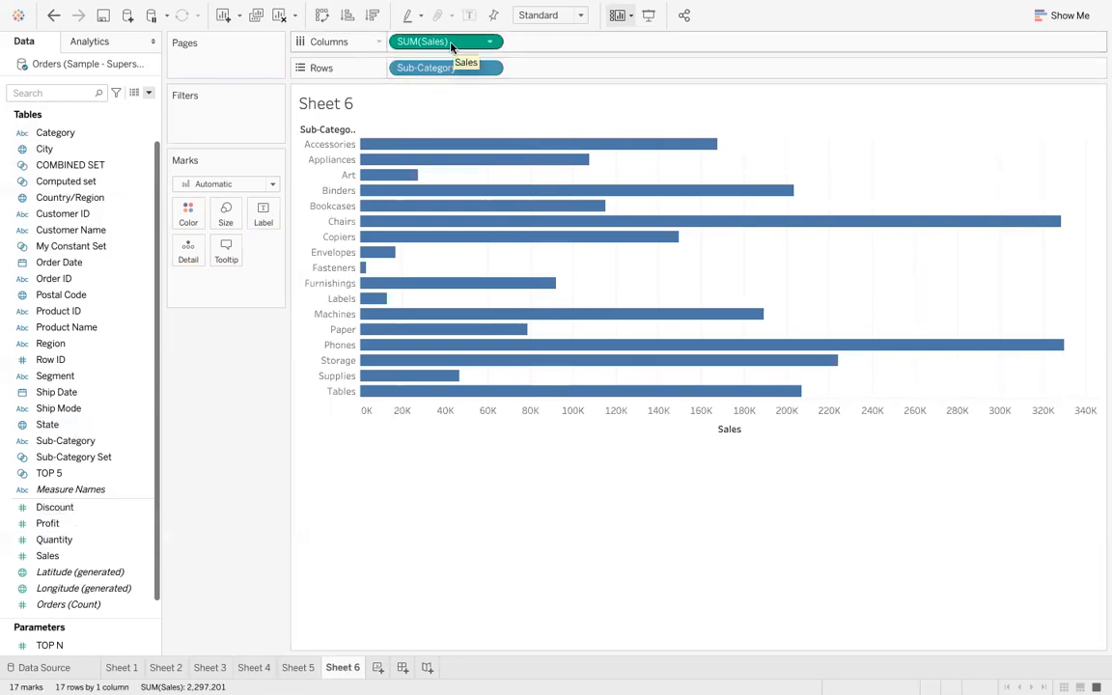
left_click(371, 15)
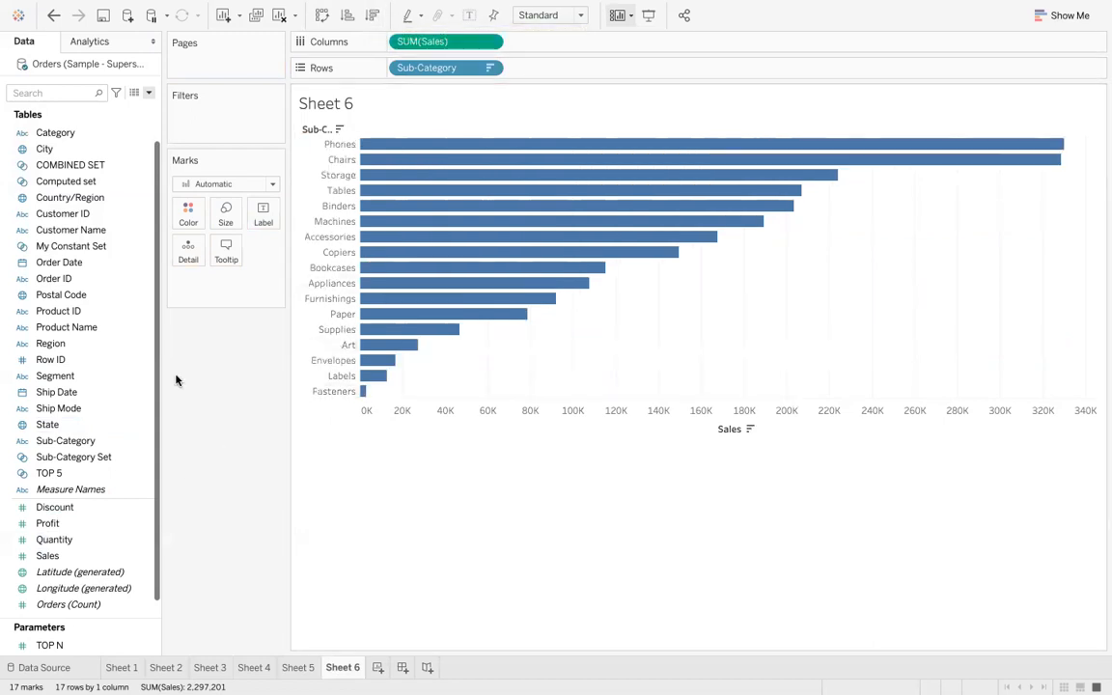
left_click(149, 92)
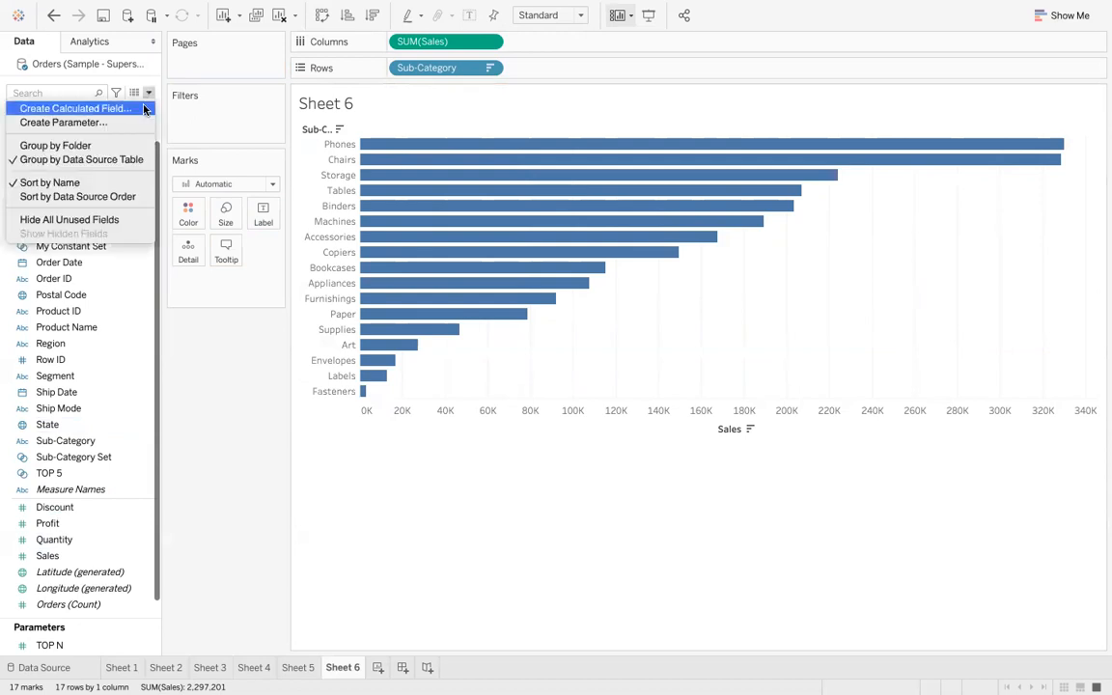
left_click(142, 110)
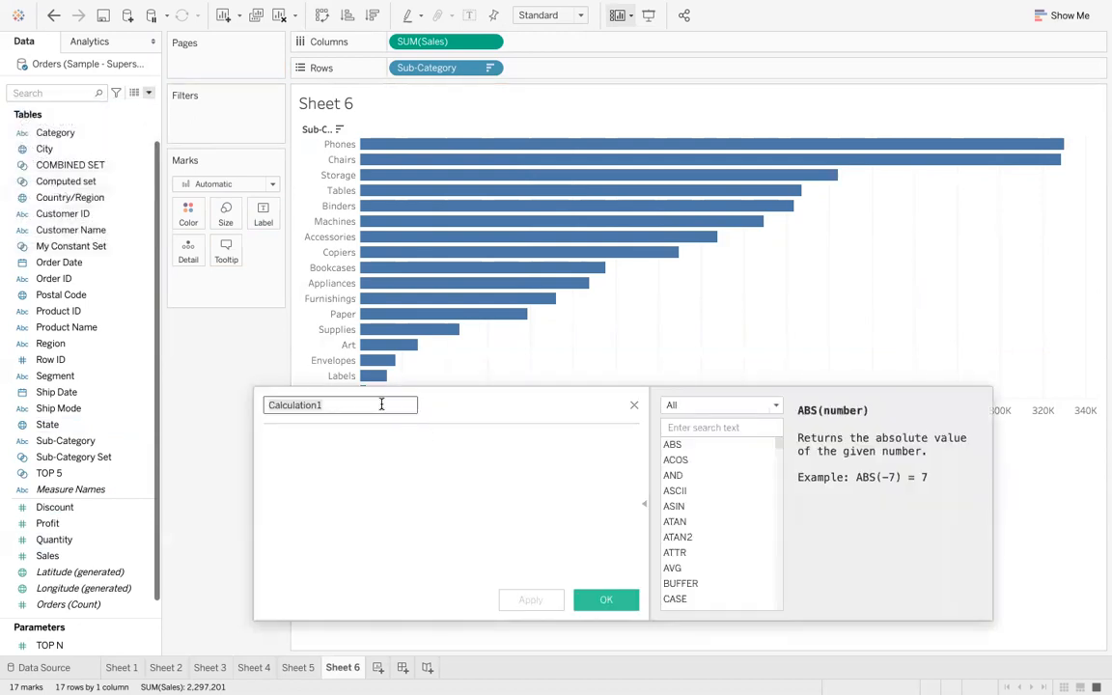
left_click(634, 405)
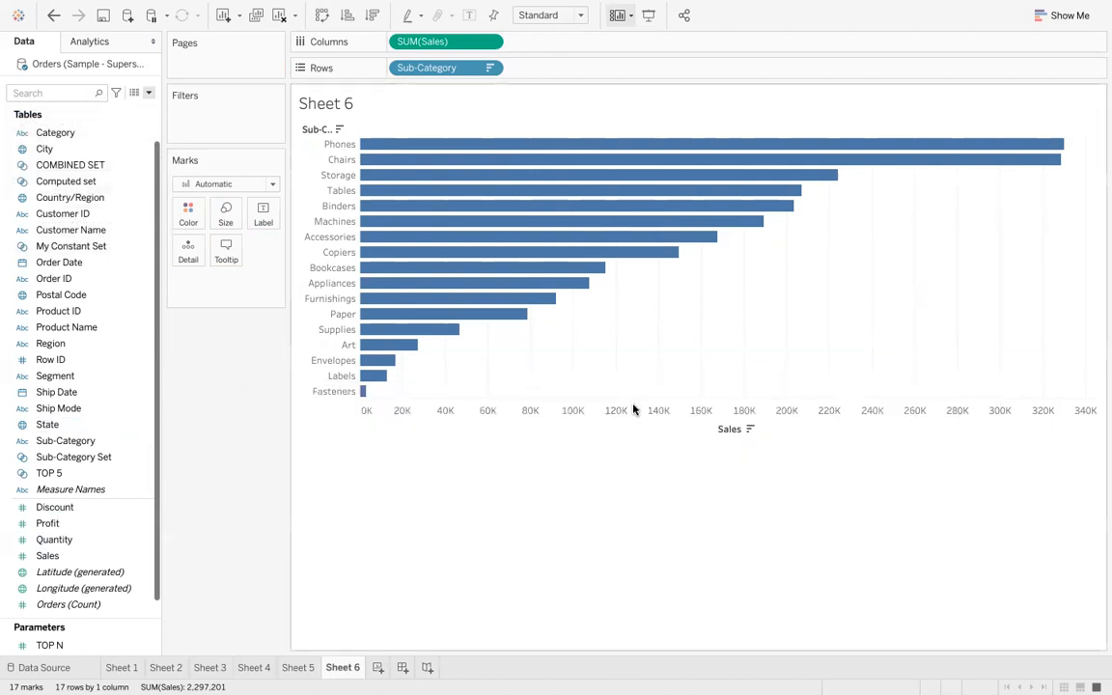
- Start a new calculated field named HIGH/LOW SALES
left_click(149, 94)
left_click(132, 112)
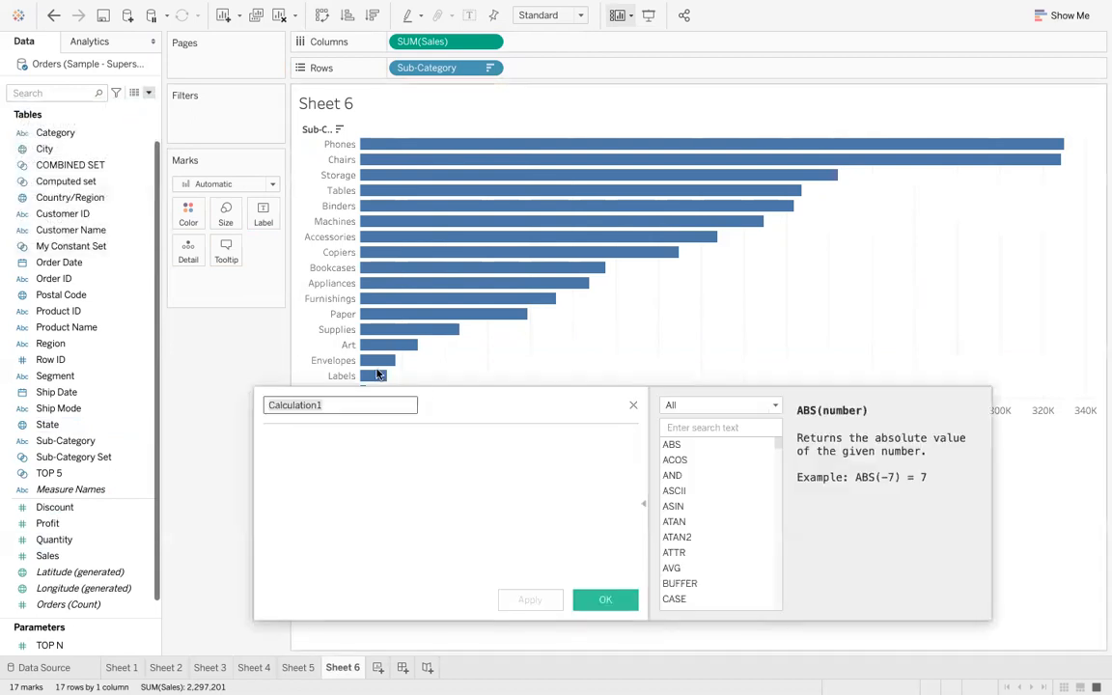
type("HIG")
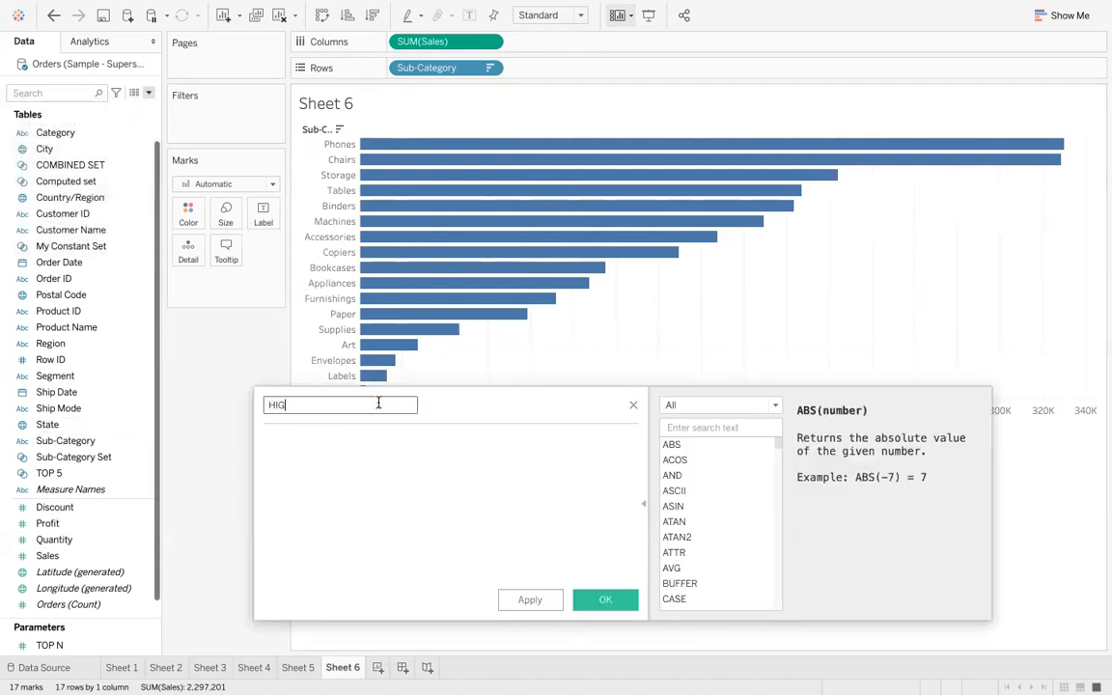
type("H/LOW SALES")
left_click(403, 452)
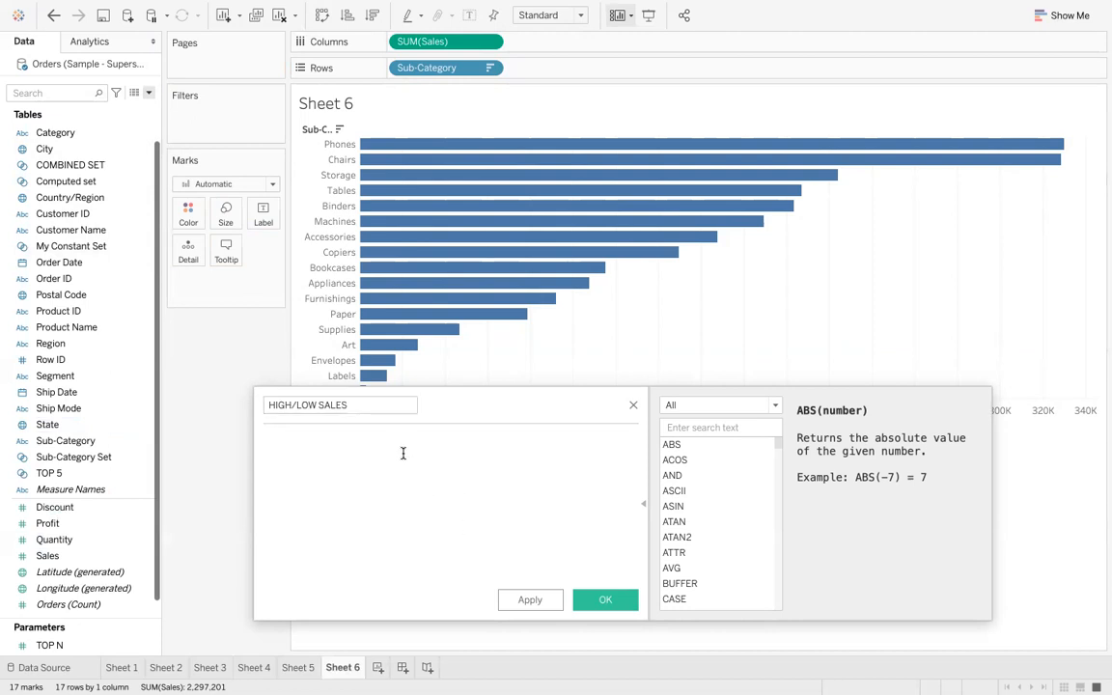
- Enter the formula IF SUM([Sales])>100000 THEN "HIGH SALES" ELSE "LOW SALES" END
type("IF SUM(")
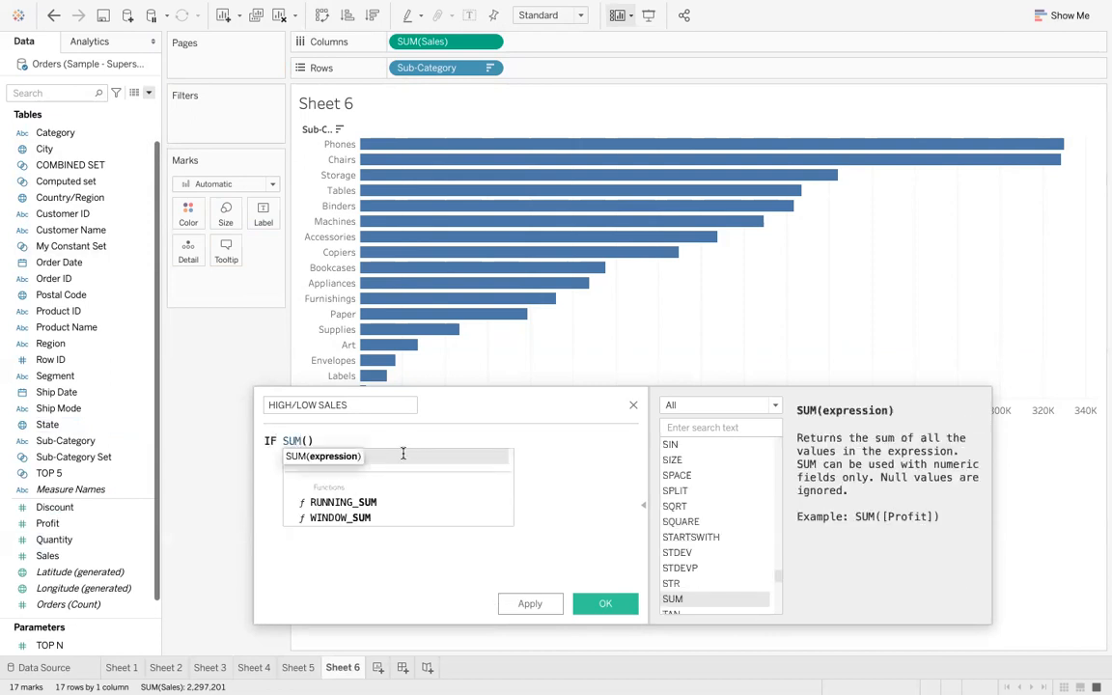
type("SALE")
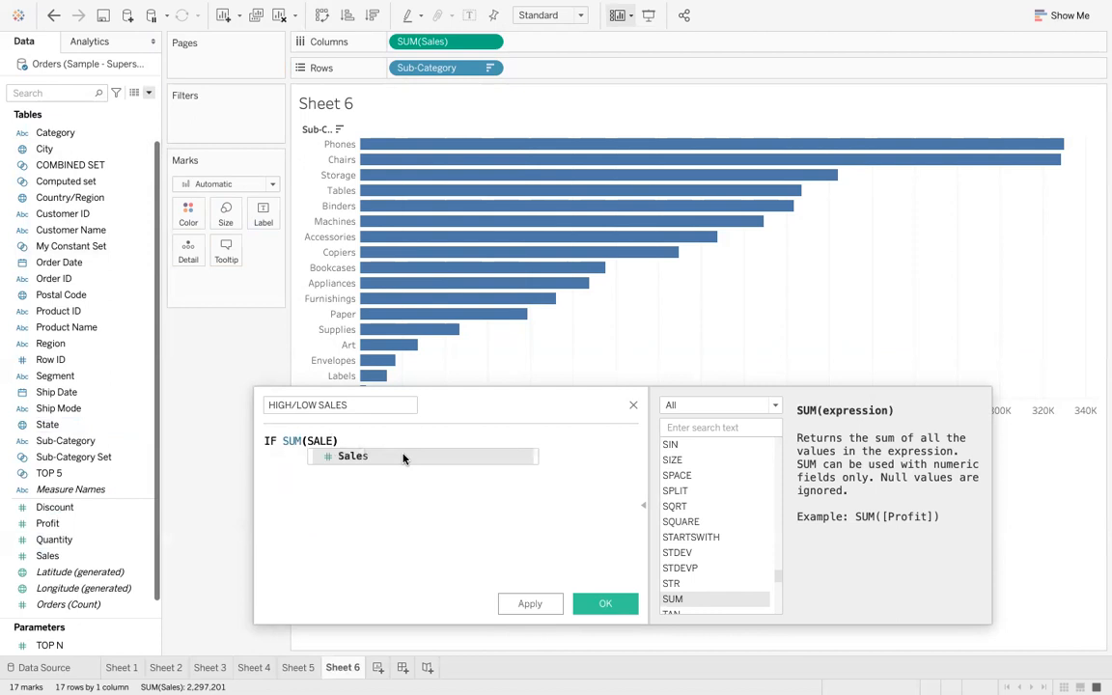
left_click(403, 458)
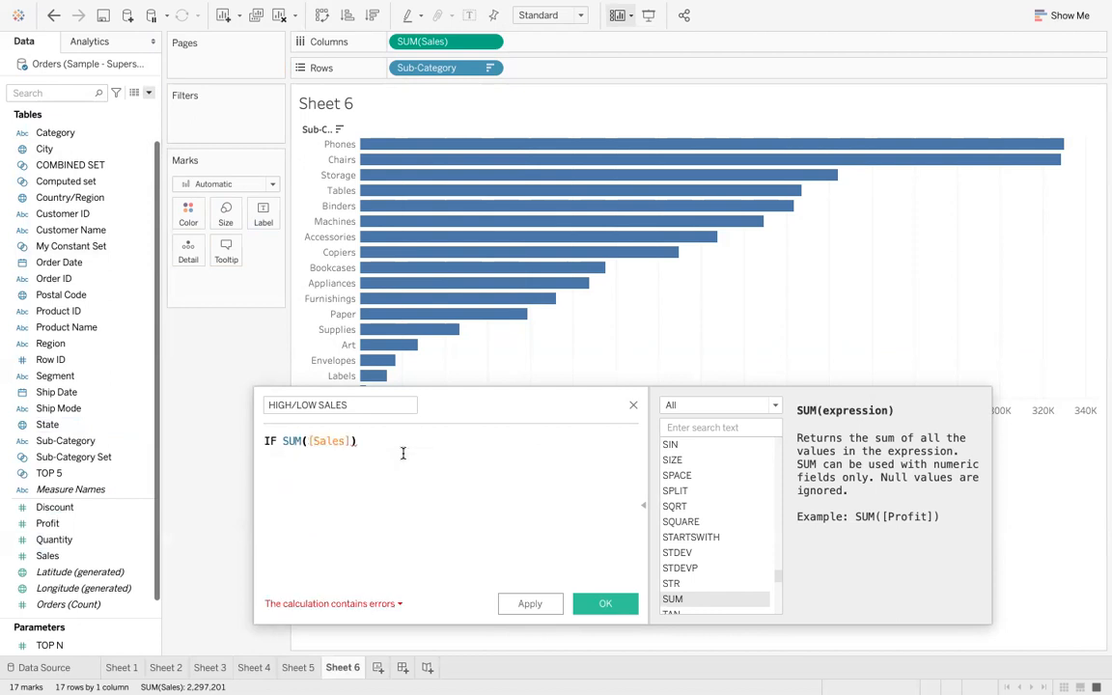
type(">")
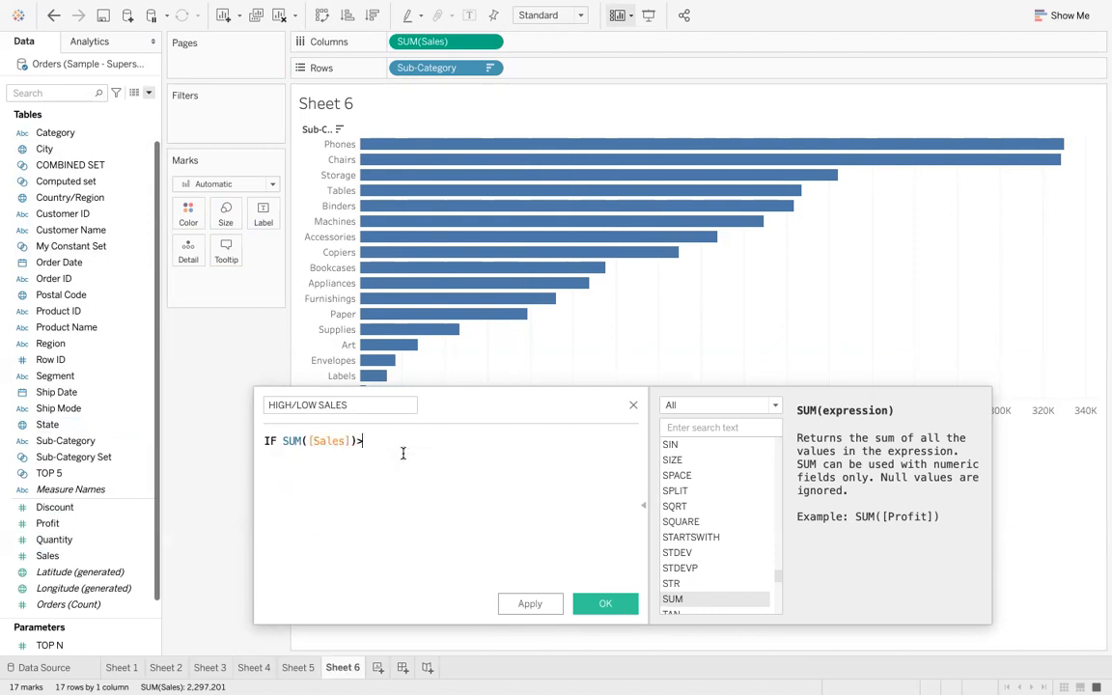
type("100000 THEN ")
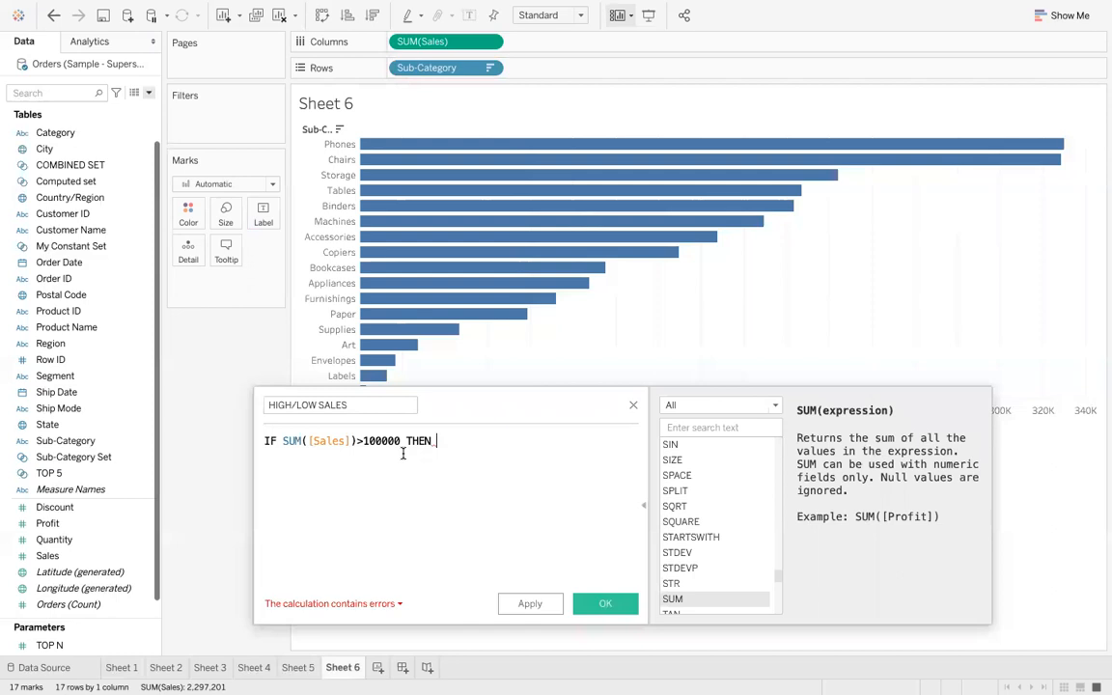
type("\"HIGH")
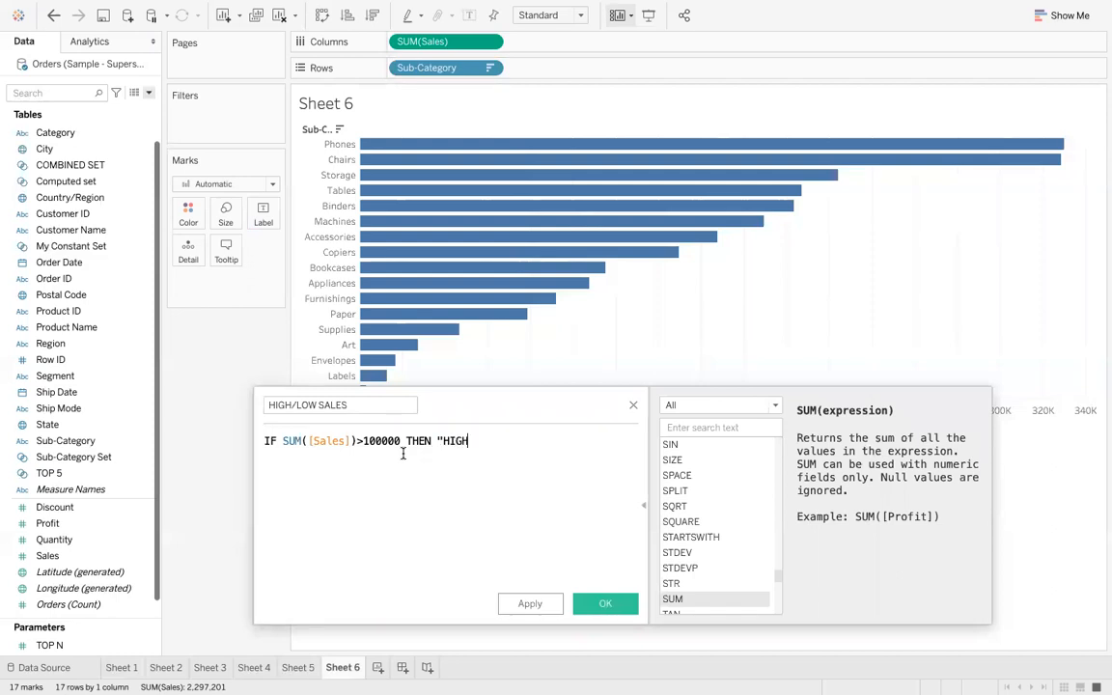
type(" SALES\"")
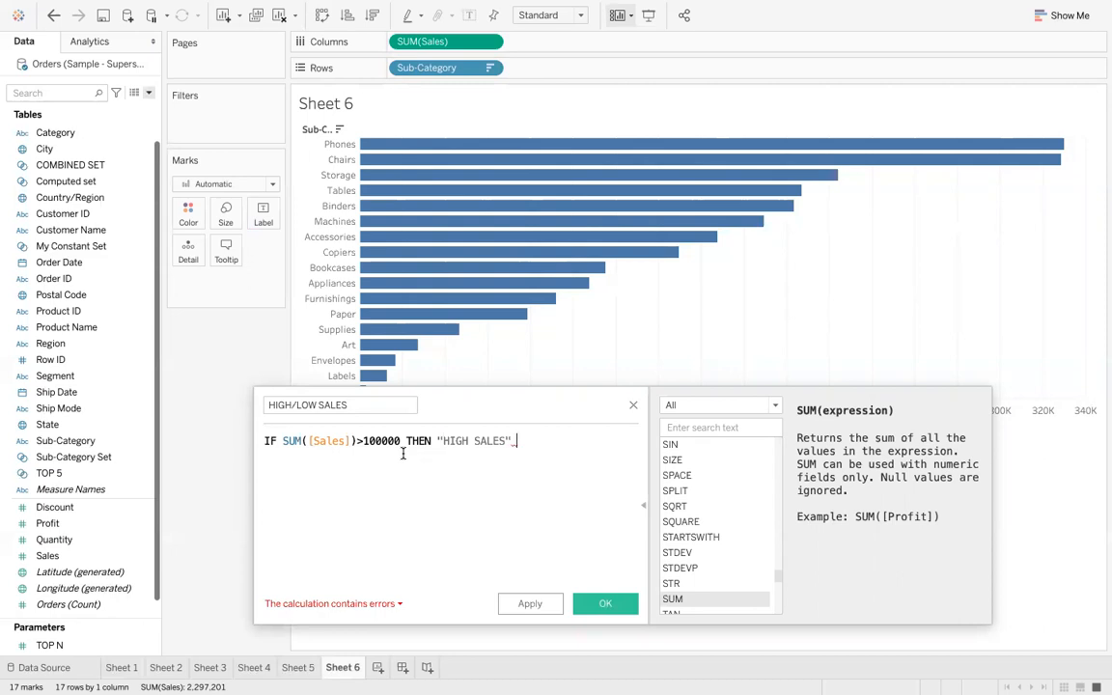
type(" E")
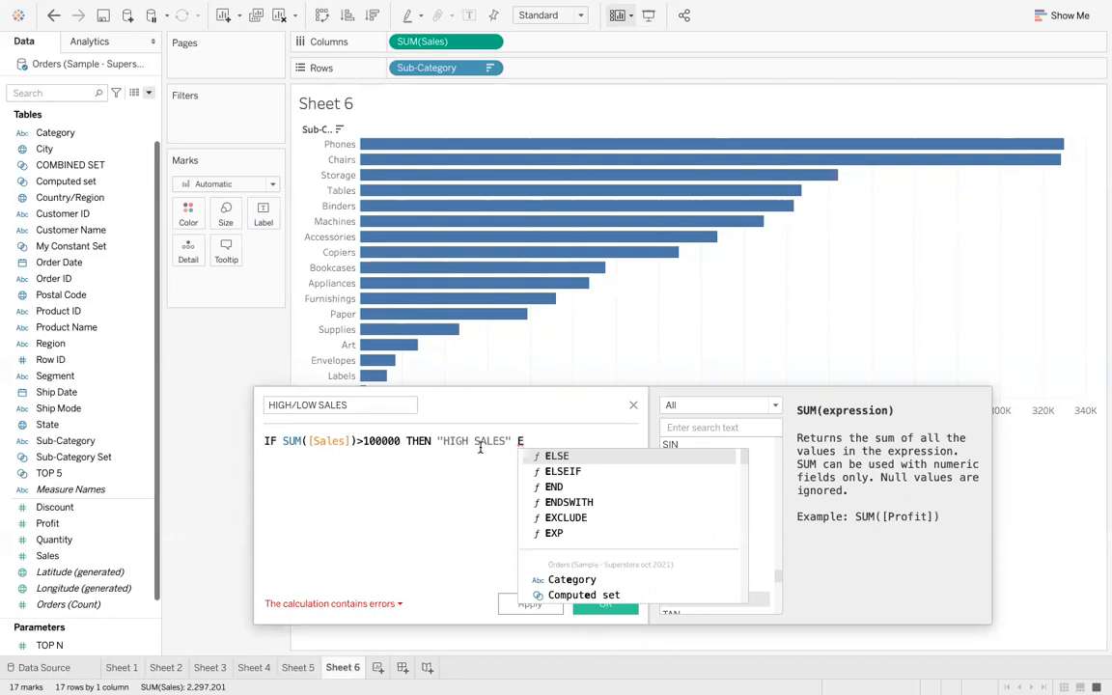
type("LSE")
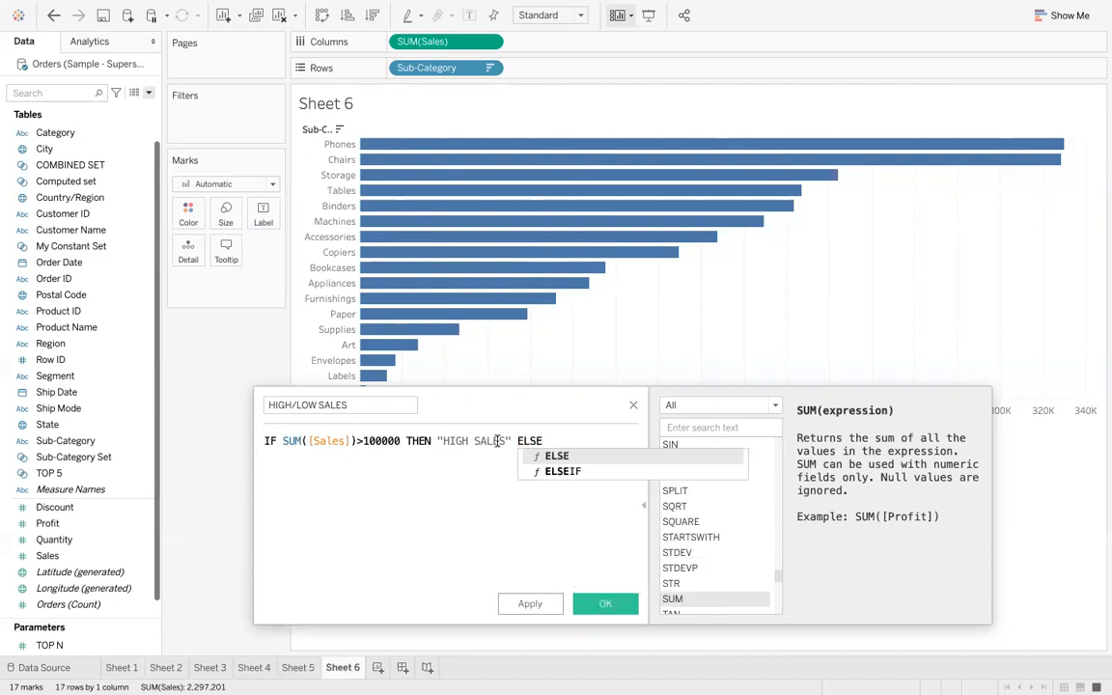
key("Return")
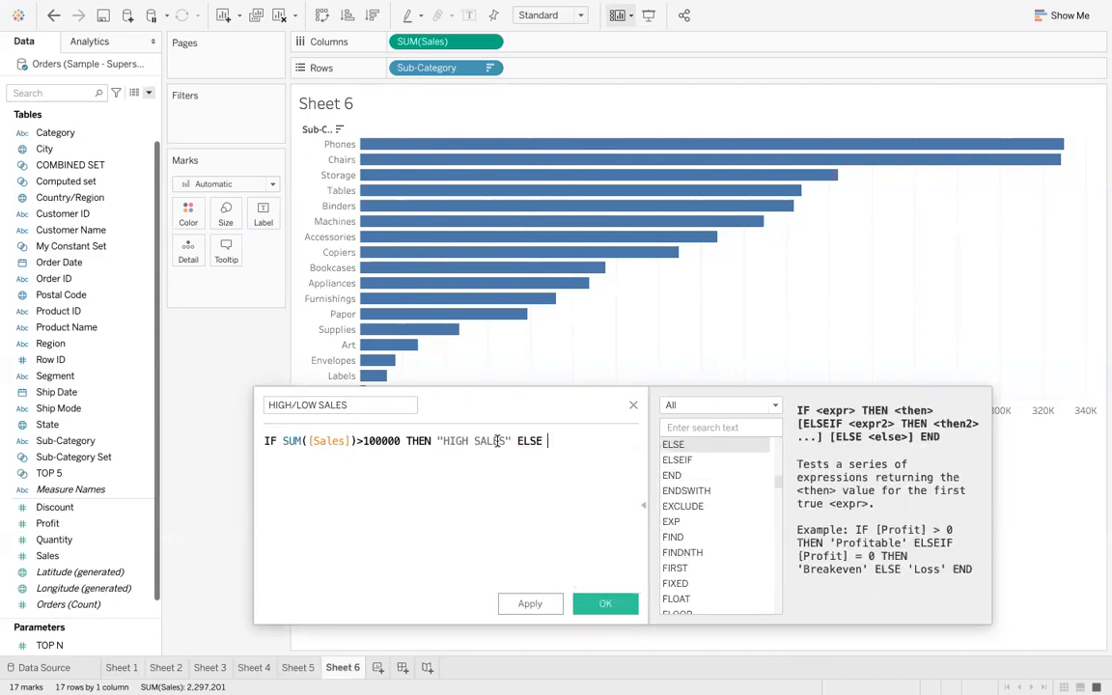
type("\"LOW SALES\" ")
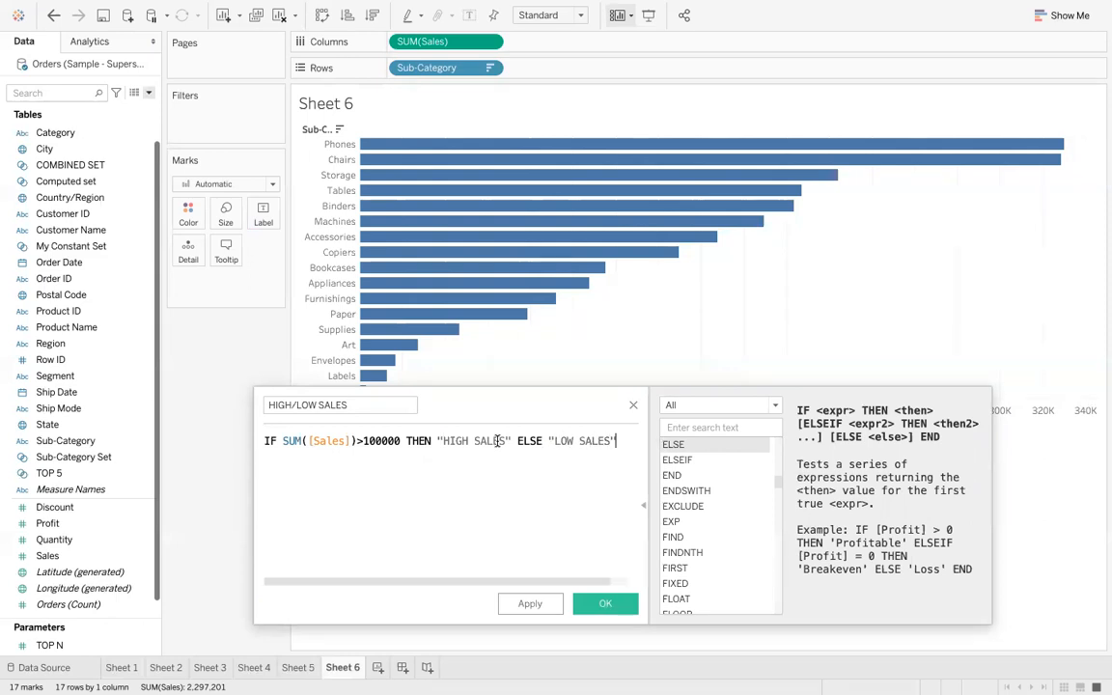
type("END")
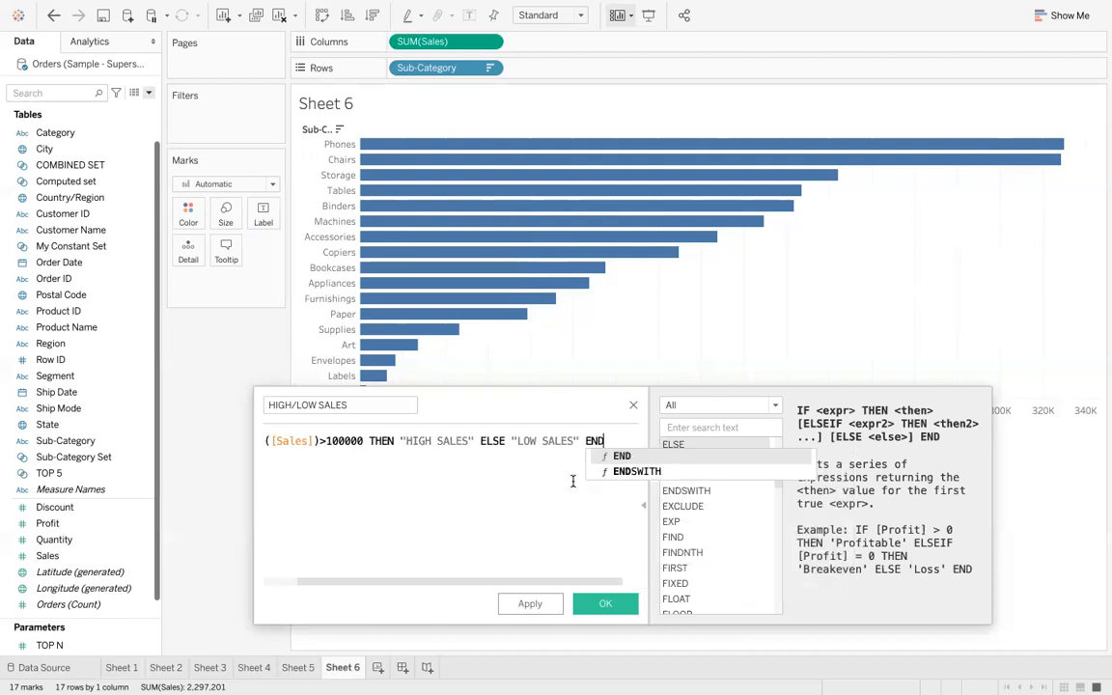
key("Return")
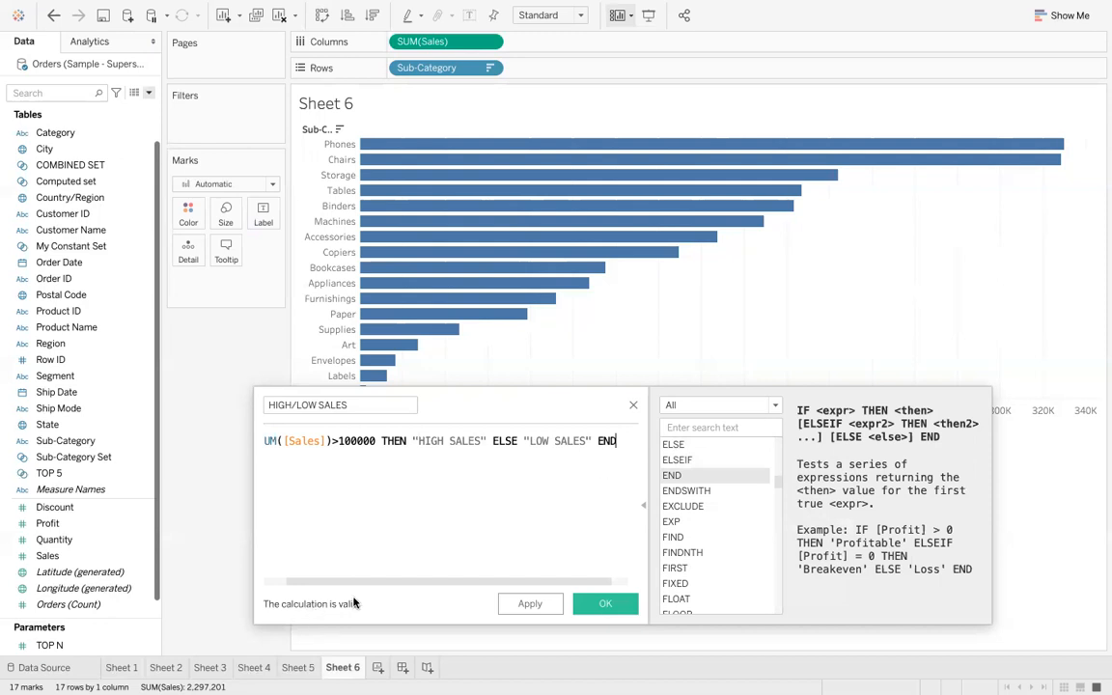
- Retype the closing END, save the HIGH/LOW SALES calculation and color the bars by it
key("BackSpace")
key("BackSpace")
key("BackSpace")
type("END")
scroll(449, 497, "left", 2)
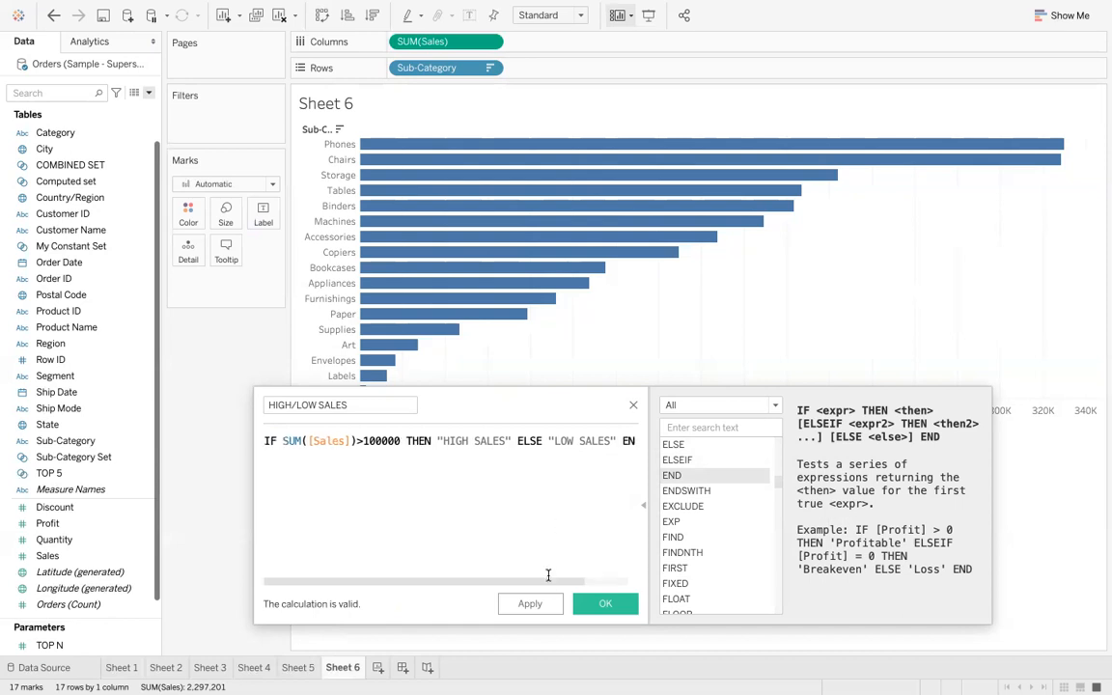
left_click(530, 605)
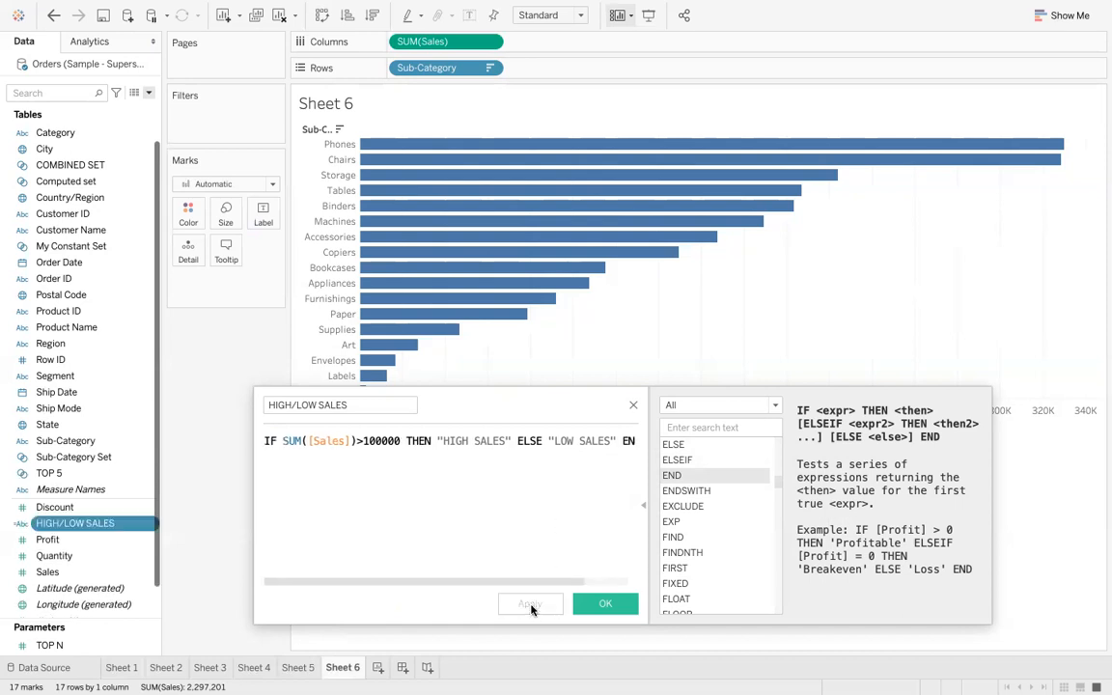
left_click(598, 605)
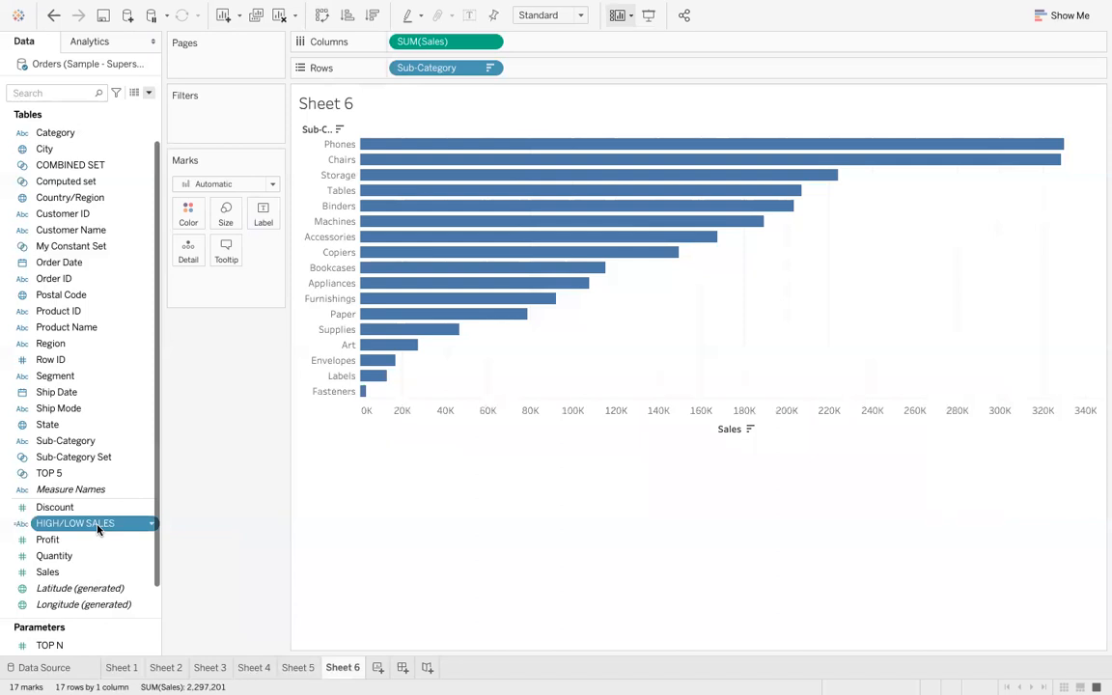
left_click_drag(98, 528, 194, 221)
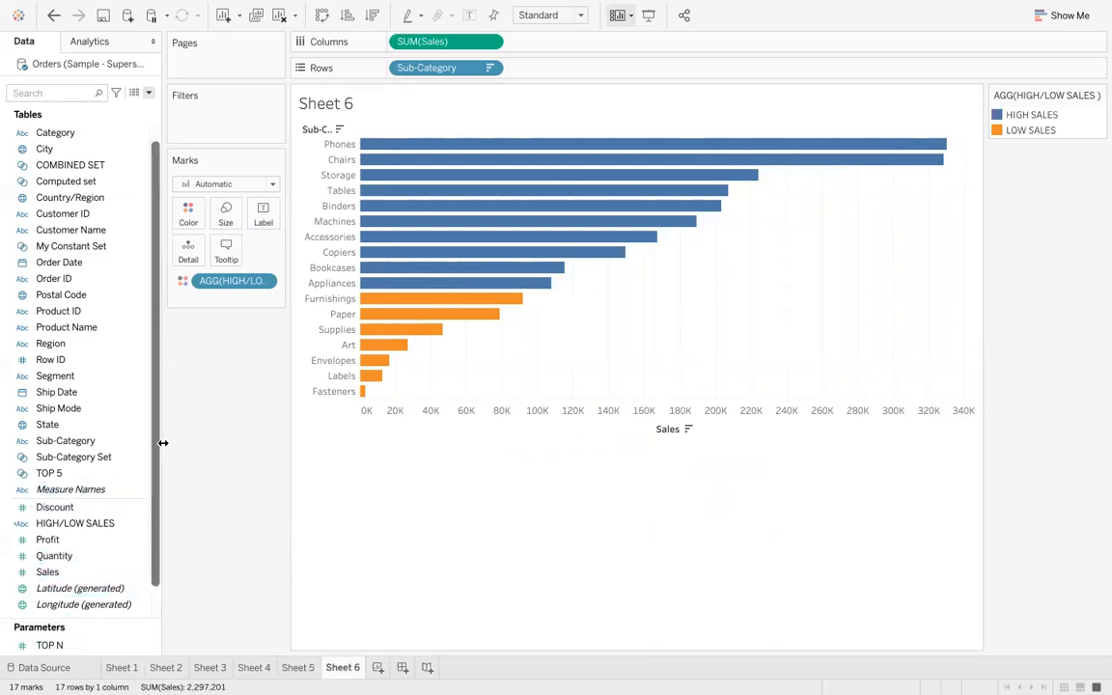
- Create a new parameter named SALES LIMIT with Integer data type
left_click(149, 93)
left_click(120, 122)
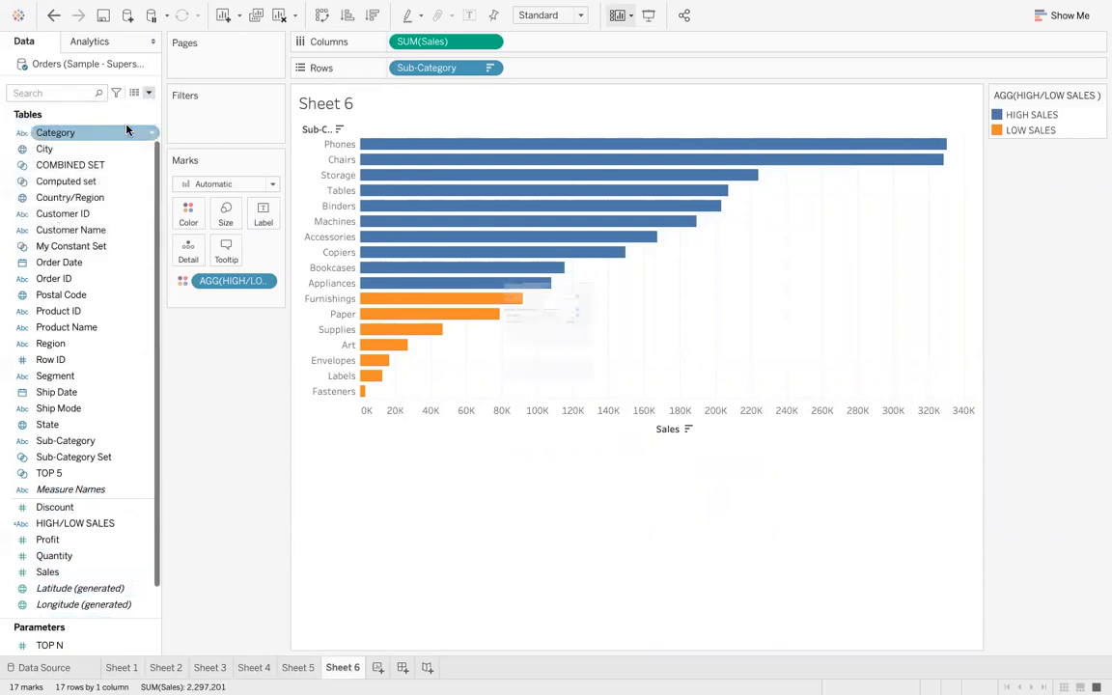
left_click(557, 168)
key("BackSpace")
key("BackSpace")
key("BackSpace")
key("BackSpace")
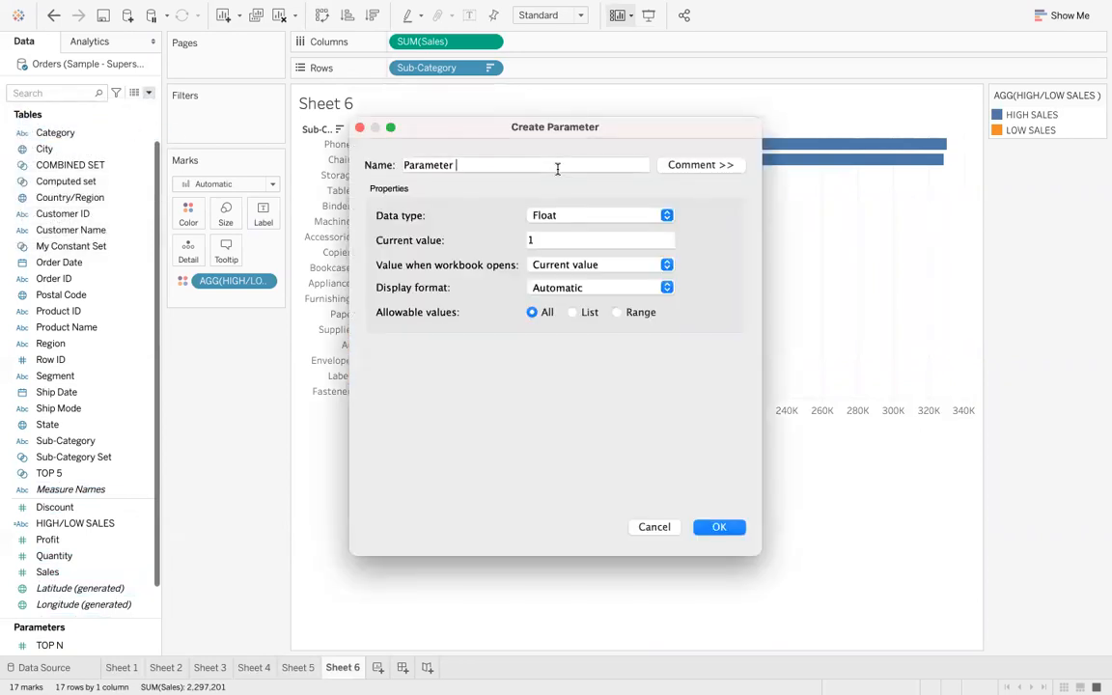
key("BackSpace")
key("BackSpace")
key("BackSpace")
key("BackSpace")
key("BackSpace")
key("BackSpace")
key("BackSpace")
type("SALES LIMIT")
left_click(659, 216)
left_click(616, 231)
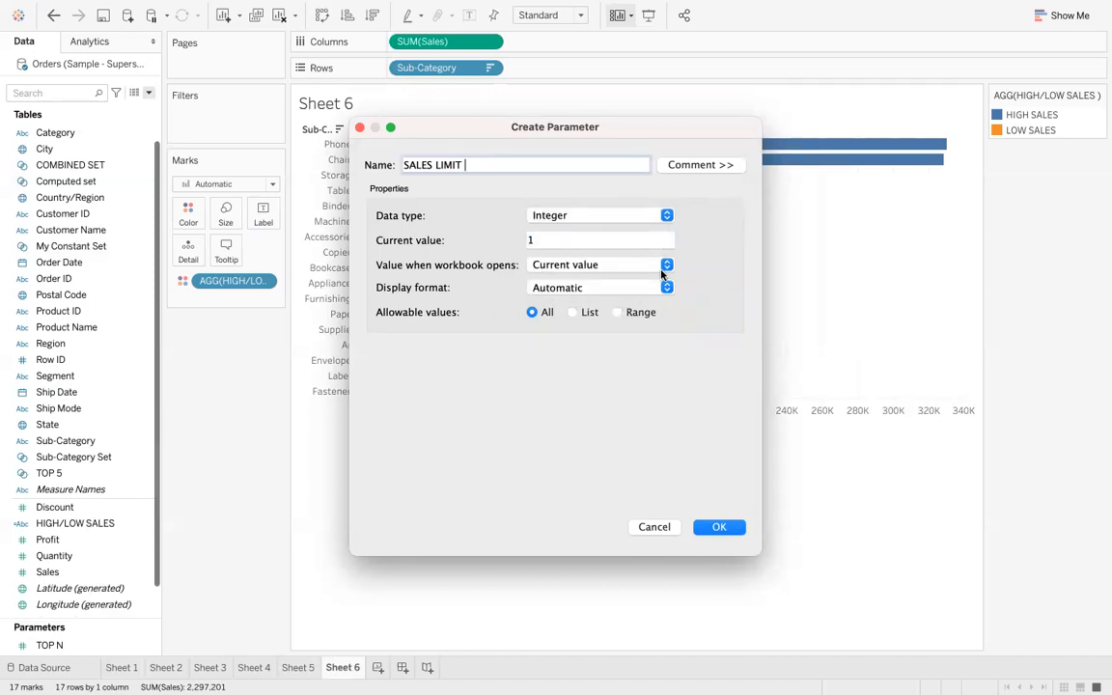
- Switch the parameter's allowable values to Range and enable a minimum of 1,000
left_click(618, 313)
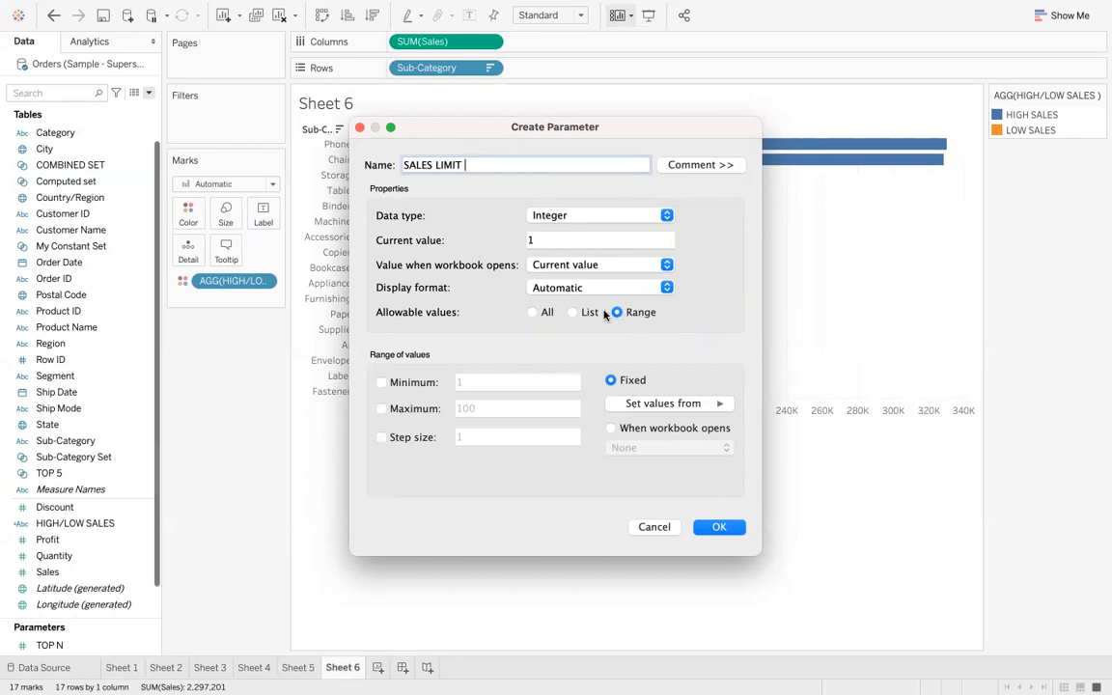
left_click(572, 312)
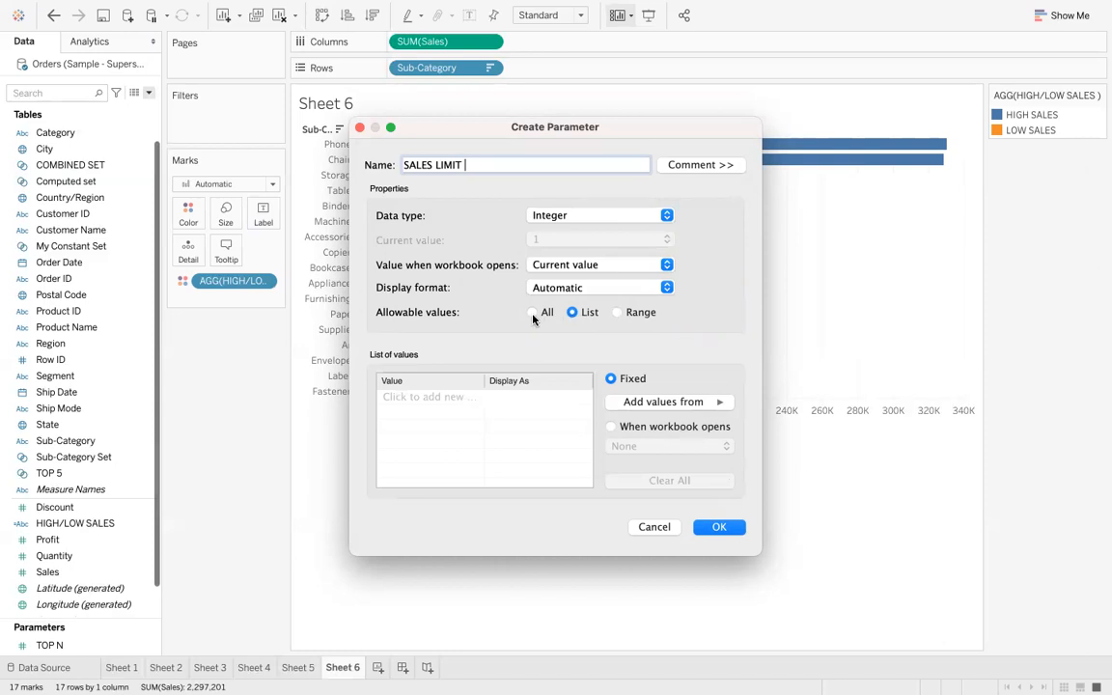
left_click(546, 313)
left_click(618, 313)
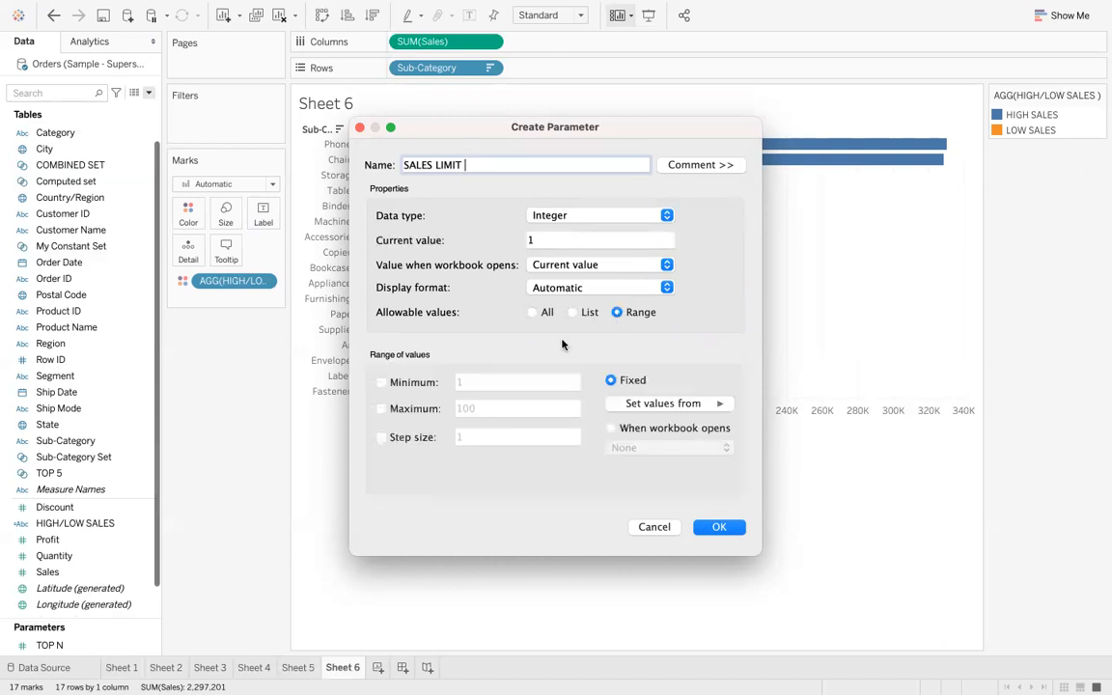
left_click(381, 383)
left_click(381, 409)
left_click(482, 381)
type("000")
- Set the maximum to 400,000 and the step size to 1000, then confirm the parameter
left_click(486, 410)
key("BackSpace")
key("BackSpace")
key("BackSpace")
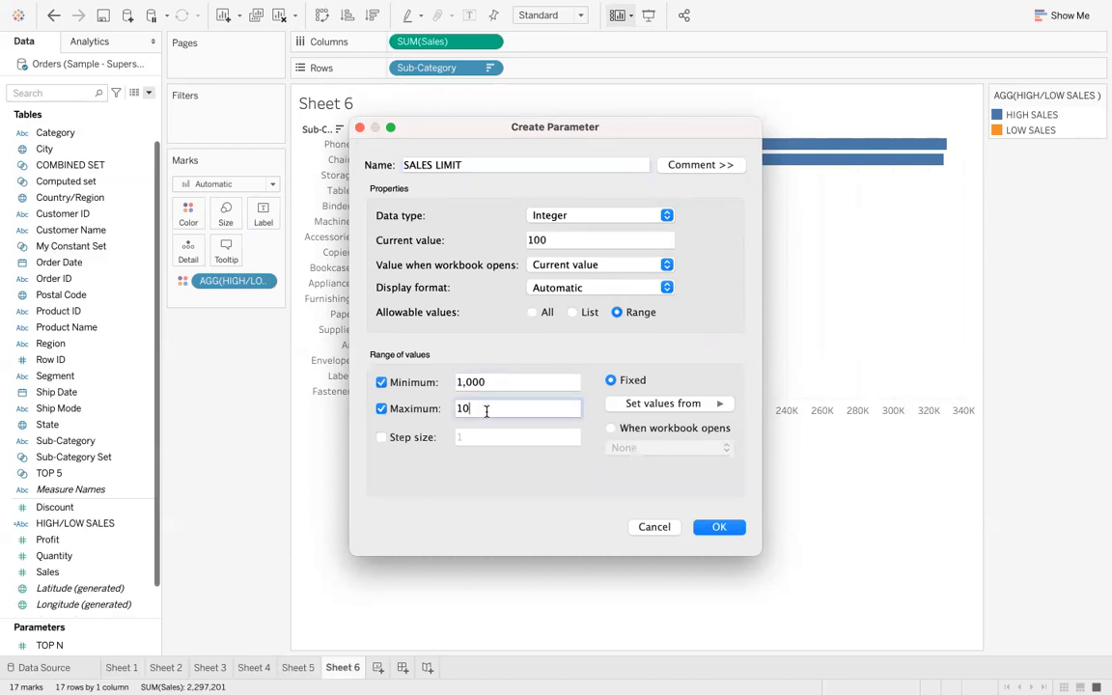
type("400000")
left_click(381, 438)
left_click(471, 438)
key("BackSpace")
type("1000")
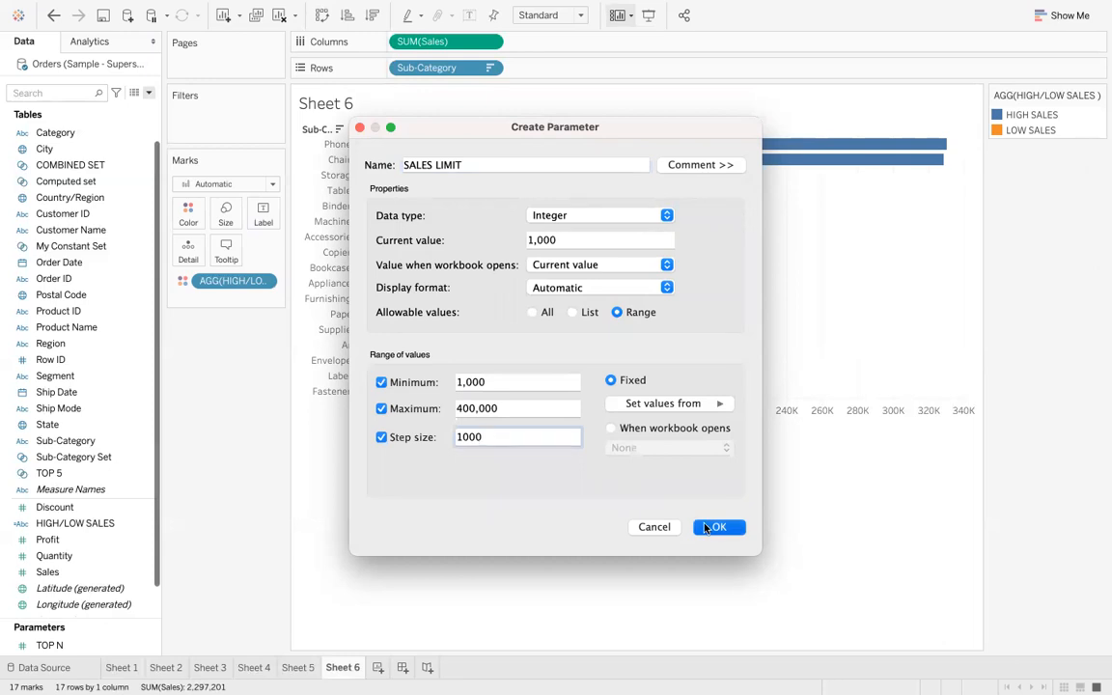
left_click(714, 527)
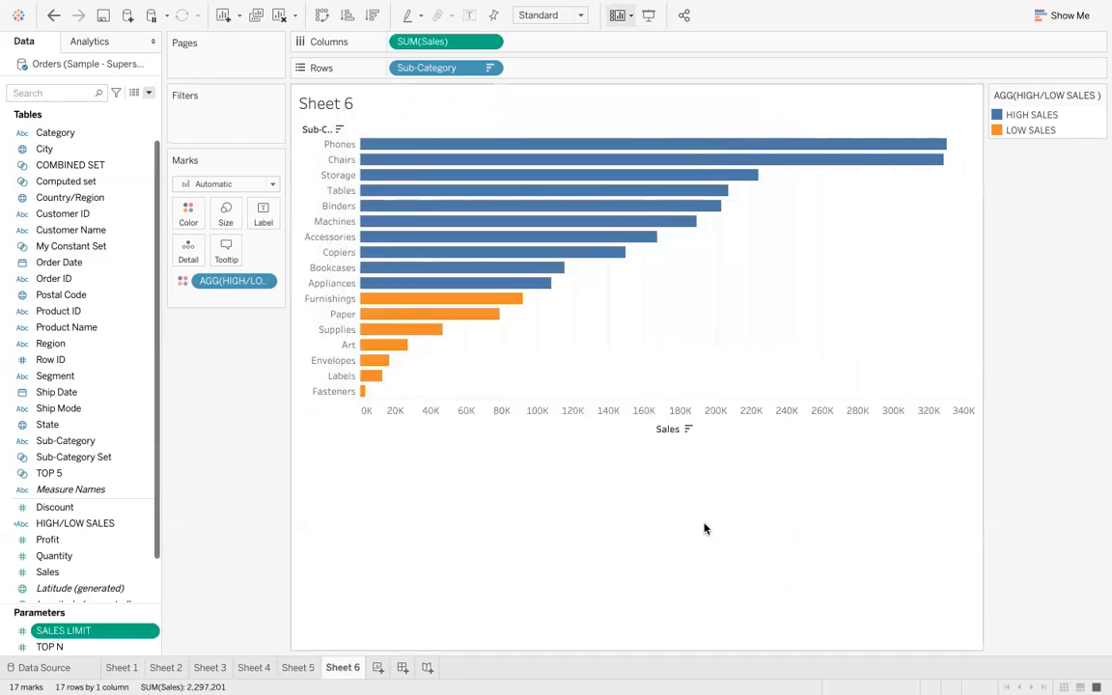
- Show the SALES LIMIT parameter control on the sheet
right_click(111, 633)
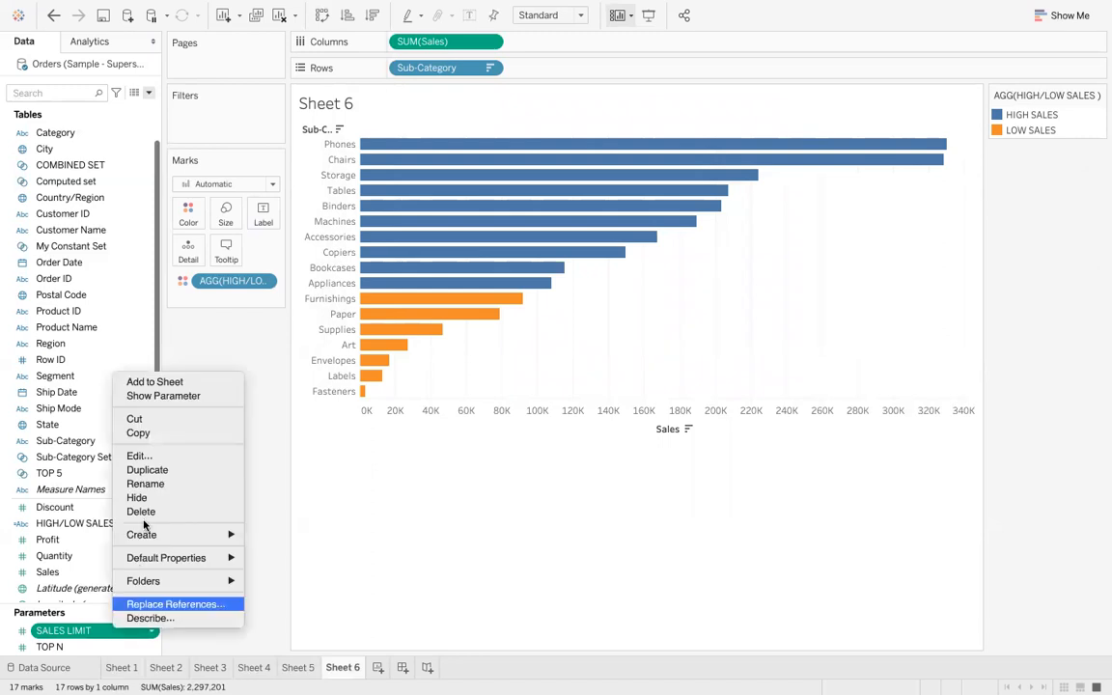
left_click(187, 396)
mouse_move(995, 193)
left_mouse_down()
mouse_move(1067, 192)
mouse_move(1005, 195)
left_mouse_up()
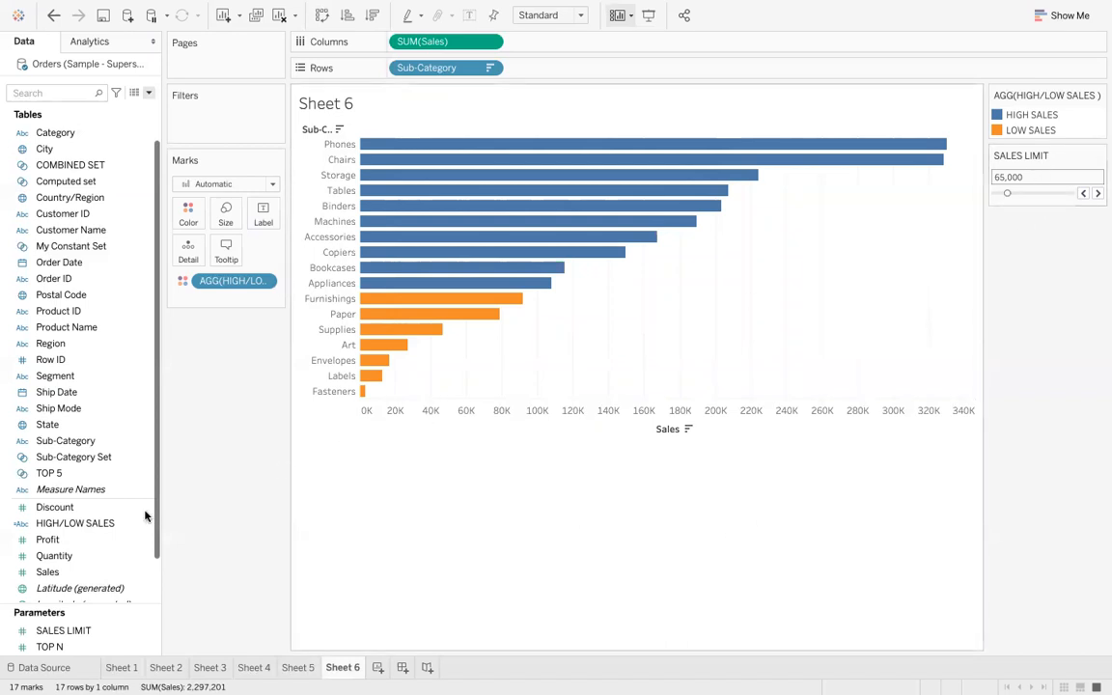
- Edit the HIGH/LOW SALES calculation, replacing the 100000 threshold with the SALES LIMIT parameter
left_click(104, 523)
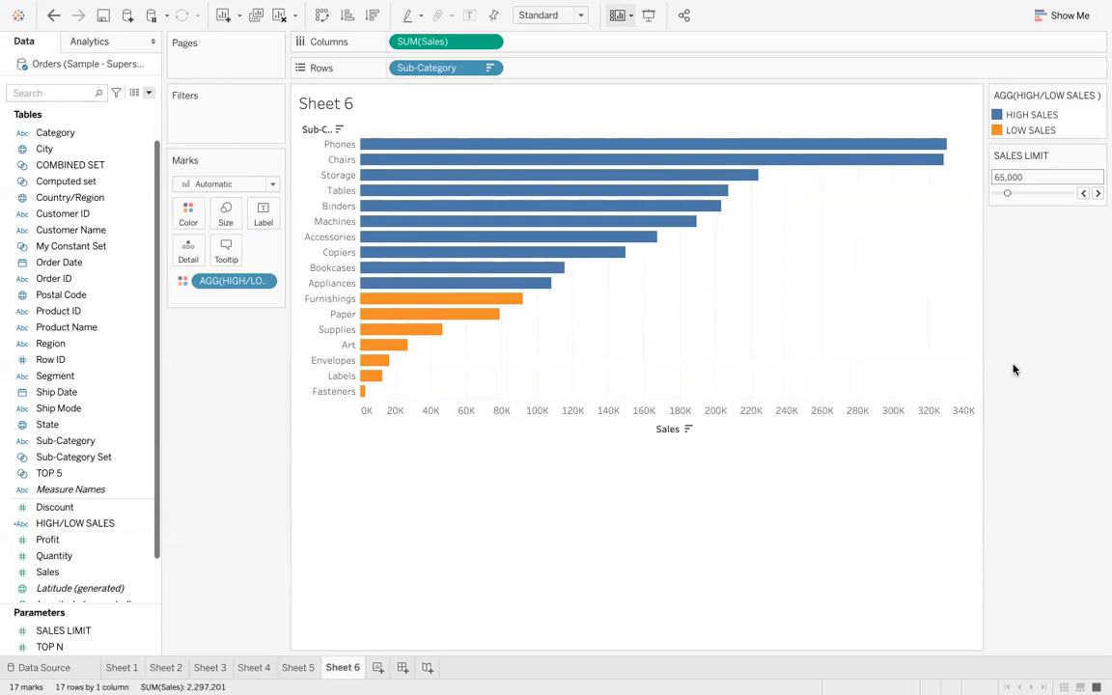
right_click(118, 523)
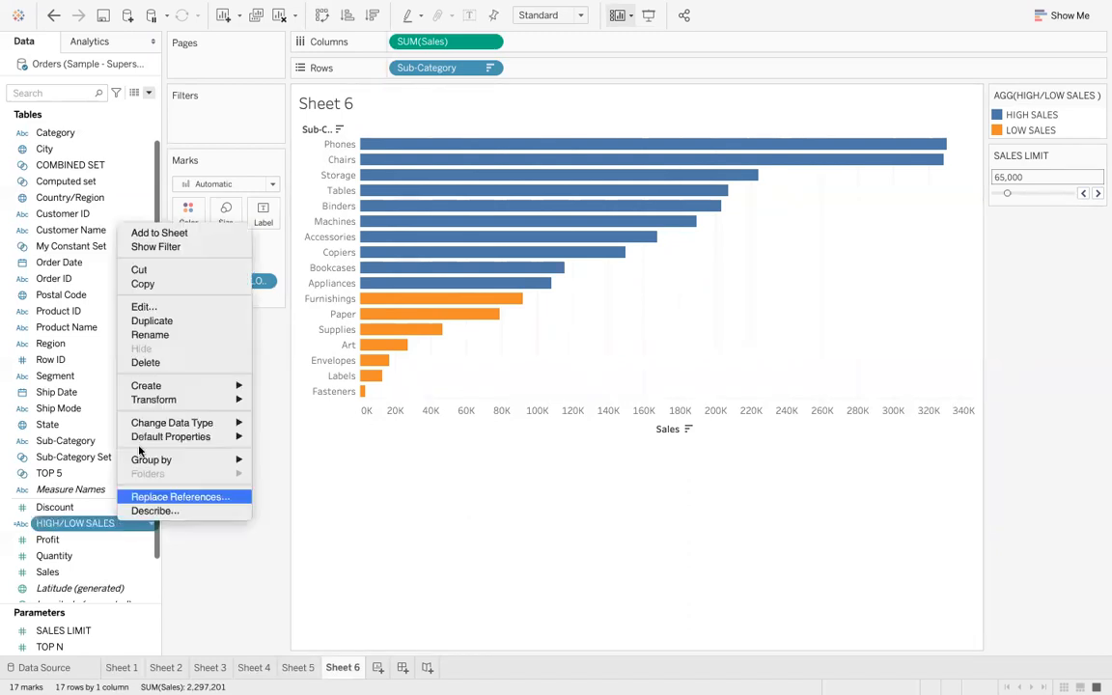
left_click(179, 308)
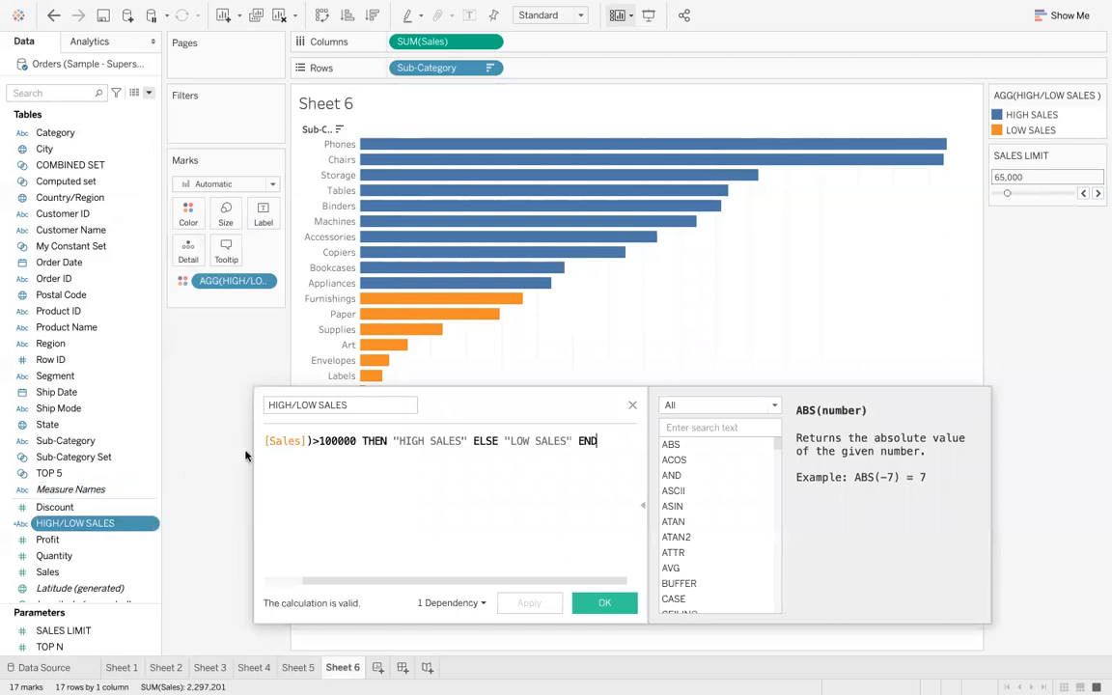
scroll(316, 492, "left", 3)
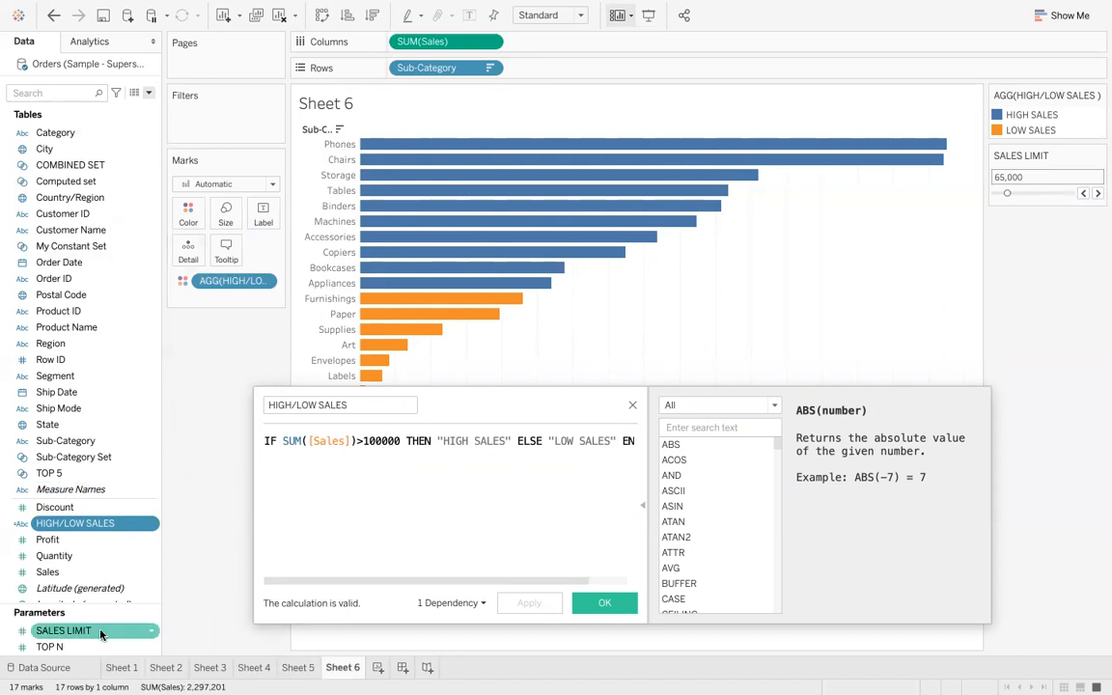
left_click_drag(96, 523, 338, 478)
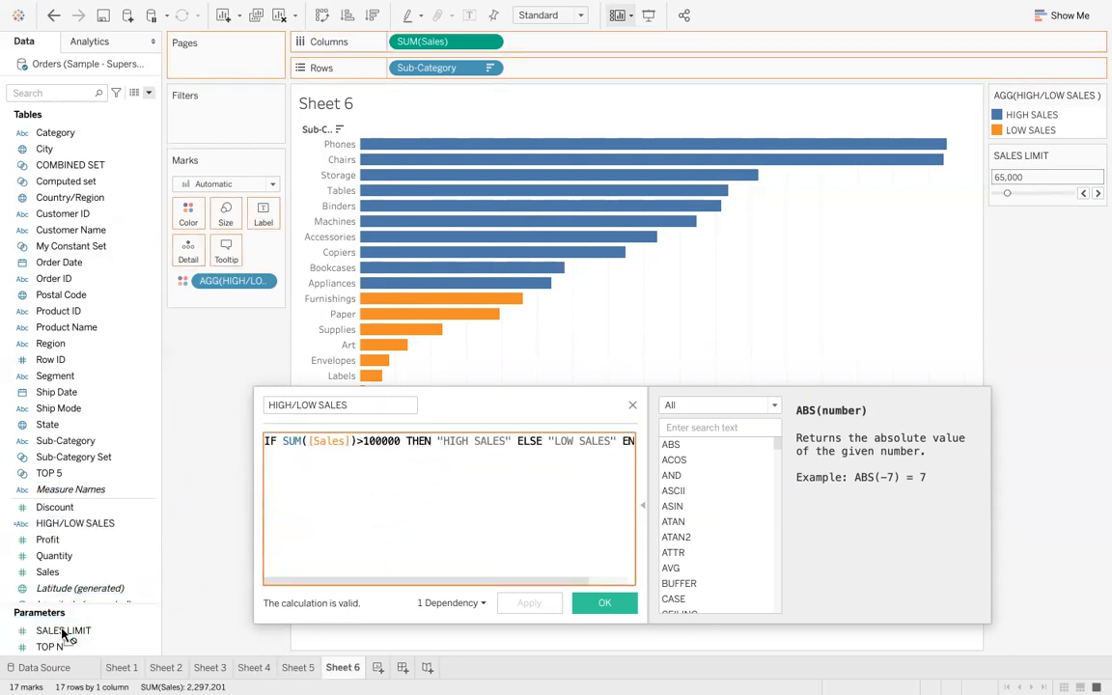
left_click(399, 441)
key("BackSpace")
key("BackSpace")
key("BackSpace")
key("BackSpace")
key("BackSpace")
key("BackSpace")
type("SAL")
key("Down")
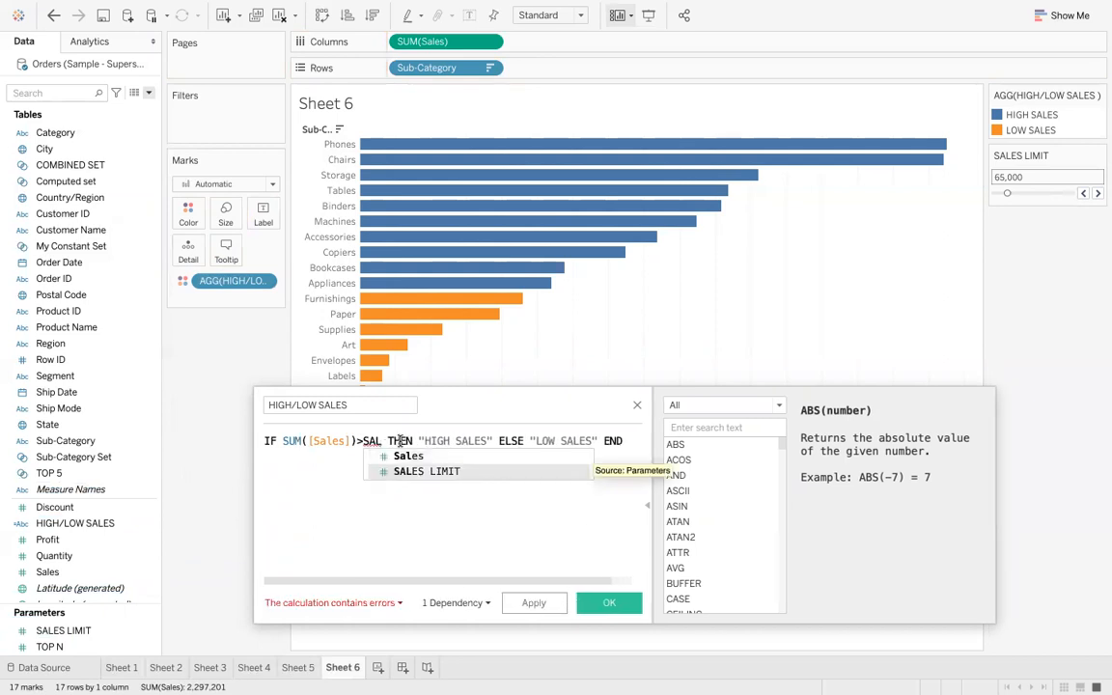
key("Return")
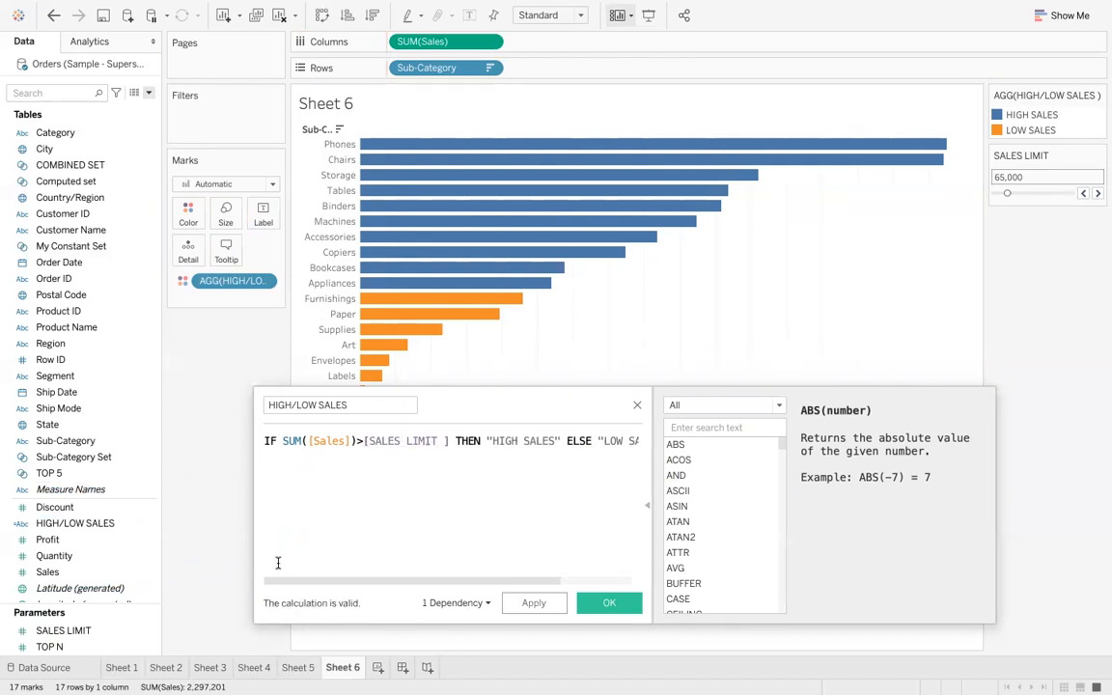
- Re-enter the SALES LIMIT reference in the comparison, then apply and save the calculation
left_click(68, 630)
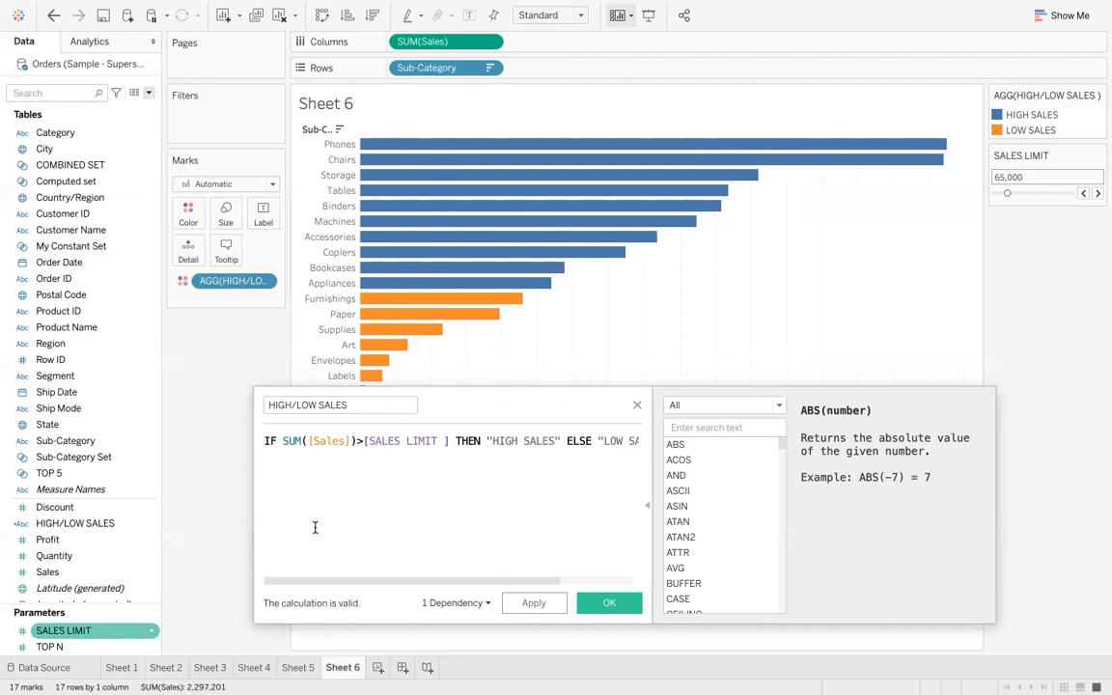
left_click(399, 446)
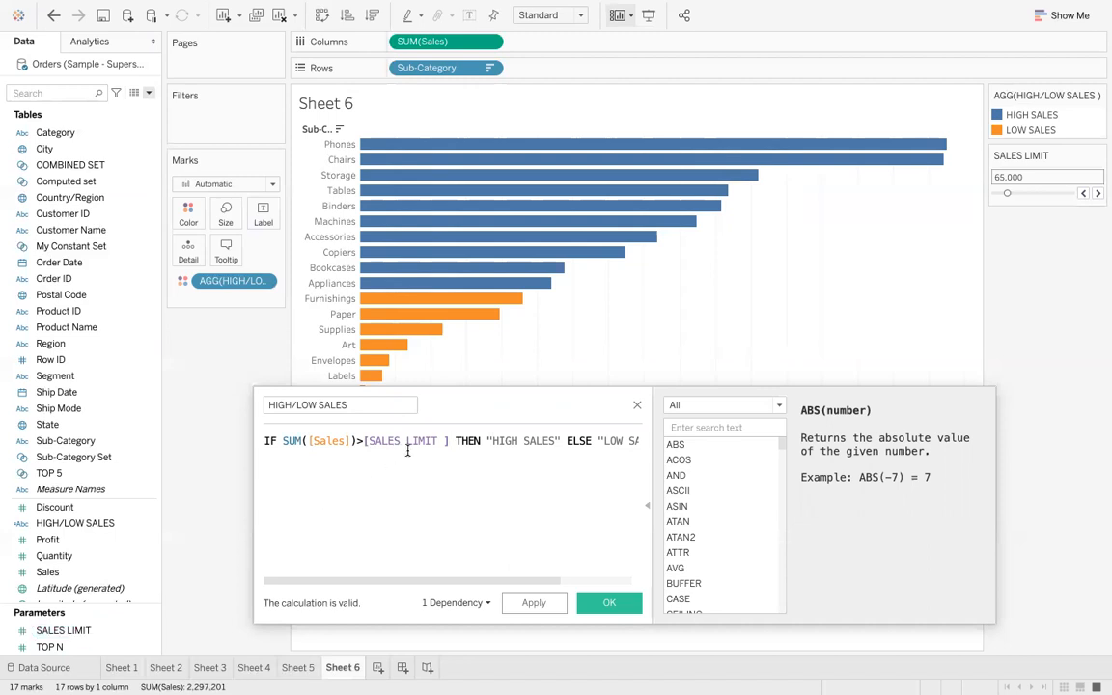
key("BackSpace")
key("BackSpace")
key("BackSpace")
key("BackSpace")
key("BackSpace")
key("BackSpace")
key("BackSpace")
key("BackSpace")
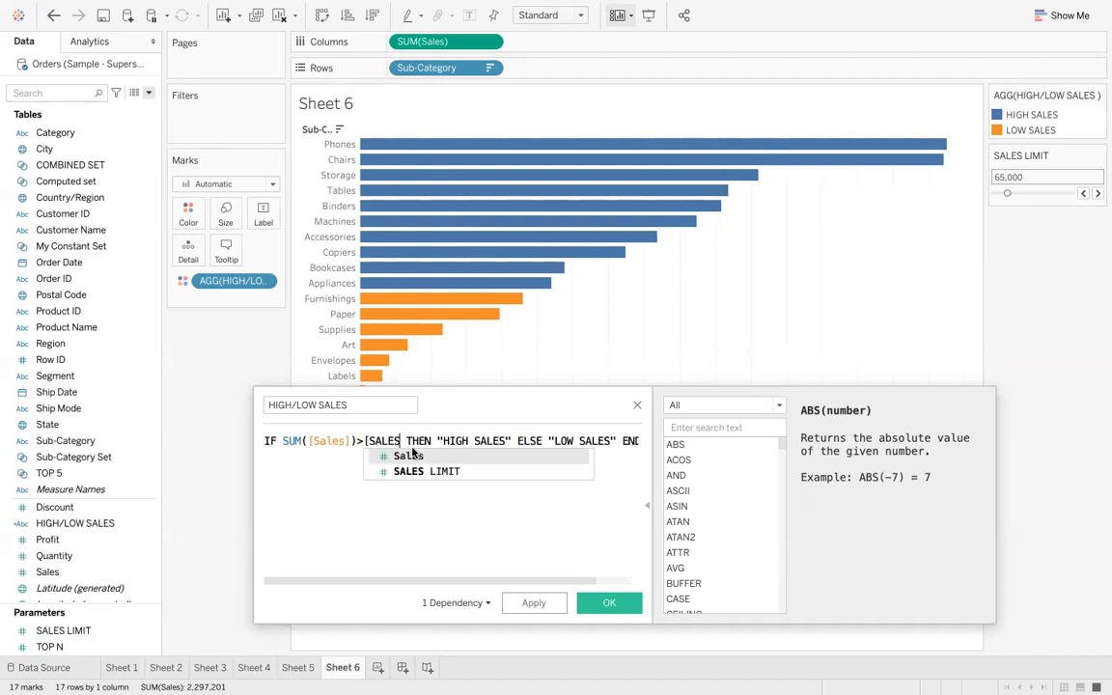
key("BackSpace")
key("BackSpace")
key("BackSpace")
key("BackSpace")
type("A")
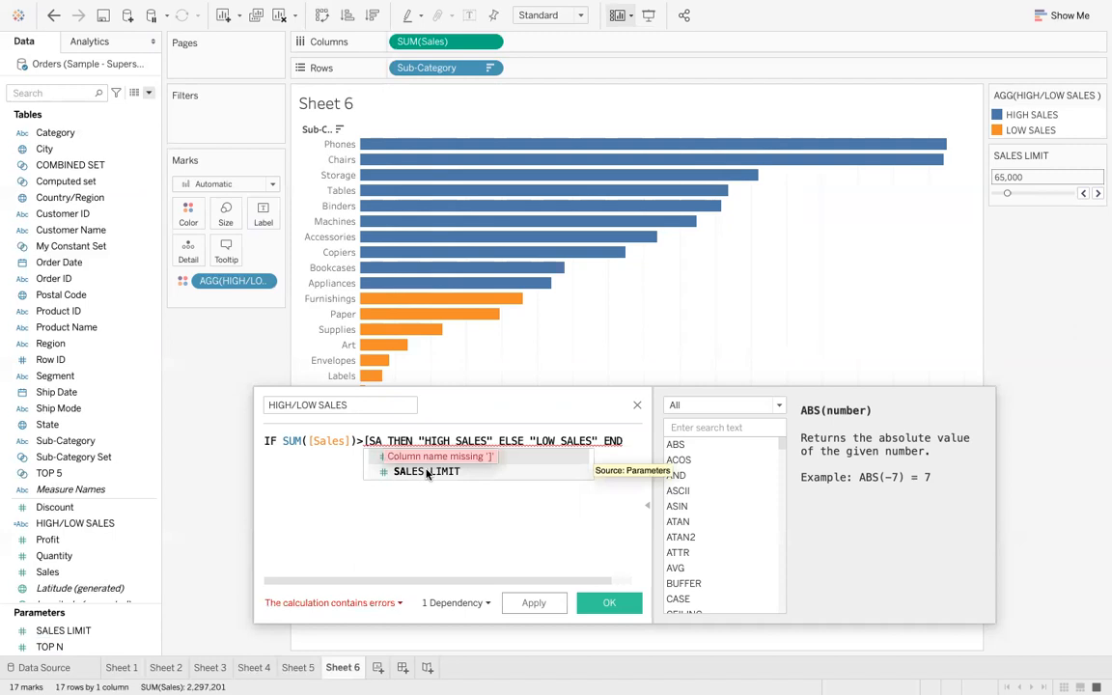
left_click(427, 471)
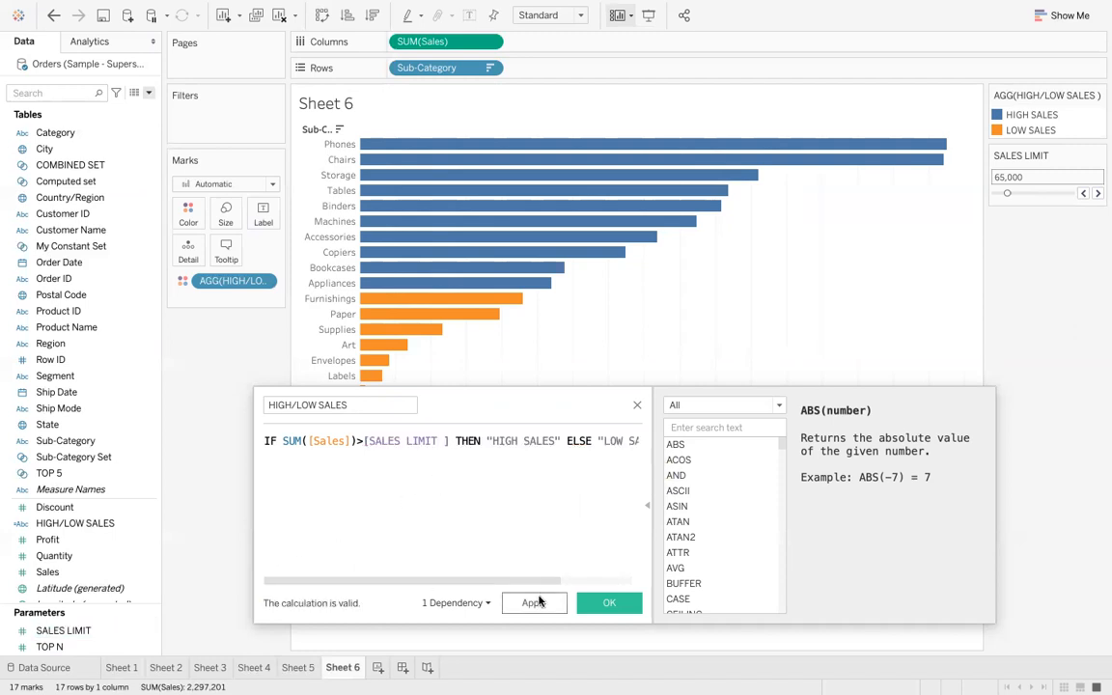
left_click(534, 603)
left_click(605, 602)
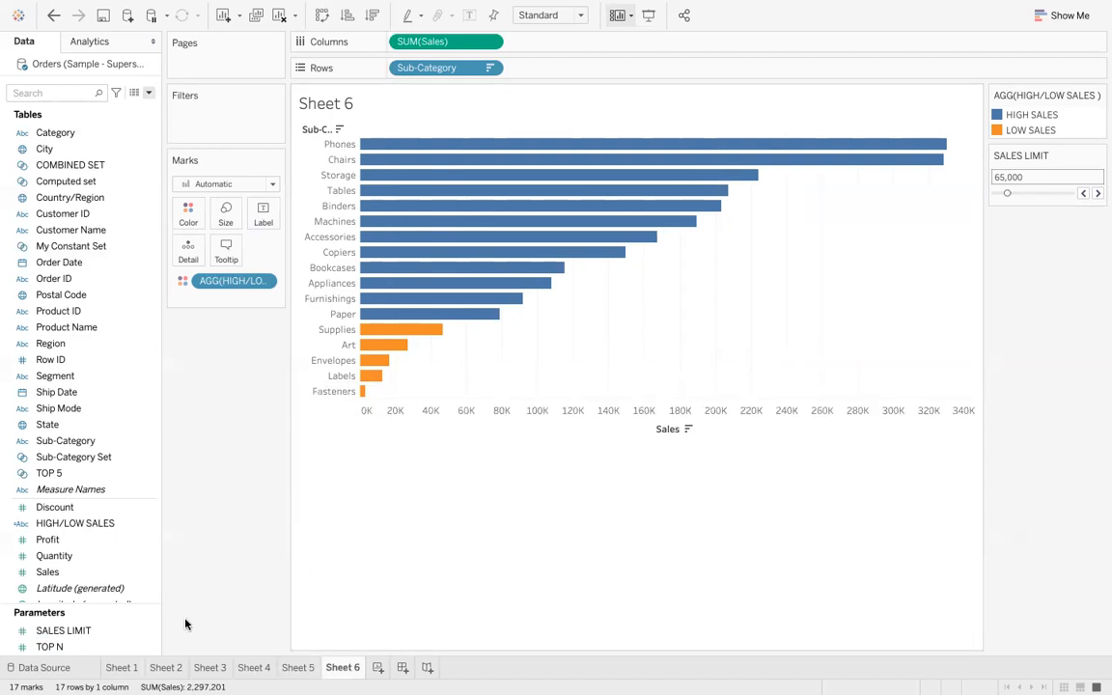
- Try different SALES LIMIT values with the slider and step arrows, ending at 323,000
left_click(120, 633)
right_click(120, 638)
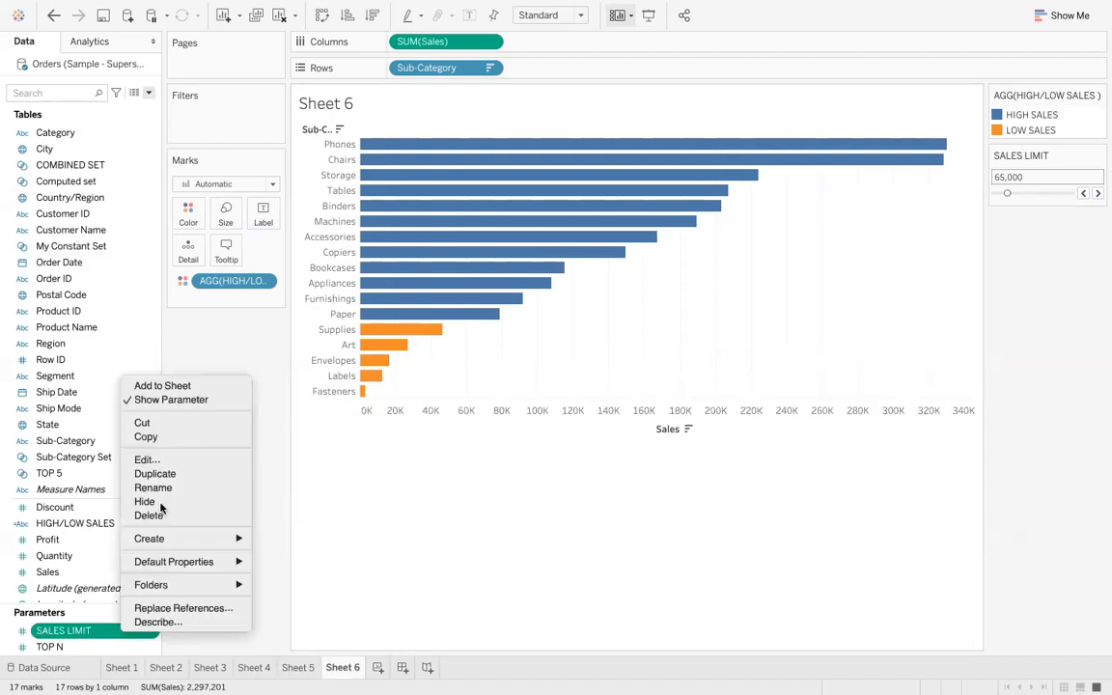
left_click(1053, 288)
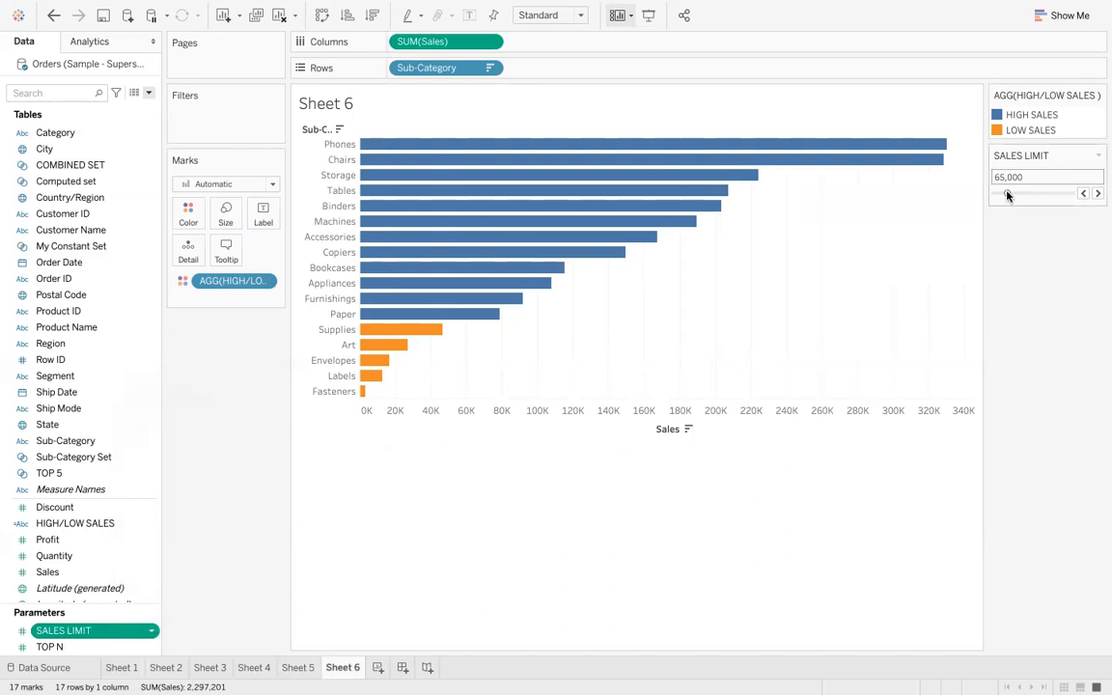
left_click_drag(1007, 194, 1050, 192)
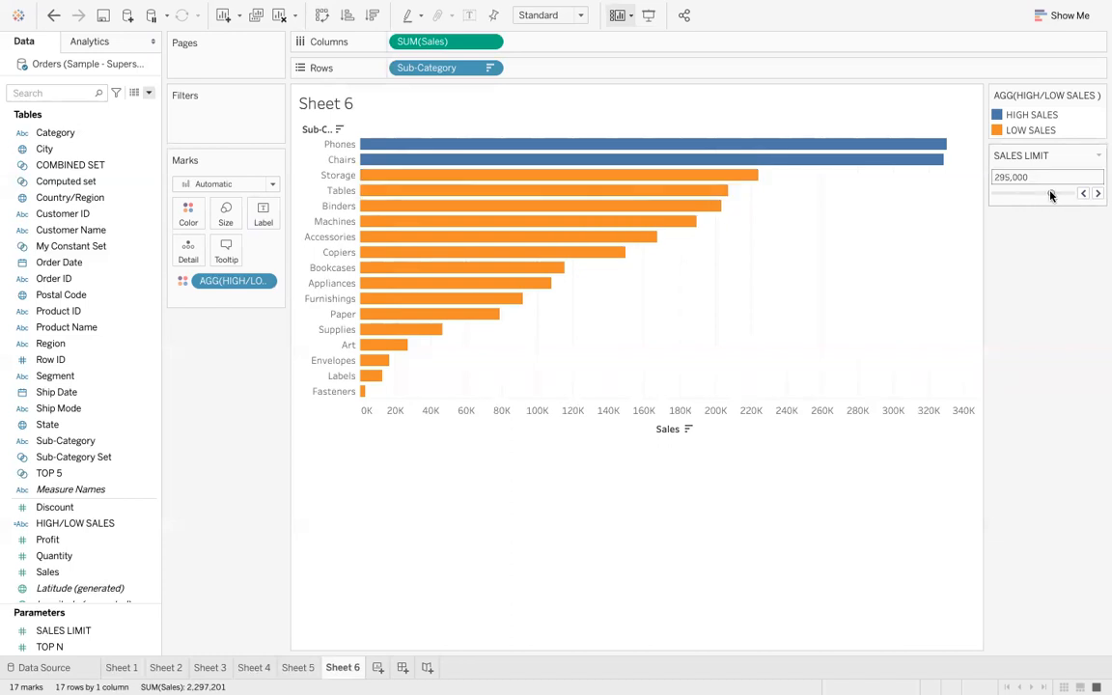
left_click_drag(1051, 194, 990, 197)
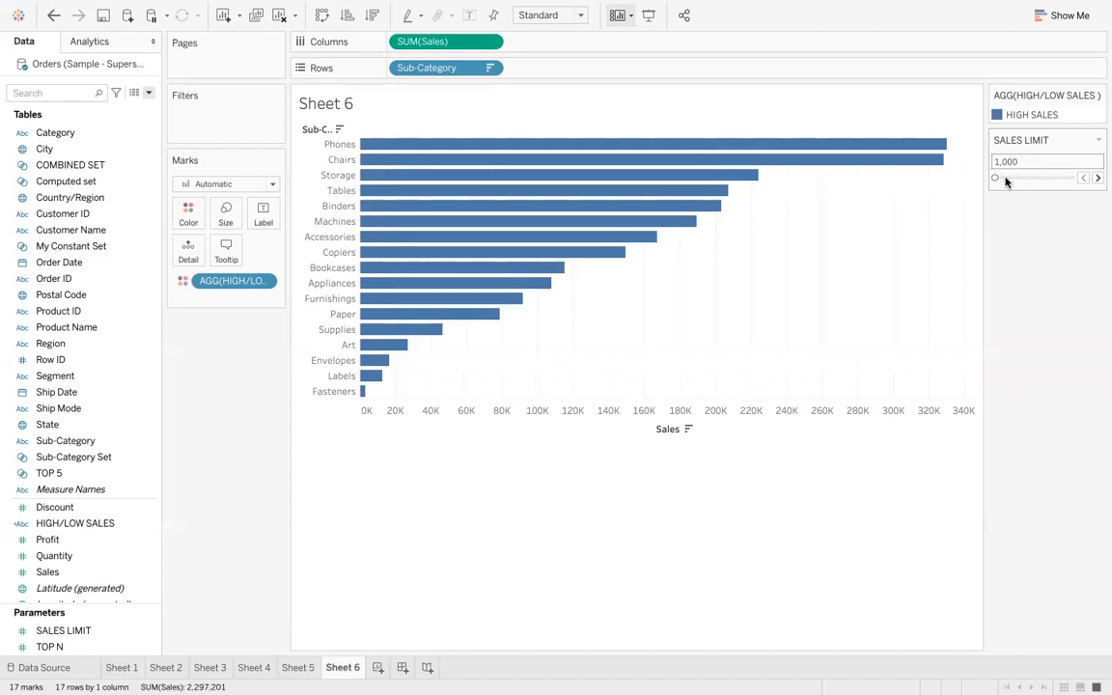
left_click(1002, 179)
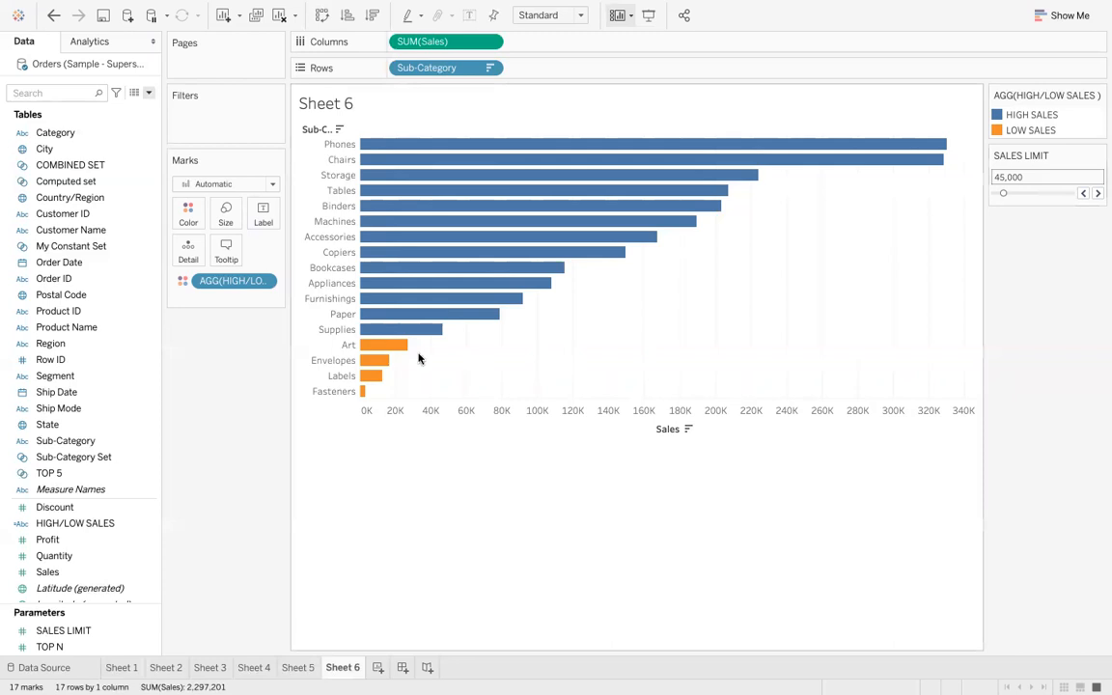
mouse_move(393, 348)
left_click(1097, 194)
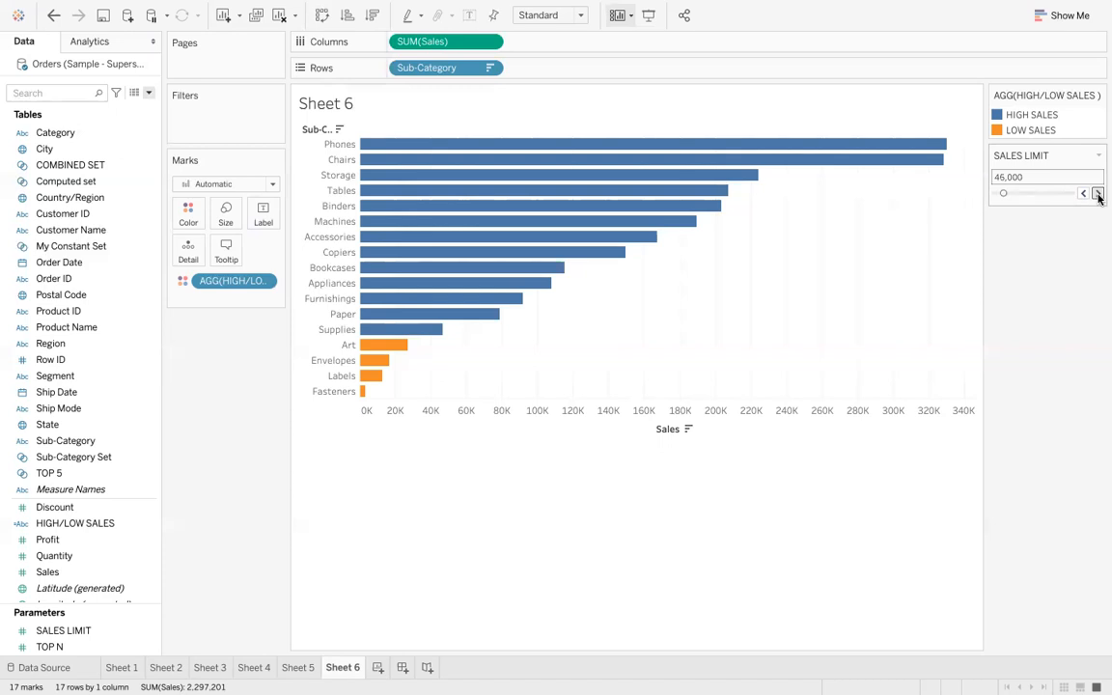
left_click(1097, 194)
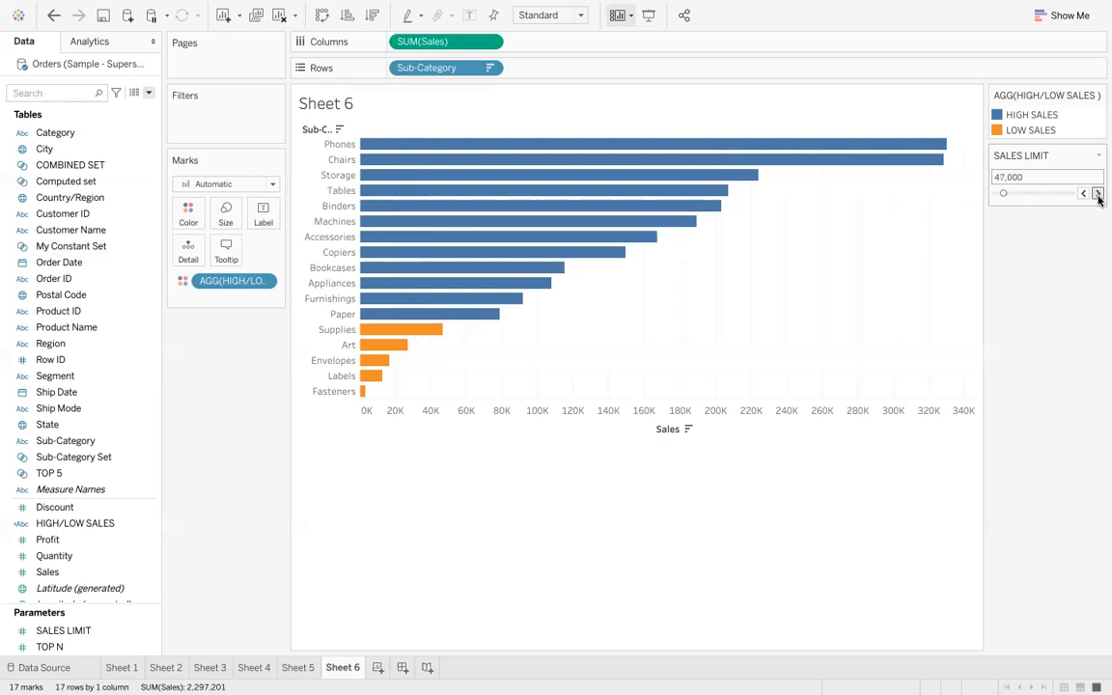
left_click(1013, 194)
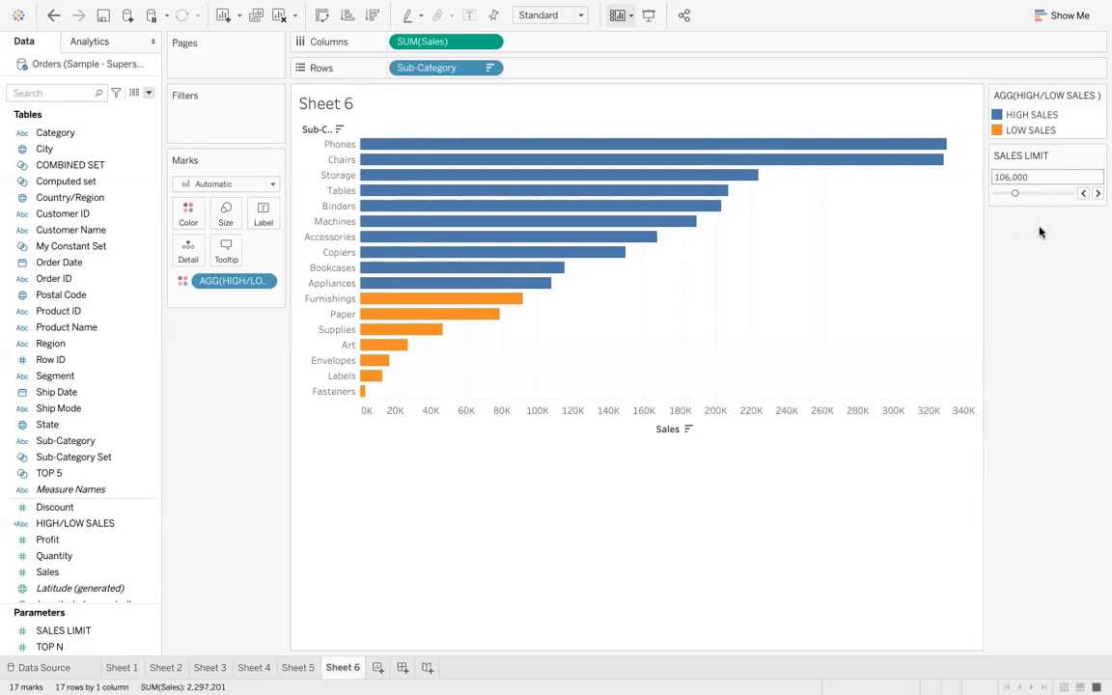
left_click(1044, 193)
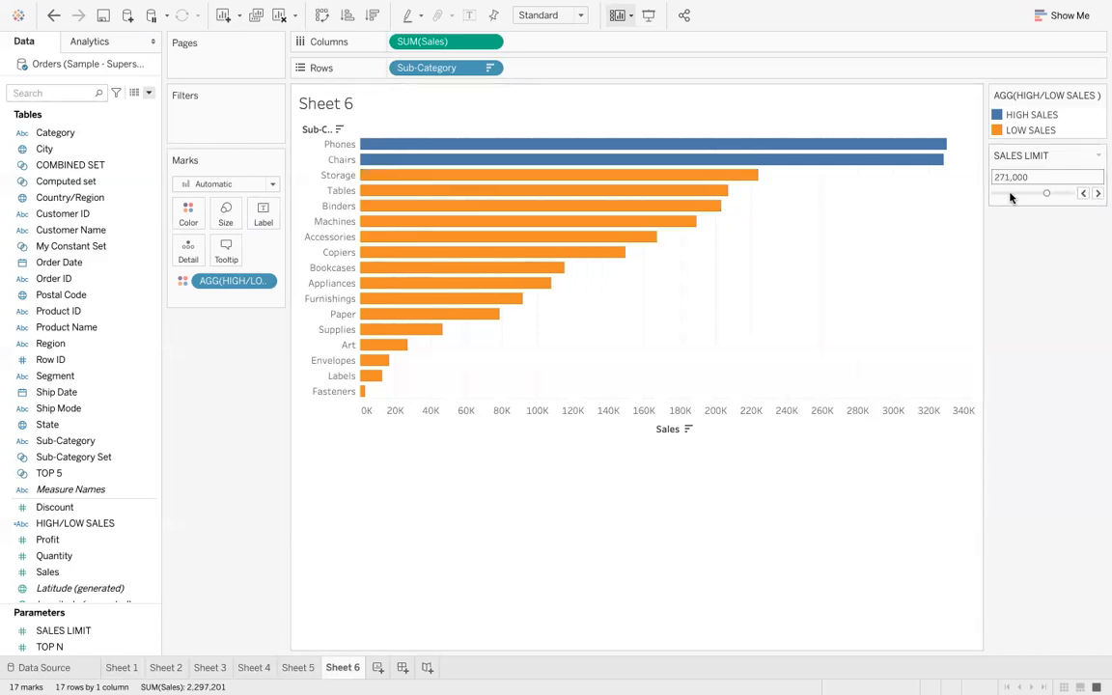
left_click(1011, 194)
left_click(1003, 194)
left_click(1026, 194)
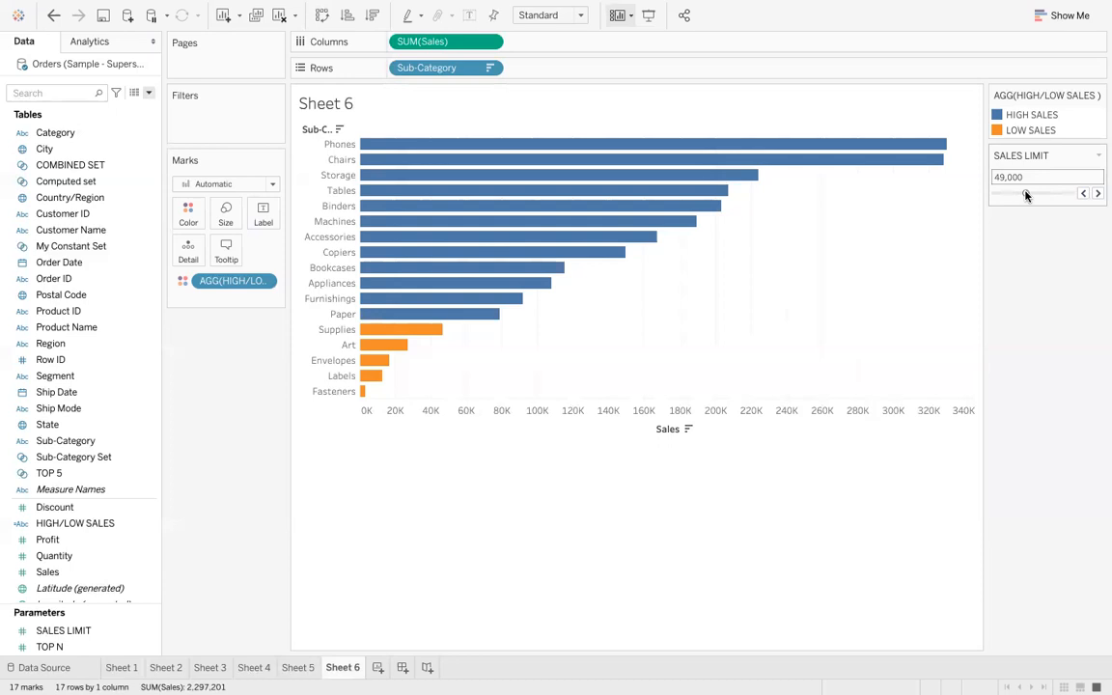
left_click(1055, 194)
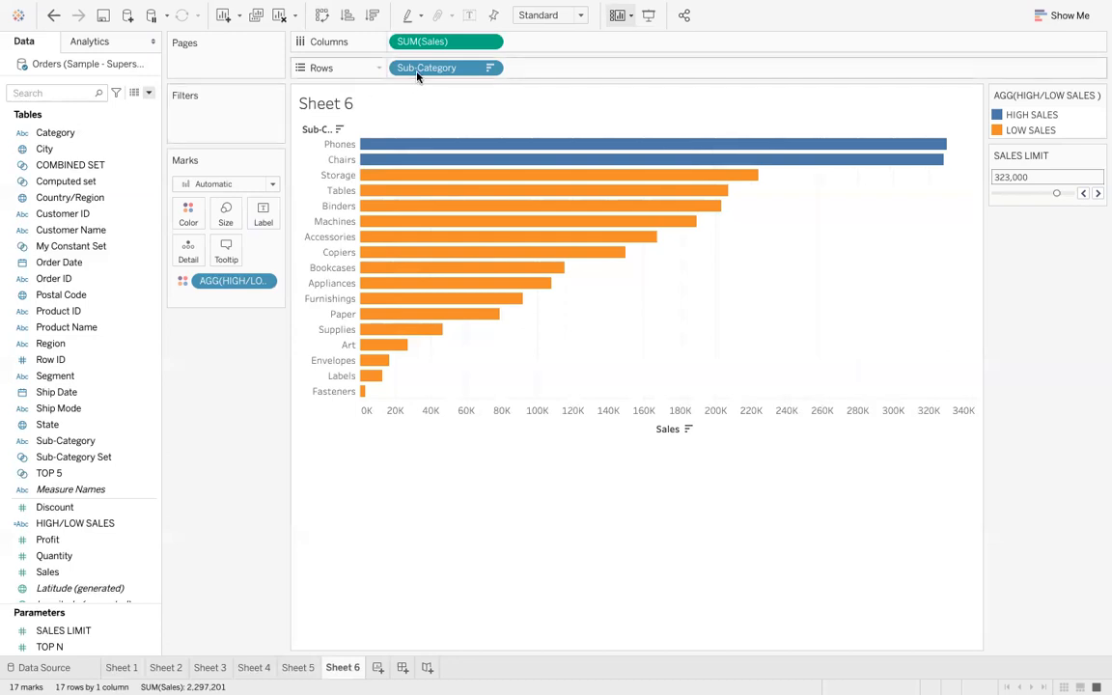
left_click_drag(419, 75, 211, 124)
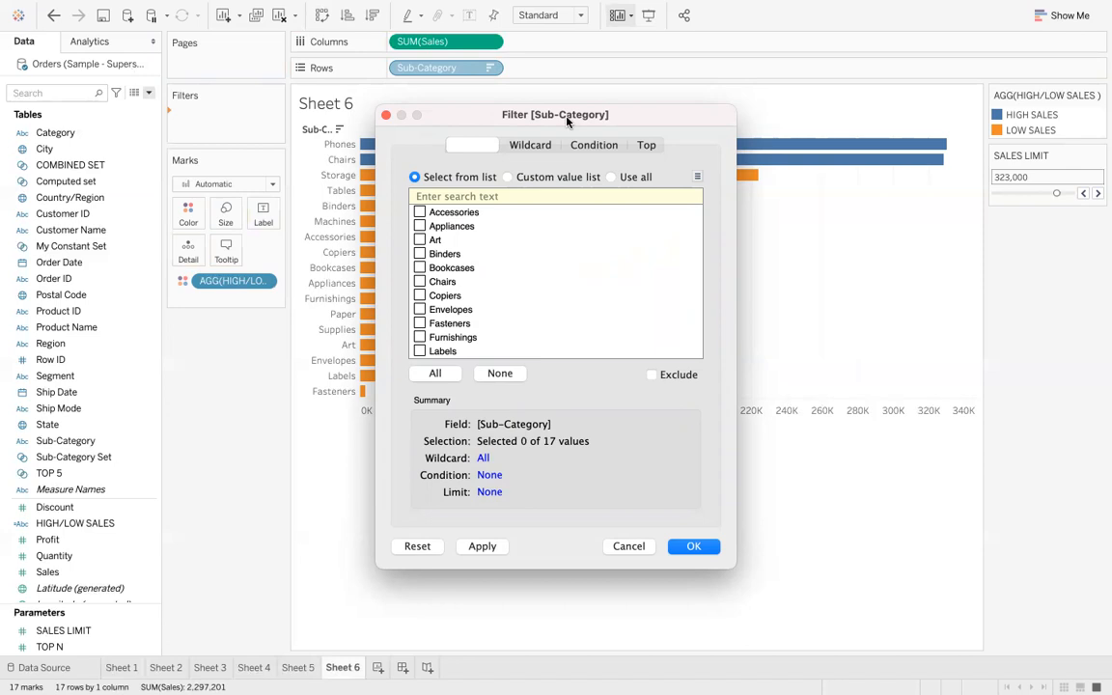
left_click(643, 144)
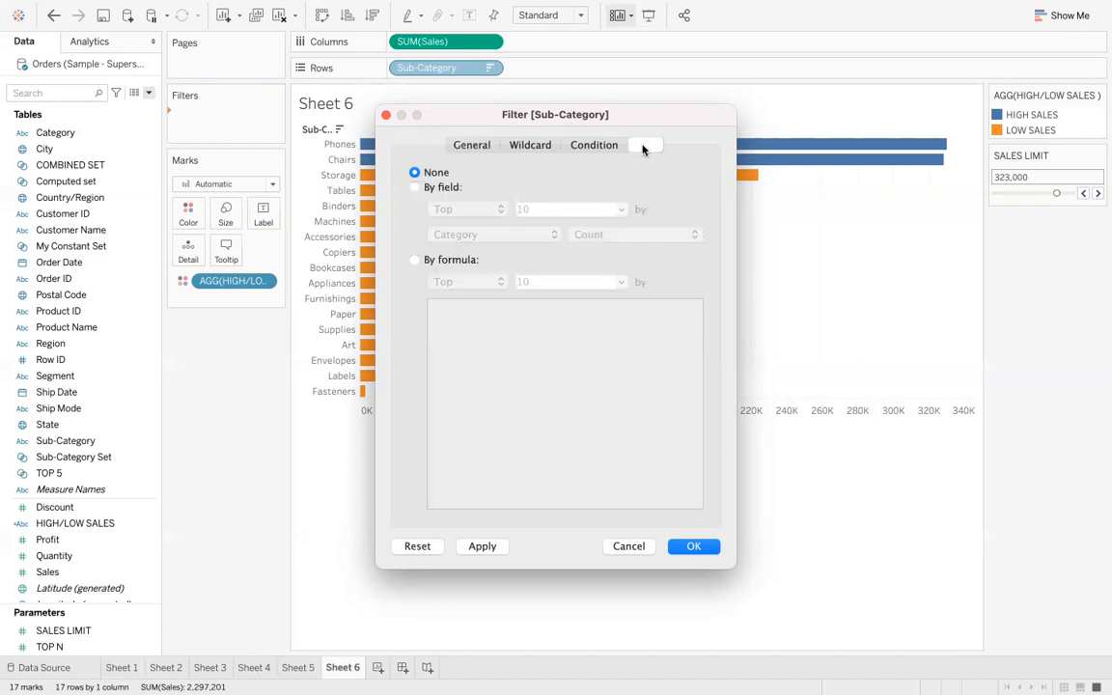
left_click(413, 188)
left_click(620, 210)
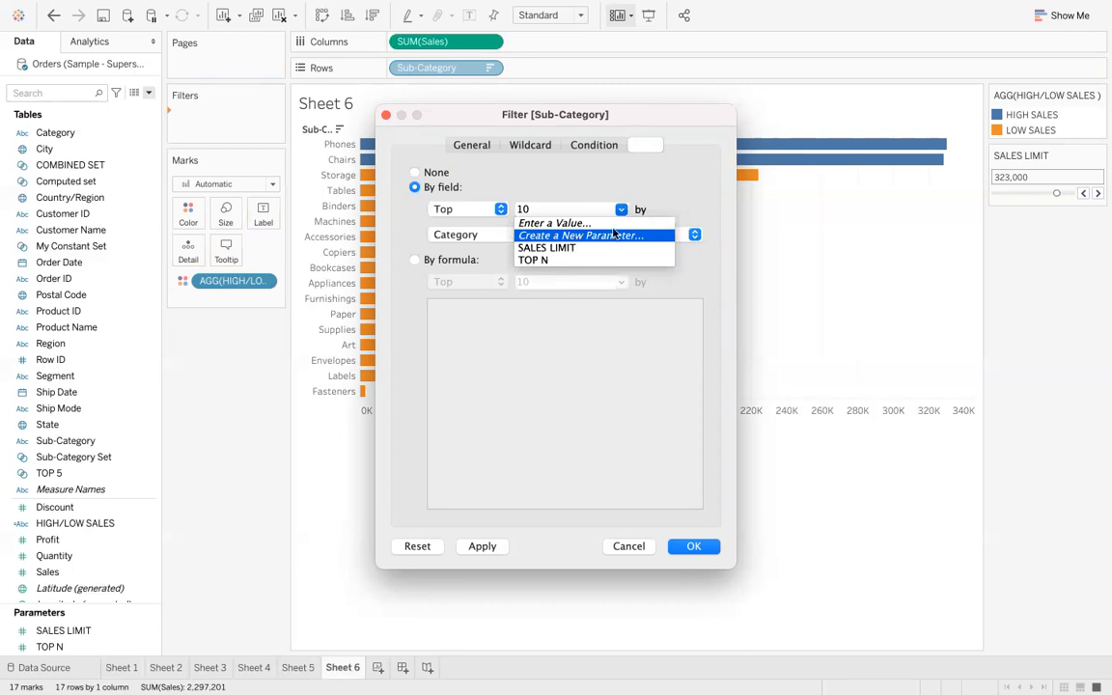
left_click(661, 172)
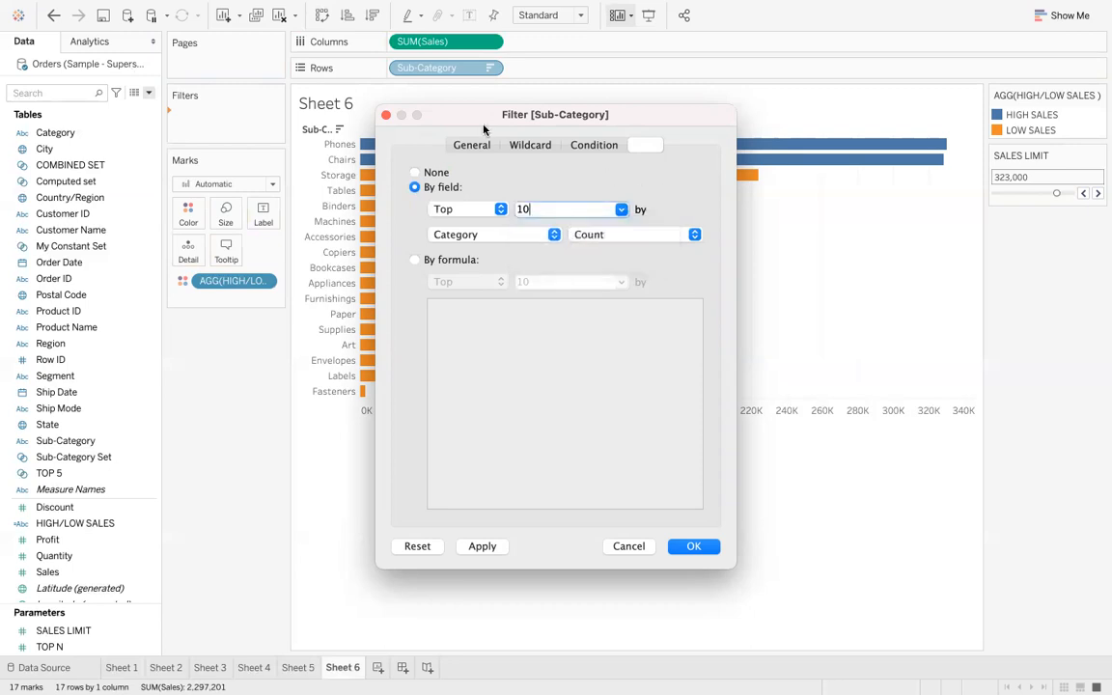
left_click(386, 116)
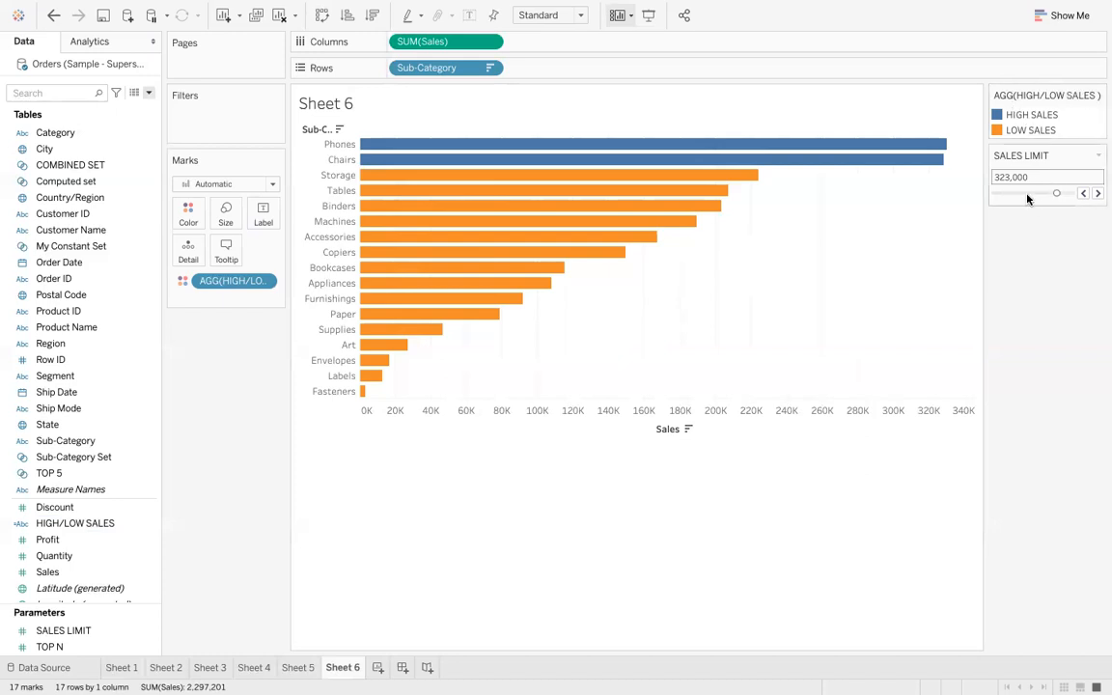
left_click(88, 628)
left_click(144, 524)
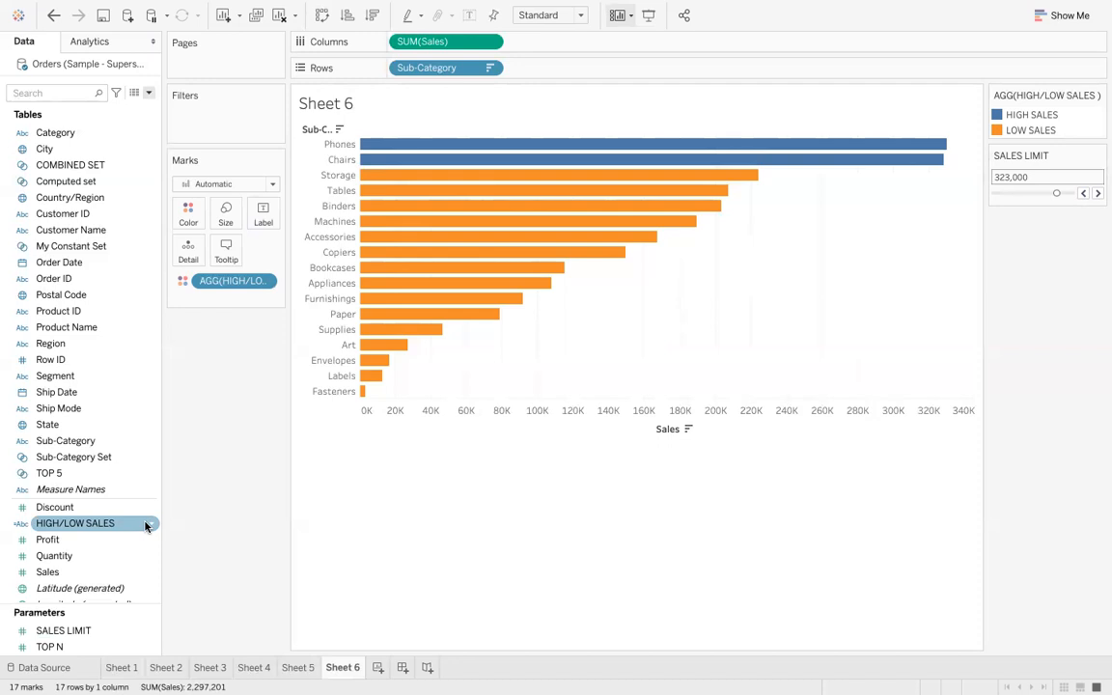
left_click(96, 474)
left_click(82, 539)
left_click(91, 525)
left_click(104, 632)
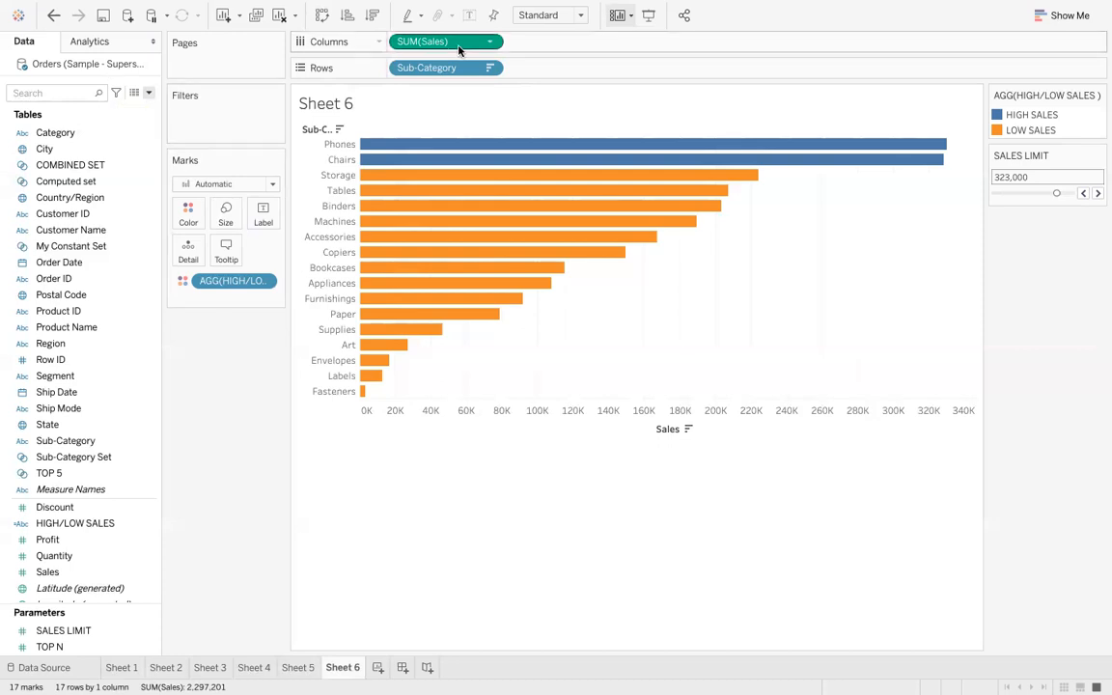
- Browse through Sheets 1 to 6 to review the earlier work, returning to Sheet 6
left_click(121, 667)
left_click(165, 667)
left_click(220, 667)
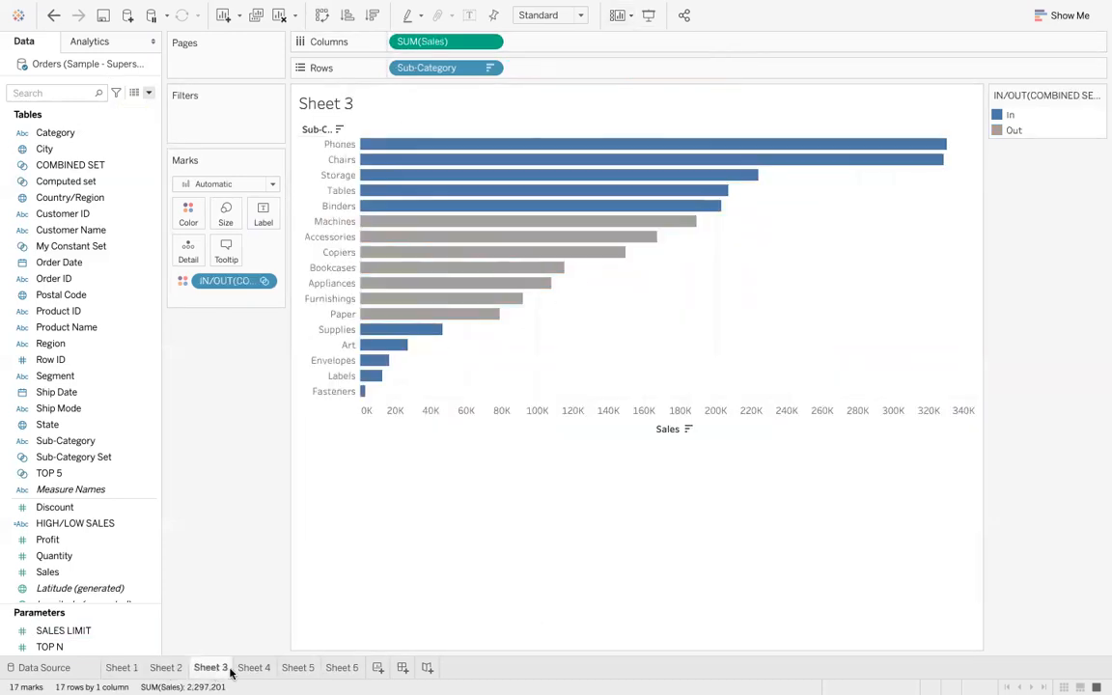
left_click(254, 668)
left_click(298, 667)
left_click(351, 668)
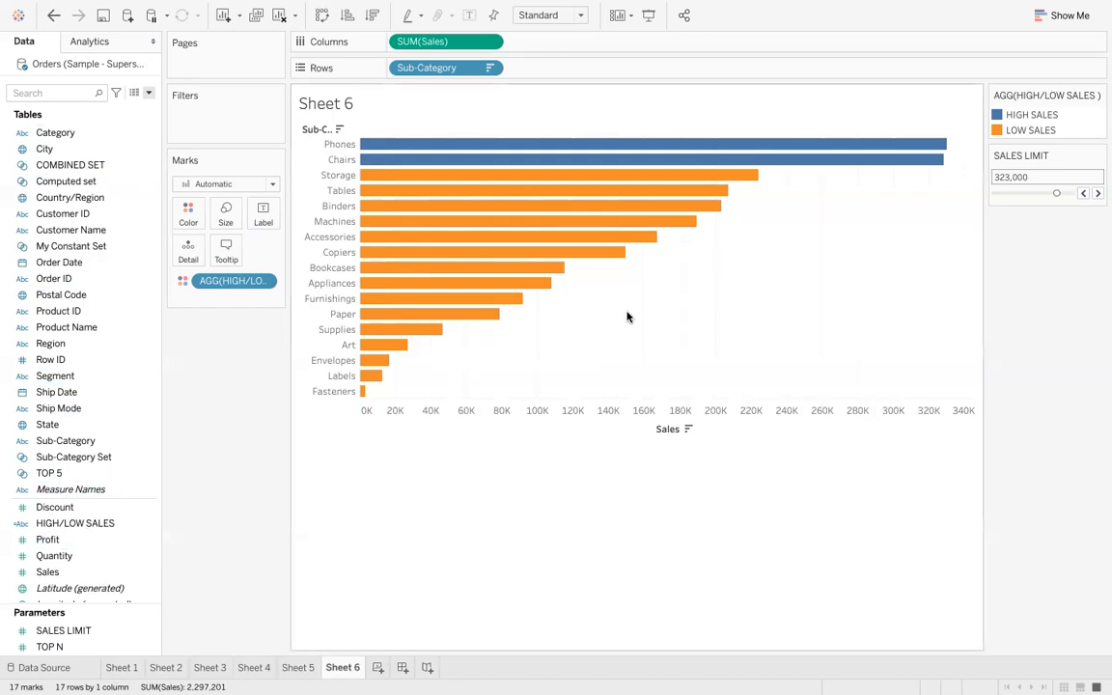
- Rename Sheet 6 as PARAMETER WITH CALCUTION
double_click(352, 664)
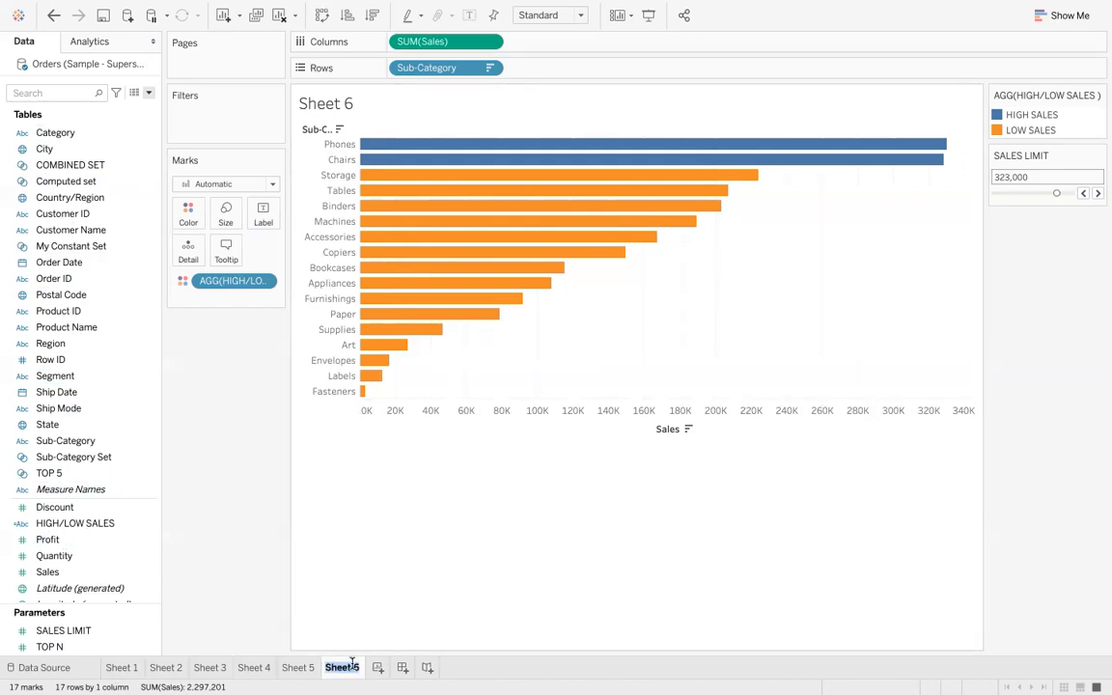
type("PARAMET")
key("BackSpace")
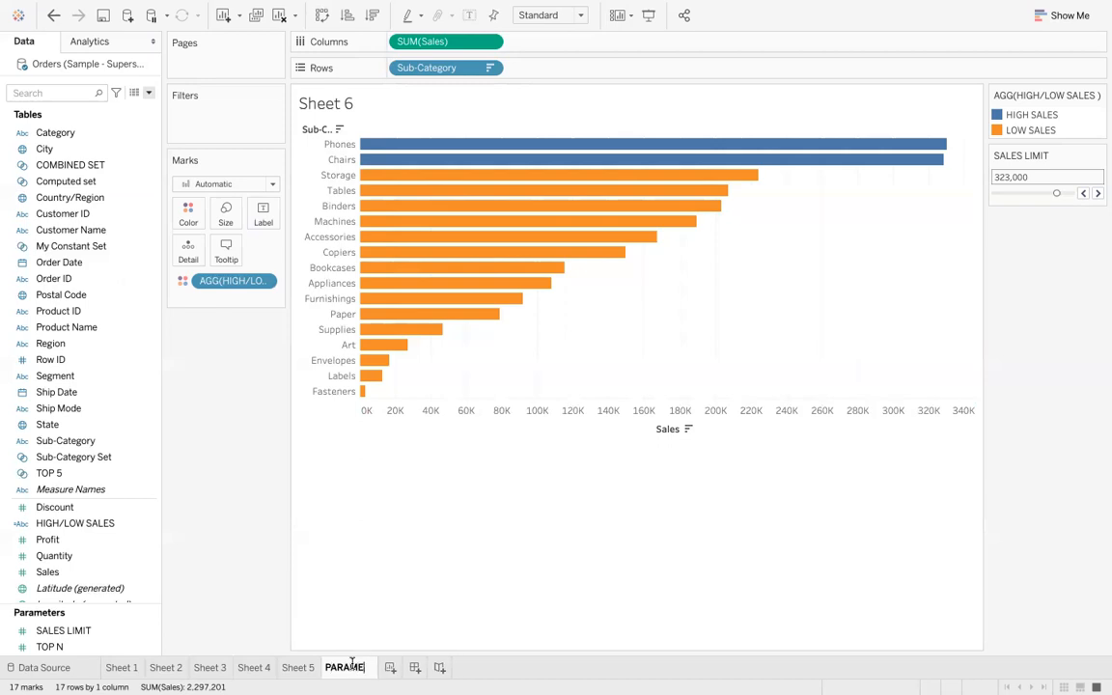
type("TER WITH CA")
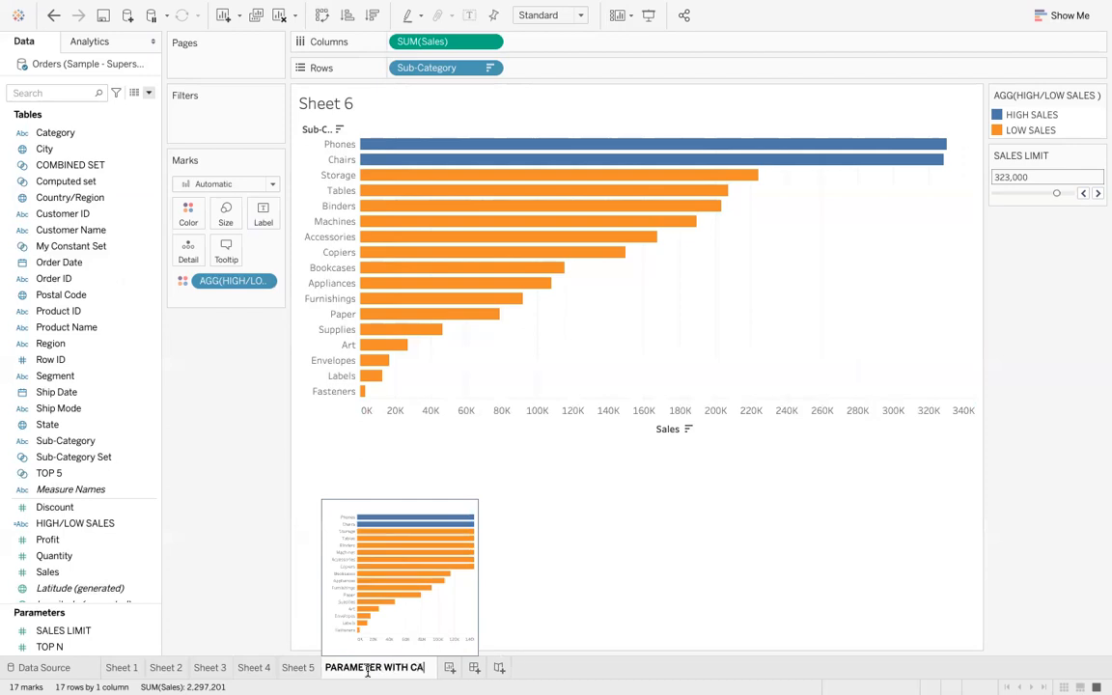
type("LC")
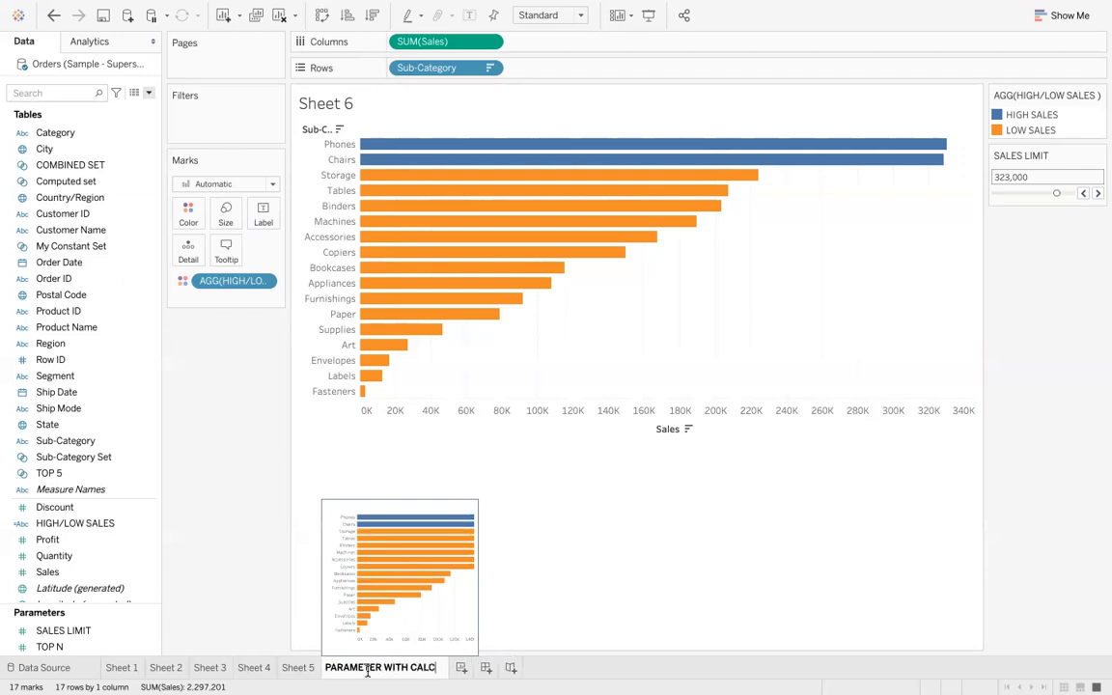
type("UTION")
key("Return")
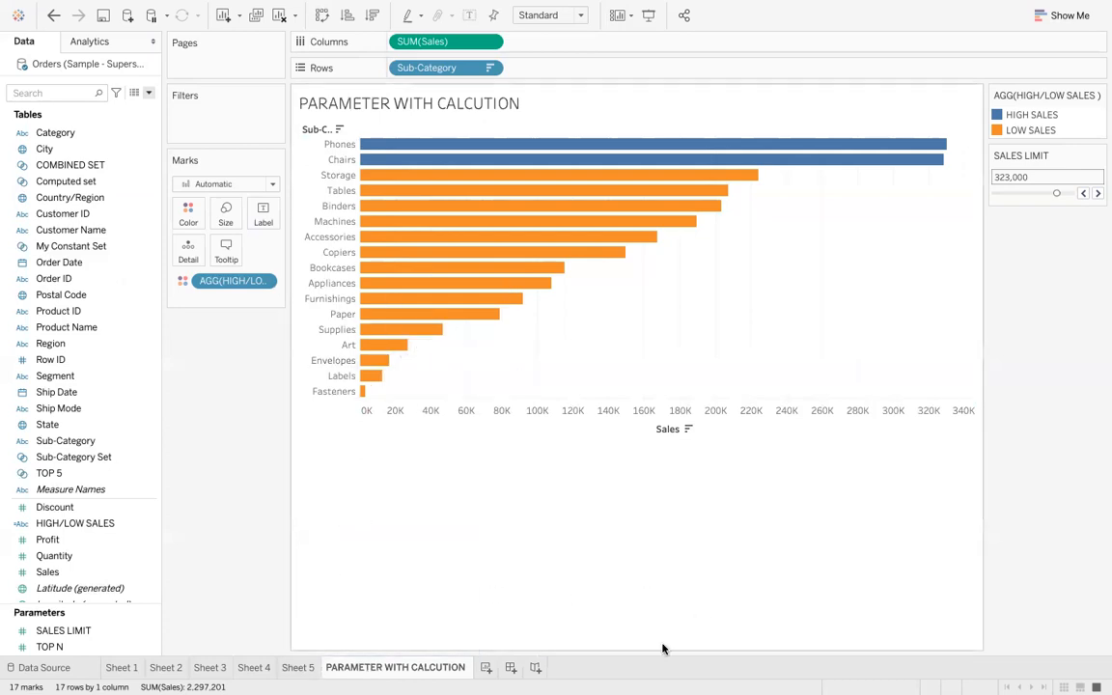
mouse_move(27, 30)
mouse_move(32, 8)
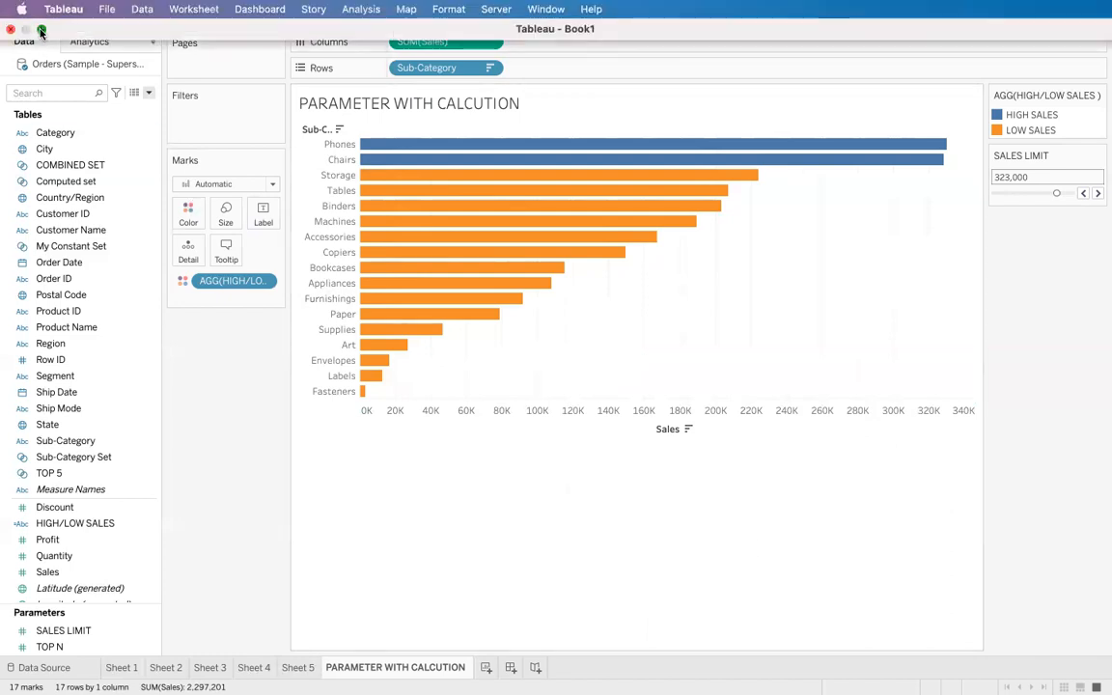
left_click(41, 31)
left_click(24, 27)
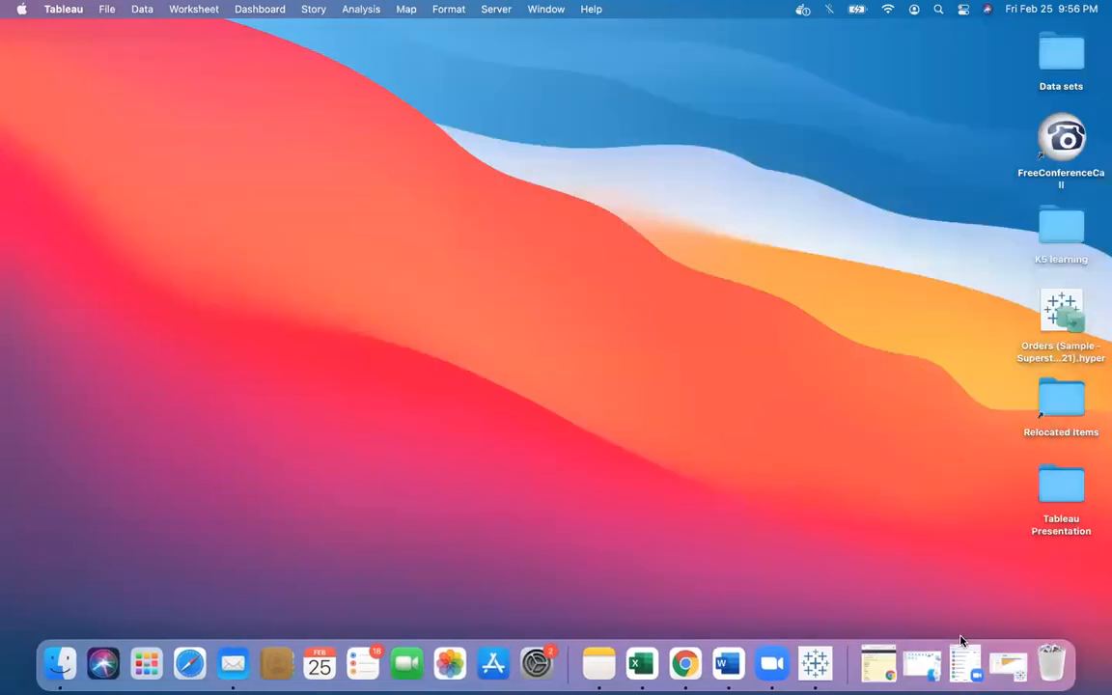
left_click(1005, 666)
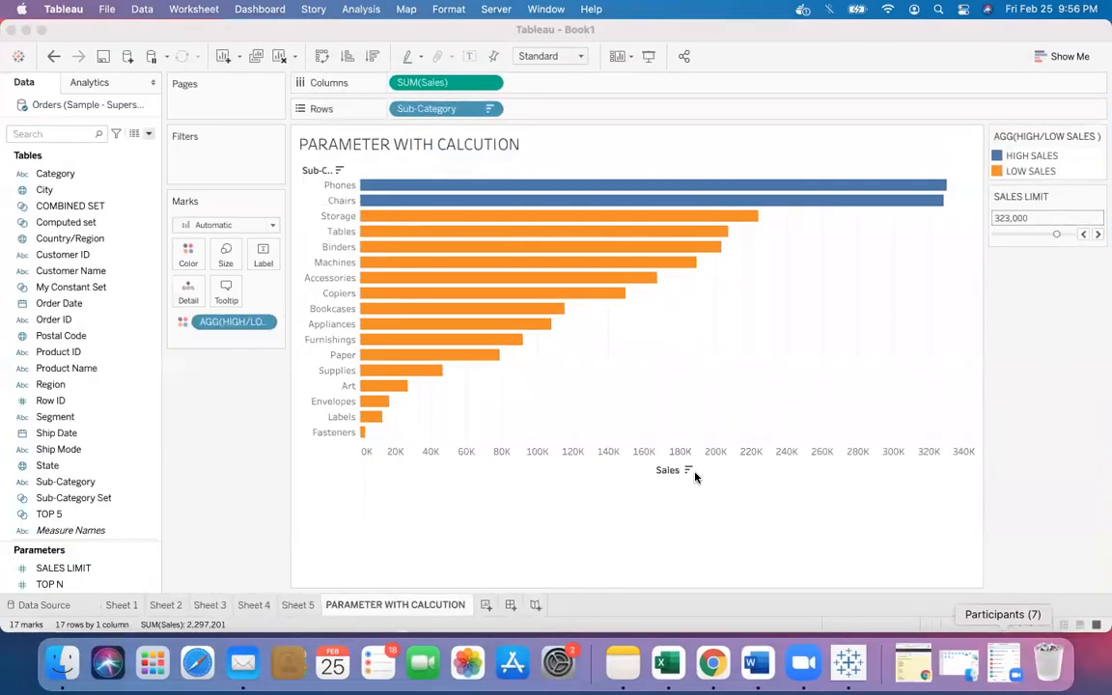
left_click(41, 30)
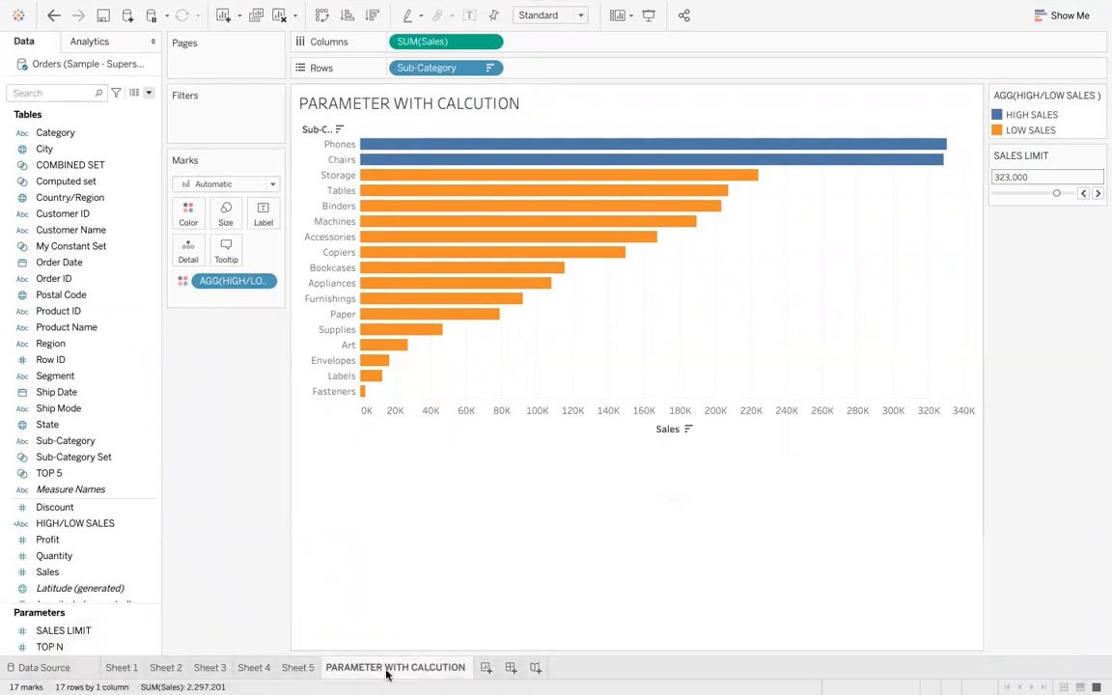
mouse_move(387, 673)
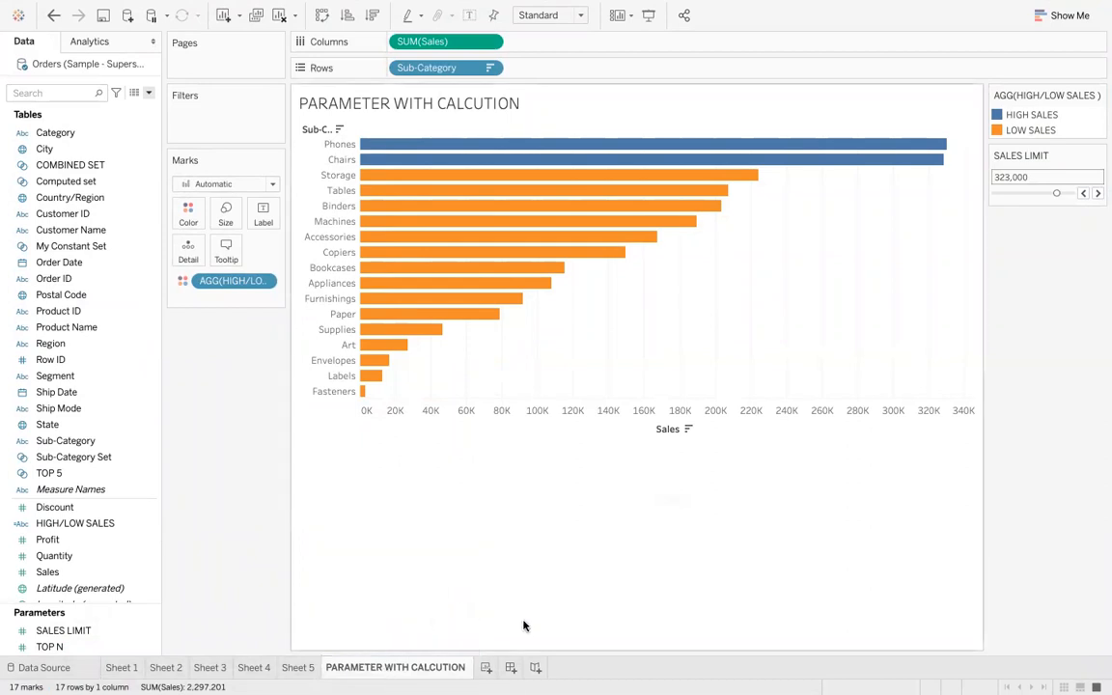
mouse_move(536, 157)
mouse_move(803, 689)
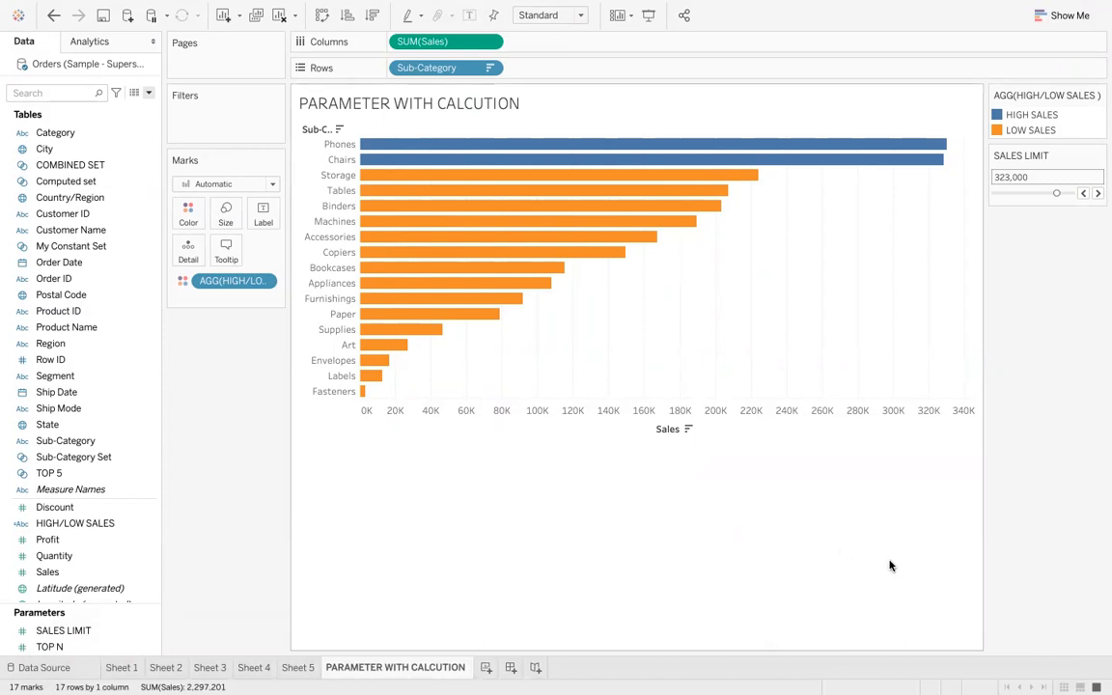